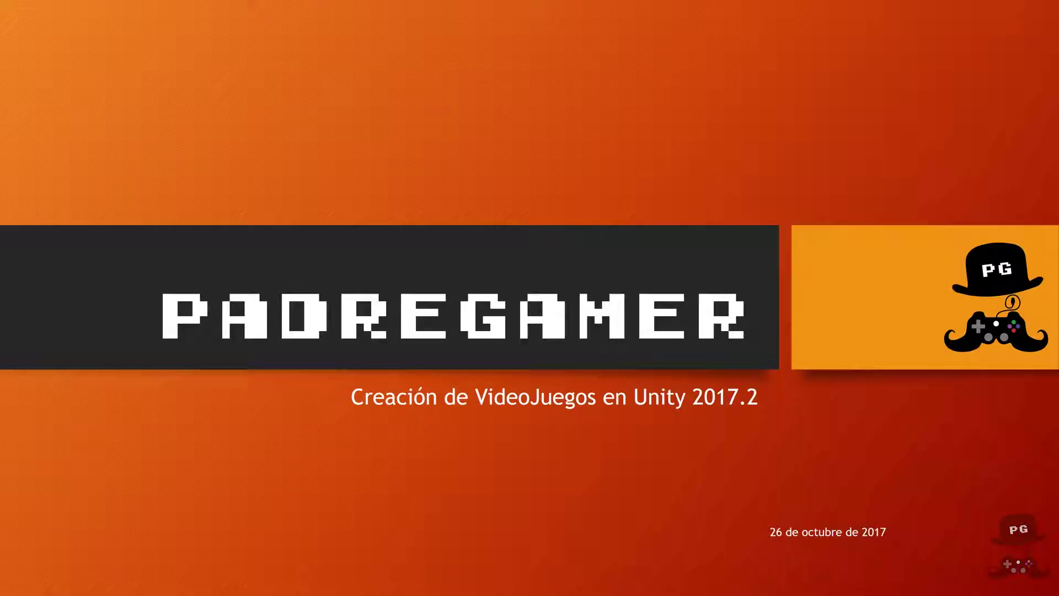
# - Advance to the Juego - Asteroides slide and reveal the completed topics and the console-scoring bullet
pyautogui.press('Right')
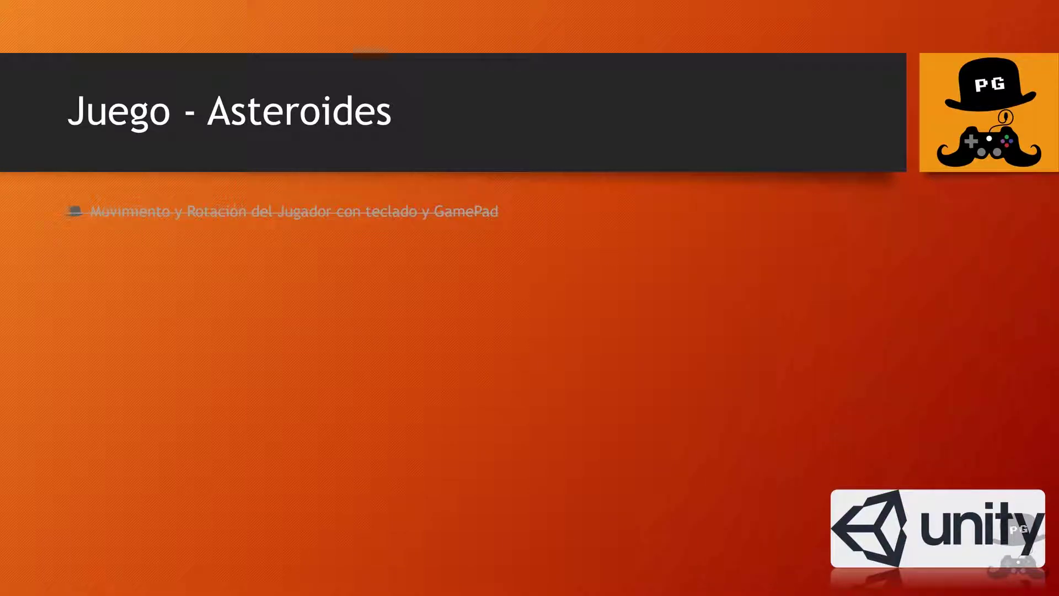
pyautogui.press('Right')
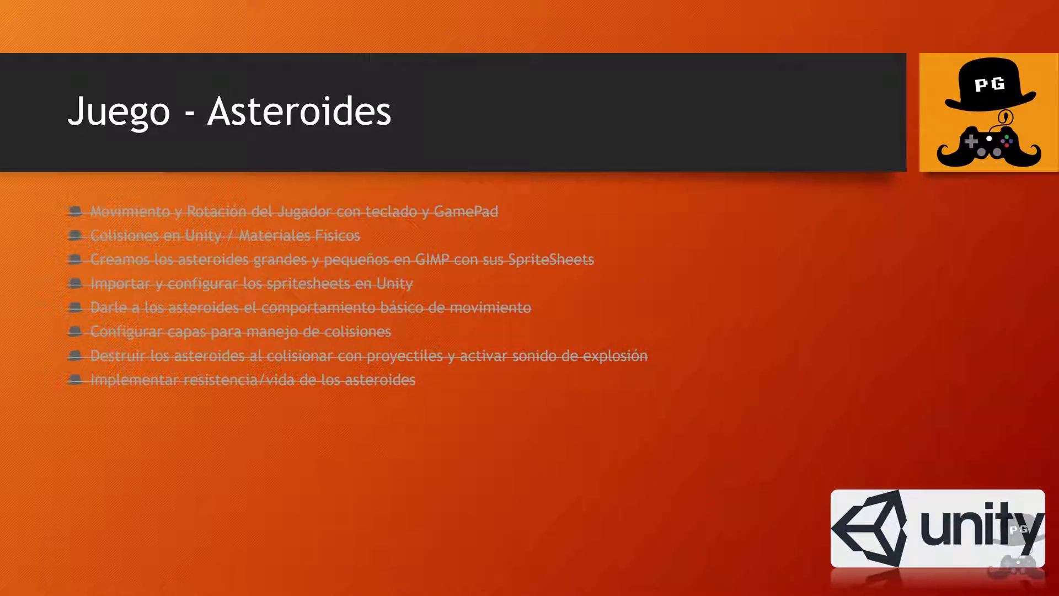
pyautogui.press('Right')
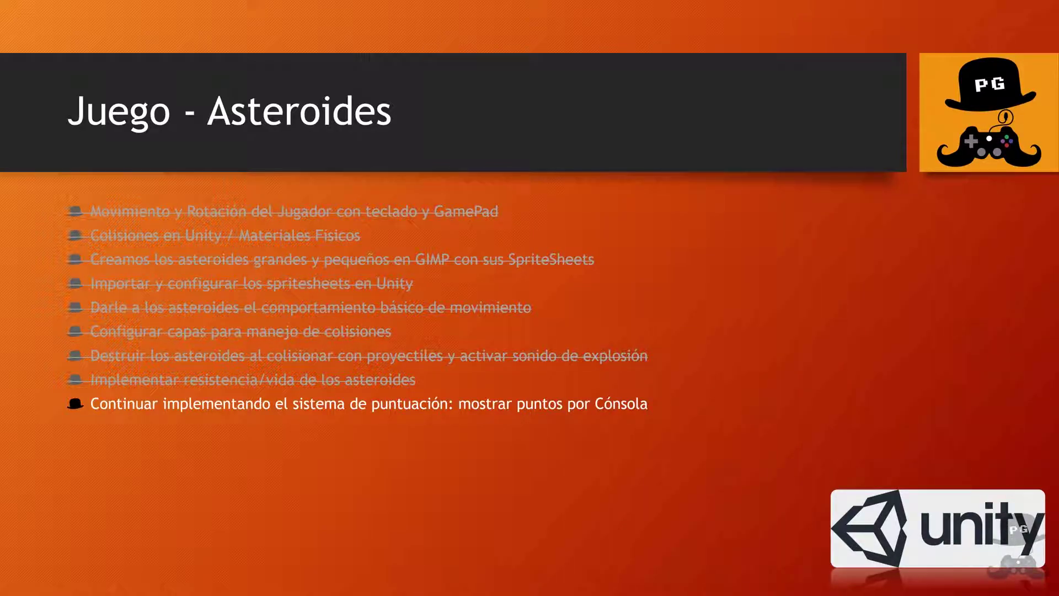
# - Reveal the bullets on creating big asteroids, splitting them into small ones, and player lives
pyautogui.press('Right')
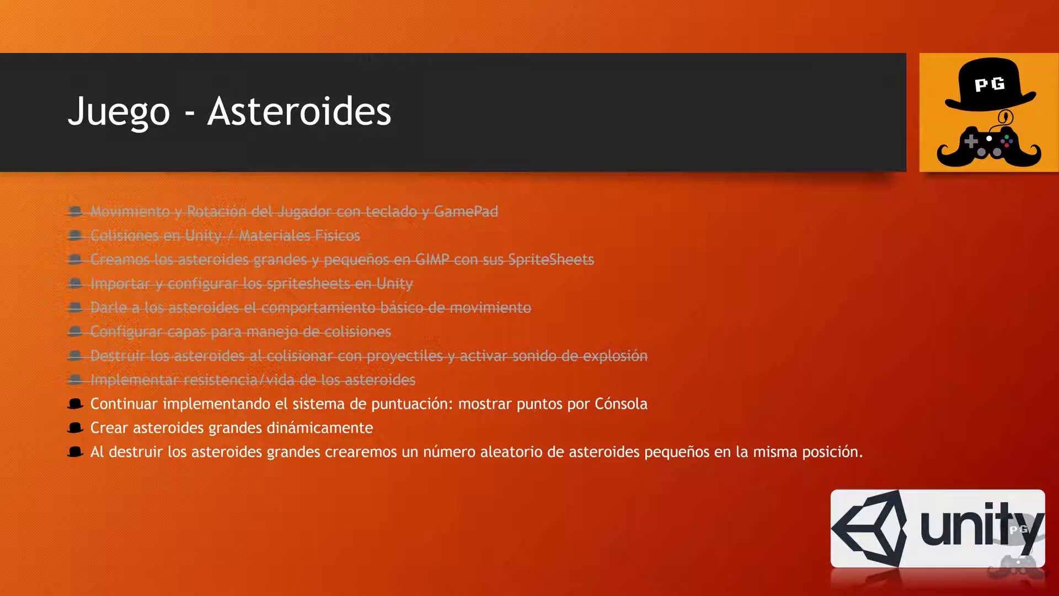
pyautogui.press('Right')
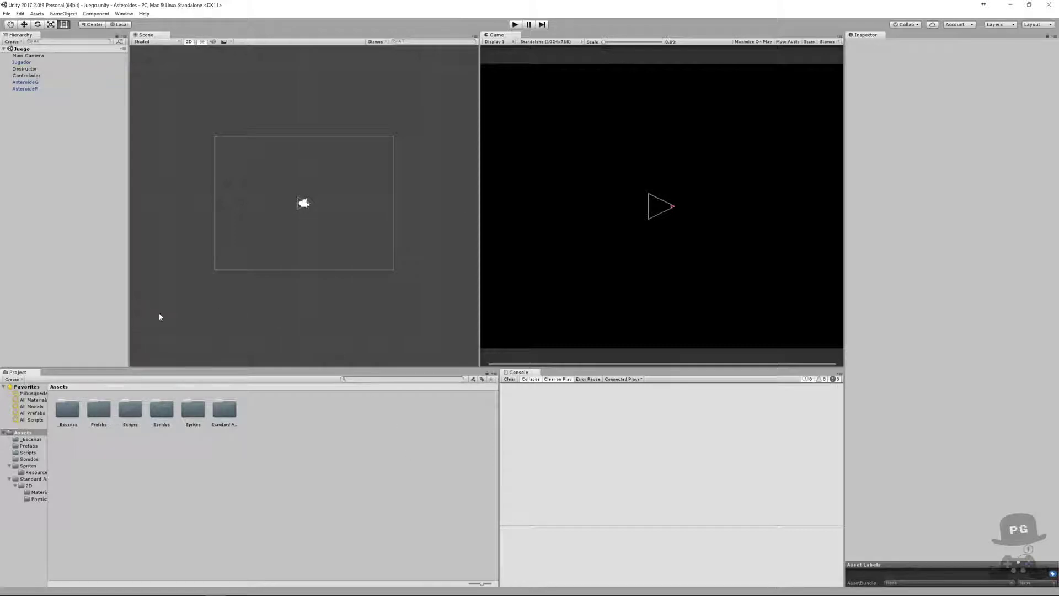
# - Select Controlador in the Hierarchy and open its Controlador.cs script in Visual Studio
pyautogui.click(28, 75)
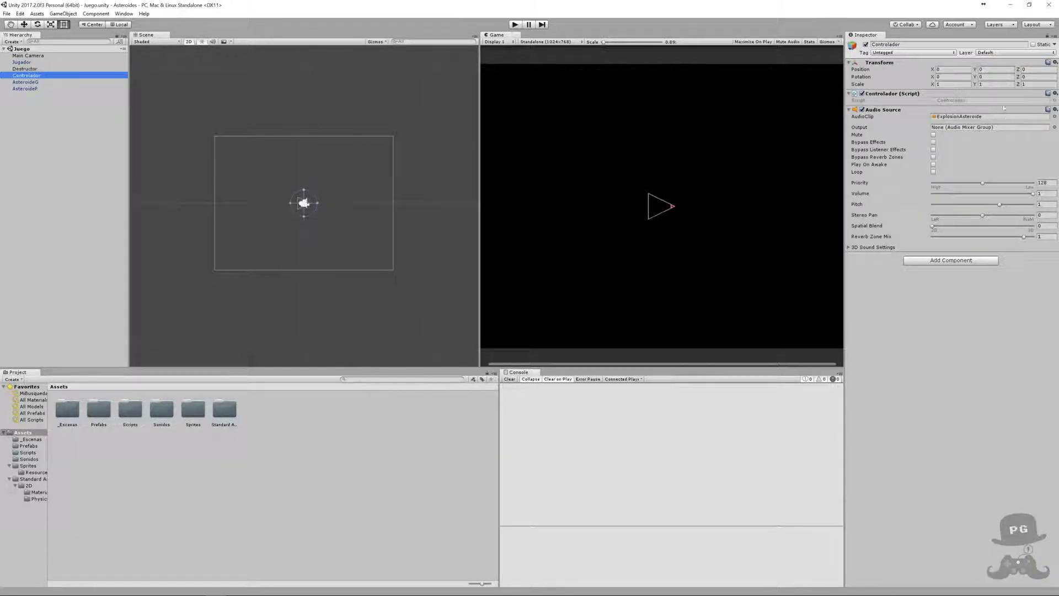
pyautogui.doubleClick(957, 101)
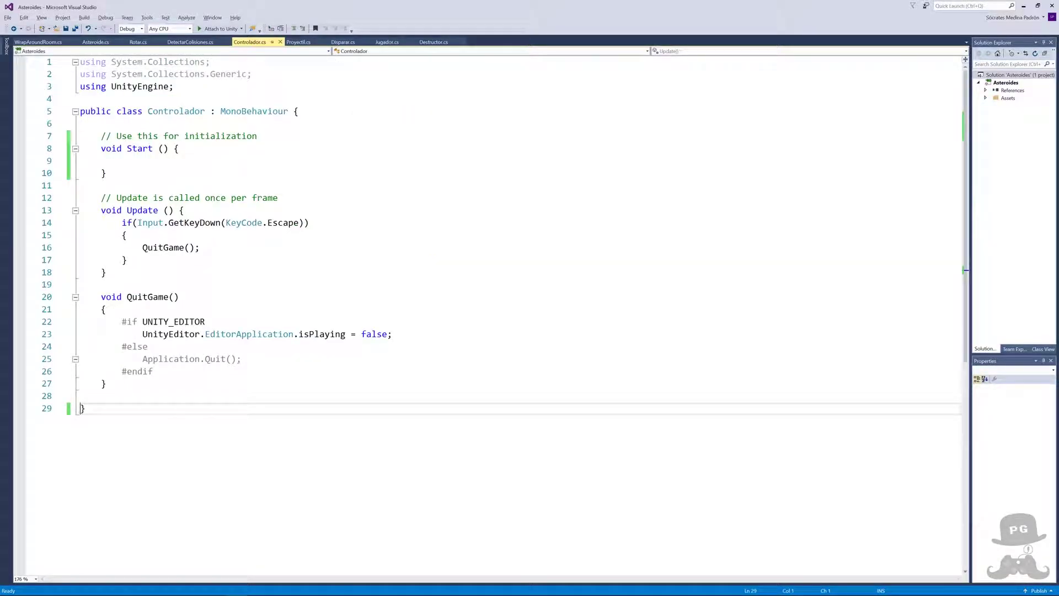
# - Declare 'private int puntuacionGlobal;' at the top of the Controlador class
pyautogui.click(101, 123)
pyautogui.press('Return')
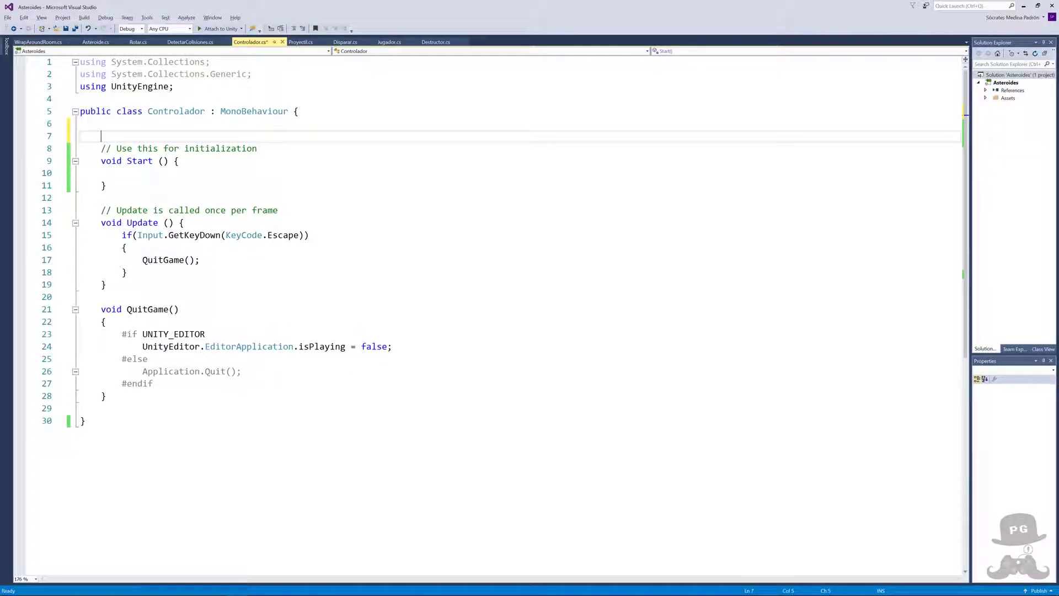
pyautogui.write('priva')
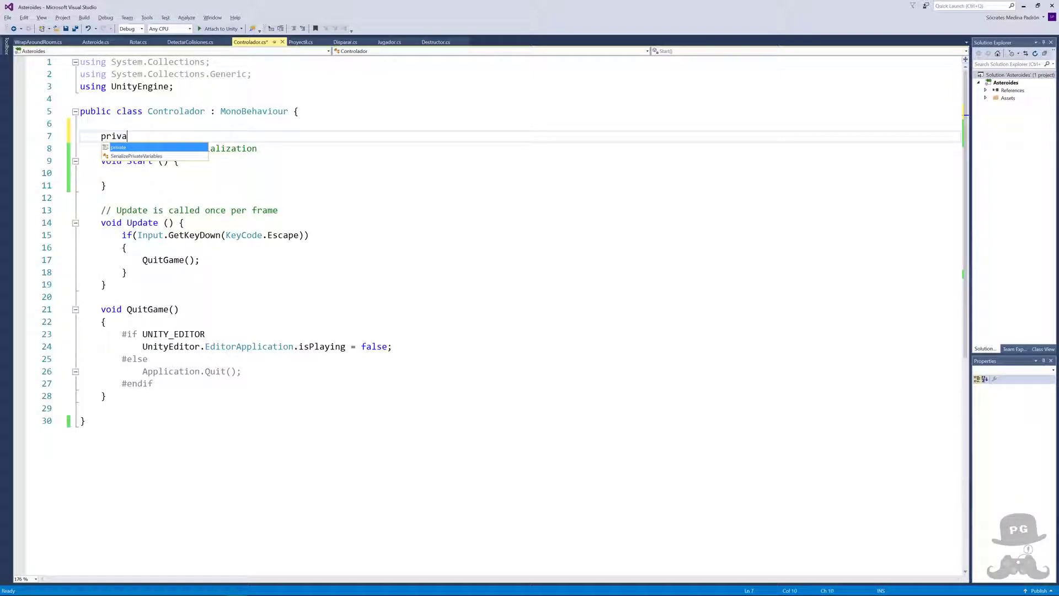
pyautogui.write('te ')
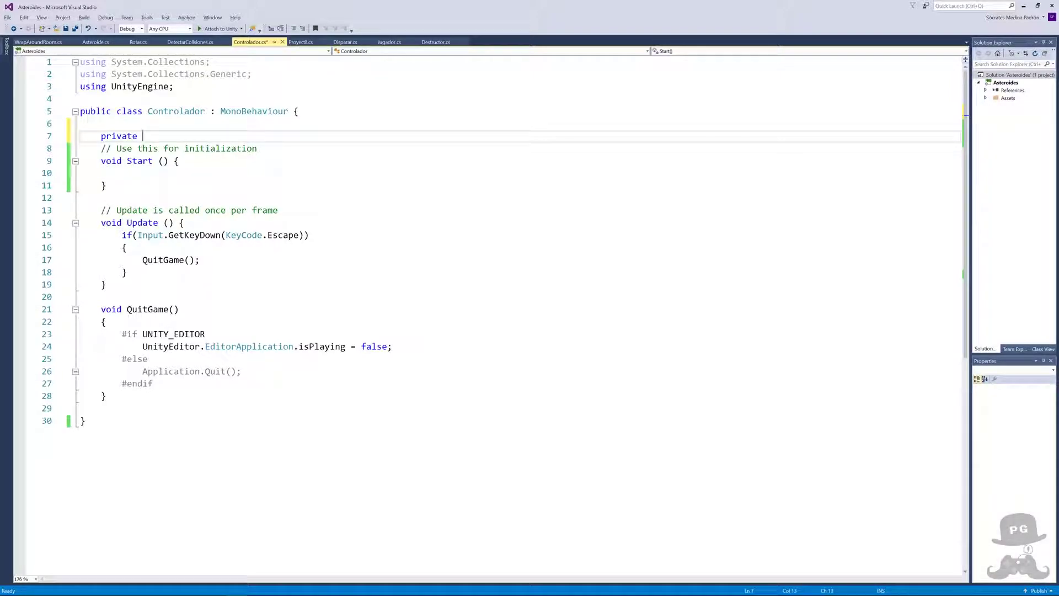
pyautogui.write('int ')
pyautogui.write('puntuaci')
pyautogui.write('onGlobal')
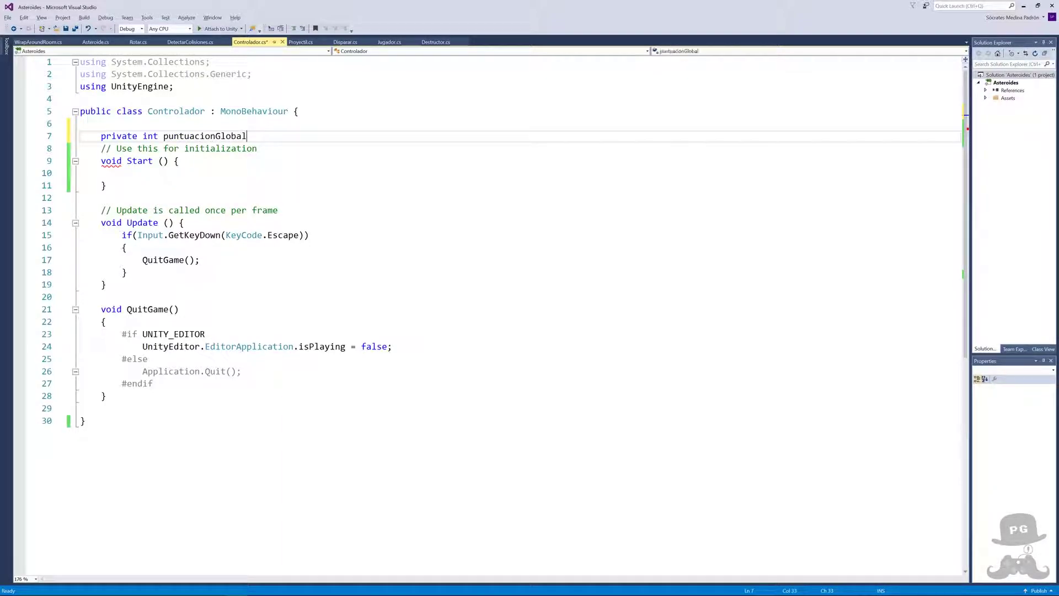
pyautogui.write(';')
pyautogui.press('Return')
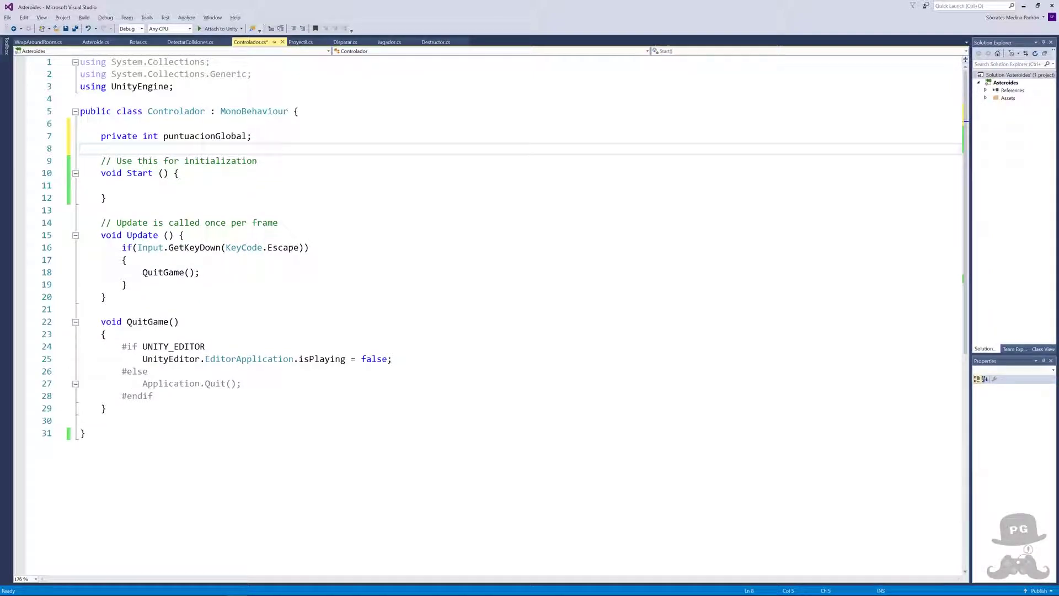
# - Initialize puntuacionGlobal to 0 in Start and add a blank line after QuitGame
pyautogui.press('Down')
pyautogui.press('Down')
pyautogui.press('Down')
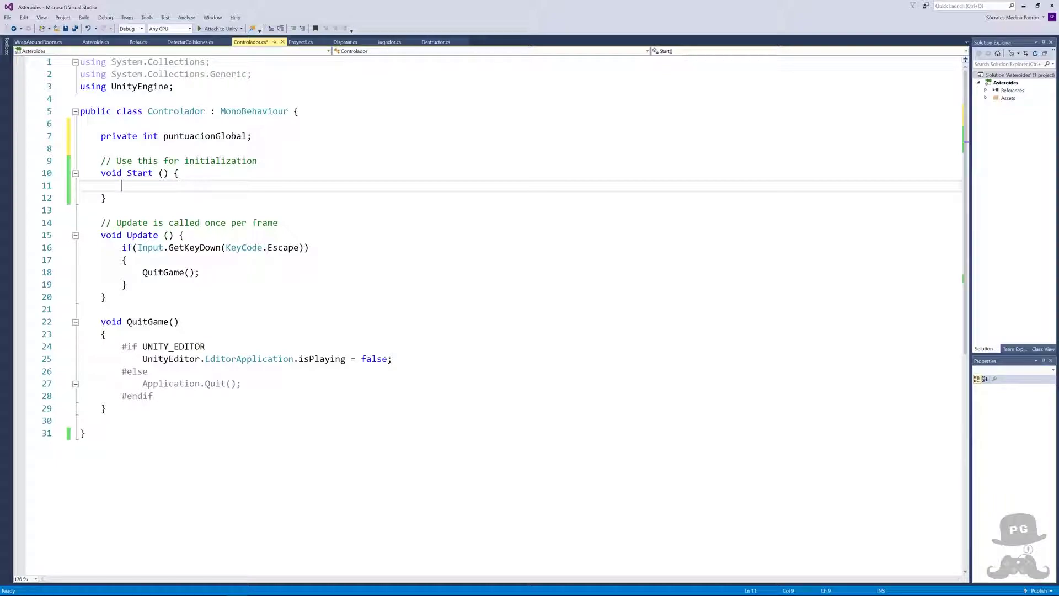
pyautogui.write('puntu')
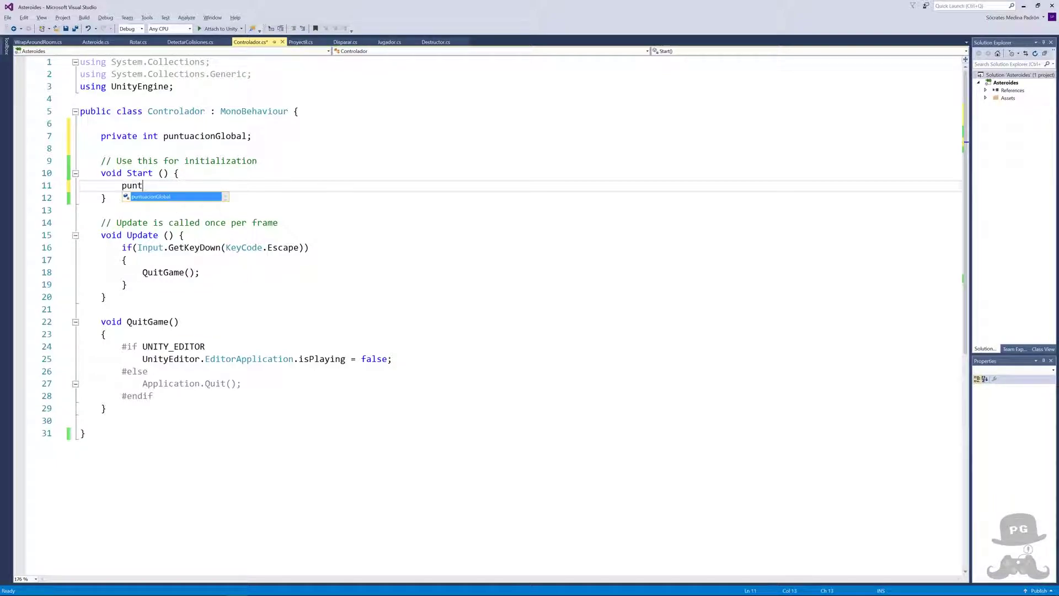
pyautogui.press('Tab')
pyautogui.write('= ')
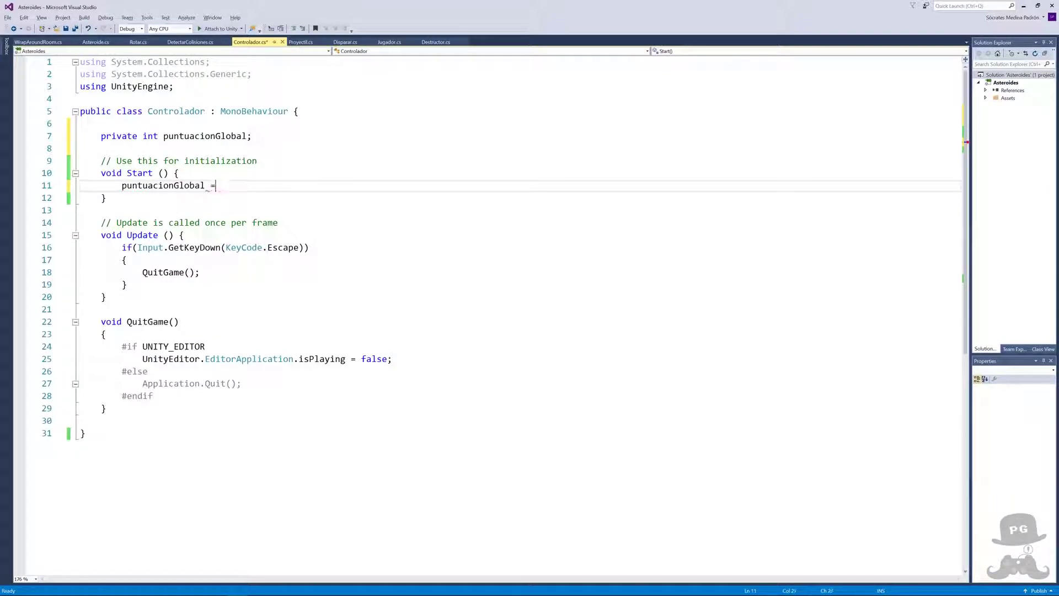
pyautogui.write('0;')
pyautogui.press('Down')
pyautogui.press('Down')
pyautogui.press('Down')
pyautogui.press('Down')
pyautogui.press('Down')
pyautogui.press('Down')
pyautogui.press('Down')
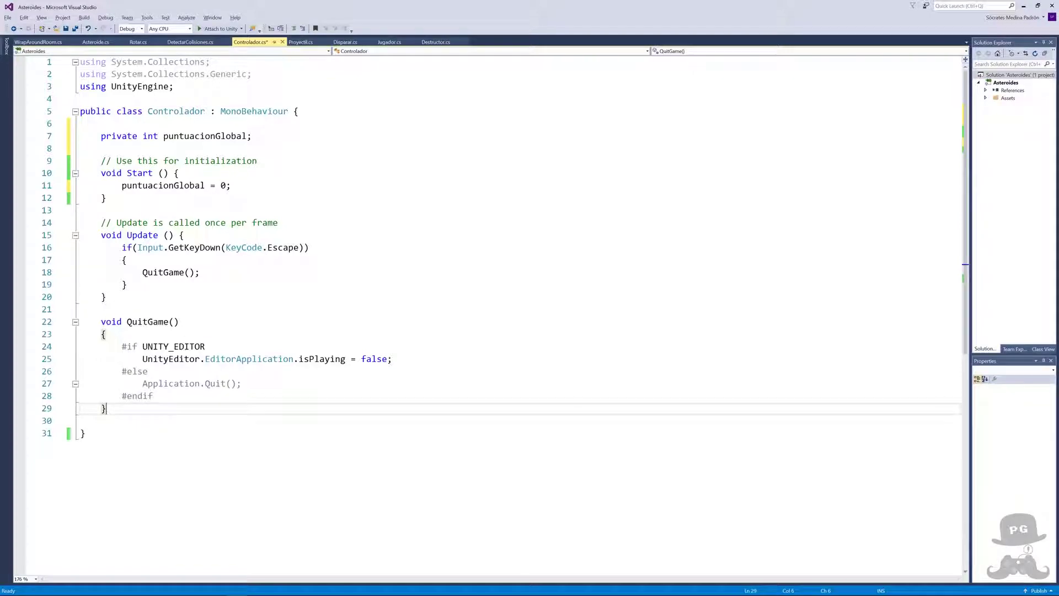
pyautogui.press('Return')
pyautogui.press('Return')
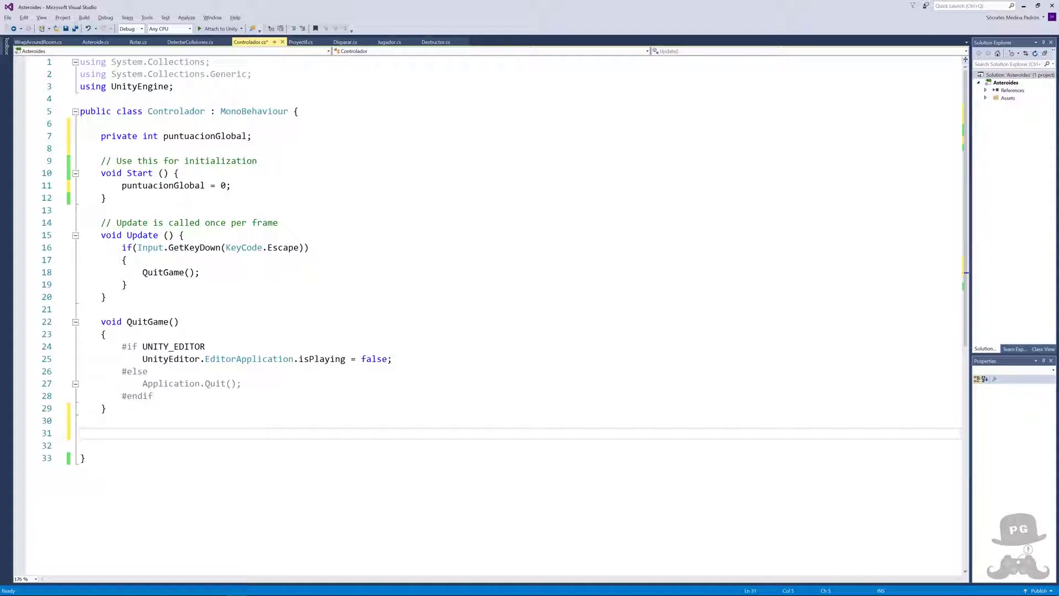
# - Write public void AgregarPuntos(int puntos) below QuitGame, adding puntos to puntuacionGlobal
pyautogui.write('pu')
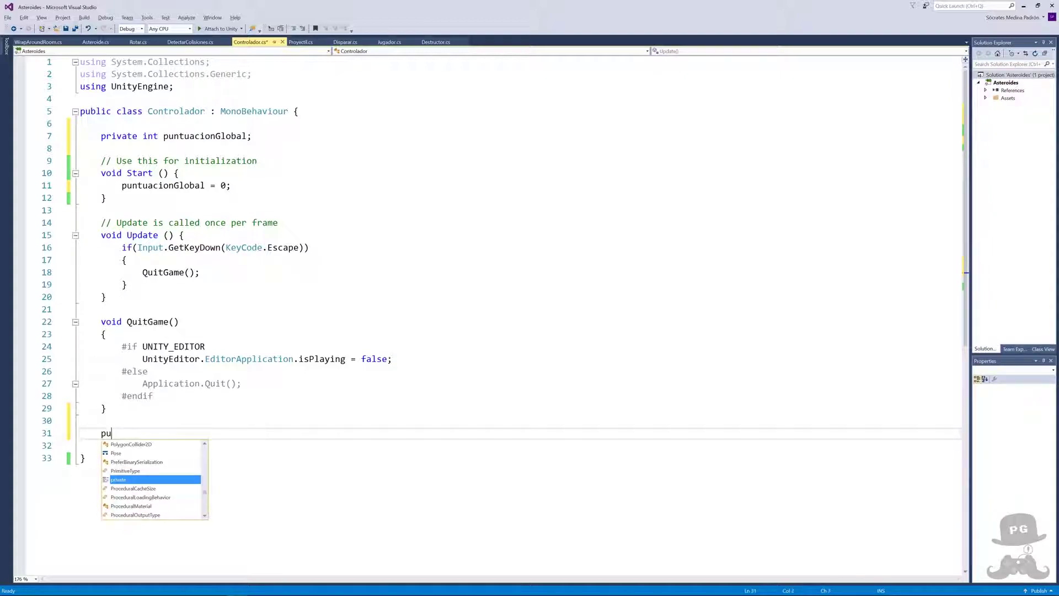
pyautogui.write('blic')
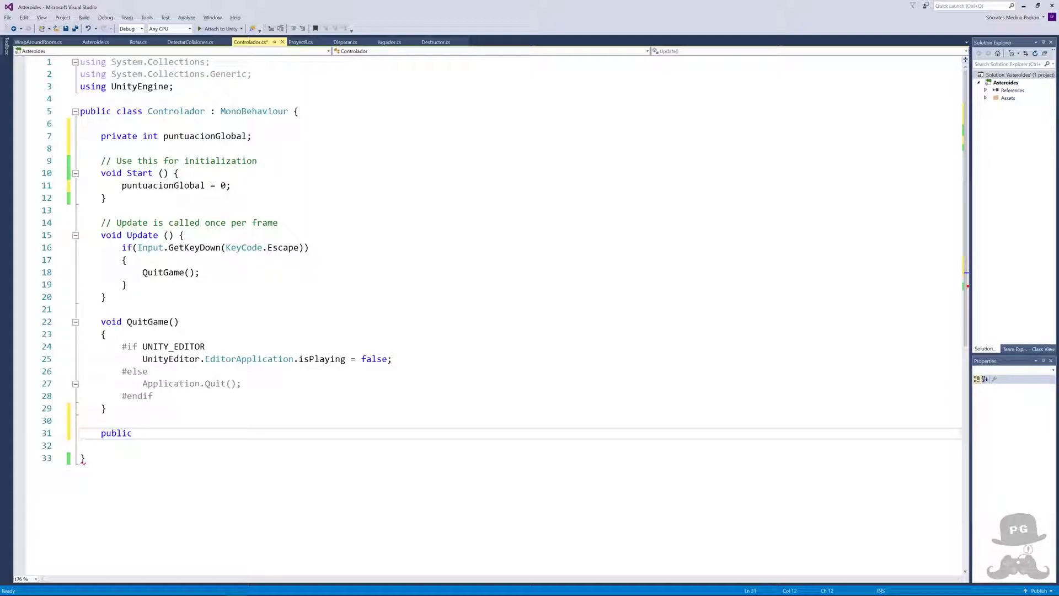
pyautogui.write('void ')
pyautogui.write('Agregar')
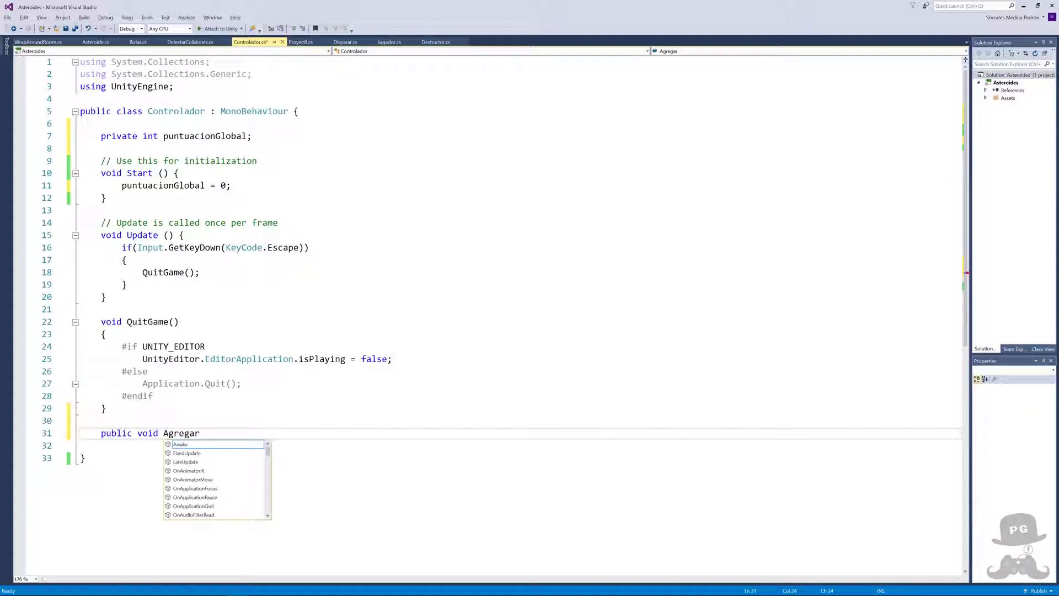
pyautogui.write('Puntos(')
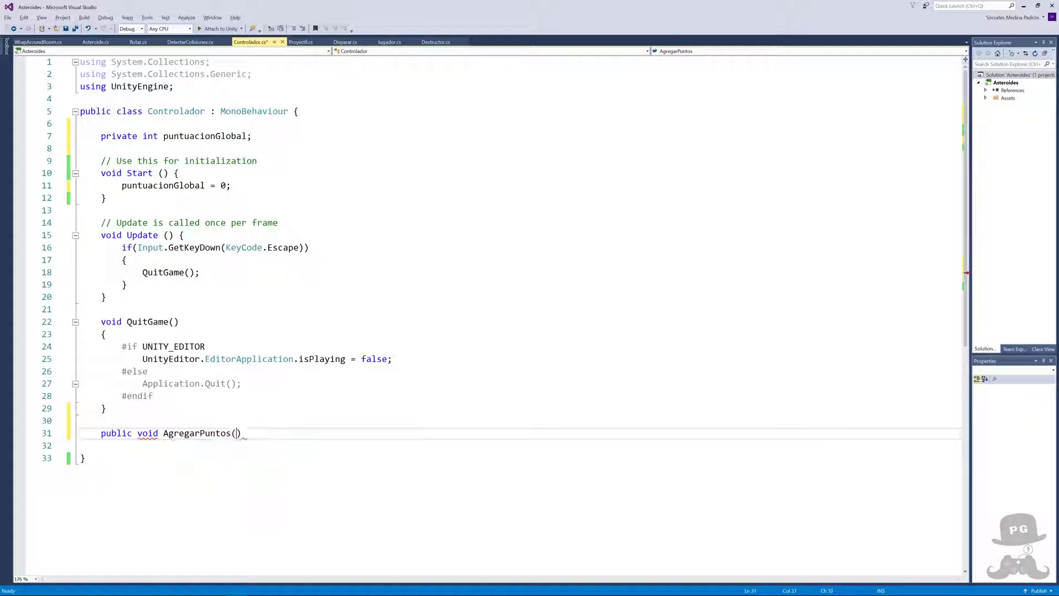
pyautogui.write('int ')
pyautogui.write('punt')
pyautogui.write('os) ')
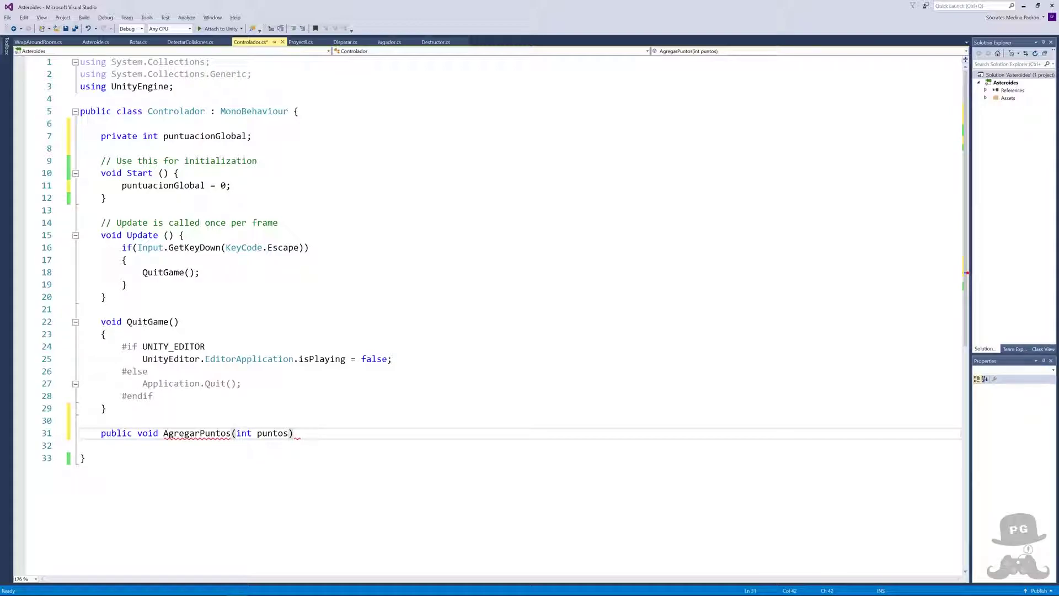
pyautogui.write('{')
pyautogui.press('Return')
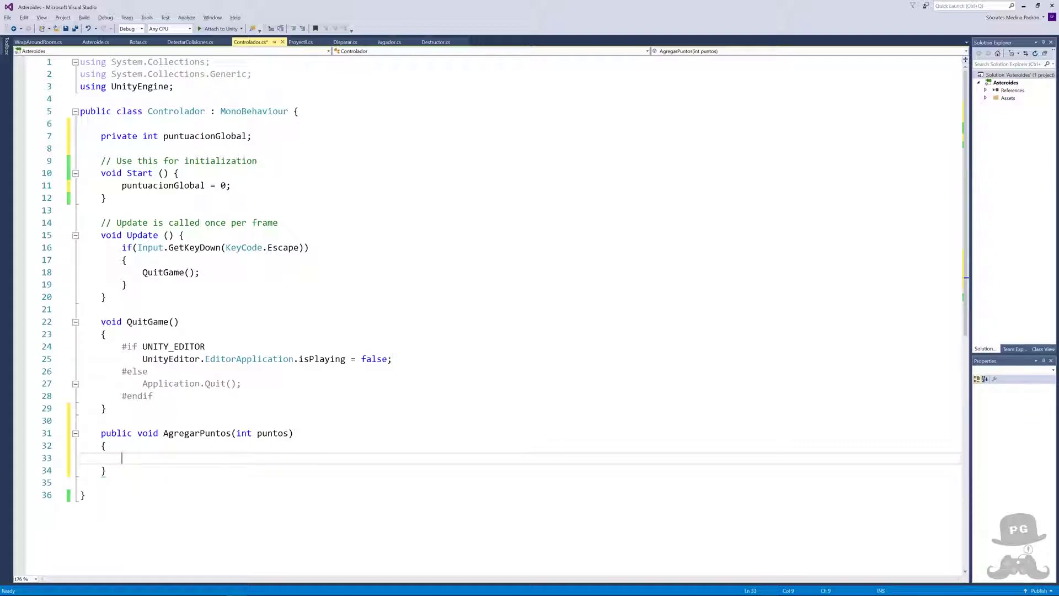
pyautogui.write('pun')
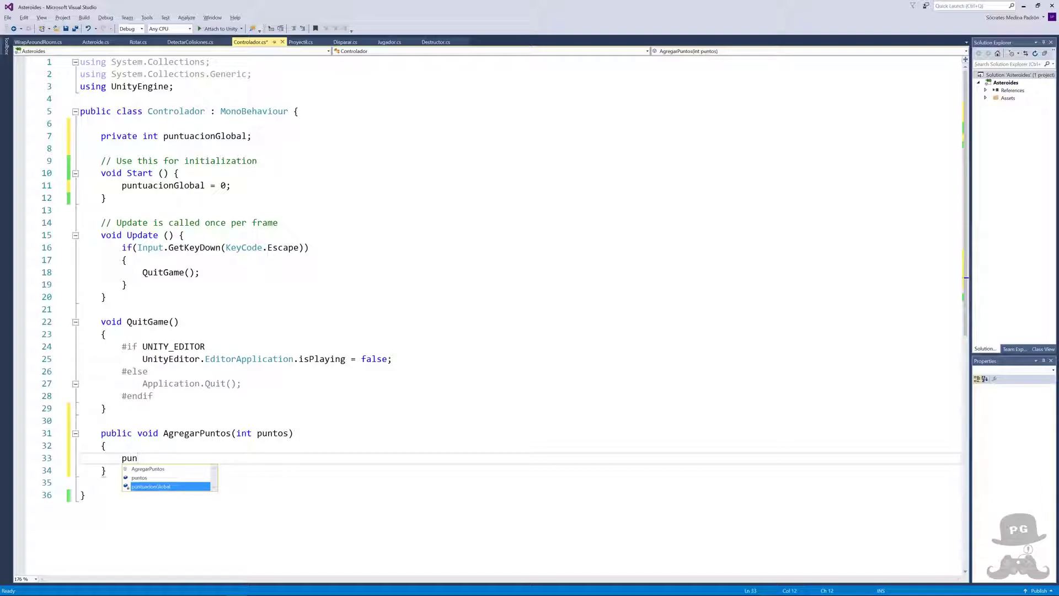
pyautogui.press('Tab')
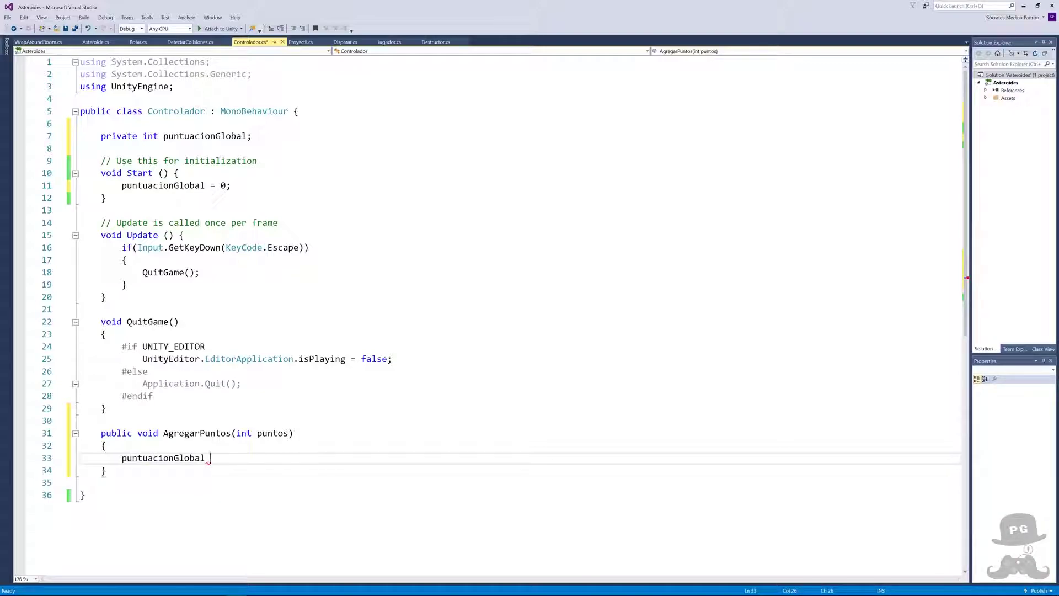
pyautogui.write('+=')
pyautogui.write('pun')
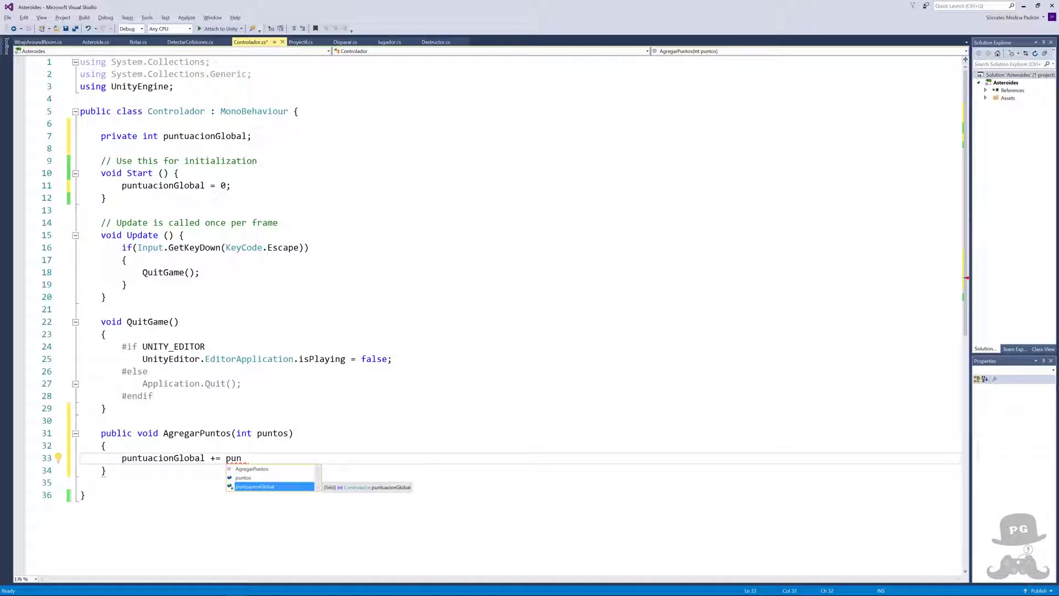
pyautogui.write('tos')
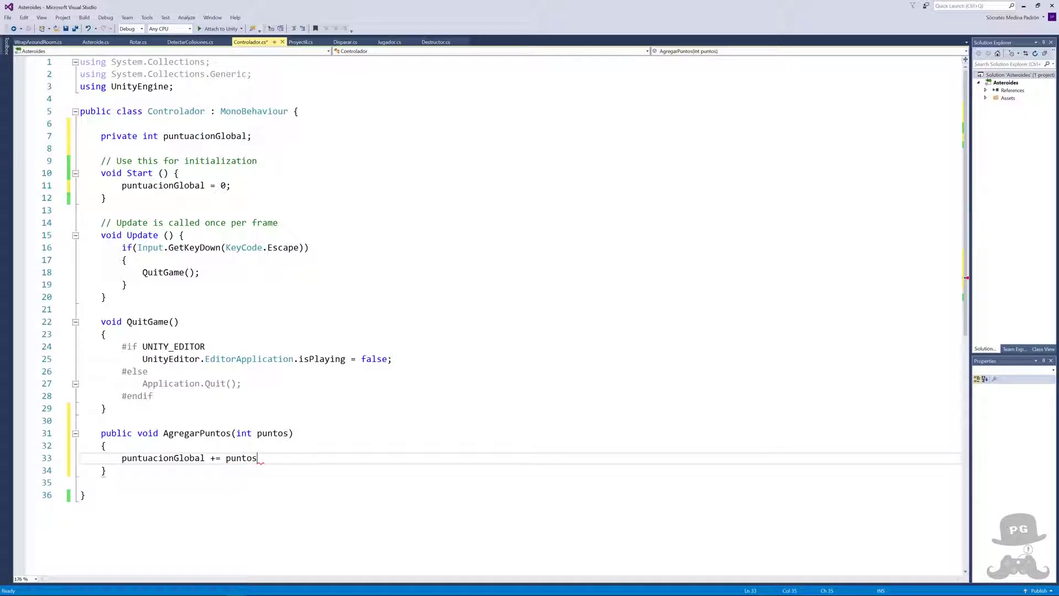
pyautogui.write(';')
pyautogui.doubleClick(275, 433)
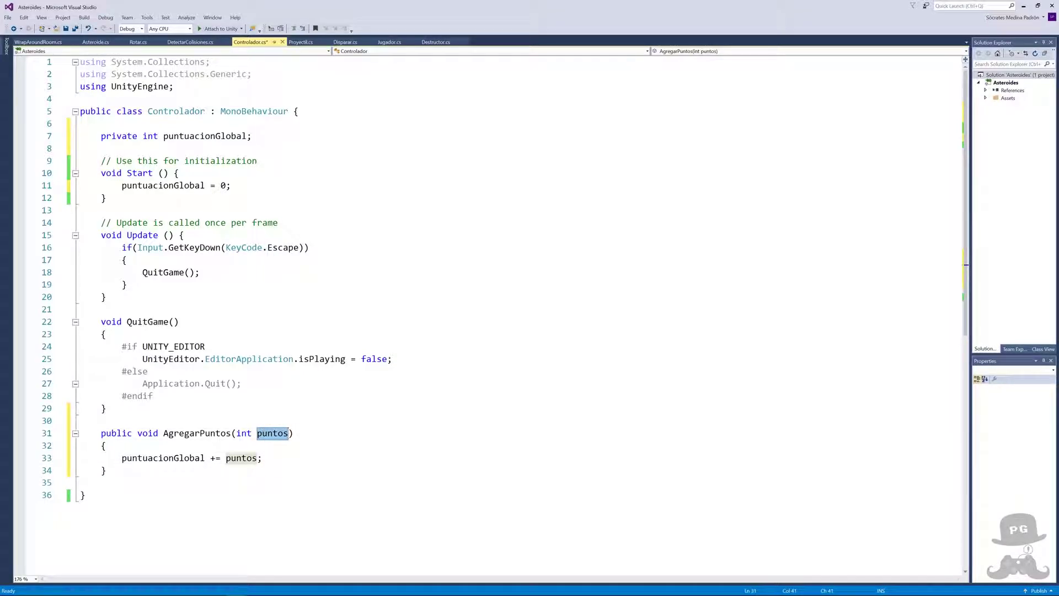
pyautogui.click(265, 458)
# - Add Debug.Log("Puntuación Actual = " + puntuacionGlobal.ToString()) inside AgregarPuntos
pyautogui.press('Return')
pyautogui.write('De')
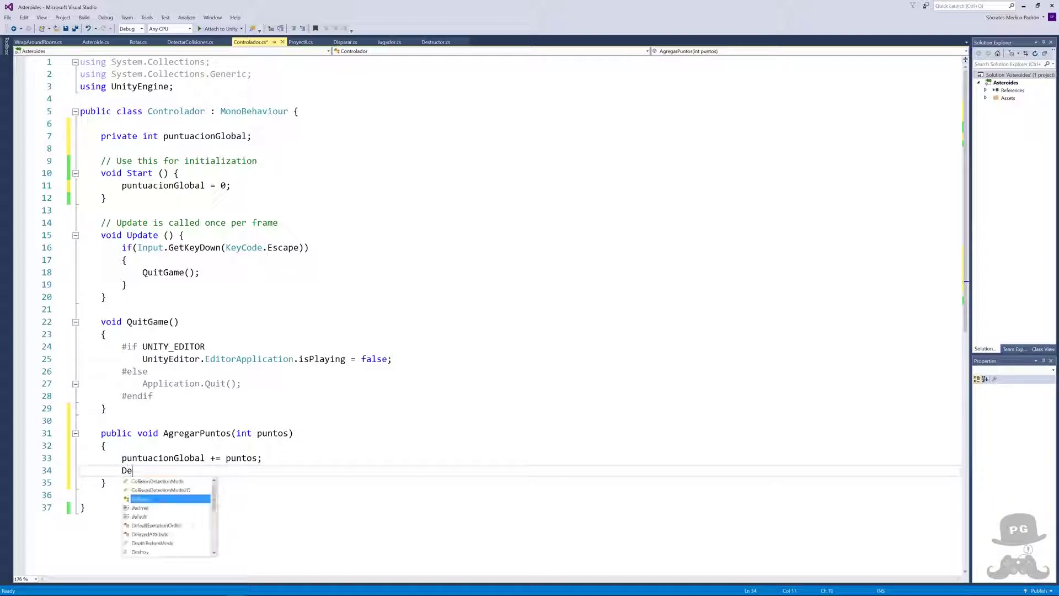
pyautogui.write('bug.')
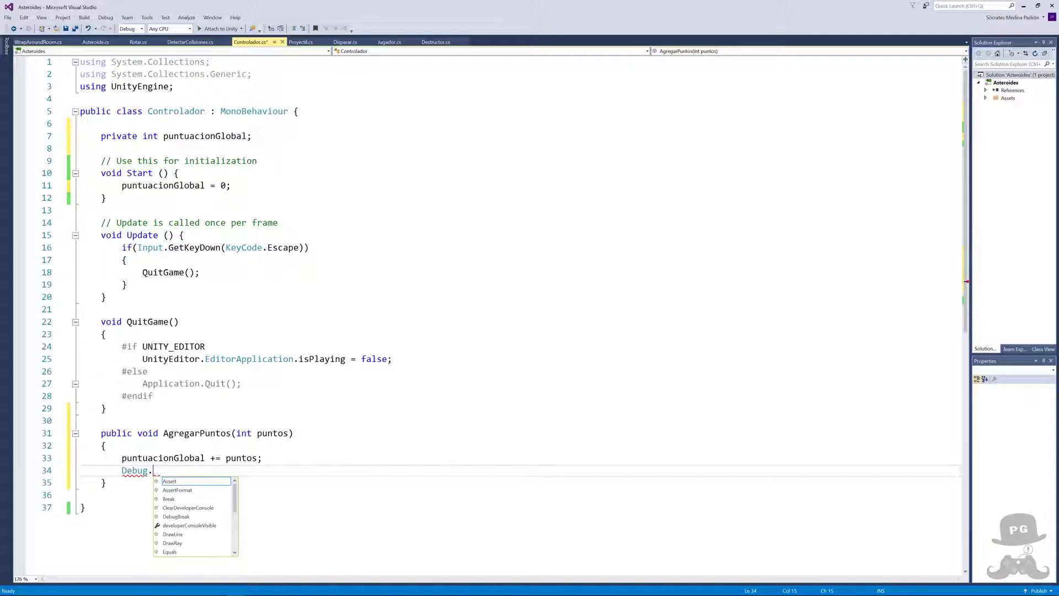
pyautogui.write('Log')
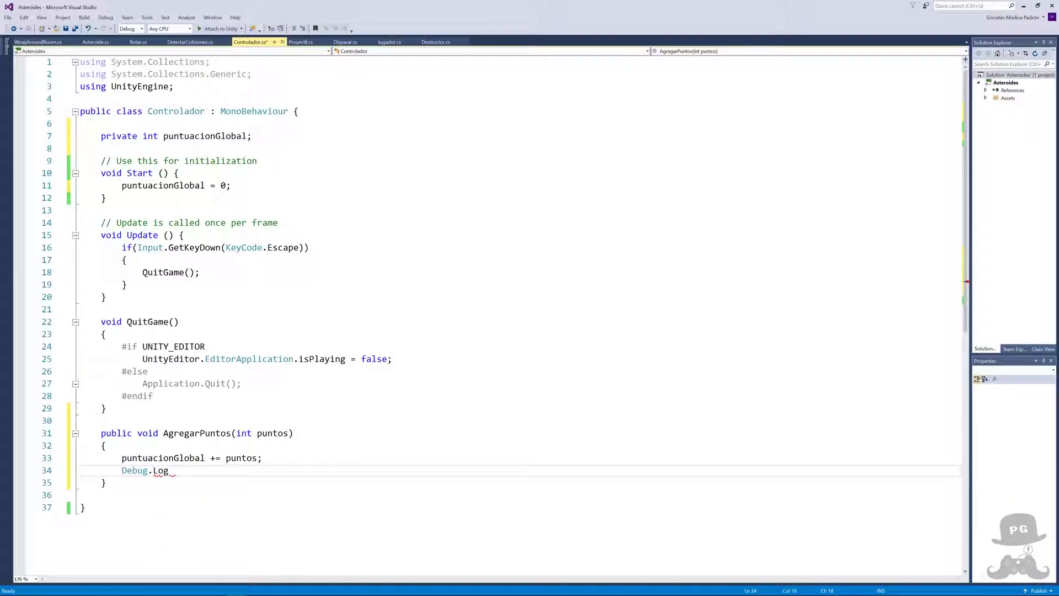
pyautogui.write(' (')
pyautogui.write('"')
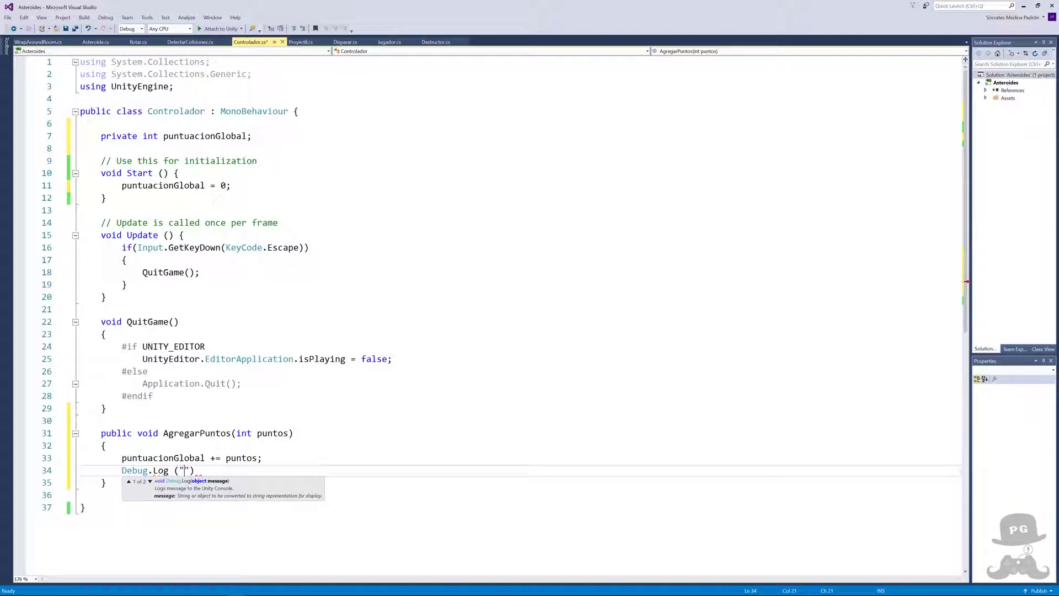
pyautogui.write('Puntuac')
pyautogui.write('ión ')
pyautogui.write('Actual = ')
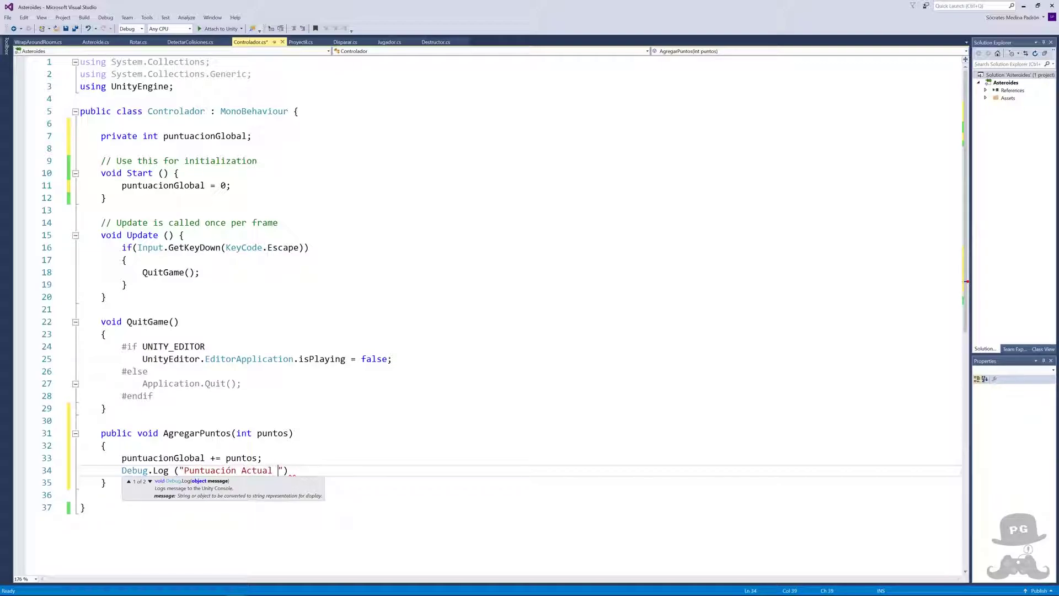
pyautogui.write('"')
pyautogui.write('+')
pyautogui.write('punt')
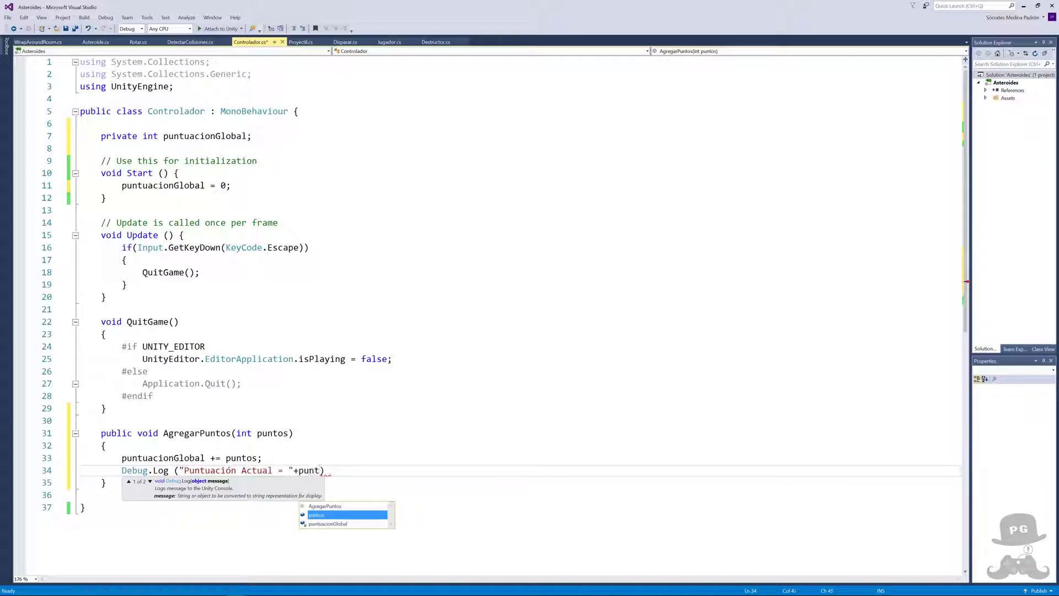
pyautogui.write('u')
pyautogui.press('Tab')
pyautogui.write('.')
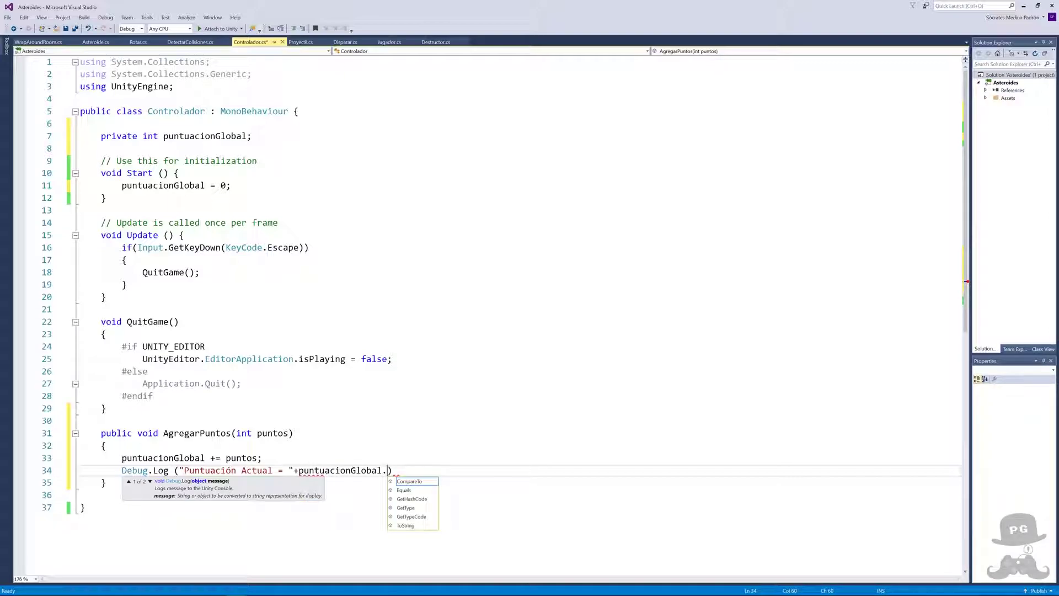
pyautogui.write('To')
pyautogui.press('Tab')
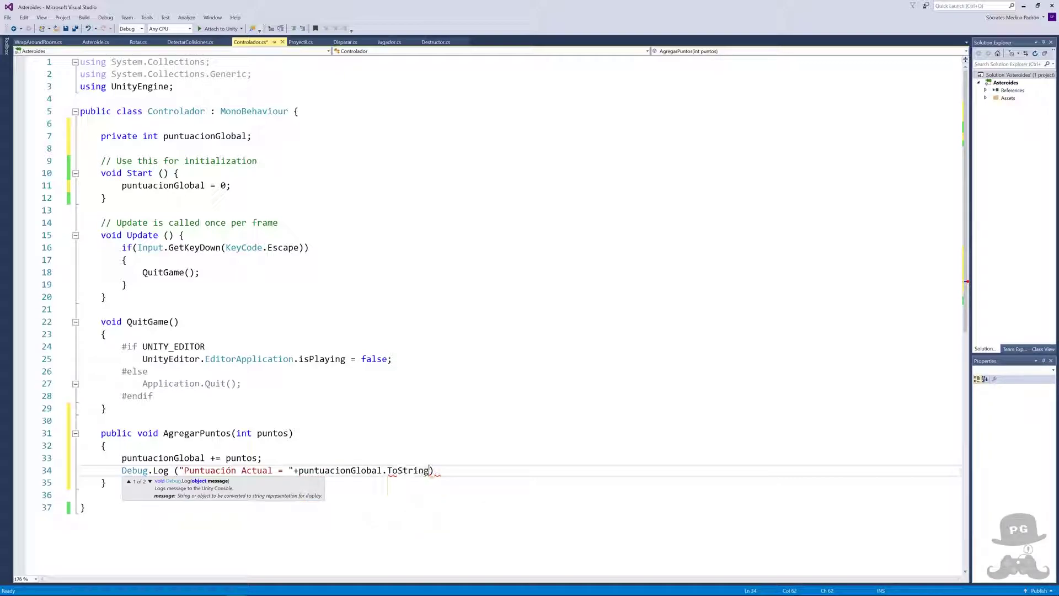
pyautogui.write('())')
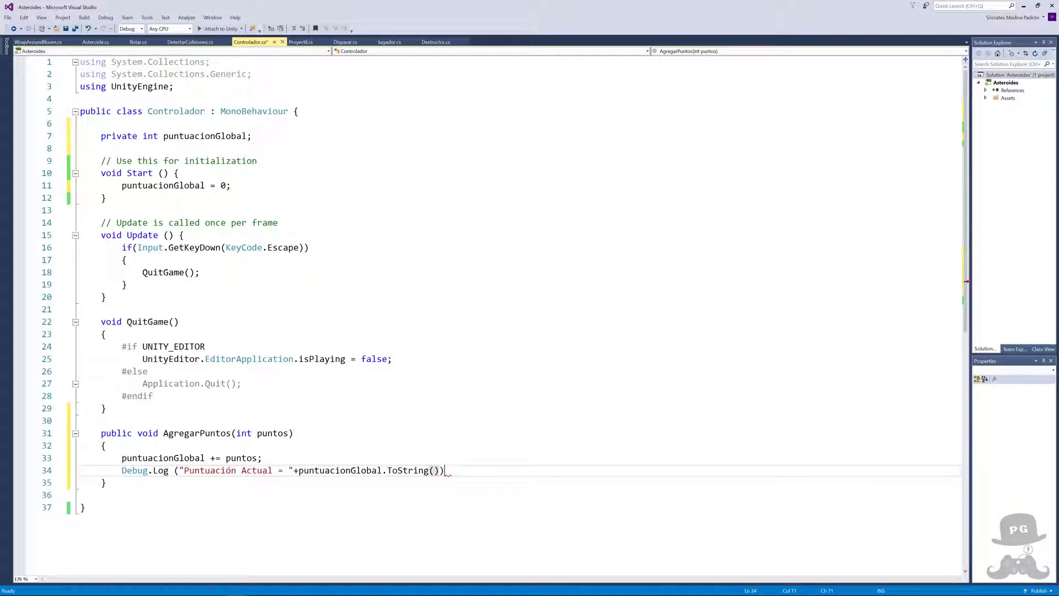
pyautogui.write(';')
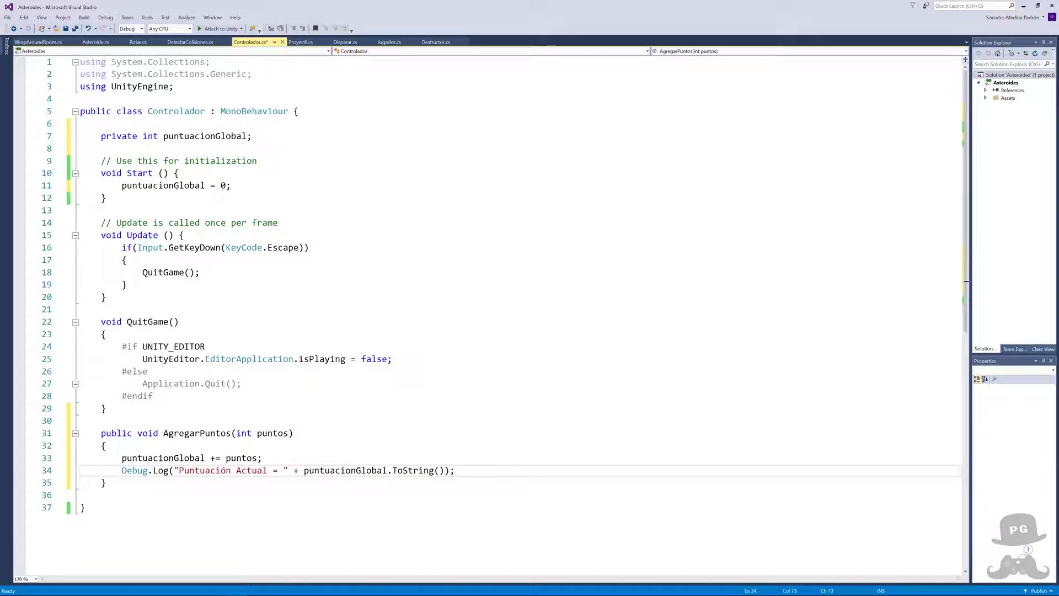
# - Highlight the puntos parameter, puntuacionGlobal and the logged message in AgregarPuntos
pyautogui.moveTo(101, 433); pyautogui.dragTo(293, 433)
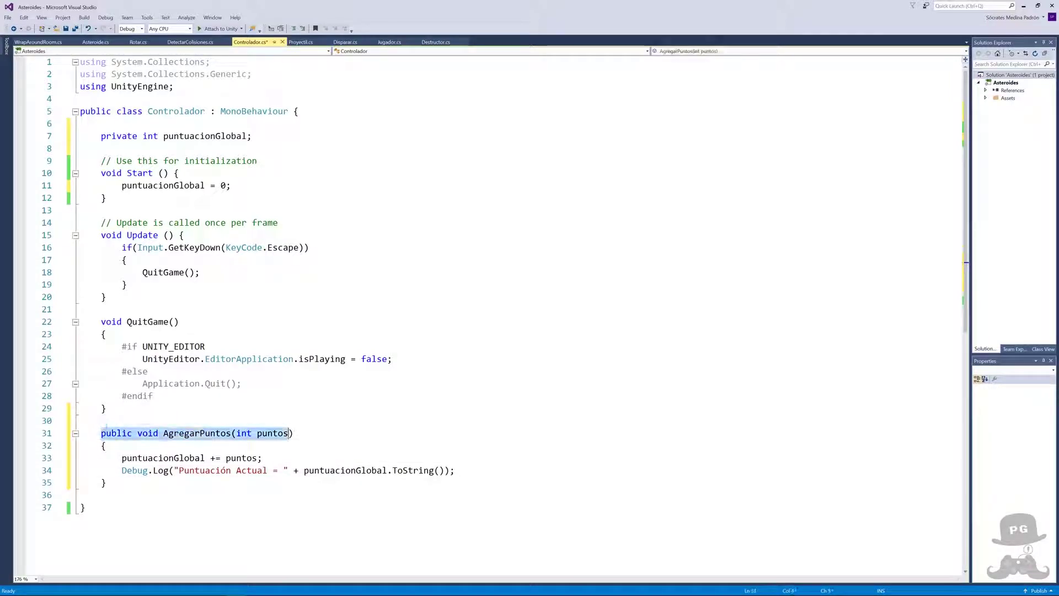
pyautogui.doubleClick(274, 433)
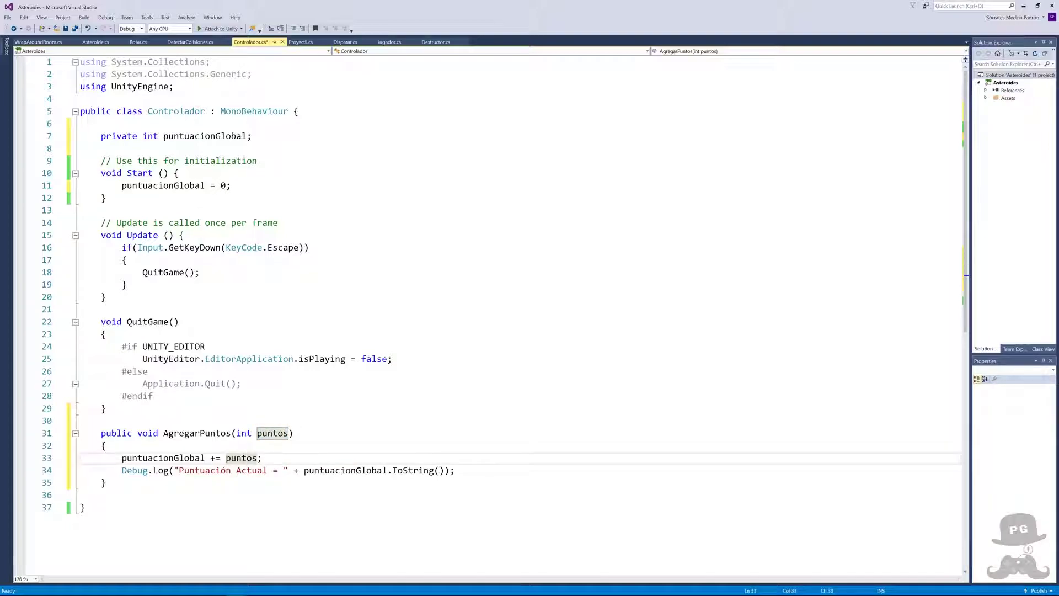
pyautogui.moveTo(122, 458); pyautogui.dragTo(204, 457)
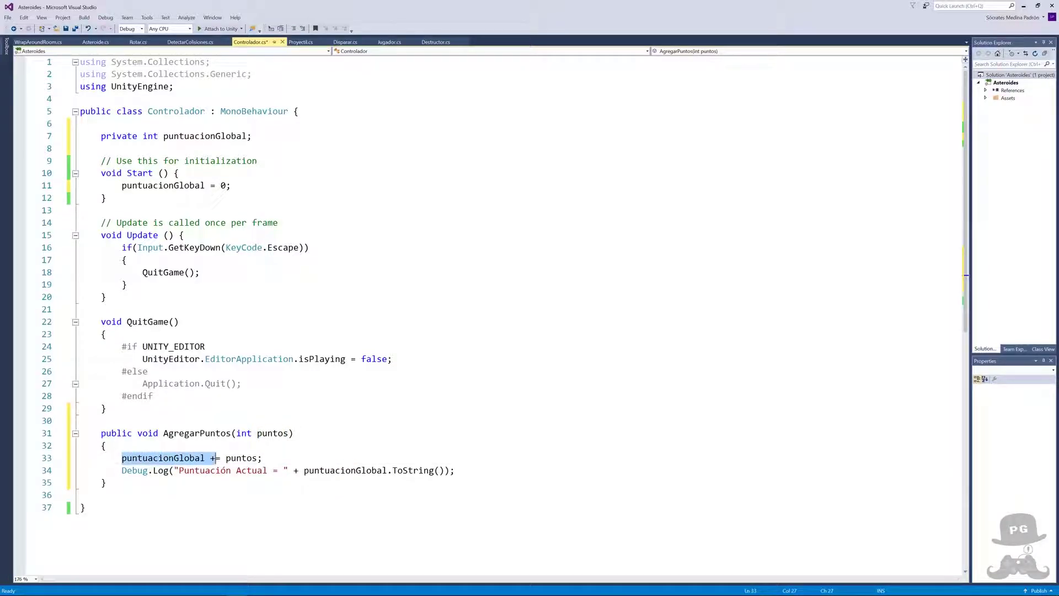
pyautogui.click(205, 458)
pyautogui.click(231, 458)
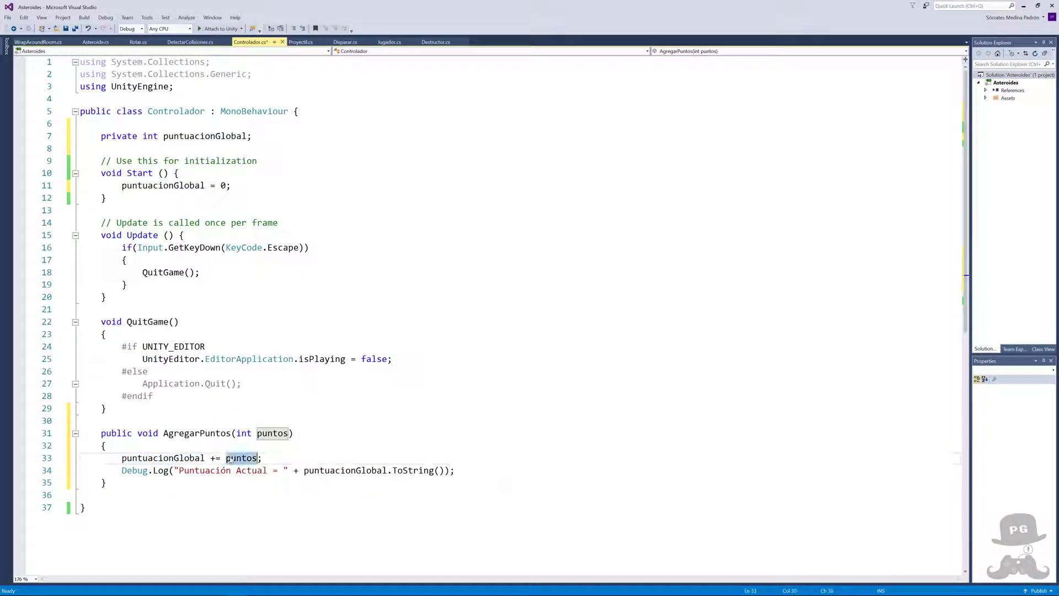
pyautogui.doubleClick(275, 433)
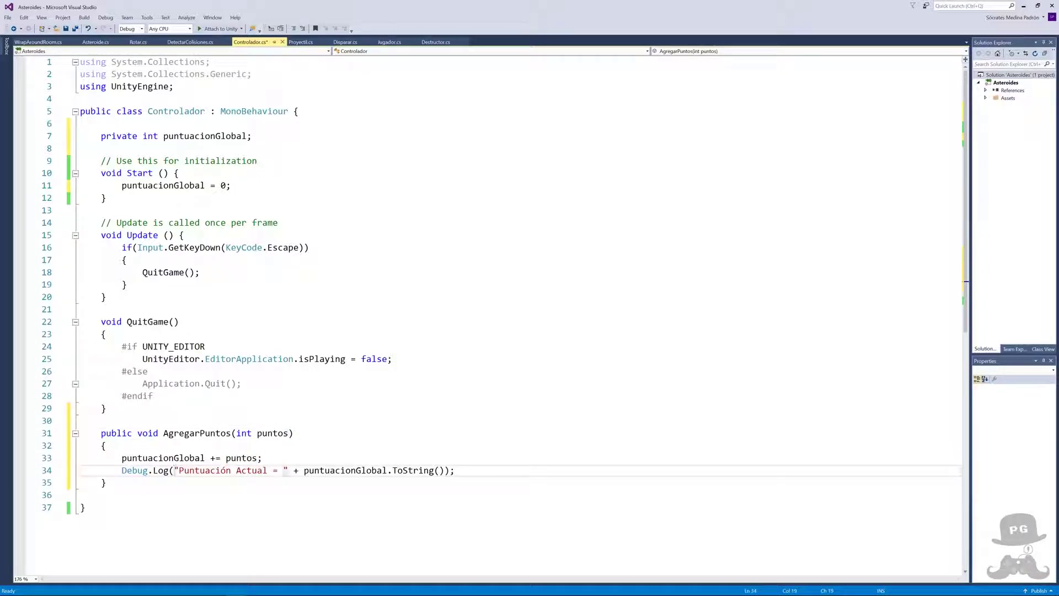
pyautogui.moveTo(174, 470); pyautogui.dragTo(444, 470)
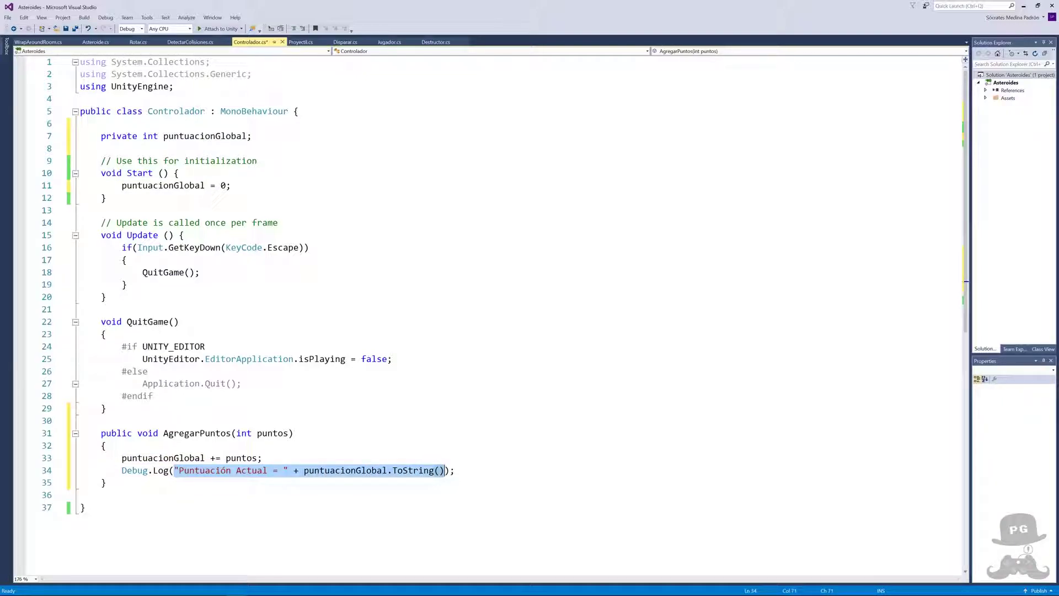
# - Save Controlador.cs and reselect the AgregarPuntos(int puntos) signature
pyautogui.press('Up')
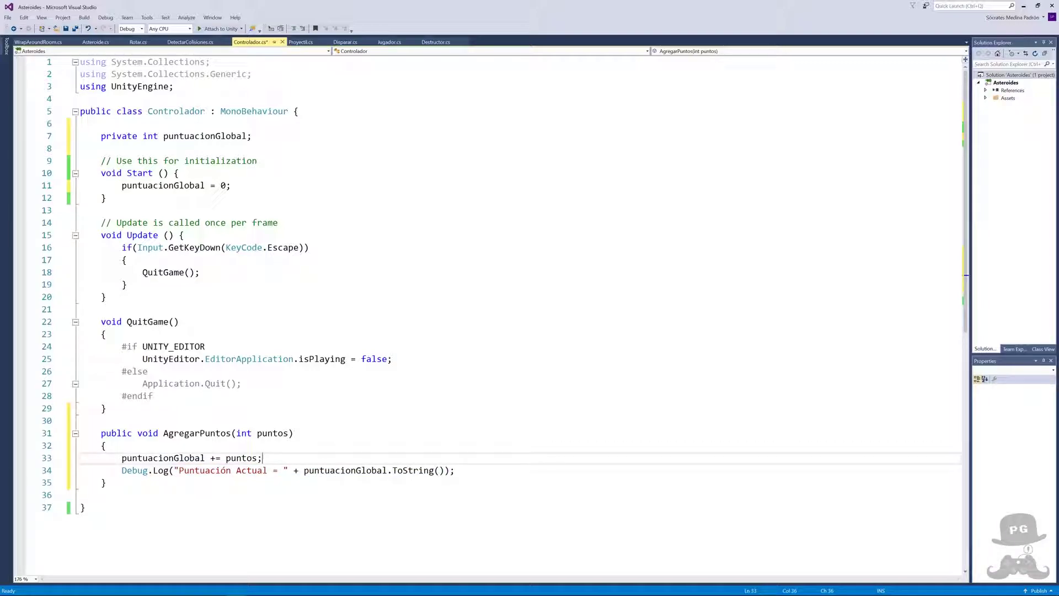
pyautogui.hotkey('ctrl', 's')
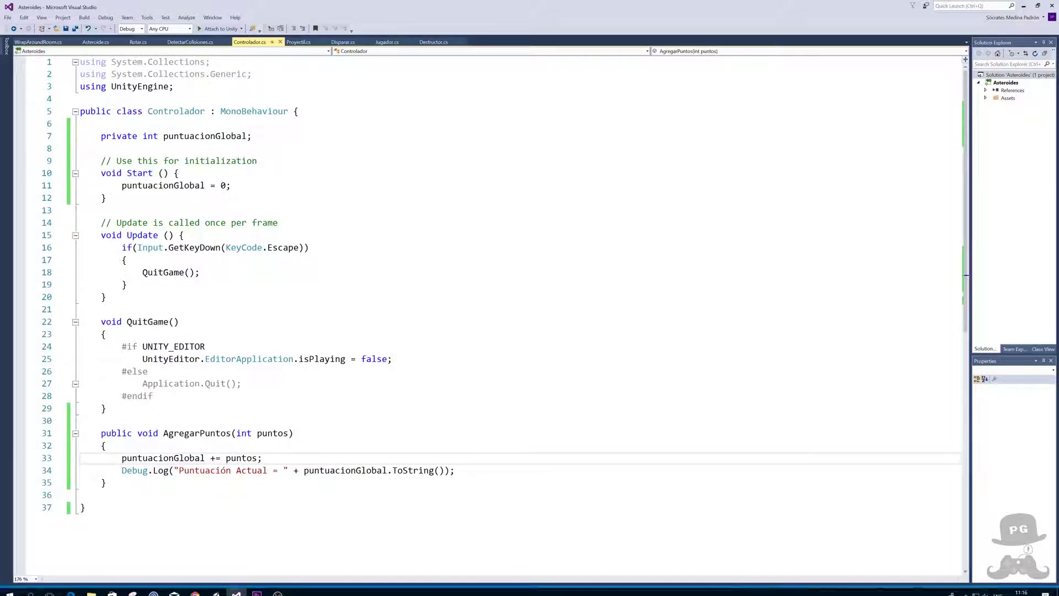
pyautogui.moveTo(157, 471)
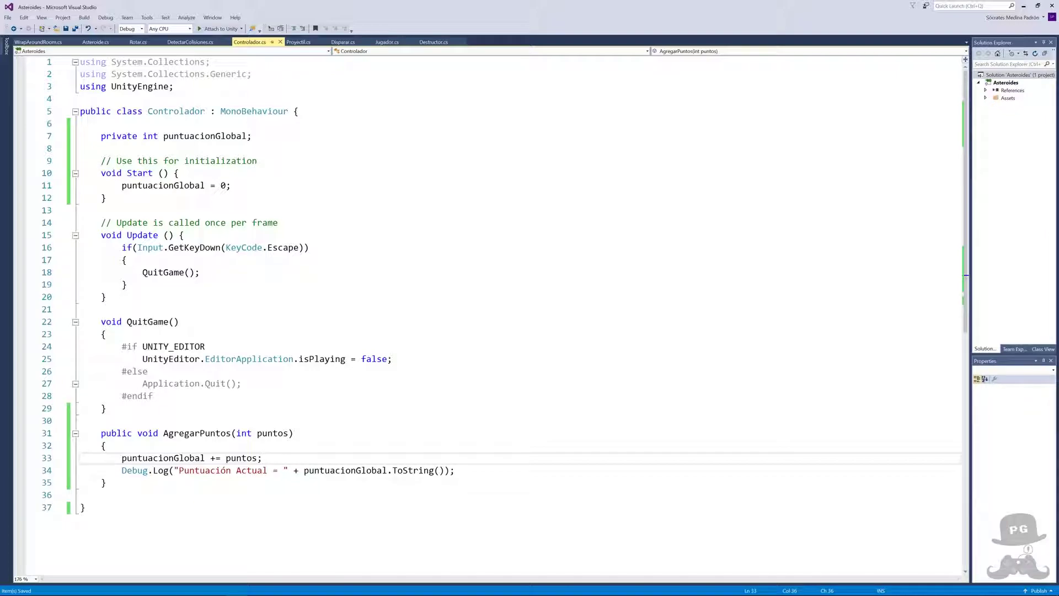
pyautogui.moveTo(163, 433); pyautogui.dragTo(104, 421)
pyautogui.moveTo(163, 433); pyautogui.dragTo(295, 433)
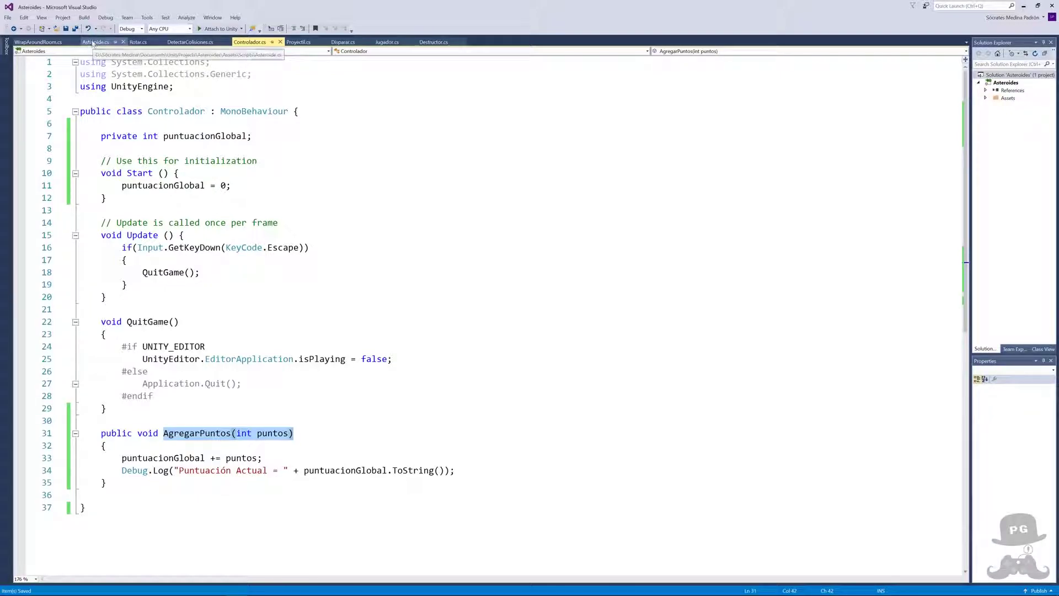
# - In Asteroide.cs, start a new line with controlador inside the if (vida==0) block
pyautogui.click(93, 43)
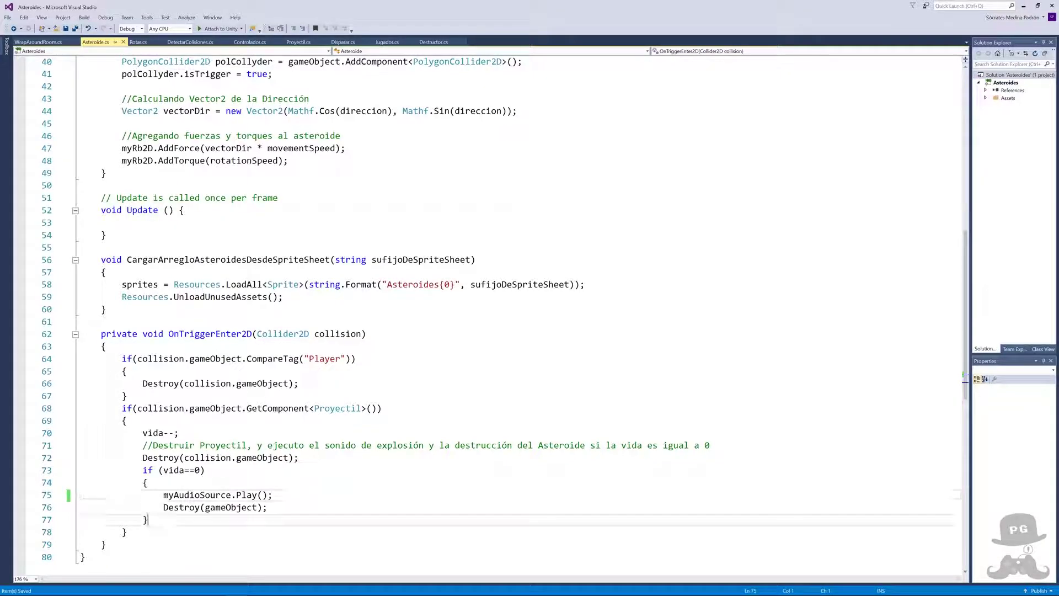
pyautogui.moveTo(147, 519); pyautogui.dragTo(80, 446)
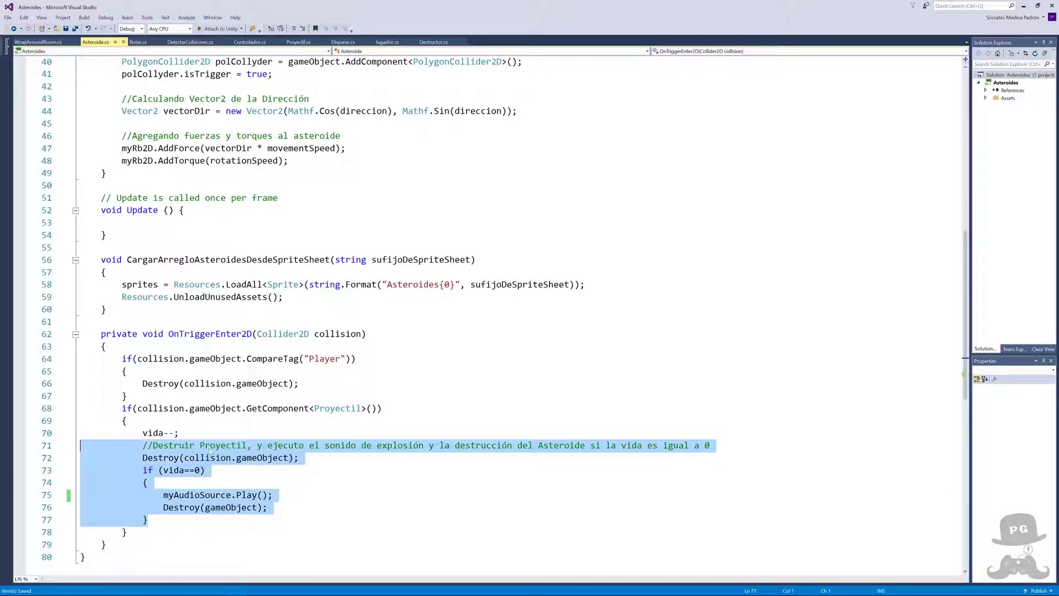
pyautogui.click(163, 469)
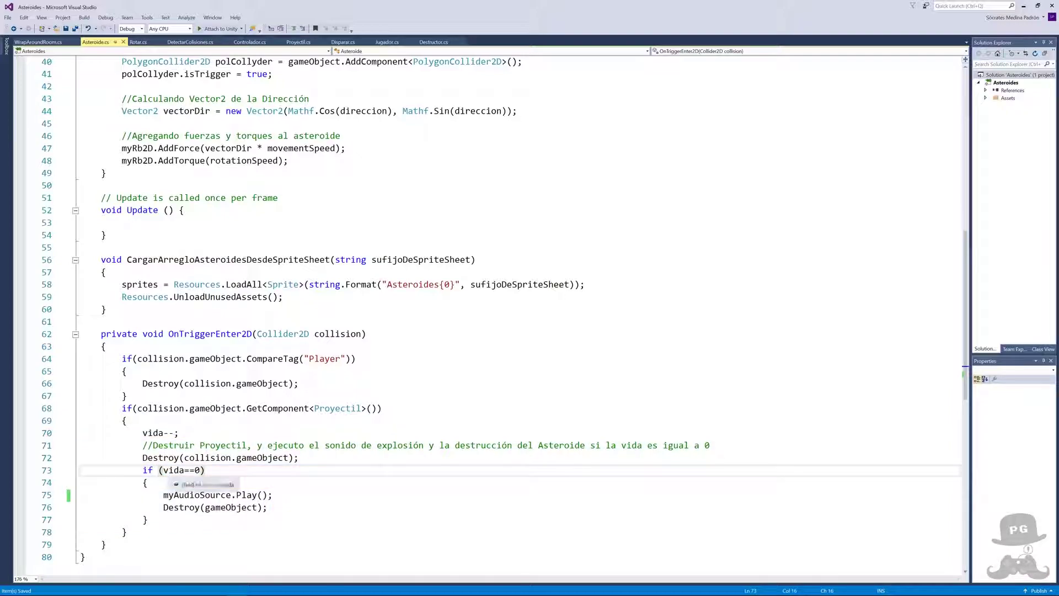
pyautogui.moveTo(163, 470); pyautogui.dragTo(205, 470)
pyautogui.click(242, 483)
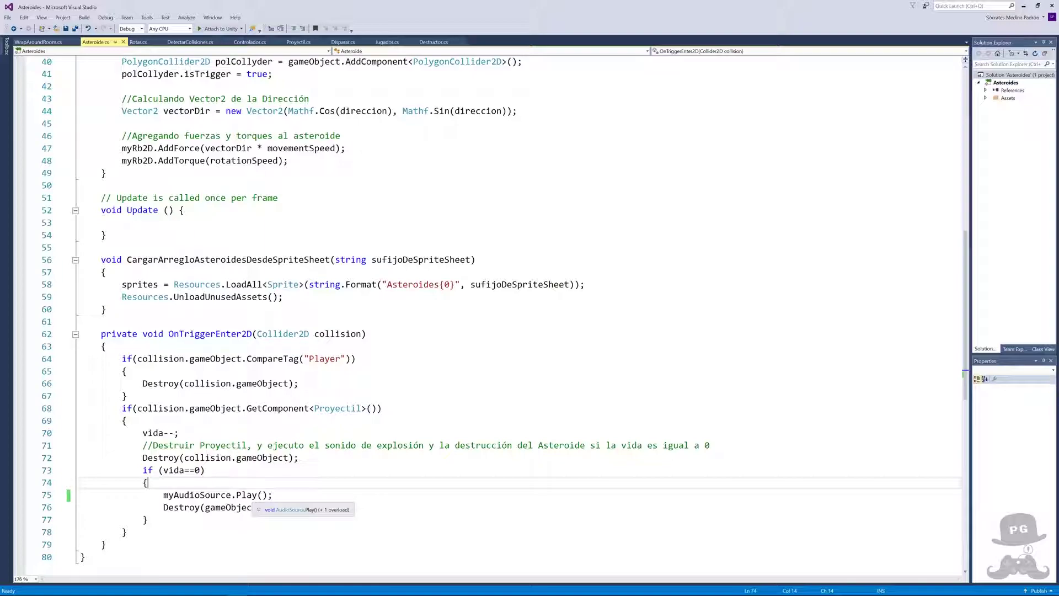
pyautogui.press('Return')
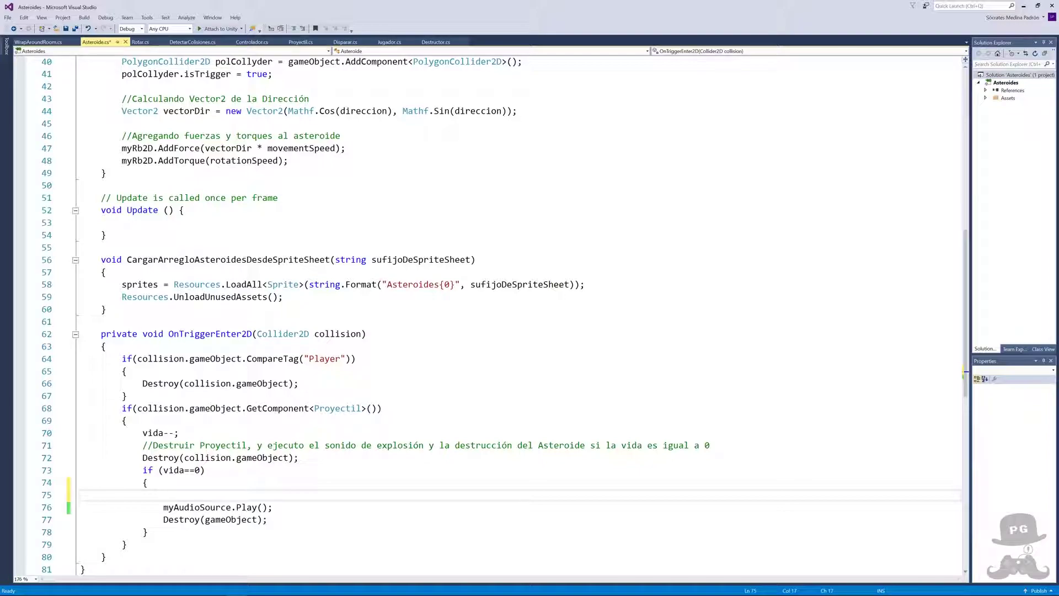
pyautogui.write('co')
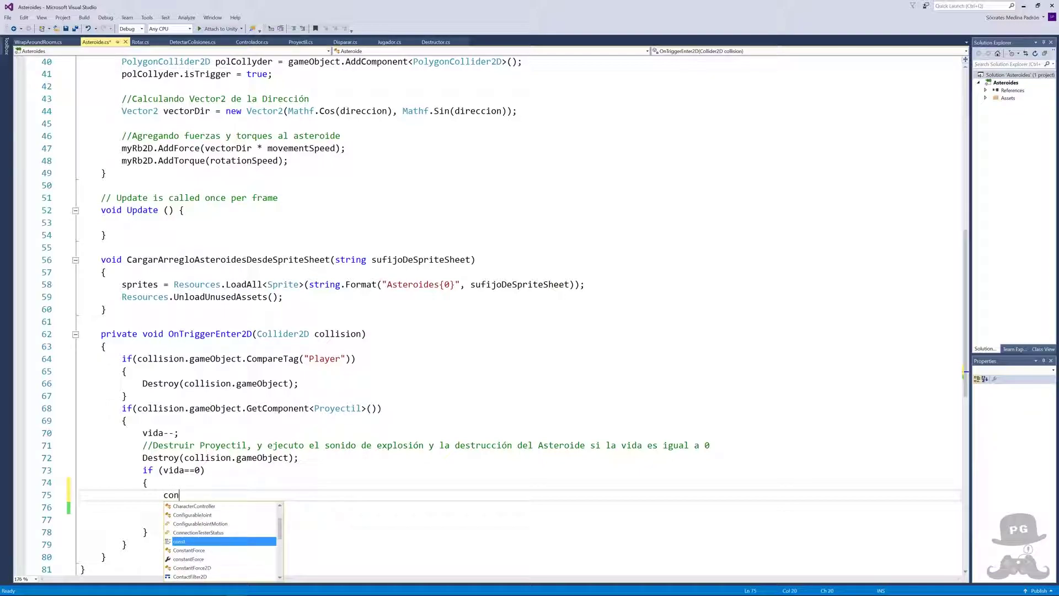
pyautogui.write('ntro')
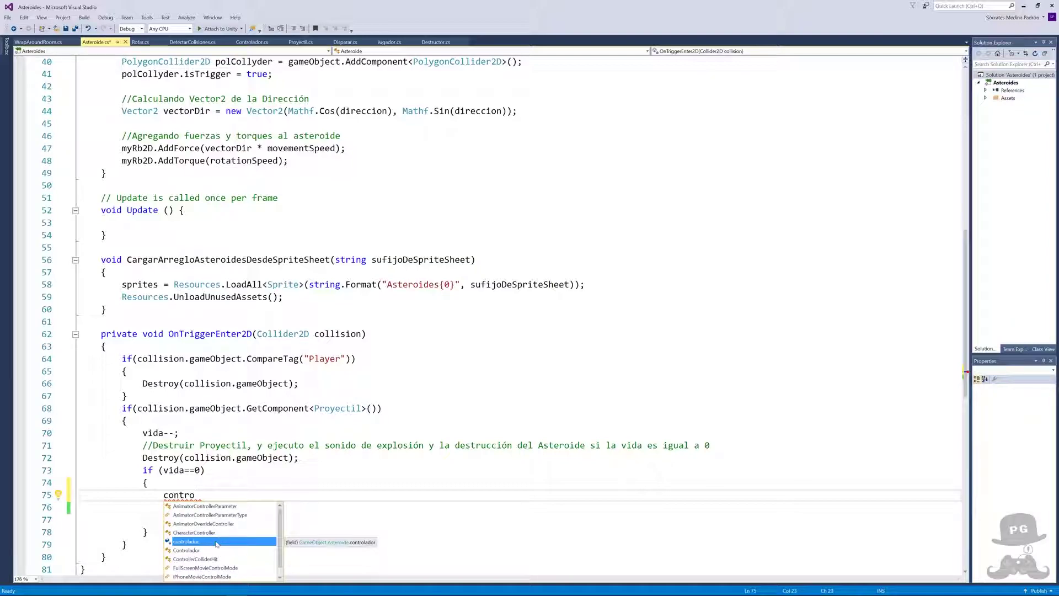
pyautogui.doubleClick(216, 544)
# - Review the controlador field declaration and the line that finds the Controlador object
pyautogui.scroll(13, 216, 543)
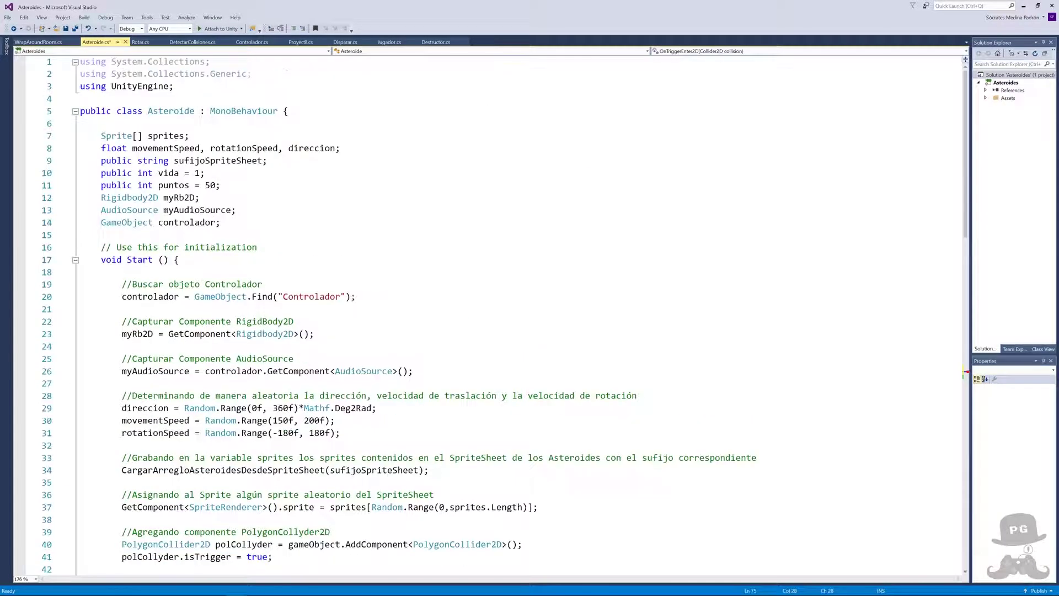
pyautogui.click(72, 222)
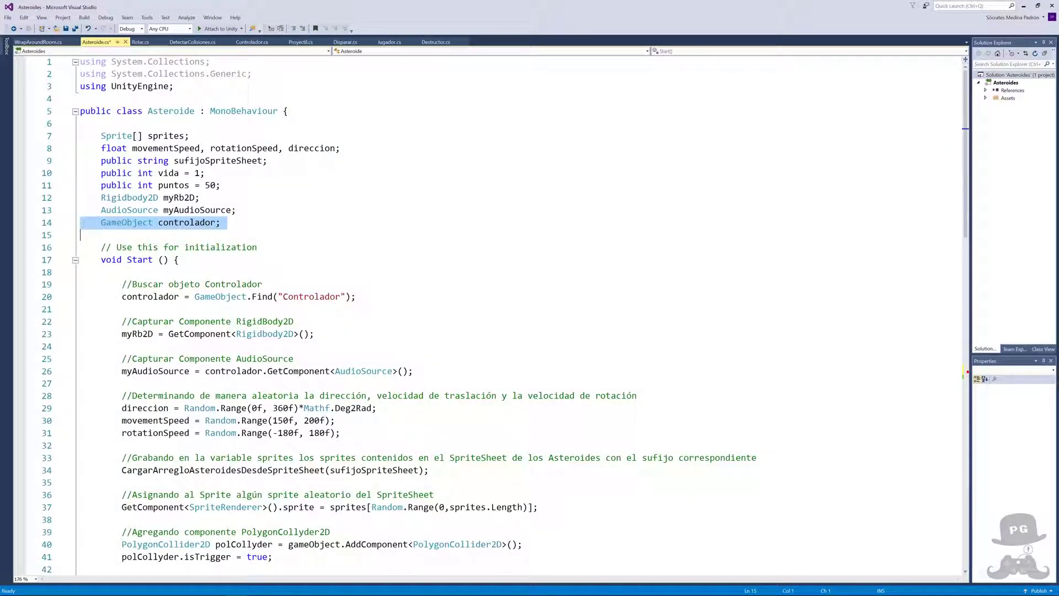
pyautogui.click(81, 296)
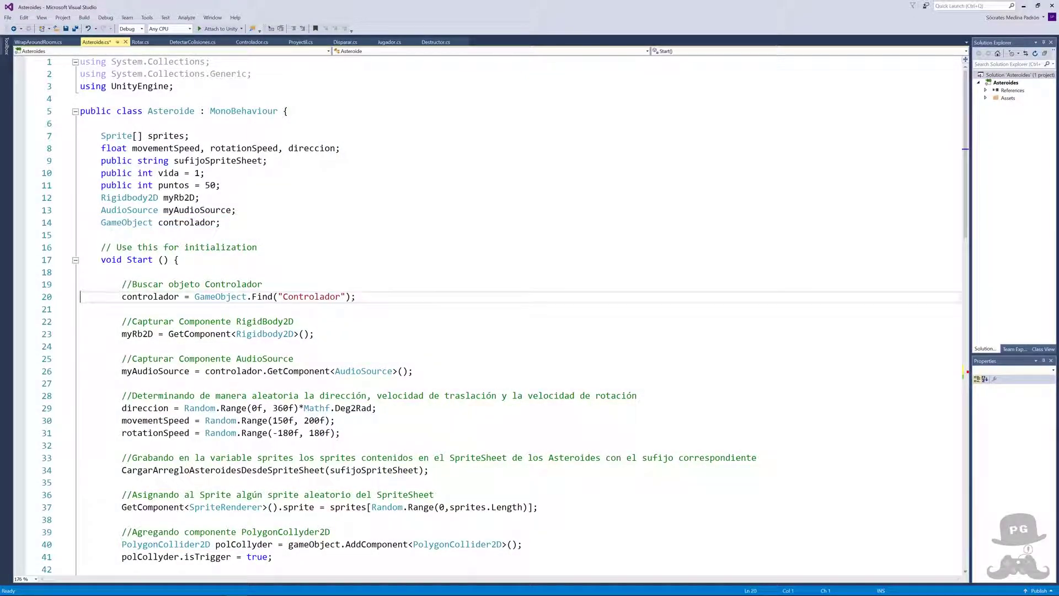
pyautogui.hotkey('shift', 'Down')
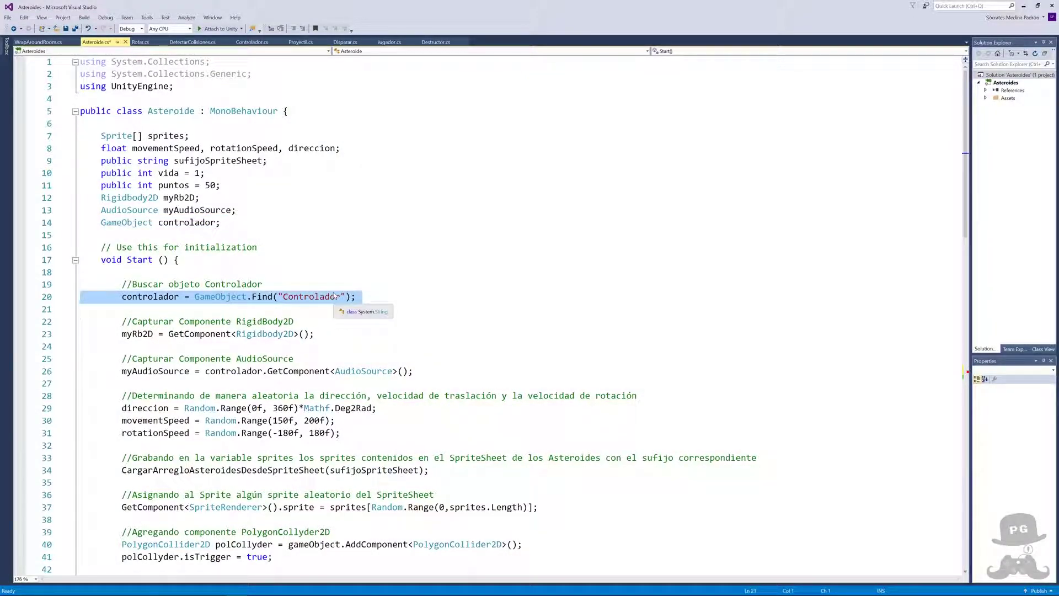
pyautogui.scroll(-2, 496, 314)
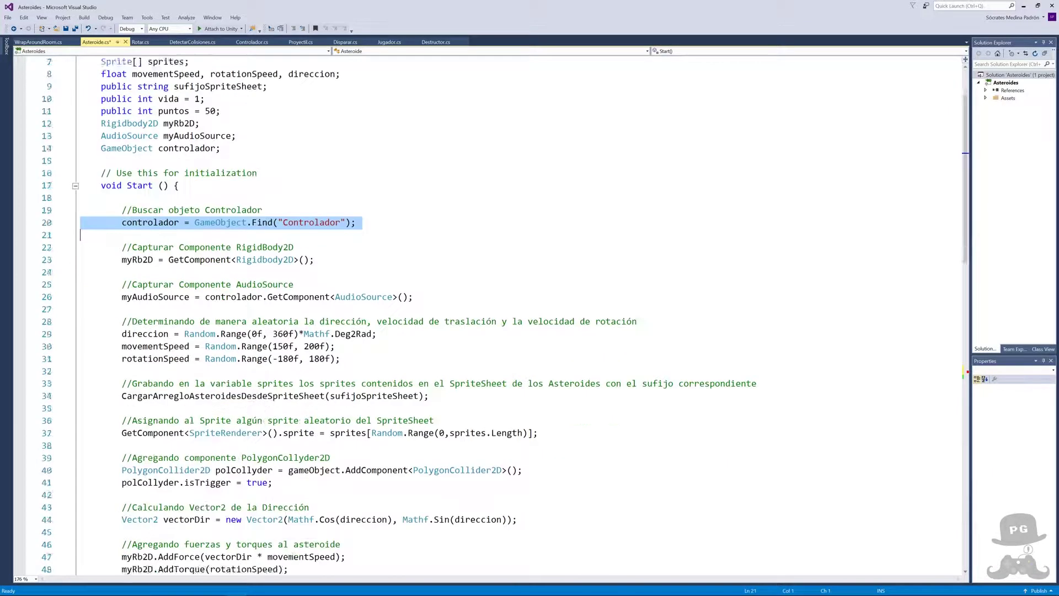
pyautogui.scroll(-7, 497, 314)
pyautogui.scroll(-2, 496, 314)
pyautogui.scroll(-8, 497, 315)
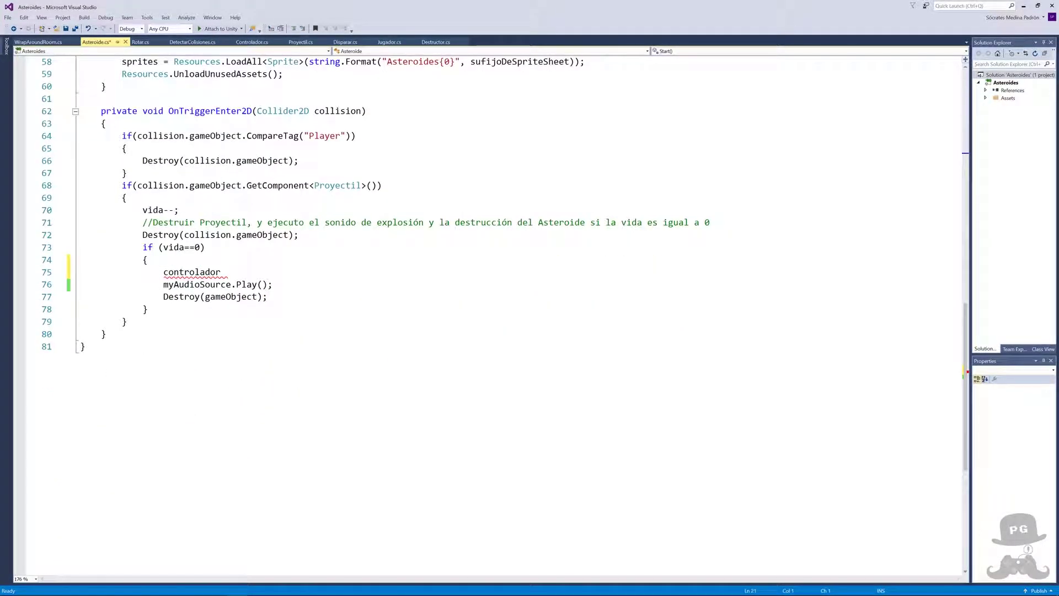
# - Extend line 75 to controlador.GetComponent<Controlador>().AgregarPuntos( using completions
pyautogui.click(221, 272)
pyautogui.write('.')
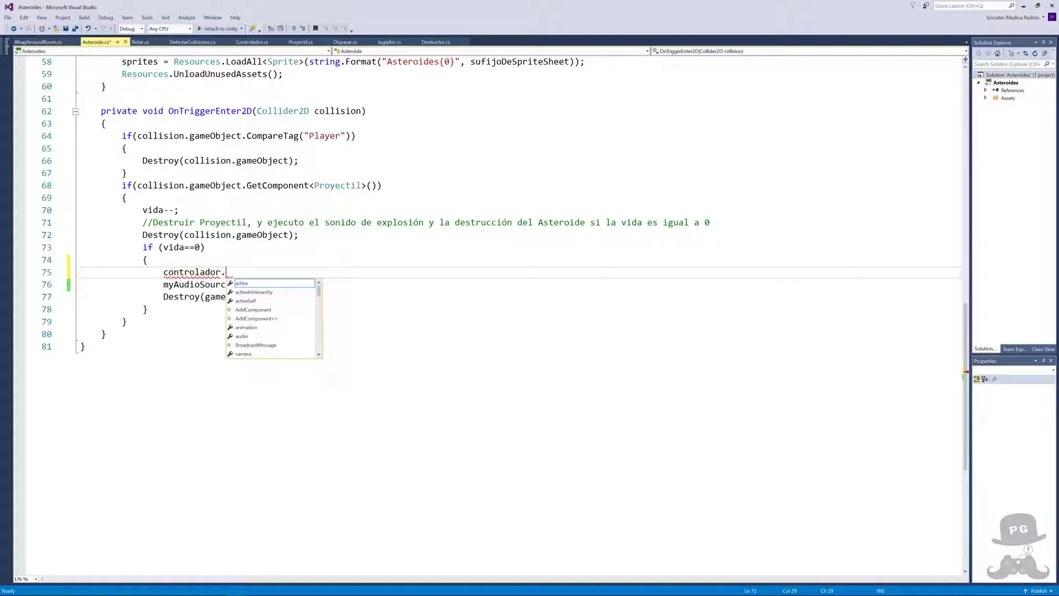
pyautogui.write('Ge')
pyautogui.press('Tab')
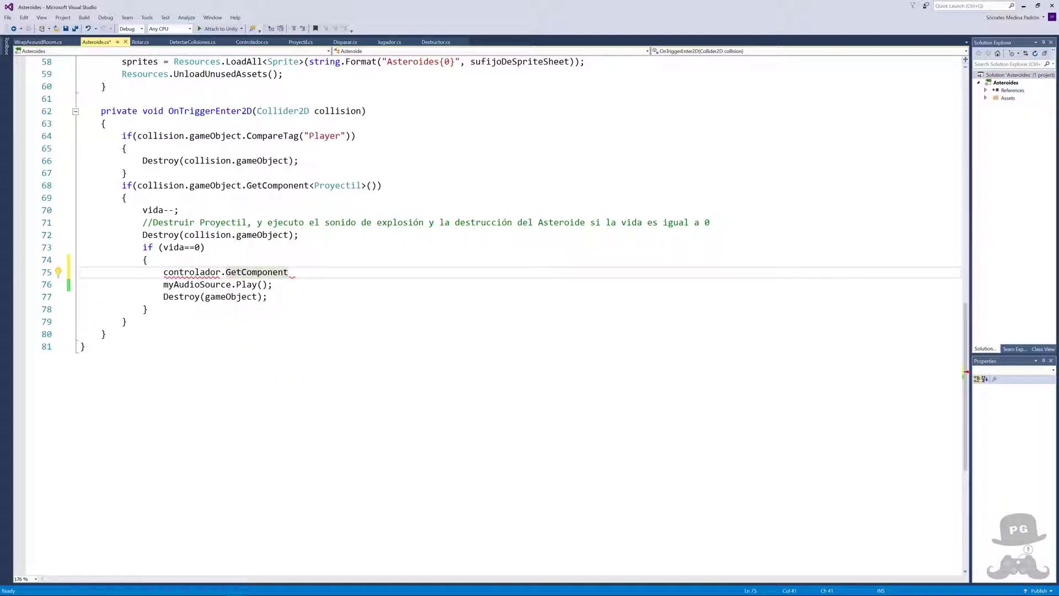
pyautogui.write('<')
pyautogui.write('contro>')
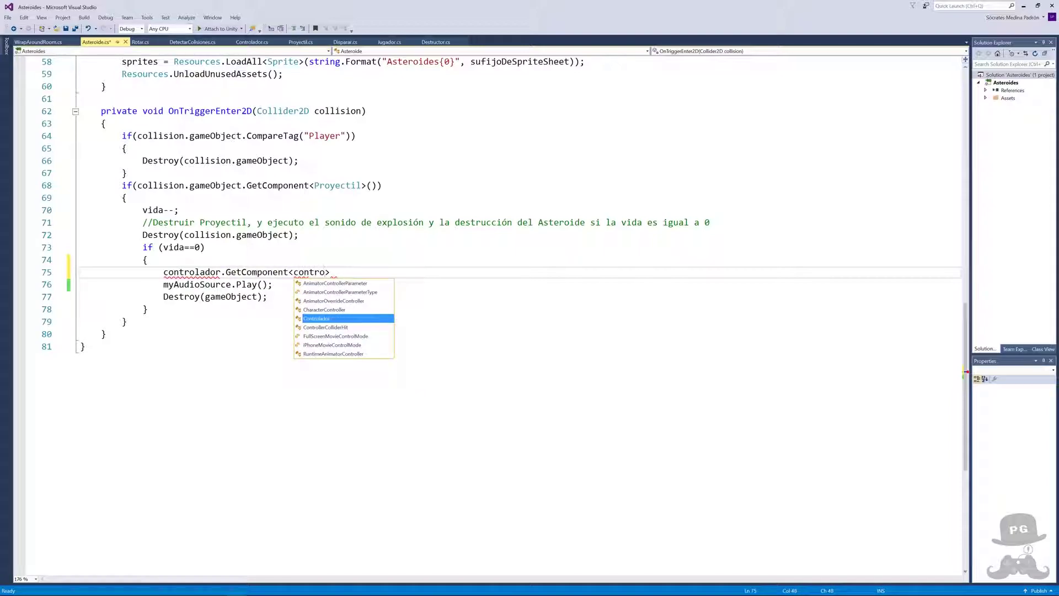
pyautogui.press('Tab')
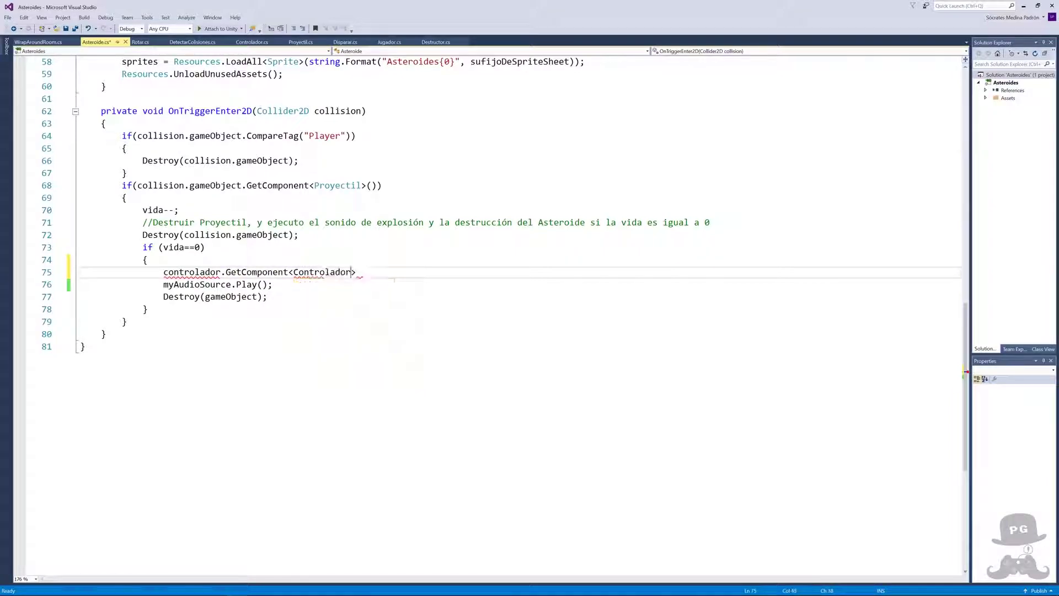
pyautogui.write('>()')
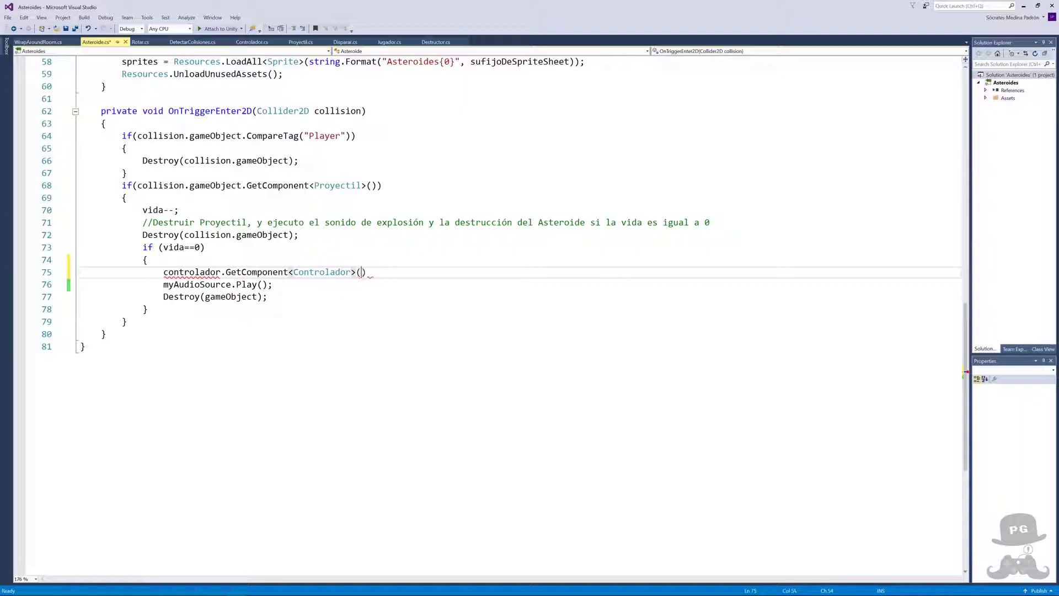
pyautogui.write('.')
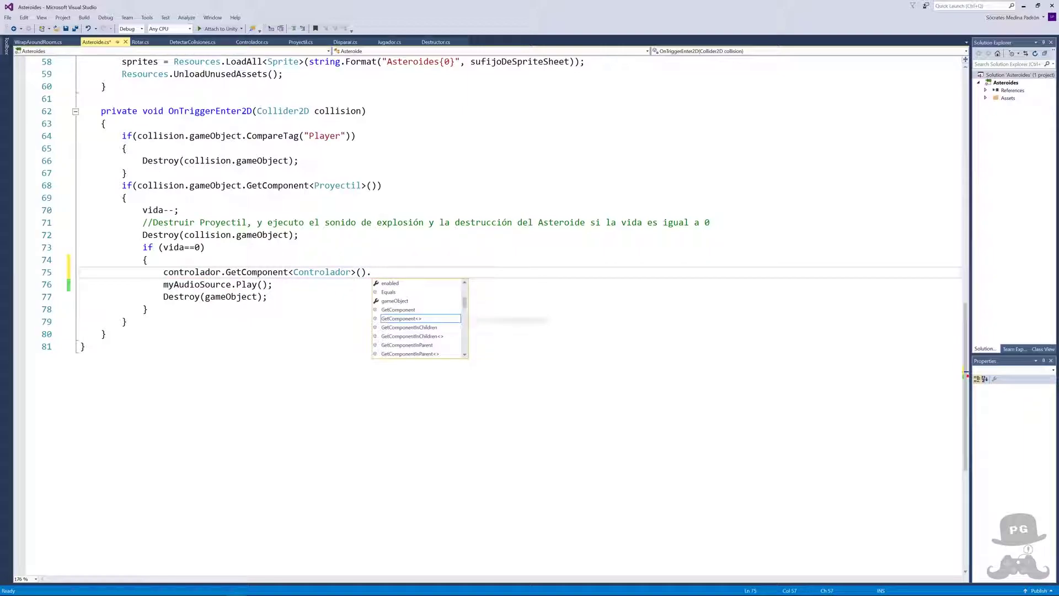
pyautogui.write('A')
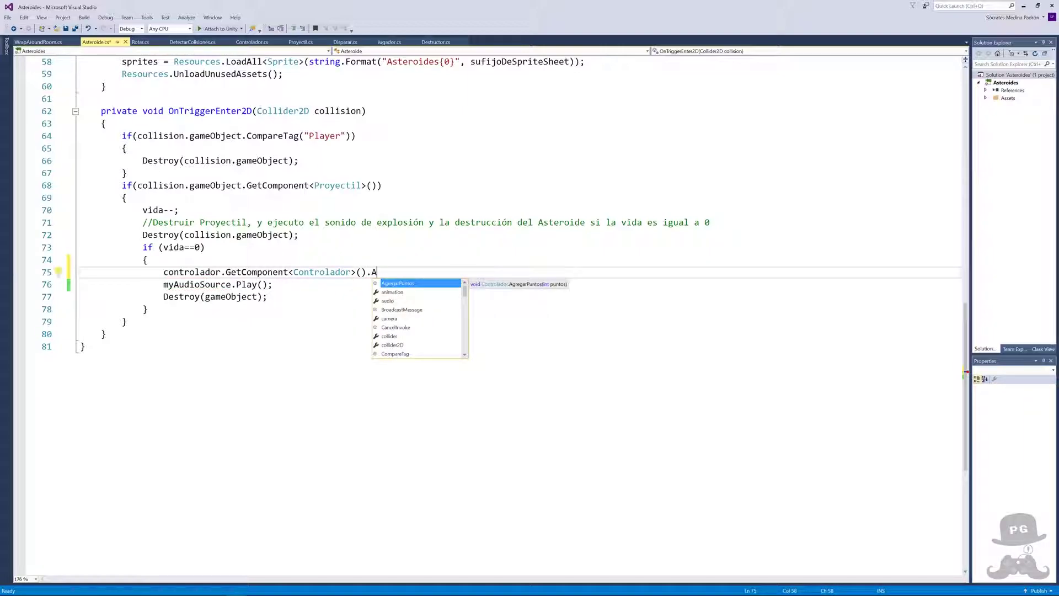
pyautogui.doubleClick(395, 283)
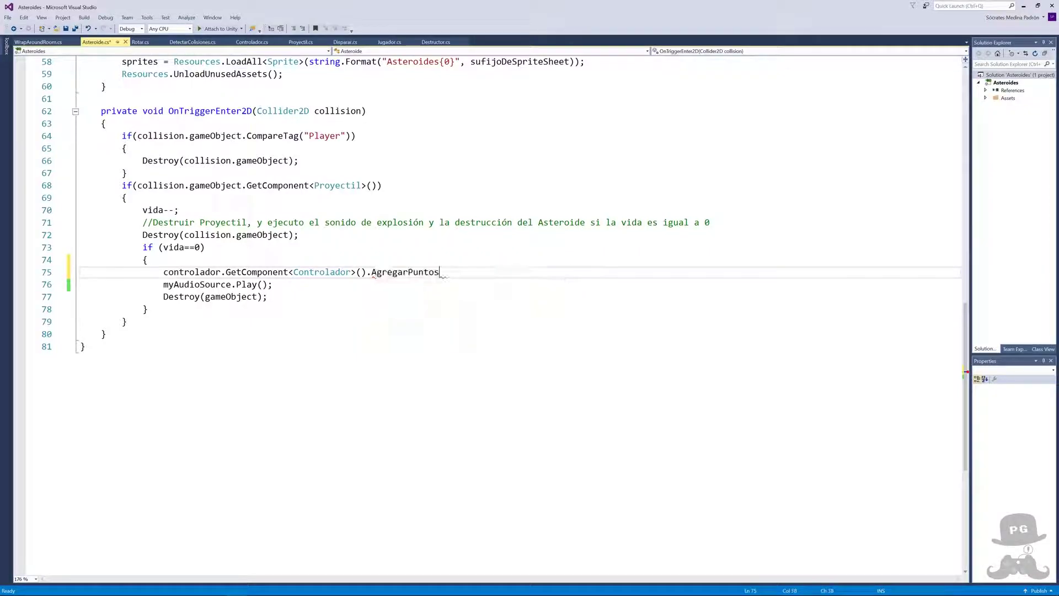
pyautogui.write('(')
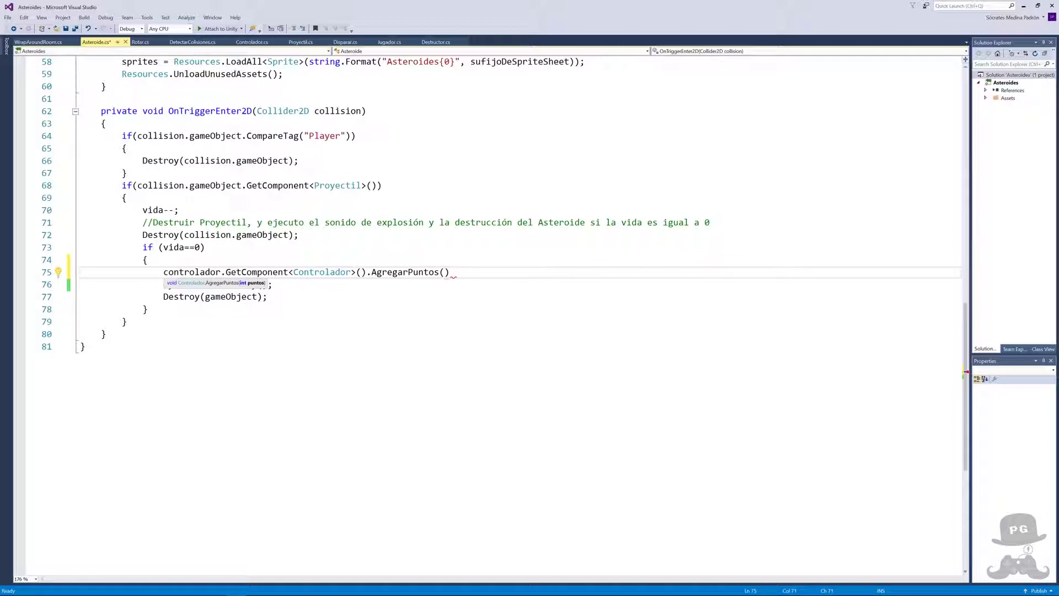
# - Check the puntos field declared on line 11, then return to the Unity editor
pyautogui.scroll(14, 491, 308)
pyautogui.scroll(5, 491, 309)
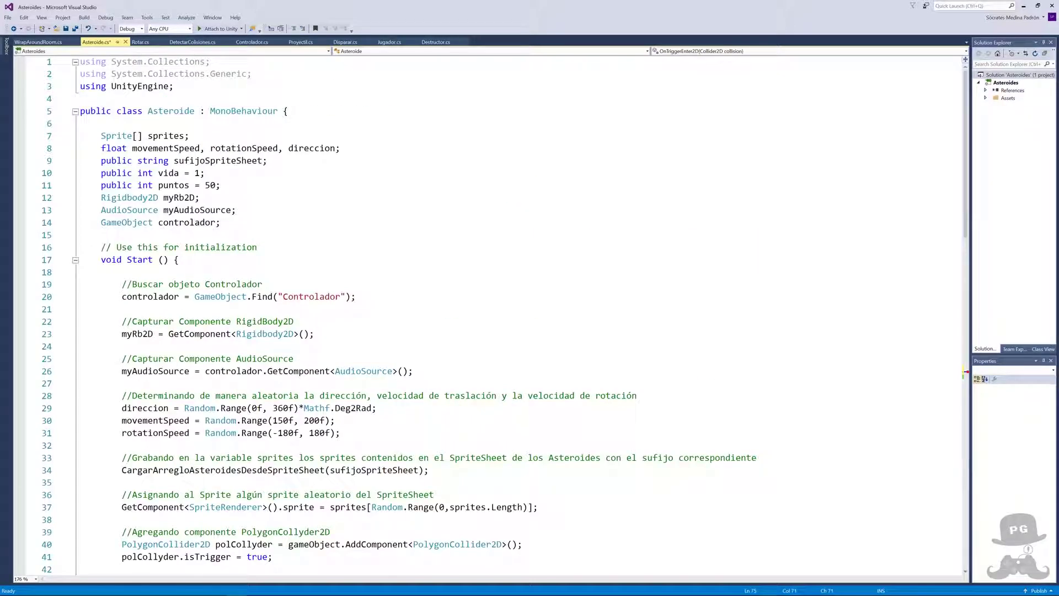
pyautogui.doubleClick(174, 185)
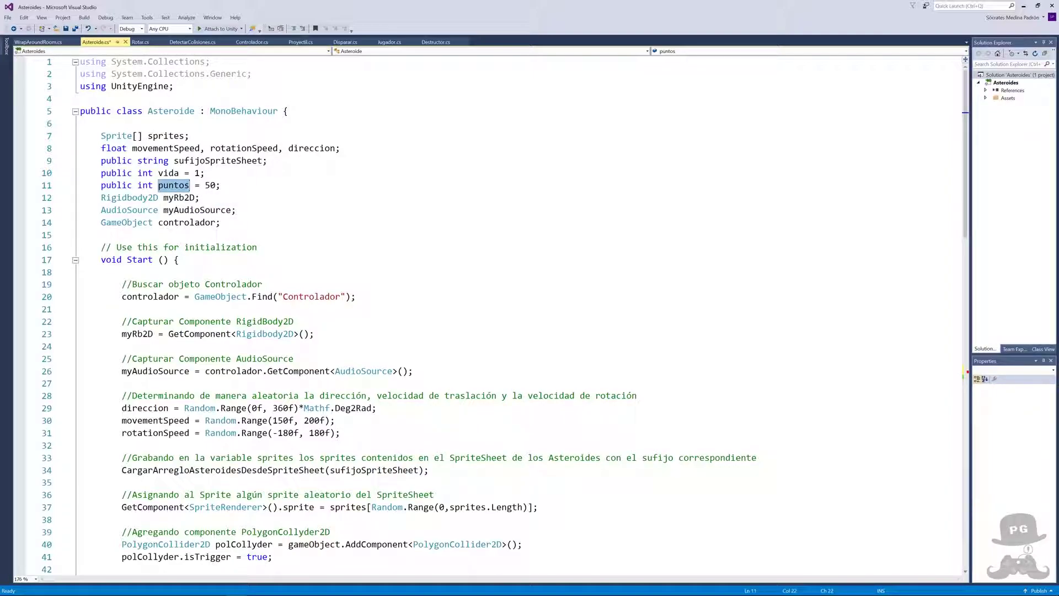
pyautogui.scroll(-3, 165, 191)
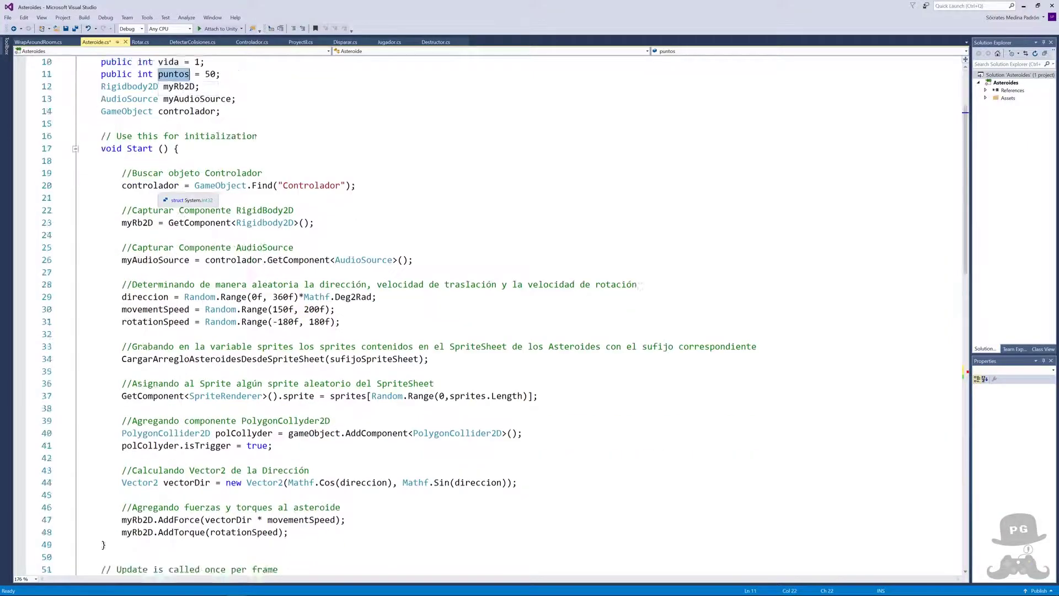
pyautogui.scroll(-2, 166, 190)
pyautogui.scroll(-7, 165, 190)
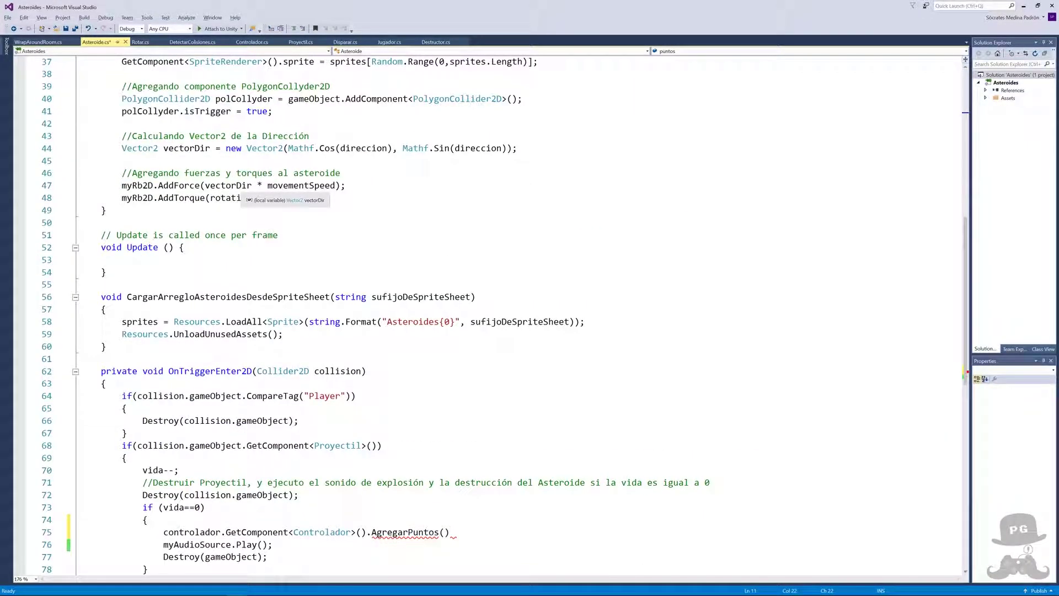
pyautogui.hotkey('alt', 'Tab')
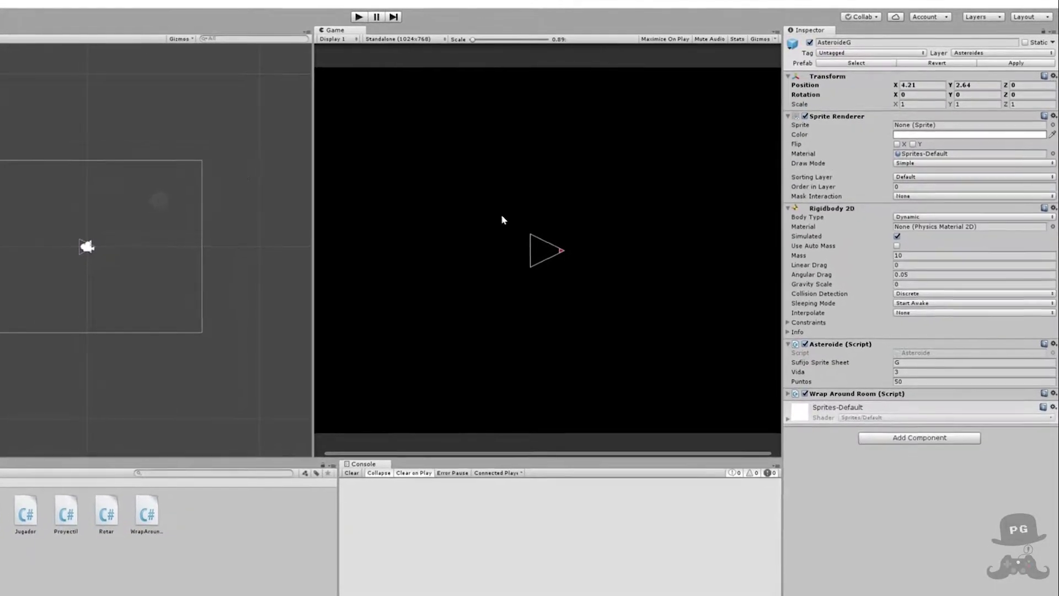
# - Compare the Puntos values of AsteroideG (50) and AsteroideP (100) in the Inspector
pyautogui.click(917, 385)
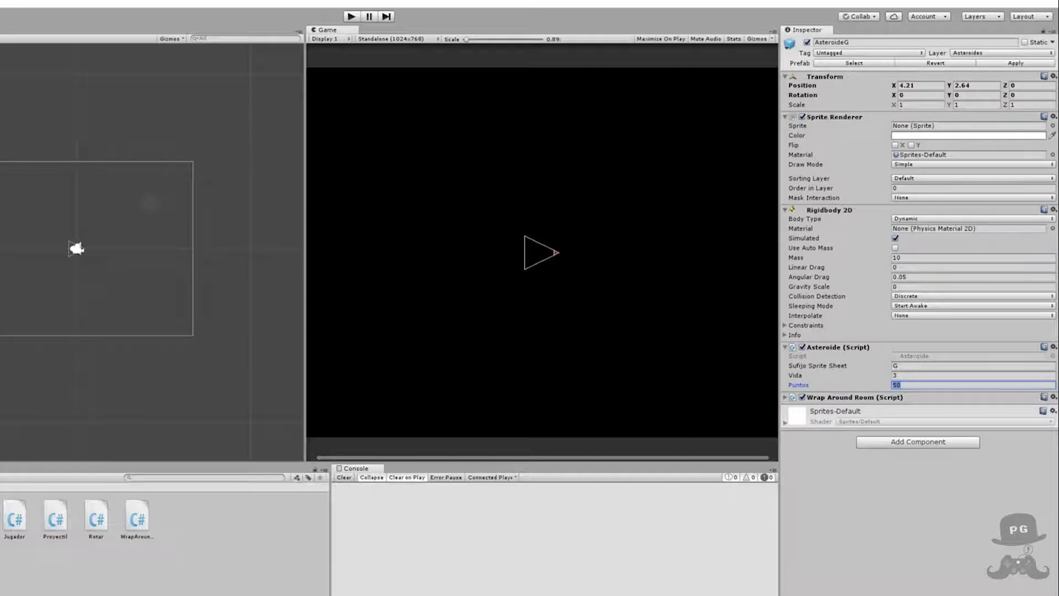
pyautogui.press('Return')
pyautogui.click(905, 385)
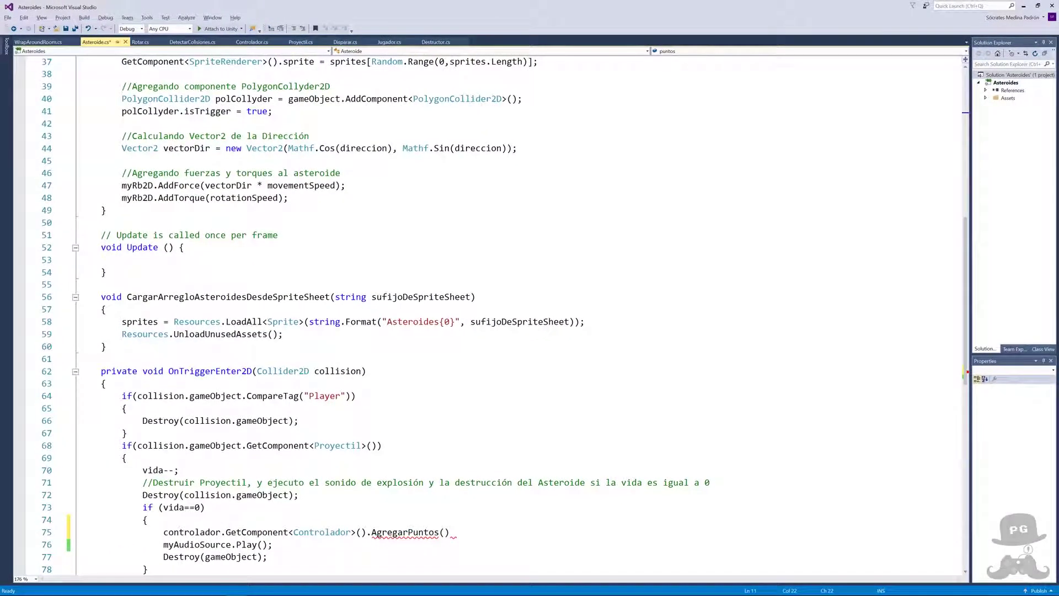
# - Finish line 75 as AgregarPuntos(puntos), review the call, and save Asteroide.cs
pyautogui.scroll(-2, 453, 463)
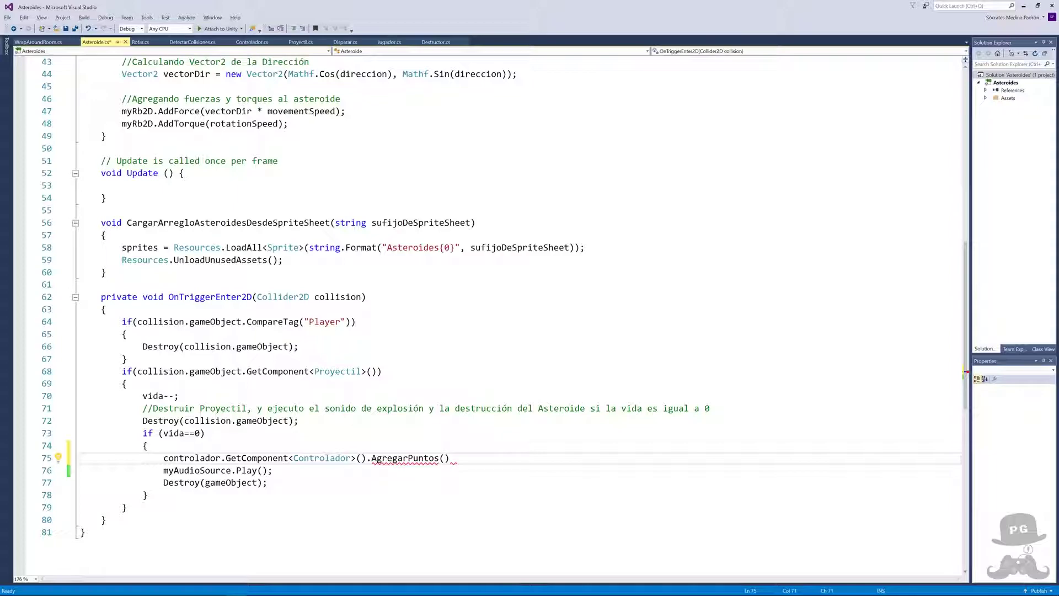
pyautogui.write('puntos')
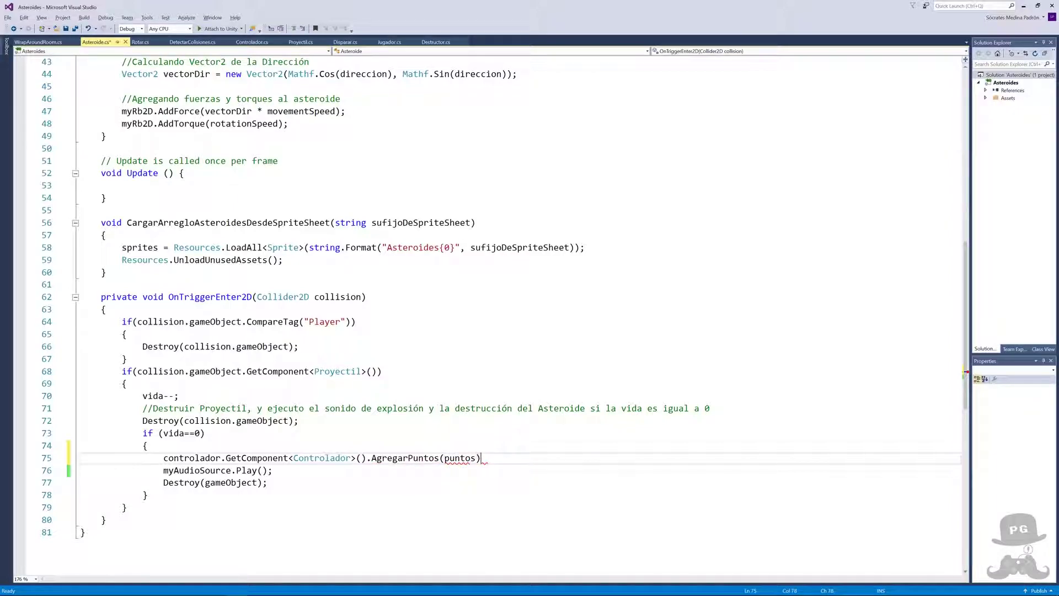
pyautogui.write(');')
pyautogui.click(371, 458)
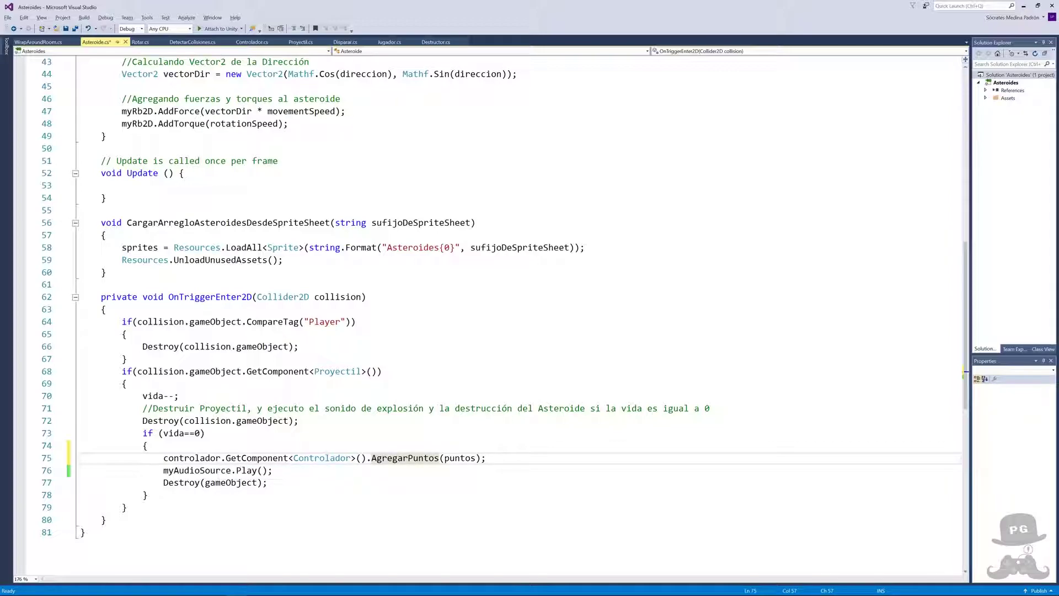
pyautogui.moveTo(225, 458); pyautogui.dragTo(367, 458)
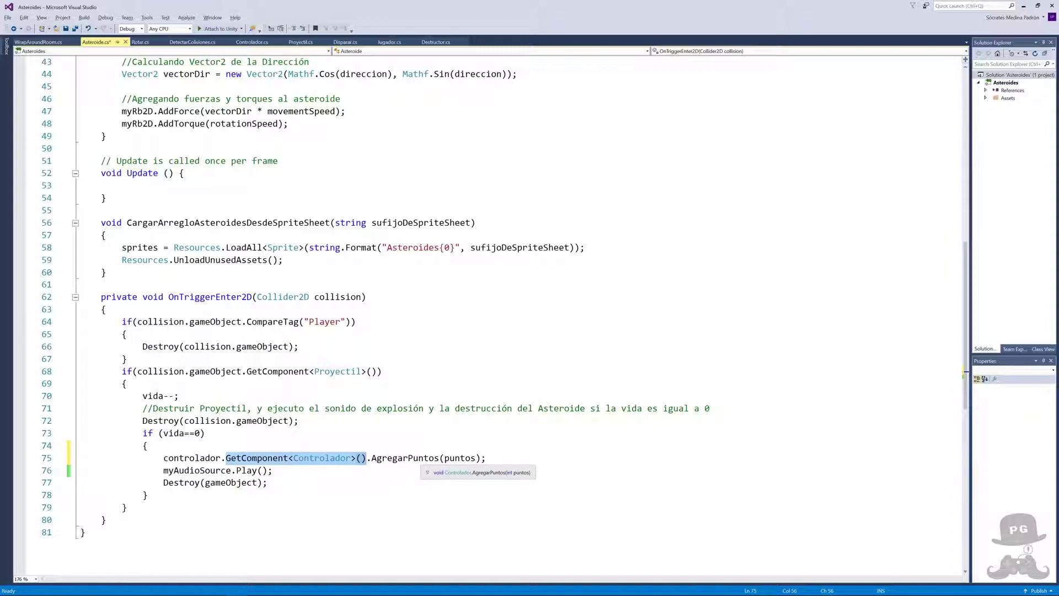
pyautogui.doubleClick(456, 458)
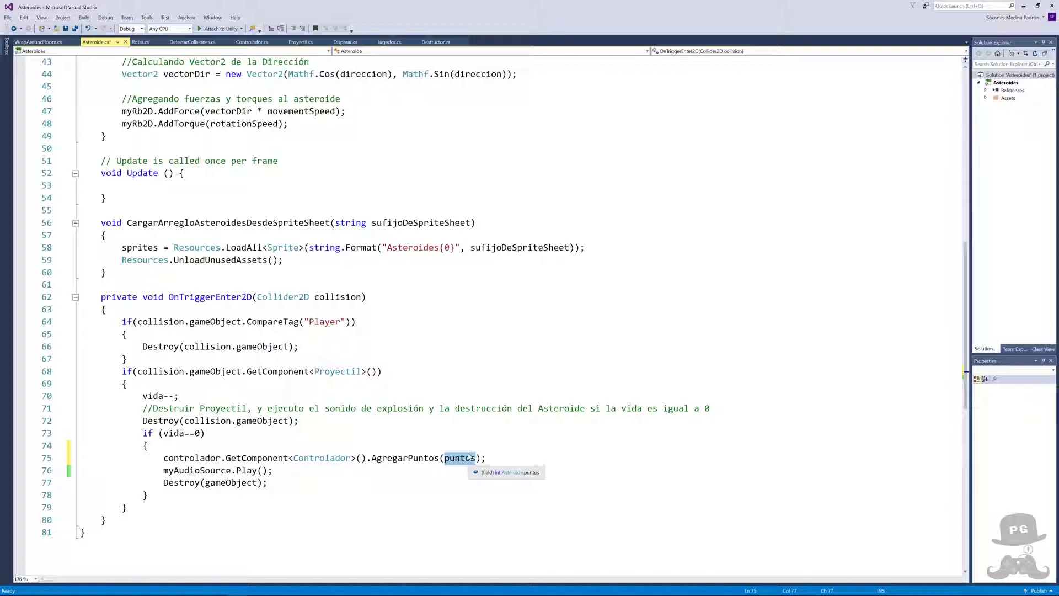
pyautogui.hotkey('ctrl', 's')
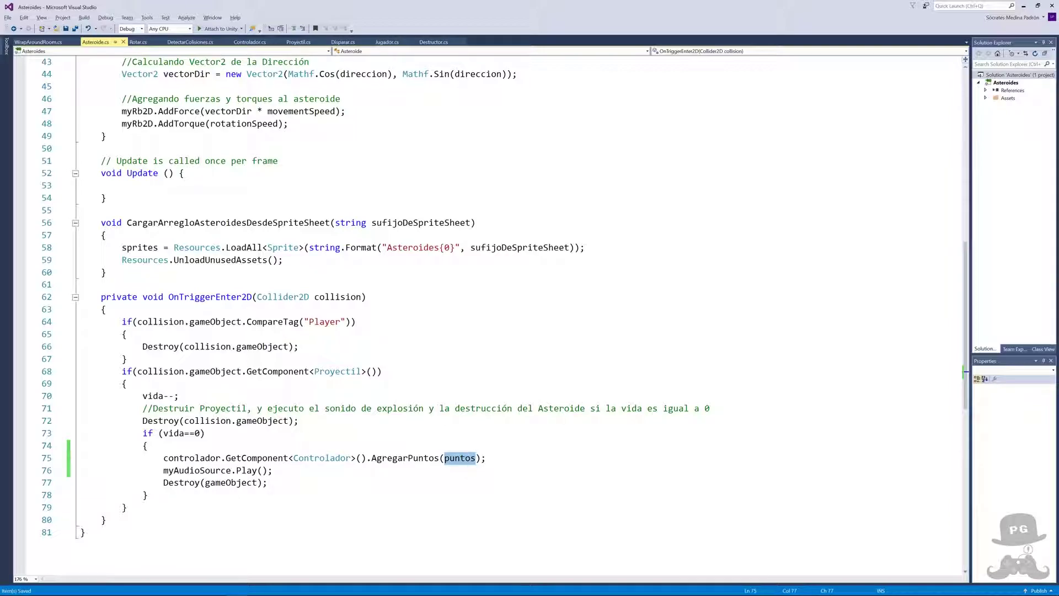
pyautogui.hotkey('alt', 'Tab')
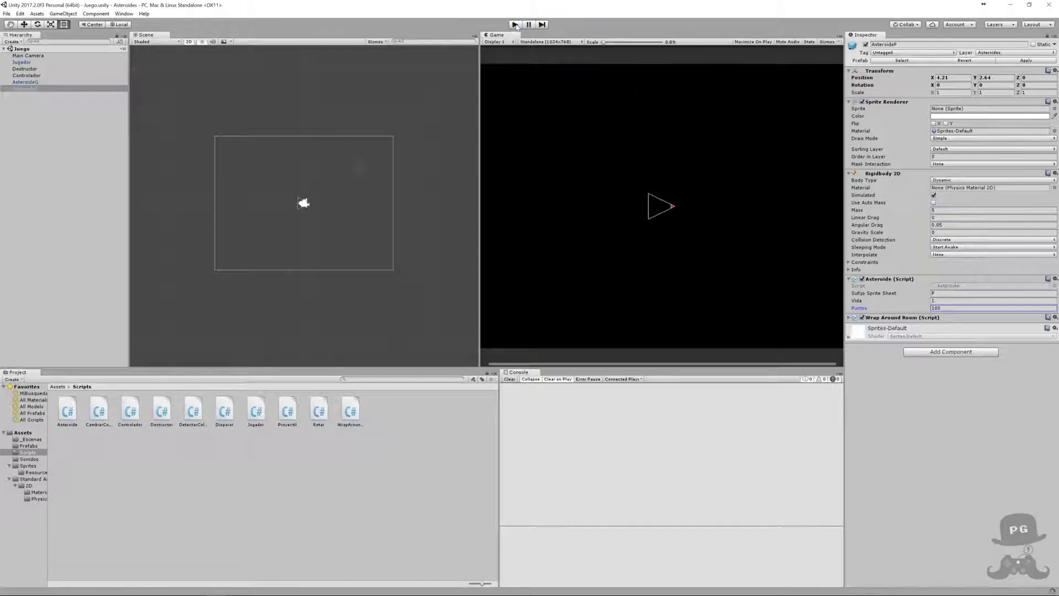
# - Play the game, shoot an asteroid and check the 'Puntuación Actual = 100' console entry
pyautogui.click(516, 25)
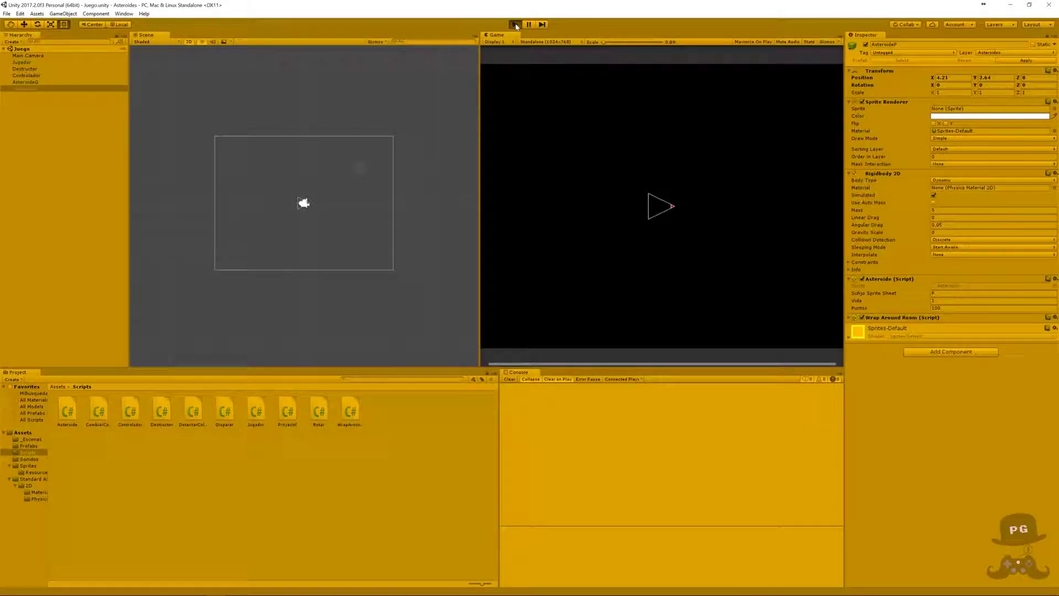
pyautogui.press('Right')
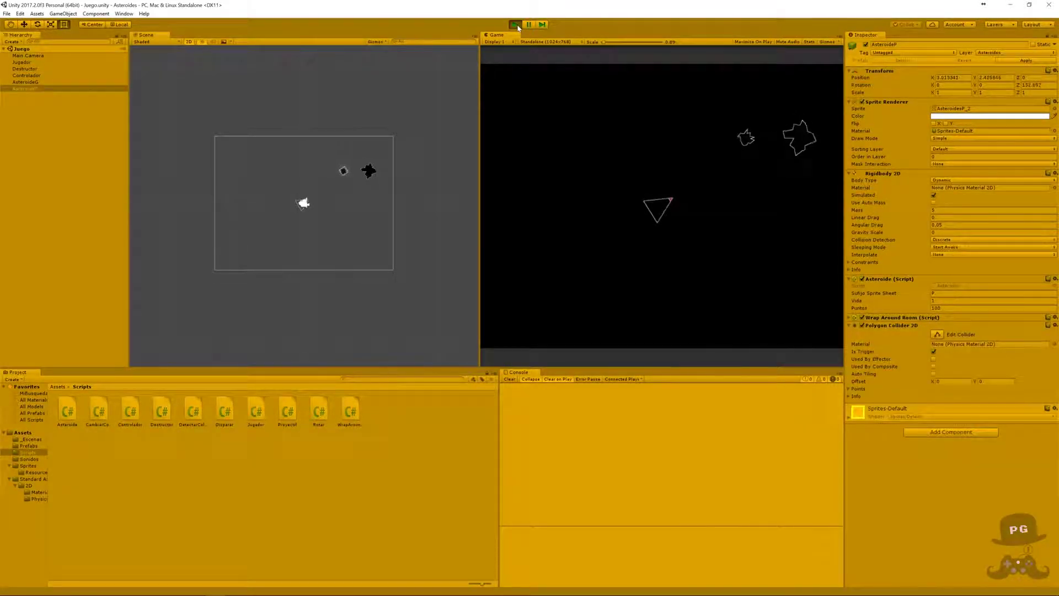
pyautogui.press('space')
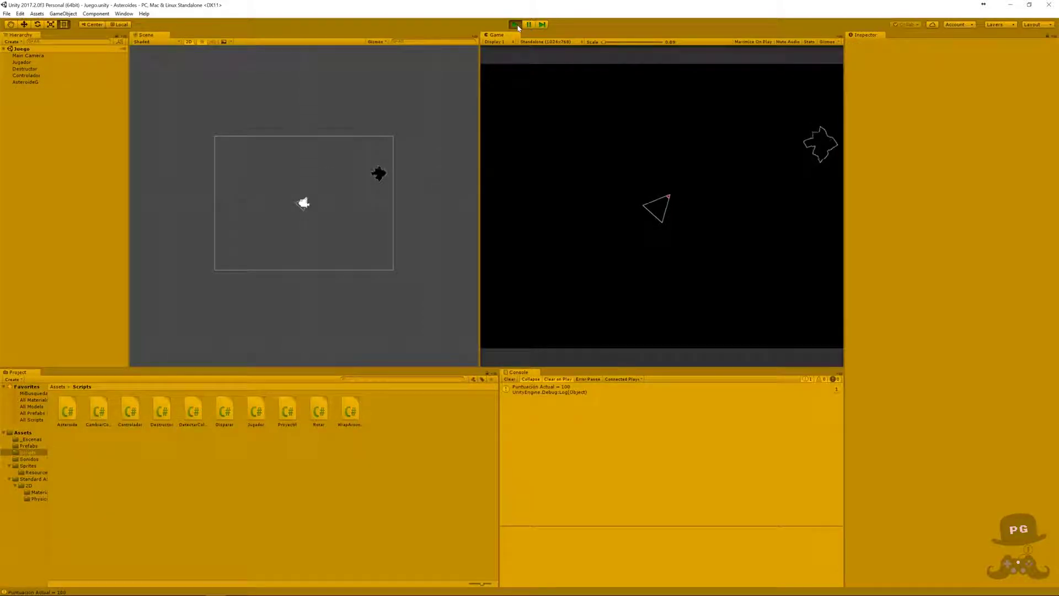
pyautogui.click(596, 390)
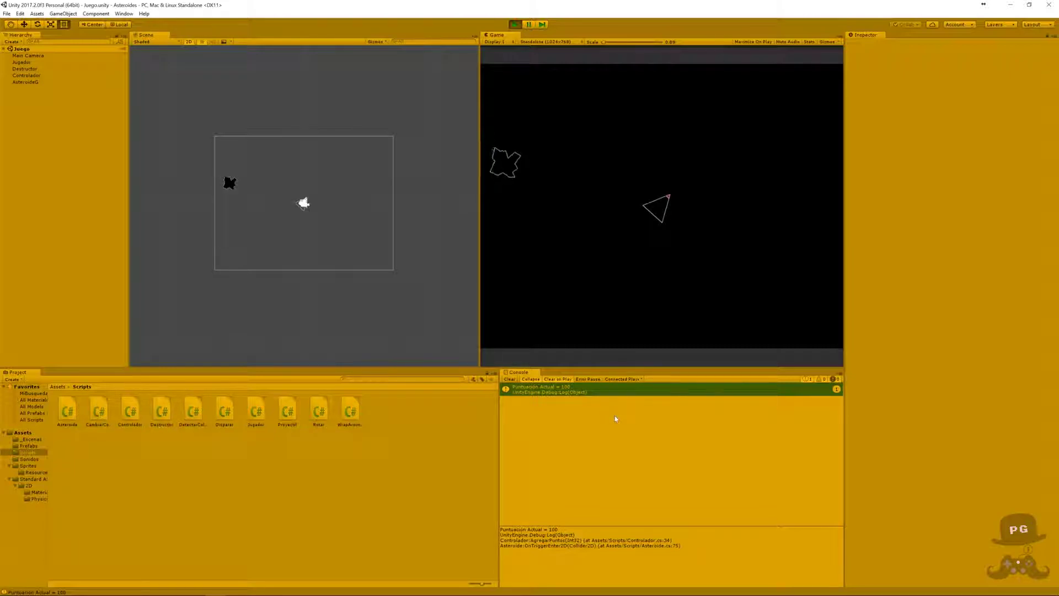
pyautogui.click(568, 263)
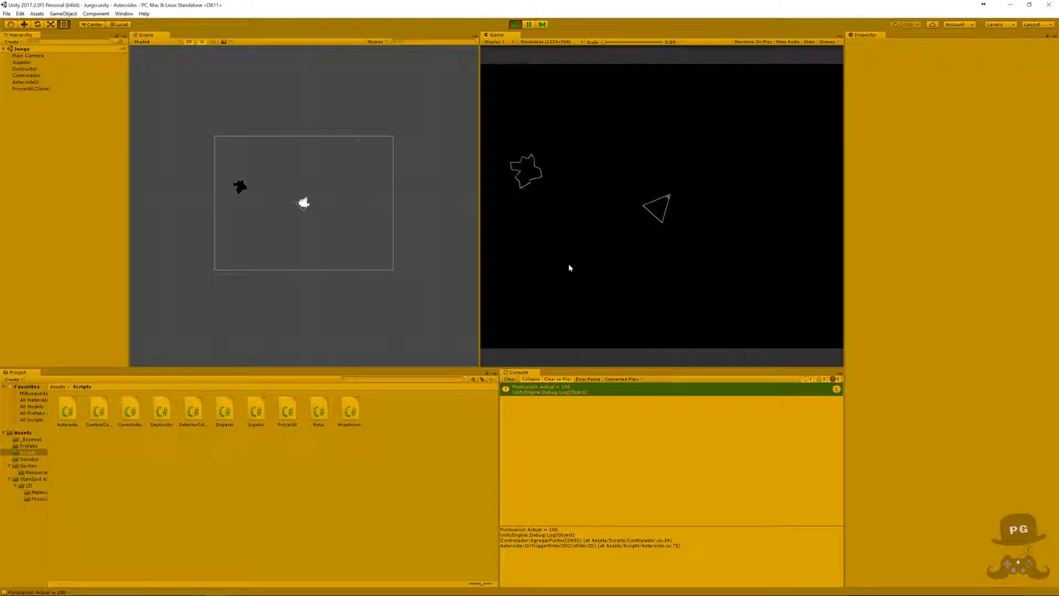
# - Shoot another asteroid, compare the 100 and 150 score entries, stop play and select Controlador
pyautogui.press('Left')
pyautogui.press('Left')
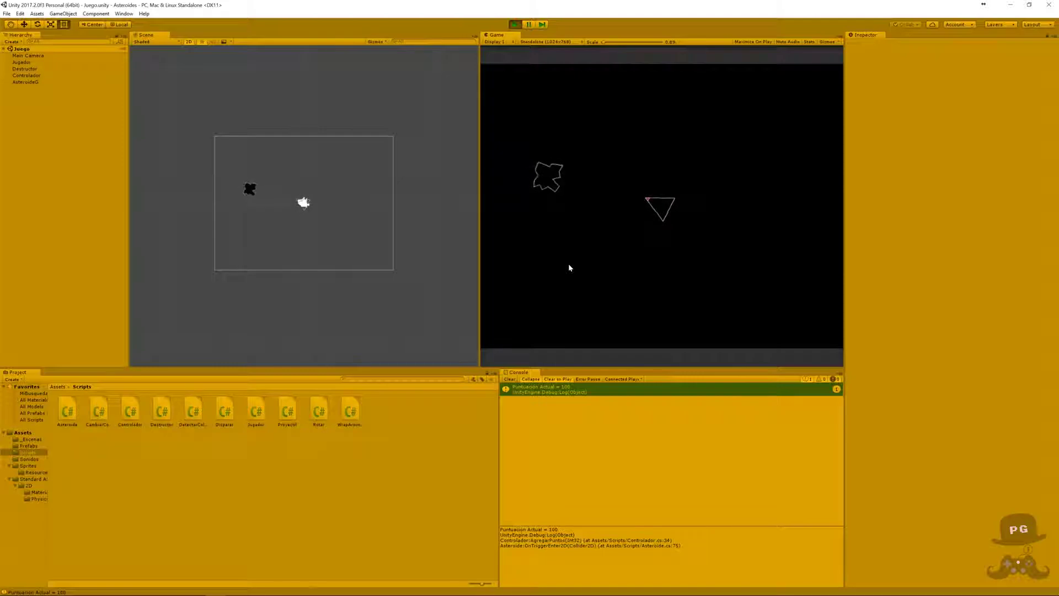
pyautogui.press('space')
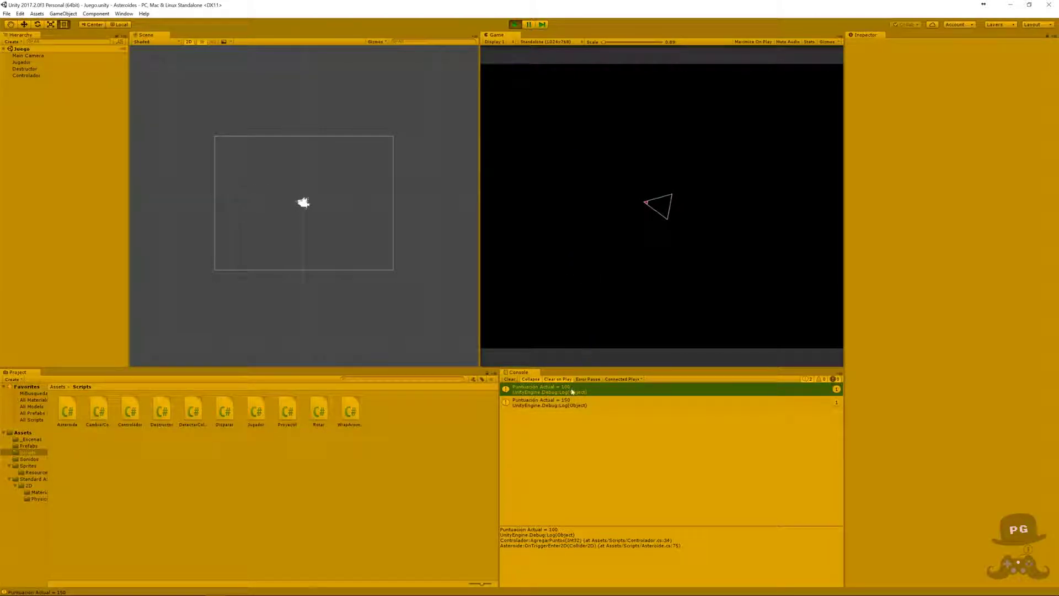
pyautogui.click(543, 401)
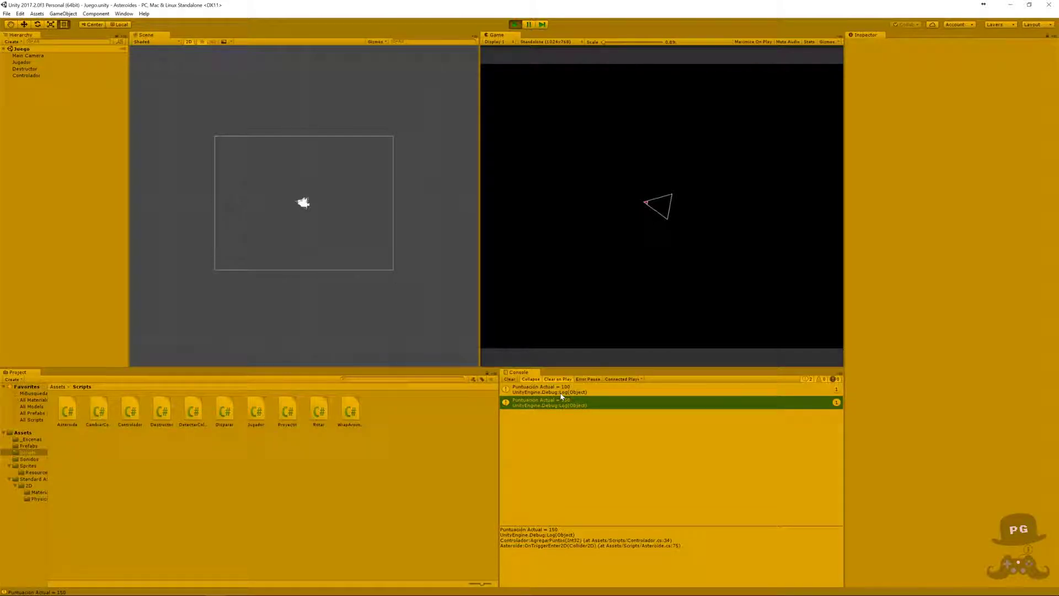
pyautogui.click(563, 390)
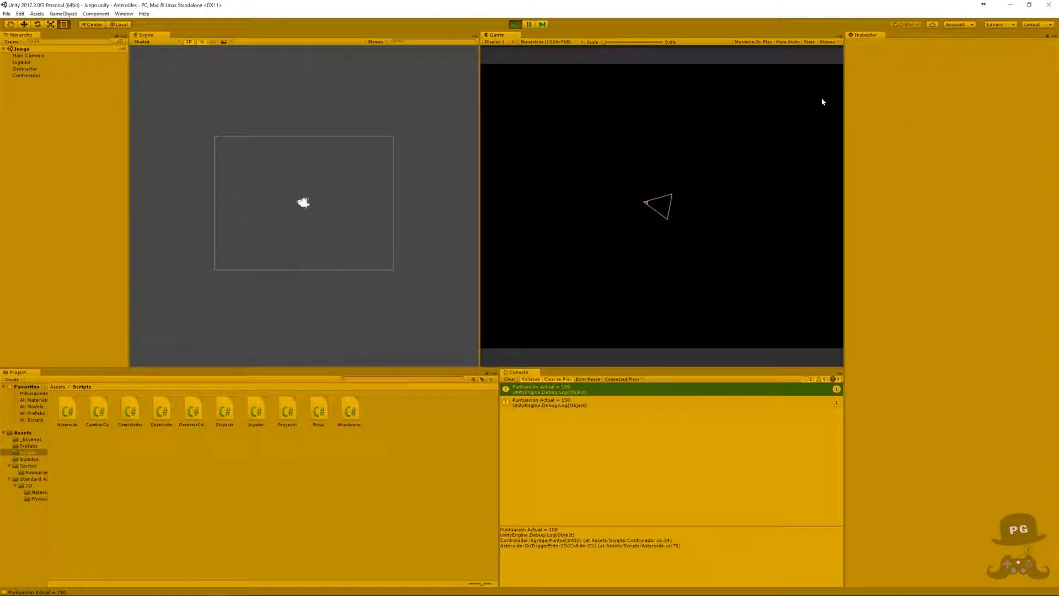
pyautogui.click(580, 400)
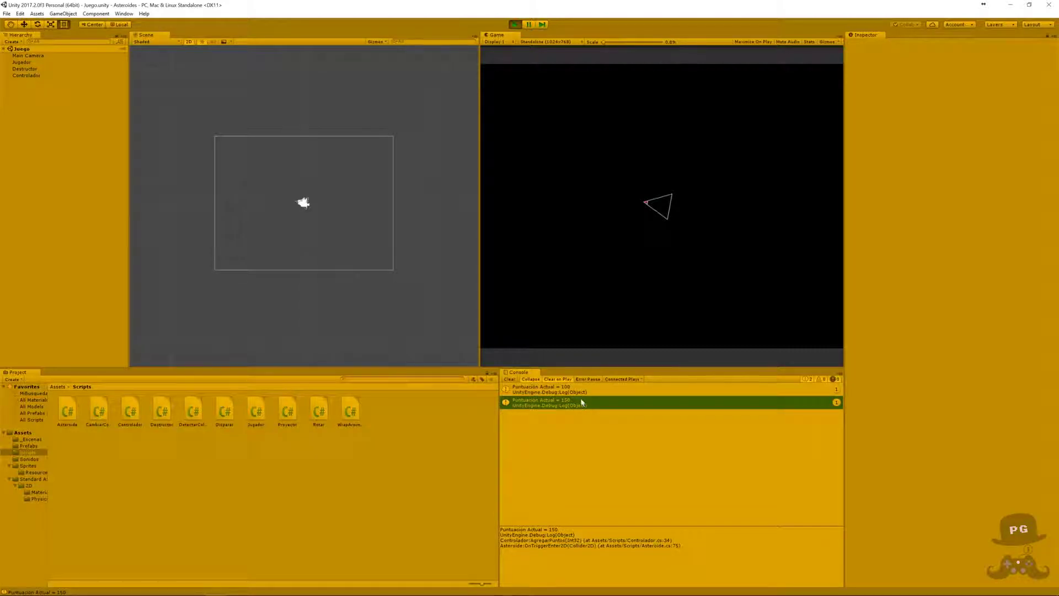
pyautogui.press('Up')
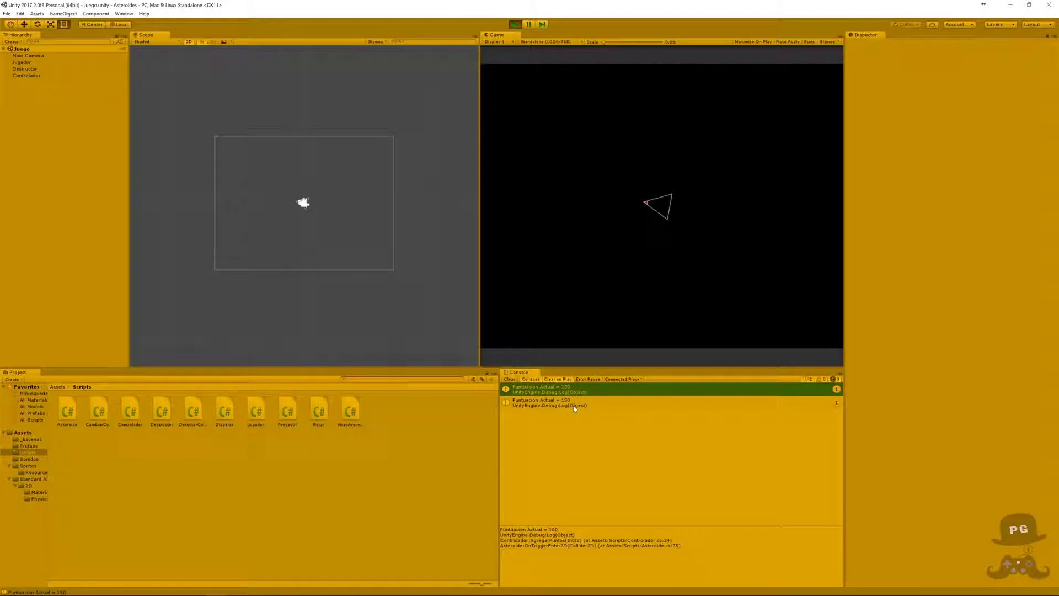
pyautogui.click(574, 407)
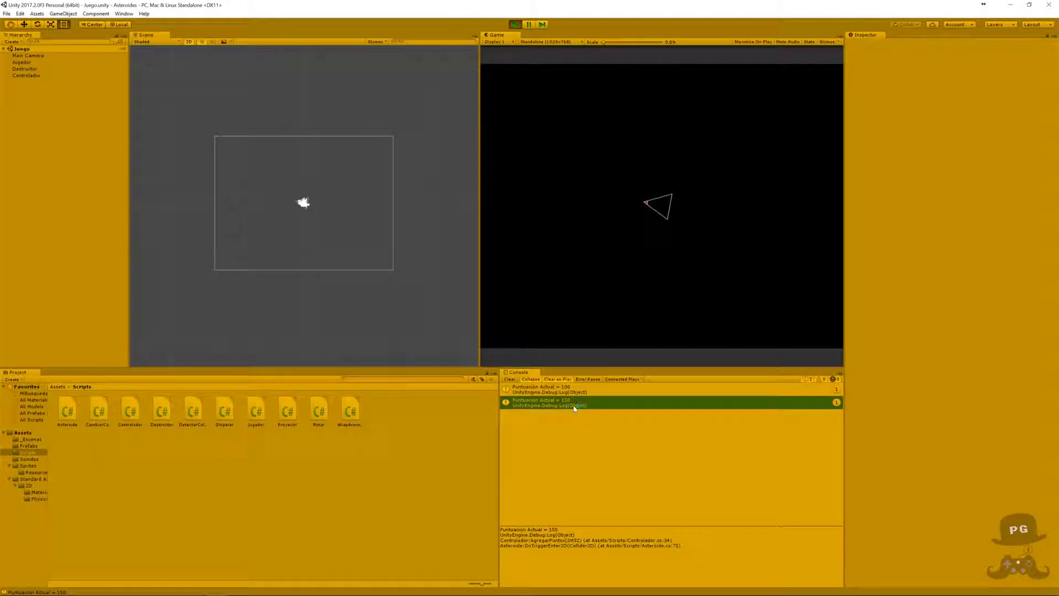
pyautogui.click(515, 24)
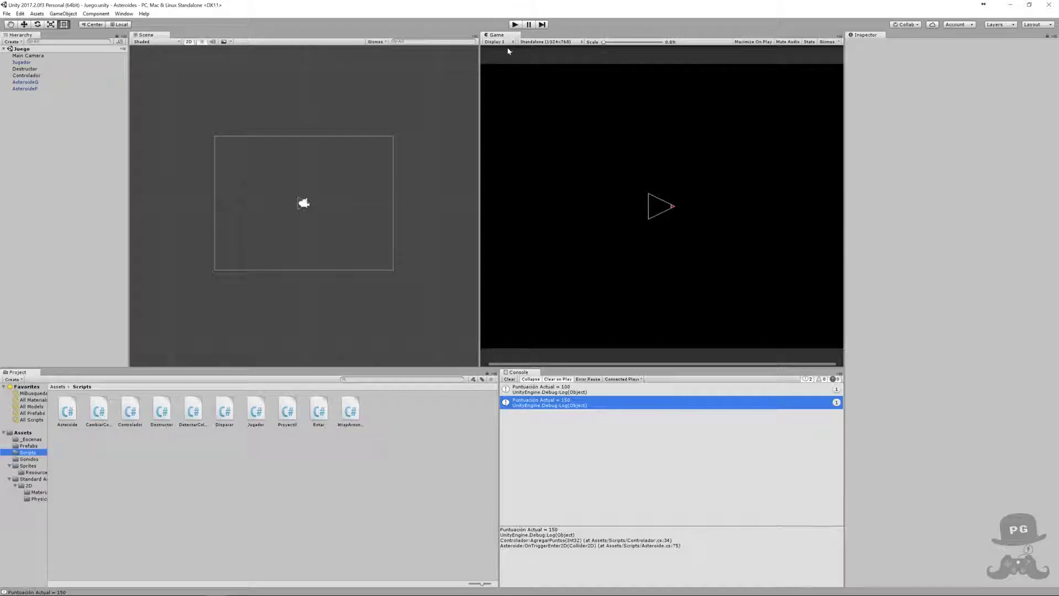
pyautogui.click(27, 75)
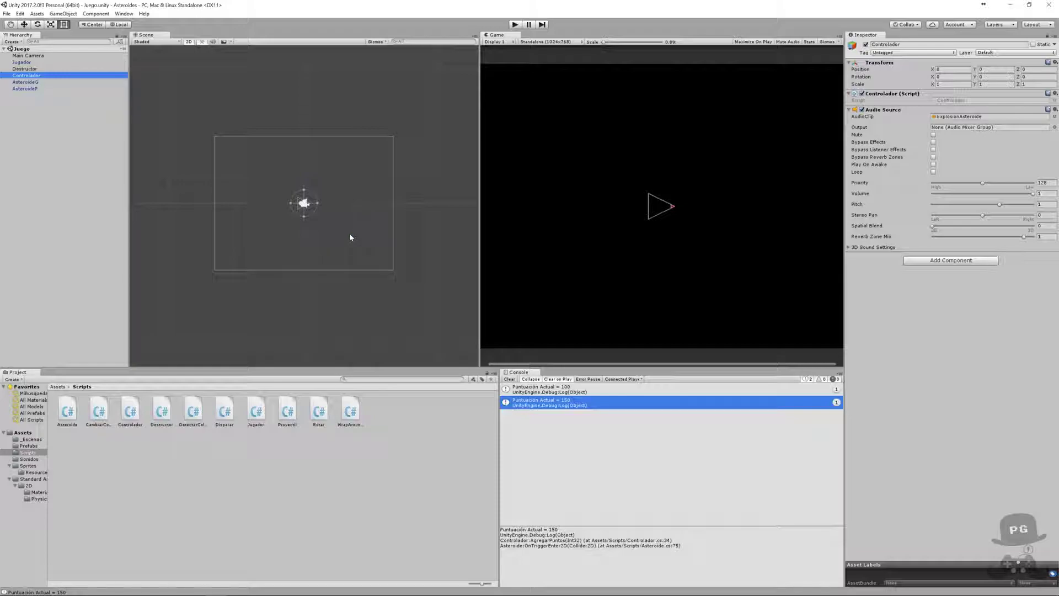
# - Set AsteroideG's Transform Position X and Y to 0
pyautogui.click(40, 82)
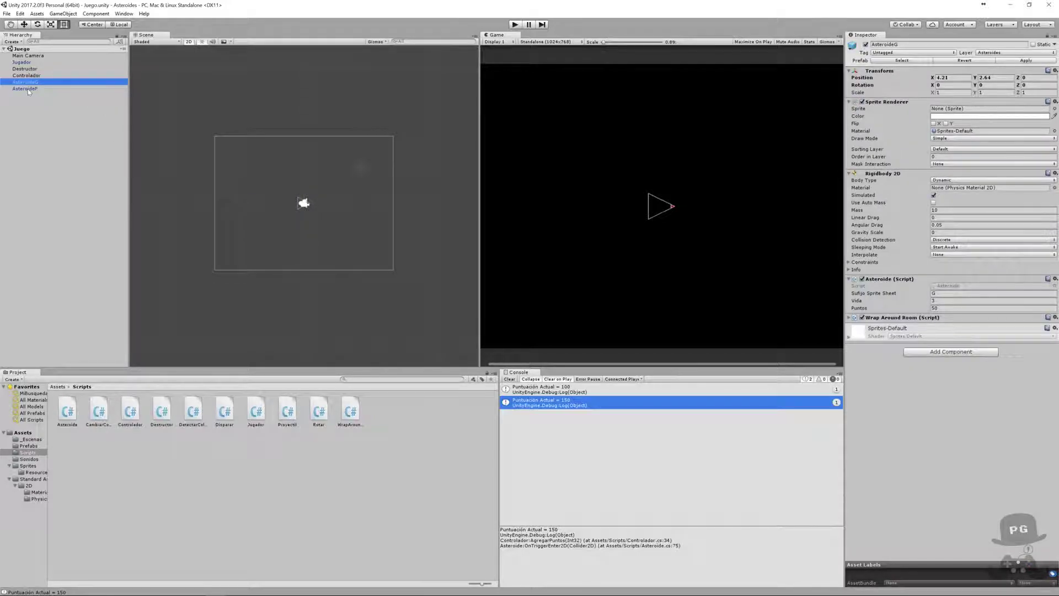
pyautogui.click(29, 89)
pyautogui.click(31, 82)
pyautogui.click(32, 89)
pyautogui.click(31, 82)
pyautogui.click(32, 89)
pyautogui.click(30, 82)
pyautogui.click(952, 77)
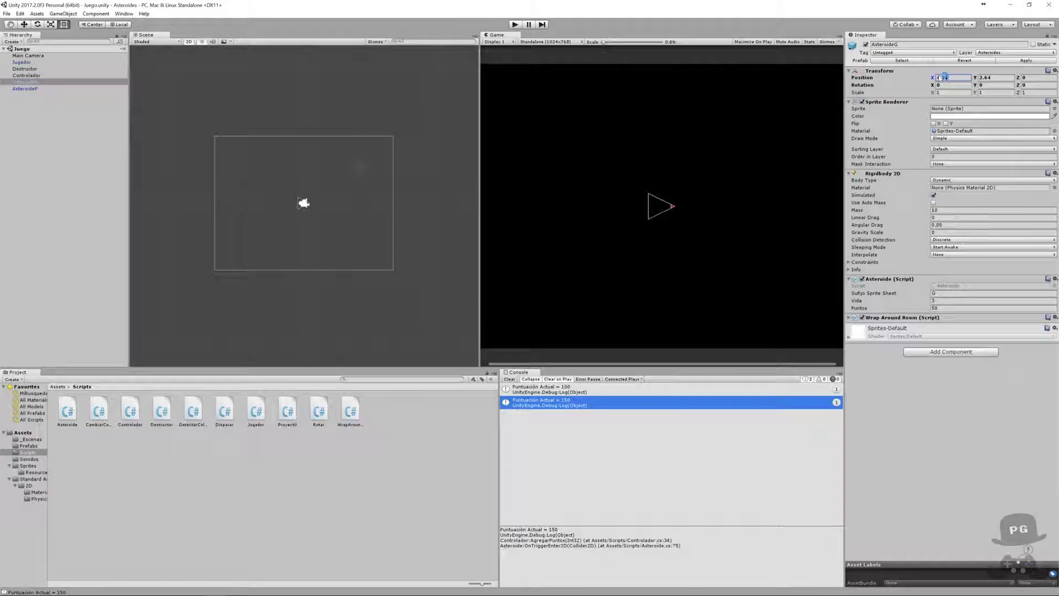
pyautogui.click(996, 80)
pyautogui.click(32, 82)
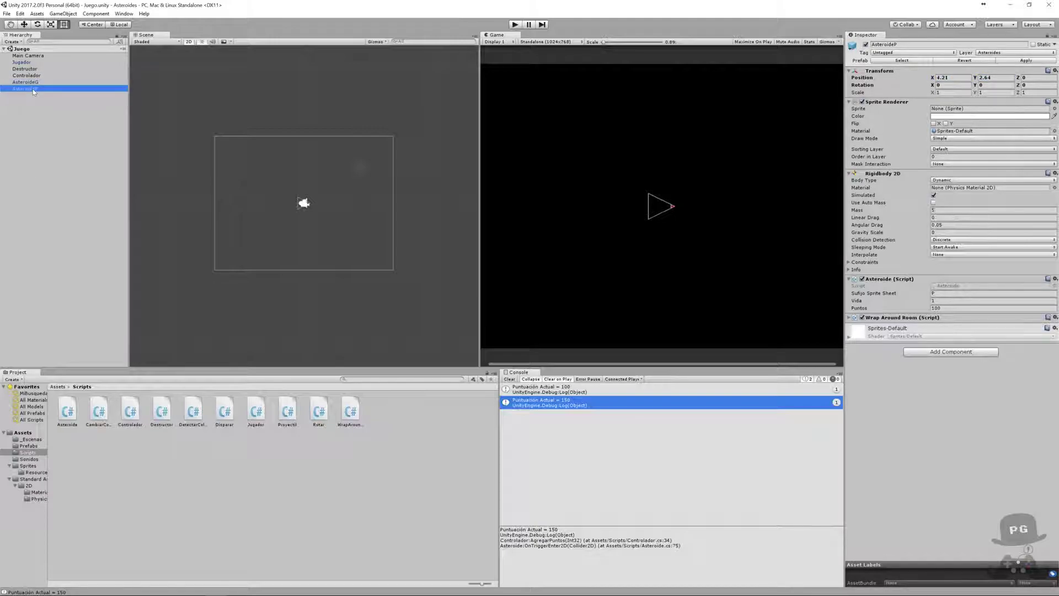
pyautogui.click(952, 77)
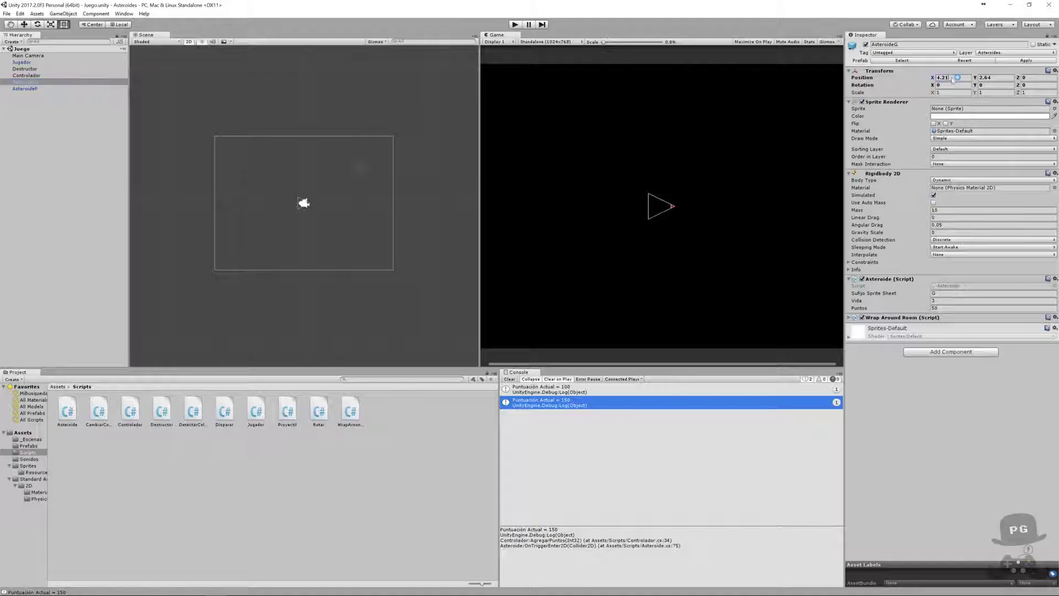
pyautogui.write('0')
pyautogui.press('Tab')
pyautogui.write('0')
# - Set AsteroideP's Transform Position X and Y to 0 as well
pyautogui.click(36, 89)
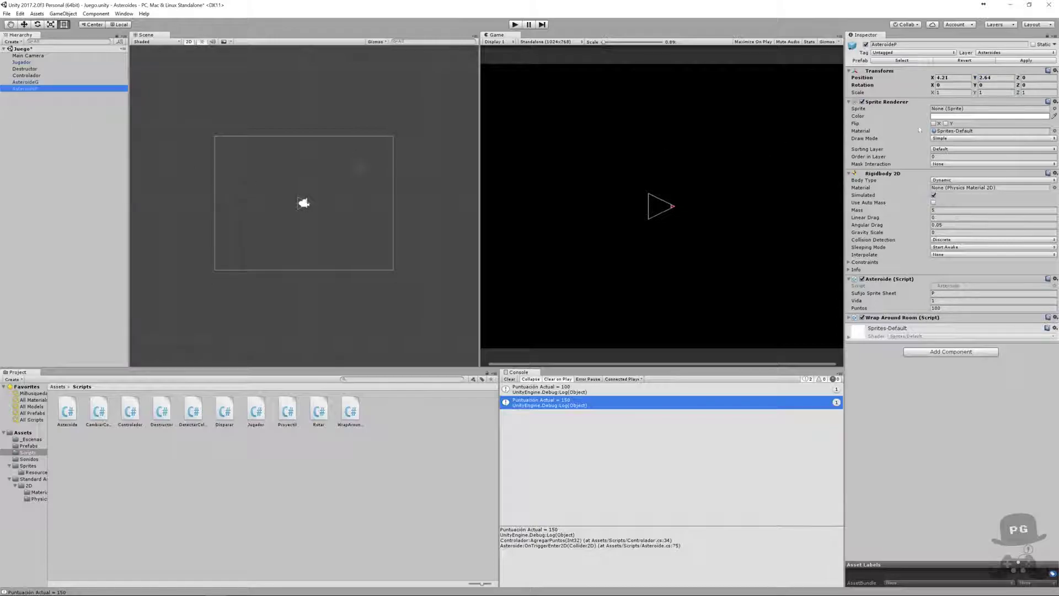
pyautogui.click(951, 77)
pyautogui.write('0')
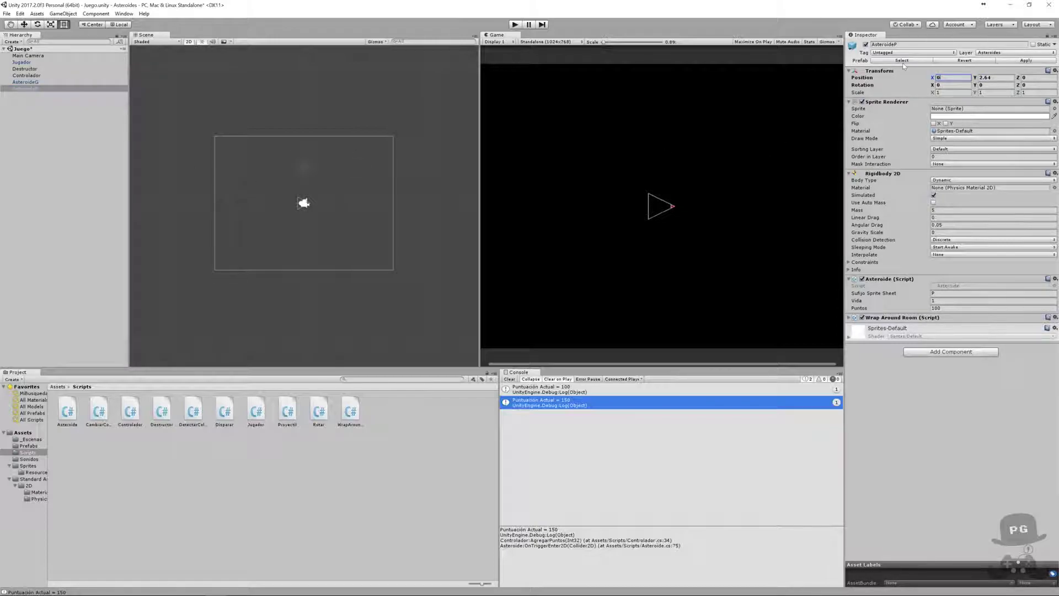
pyautogui.press('Tab')
pyautogui.write('0')
# - Run the game to watch the asteroids start from the centre, then stop it
pyautogui.click(515, 25)
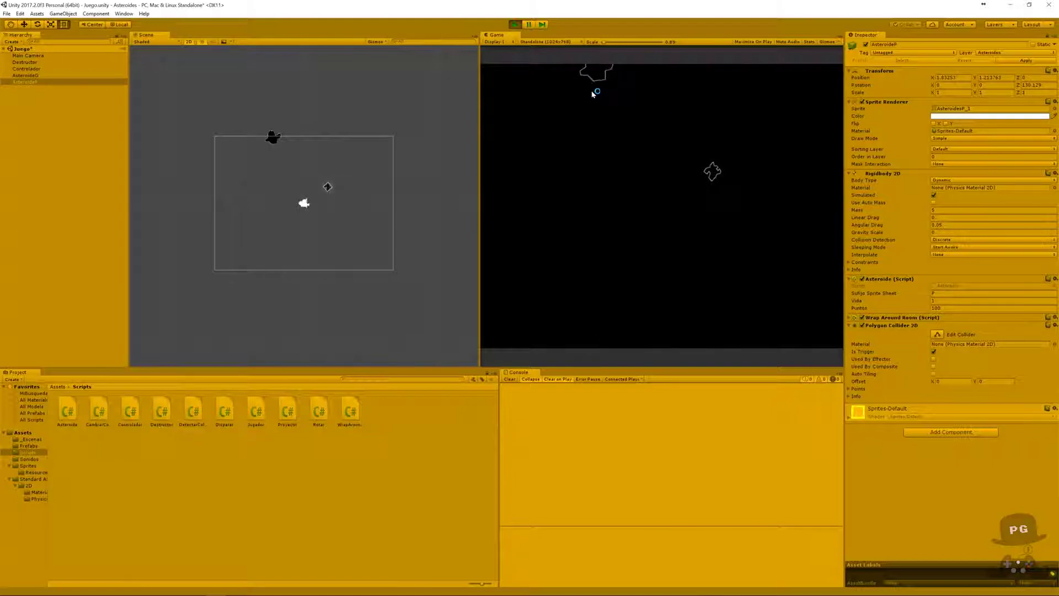
pyautogui.click(514, 25)
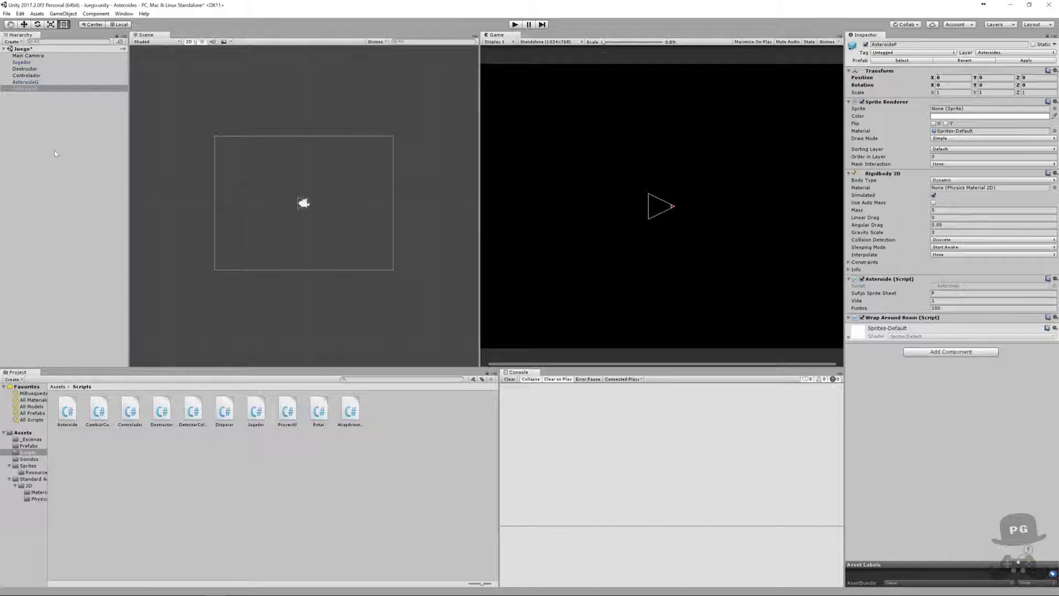
# - Toggle the Hand and Rect tools, then bring up Asteroide.cs at the Controlador lookup
pyautogui.press('q')
pyautogui.press('t')
pyautogui.doubleClick(949, 287)
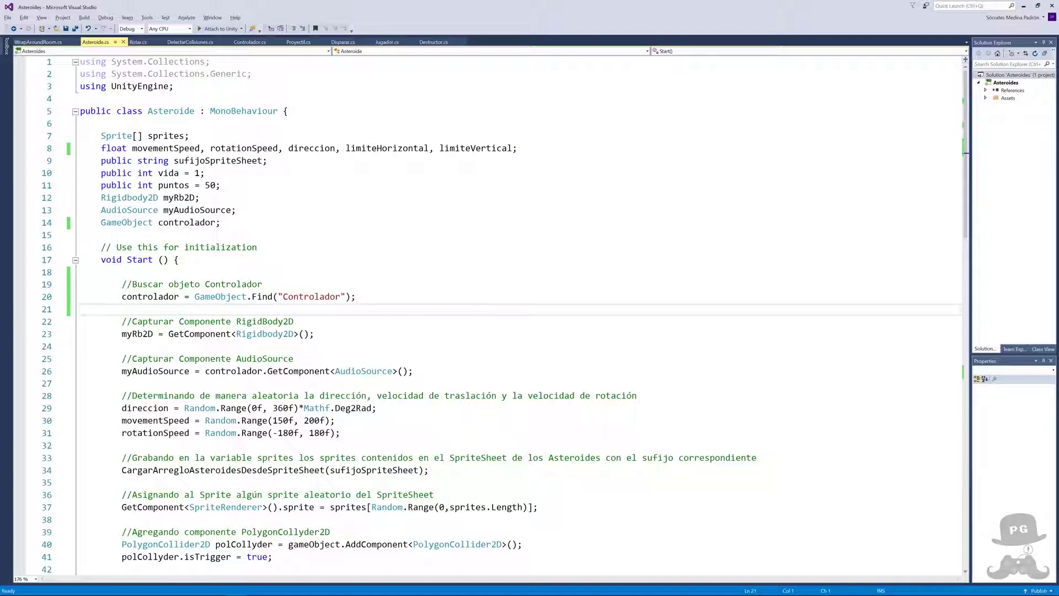
pyautogui.moveTo(80, 284); pyautogui.dragTo(80, 309)
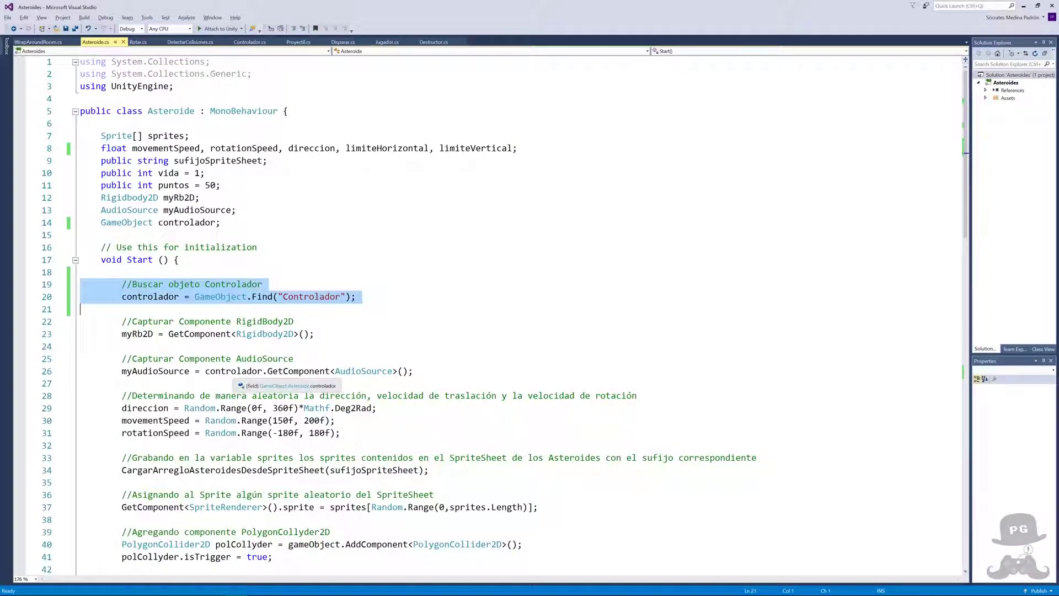
# - Add a '//Selección aleatoria de Posición' comment after line 21 with an empty line below
pyautogui.click(122, 308)
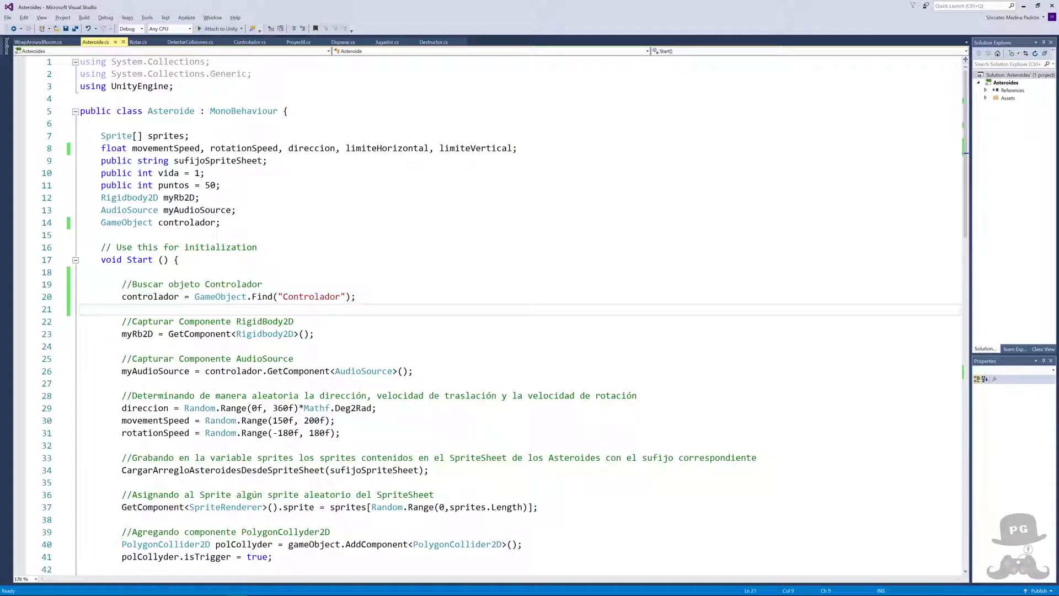
pyautogui.press('Return')
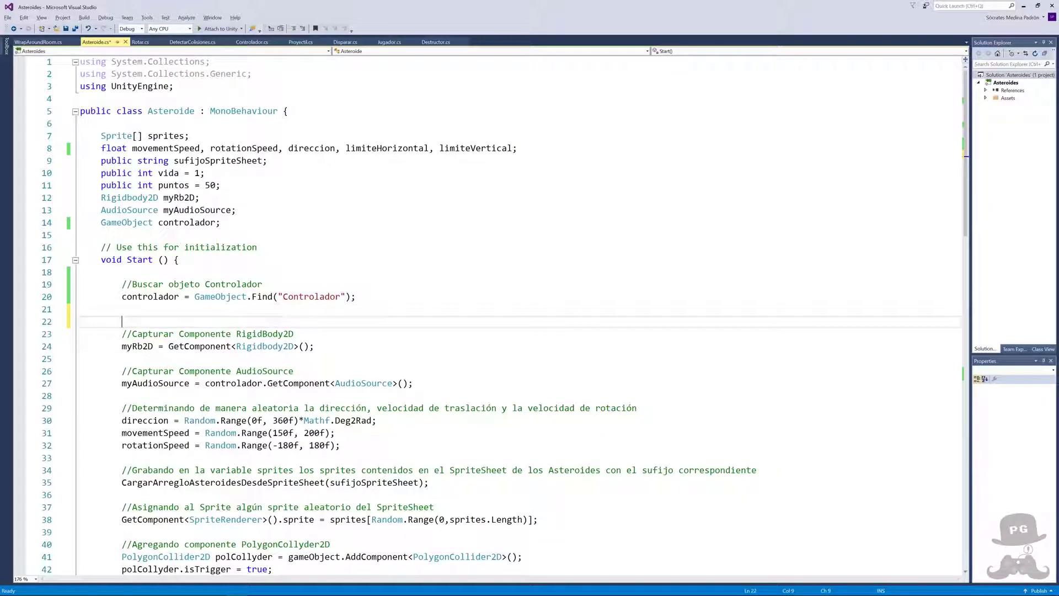
pyautogui.write('//')
pyautogui.write('Selec')
pyautogui.write('ción aleato')
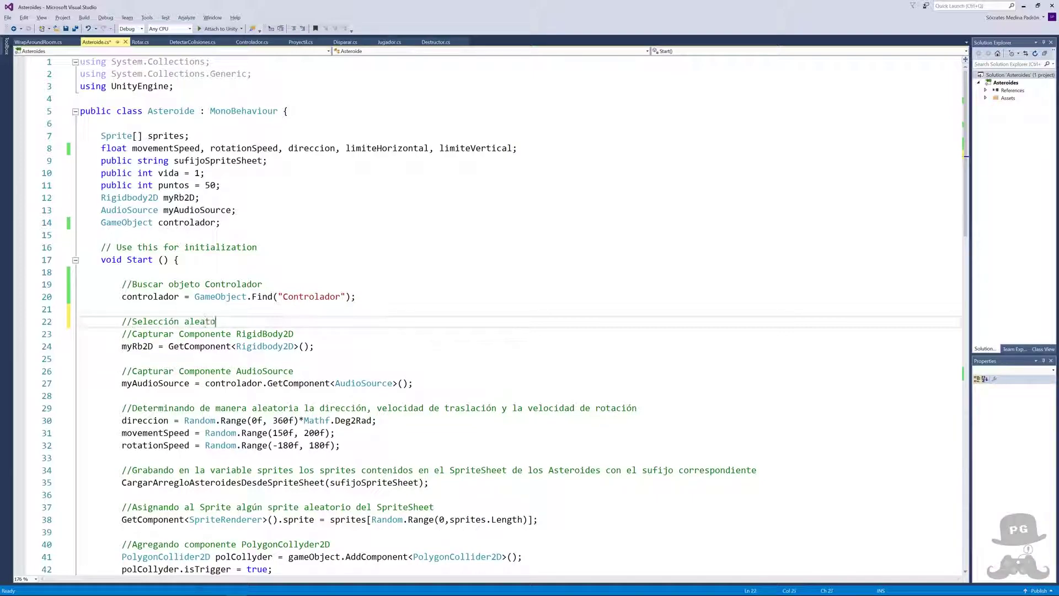
pyautogui.write('ria de Pos')
pyautogui.write('ición')
pyautogui.moveTo(80, 260); pyautogui.dragTo(112, 259)
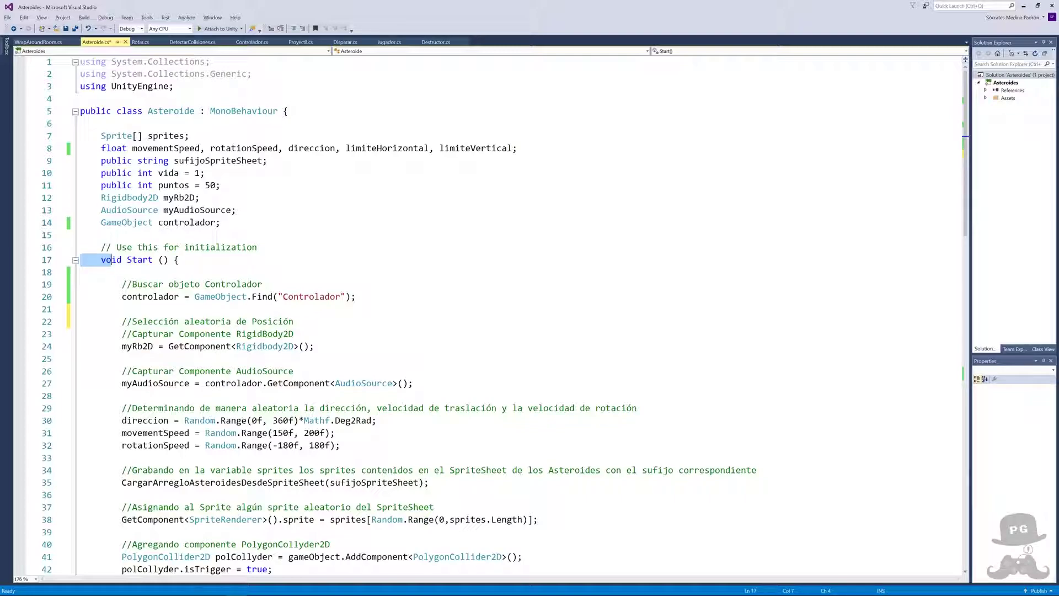
pyautogui.click(293, 334)
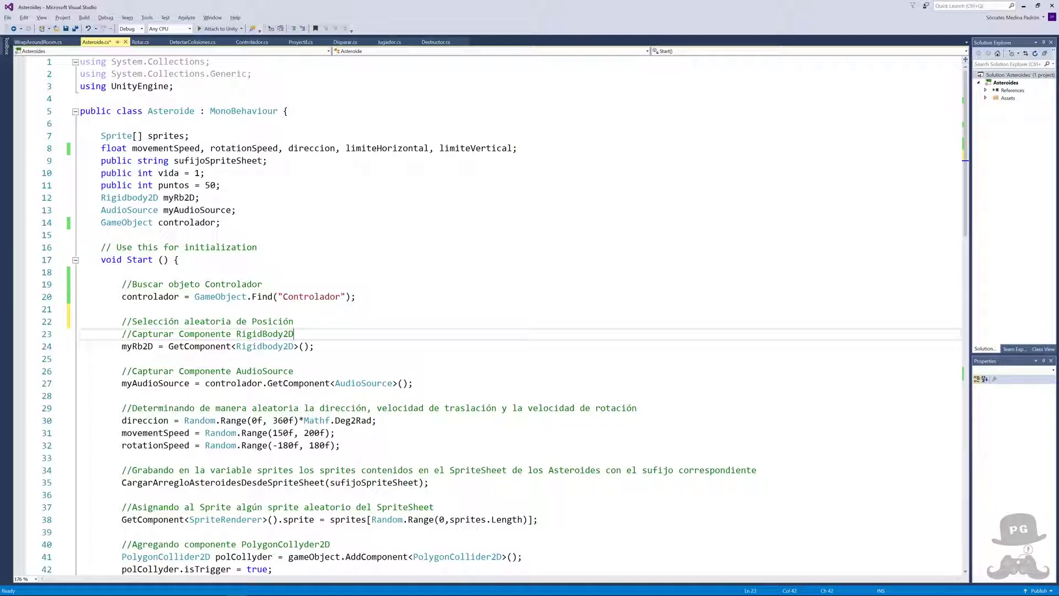
pyautogui.hotkey('ctrl', 'Return')
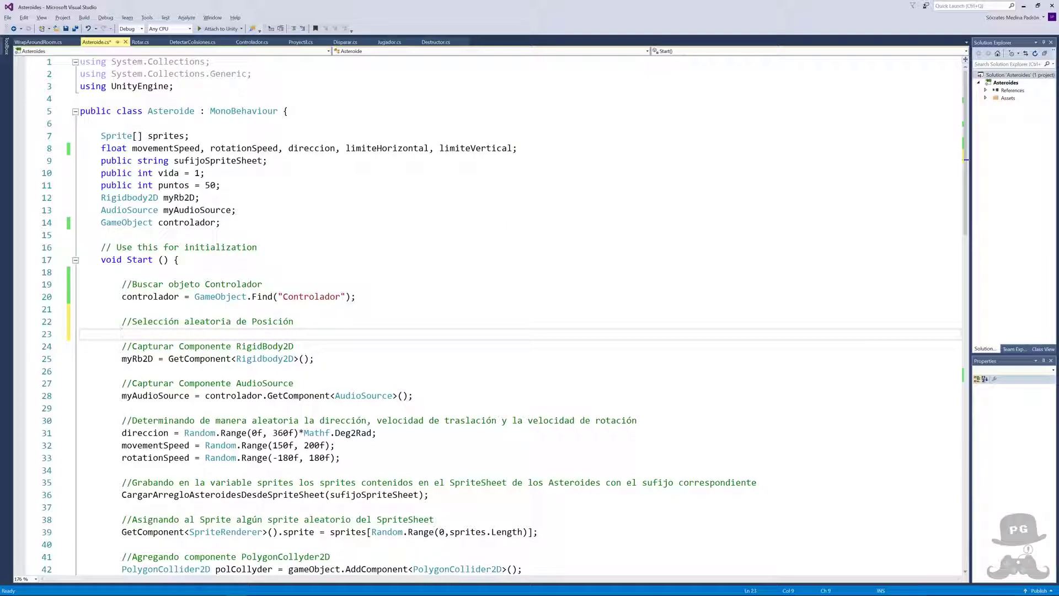
pyautogui.hotkey('alt', 'Tab')
# - Zoom the Scene view and confirm the Jugador object is tagged Player
pyautogui.scroll(1, 289, 213)
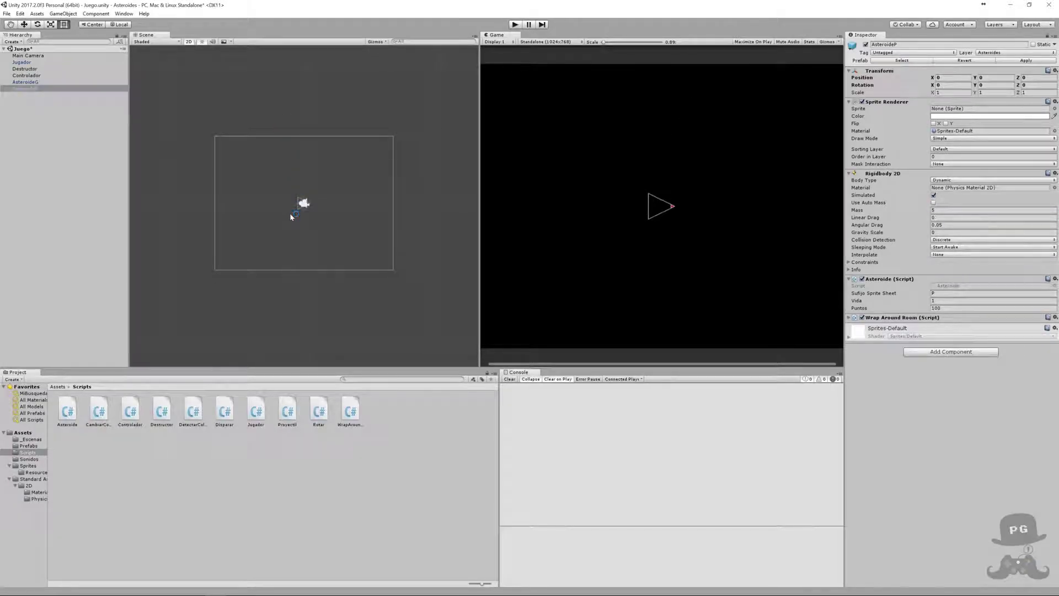
pyautogui.scroll(2, 256, 202)
pyautogui.click(256, 202)
pyautogui.scroll(-1, 256, 202)
pyautogui.scroll(1, 387, 152)
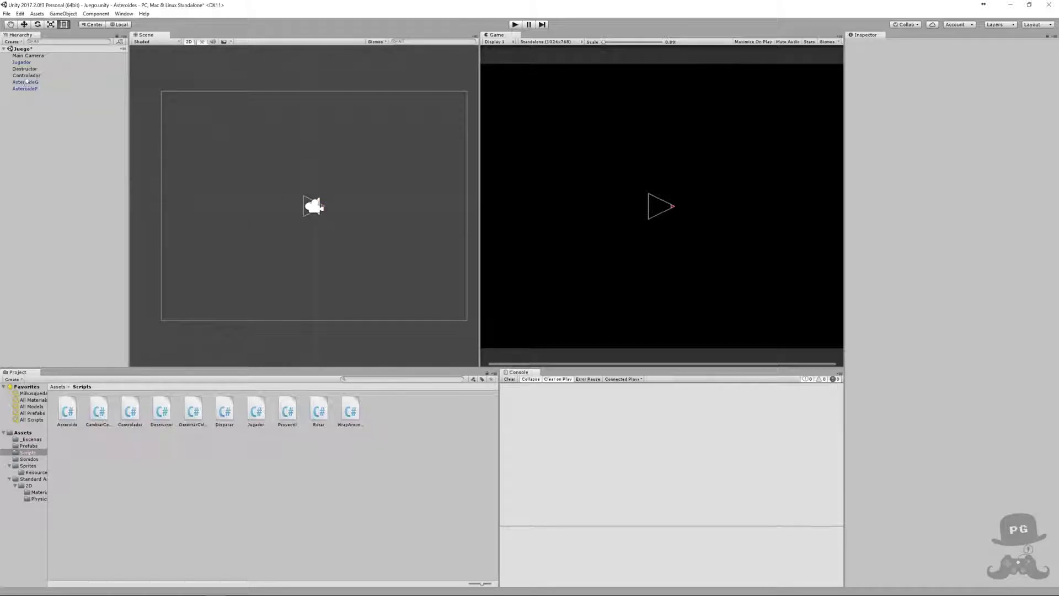
pyautogui.click(22, 62)
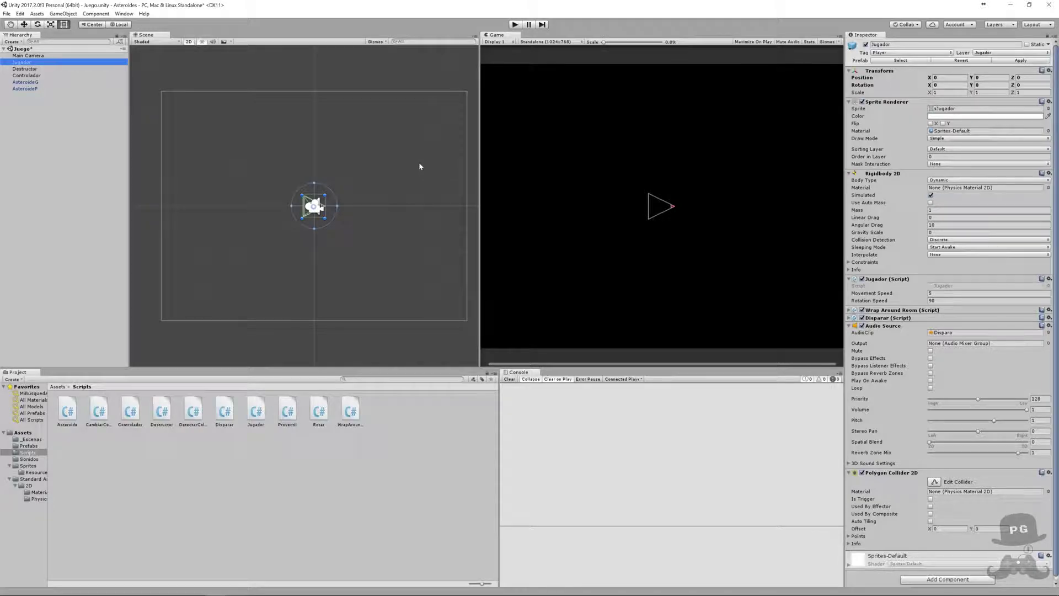
pyautogui.hotkey('alt', 'Tab')
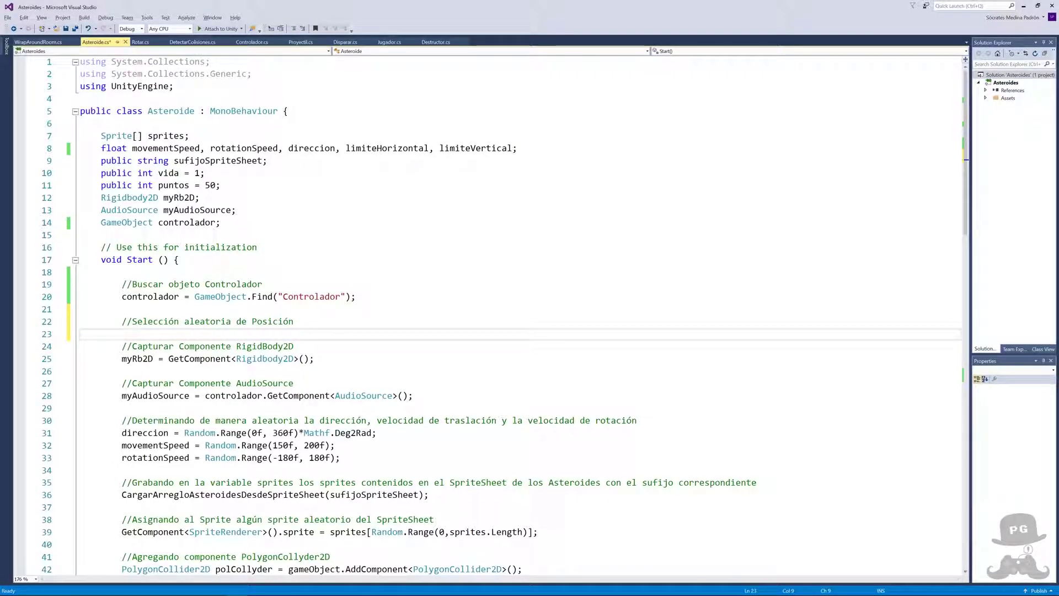
# - Copy WrapAroundRoom.cs lines 12–13, the Screen.width/height limit calculations, into Asteroide.cs's clipboard
pyautogui.click(42, 44)
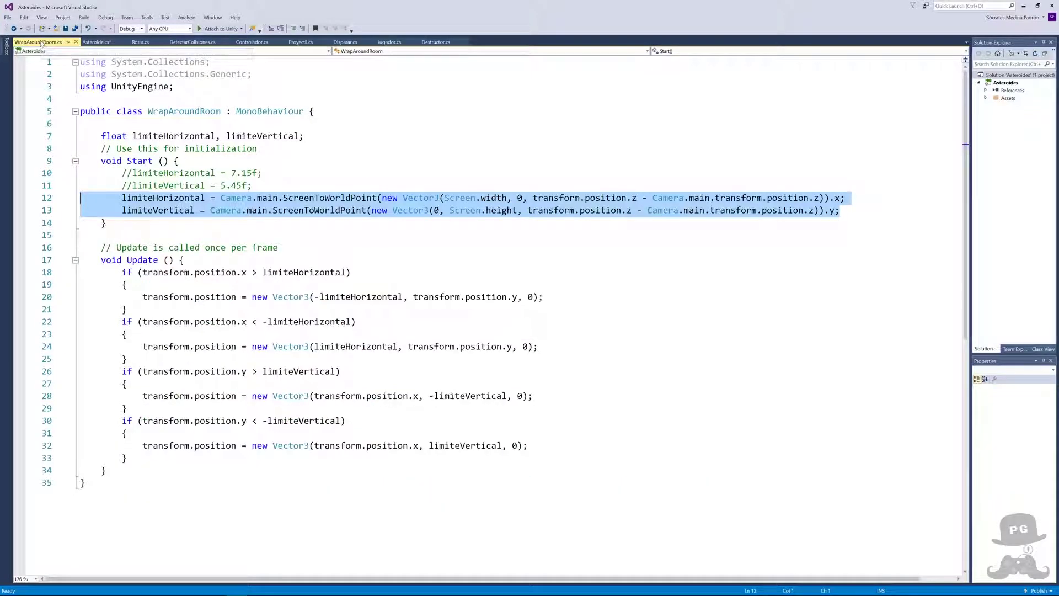
pyautogui.click(186, 260)
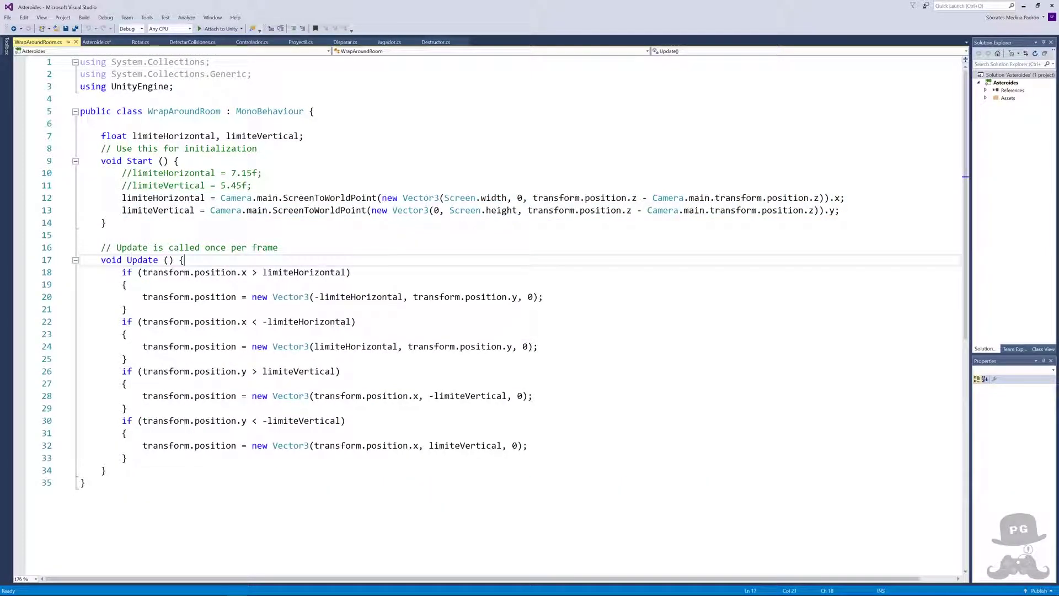
pyautogui.moveTo(78, 198); pyautogui.dragTo(76, 211)
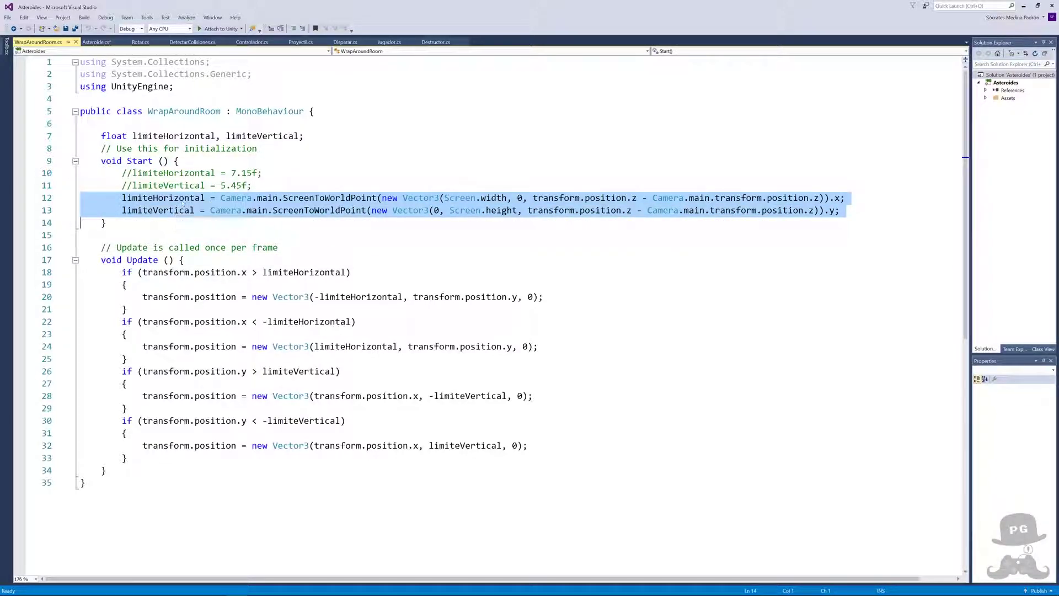
pyautogui.click(221, 197)
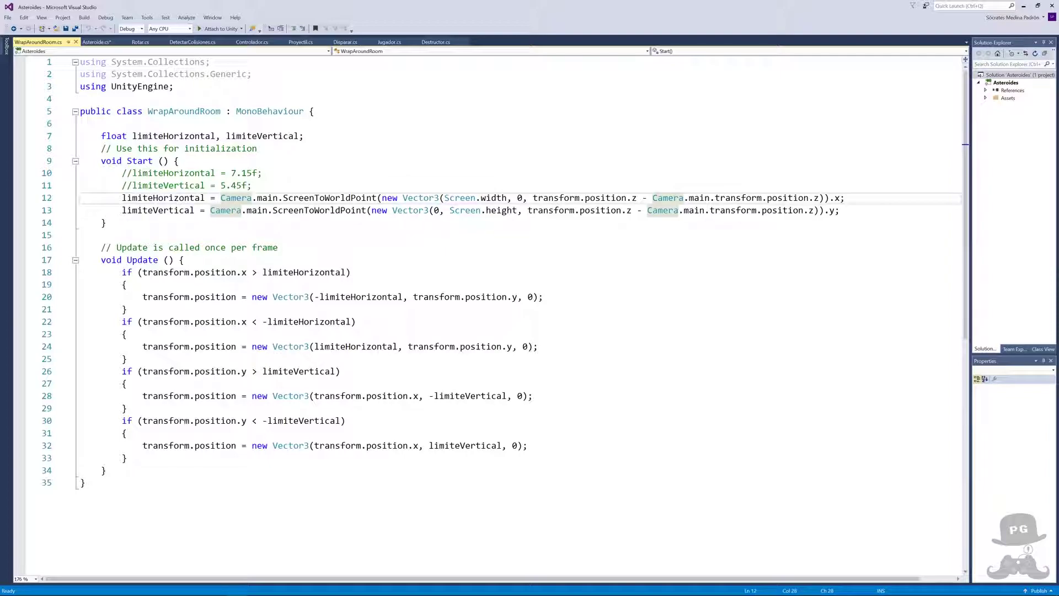
pyautogui.click(236, 197)
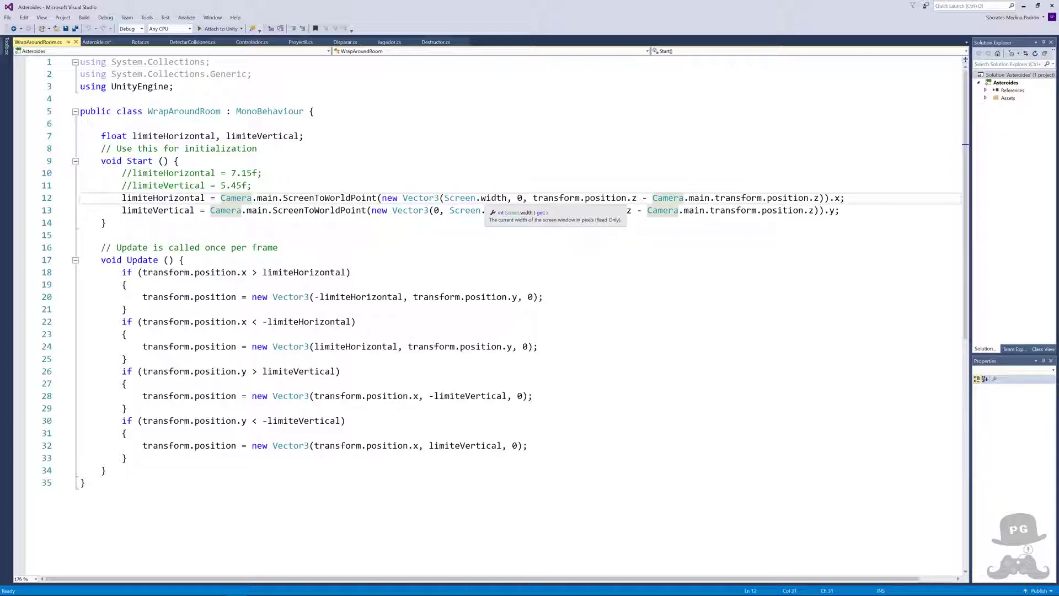
pyautogui.click(493, 197)
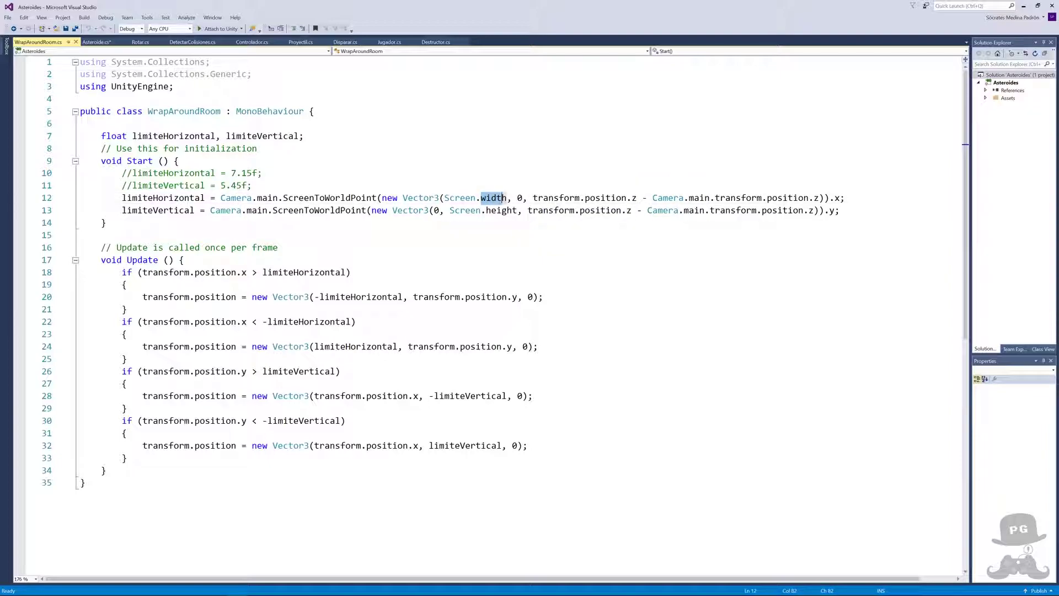
pyautogui.click(492, 210)
pyautogui.doubleClick(494, 210)
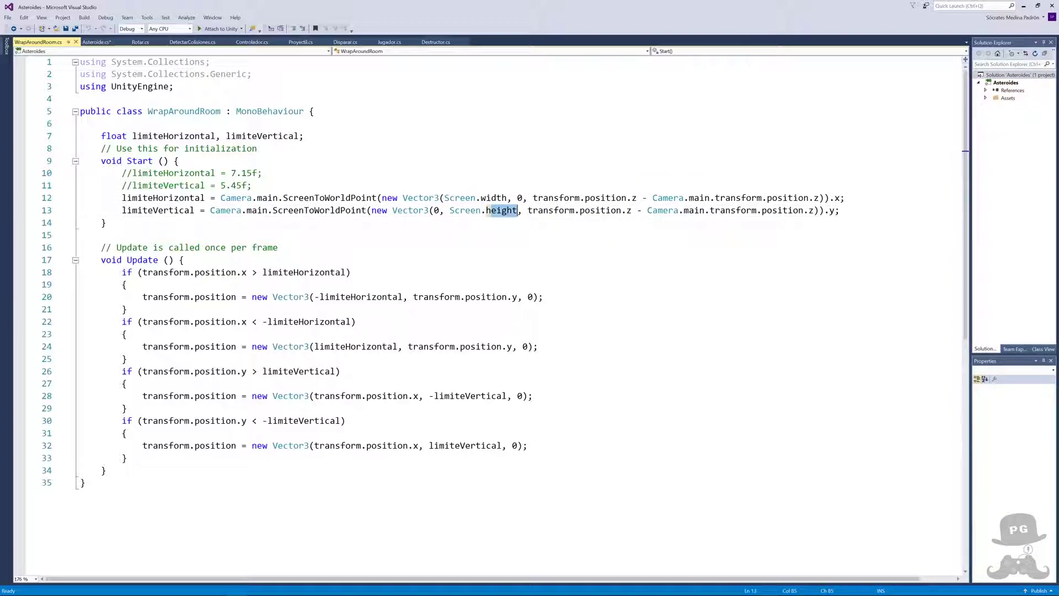
pyautogui.moveTo(841, 211); pyautogui.dragTo(80, 197)
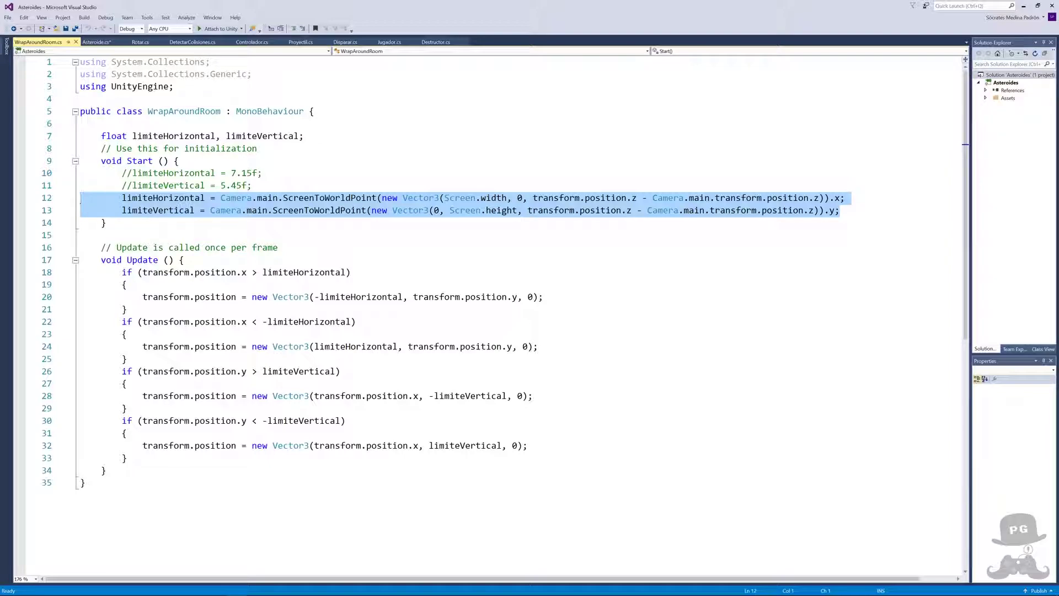
pyautogui.click(104, 44)
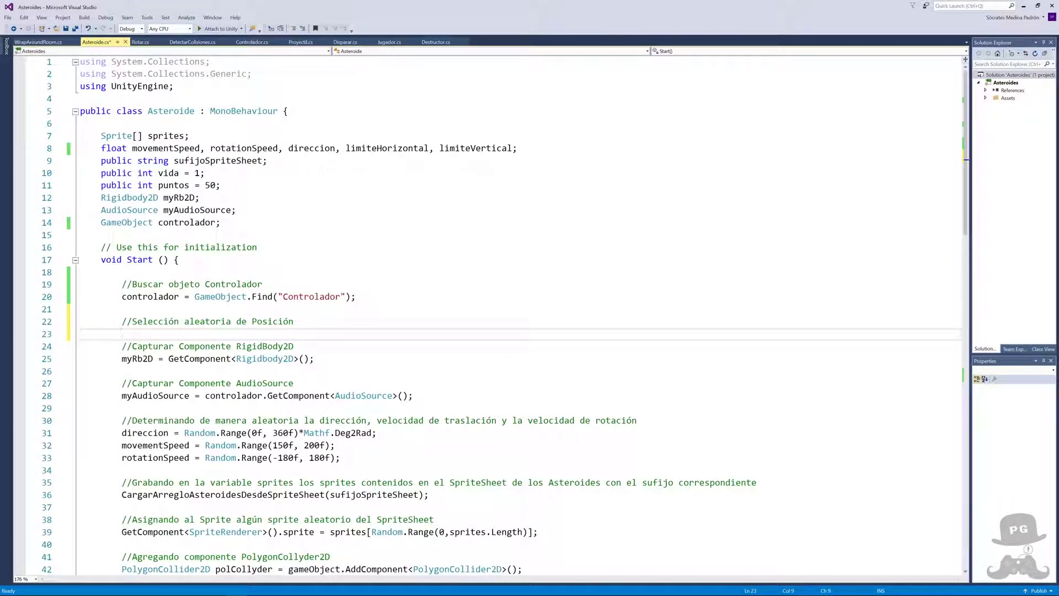
# - Paste the two screen-limit lines at the top of Start() with a blank line after them
pyautogui.click(121, 272)
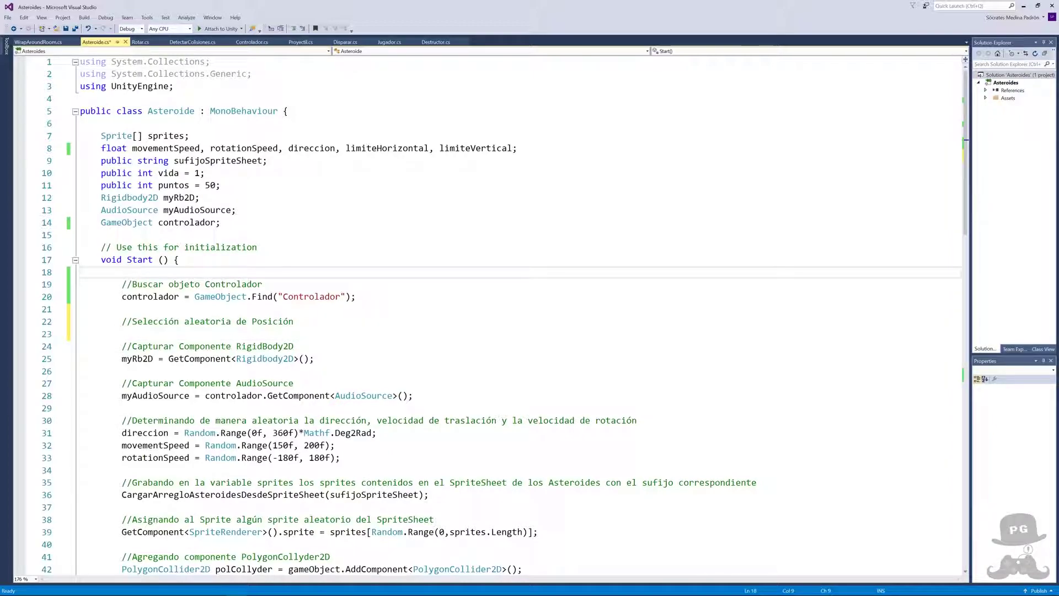
pyautogui.press('Return')
pyautogui.write('limiteHorizontal = Camera.main.ScreenToWorldPoint(new Vector3(Screen.width, 0, transform.position.z - Camera.main.transform.position.z)).x;         limiteVertical = Camera.main.ScreenToWorldPoint(new Vector3(0, Screen.height, transform.position.z - Camera.main.transform.position.z)).y;')
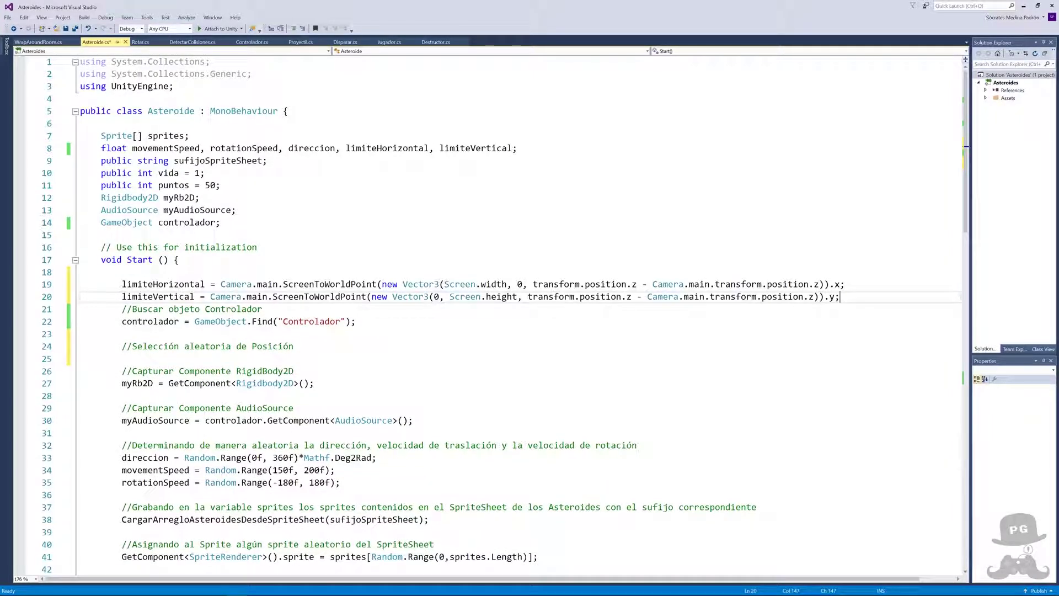
pyautogui.press('Return')
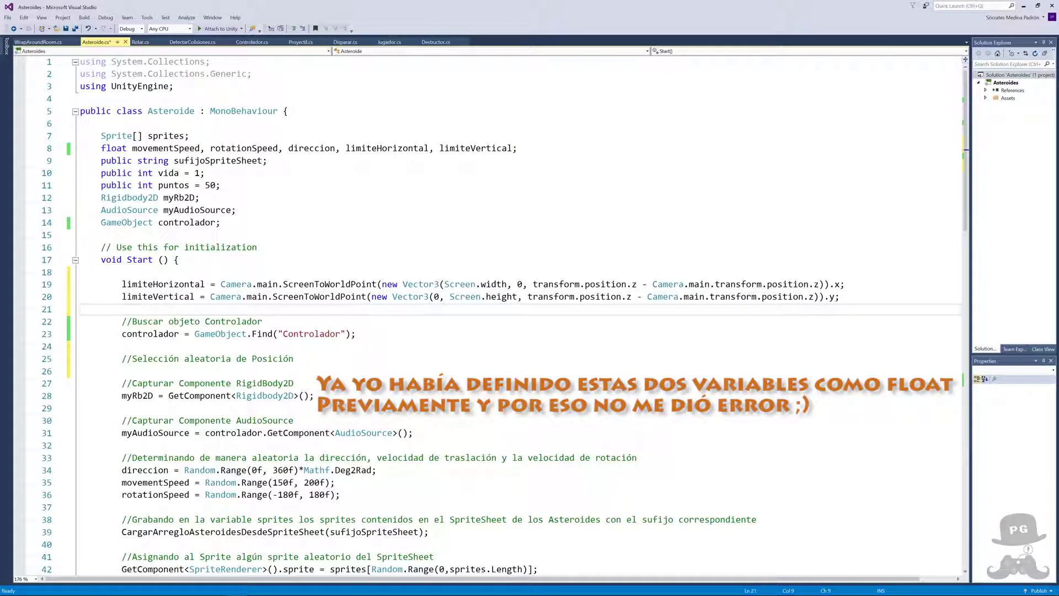
pyautogui.press('Up')
pyautogui.click(272, 284)
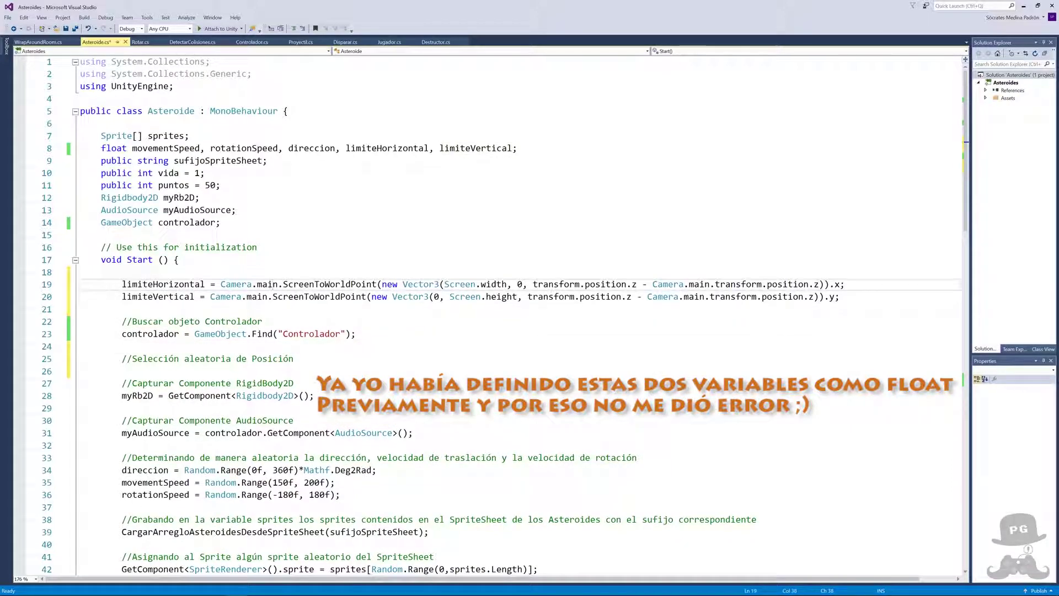
pyautogui.press('Down')
pyautogui.press('Down')
# - Try deleting the limiteHorizontal/limiteVertical field declarations on line 8, then restore them with Ctrl+Z
pyautogui.click(361, 148)
pyautogui.moveTo(345, 148); pyautogui.dragTo(515, 149)
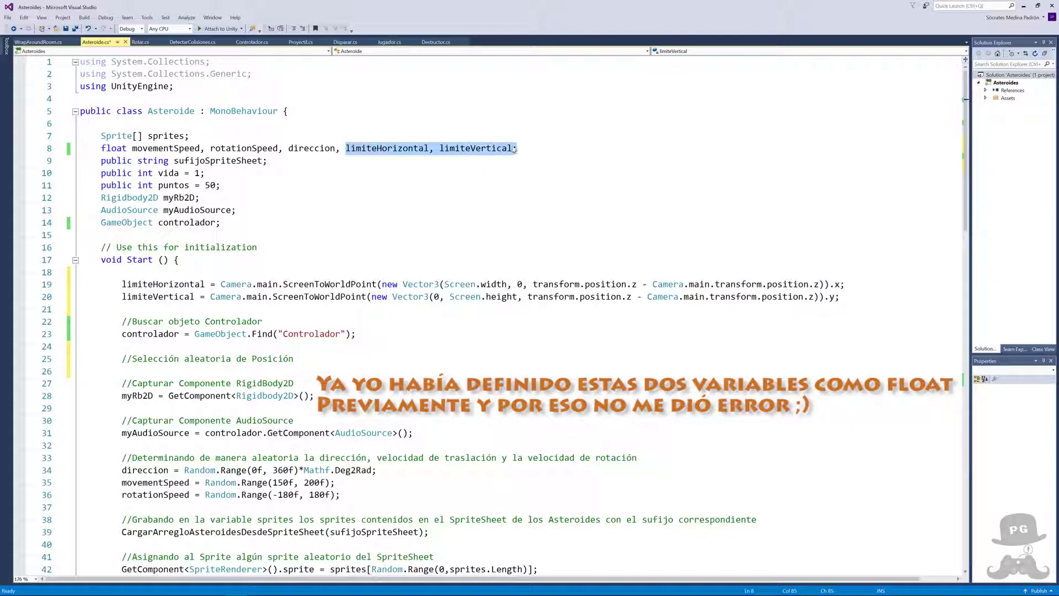
pyautogui.click(112, 148)
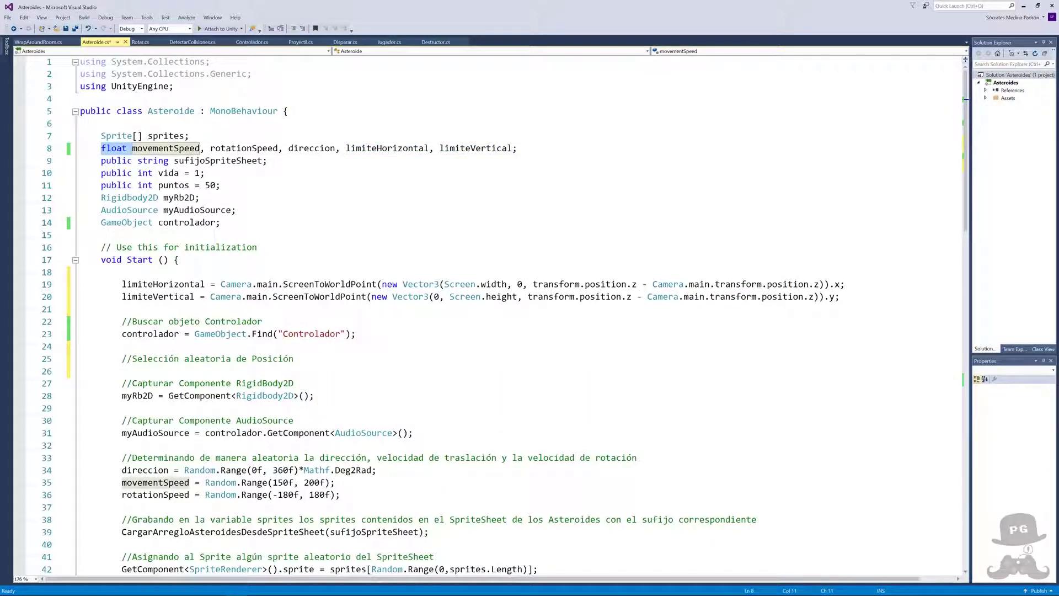
pyautogui.click(111, 148)
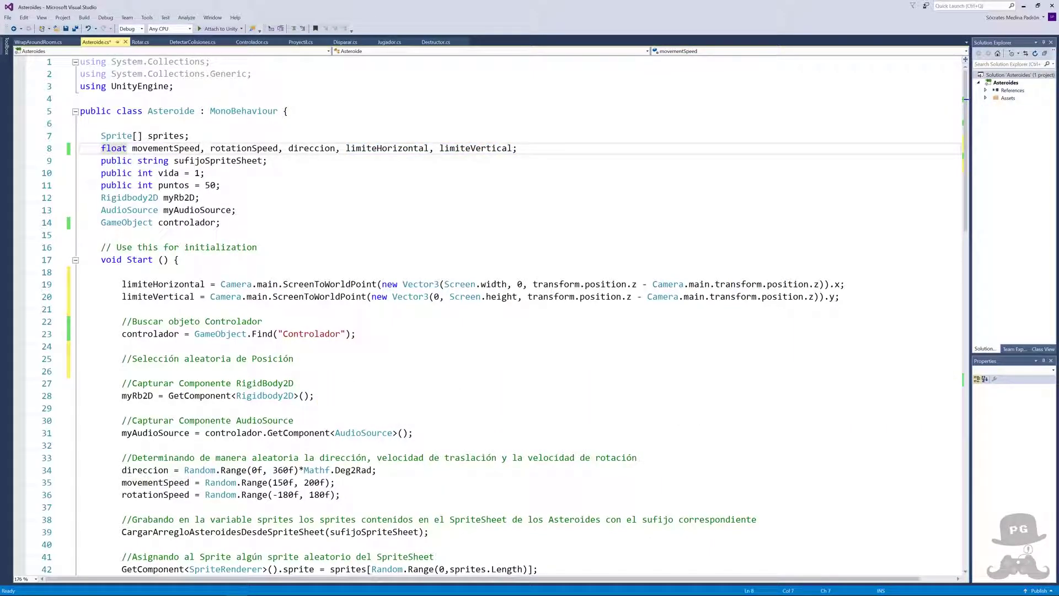
pyautogui.moveTo(335, 147); pyautogui.dragTo(515, 149)
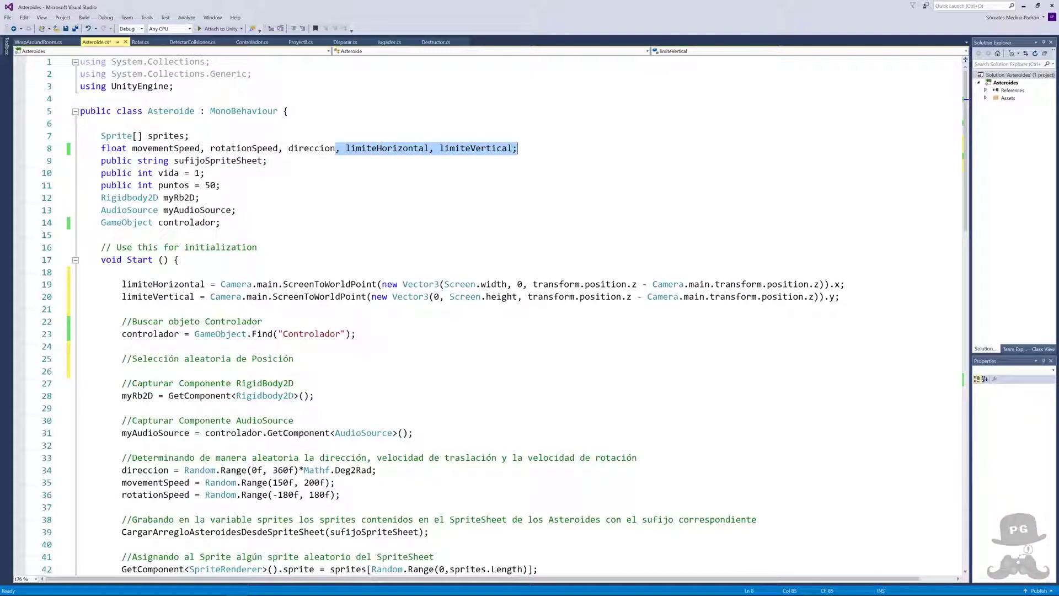
pyautogui.click(351, 148)
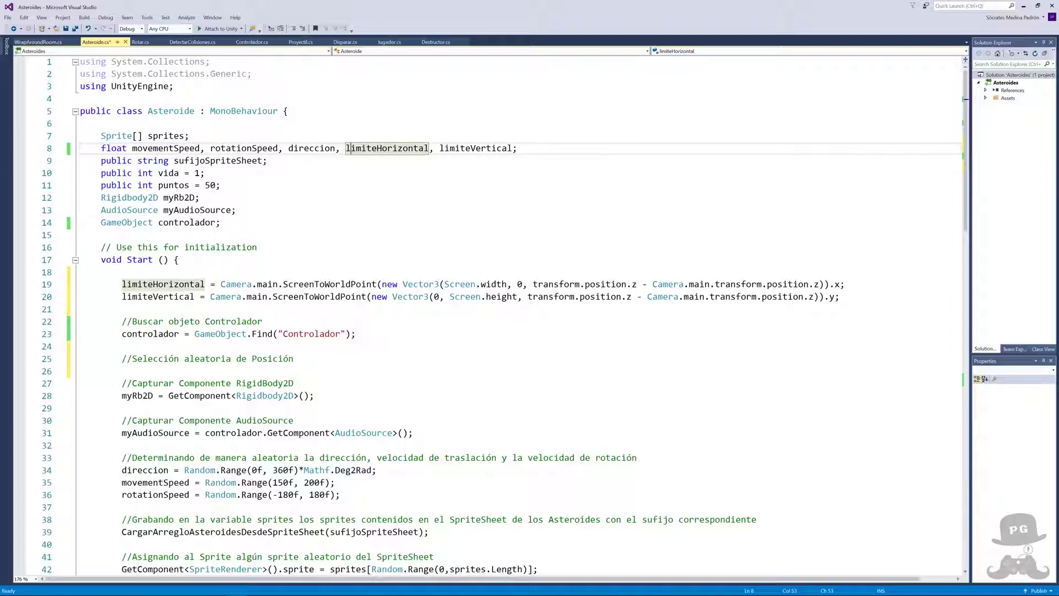
pyautogui.moveTo(513, 148); pyautogui.dragTo(337, 149)
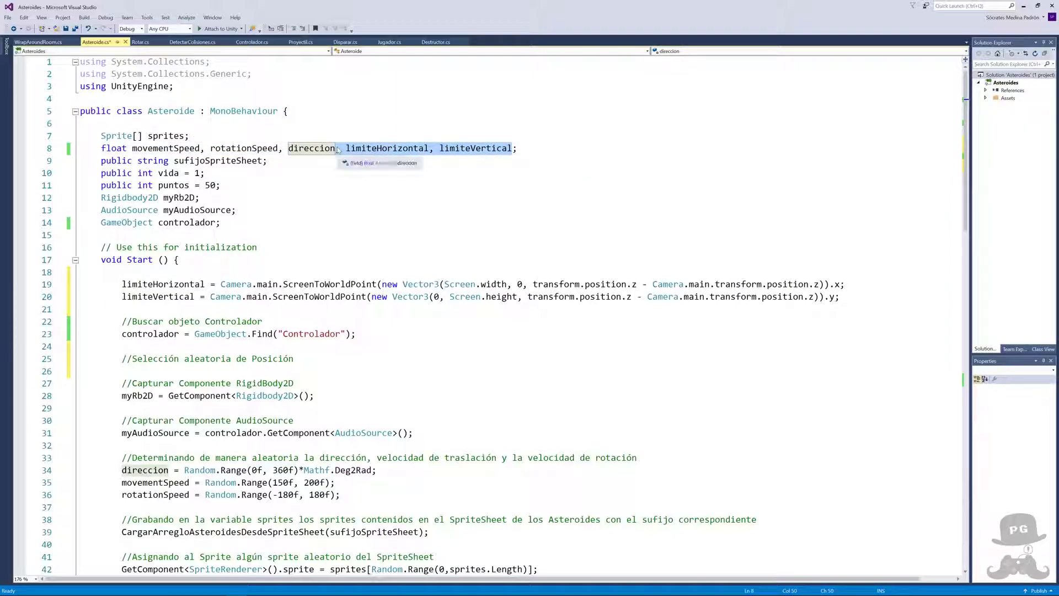
pyautogui.press('Delete')
pyautogui.click(225, 321)
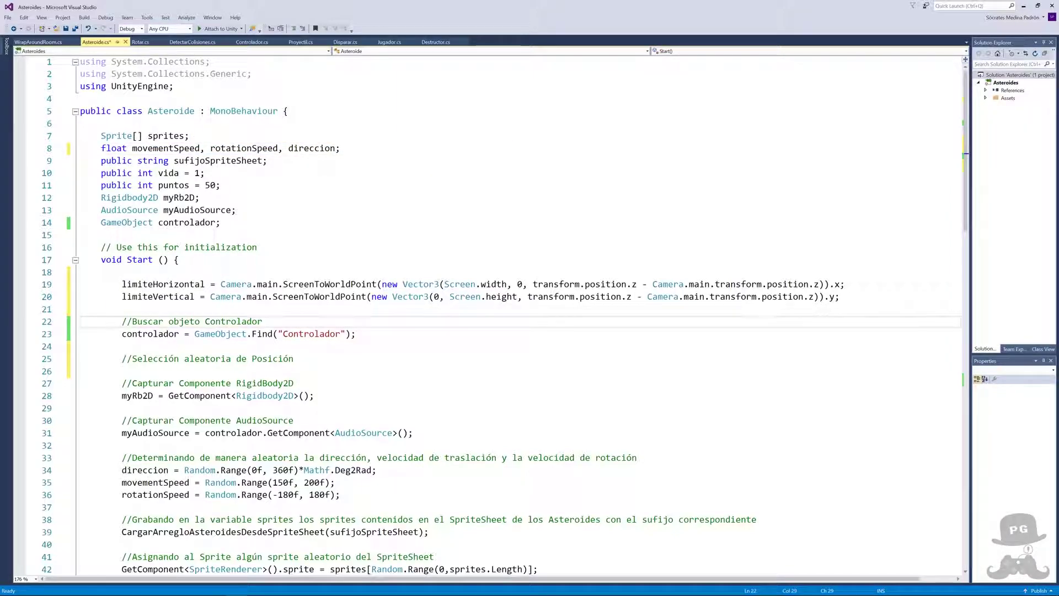
pyautogui.moveTo(142, 297)
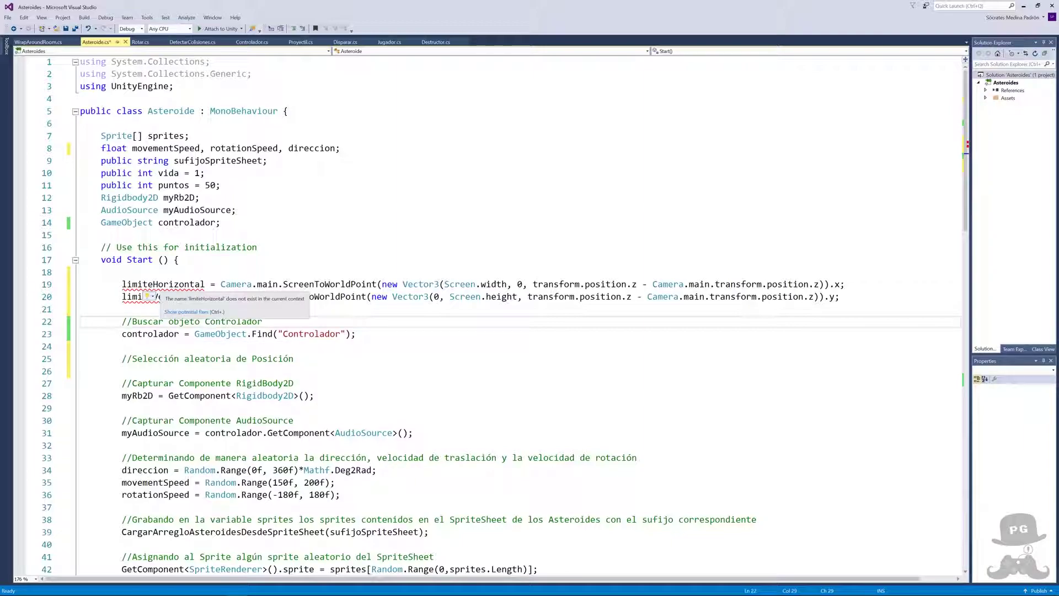
pyautogui.click(335, 148)
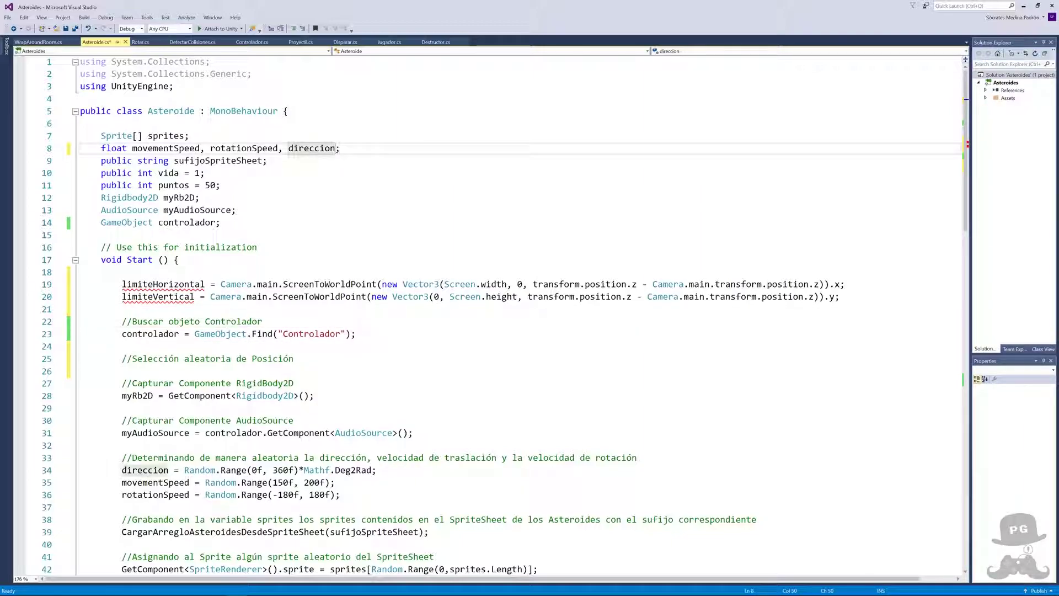
pyautogui.hotkey('ctrl', 'z')
# - Review the limiteHorizontal and limiteVertical screen-bound expressions on lines 19–20
pyautogui.click(480, 148)
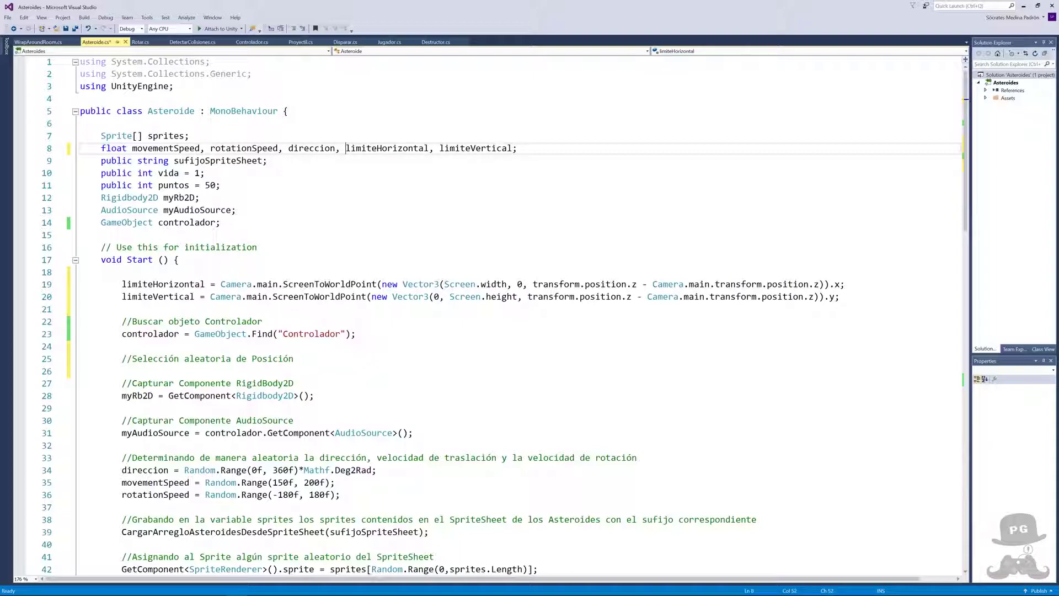
pyautogui.click(158, 297)
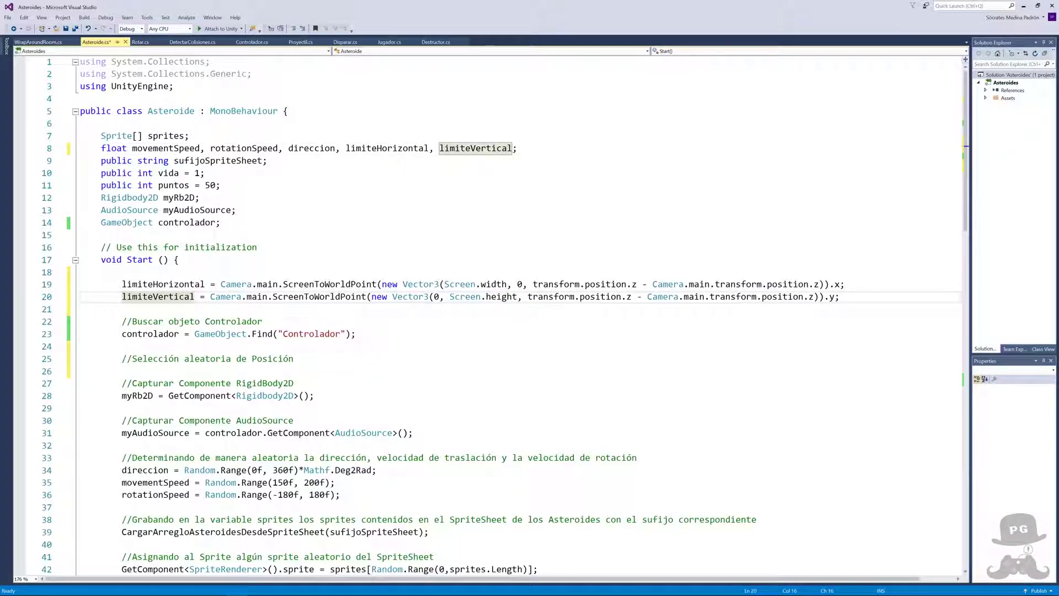
pyautogui.click(174, 284)
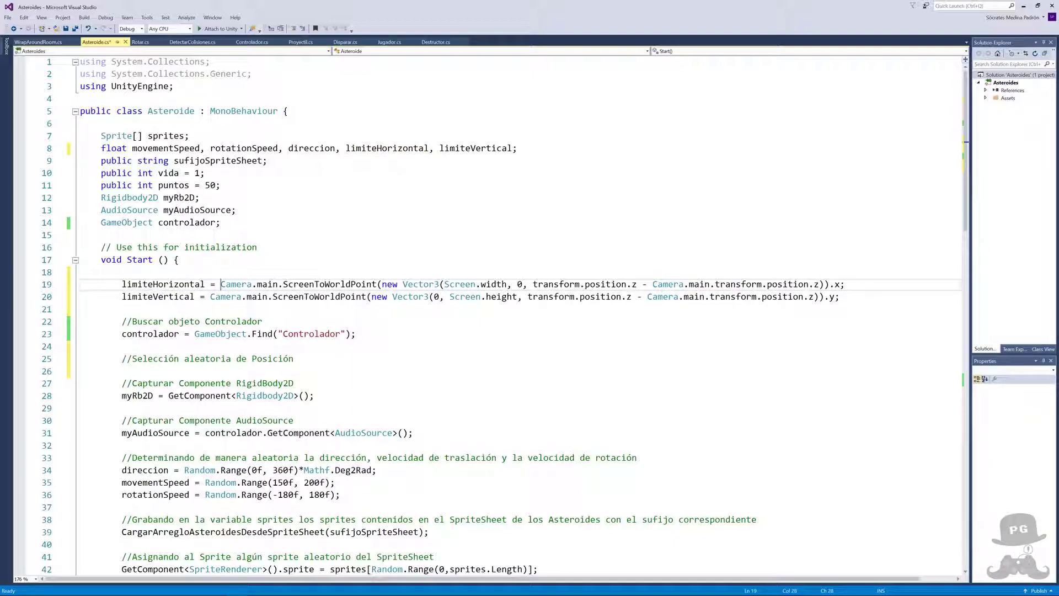
pyautogui.moveTo(220, 284); pyautogui.dragTo(123, 271)
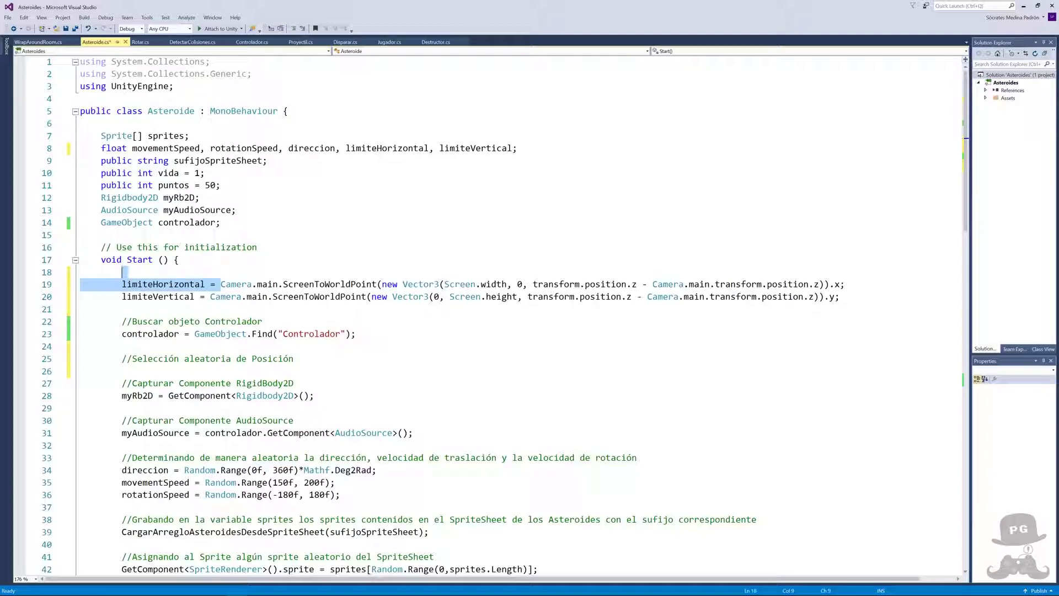
pyautogui.moveTo(221, 284); pyautogui.dragTo(839, 284)
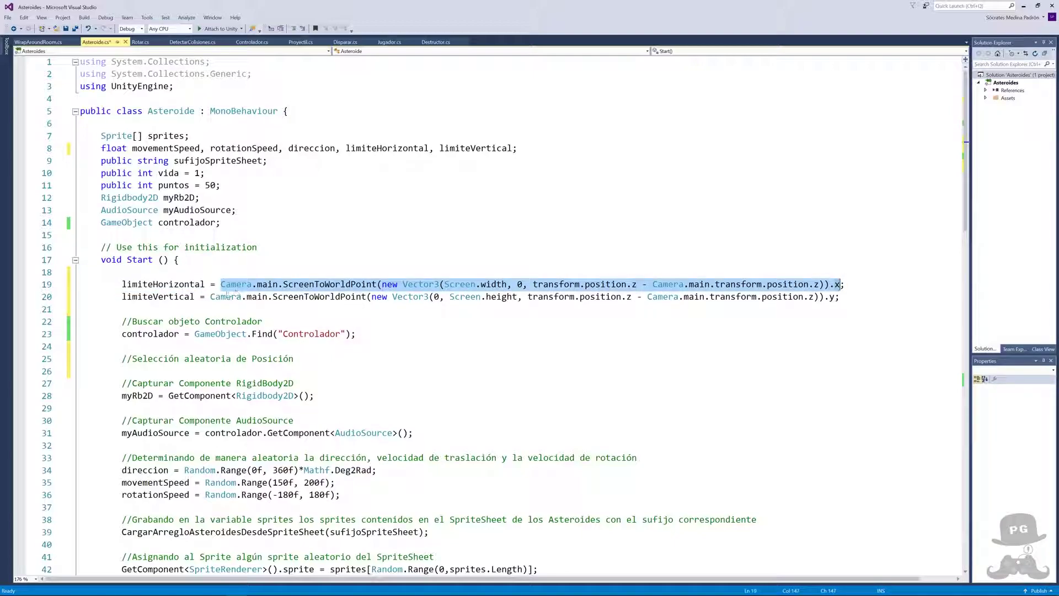
pyautogui.moveTo(210, 297); pyautogui.dragTo(836, 297)
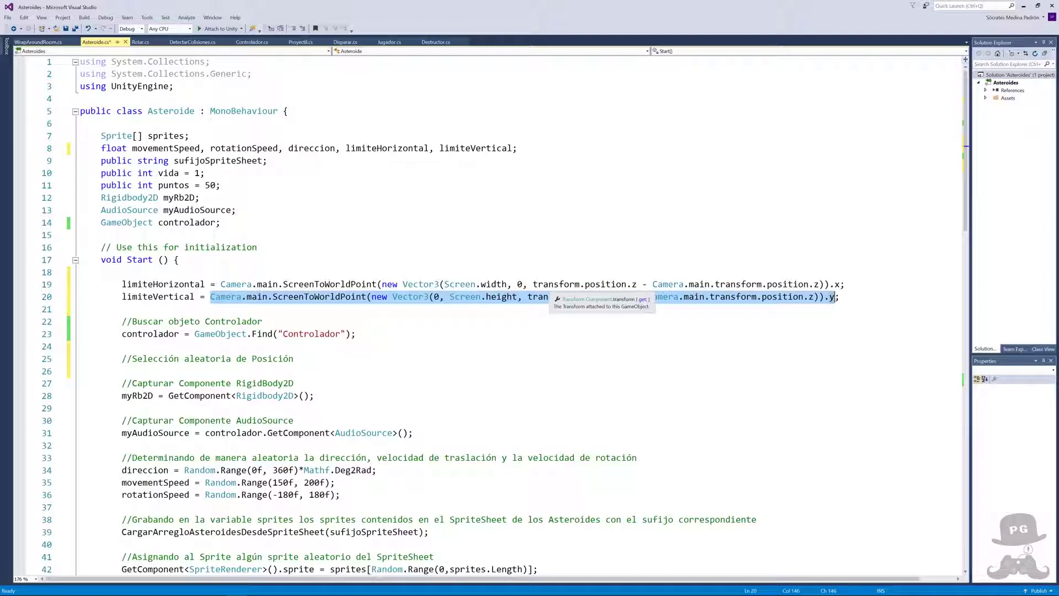
pyautogui.click(497, 296)
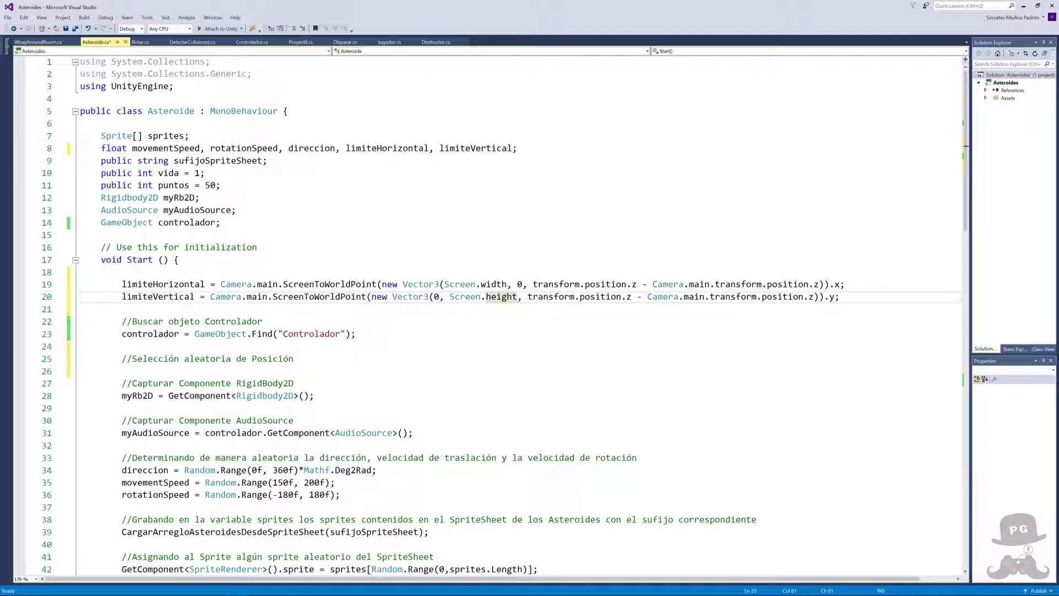
pyautogui.click(122, 371)
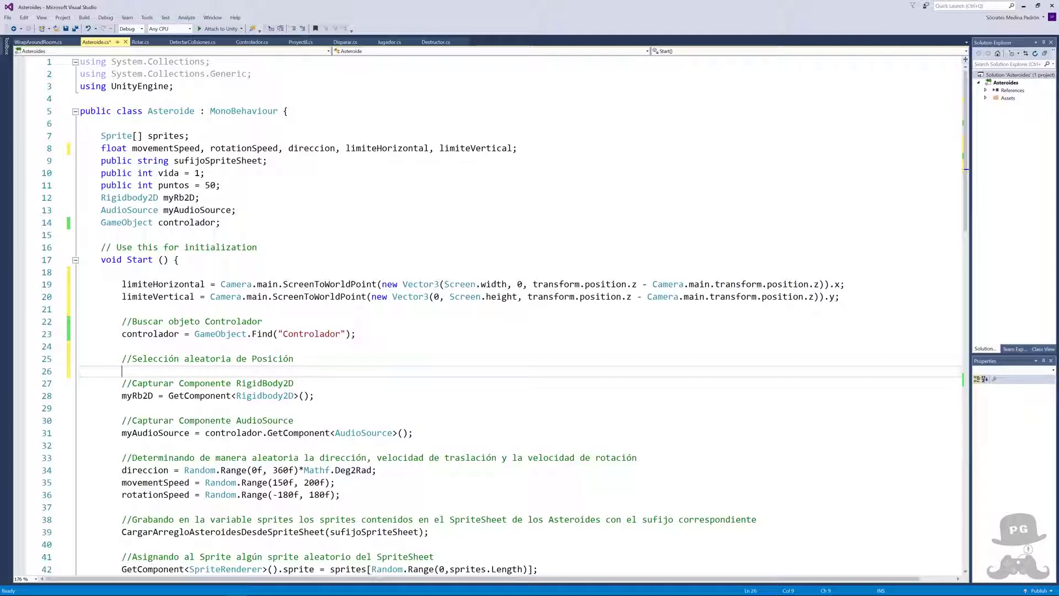
# - Begin line 26 with 'Vector3 posicionInicial = new Vector3(Random.Range('
pyautogui.write('V')
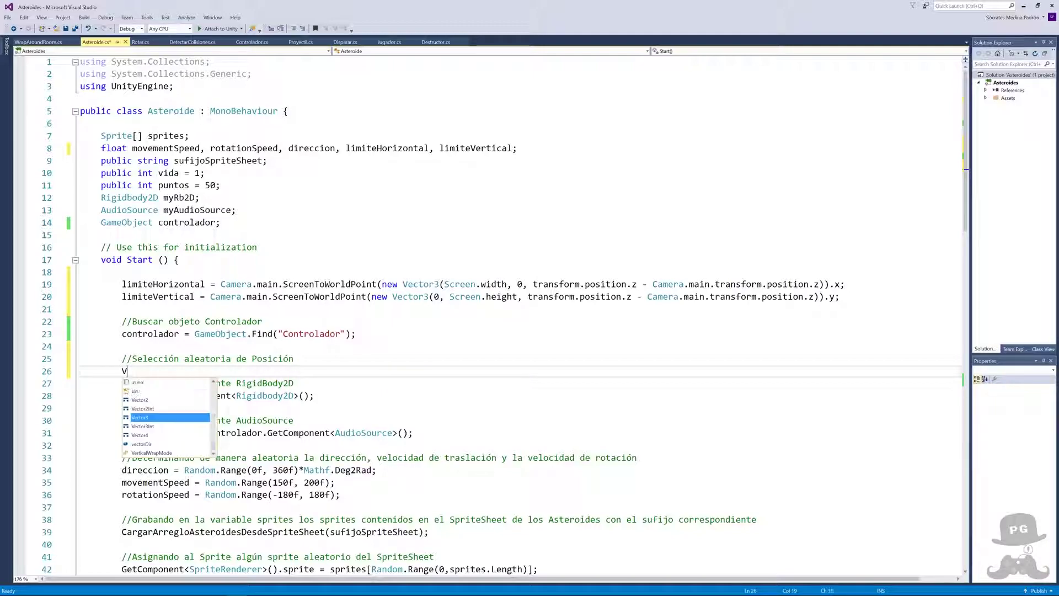
pyautogui.write('ector3')
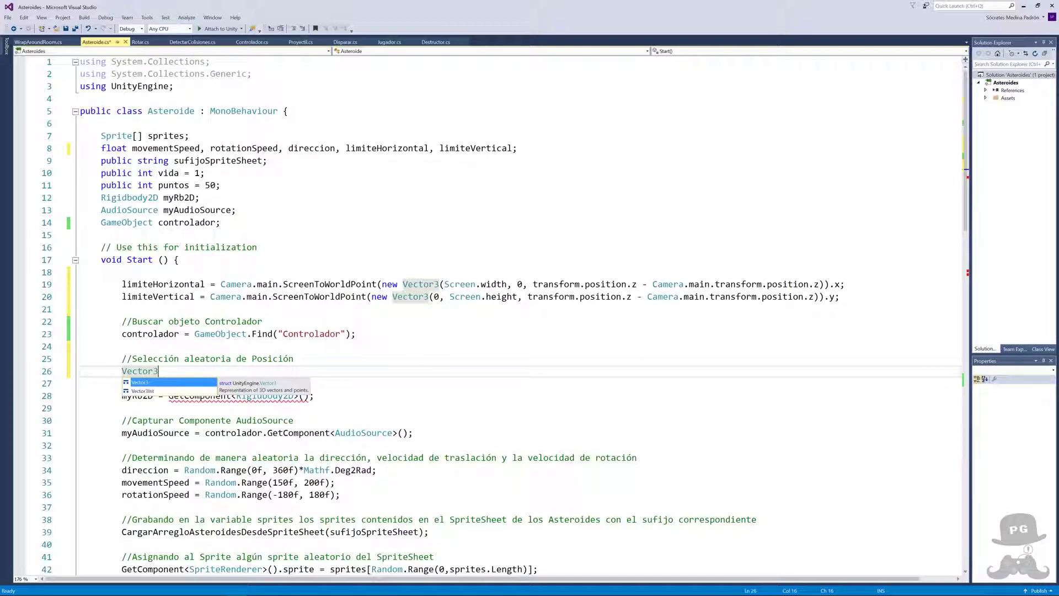
pyautogui.write(' p')
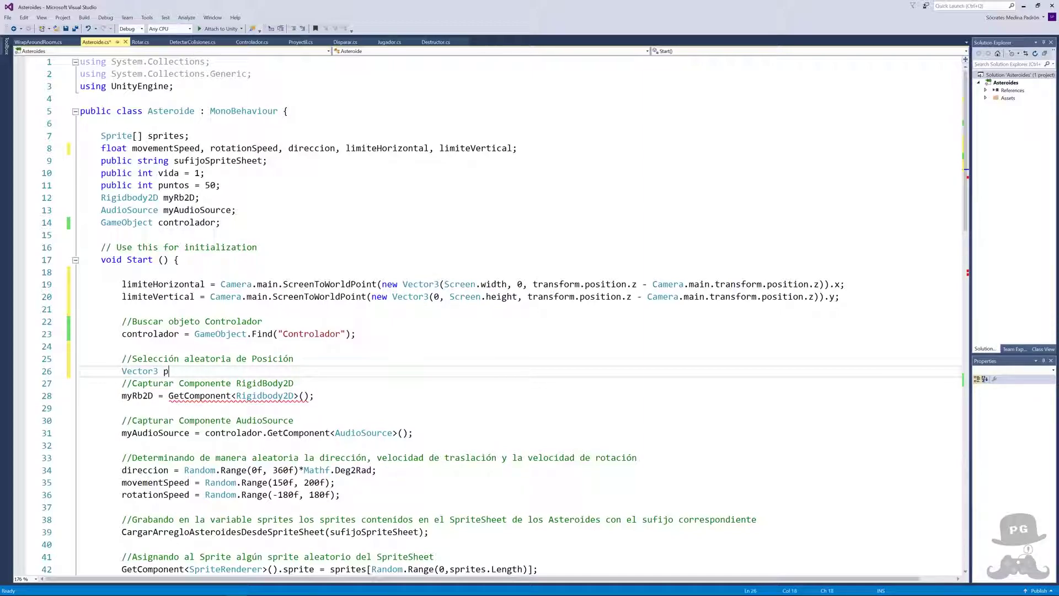
pyautogui.write('osicionInic')
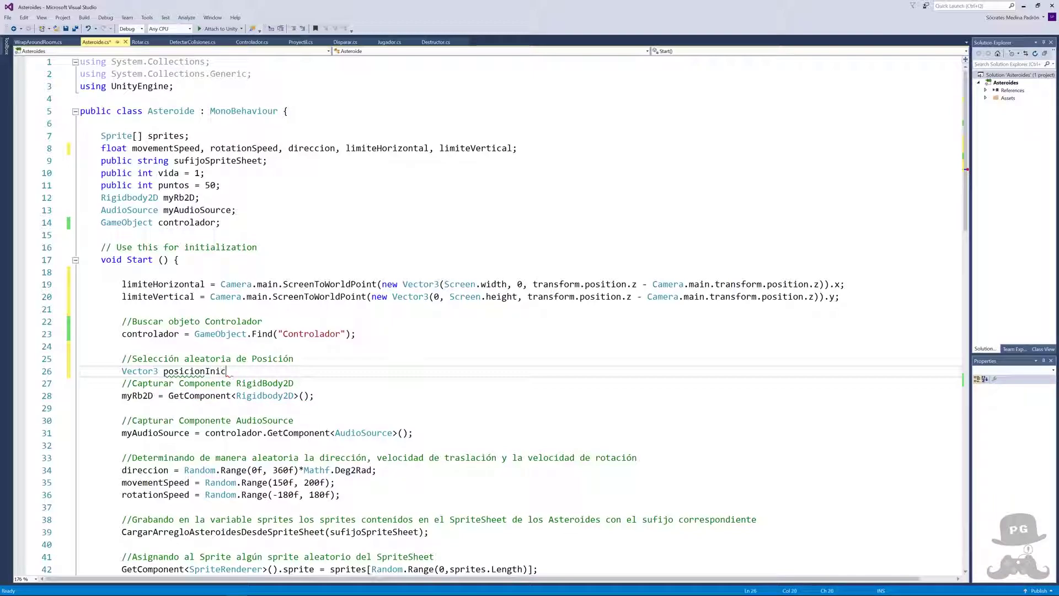
pyautogui.write('ial')
pyautogui.write(' = new V')
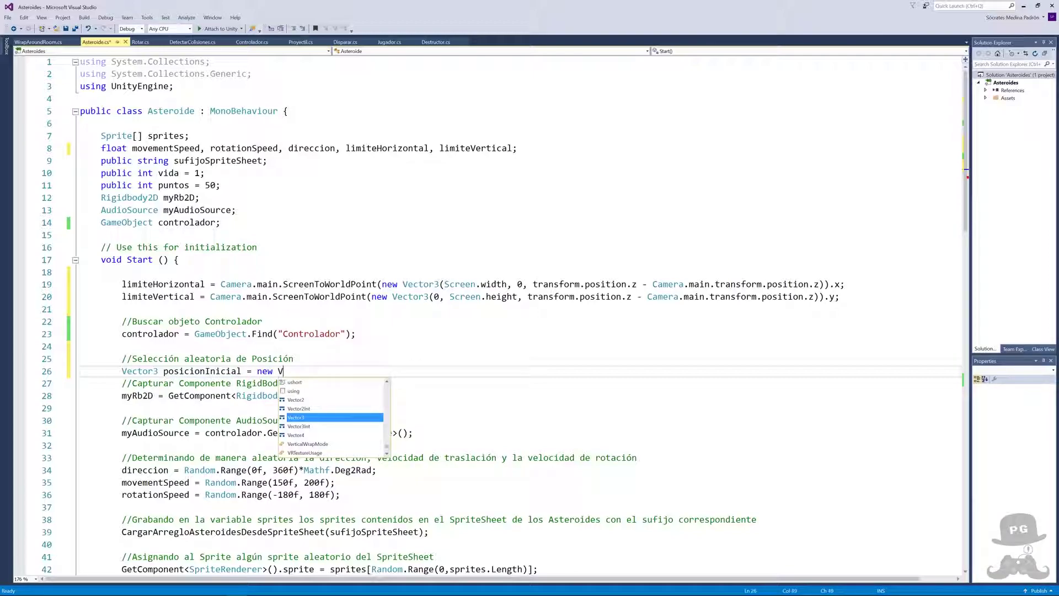
pyautogui.write('ector3 ')
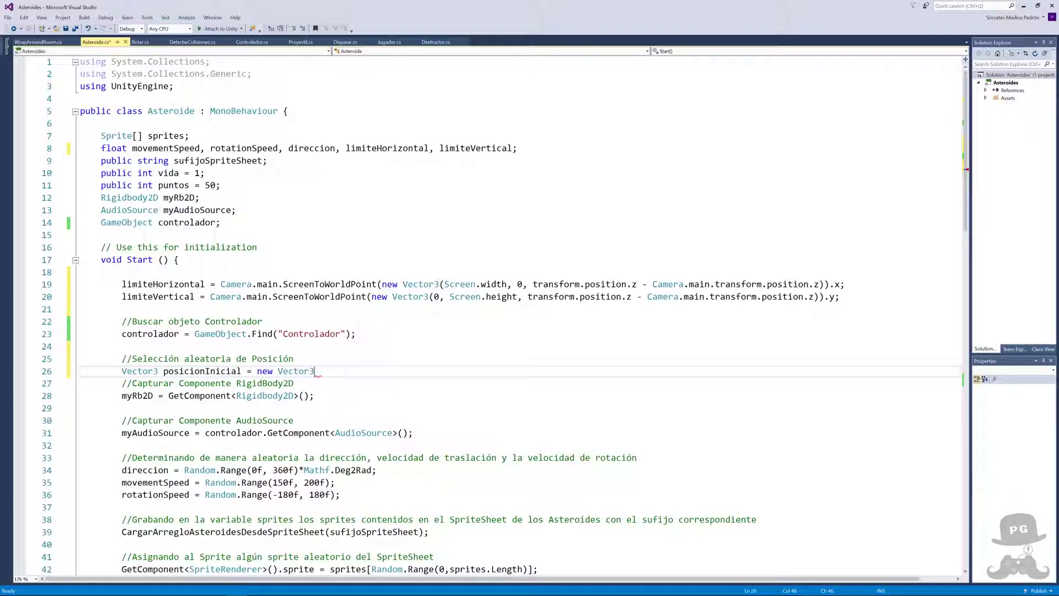
pyautogui.write('(Ran')
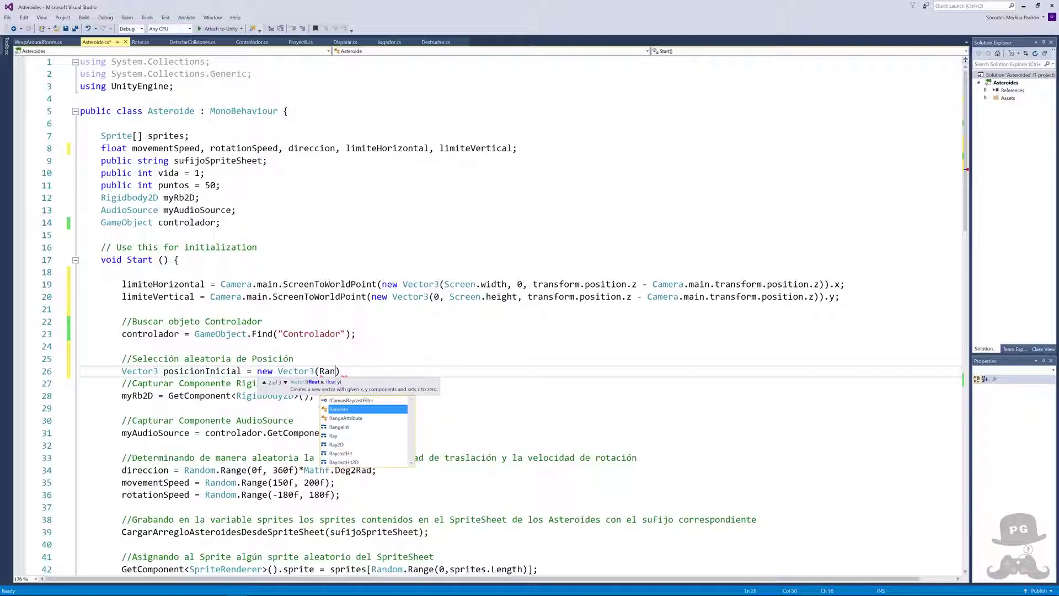
pyautogui.press('Tab')
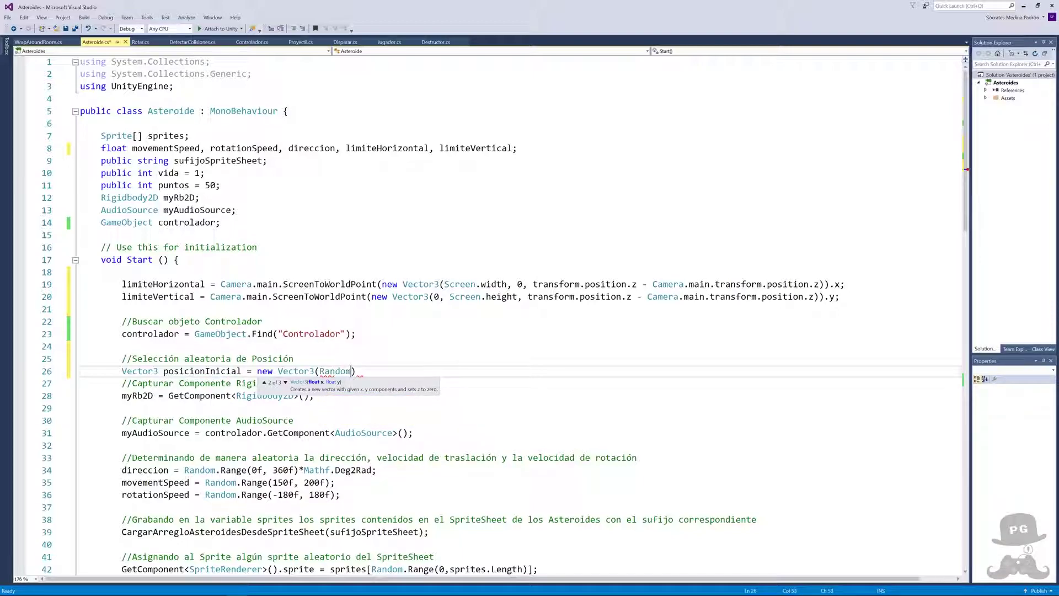
pyautogui.write('.r')
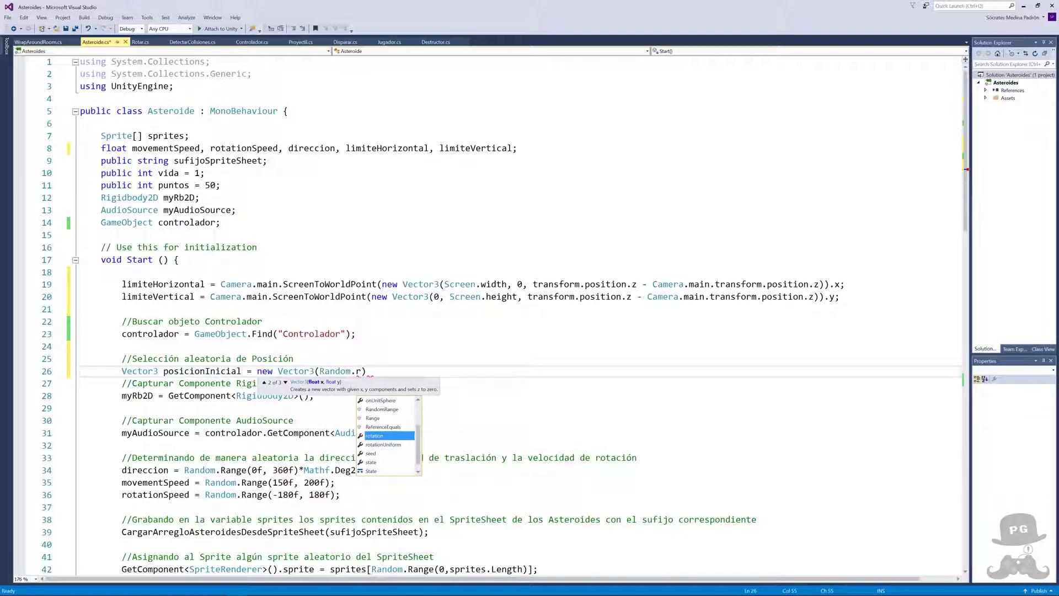
pyautogui.press('Up')
pyautogui.press('Up')
pyautogui.press('Tab')
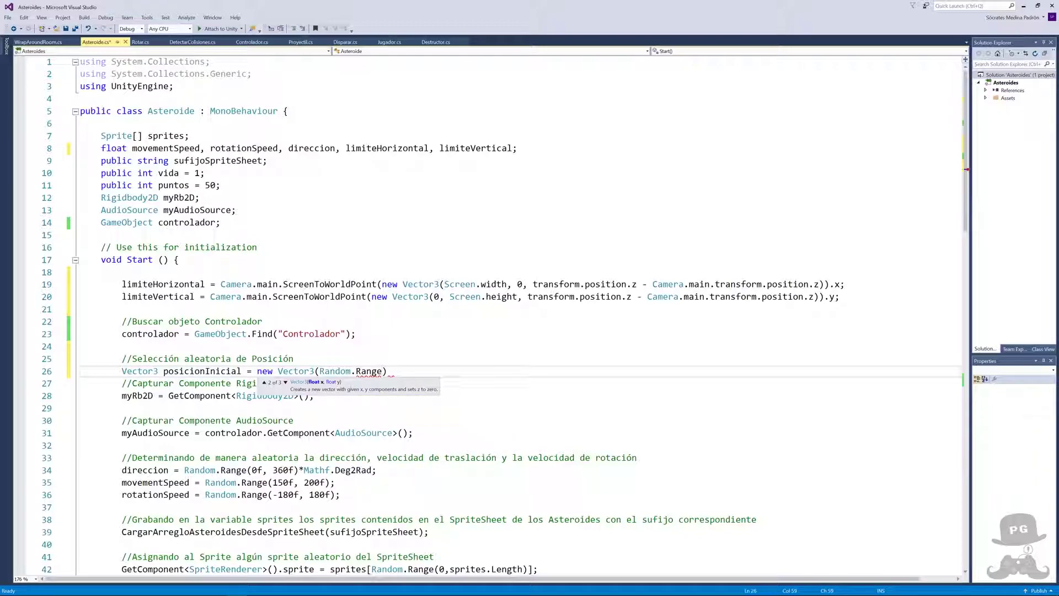
pyautogui.write('(')
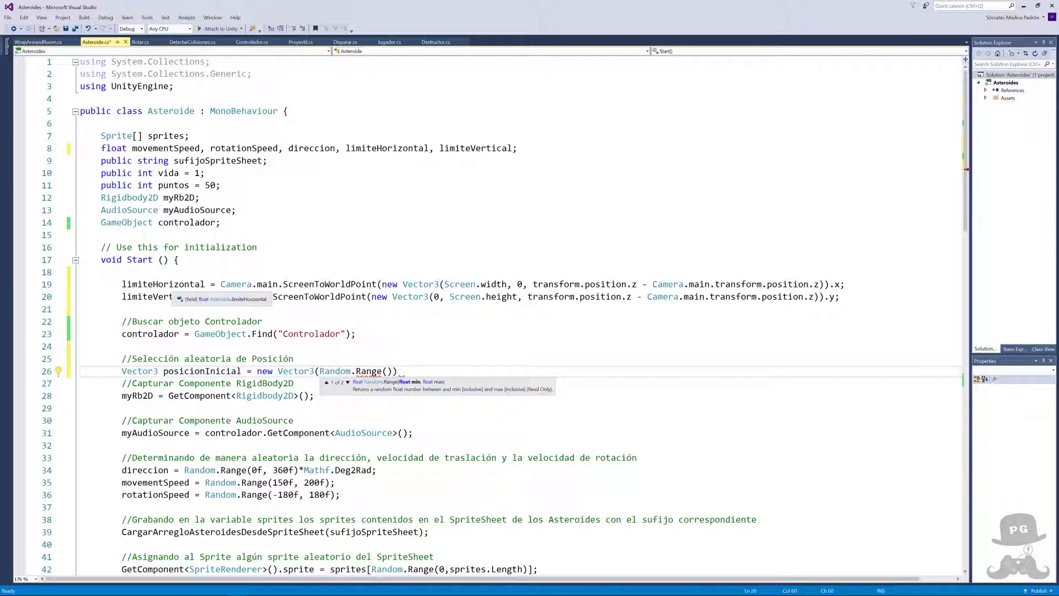
# - Fill in Random.Range's arguments as -limiteHorizontal,limiteHorizontal for the x value
pyautogui.click(169, 284)
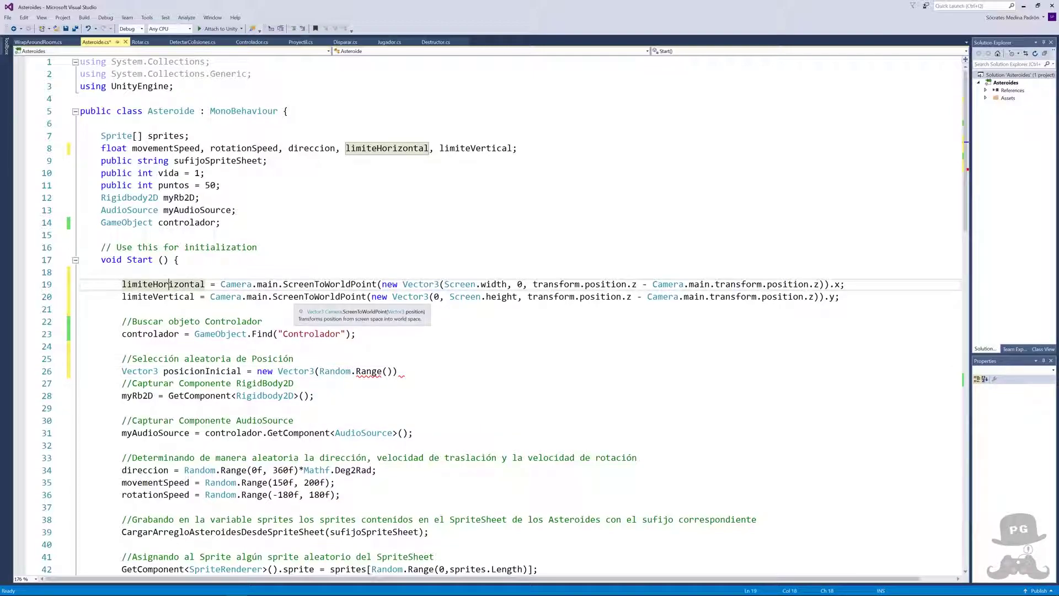
pyautogui.hotkey('alt', 'Tab')
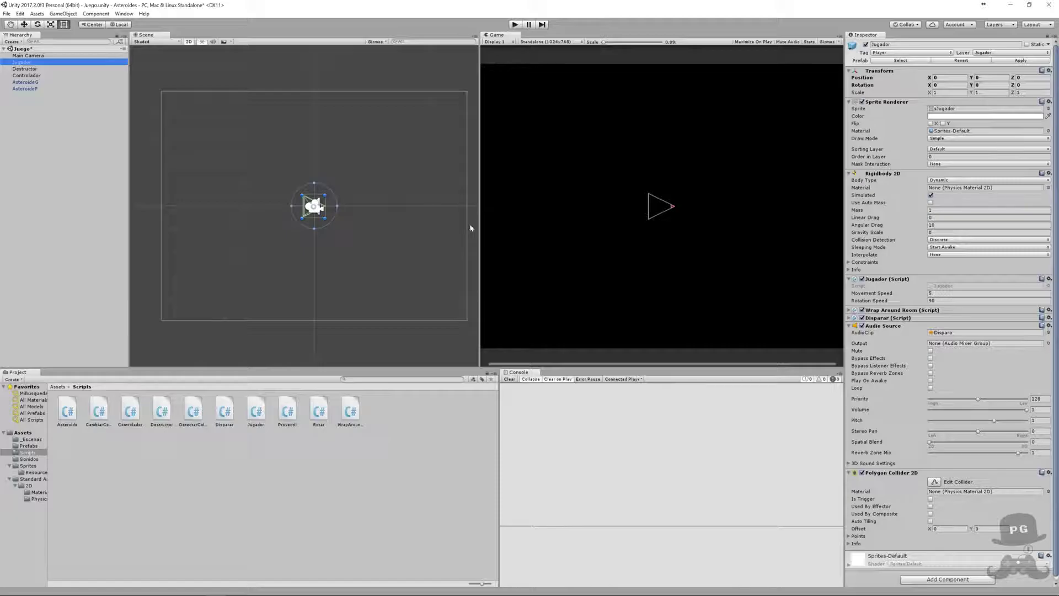
pyautogui.hotkey('alt', 'Tab')
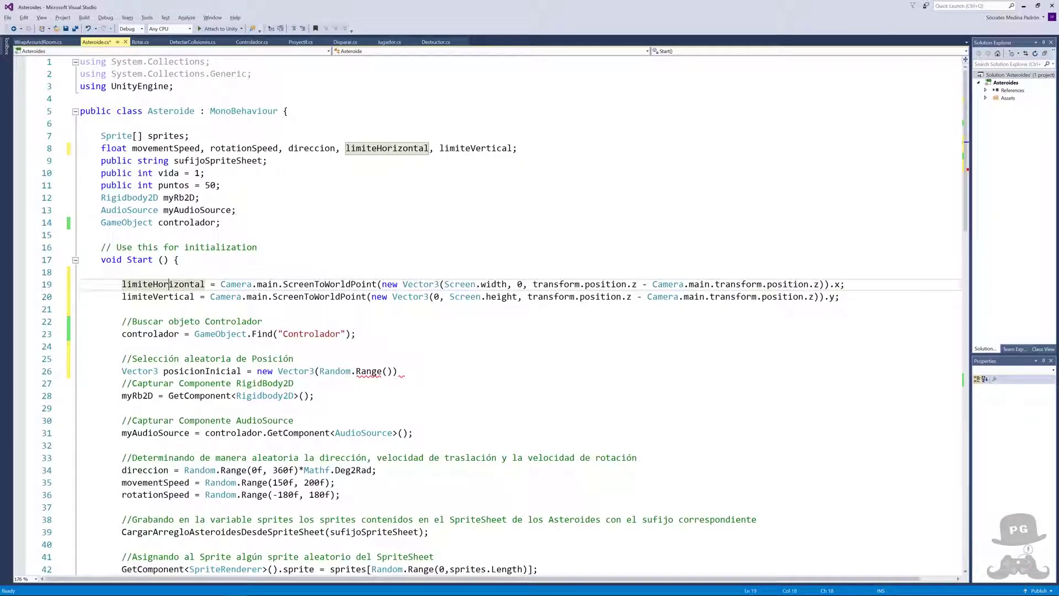
pyautogui.click(387, 371)
pyautogui.write('-')
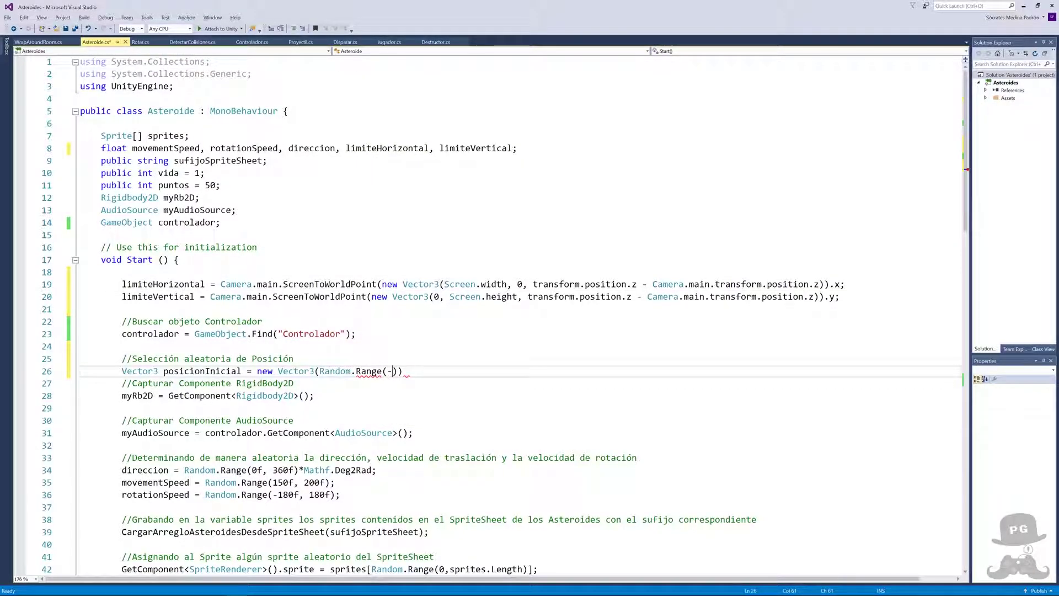
pyautogui.write('limi')
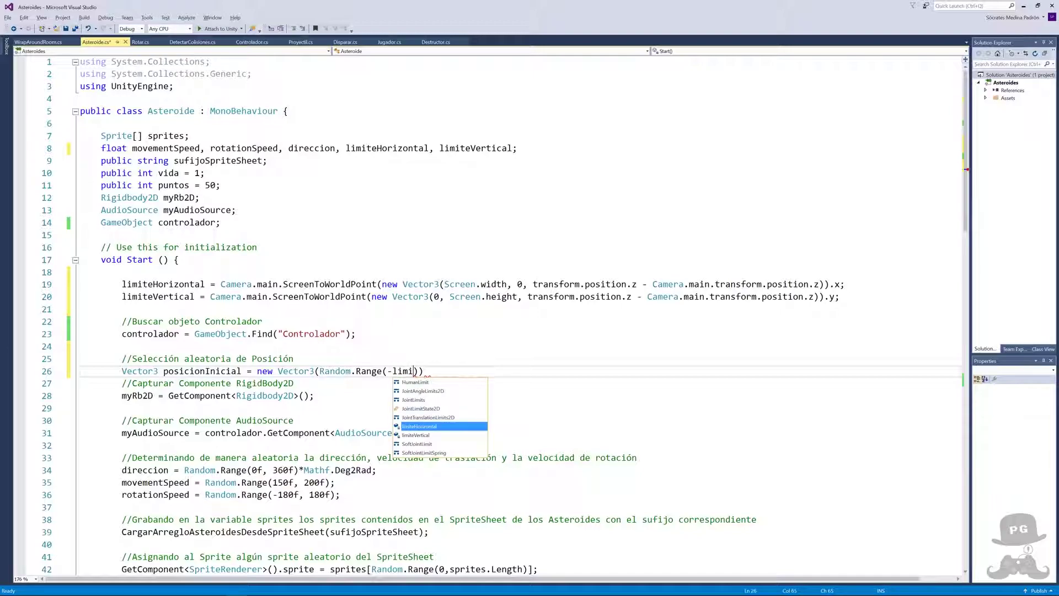
pyautogui.press('Tab')
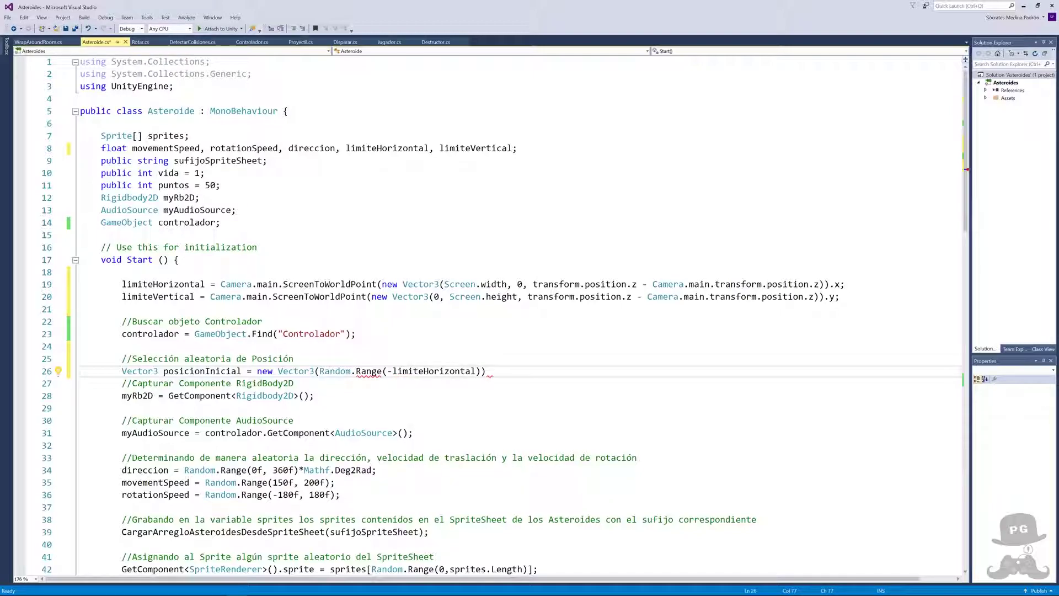
pyautogui.write(',')
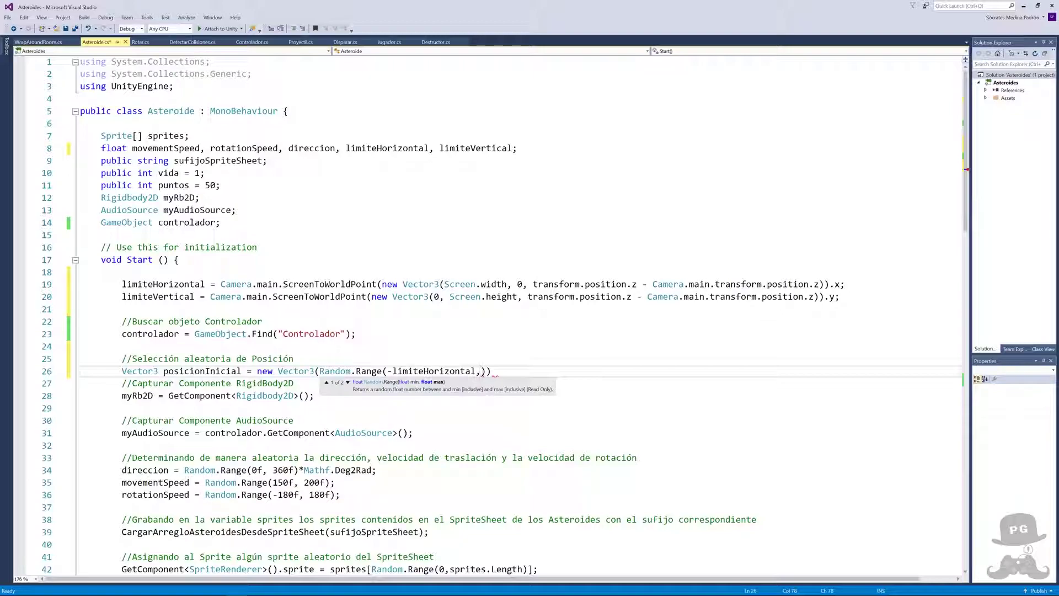
pyautogui.write('limi')
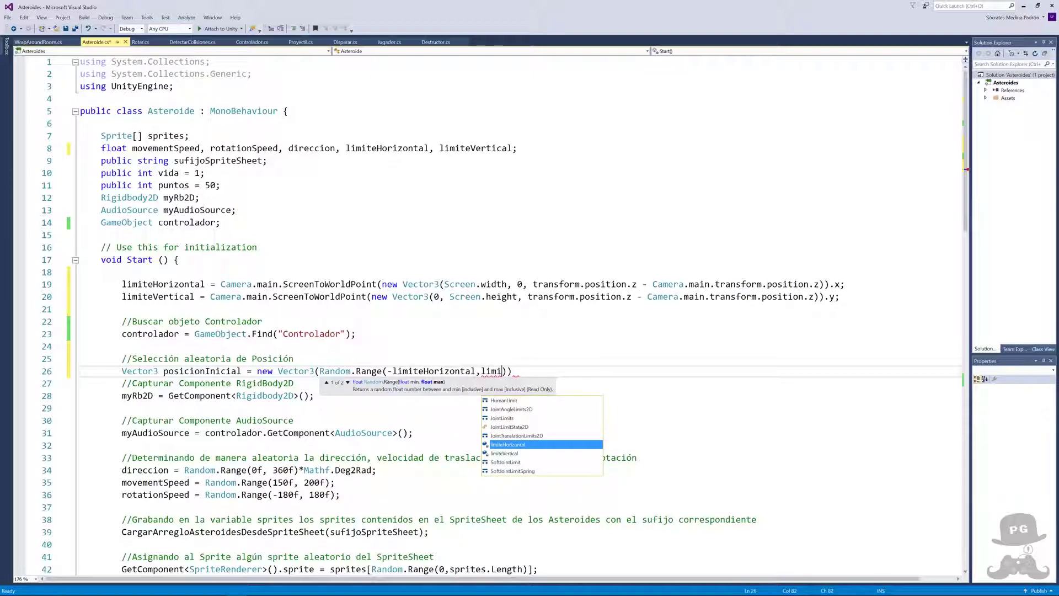
pyautogui.press('Tab')
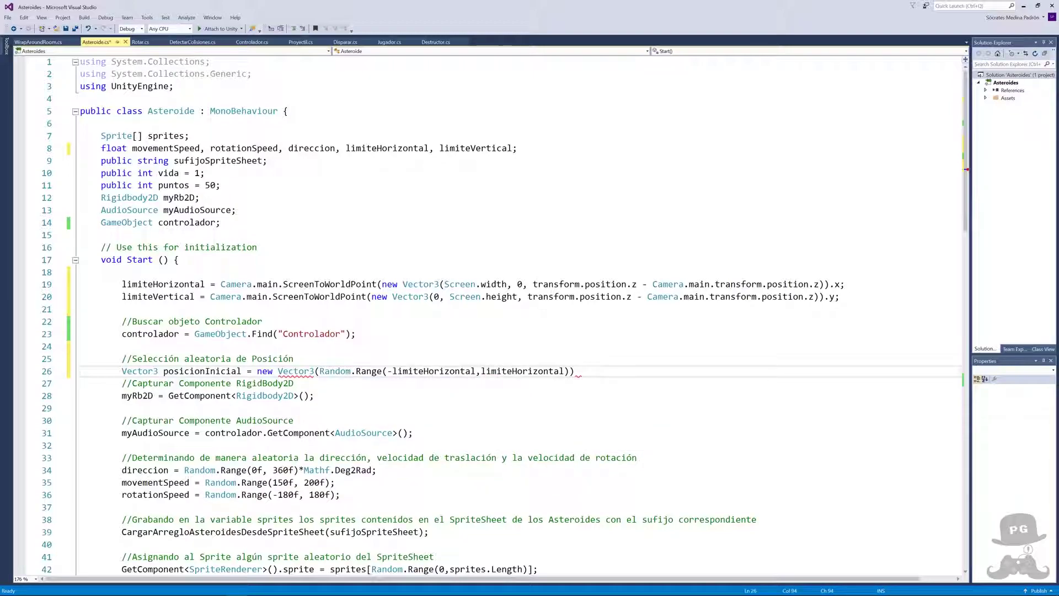
pyautogui.write(')')
pyautogui.write(',')
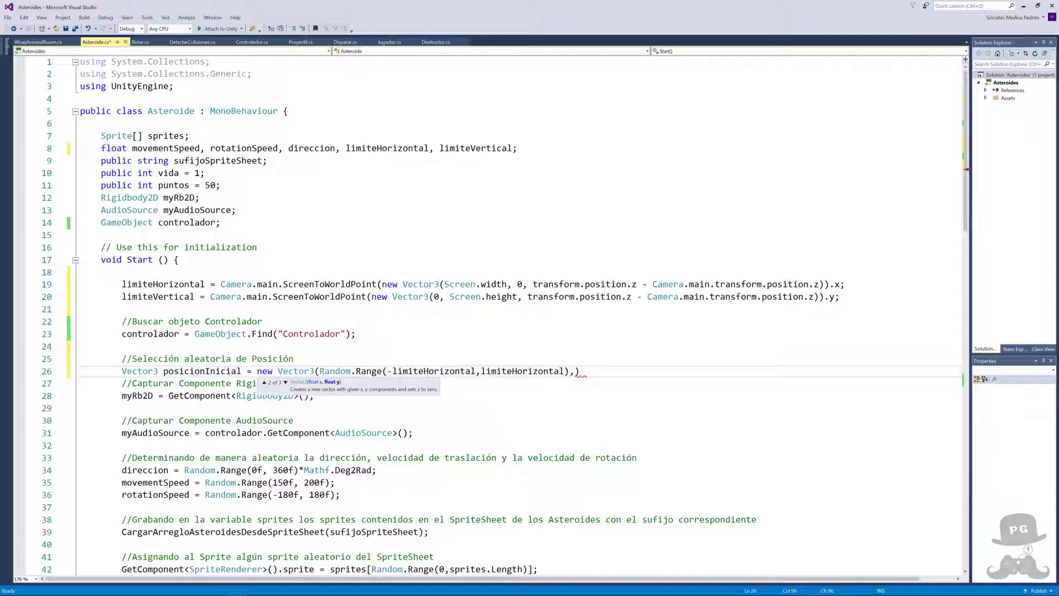
# - Duplicate the Random.Range expression as the y value, using -limiteVertical and limiteVertical
pyautogui.moveTo(320, 371); pyautogui.dragTo(569, 371)
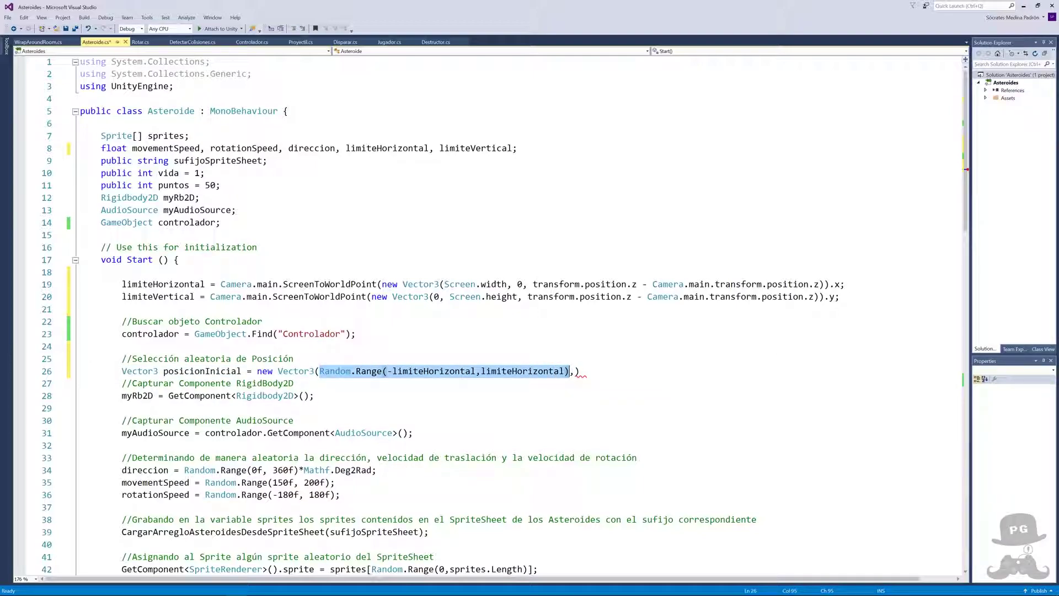
pyautogui.click(574, 370)
pyautogui.write('Random.Range(-limiteHorizontal, limiteHorizontal)')
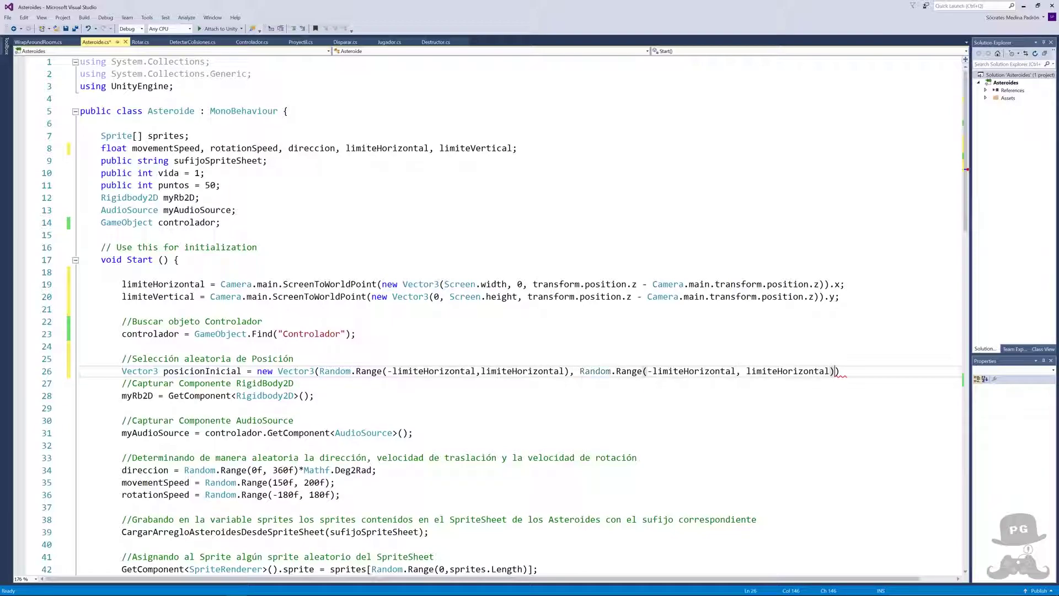
pyautogui.doubleClick(692, 371)
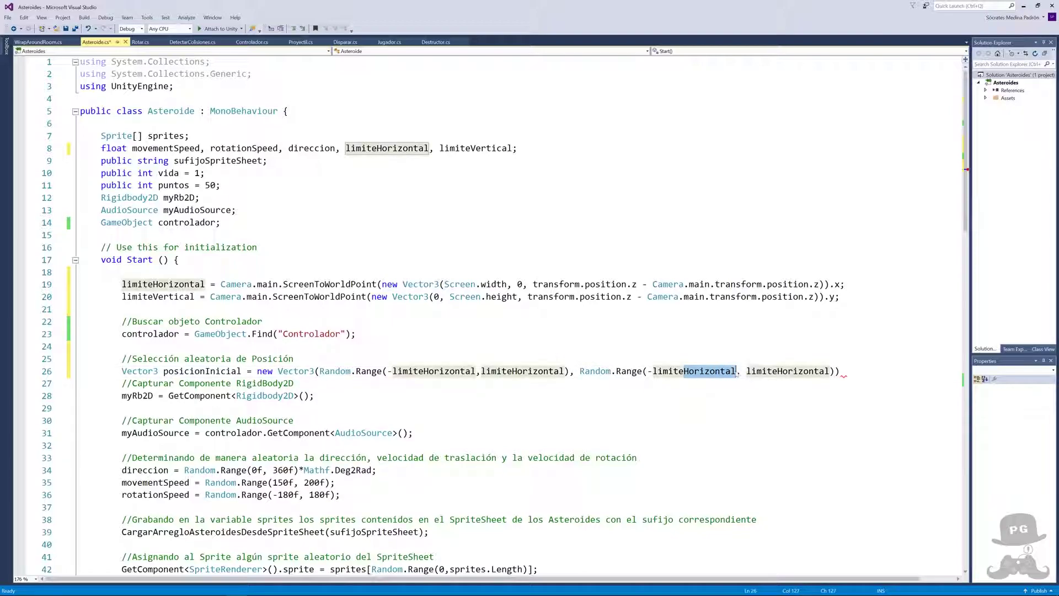
pyautogui.write('limiteVe')
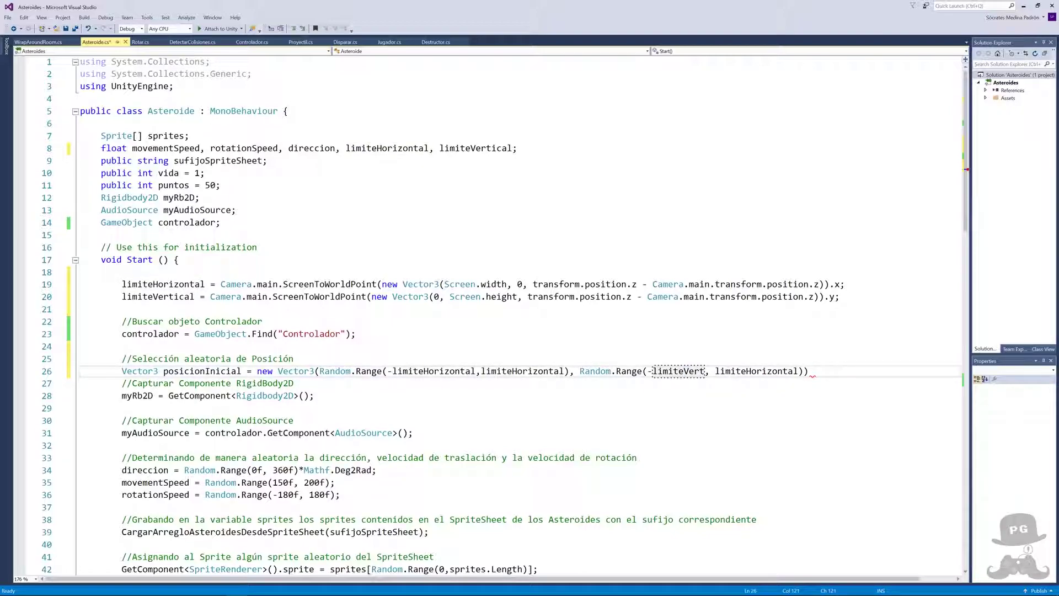
pyautogui.write('ical')
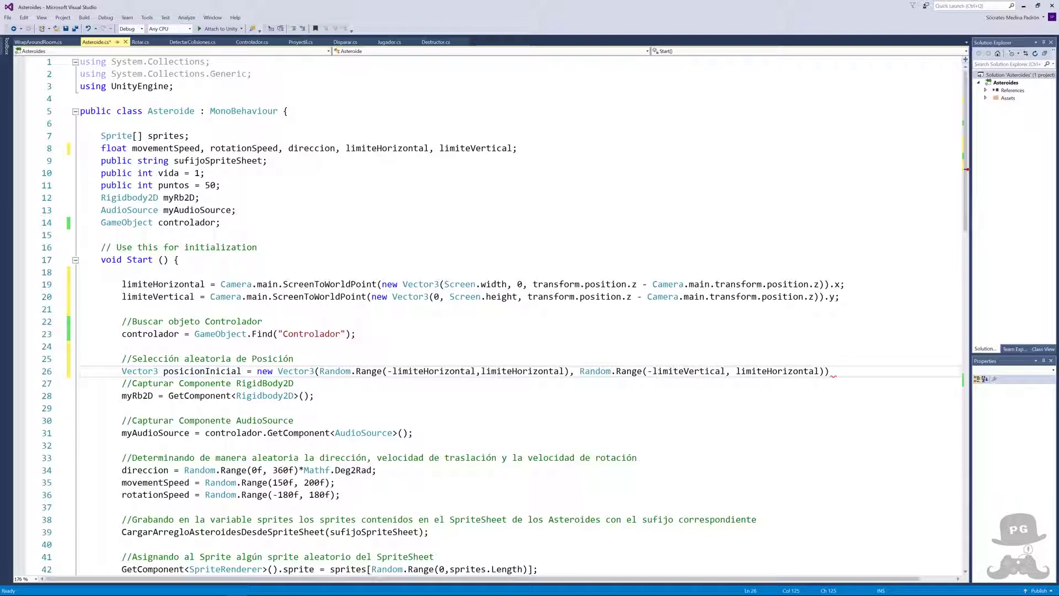
pyautogui.click(767, 371)
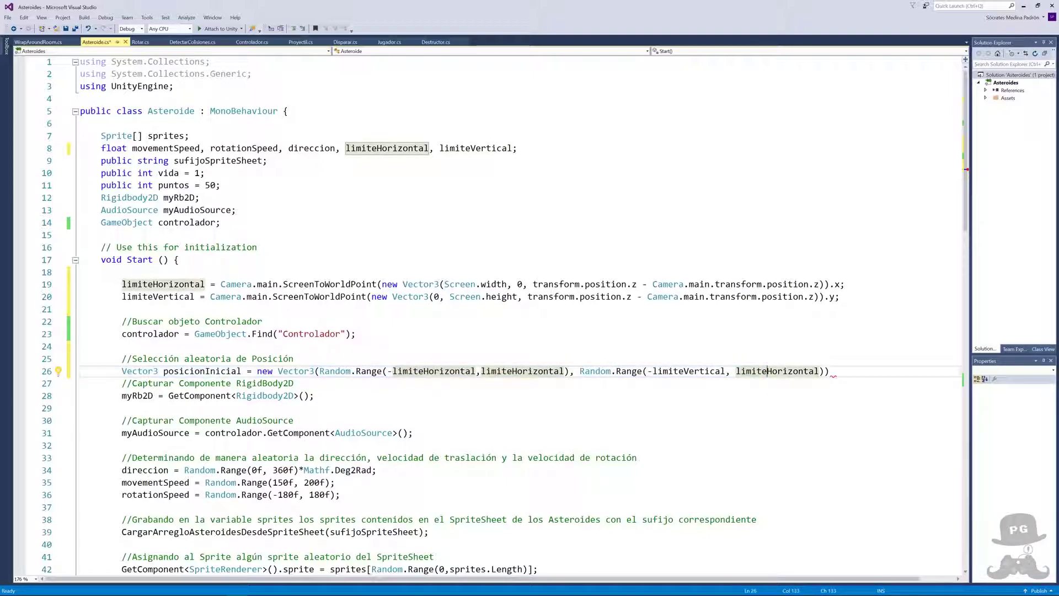
pyautogui.moveTo(767, 371); pyautogui.dragTo(820, 371)
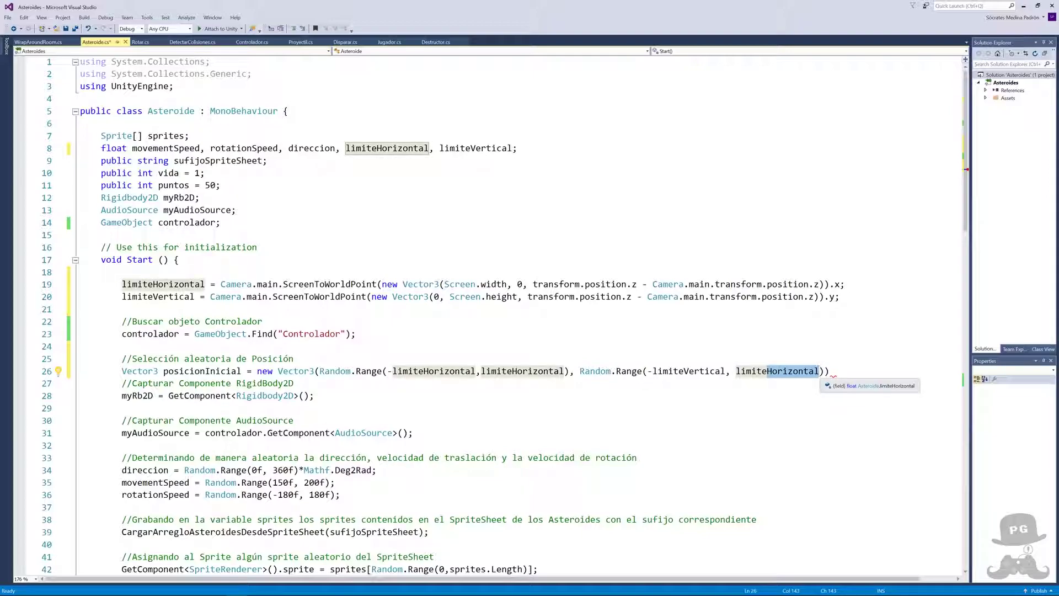
pyautogui.write('Vertic')
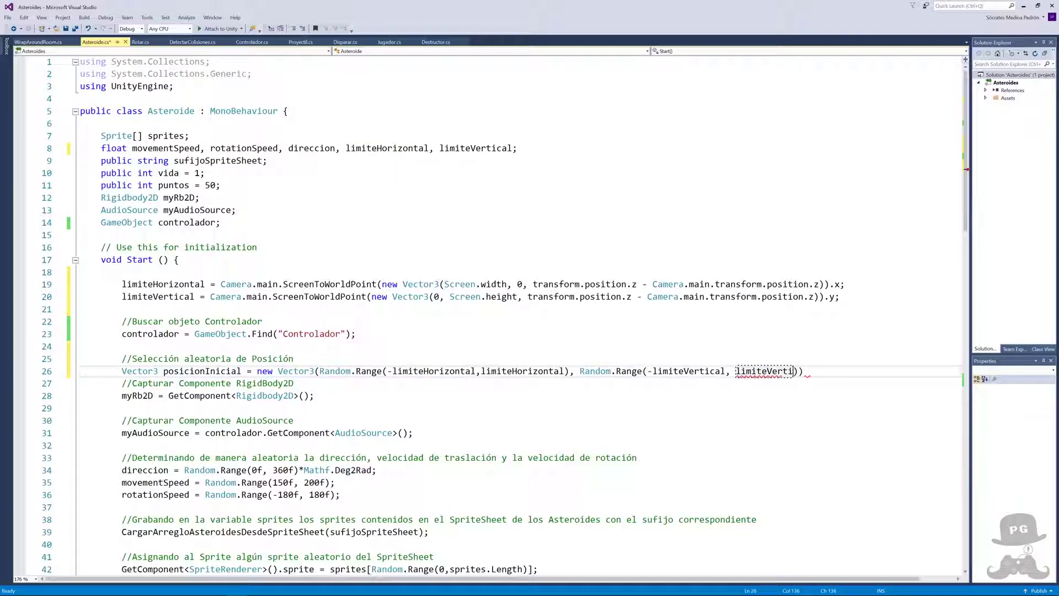
pyautogui.write('al')
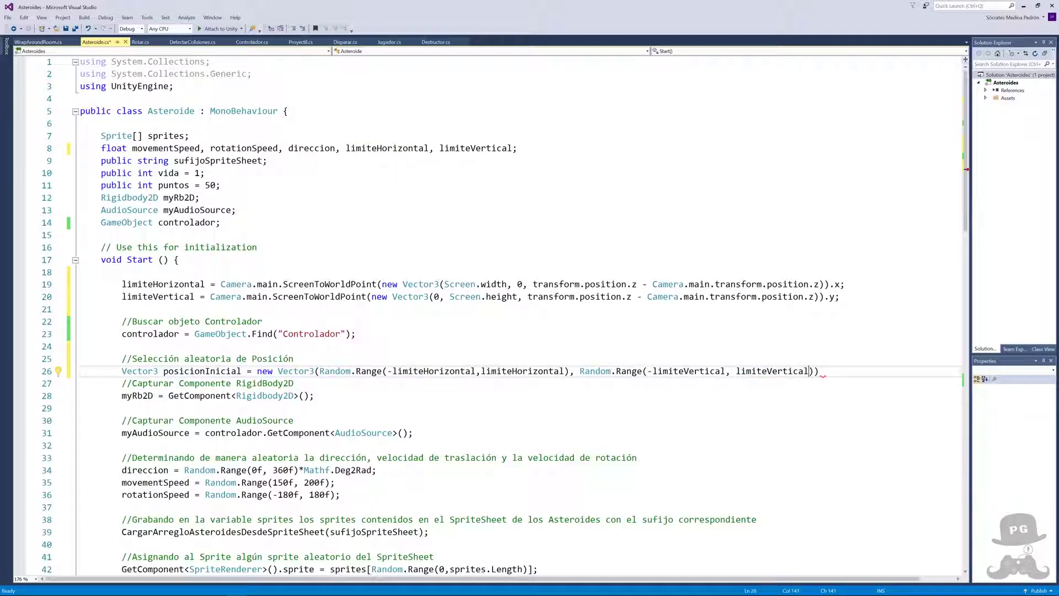
# - Add 0 as the z value, end the statement with a semicolon, and start a new line
pyautogui.press('Right')
pyautogui.write(', ')
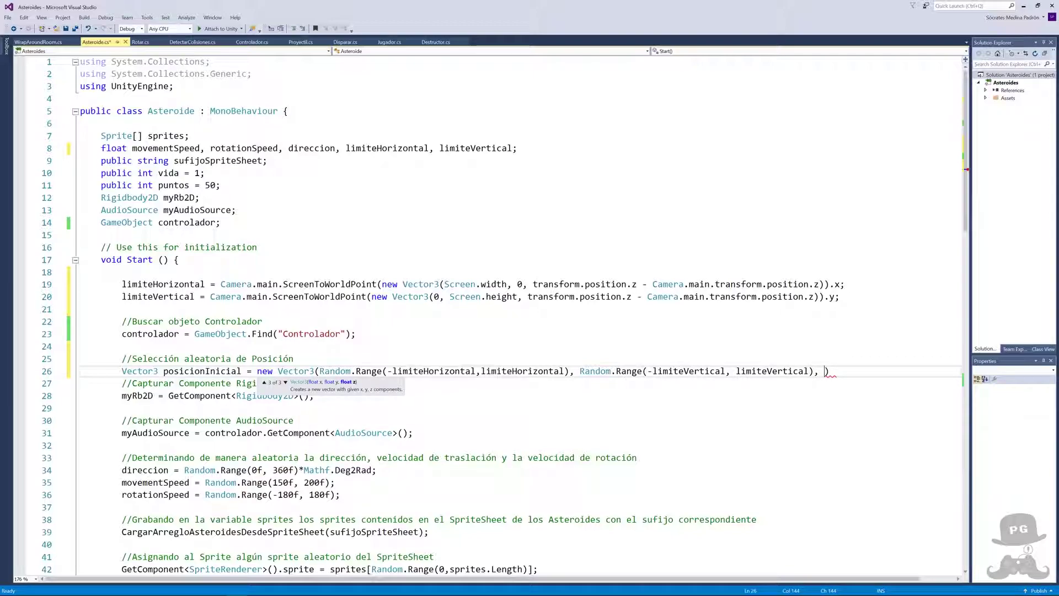
pyautogui.write('0')
pyautogui.press('Right')
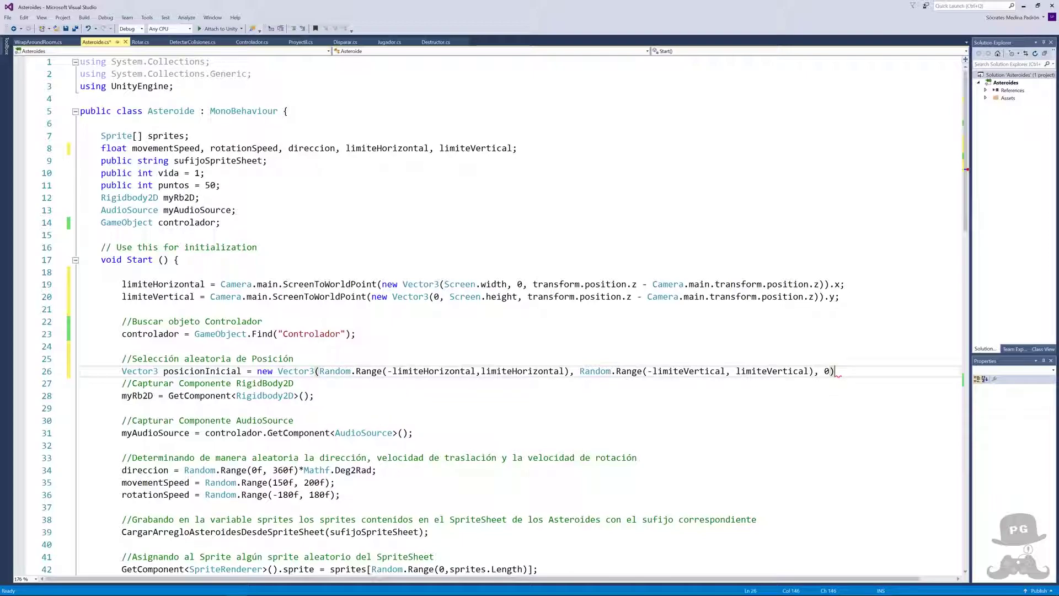
pyautogui.write(';')
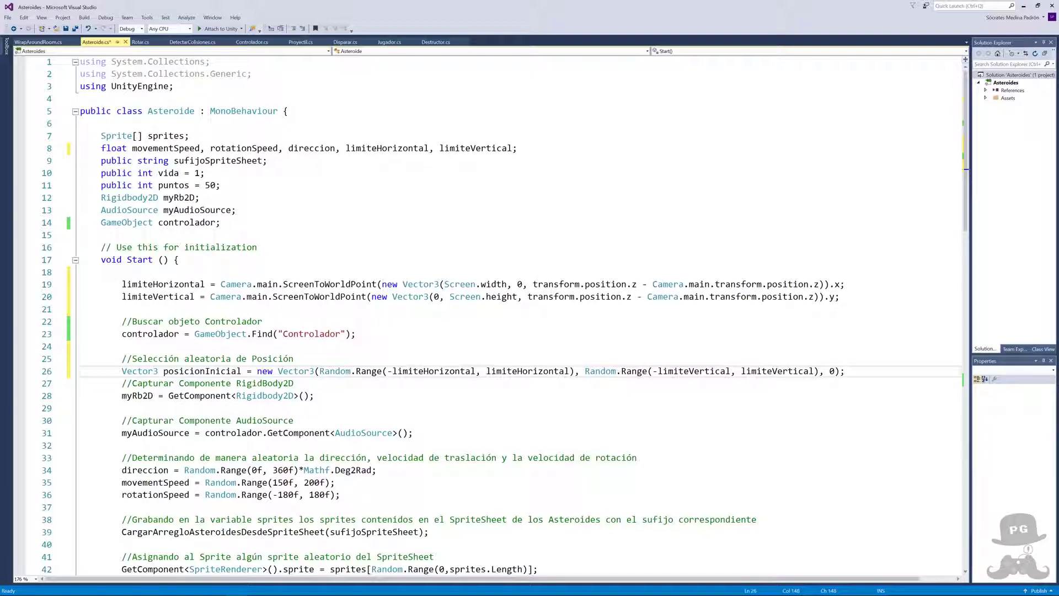
pyautogui.press('Return')
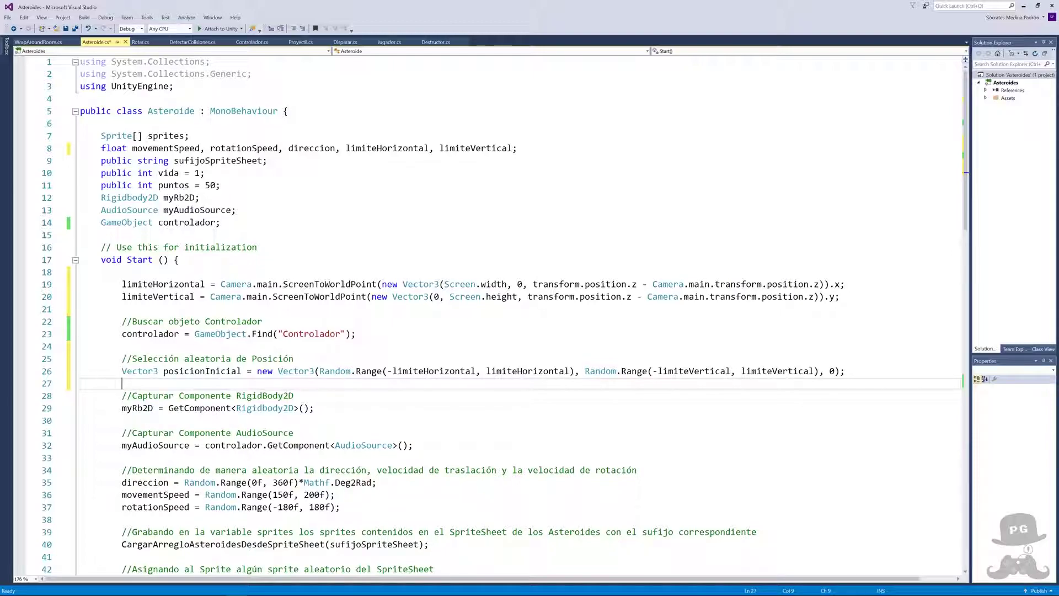
# - Add the line transform.position = posicionInicial; below the random position line in Start
pyautogui.write('tr')
pyautogui.press('Tab')
pyautogui.write('.po')
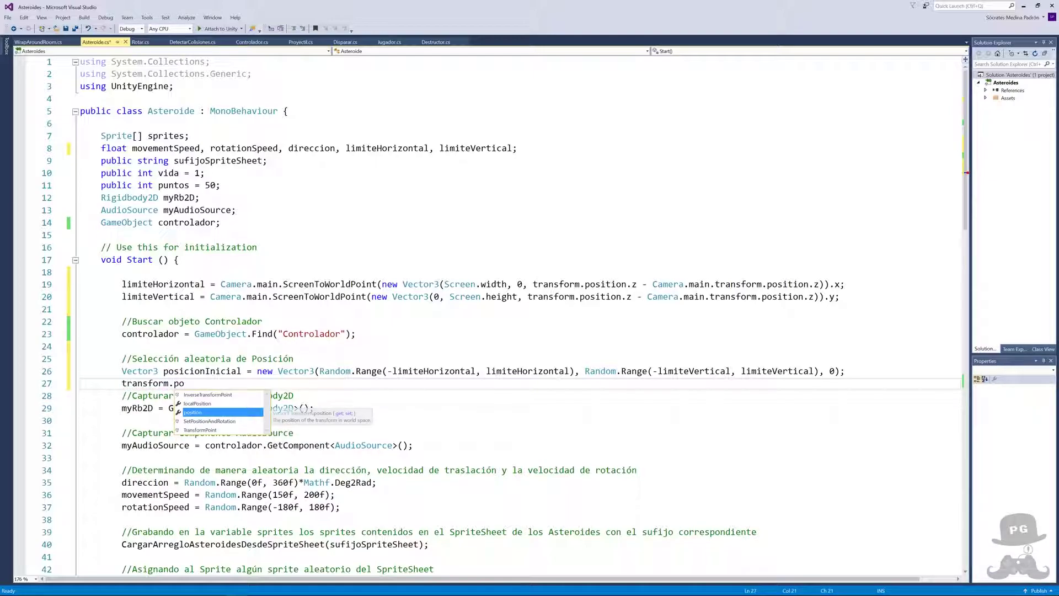
pyautogui.press('Tab')
pyautogui.write('= ')
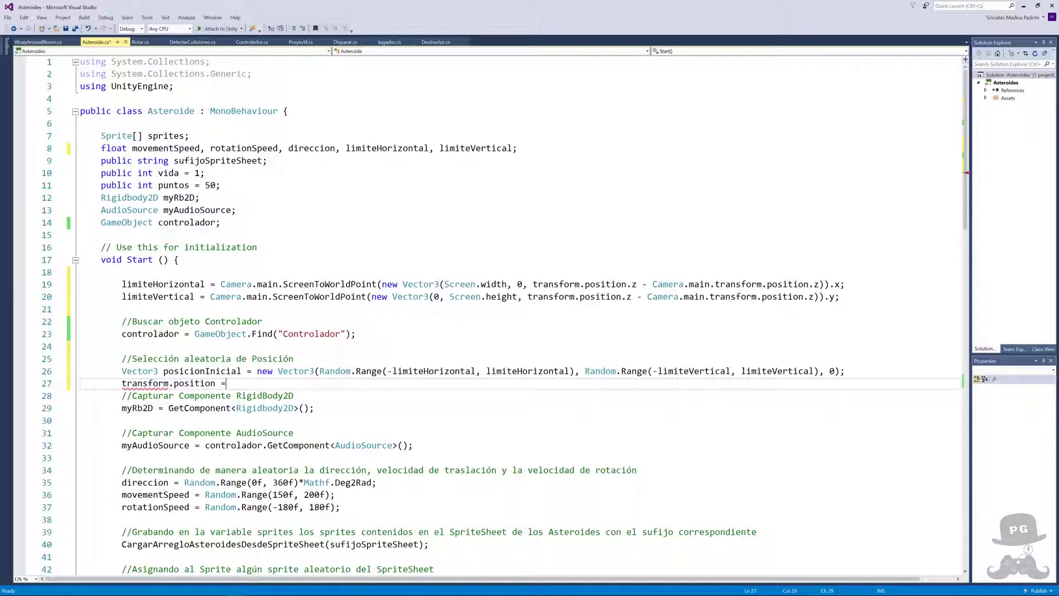
pyautogui.write('Pos')
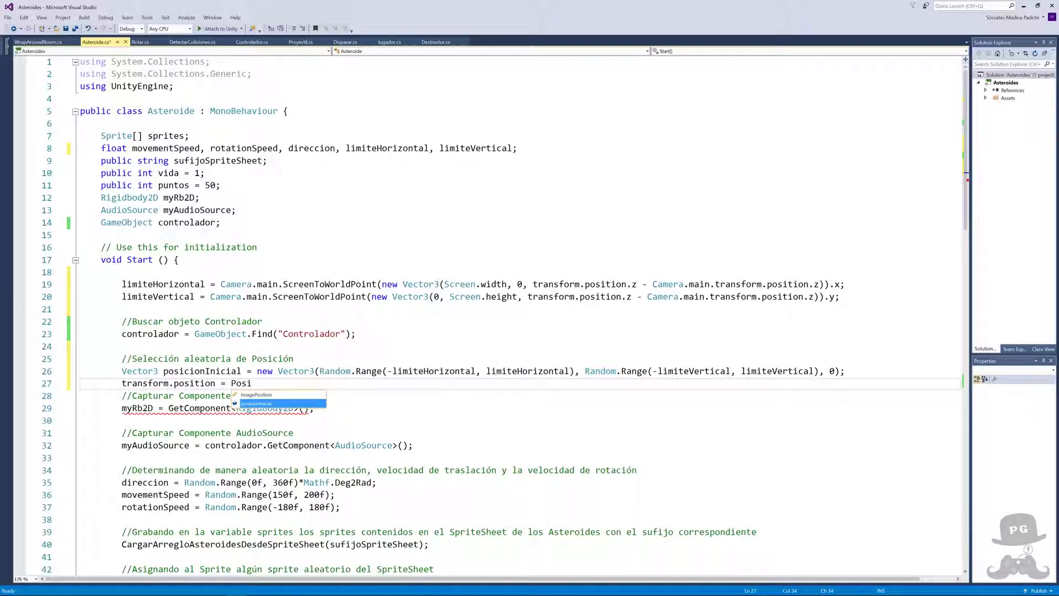
pyautogui.write('i')
pyautogui.press('Tab')
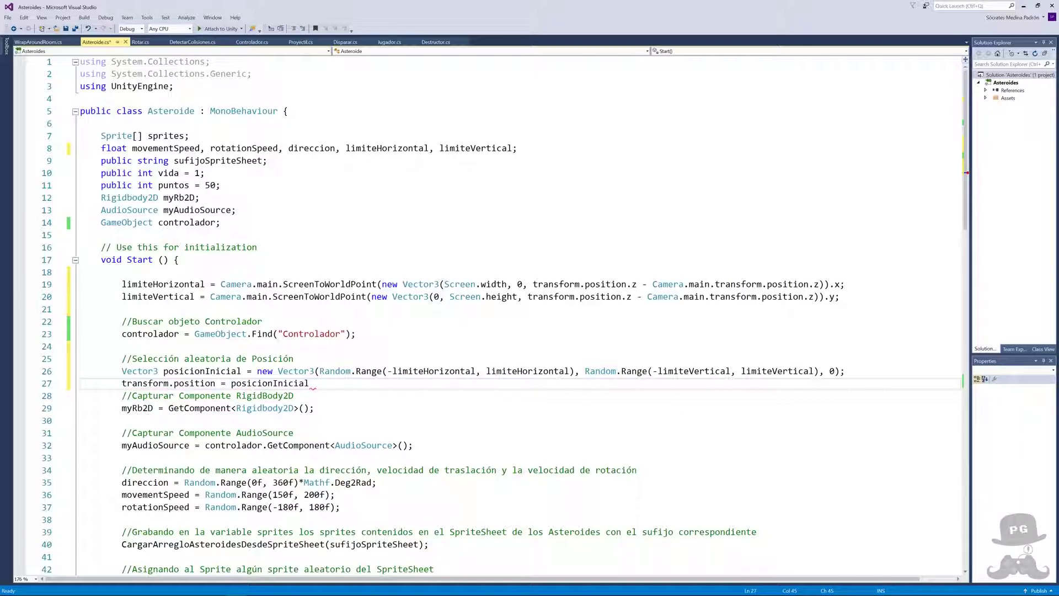
pyautogui.write(';')
pyautogui.press('Return')
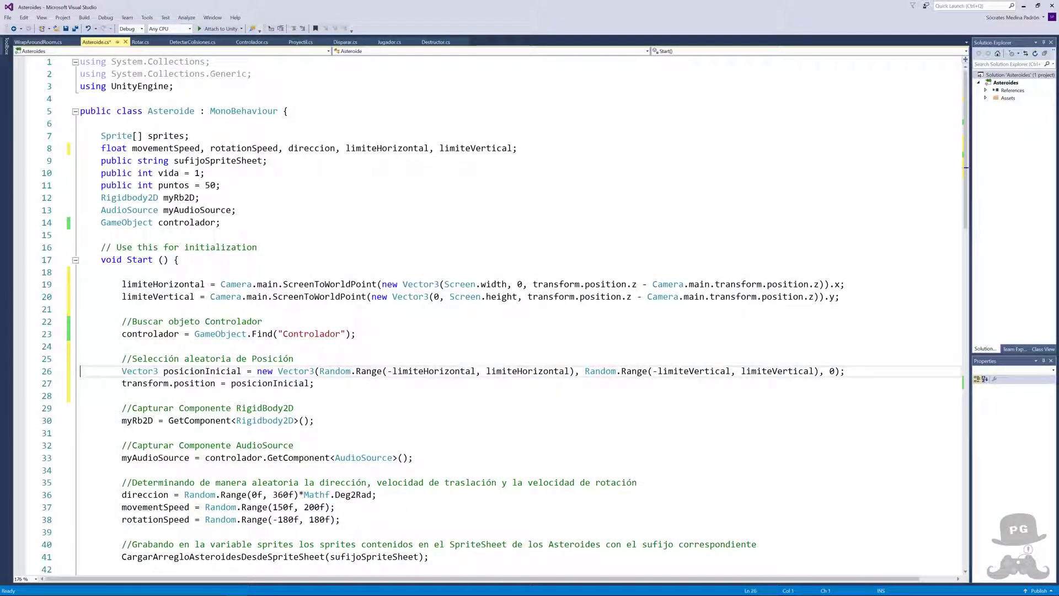
# - Review the posicionInicial line's limiteVertical and limiteHorizontal ranges and the transform.position assignment
pyautogui.click(74, 376)
pyautogui.click(73, 375)
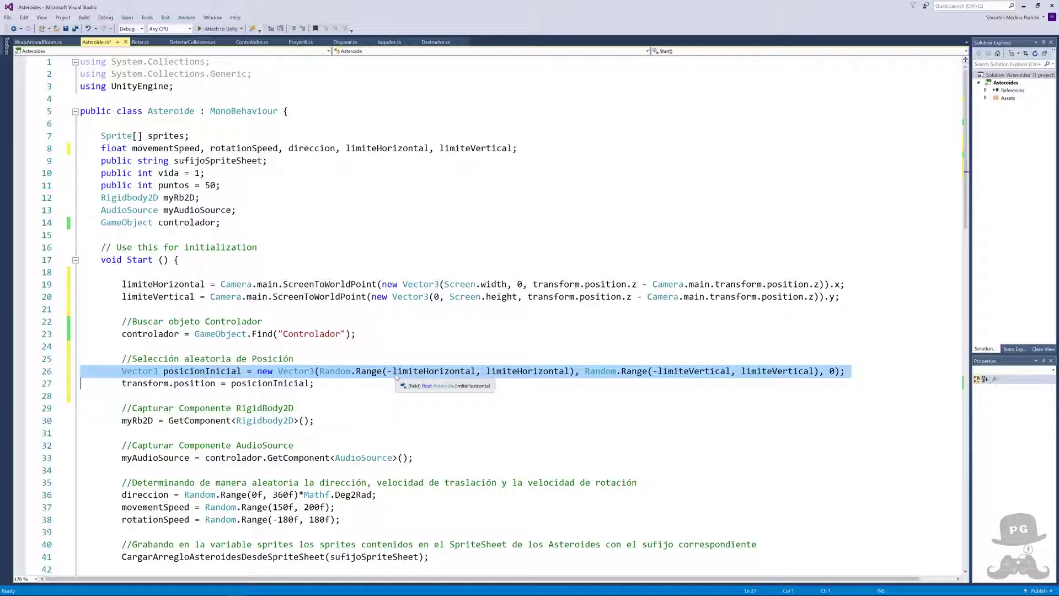
pyautogui.doubleClick(788, 373)
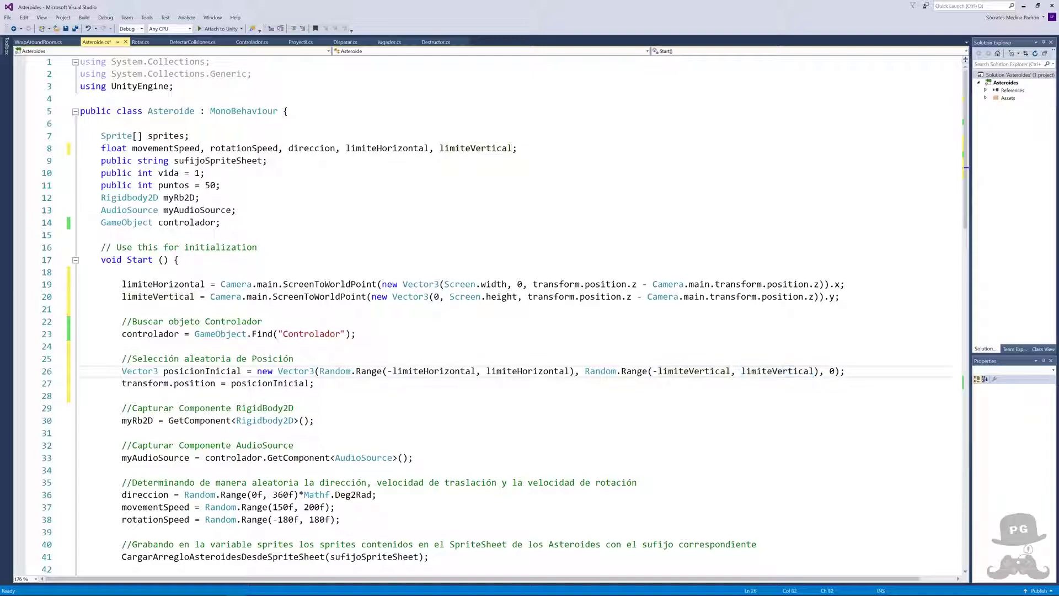
pyautogui.doubleClick(505, 372)
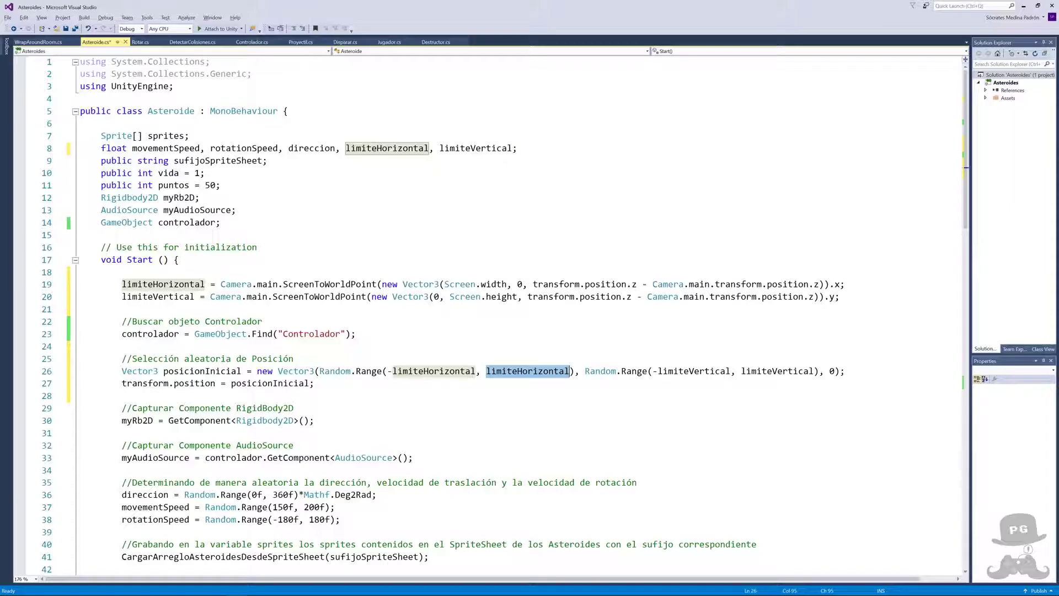
pyautogui.tripleClick(182, 373)
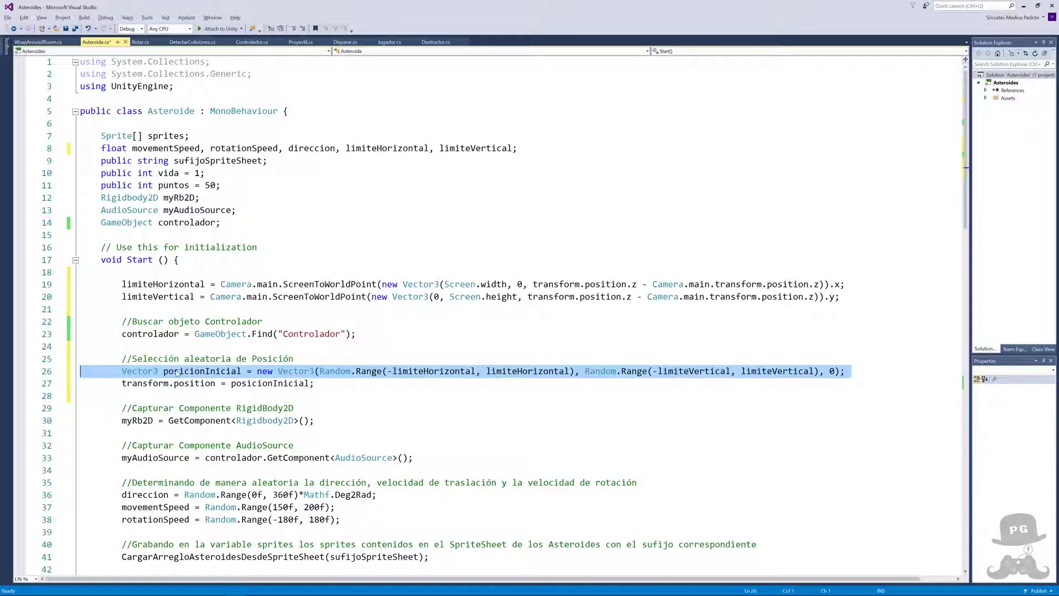
pyautogui.click(257, 383)
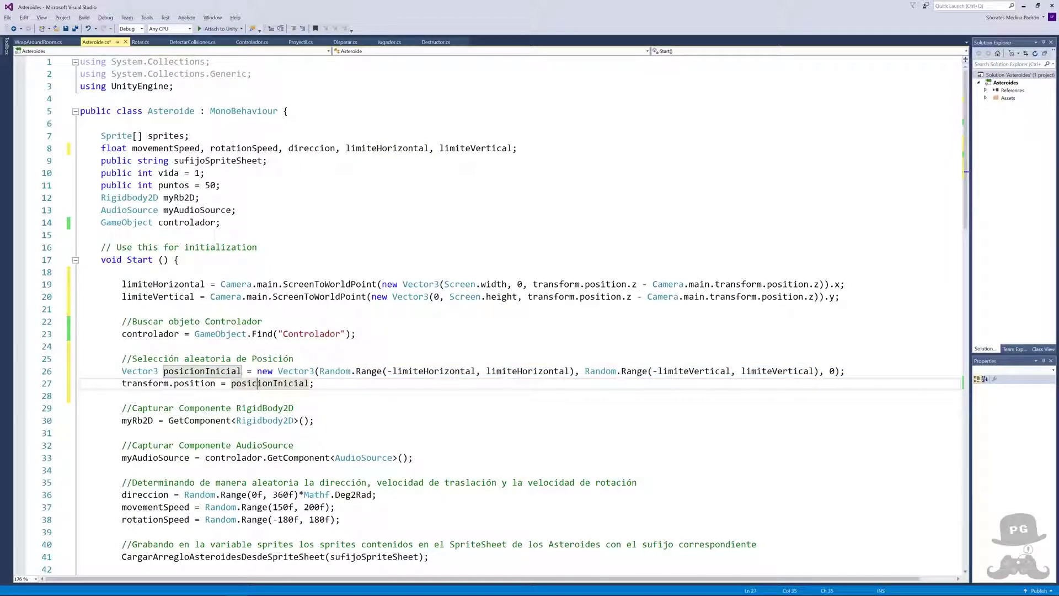
pyautogui.moveTo(122, 383); pyautogui.dragTo(215, 383)
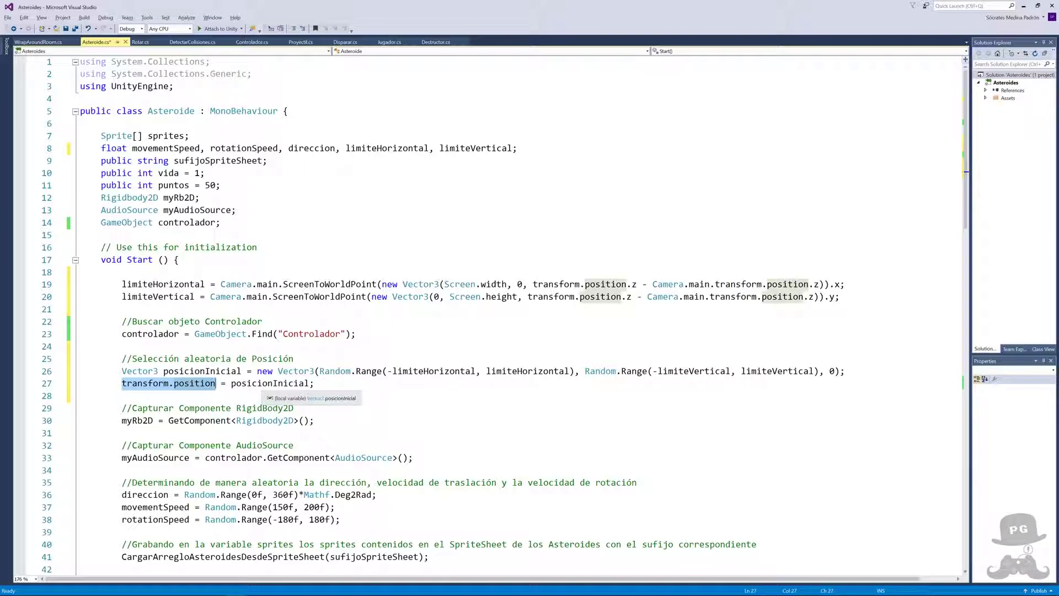
pyautogui.click(130, 260)
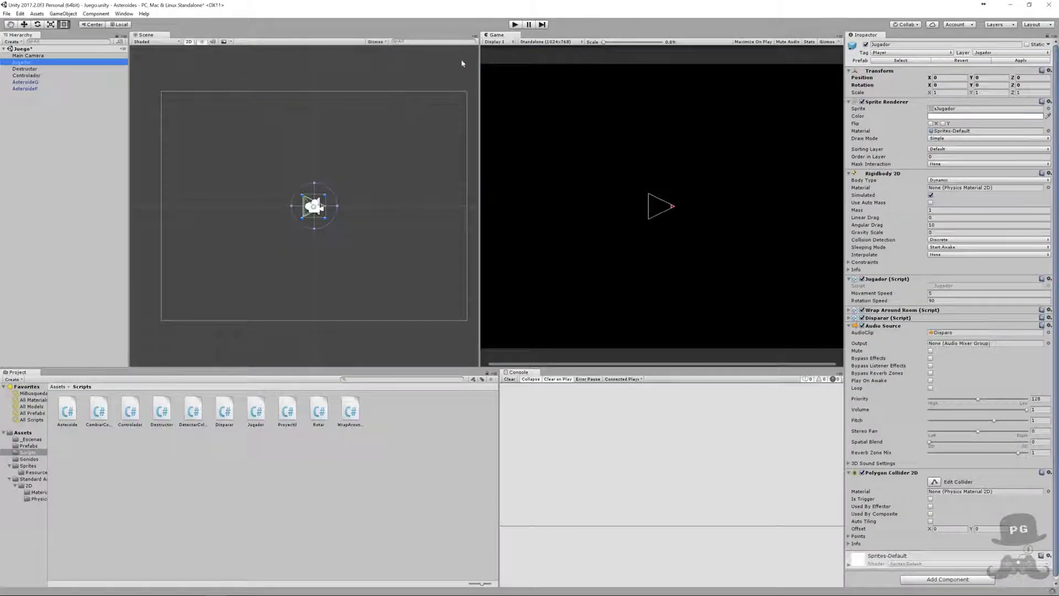
# - With AsteroideP selected, run and stop the game repeatedly to watch asteroids spawn at random positions
pyautogui.click(24, 88)
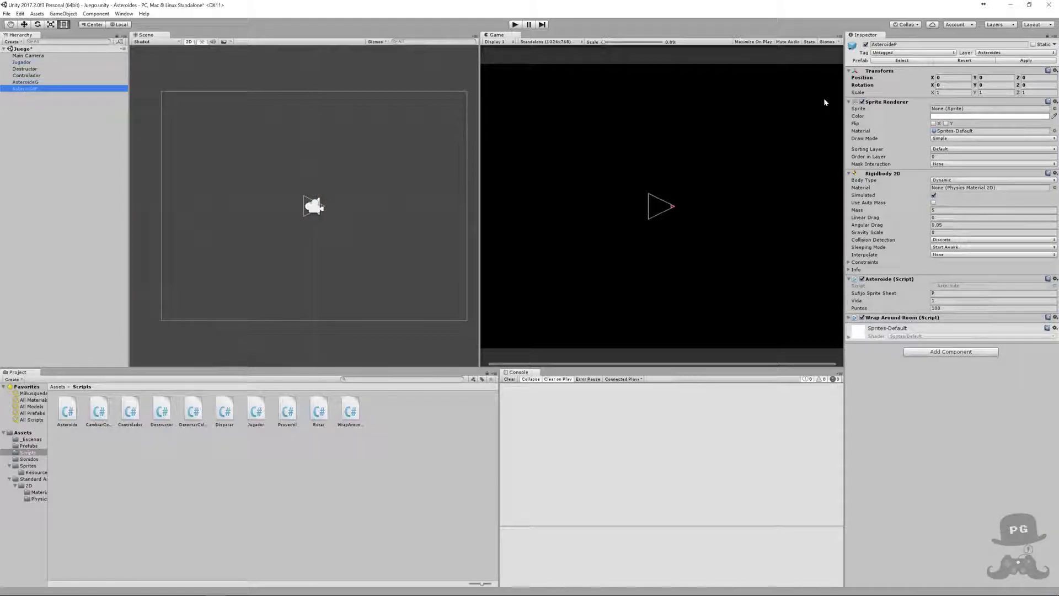
pyautogui.click(515, 24)
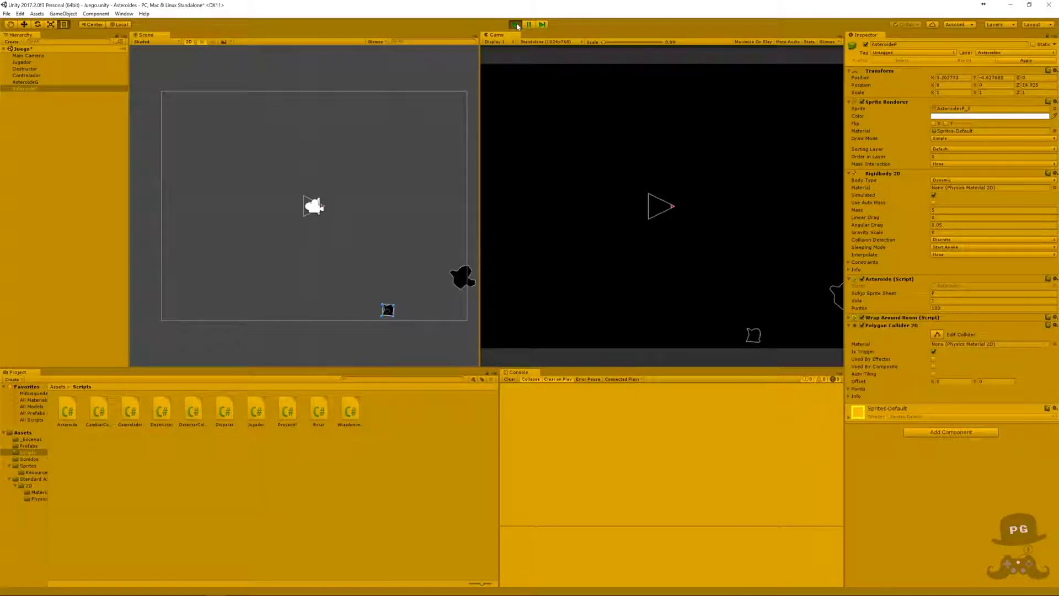
pyautogui.click(515, 24)
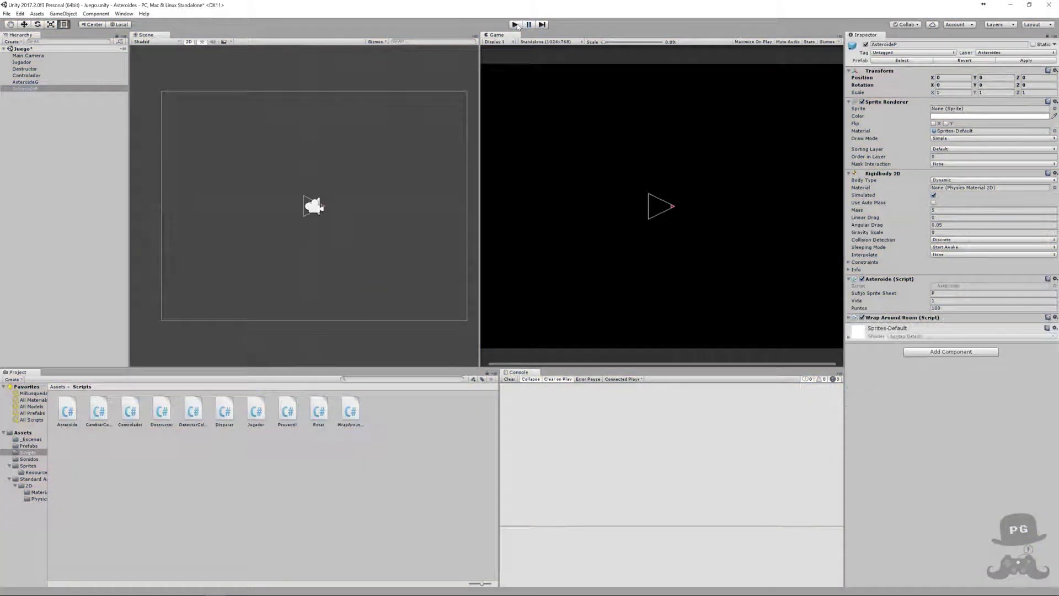
pyautogui.click(516, 24)
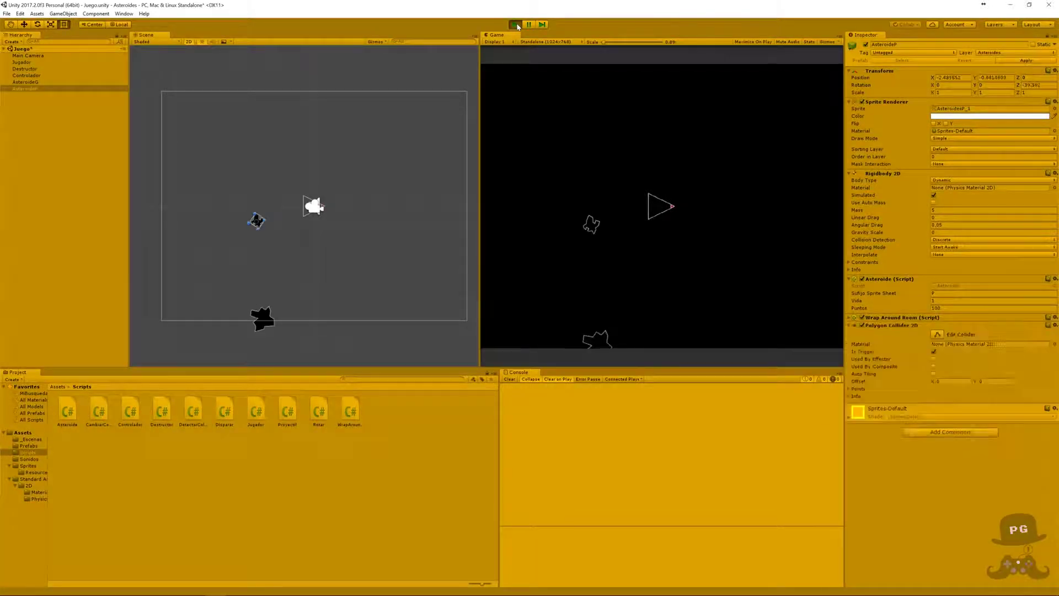
pyautogui.click(516, 25)
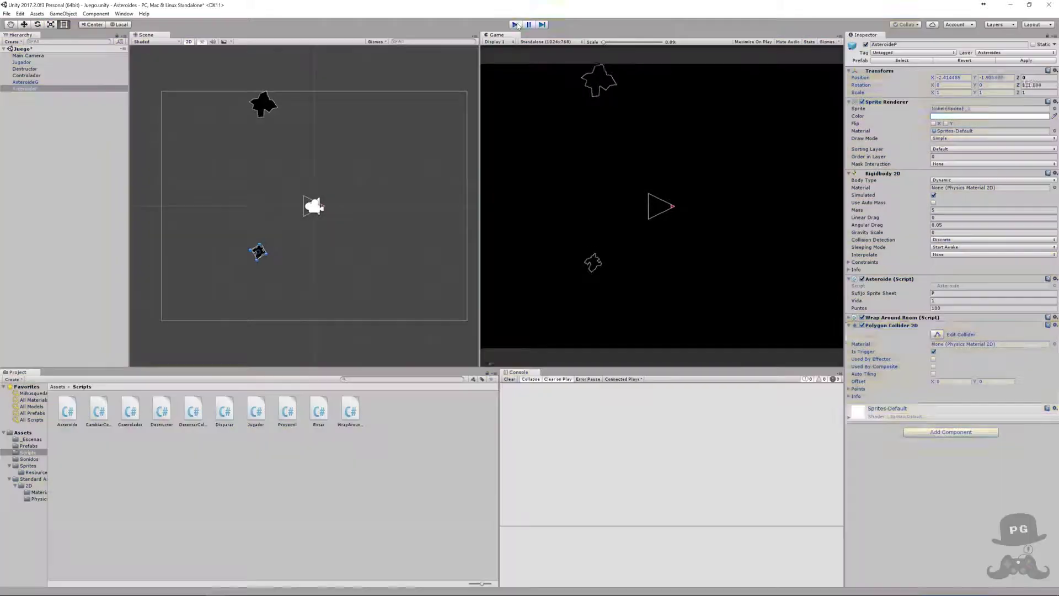
pyautogui.click(516, 25)
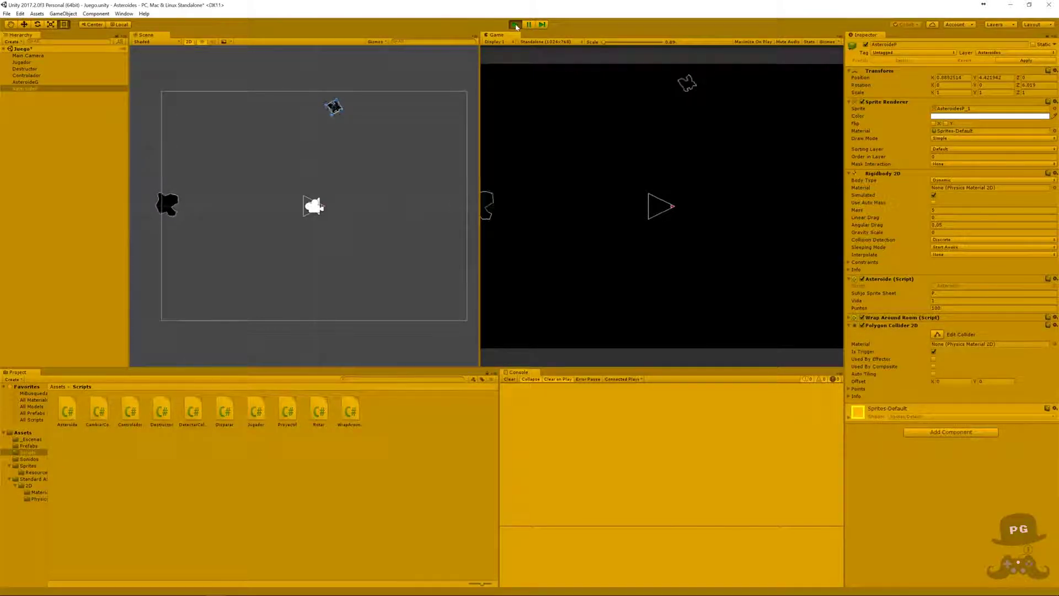
pyautogui.click(516, 25)
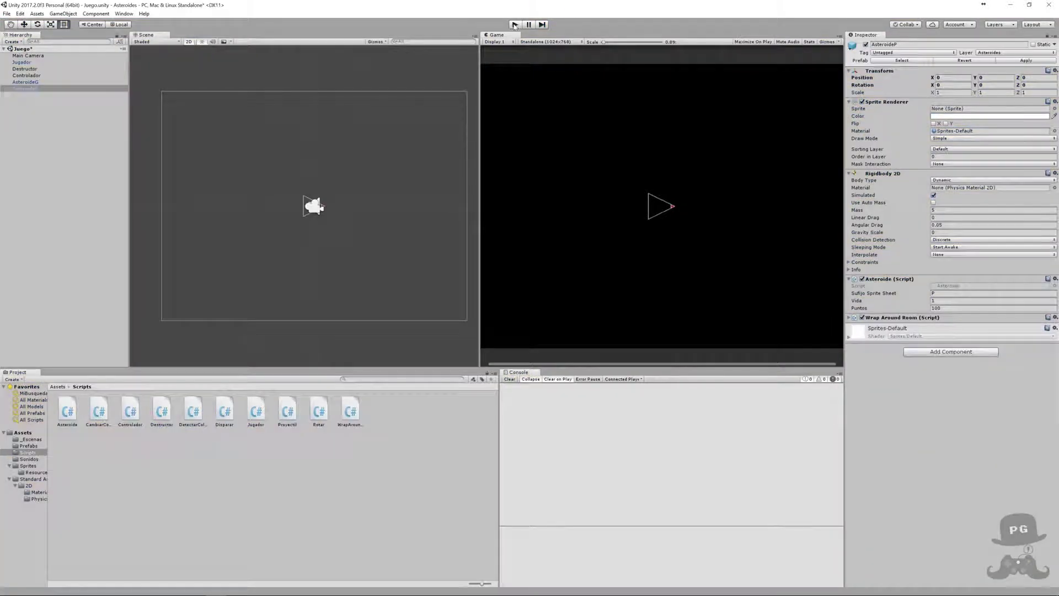
pyautogui.click(514, 25)
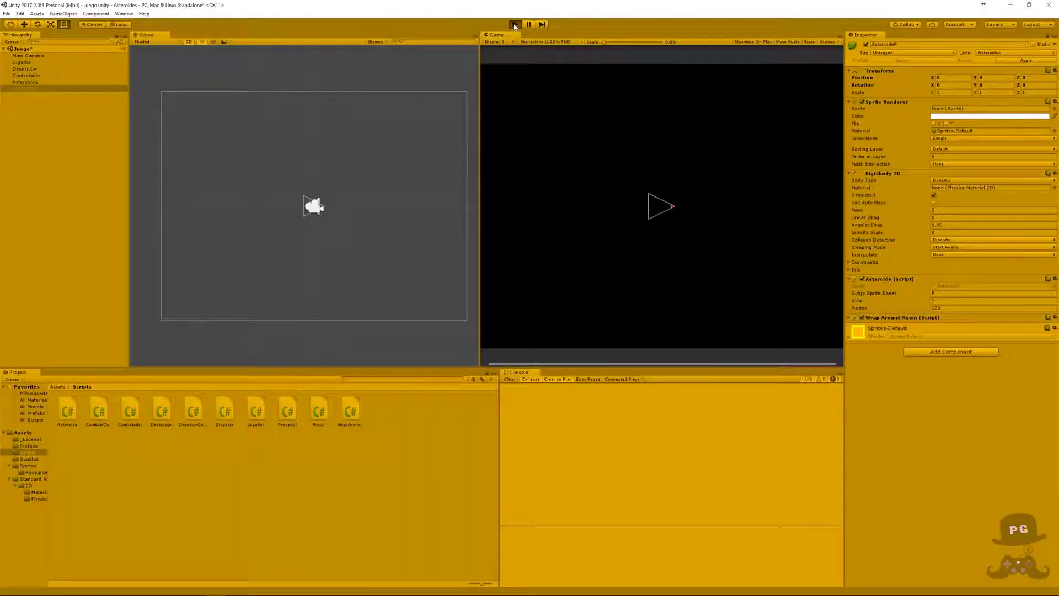
pyautogui.click(515, 25)
pyautogui.click(515, 25)
pyautogui.click(514, 25)
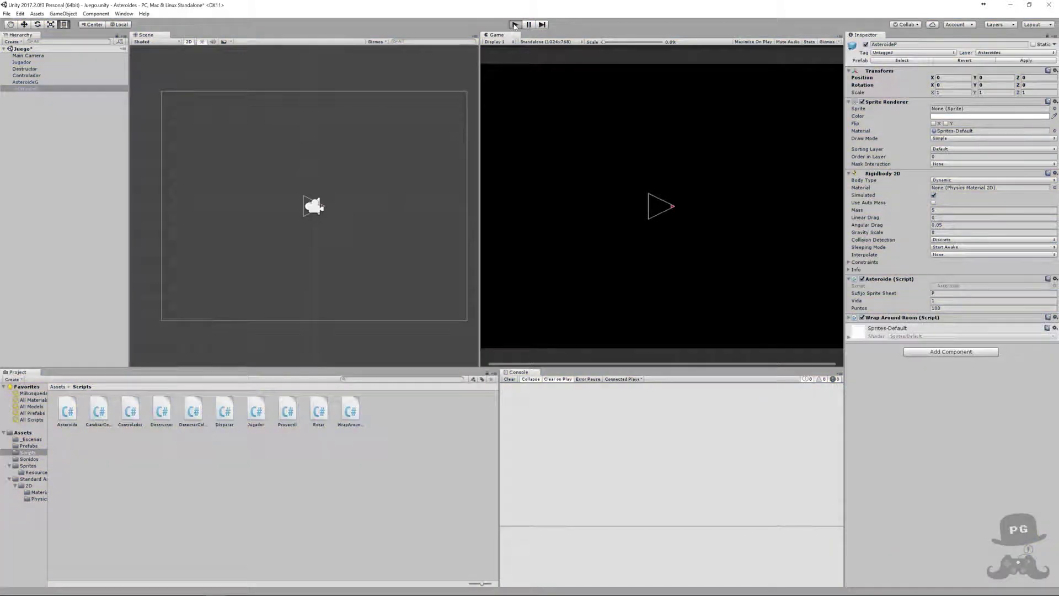
pyautogui.click(515, 25)
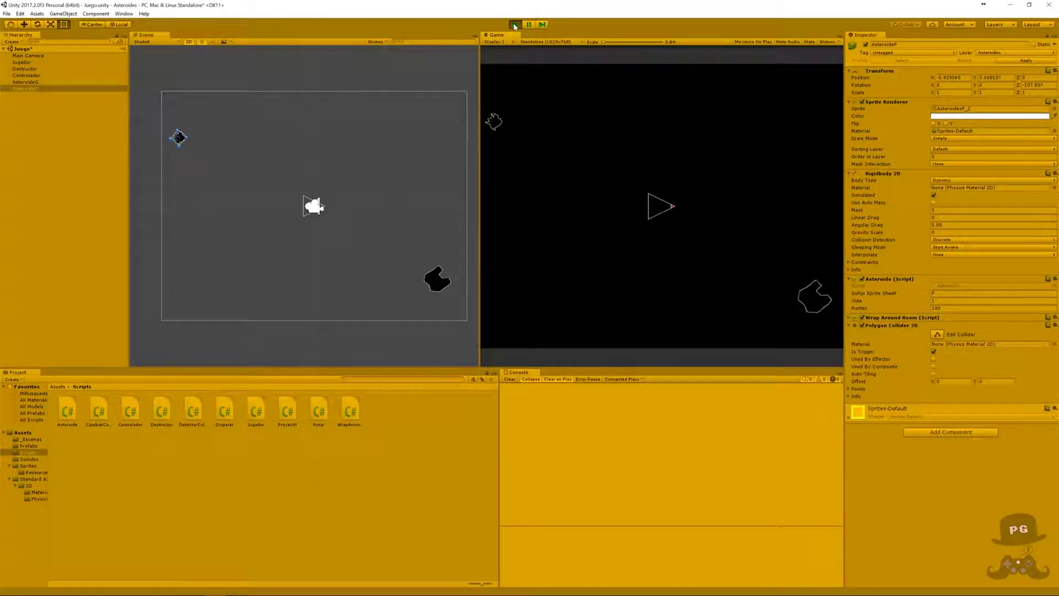
pyautogui.click(514, 25)
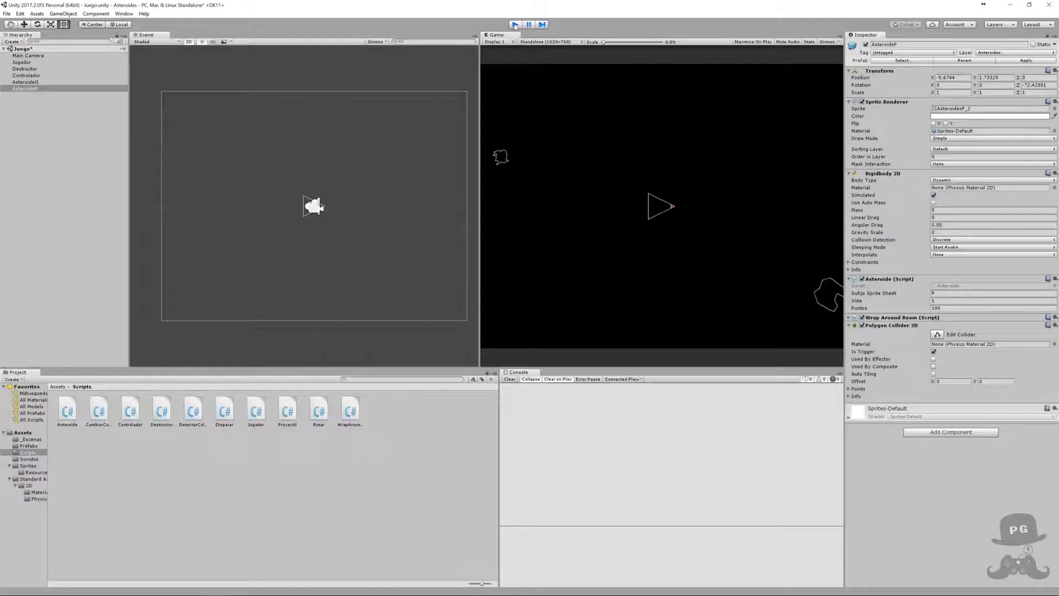
pyautogui.click(515, 25)
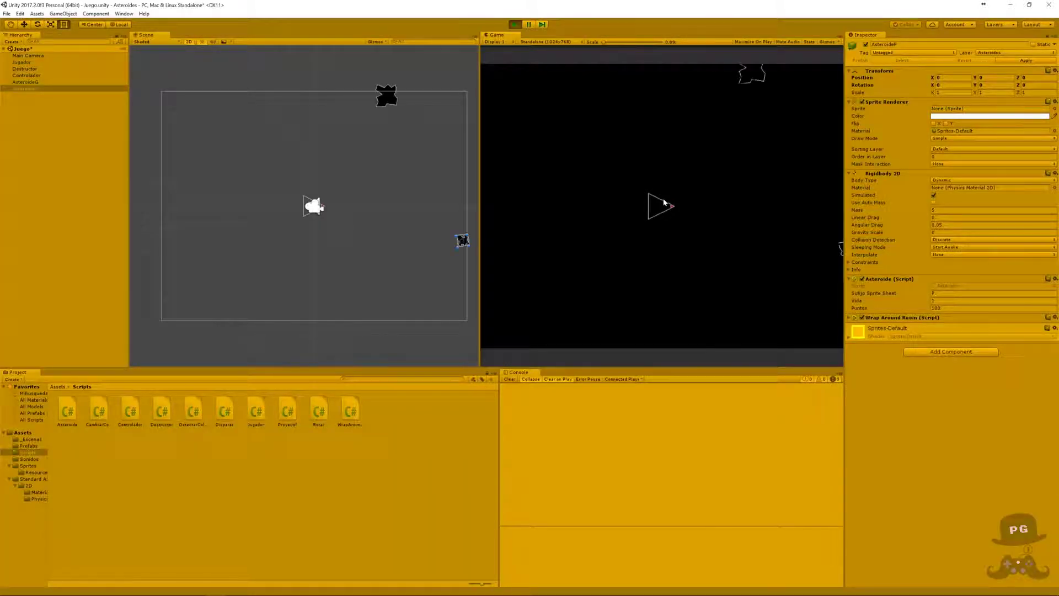
pyautogui.click(514, 25)
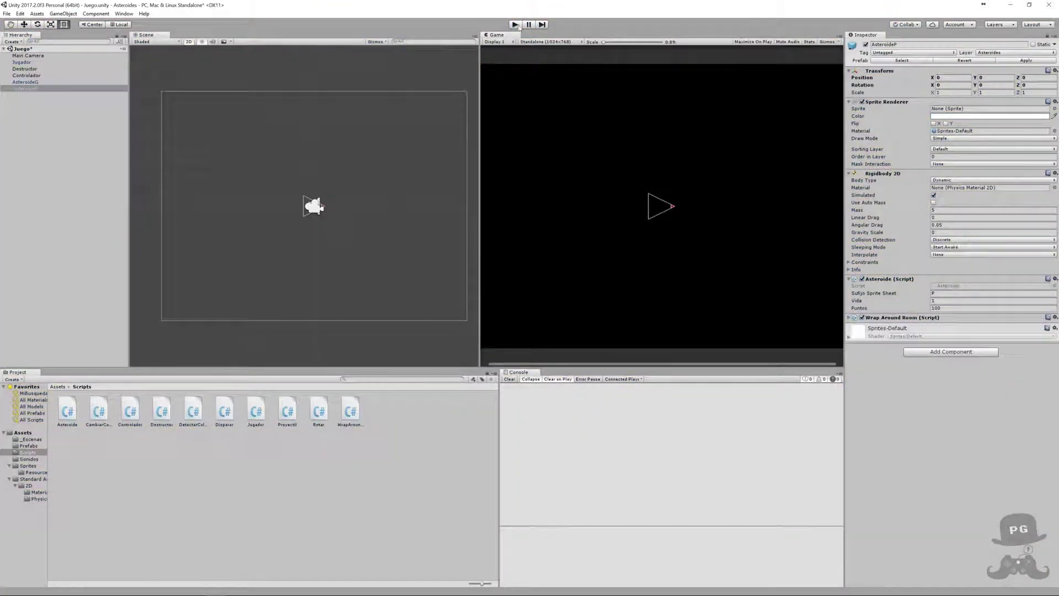
pyautogui.click(514, 24)
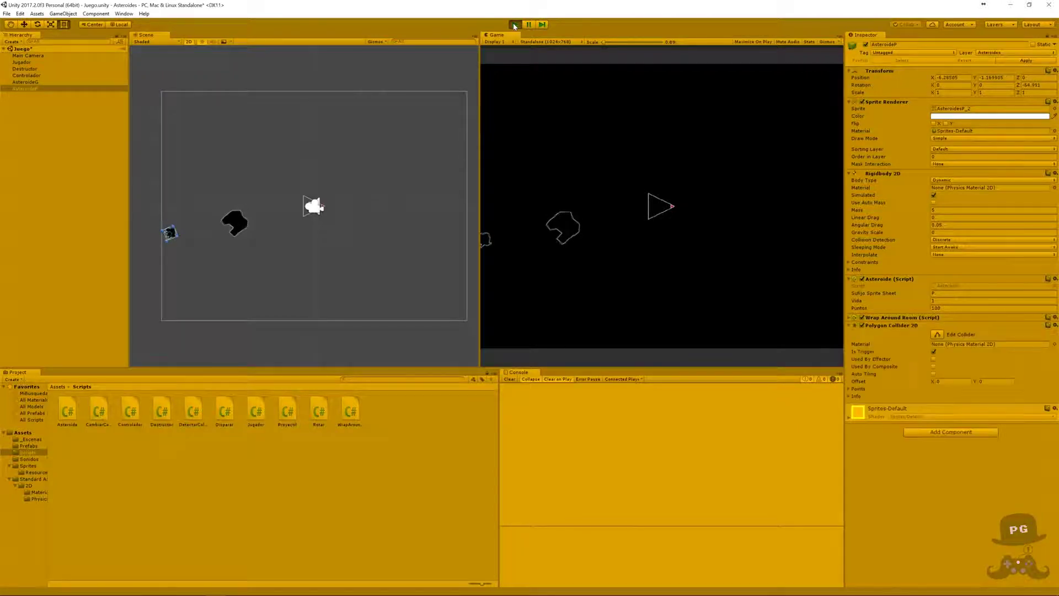
pyautogui.click(514, 24)
pyautogui.click(514, 25)
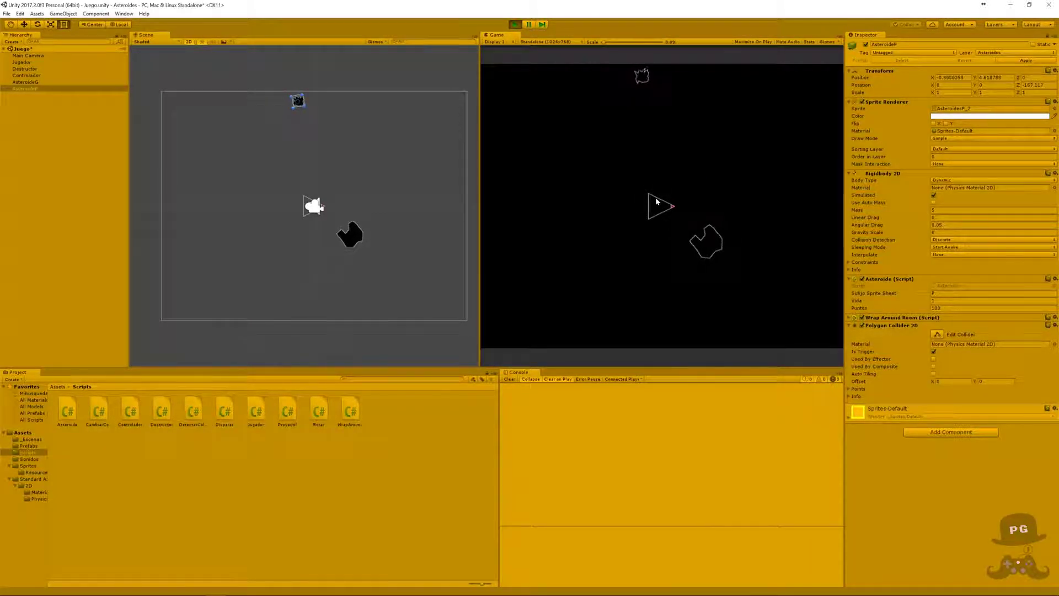
pyautogui.click(515, 25)
pyautogui.click(515, 26)
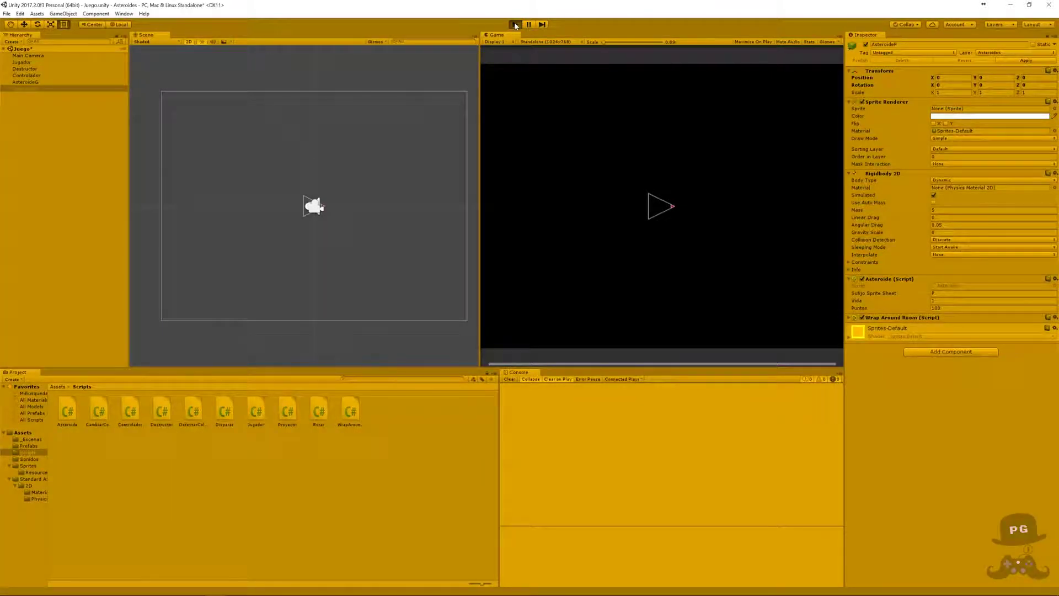
pyautogui.click(515, 25)
# - Insert an empty Vector3.Distance() call on a new line 27 after the posicionInicial calculation
pyautogui.hotkey('alt', 'Tab')
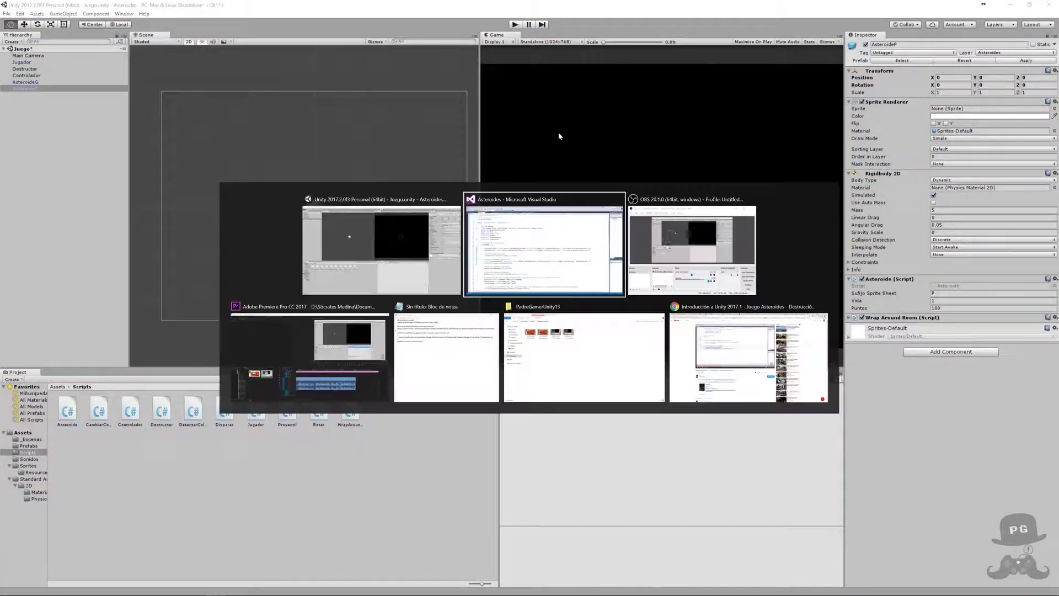
pyautogui.click(313, 383)
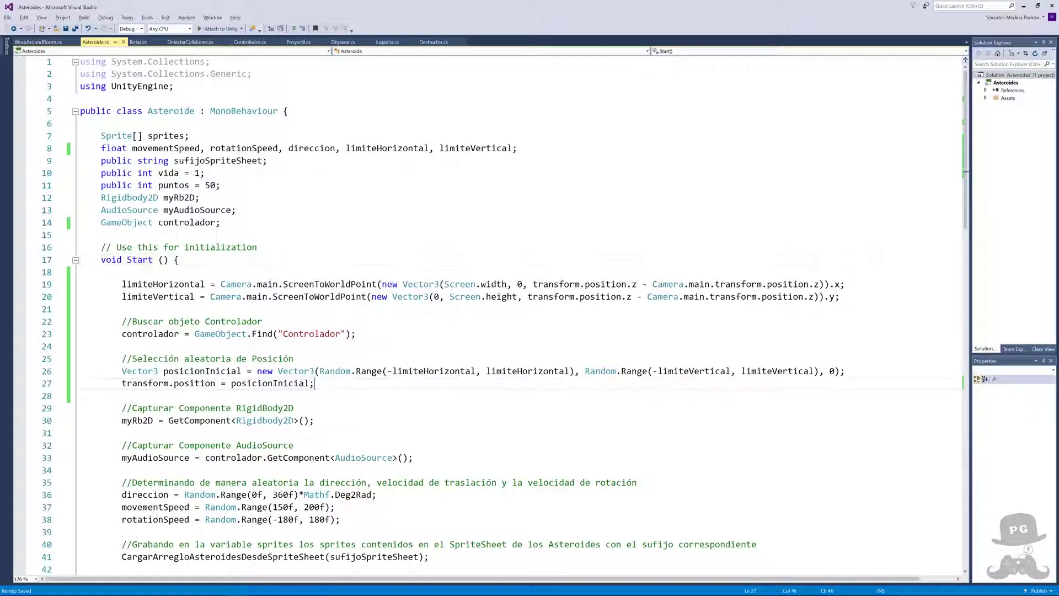
pyautogui.click(844, 371)
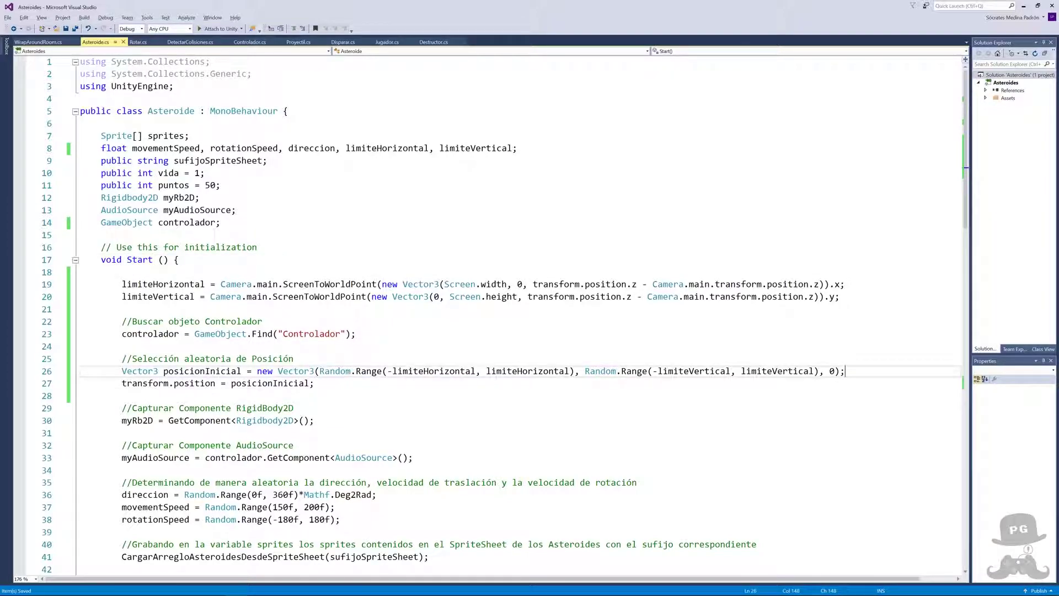
pyautogui.press('Return')
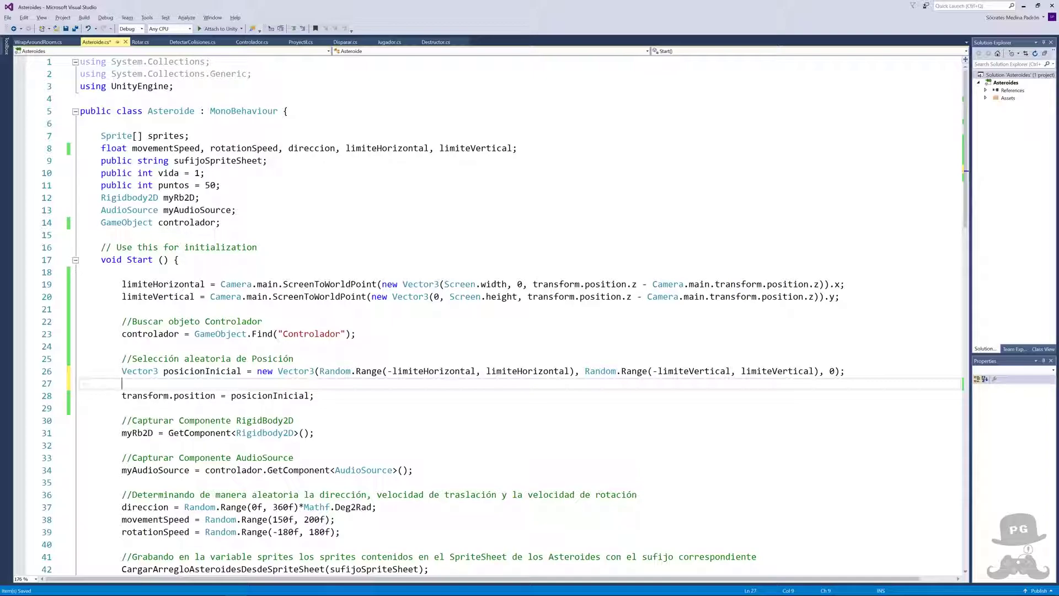
pyautogui.write('Vec')
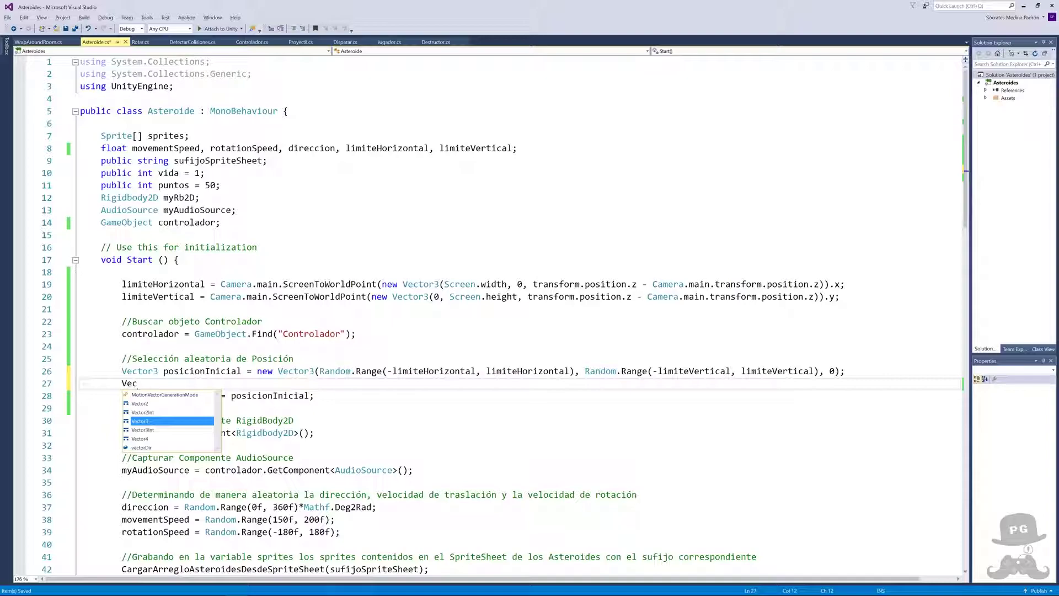
pyautogui.write('tor')
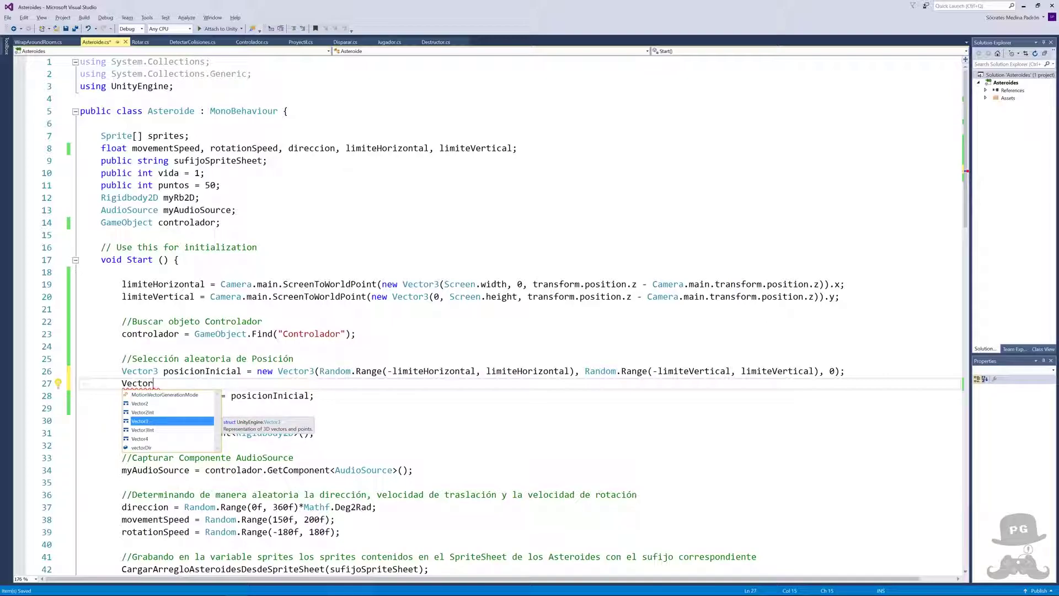
pyautogui.write('3')
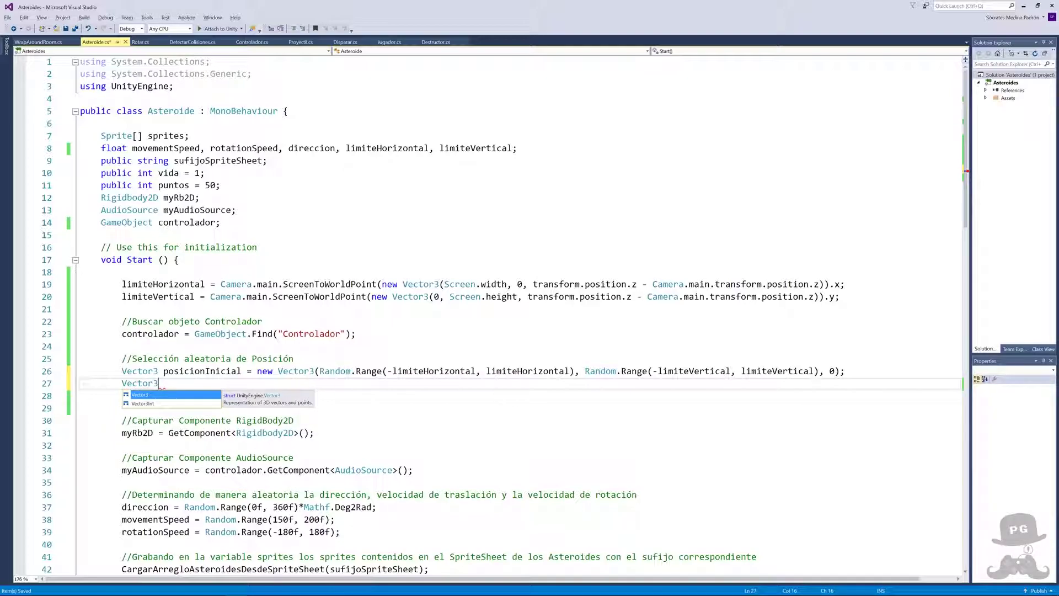
pyautogui.write('.D')
pyautogui.press('Tab')
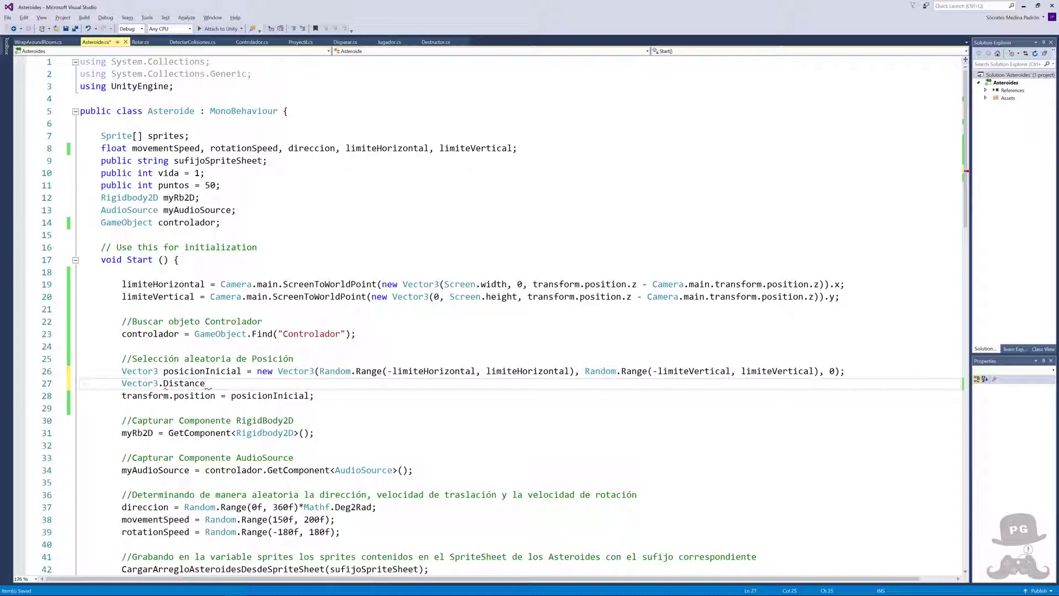
pyautogui.write('(')
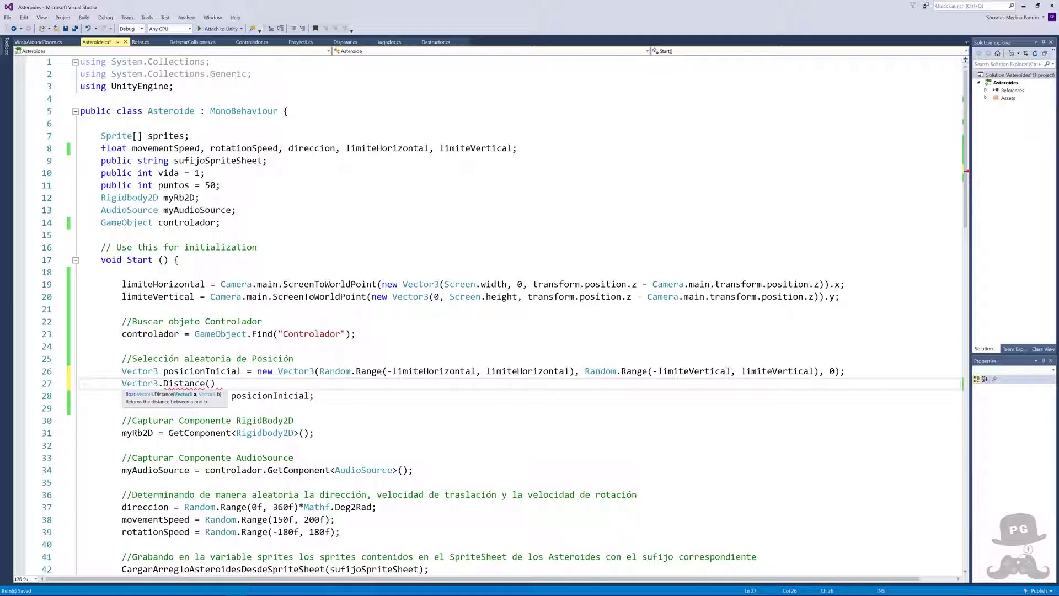
pyautogui.press('Left')
pyautogui.press('Up')
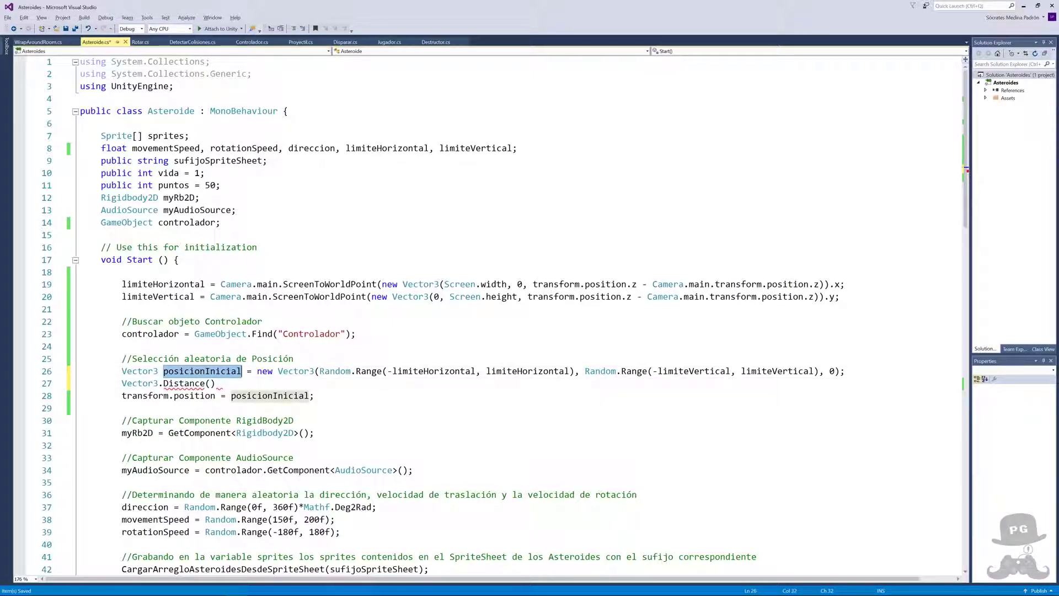
pyautogui.press('Down')
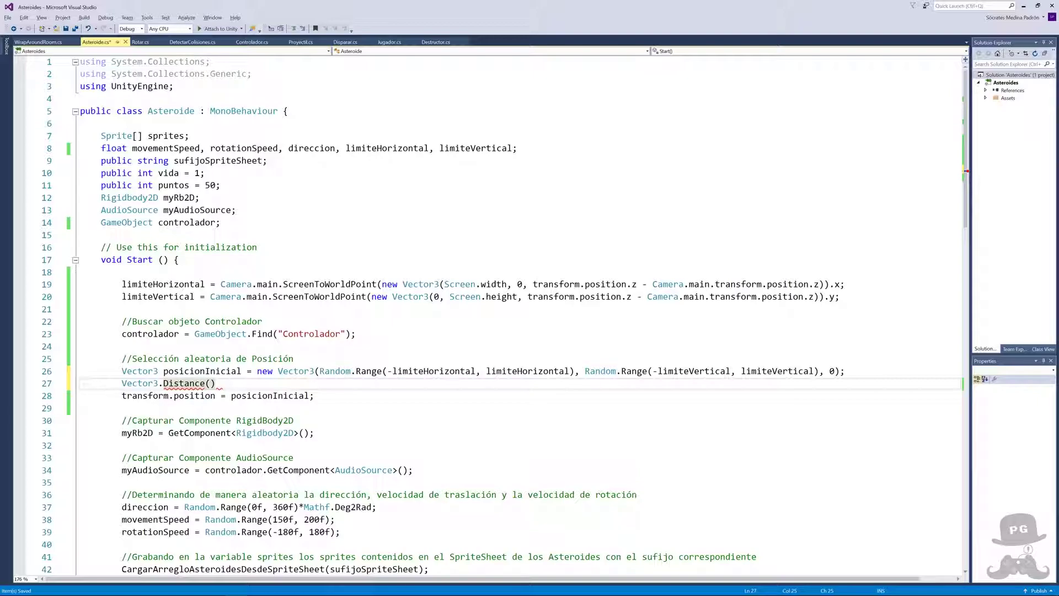
pyautogui.click(215, 222)
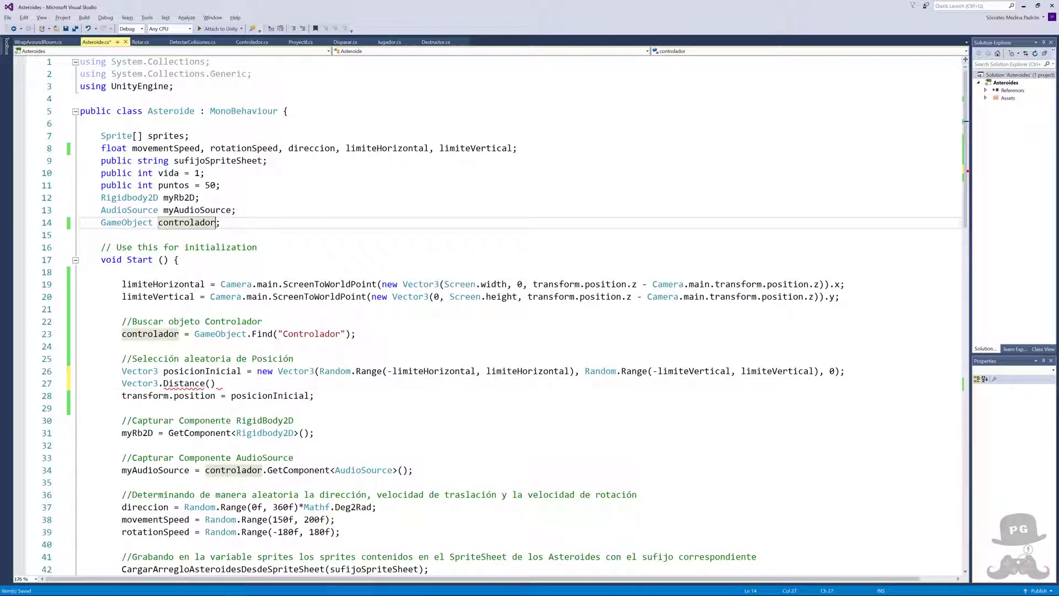
# - Declare a jugador GameObject field next to controlador on line 14
pyautogui.write(', jugado')
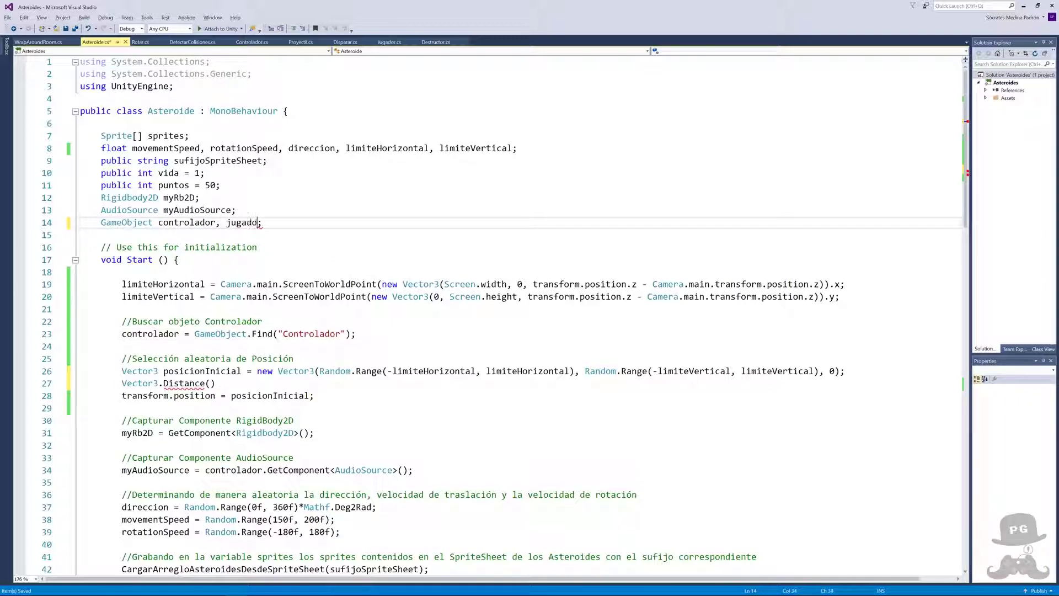
pyautogui.write('r')
pyautogui.click(127, 223)
pyautogui.doubleClick(128, 222)
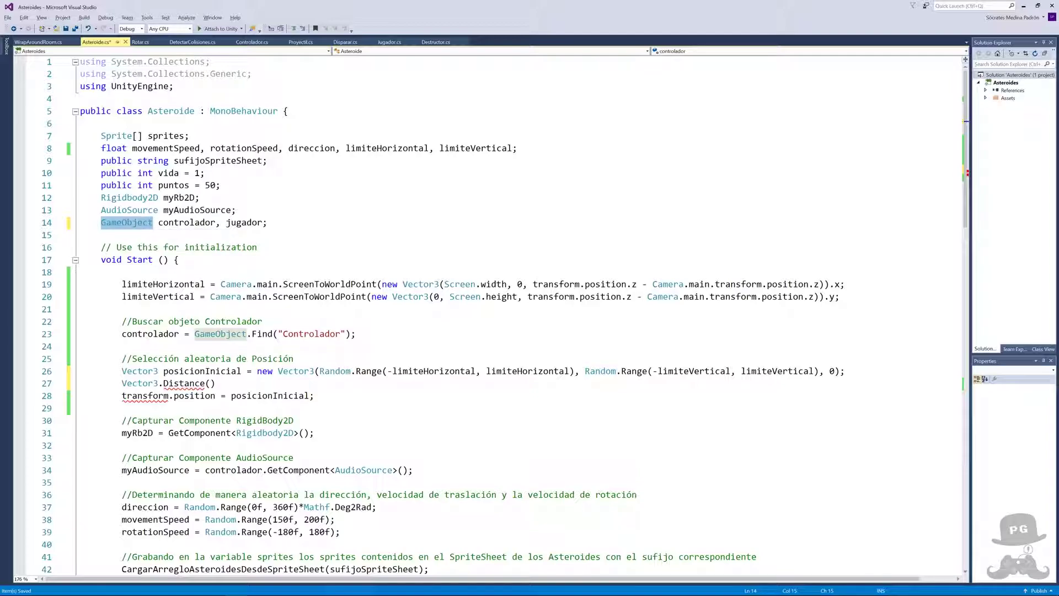
# - Add the comment '//Buscar objeto Jugador' with a blank line below the Controlador lookup
pyautogui.click(122, 346)
pyautogui.press('Return')
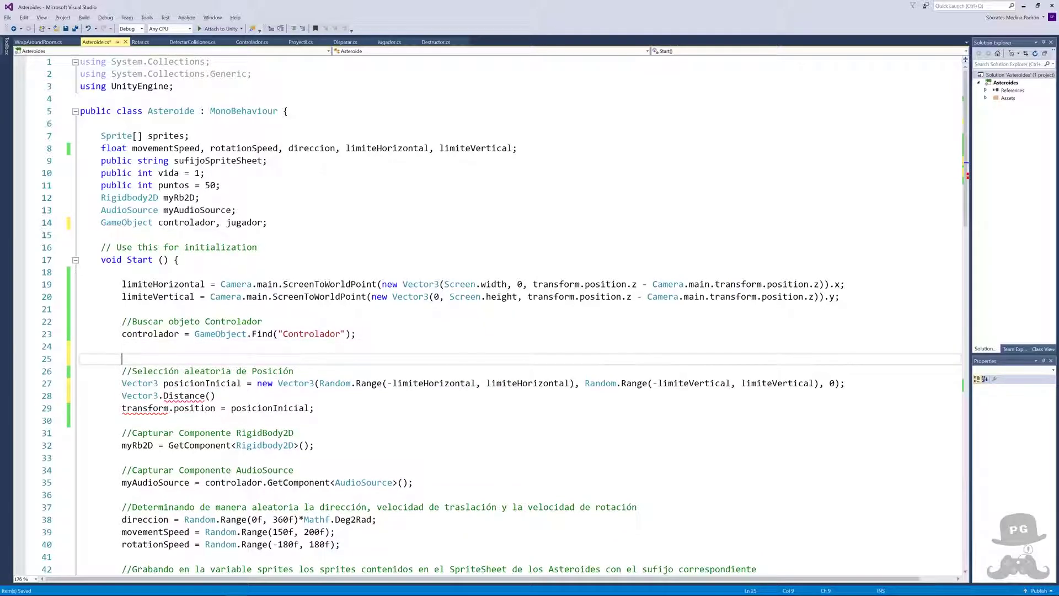
pyautogui.write('//')
pyautogui.write('Buscar')
pyautogui.write('objeto Jua')
pyautogui.write('gad')
pyautogui.press('BackSpace')
pyautogui.press('BackSpace')
pyautogui.press('BackSpace')
pyautogui.write('gador')
pyautogui.press('Return')
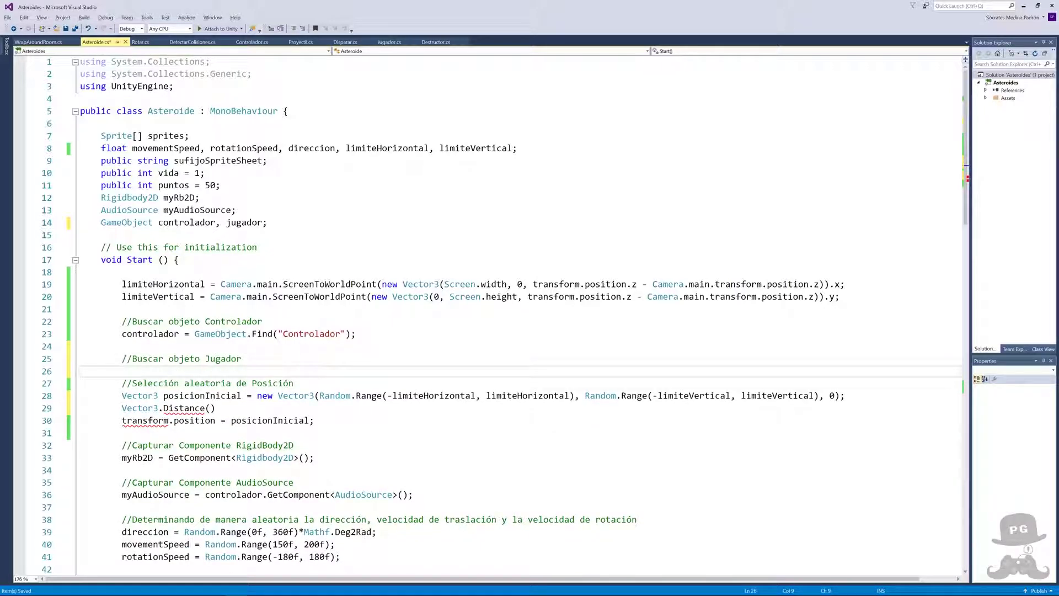
pyautogui.moveTo(253, 333); pyautogui.dragTo(350, 333)
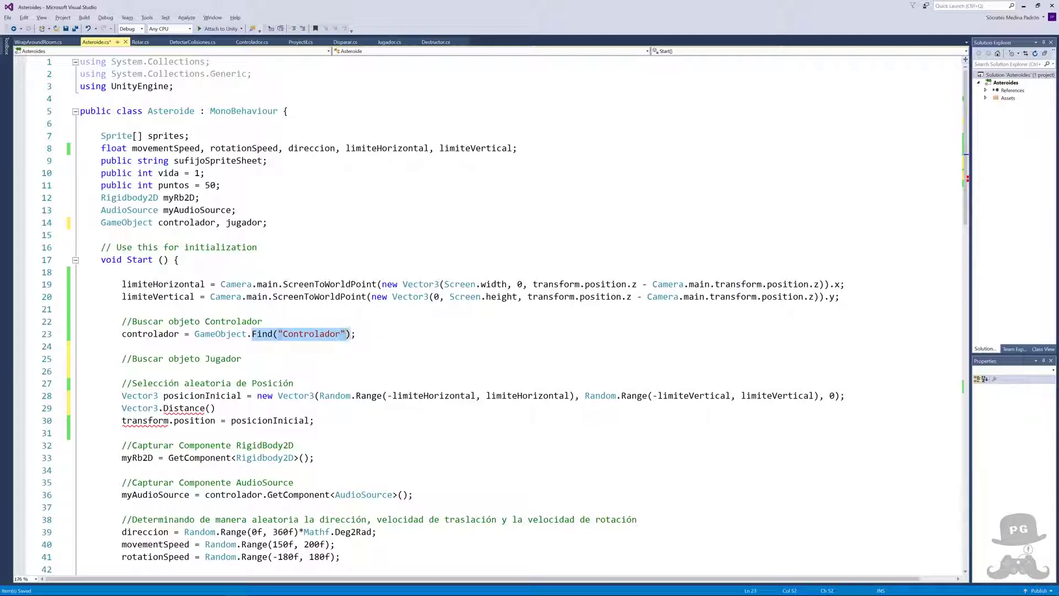
pyautogui.click(122, 371)
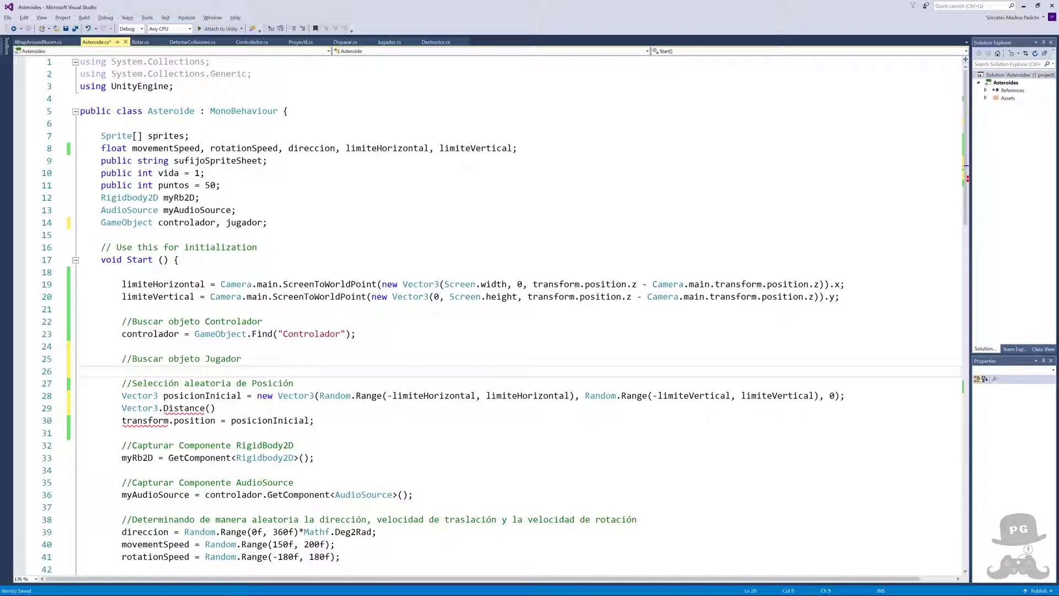
pyautogui.hotkey('alt', 'Tab')
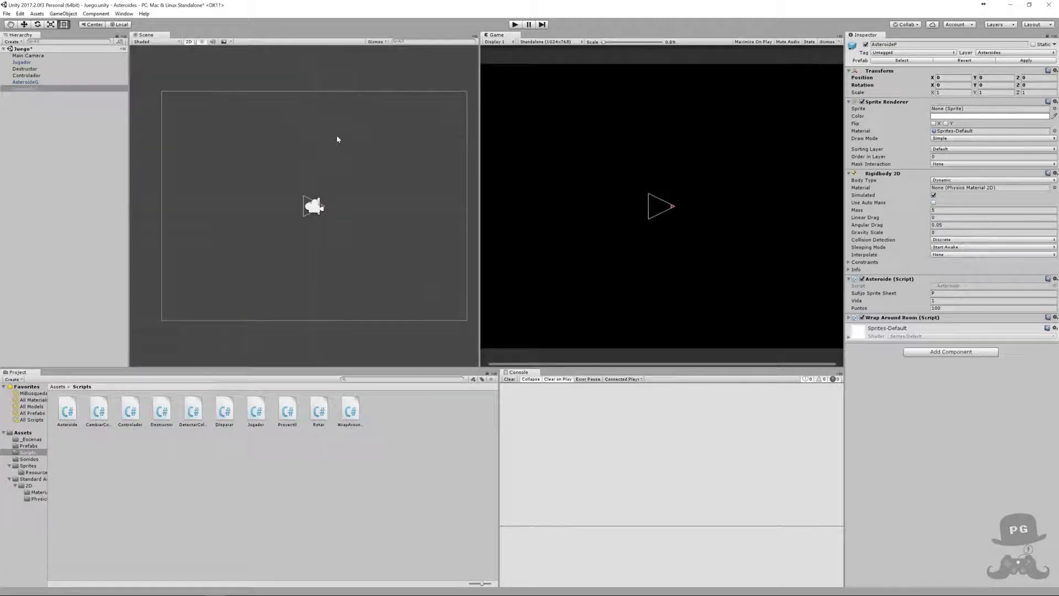
# - Confirm the Jugador object in the Hierarchy carries the Player tag
pyautogui.click(20, 62)
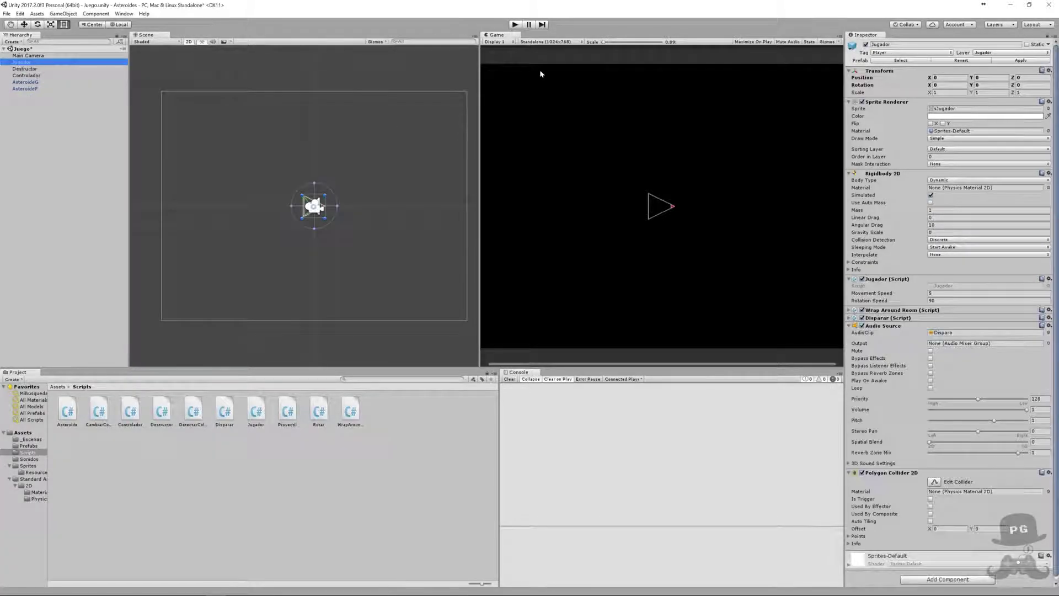
pyautogui.click(891, 53)
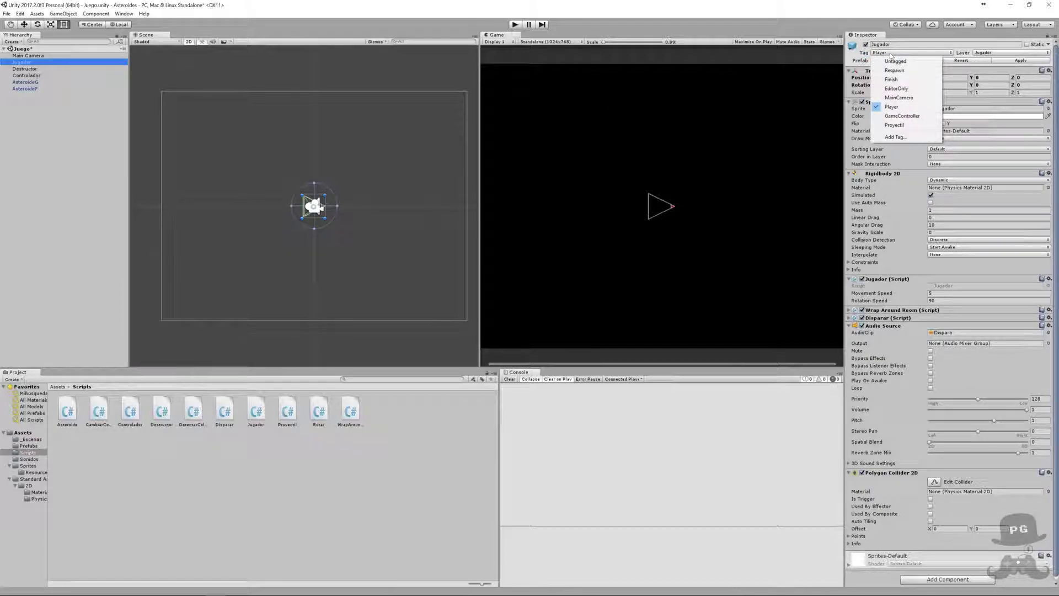
pyautogui.click(901, 107)
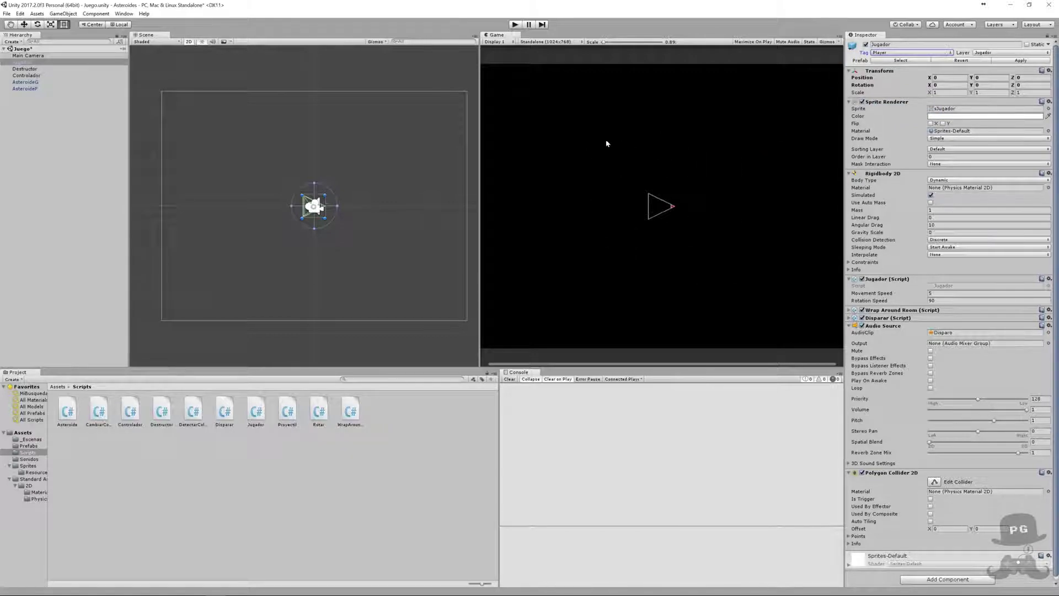
# - Begin the player lookup by writing jugador = GameObject.F under the Jugador comment
pyautogui.hotkey('alt', 'Tab')
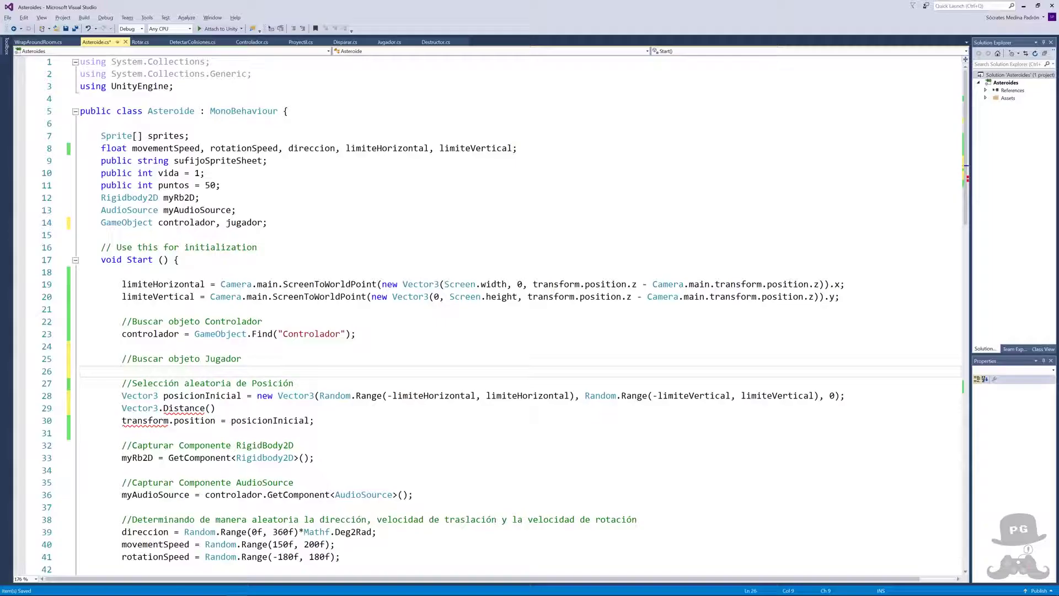
pyautogui.write('jugador ')
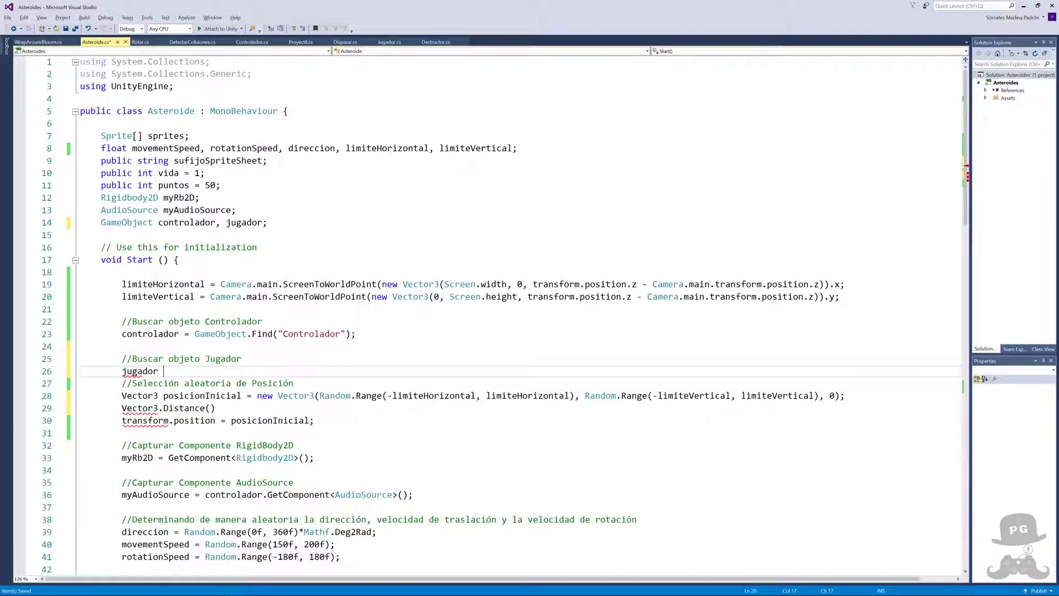
pyautogui.write('= GameObject')
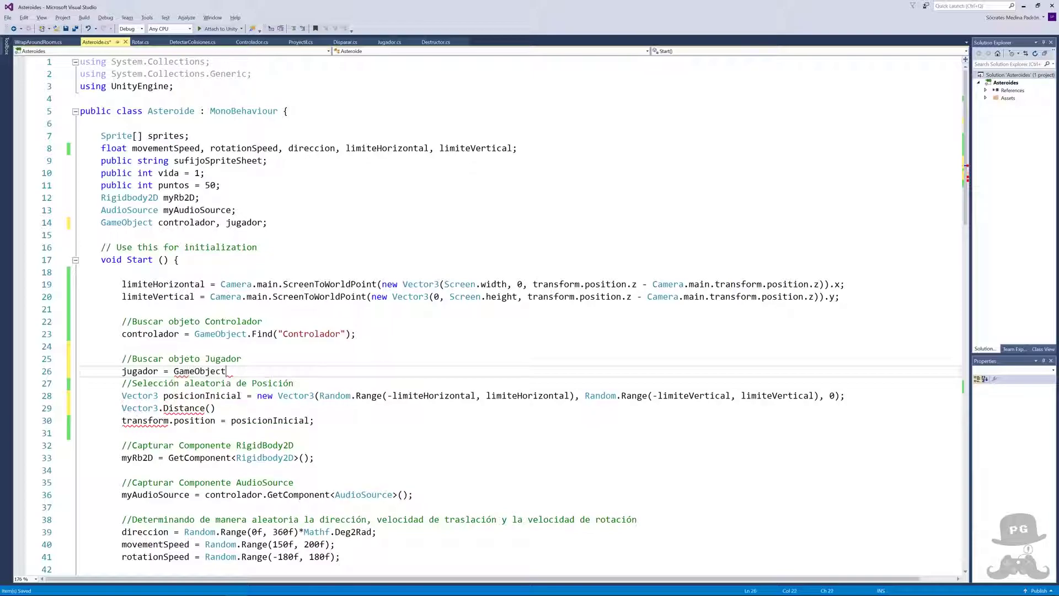
pyautogui.write('.F')
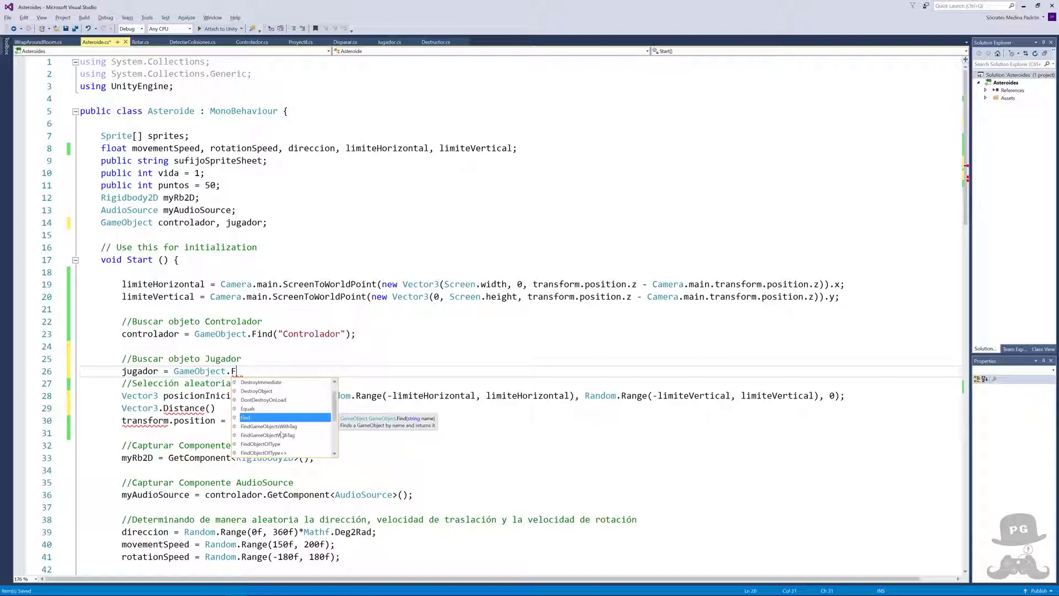
# - Complete the jugador line as GameObject.FindGameObjectWithTag("Player");
pyautogui.doubleClick(282, 435)
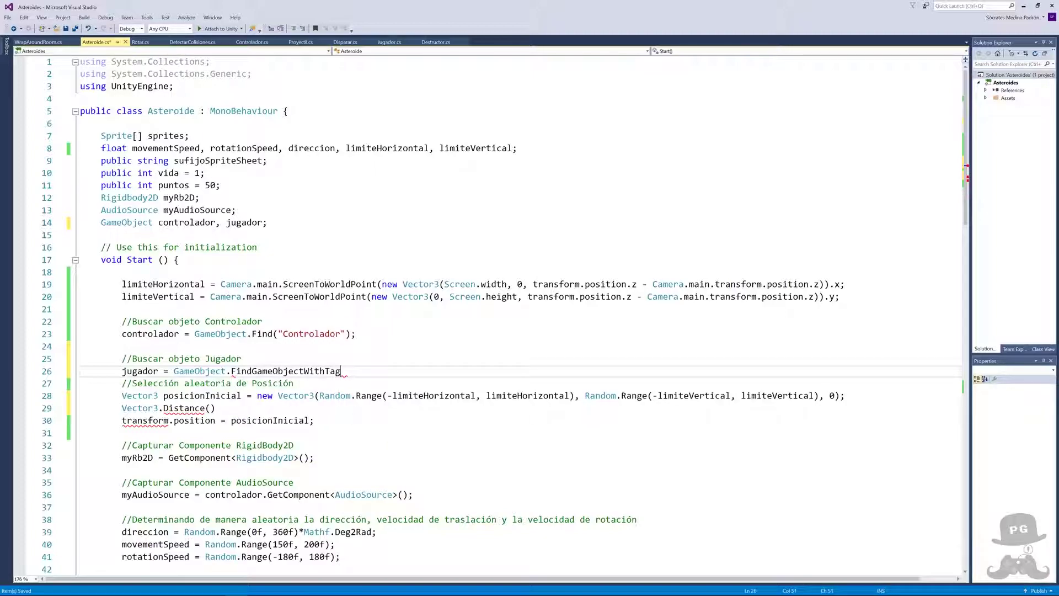
pyautogui.write('(')
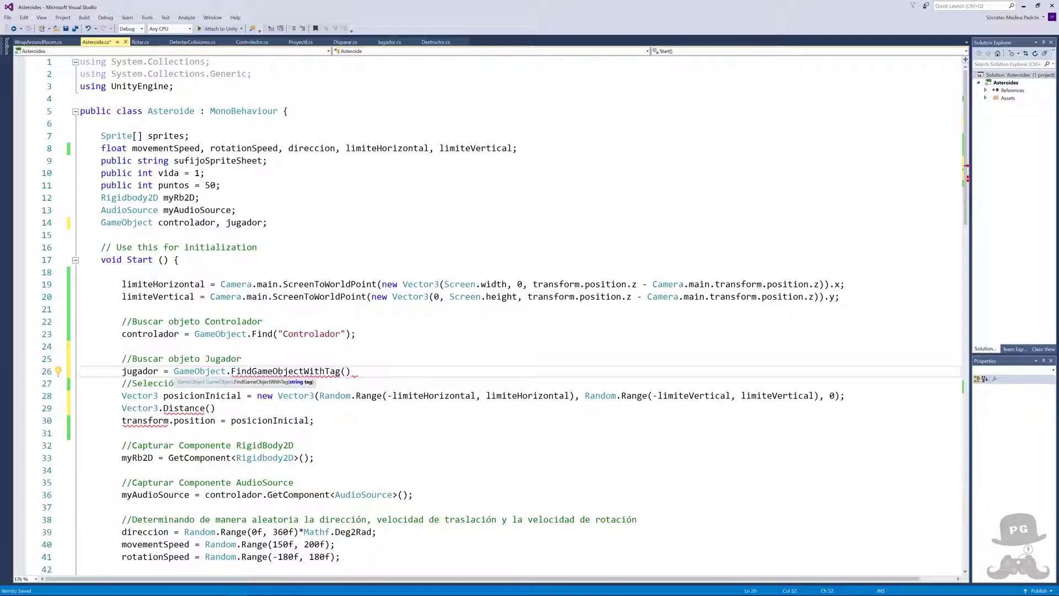
pyautogui.write('"Player')
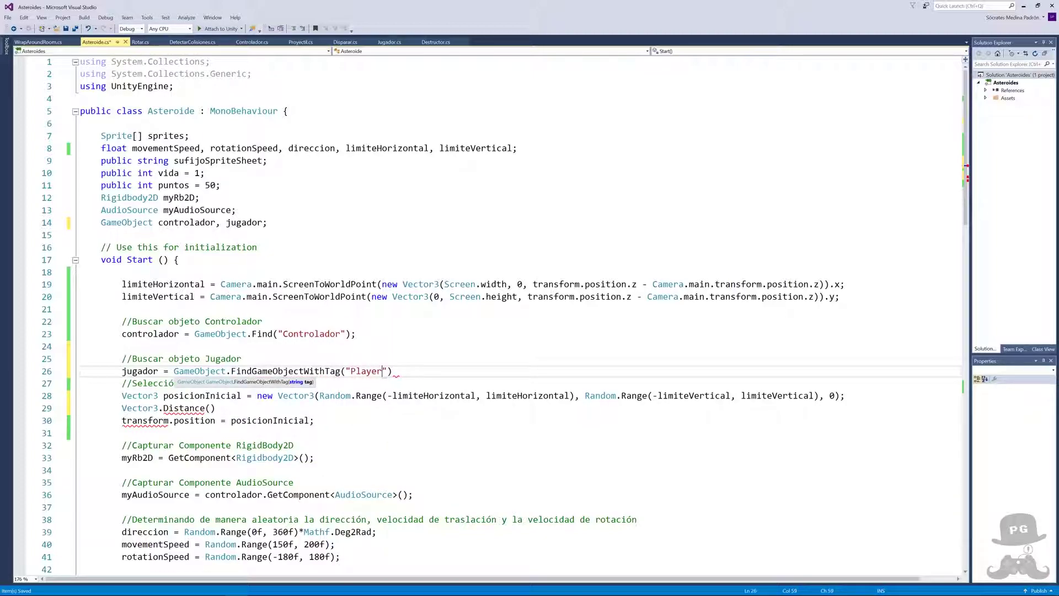
pyautogui.write('")')
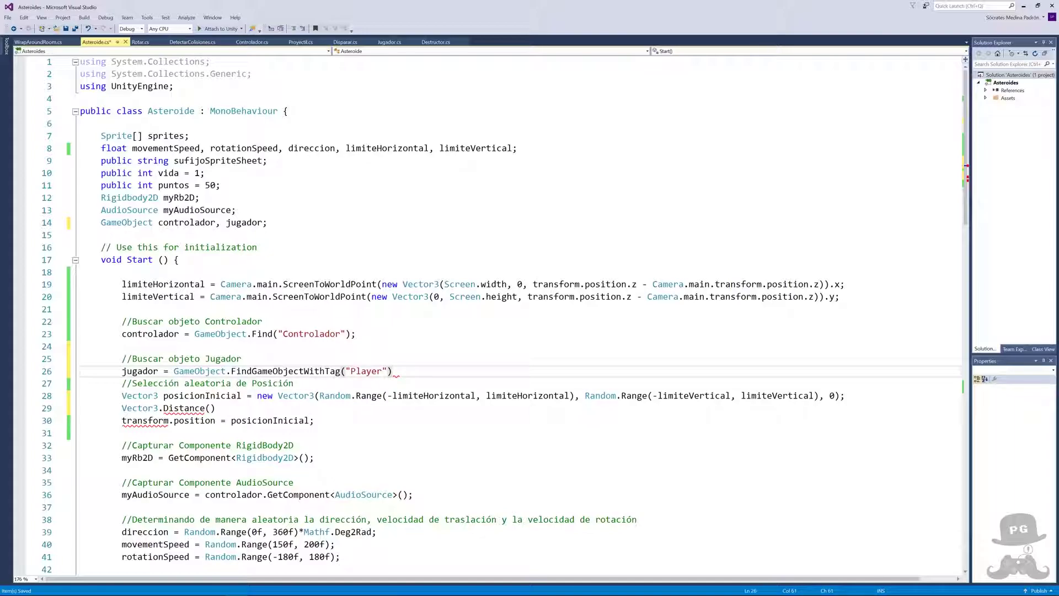
pyautogui.write(';')
pyautogui.press('Return')
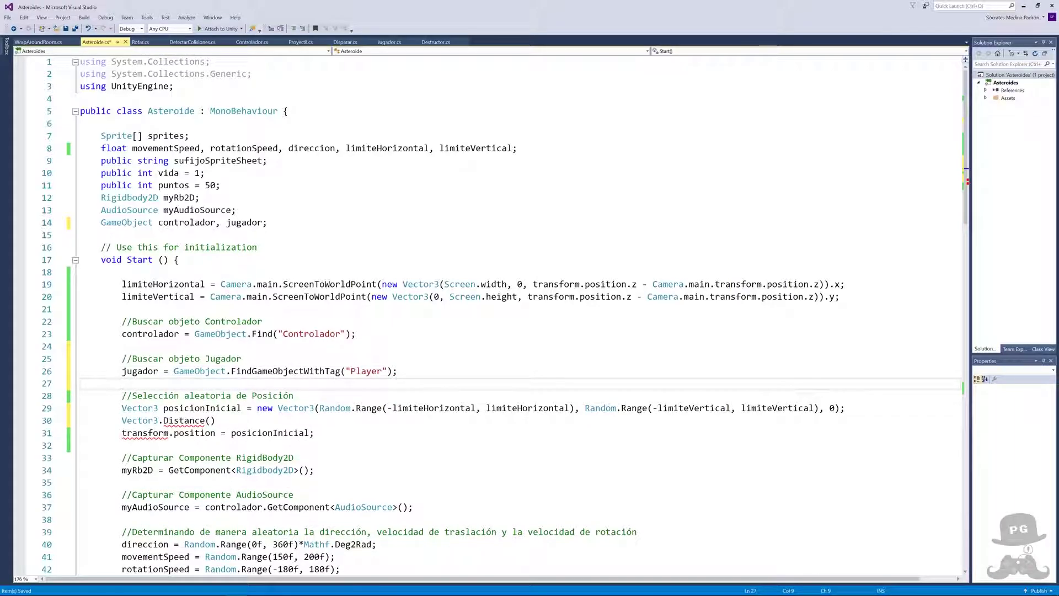
# - Enter jugador.transform.position as the first Vector3.Distance argument
pyautogui.doubleClick(140, 371)
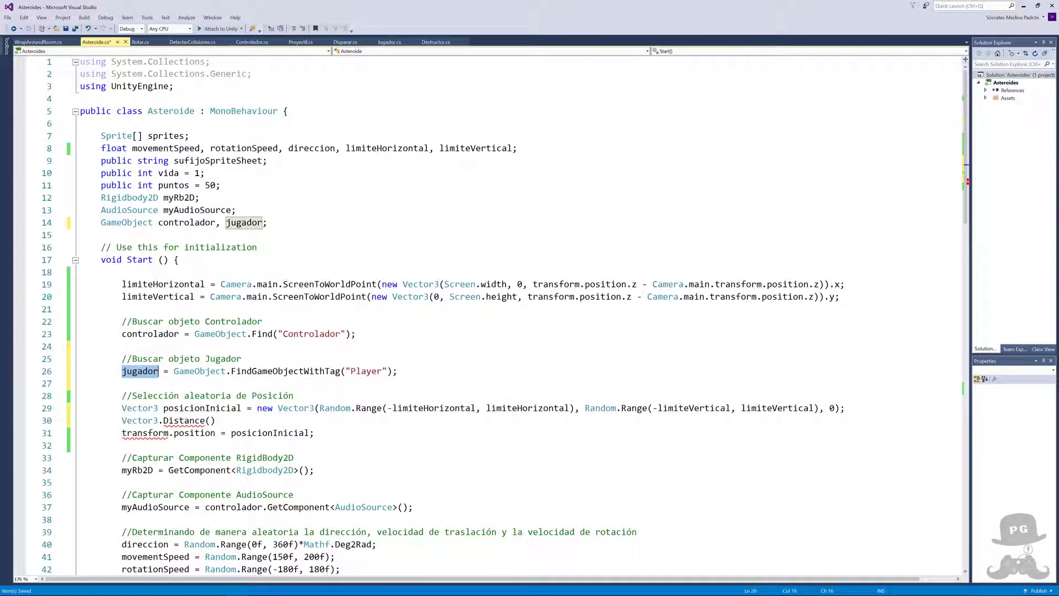
pyautogui.click(210, 420)
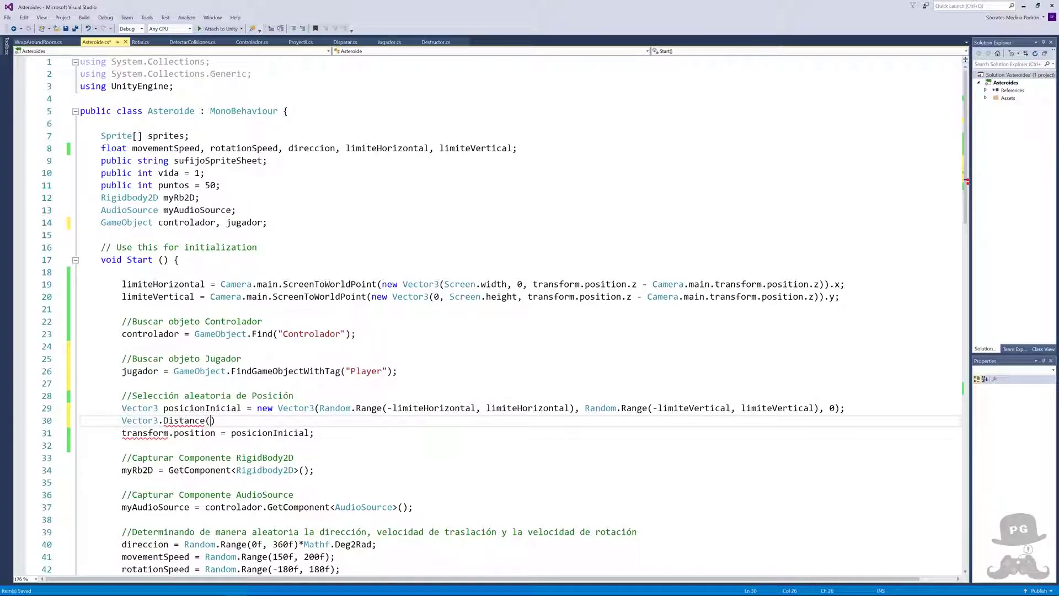
pyautogui.write('jugador')
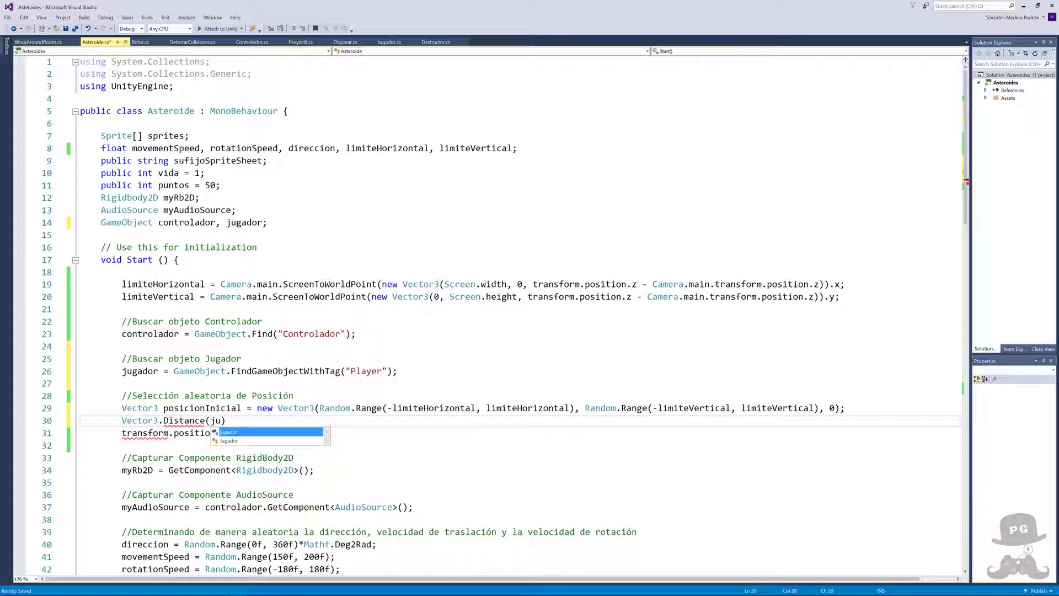
pyautogui.press('Escape')
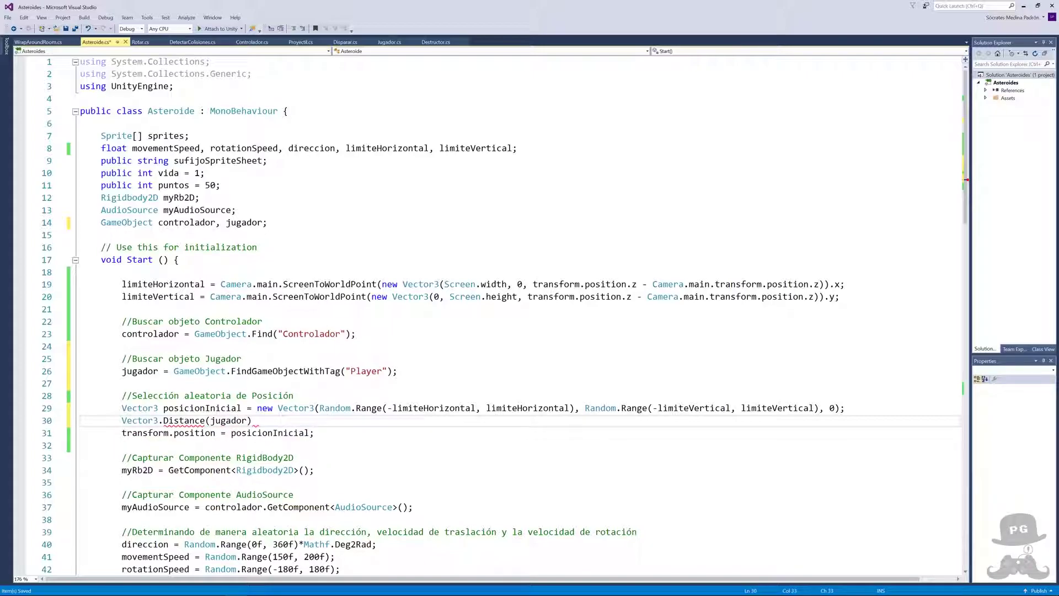
pyautogui.write('.tr')
pyautogui.press('Tab')
pyautogui.write('.po')
pyautogui.press('Tab')
pyautogui.write(',')
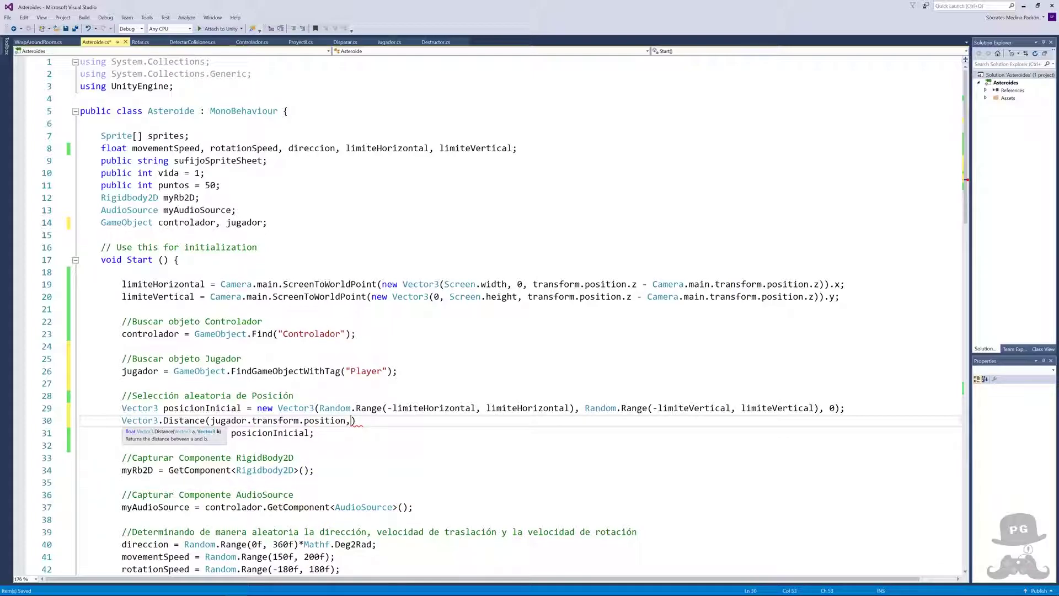
# - Add posicionInicial as the second Vector3.Distance argument
pyautogui.click(295, 408)
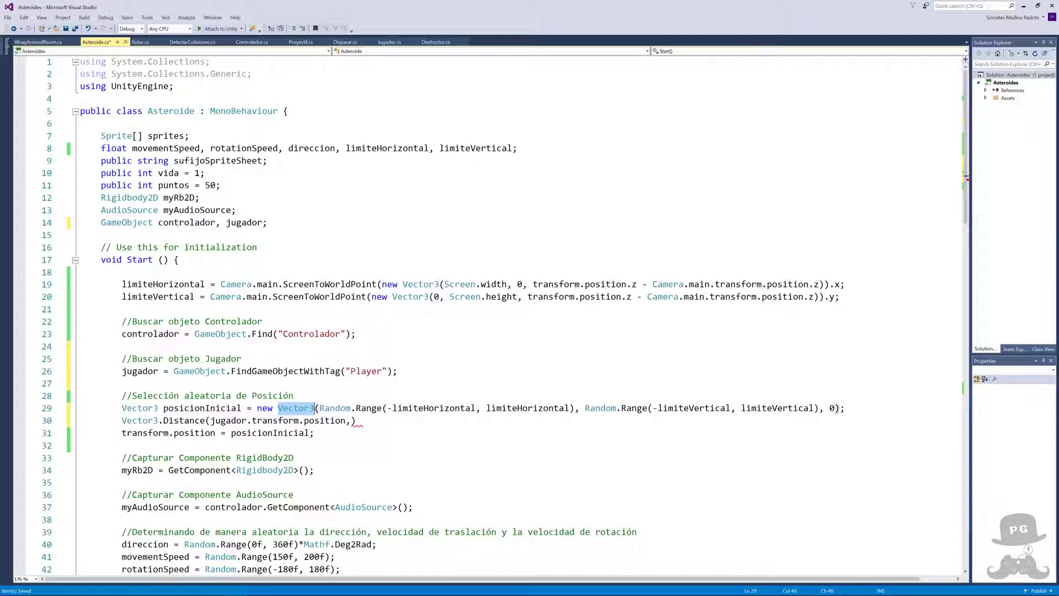
pyautogui.doubleClick(209, 408)
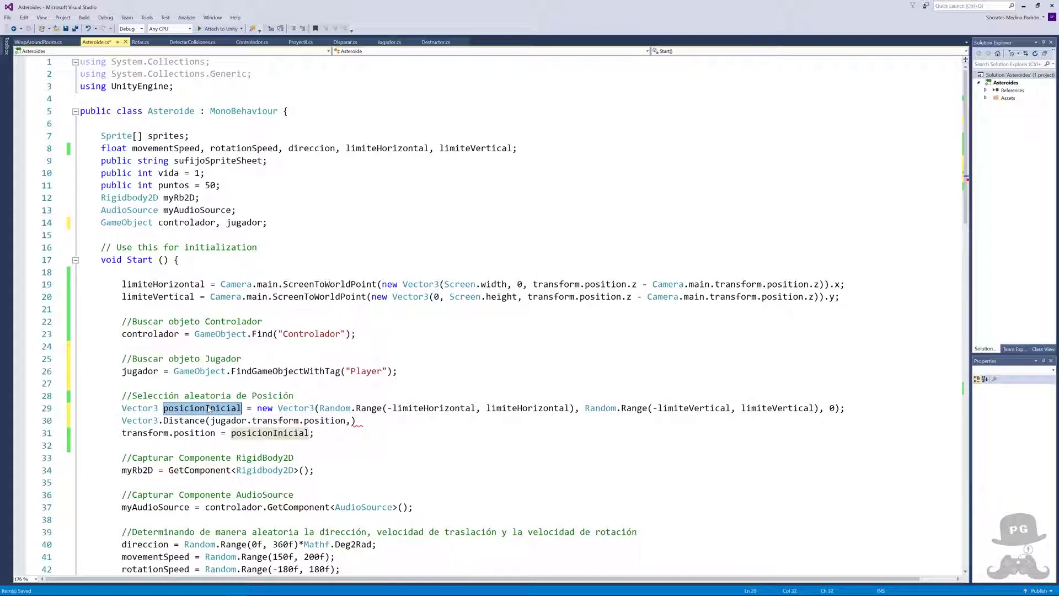
pyautogui.click(353, 421)
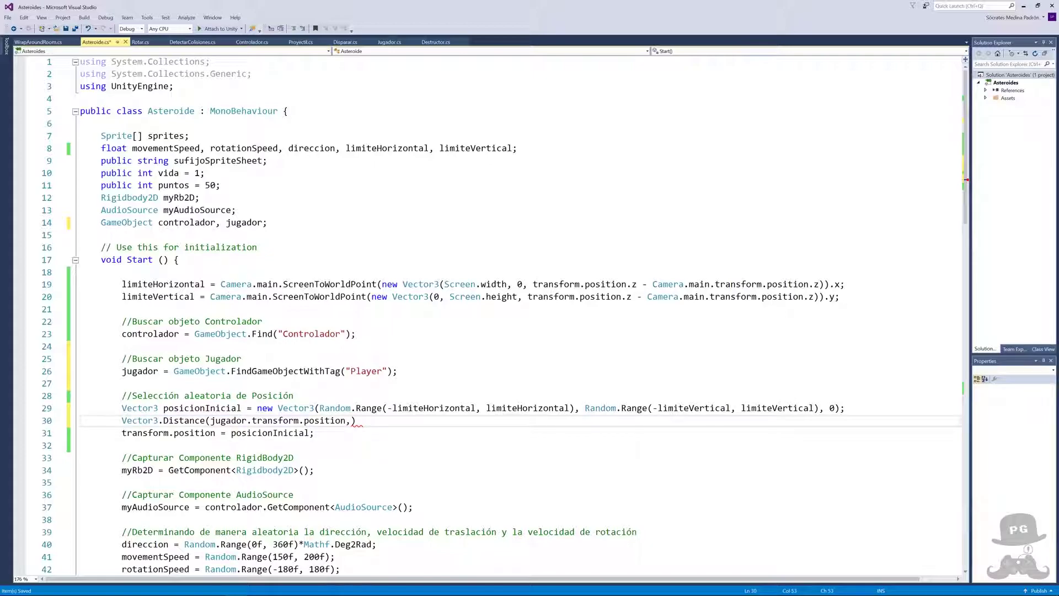
pyautogui.write('posicionInicial')
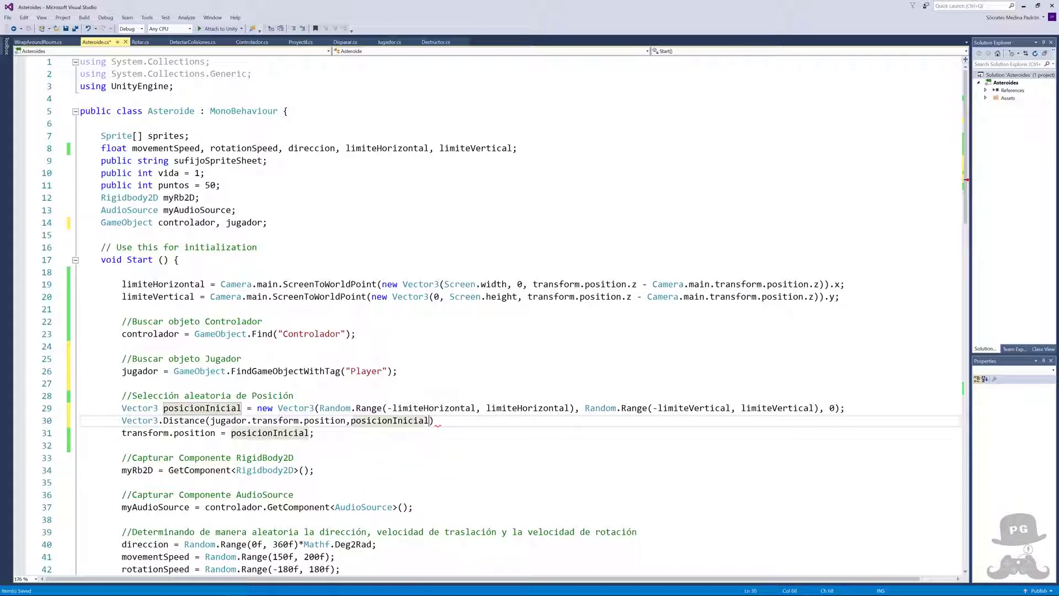
pyautogui.moveTo(438, 420); pyautogui.dragTo(81, 432)
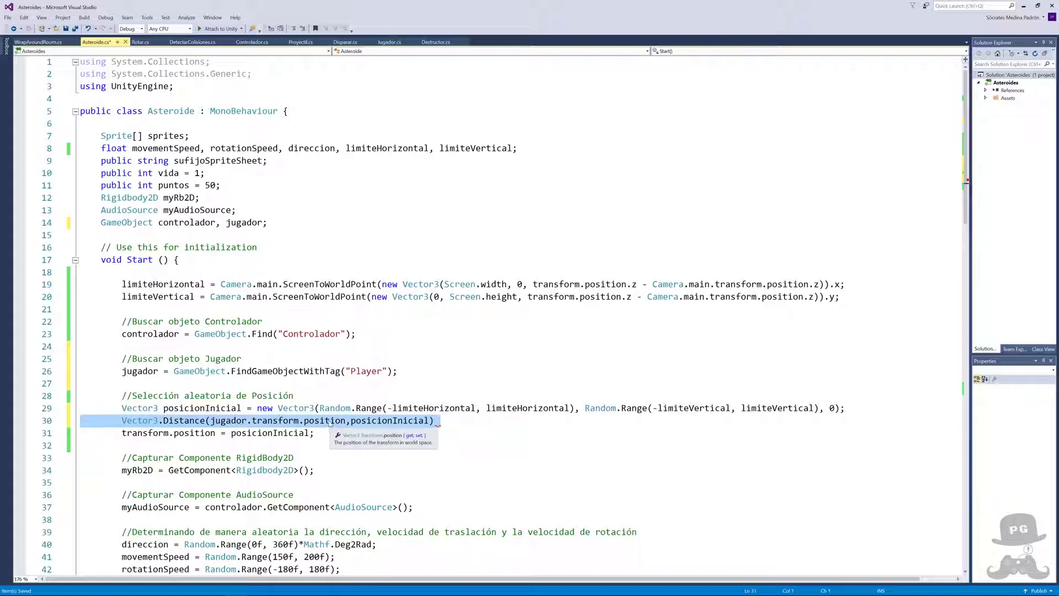
pyautogui.click(442, 421)
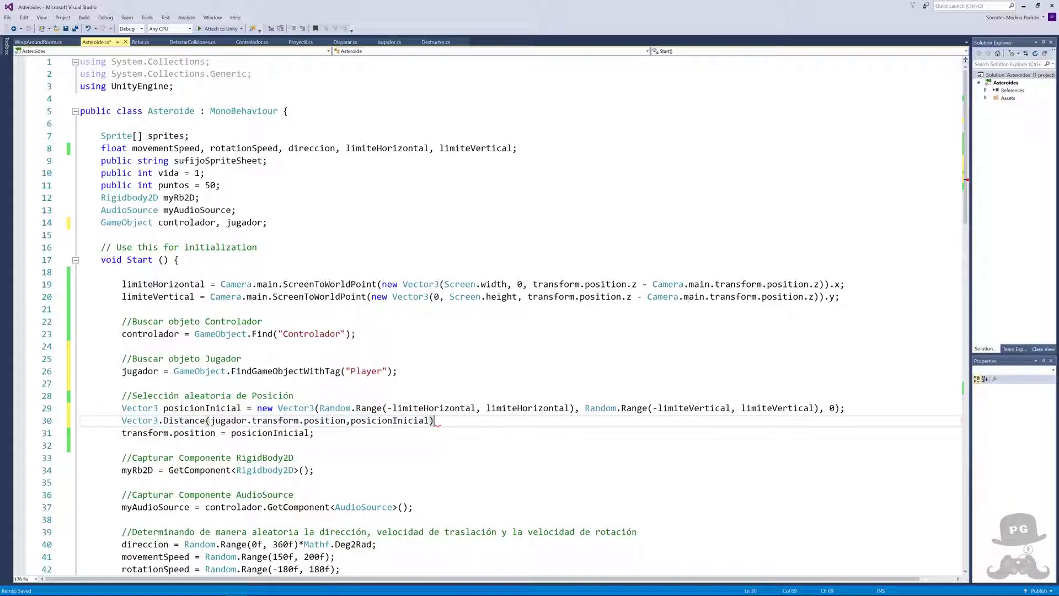
pyautogui.click(122, 420)
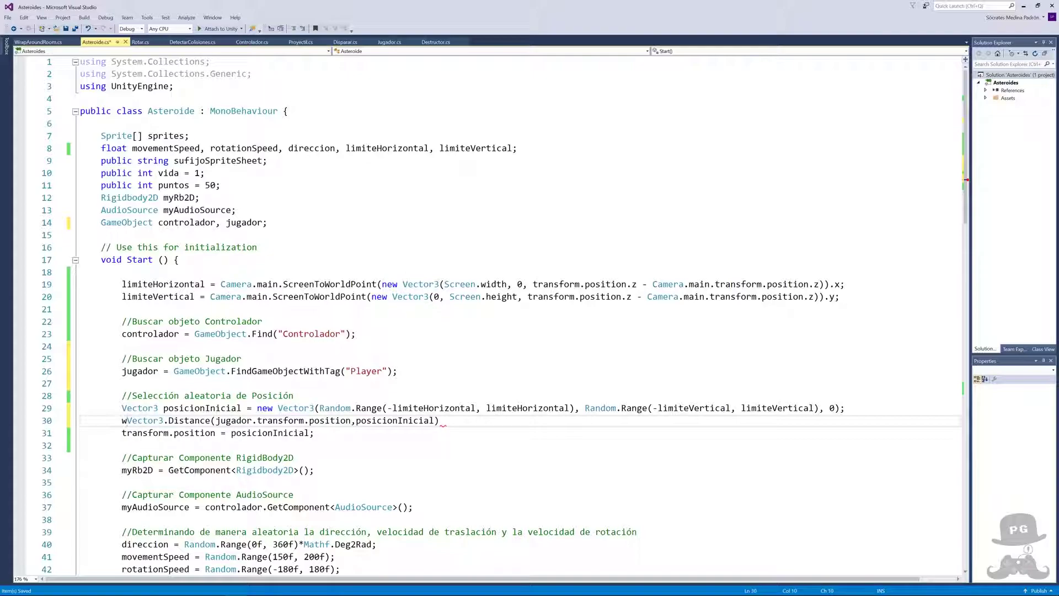
# - Insert a while (true) loop template on a new line after line 29
pyautogui.write('while')
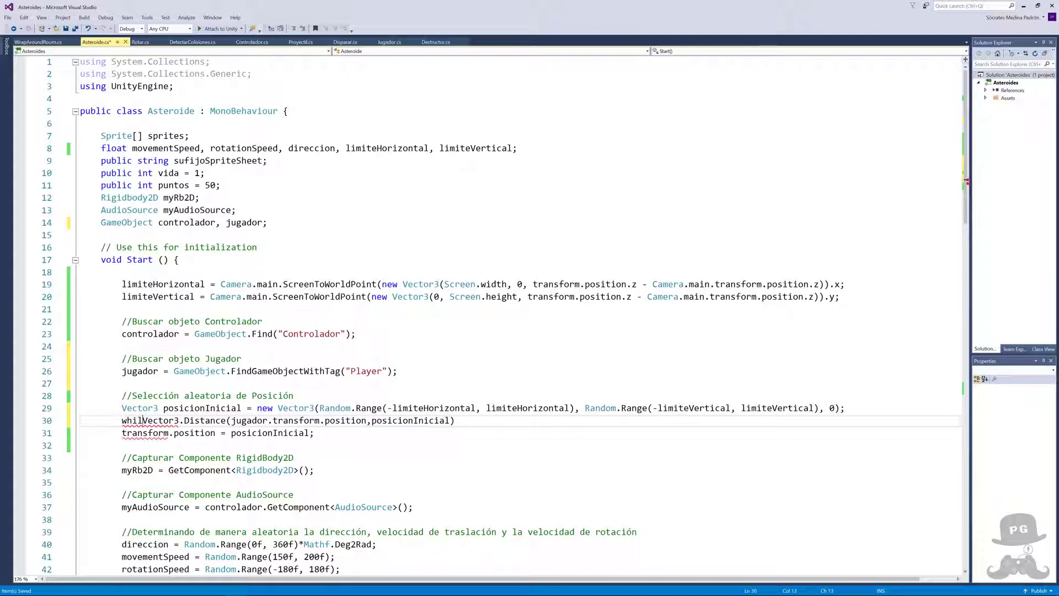
pyautogui.press('BackSpace')
pyautogui.press('BackSpace')
pyautogui.press('BackSpace')
pyautogui.click(845, 408)
pyautogui.press('Return')
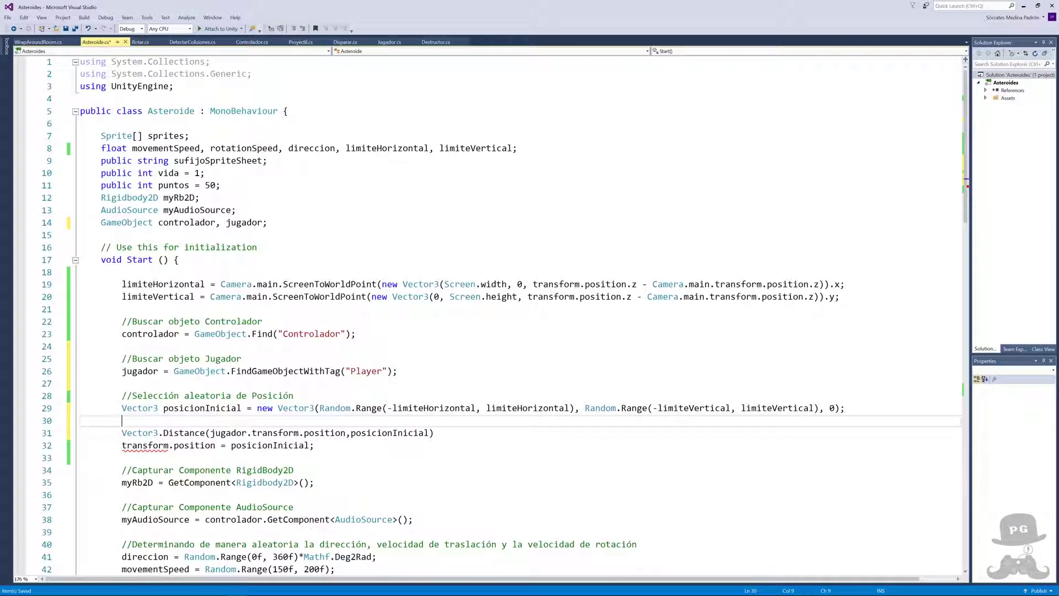
pyautogui.write('whi')
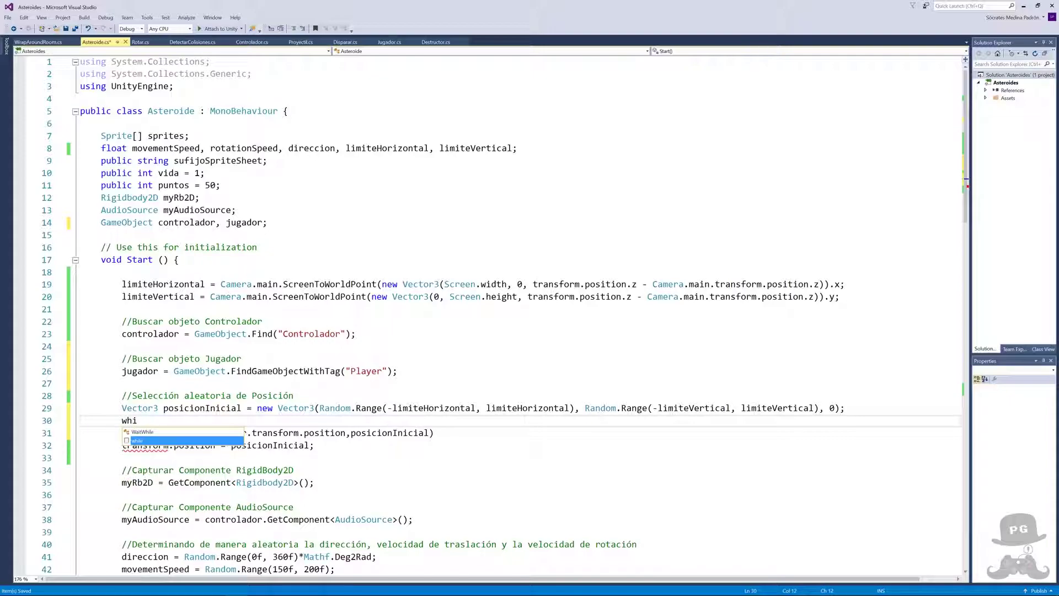
pyautogui.press('Tab')
pyautogui.press('Tab')
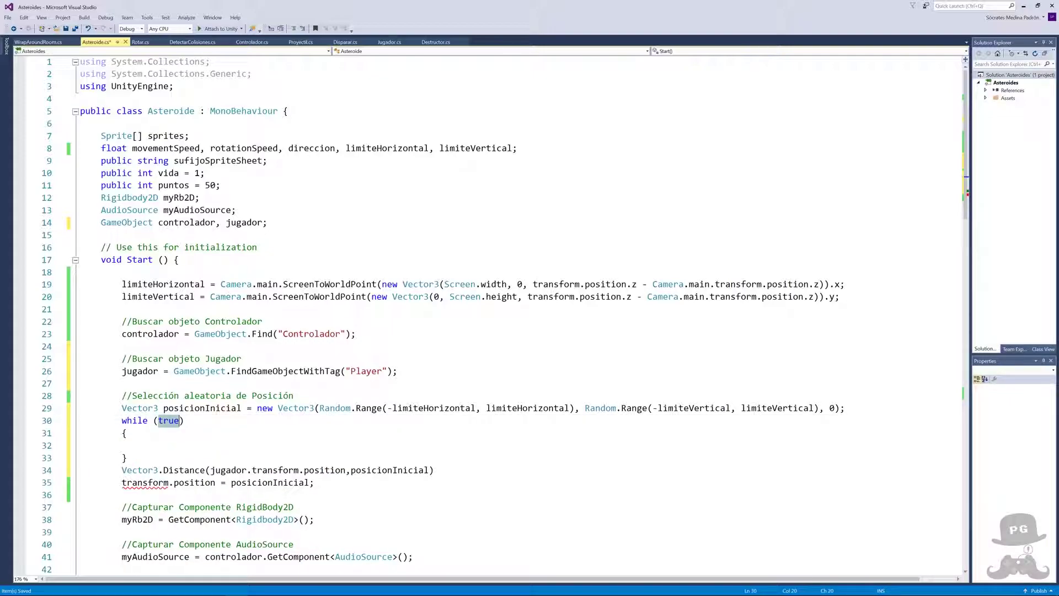
# - Replace the loop's true condition with the cut Vector3.Distance expression from line 34
pyautogui.doubleClick(135, 421)
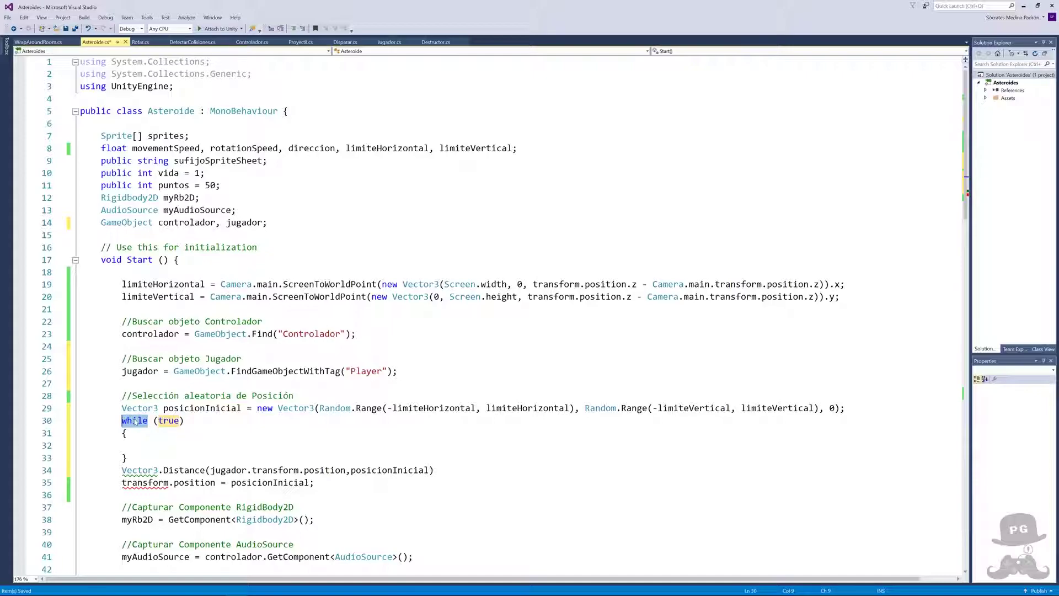
pyautogui.click(158, 421)
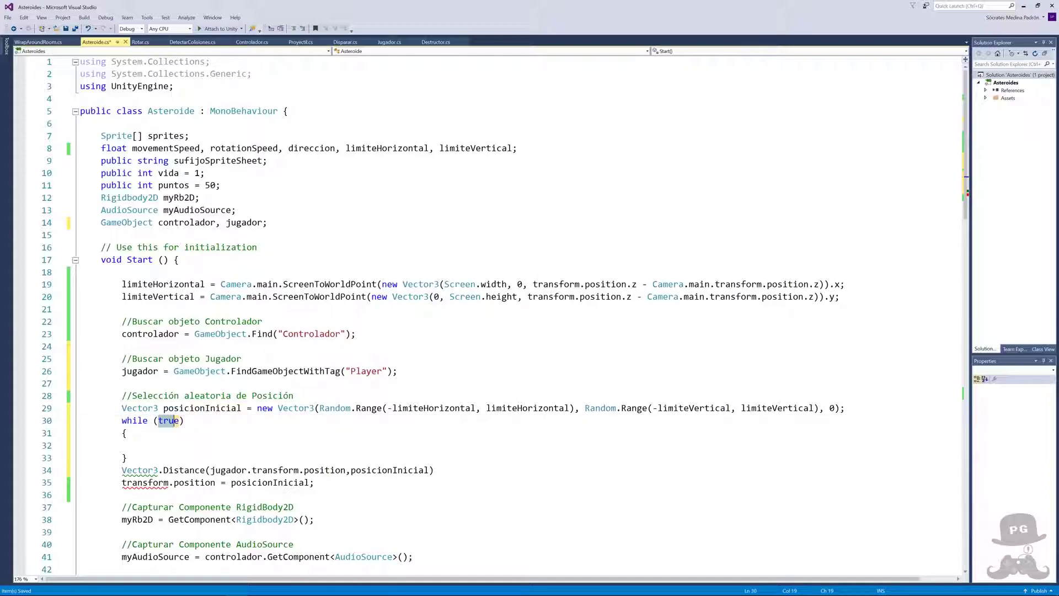
pyautogui.moveTo(159, 421); pyautogui.dragTo(177, 421)
pyautogui.click(169, 421)
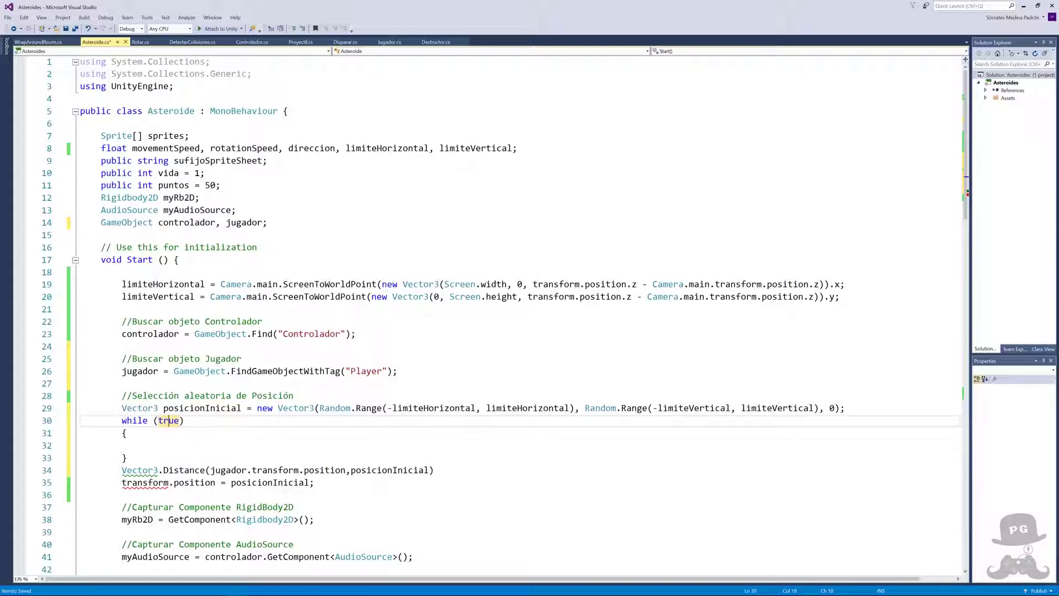
pyautogui.doubleClick(169, 421)
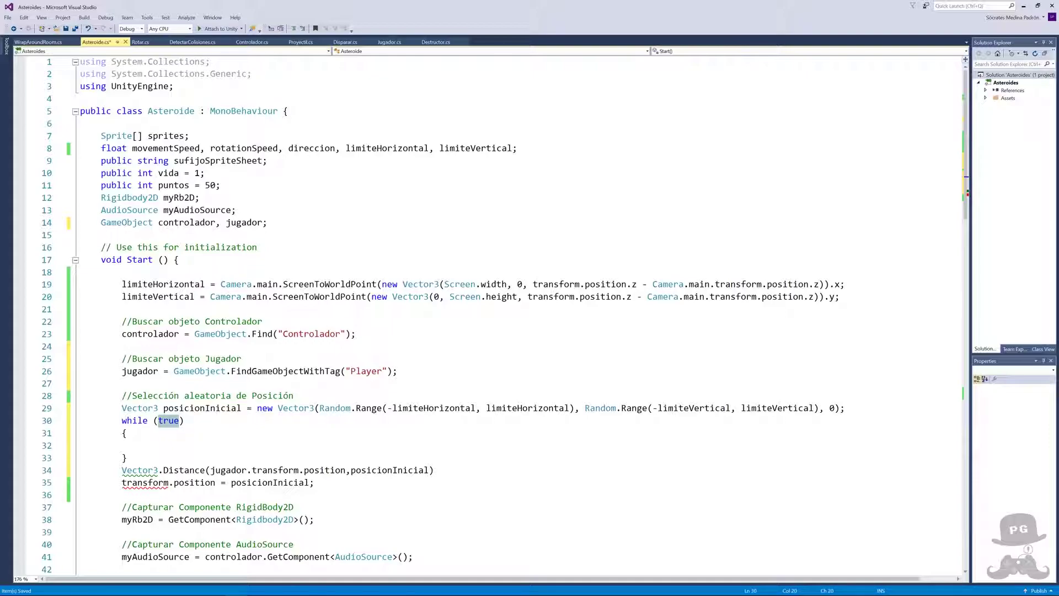
pyautogui.moveTo(179, 420); pyautogui.dragTo(159, 421)
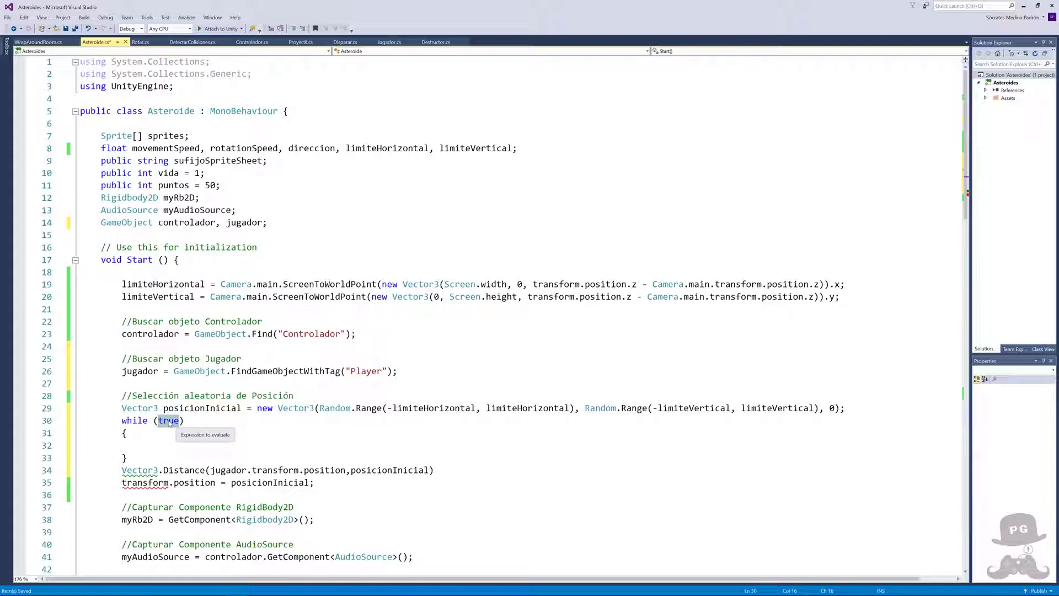
pyautogui.doubleClick(167, 422)
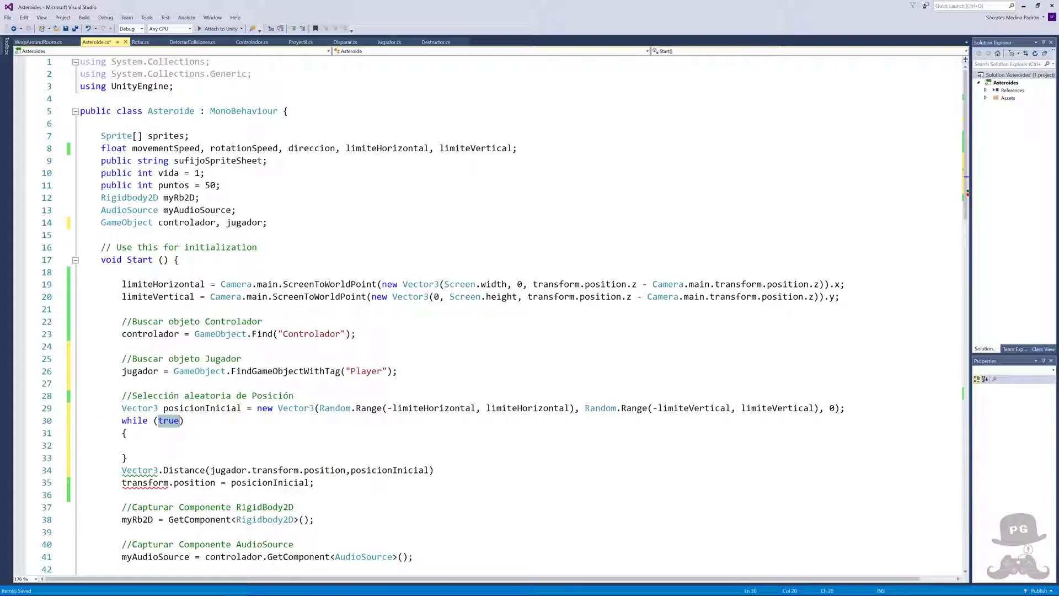
pyautogui.moveTo(122, 470); pyautogui.dragTo(435, 470)
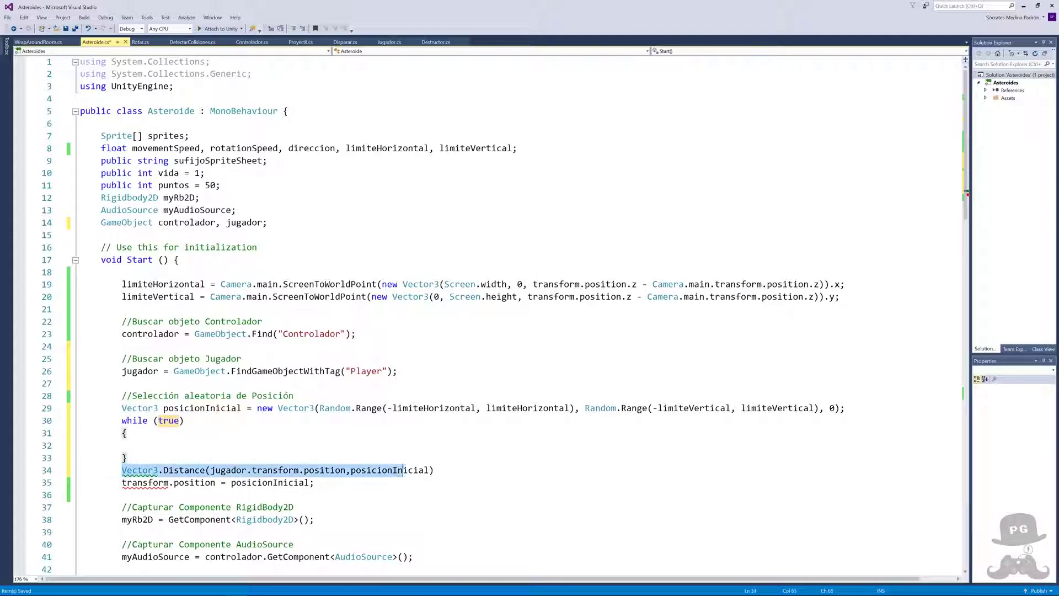
pyautogui.hotkey('ctrl', 'x')
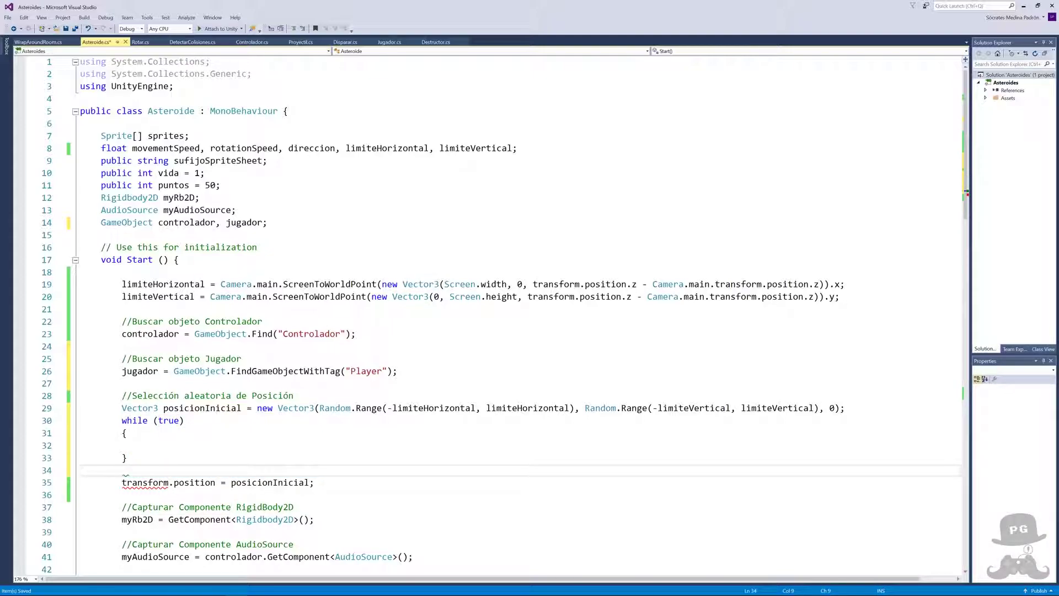
pyautogui.doubleClick(167, 422)
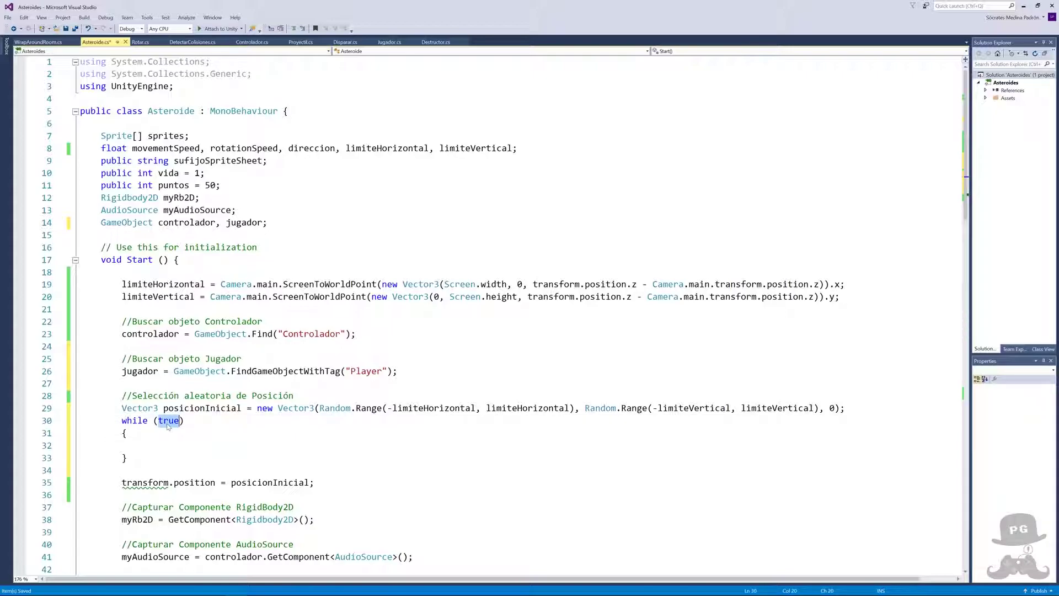
pyautogui.hotkey('ctrl', 'v')
# - Append '< 1' to the while condition and move into the empty loop body
pyautogui.click(213, 408)
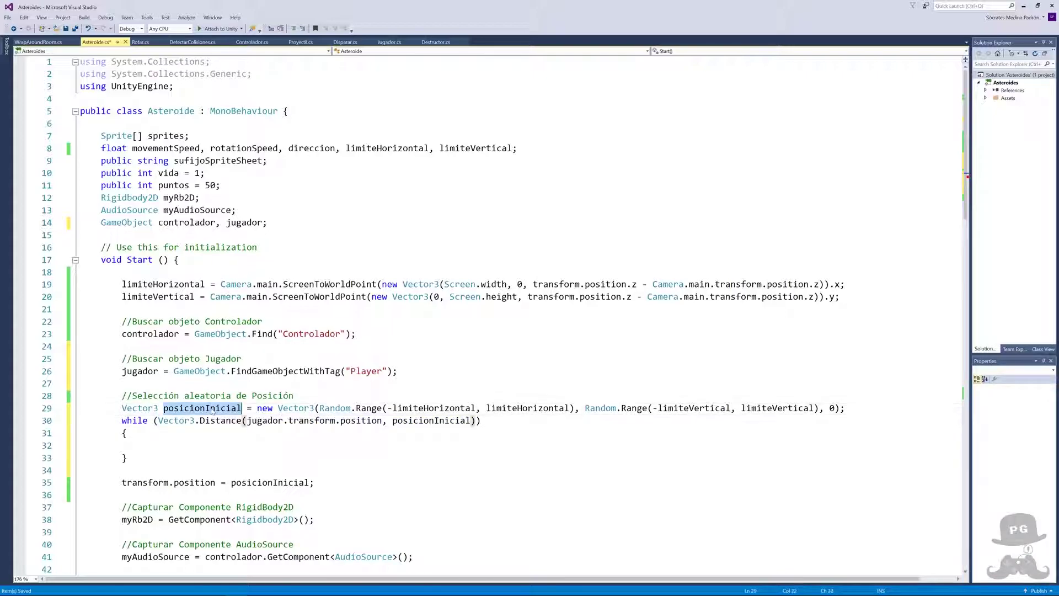
pyautogui.click(476, 421)
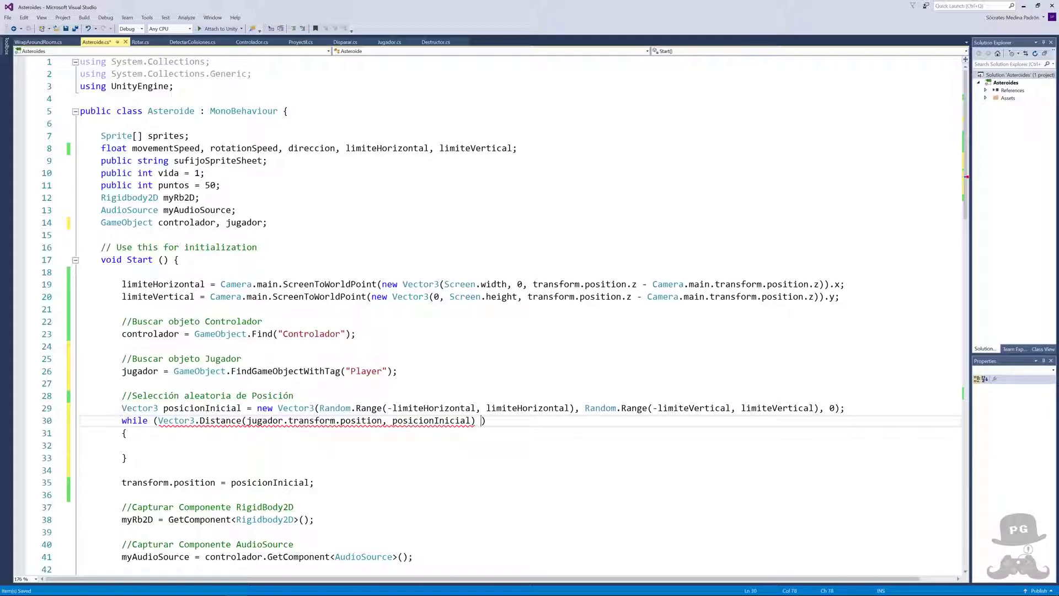
pyautogui.write('< ')
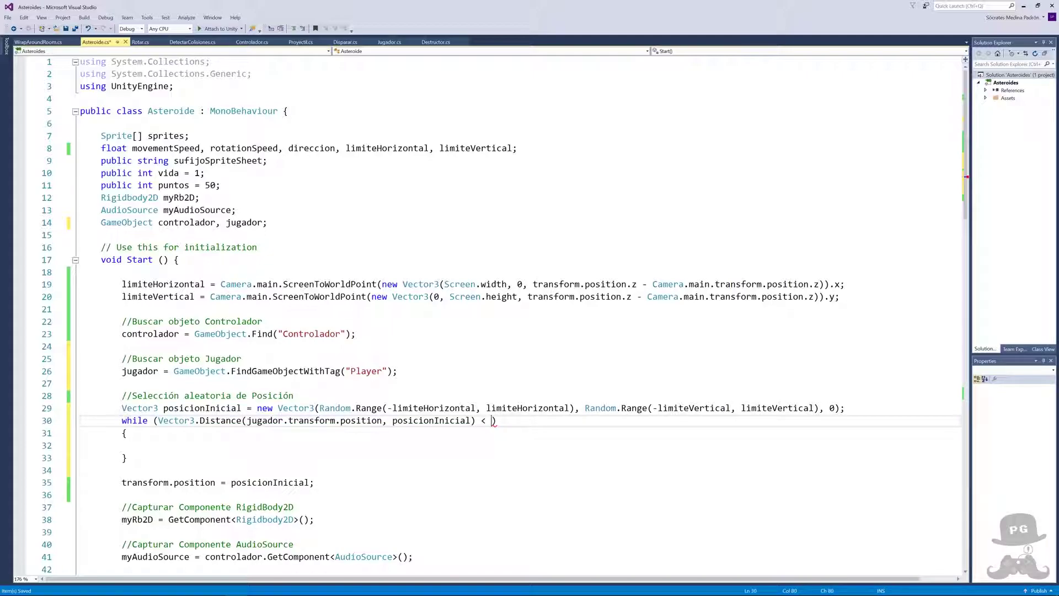
pyautogui.write('1')
pyautogui.moveTo(158, 420); pyautogui.dragTo(498, 421)
pyautogui.click(481, 420)
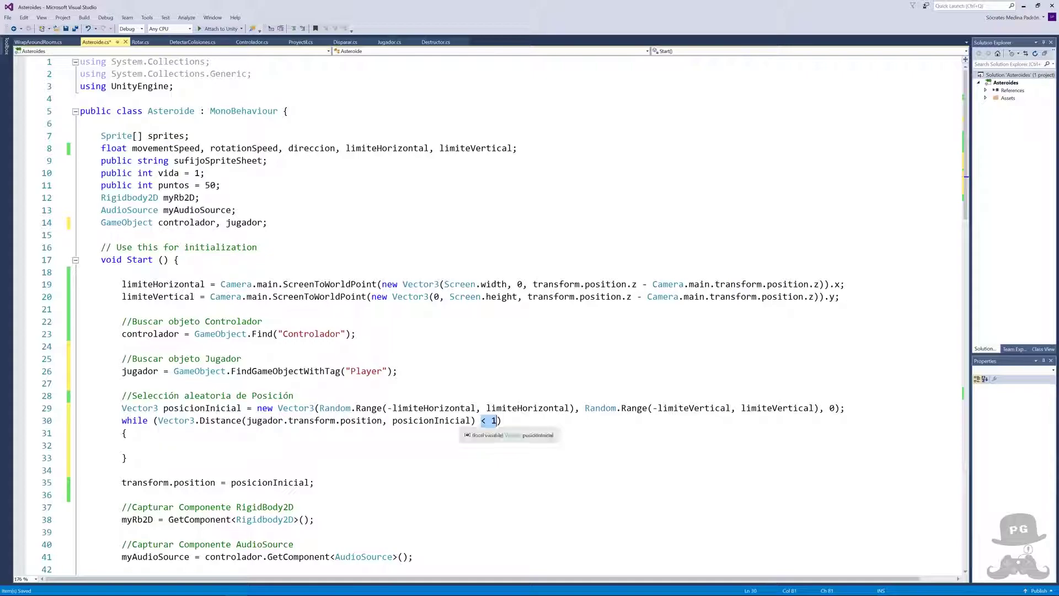
pyautogui.click(143, 446)
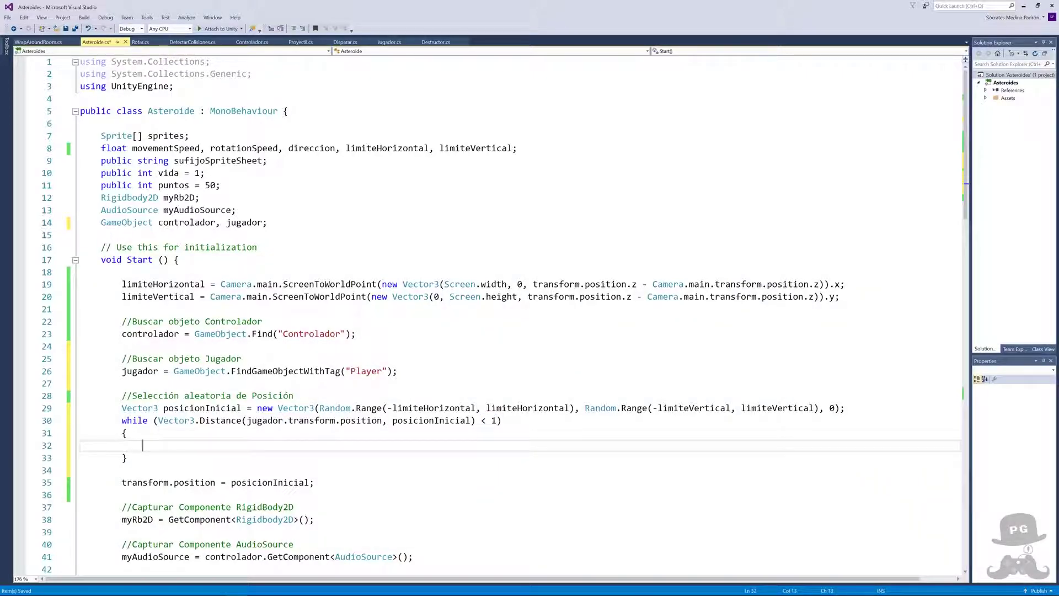
# - Paste the random posicionInicial assignment from line 29 into the while body
pyautogui.moveTo(163, 408)
pyautogui.mouseDown()
pyautogui.moveTo(294, 396)
pyautogui.moveTo(846, 408)
pyautogui.mouseUp()
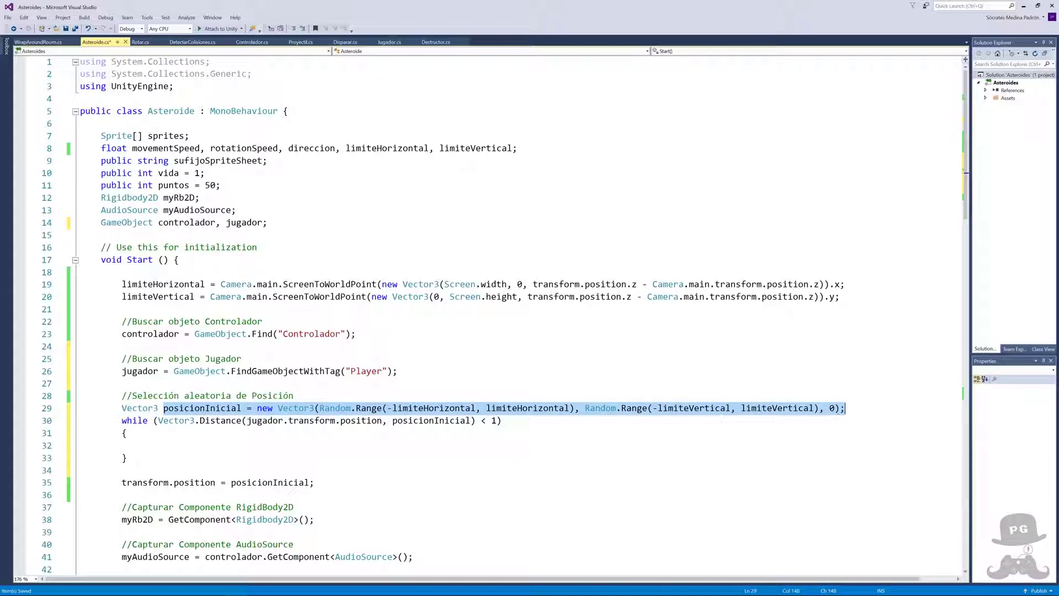
pyautogui.click(142, 445)
pyautogui.hotkey('ctrl', 'v')
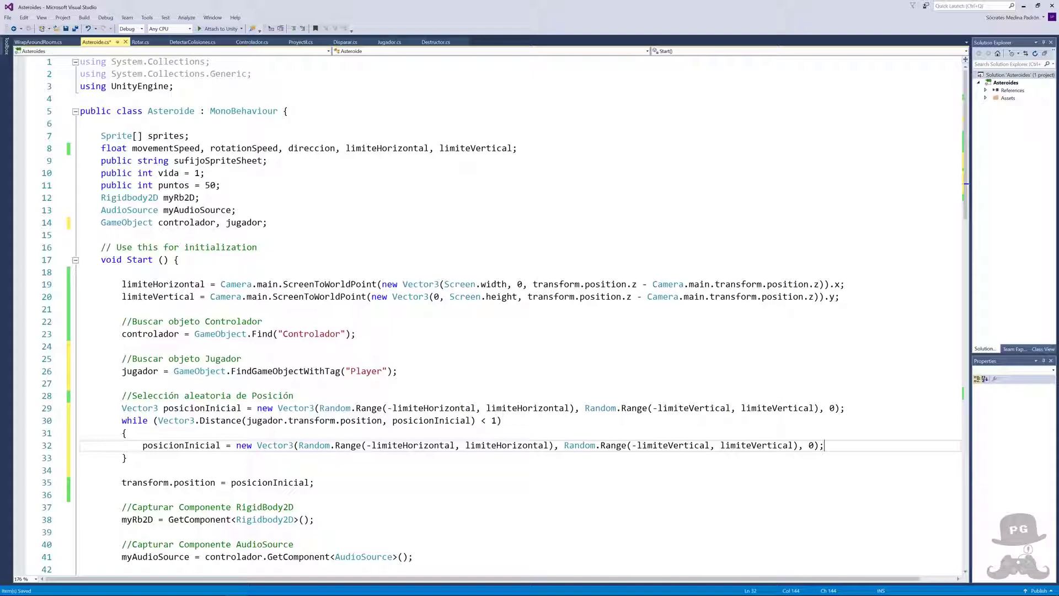
pyautogui.moveTo(164, 408); pyautogui.dragTo(839, 409)
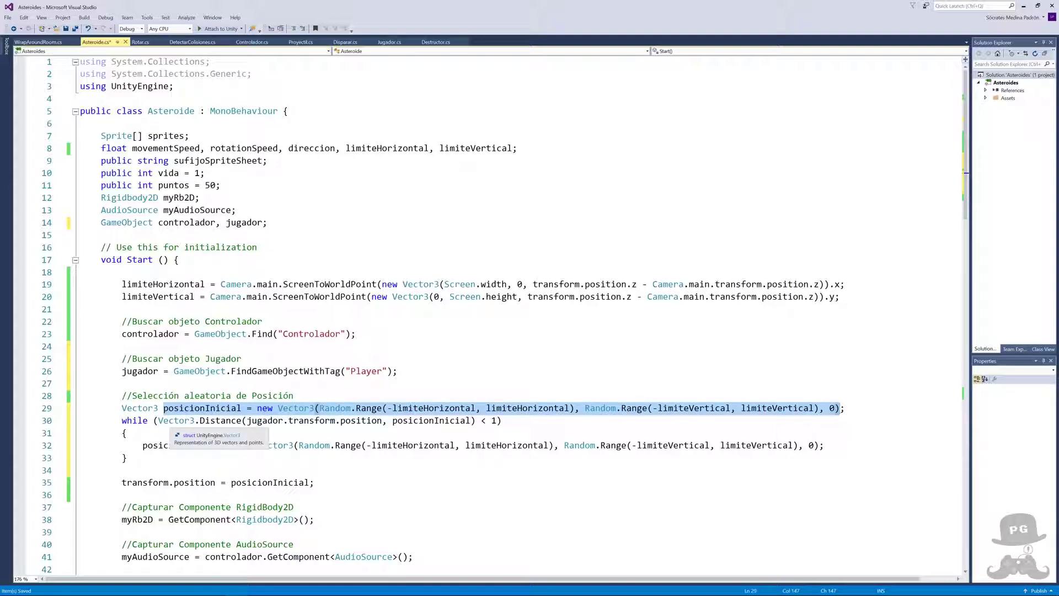
pyautogui.click(176, 421)
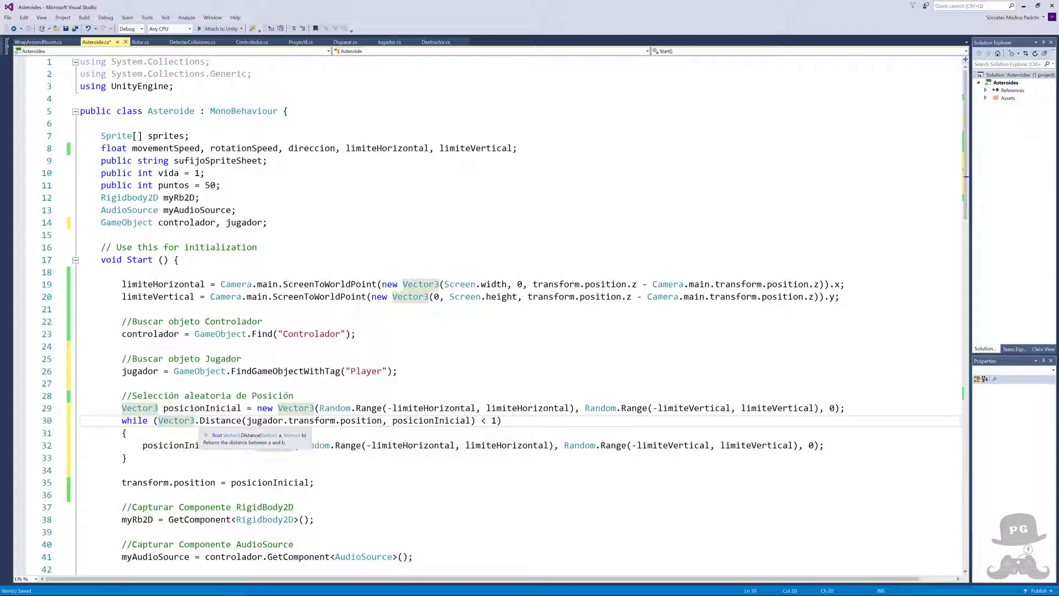
pyautogui.click(204, 420)
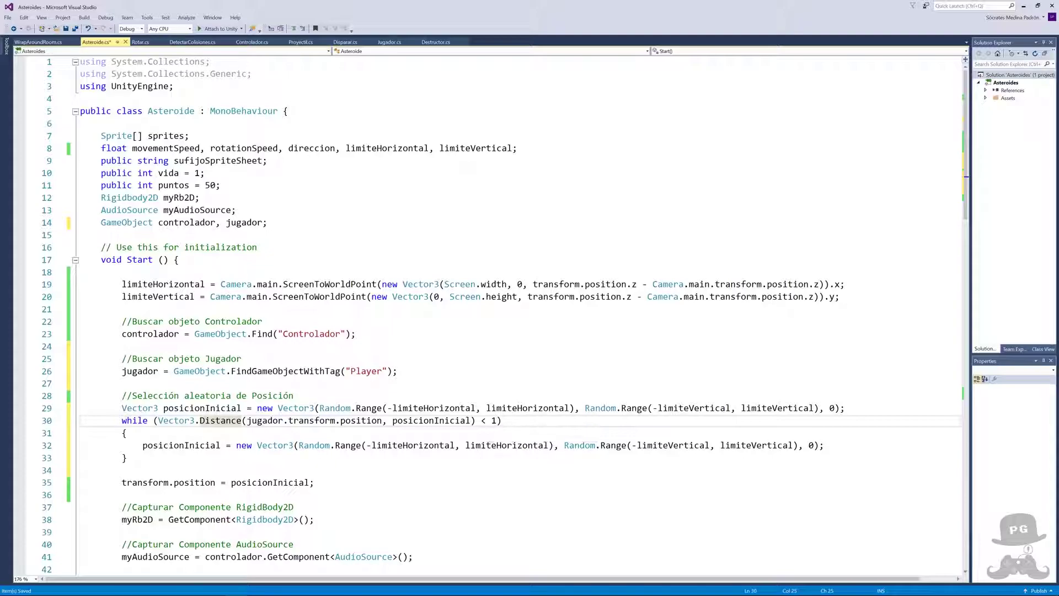
pyautogui.doubleClick(182, 445)
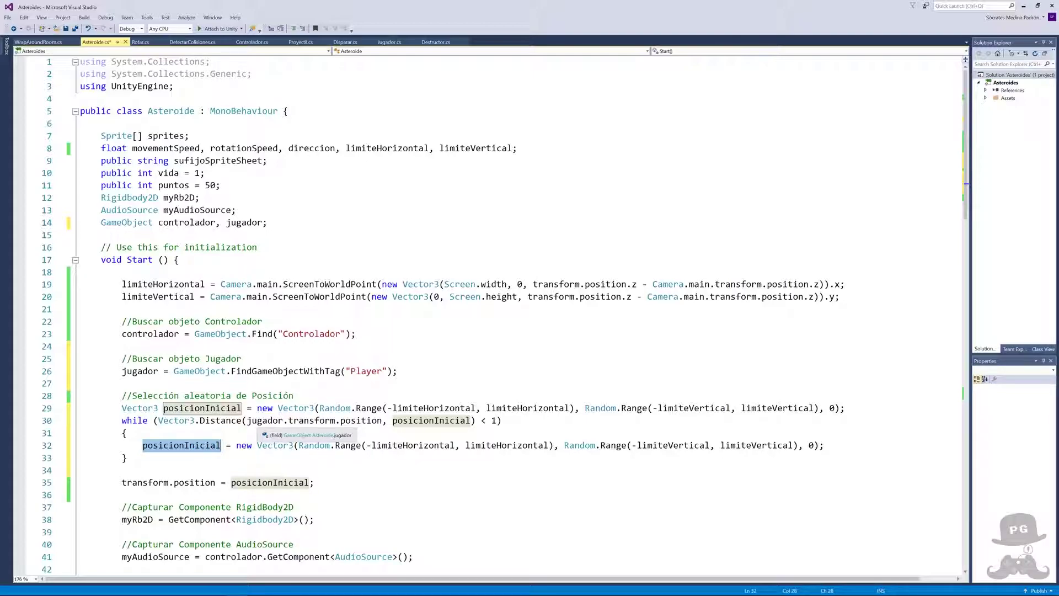
# - Delete the blank line so transform.position follows directly after the loop
pyautogui.click(501, 421)
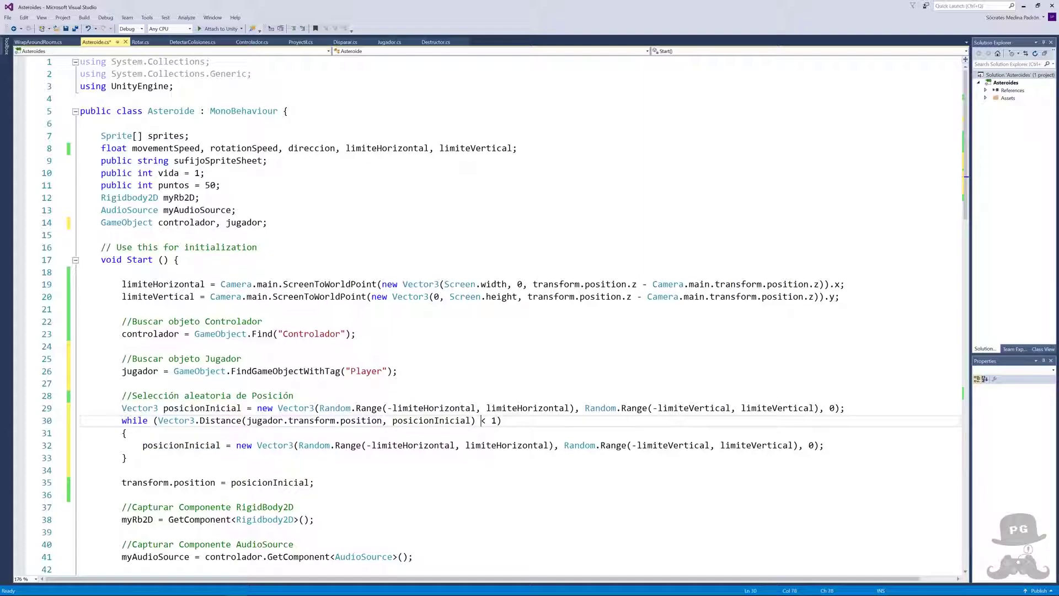
pyautogui.click(122, 470)
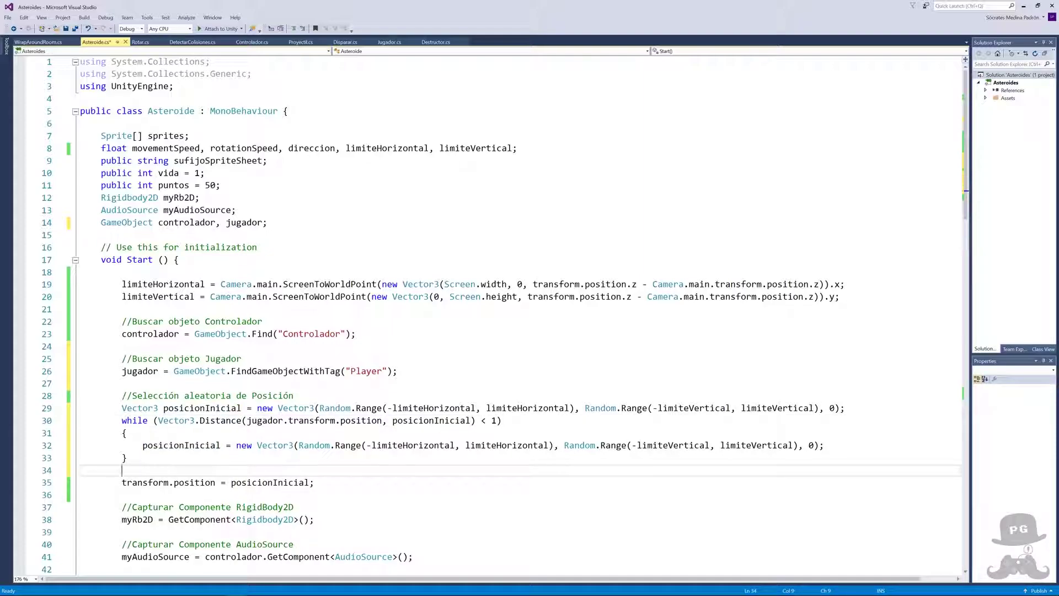
pyautogui.press('BackSpace')
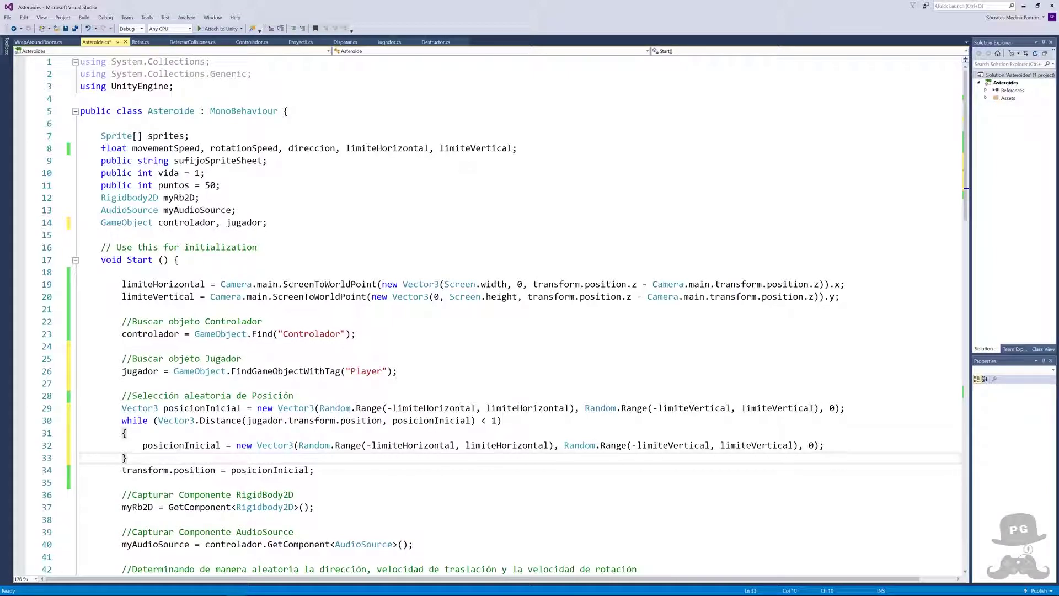
pyautogui.click(124, 470)
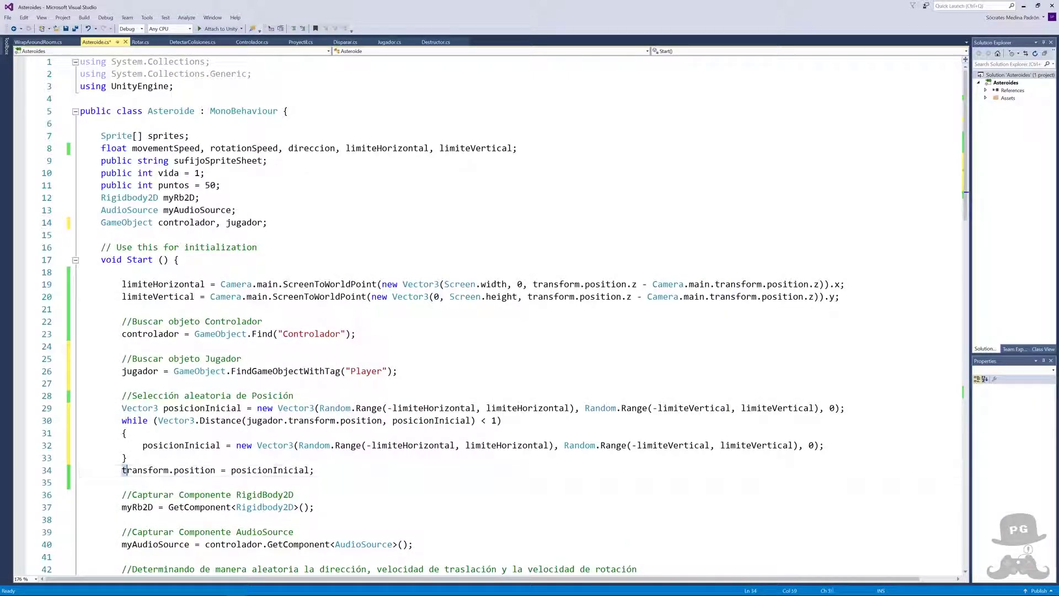
pyautogui.moveTo(122, 470); pyautogui.dragTo(215, 470)
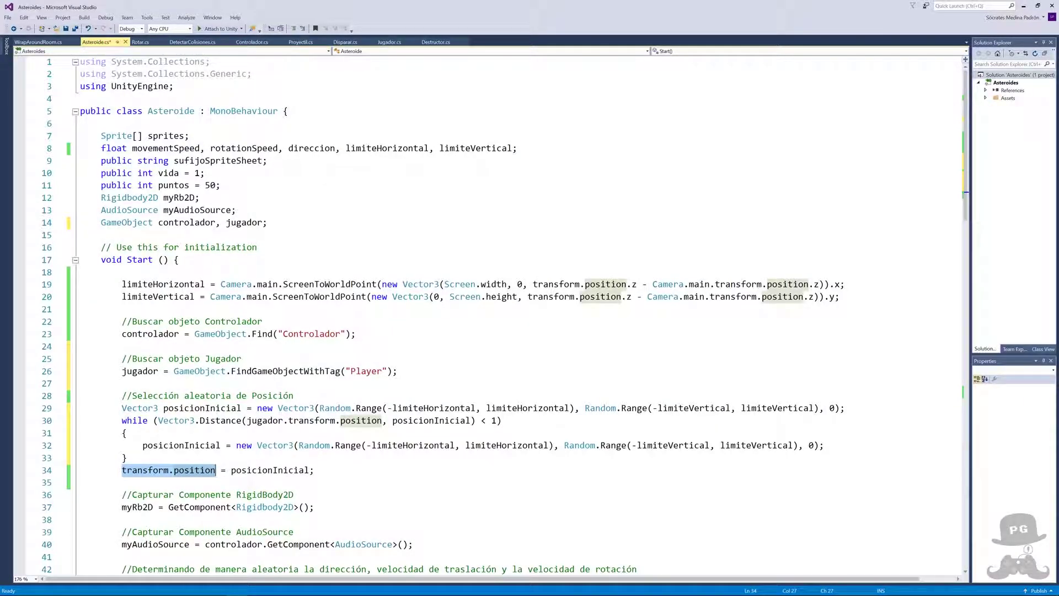
pyautogui.click(271, 470)
pyautogui.click(127, 458)
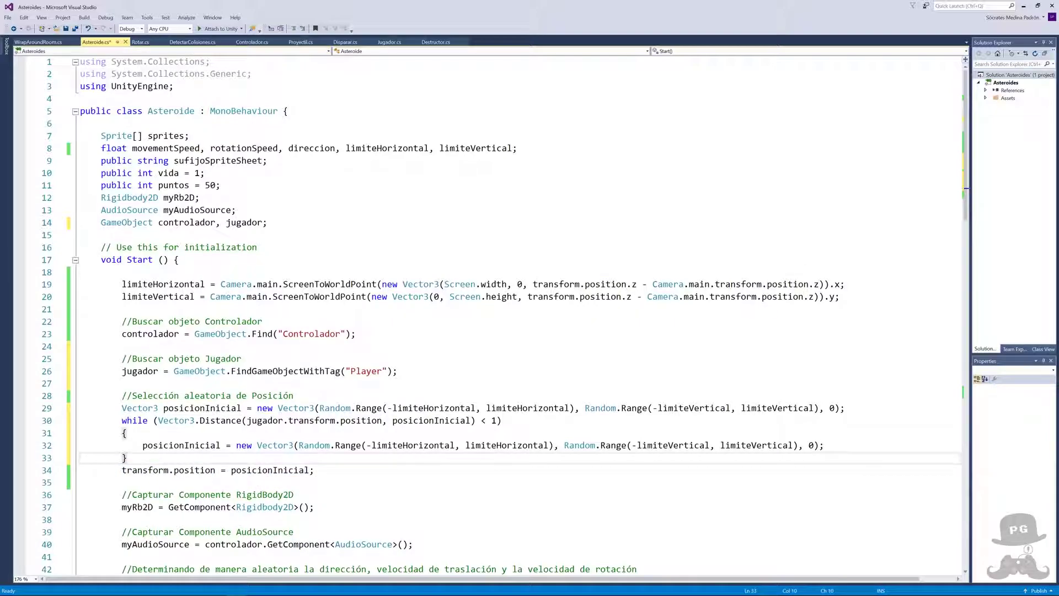
pyautogui.press('Up')
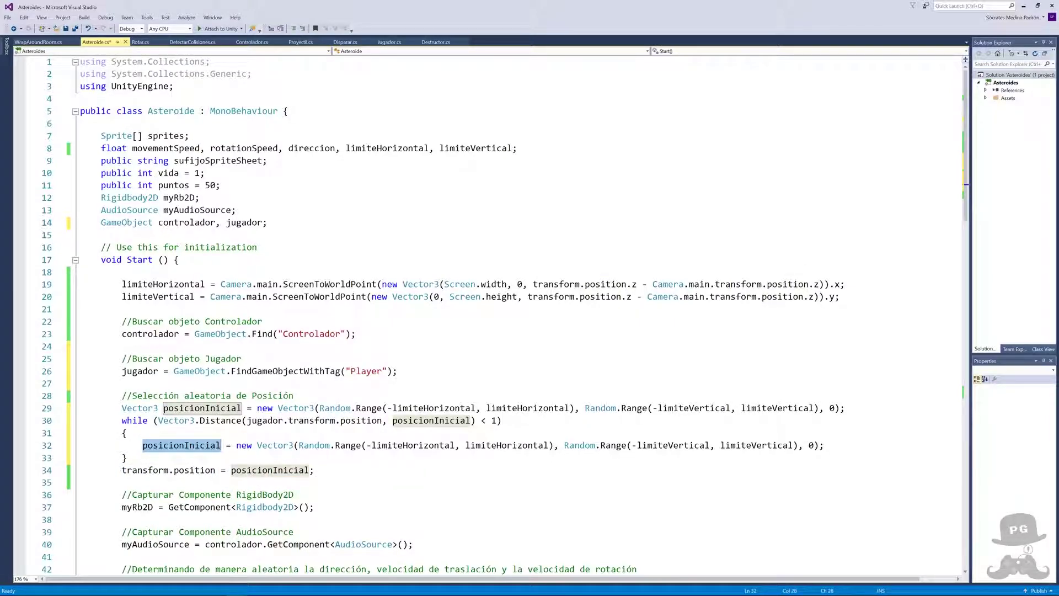
pyautogui.press('Up')
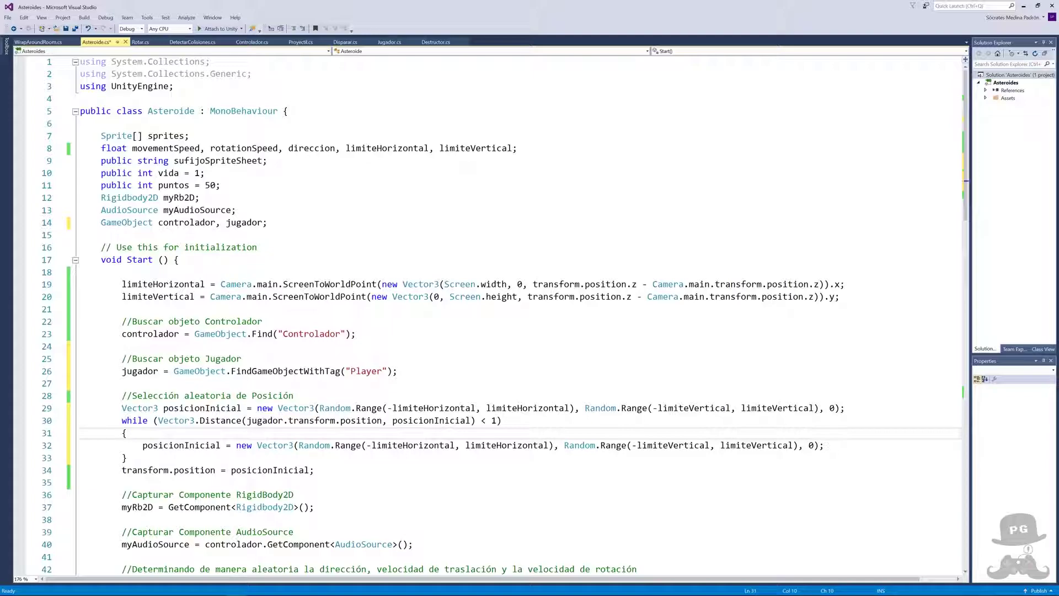
pyautogui.click(845, 408)
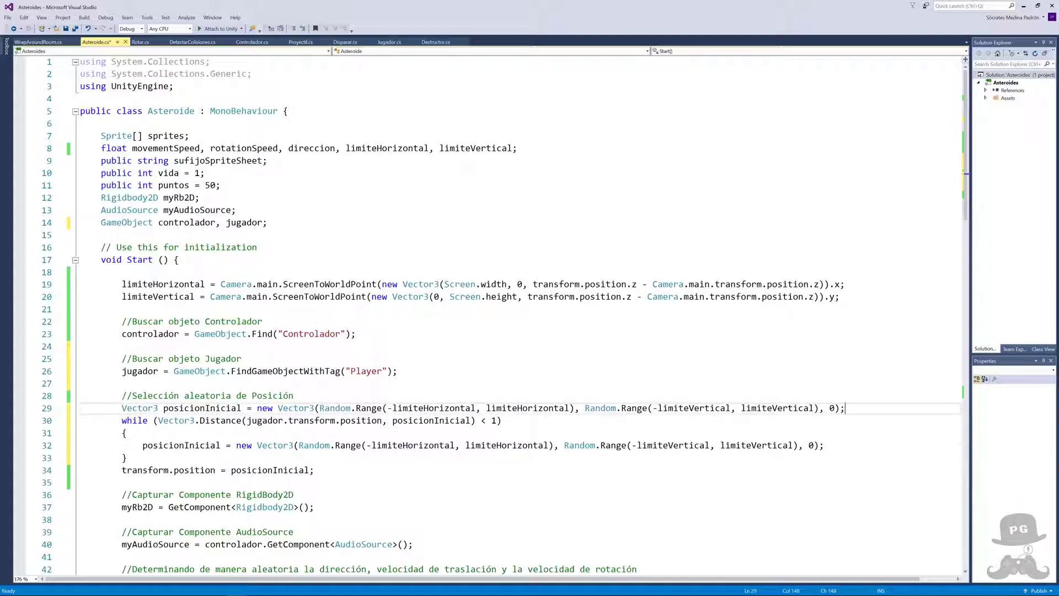
# - Add the comment '//Ciclo While para regenerar la posición Inicial si está muy cerca del Asteroide' above the loop
pyautogui.press('Return')
pyautogui.press('Return')
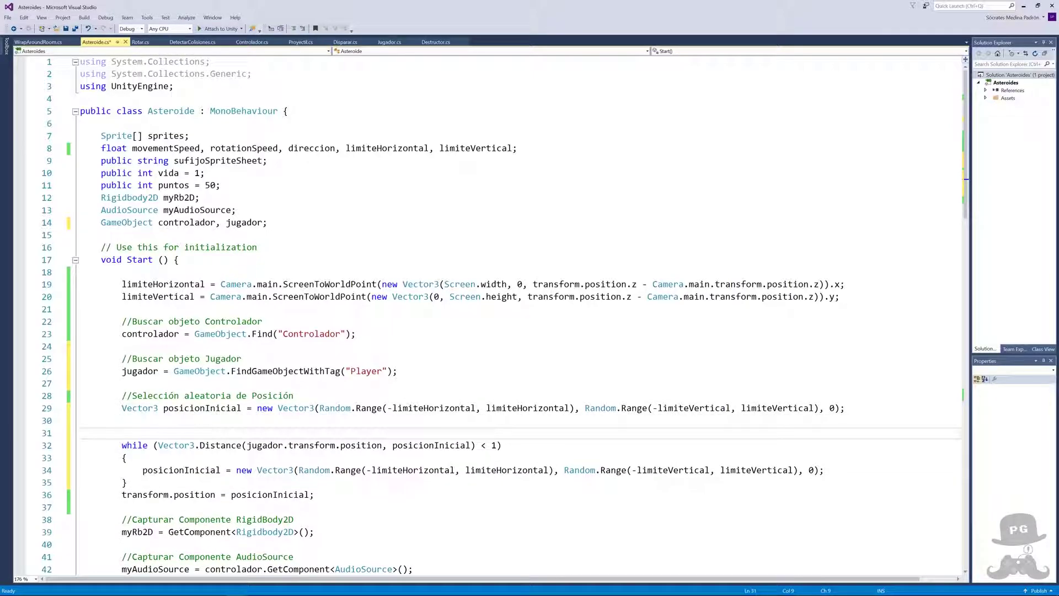
pyautogui.write('//')
pyautogui.write('Ciclo Wh')
pyautogui.write('ile pa')
pyautogui.write('ra re')
pyautogui.write('gen')
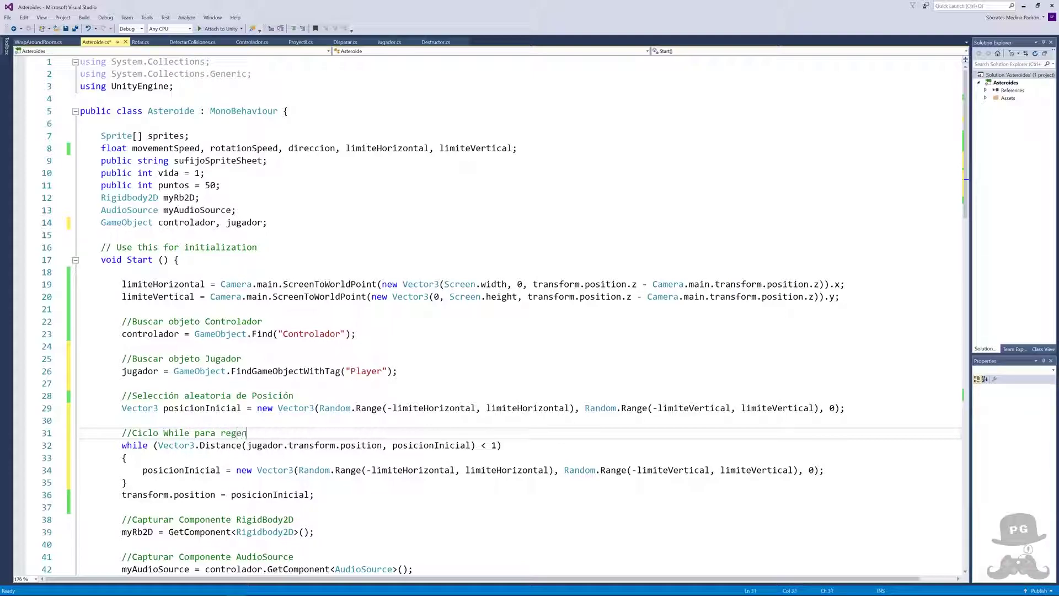
pyautogui.write('erar la posi')
pyautogui.write('ción ')
pyautogui.write('Inicial si')
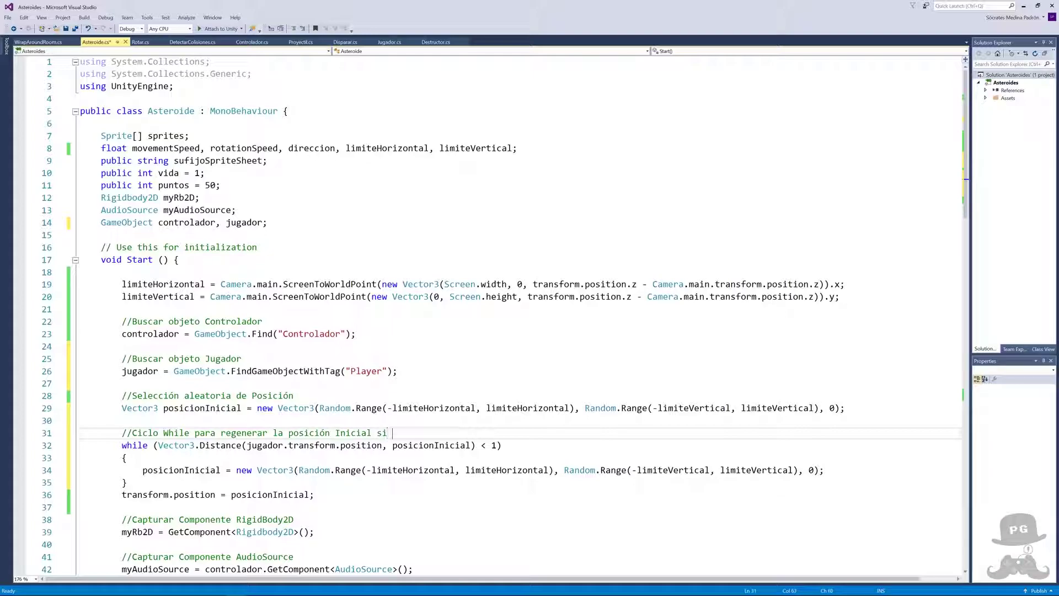
pyautogui.write(' está muy c')
pyautogui.write('erca del')
pyautogui.write(' Asteroide')
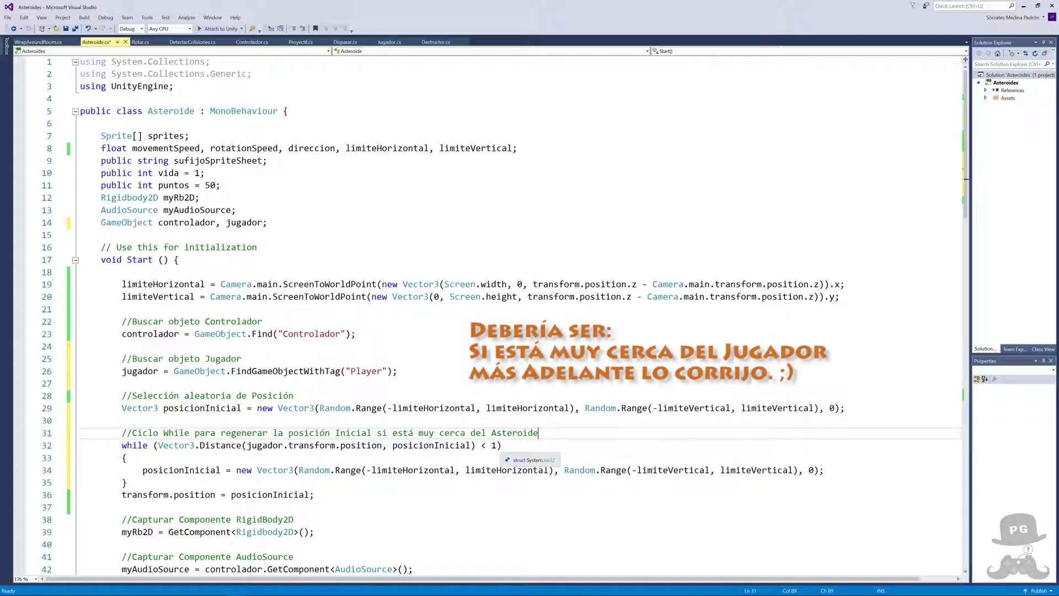
pyautogui.doubleClick(493, 446)
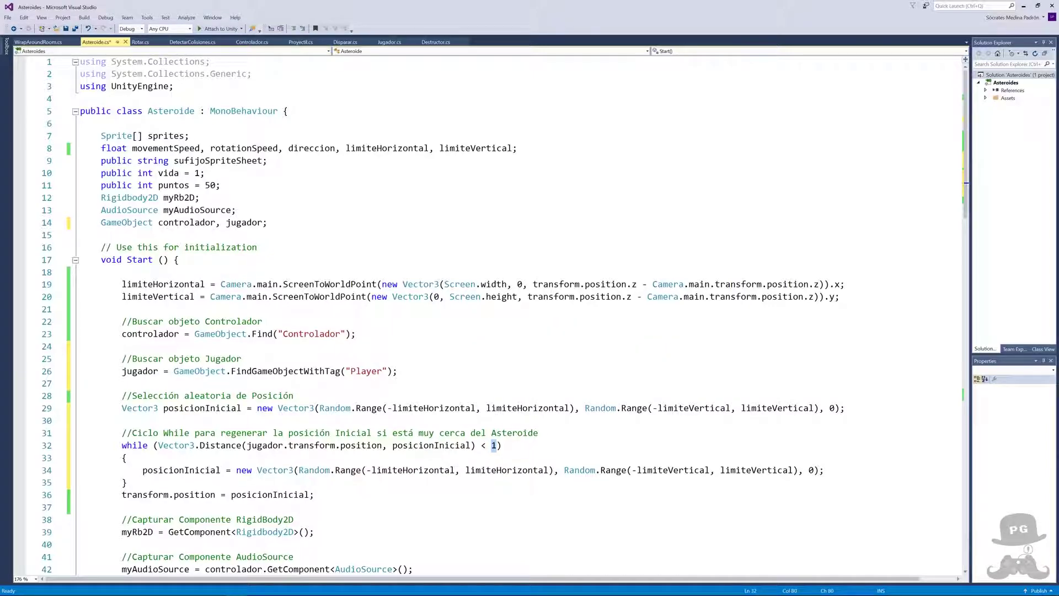
# - Declare public float distanciaMinJugador = 1f below the puntos field
pyautogui.click(220, 185)
pyautogui.press('Return')
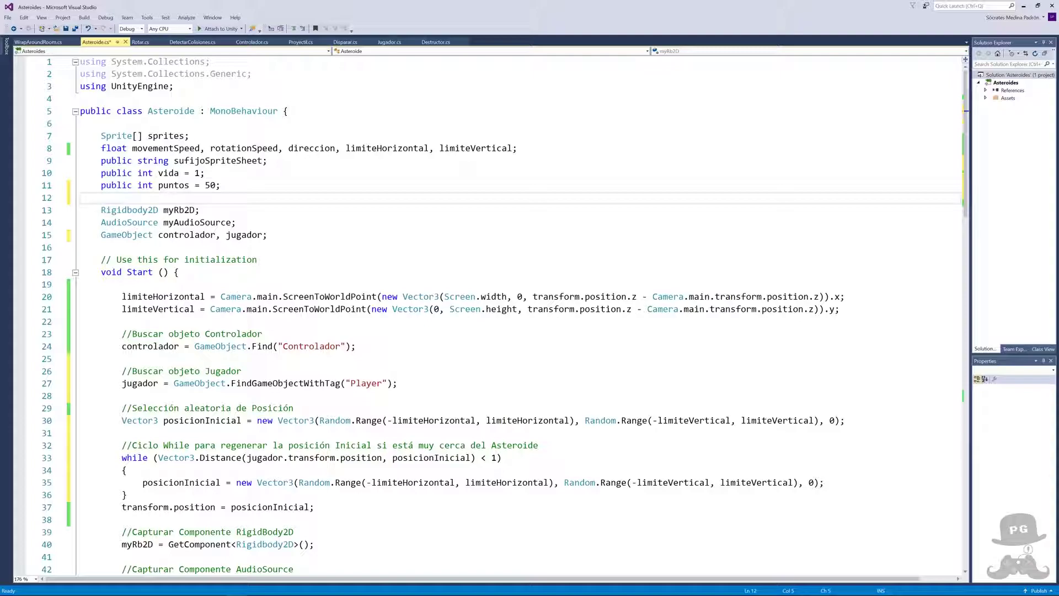
pyautogui.write('pu')
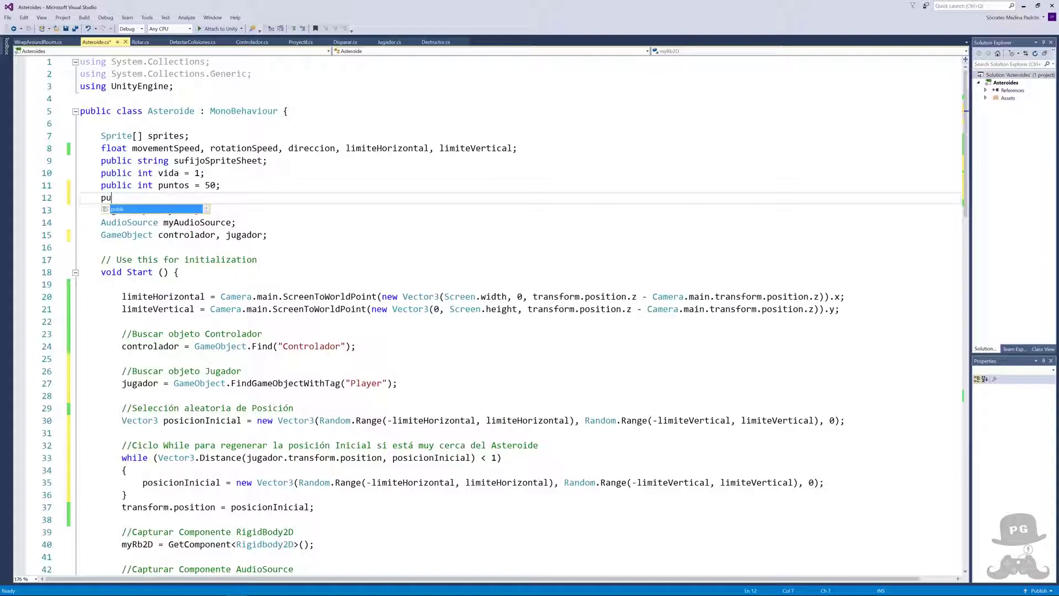
pyautogui.write('blic ')
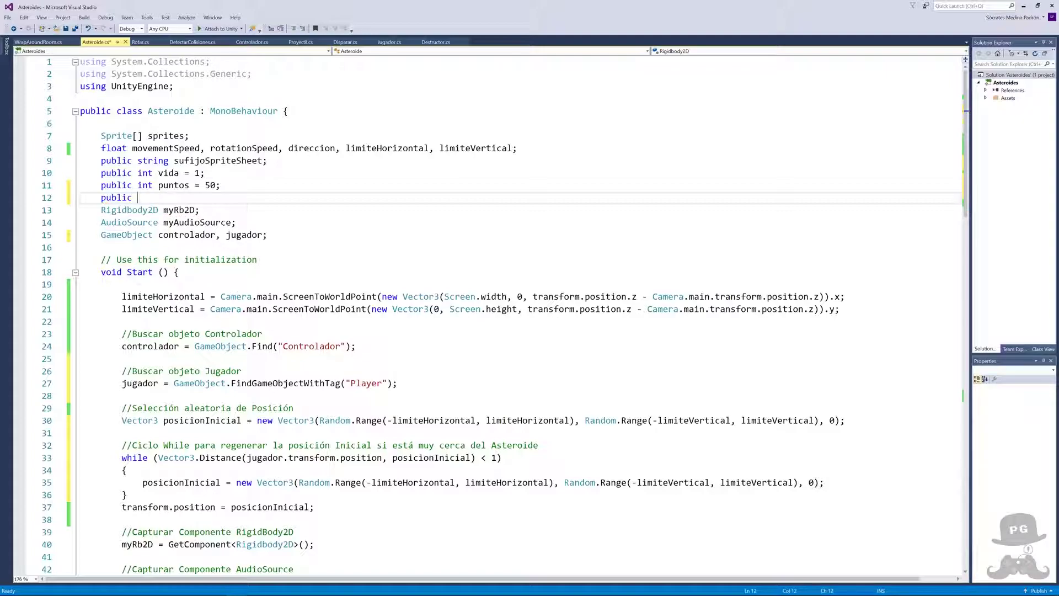
pyautogui.write('float ')
pyautogui.write('d')
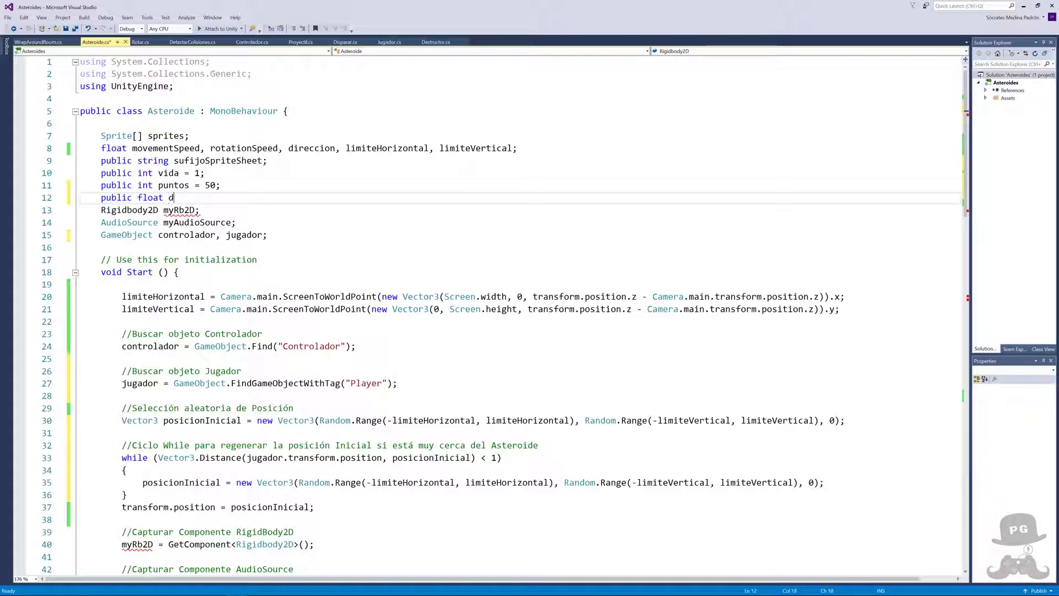
pyautogui.write('istancia')
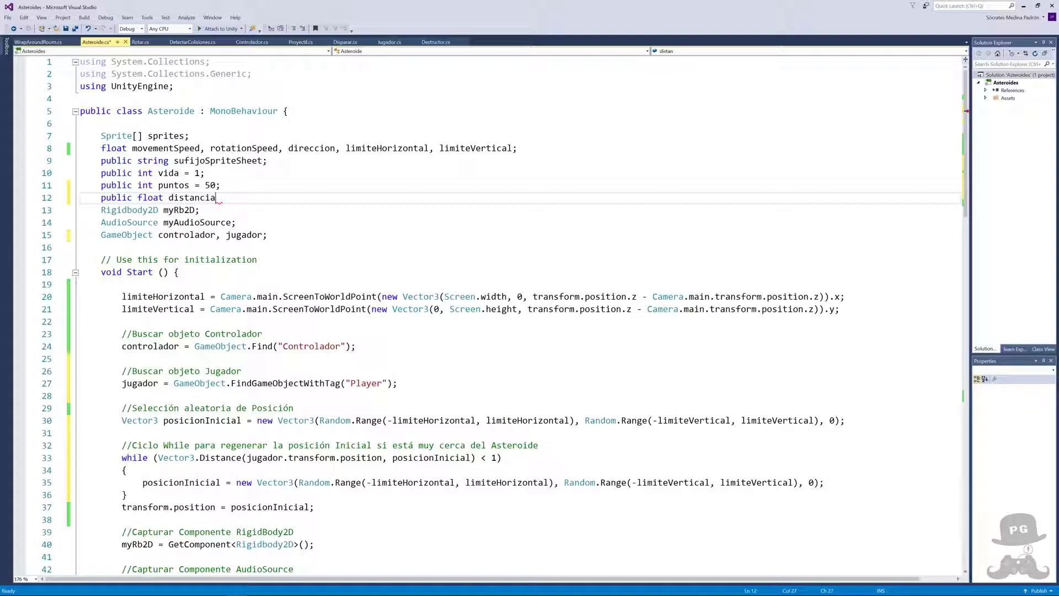
pyautogui.write('M')
pyautogui.write('ini')
pyautogui.press('BackSpace')
pyautogui.write('Jugador')
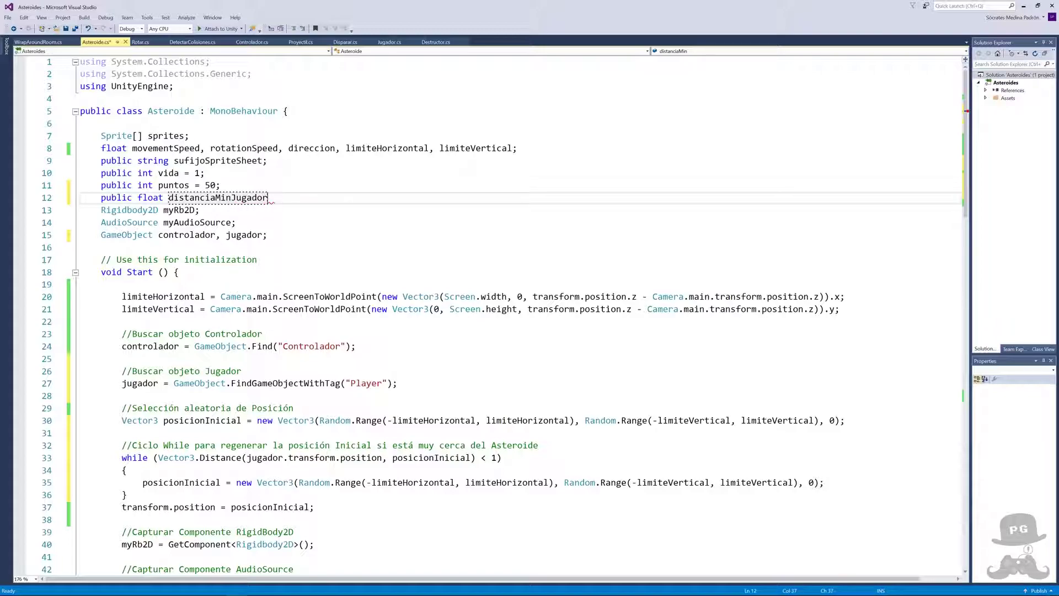
pyautogui.write(';')
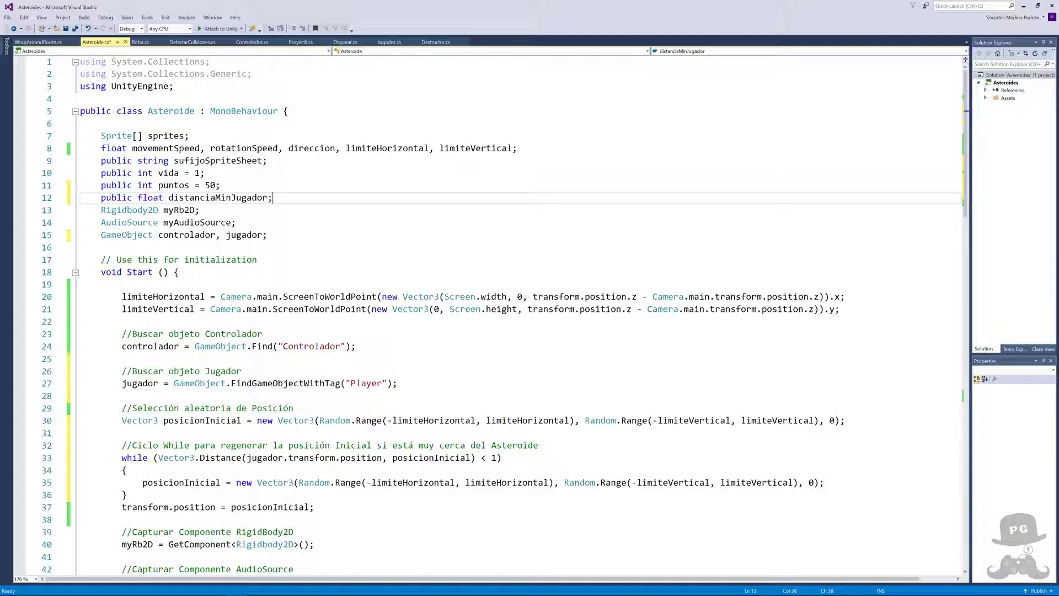
pyautogui.write(' =')
pyautogui.write(' 1f')
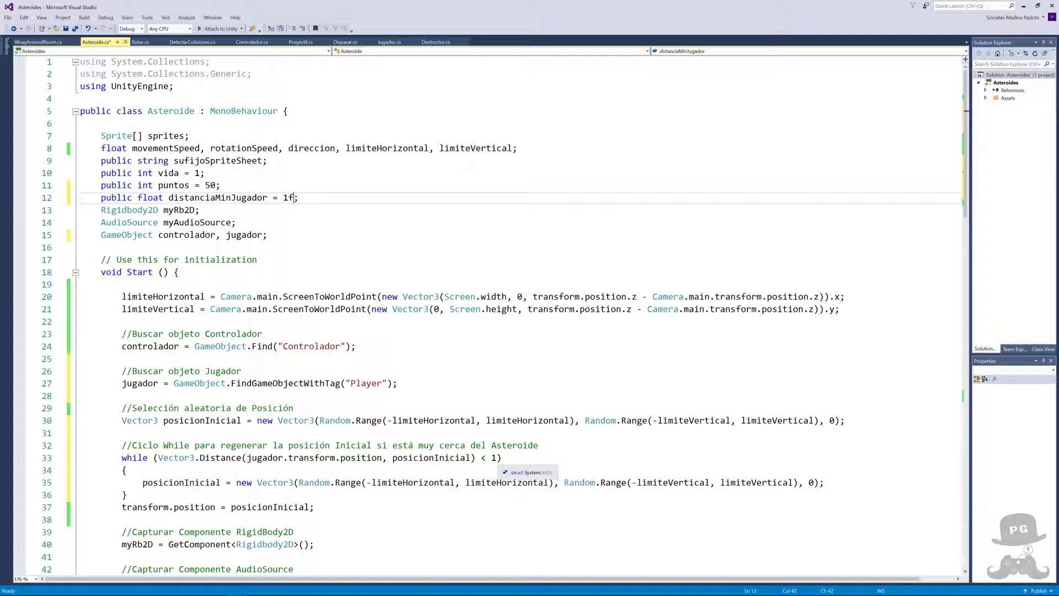
# - Replace the 1 in the while condition with distanciaMinJugador and save Asteroide.cs
pyautogui.doubleClick(198, 198)
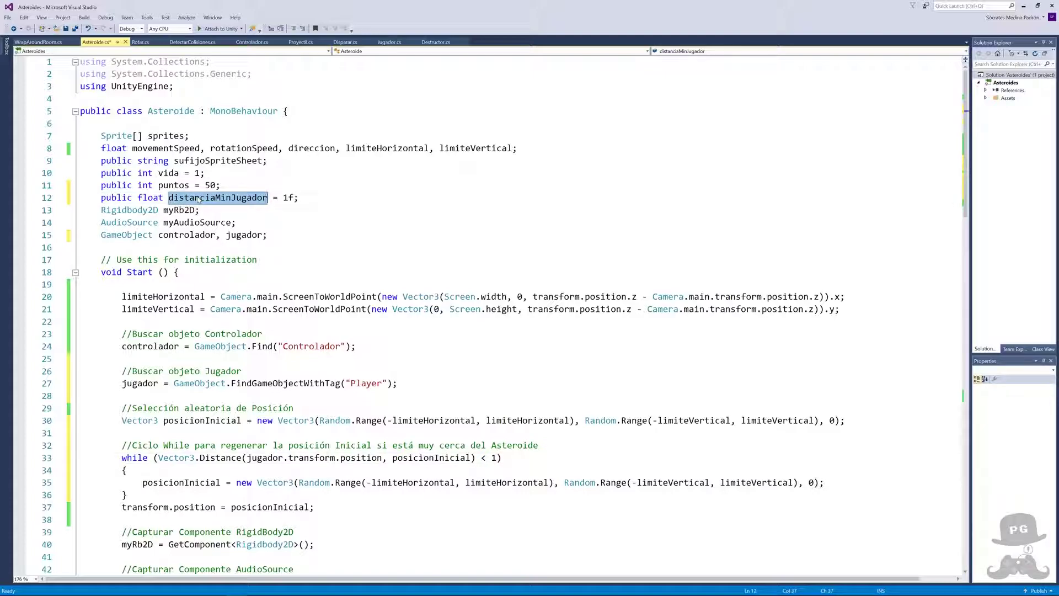
pyautogui.hotkey('ctrl', 'c')
pyautogui.doubleClick(496, 457)
pyautogui.hotkey('ctrl', 'v')
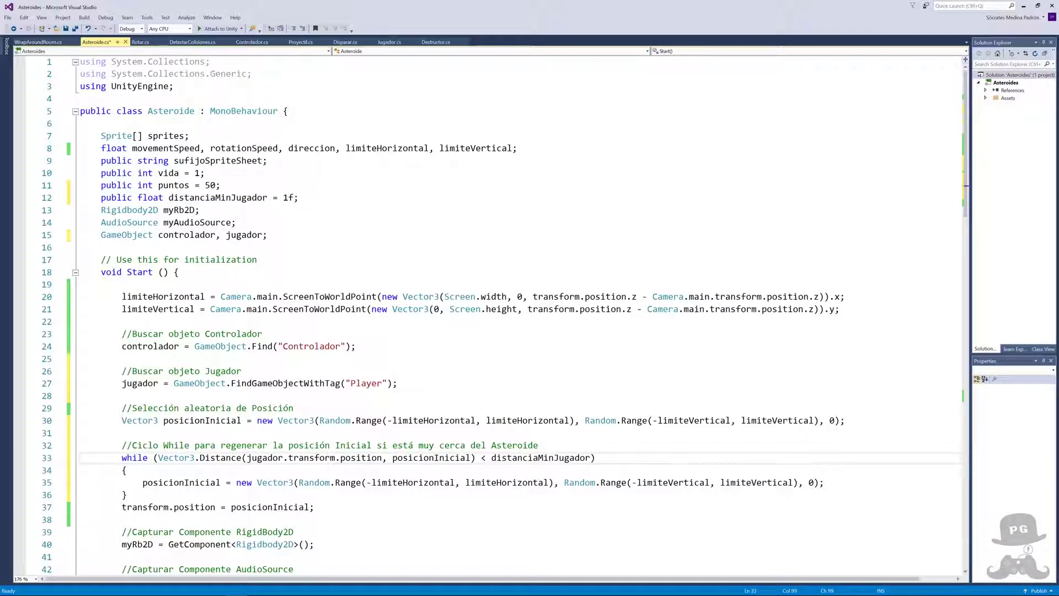
pyautogui.click(122, 433)
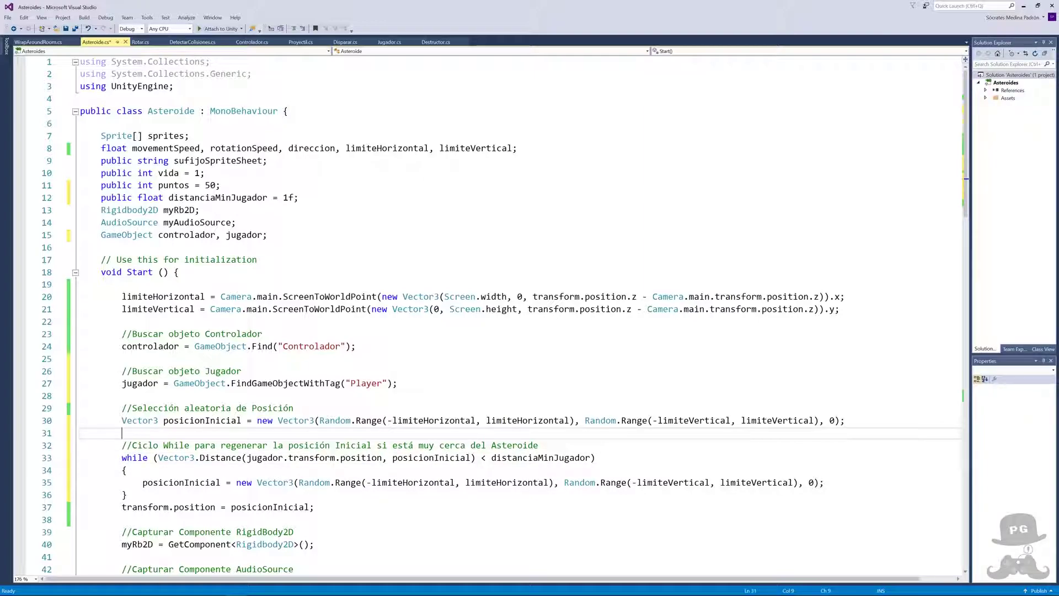
pyautogui.hotkey('ctrl', 's')
# - Back in Unity, test-play the game three times, then select AsteroideG
pyautogui.hotkey('alt', 'Tab')
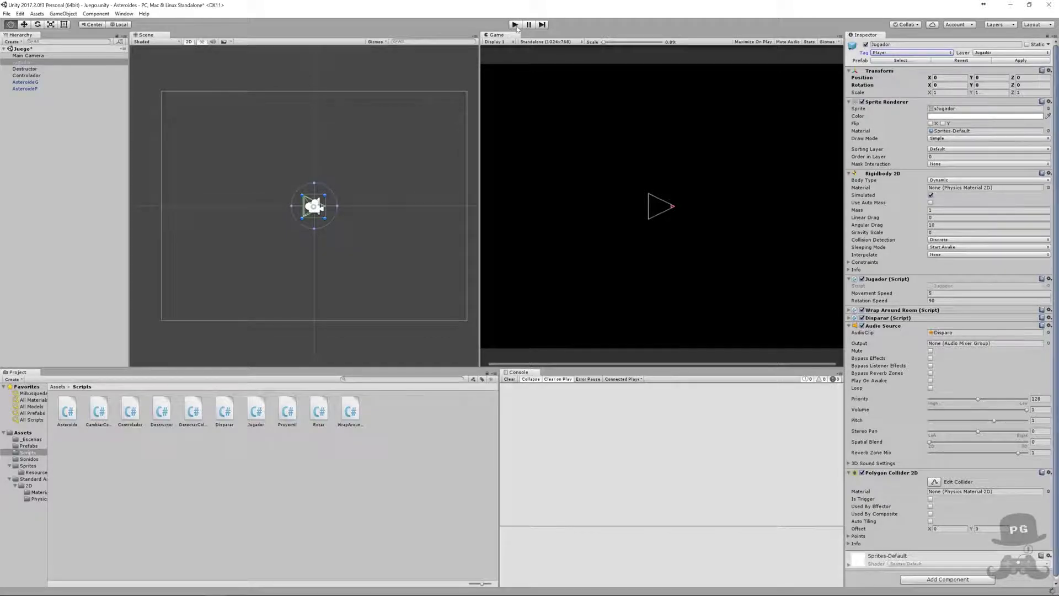
pyautogui.click(514, 25)
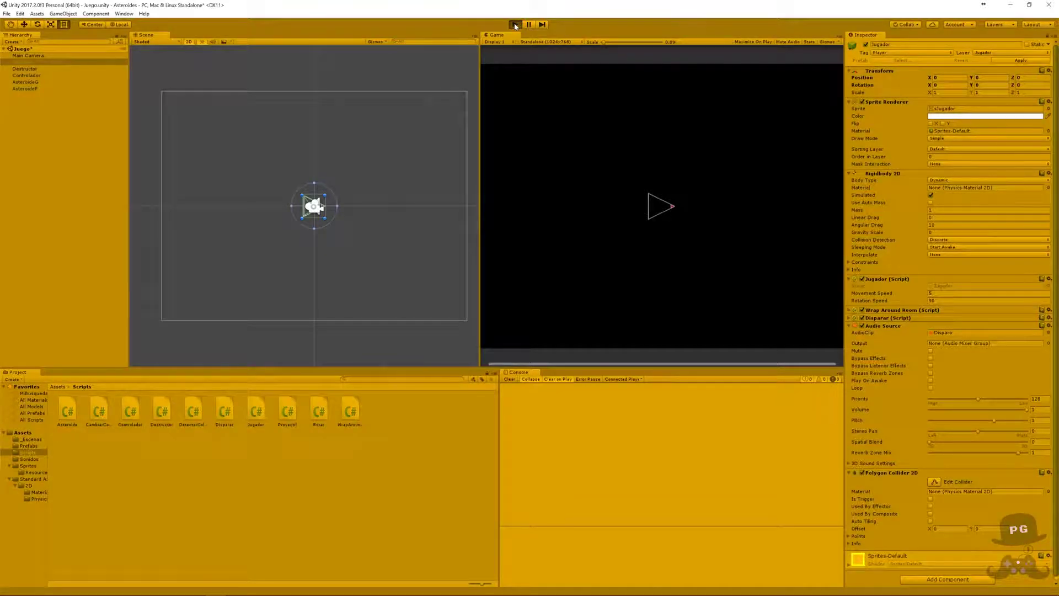
pyautogui.click(515, 25)
pyautogui.click(515, 25)
pyautogui.click(515, 26)
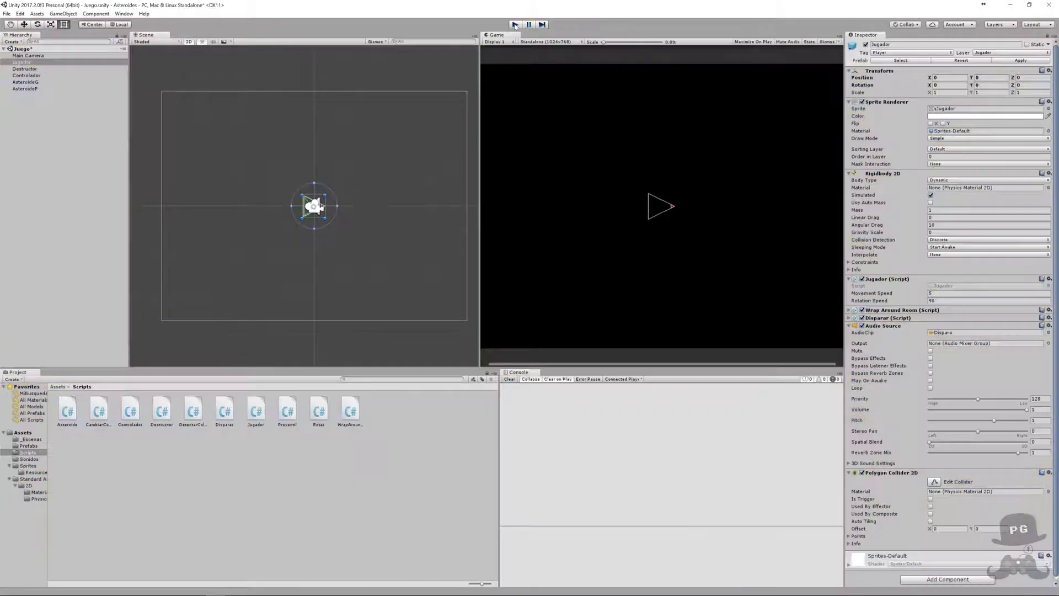
pyautogui.click(515, 25)
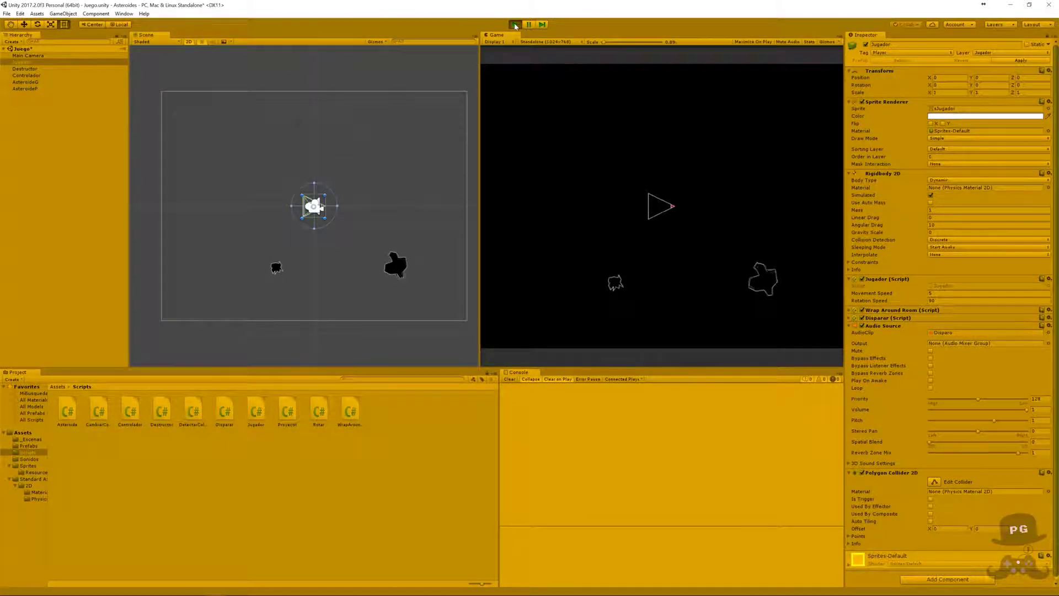
pyautogui.click(514, 26)
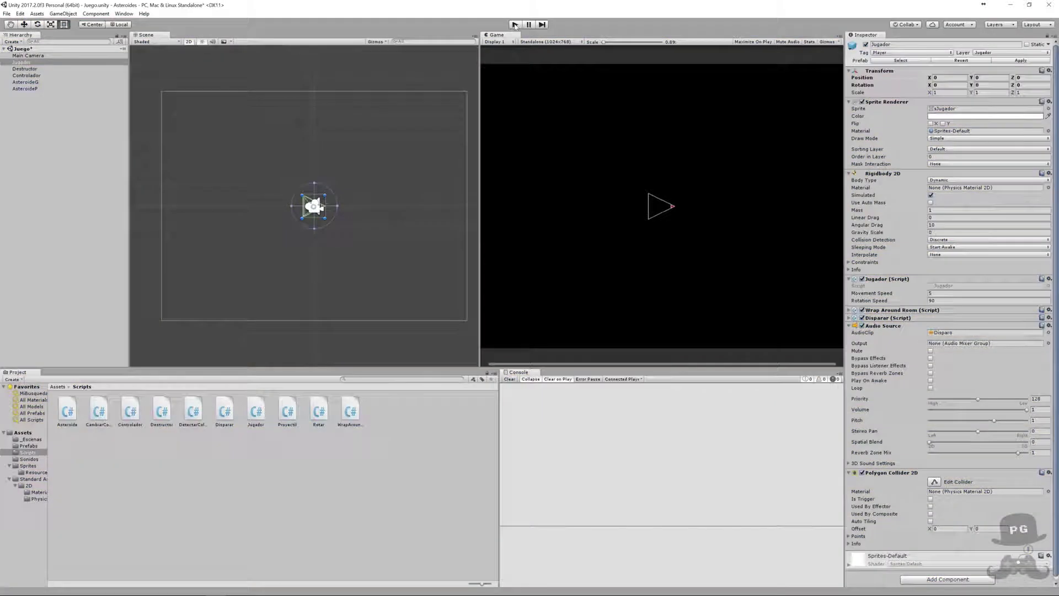
pyautogui.click(30, 82)
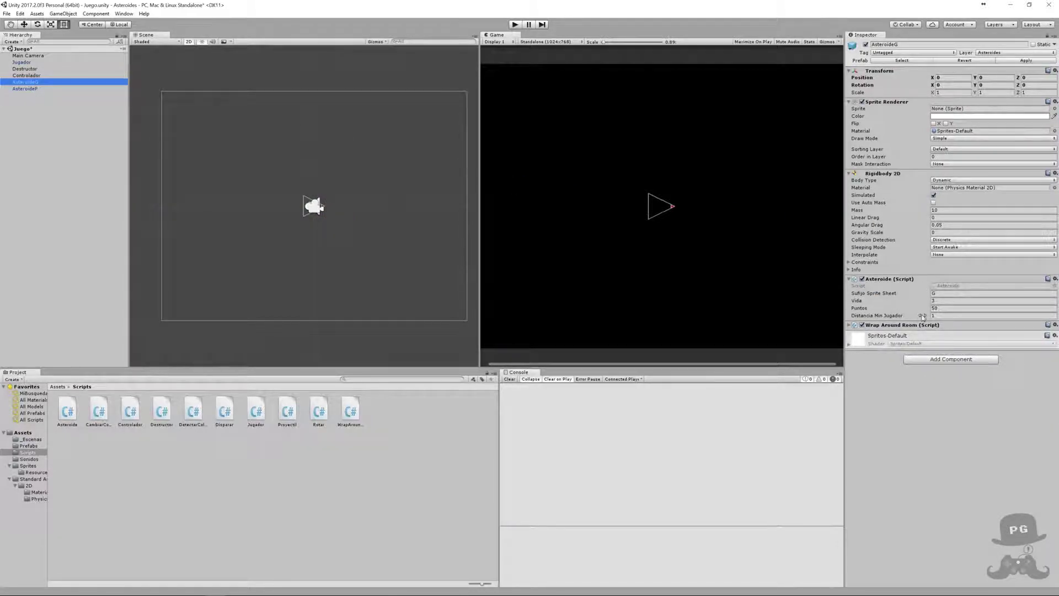
# - Set AsteroideG's Distancia Min Jugador to 5 and test-play the game repeatedly
pyautogui.click(938, 315)
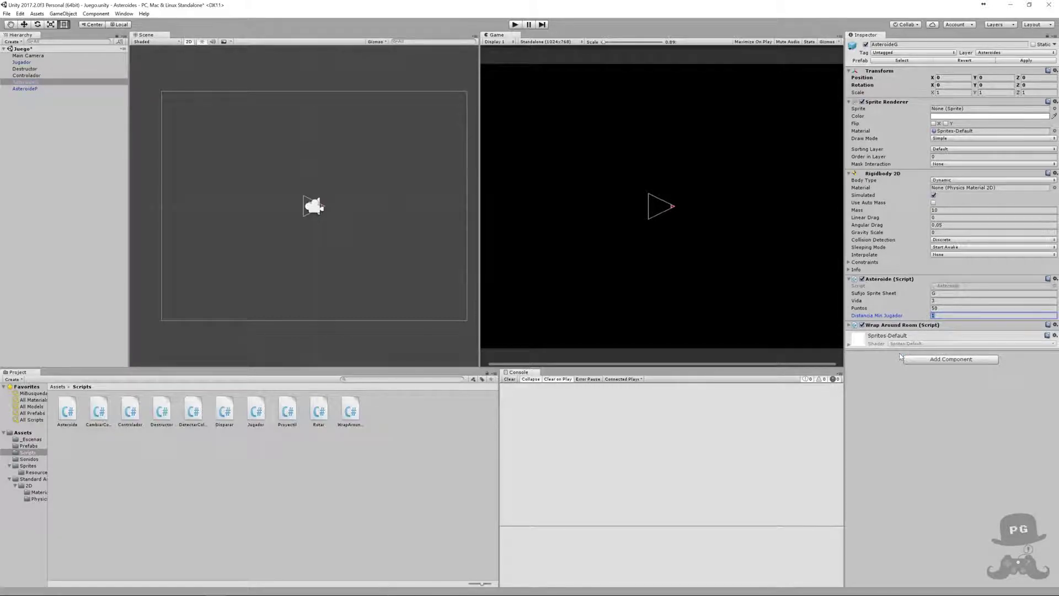
pyautogui.write('5')
pyautogui.click(515, 25)
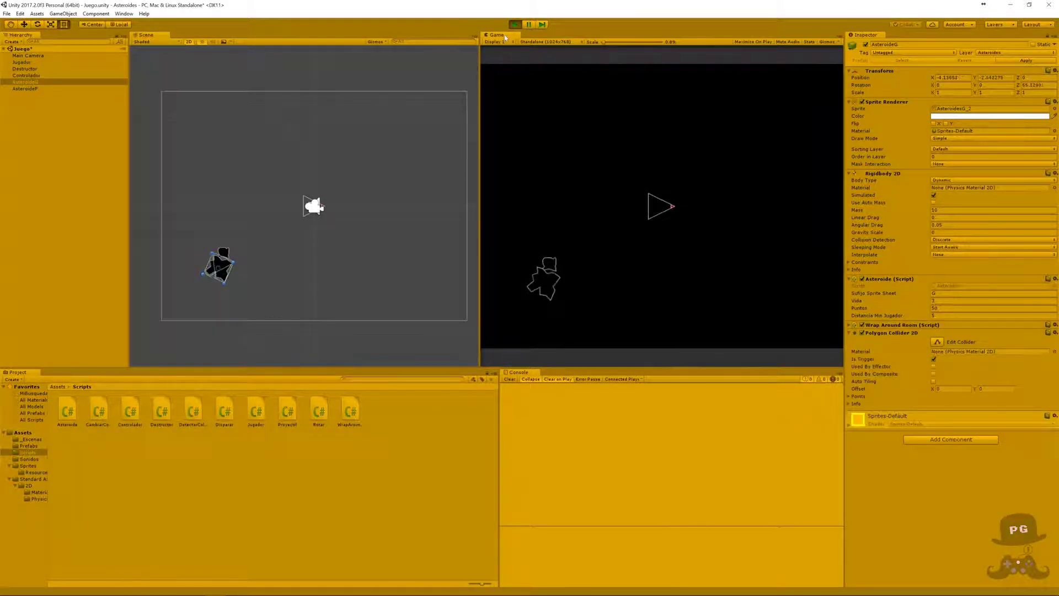
pyautogui.click(514, 25)
pyautogui.click(514, 25)
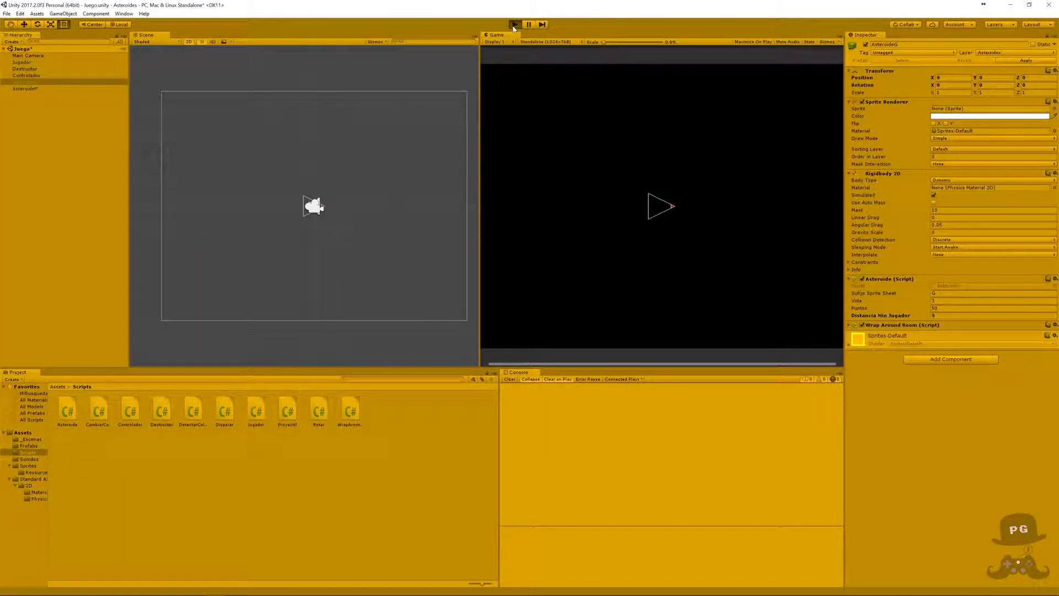
pyautogui.click(514, 26)
pyautogui.click(514, 25)
pyautogui.click(514, 26)
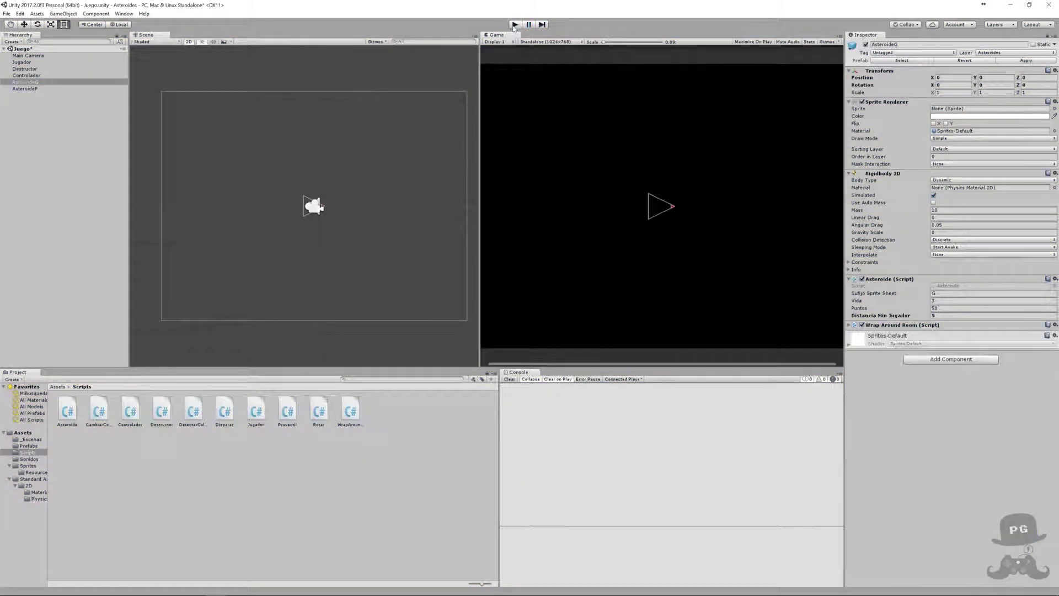
pyautogui.click(513, 26)
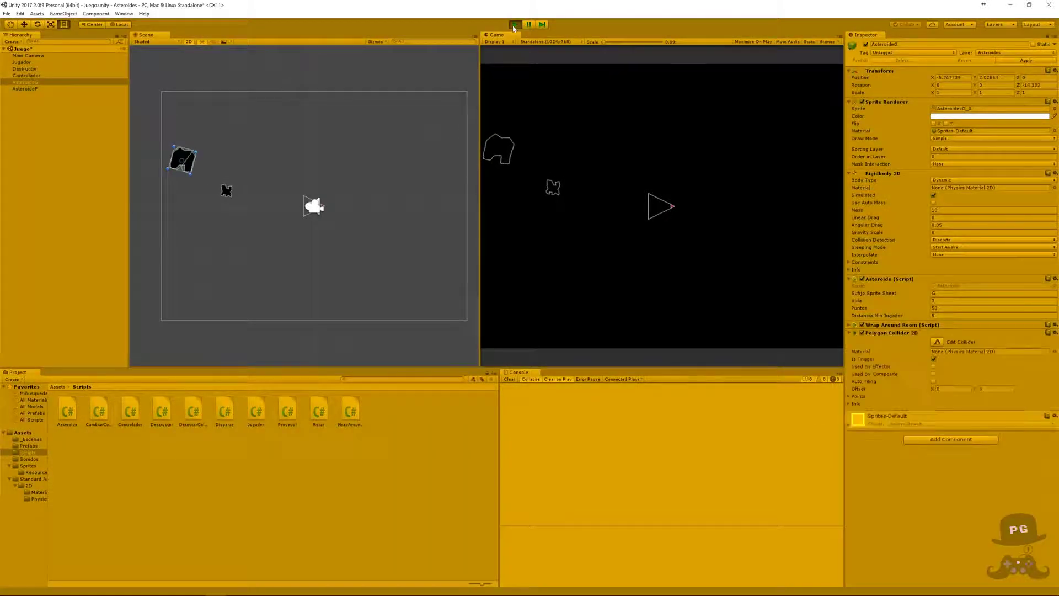
pyautogui.click(514, 25)
pyautogui.click(513, 25)
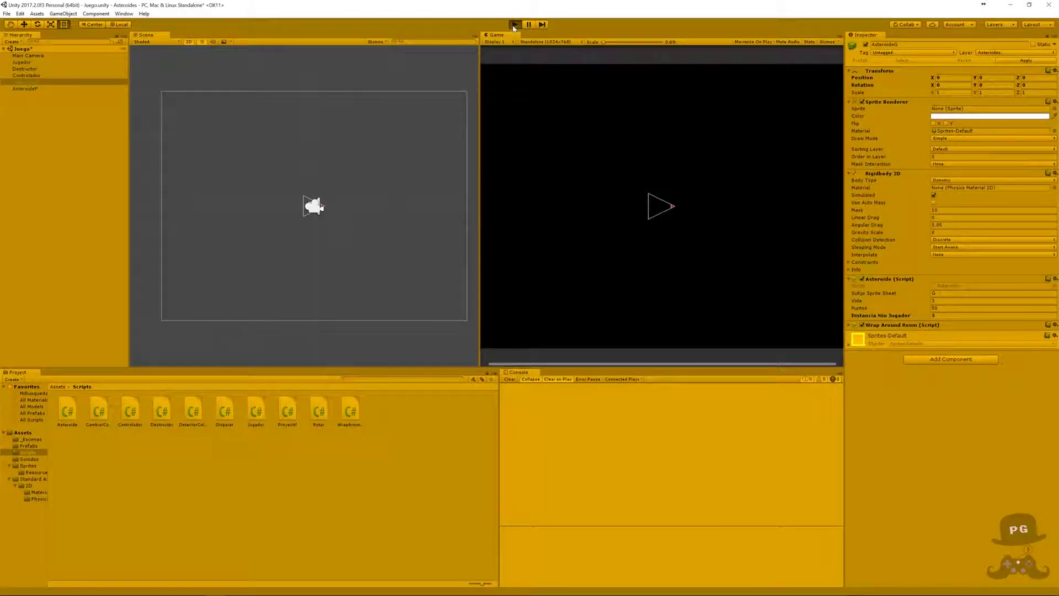
pyautogui.click(513, 26)
pyautogui.click(514, 25)
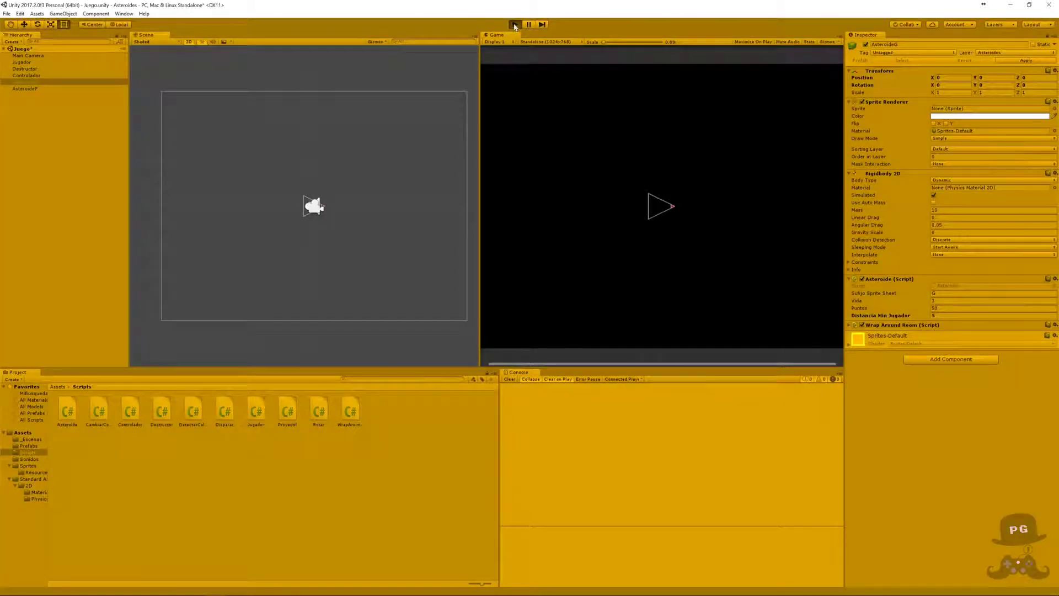
pyautogui.click(514, 26)
pyautogui.click(514, 25)
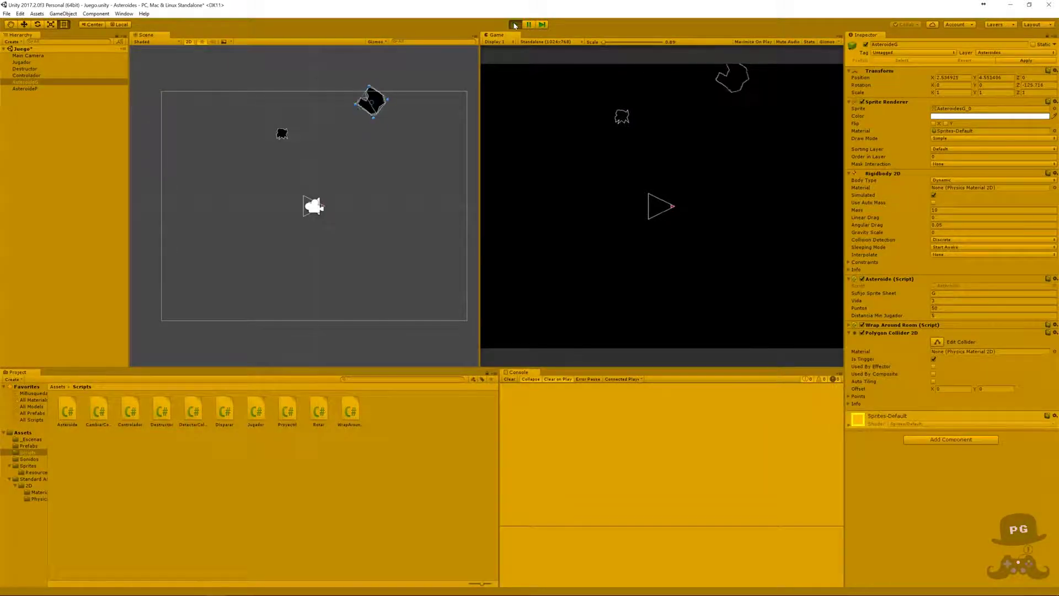
pyautogui.click(514, 25)
pyautogui.click(515, 25)
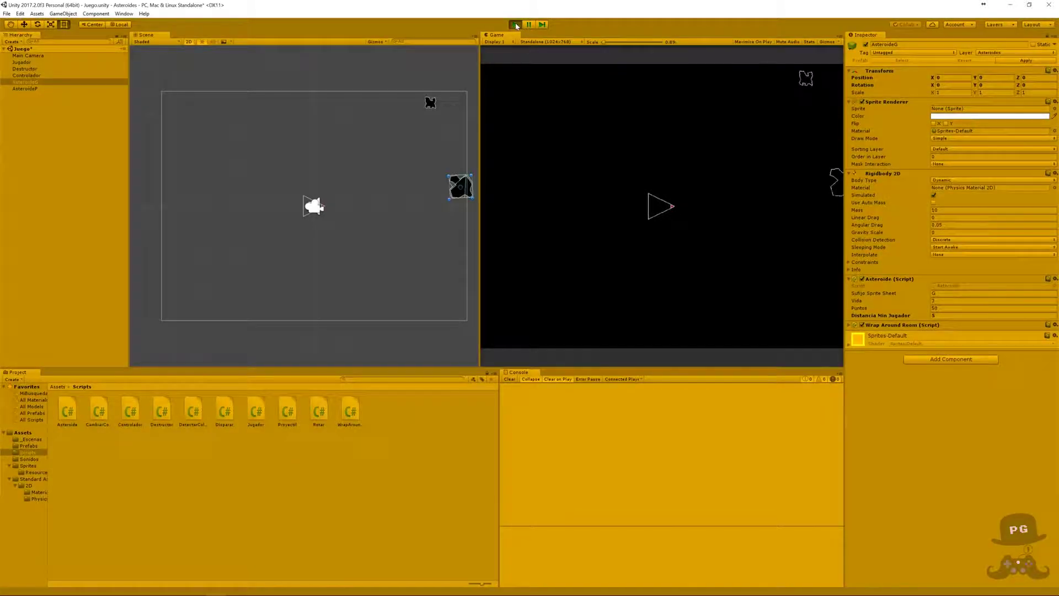
pyautogui.click(515, 26)
pyautogui.click(515, 25)
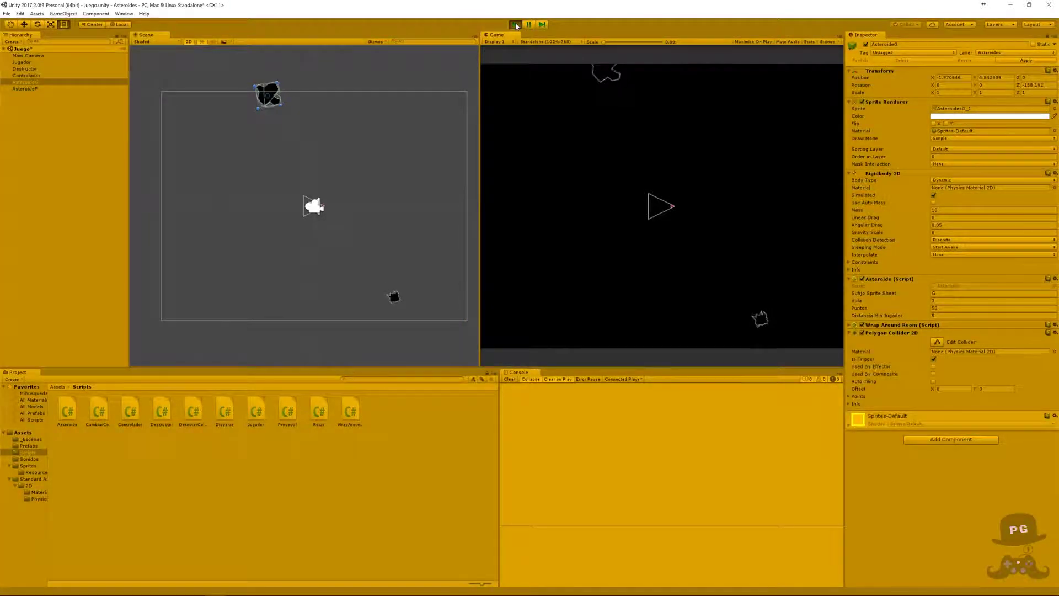
pyautogui.click(515, 25)
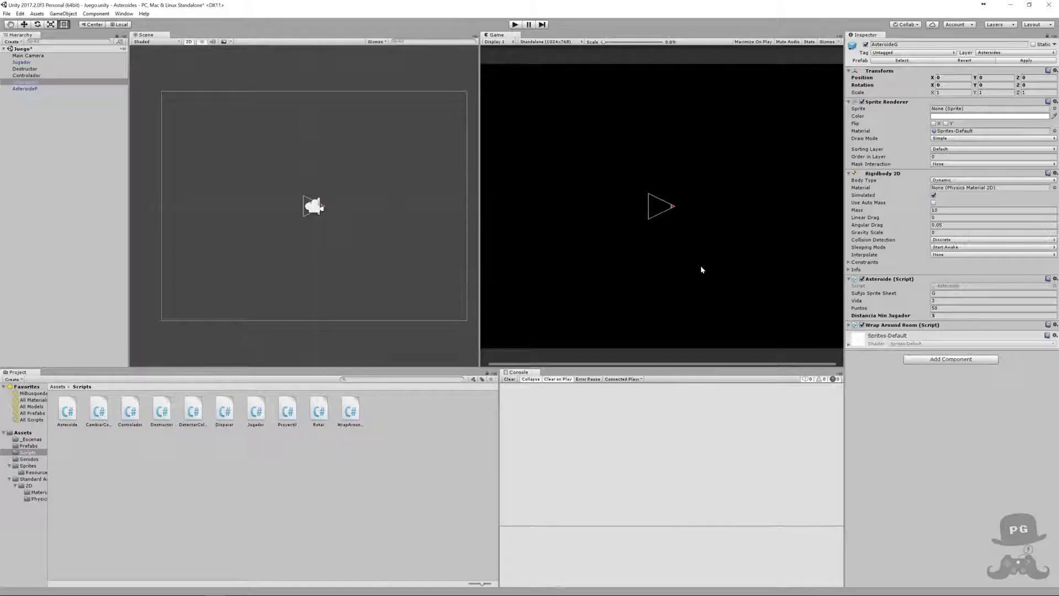
# - Edit Distancia Min Jugador again, run one more test, then select AsteroideP
pyautogui.click(923, 316)
pyautogui.click(516, 25)
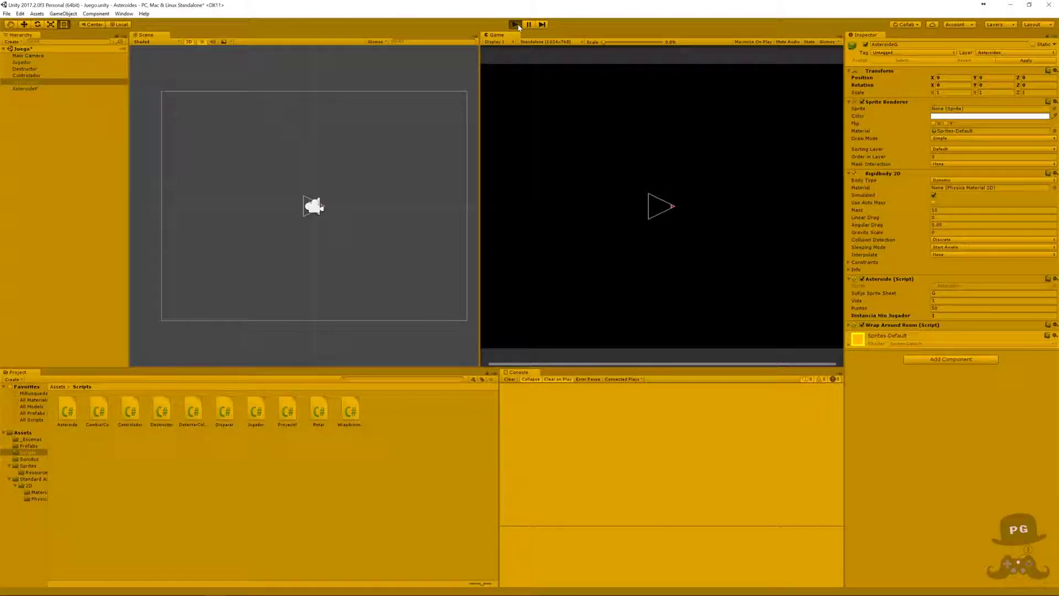
pyautogui.click(516, 25)
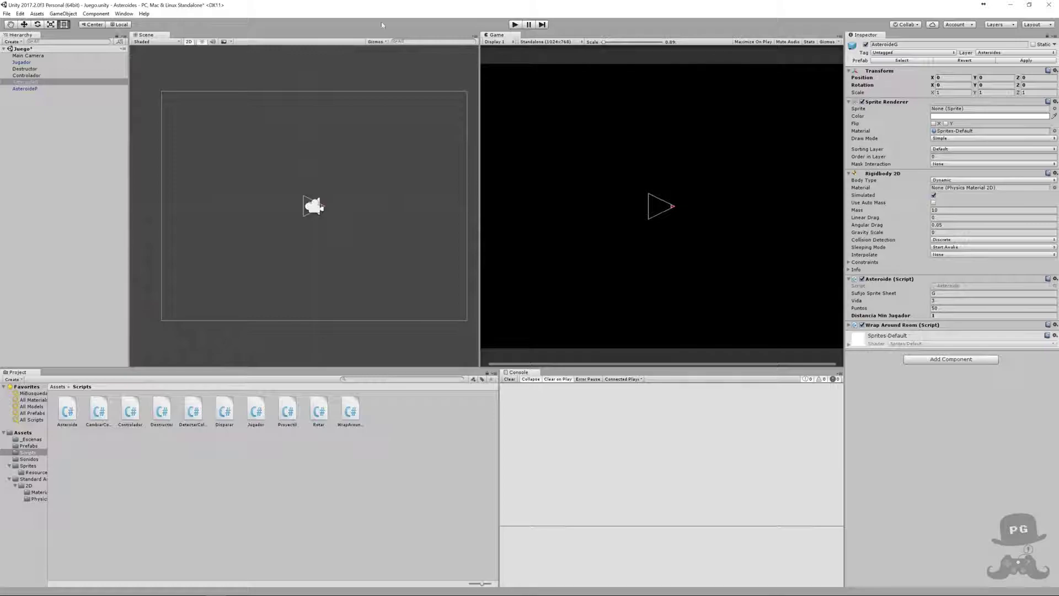
pyautogui.click(24, 90)
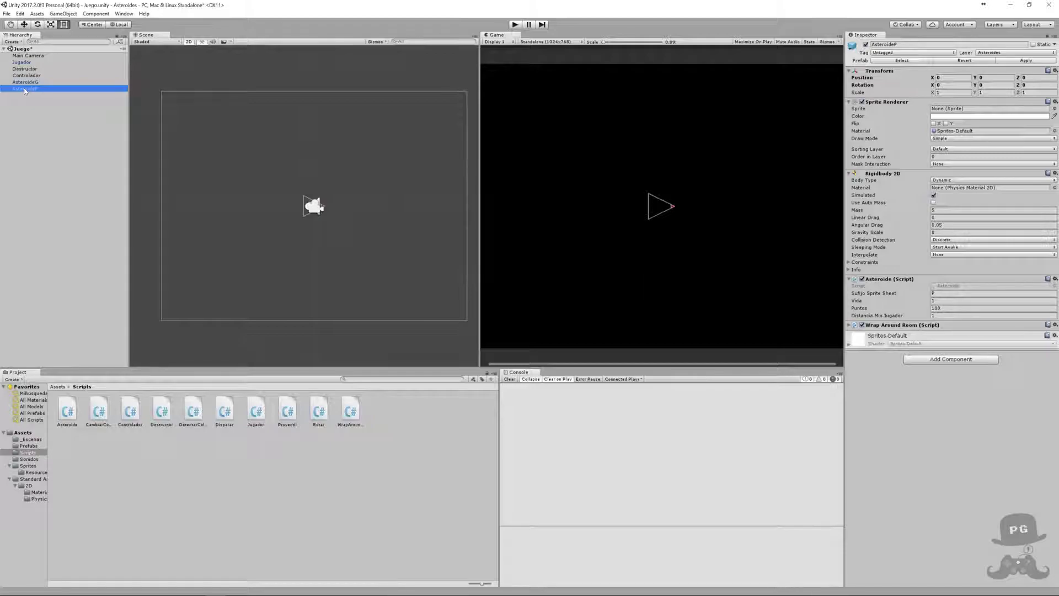
# - Duplicate AsteroideP twice and test-run the game with many small asteroids
pyautogui.hotkey('ctrl', 'd')
pyautogui.hotkey('ctrl', 'd')
pyautogui.hotkey('ctrl', 'd')
pyautogui.hotkey('ctrl', 'd')
pyautogui.hotkey('ctrl', 'd')
pyautogui.hotkey('ctrl', 'd')
pyautogui.hotkey('ctrl', 'd')
pyautogui.hotkey('ctrl', 'd')
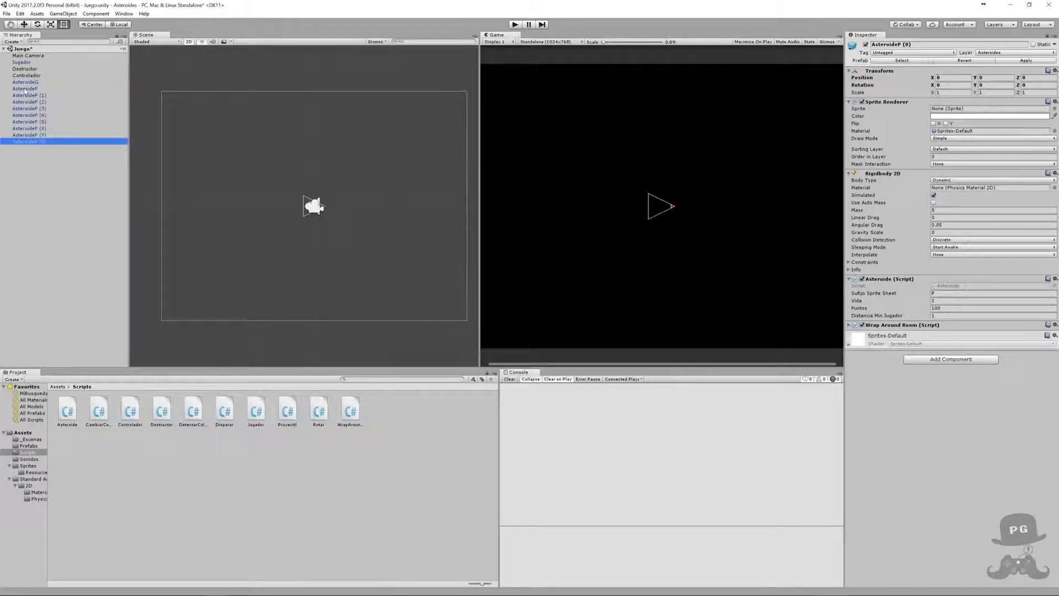
pyautogui.hotkey('ctrl', 'd')
pyautogui.hotkey('ctrl', 'd')
pyautogui.hotkey('ctrl', 'd')
pyautogui.hotkey('ctrl', 'd')
pyautogui.hotkey('ctrl', 'd')
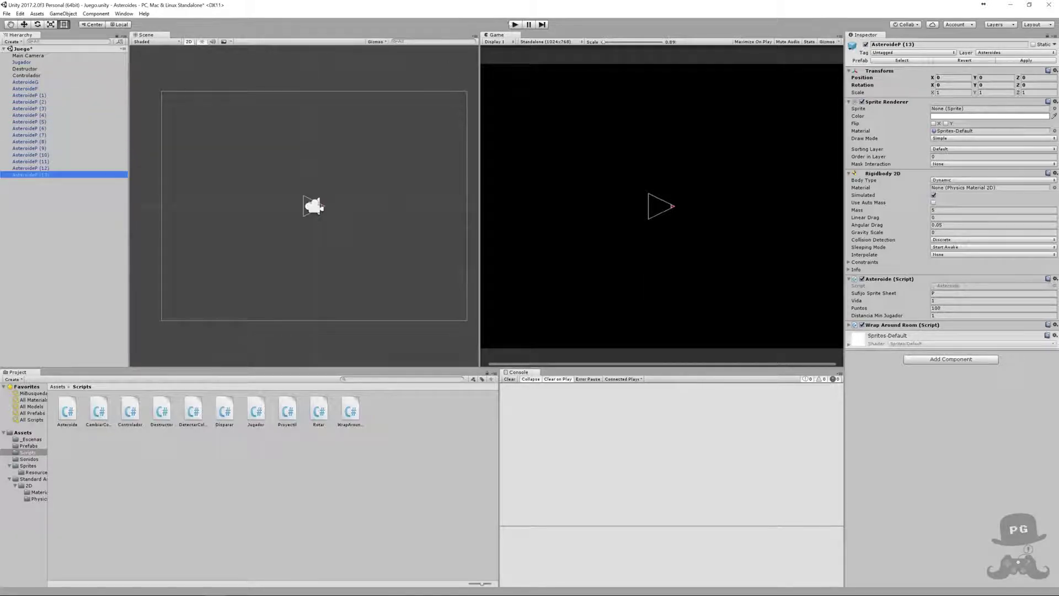
pyautogui.click(515, 24)
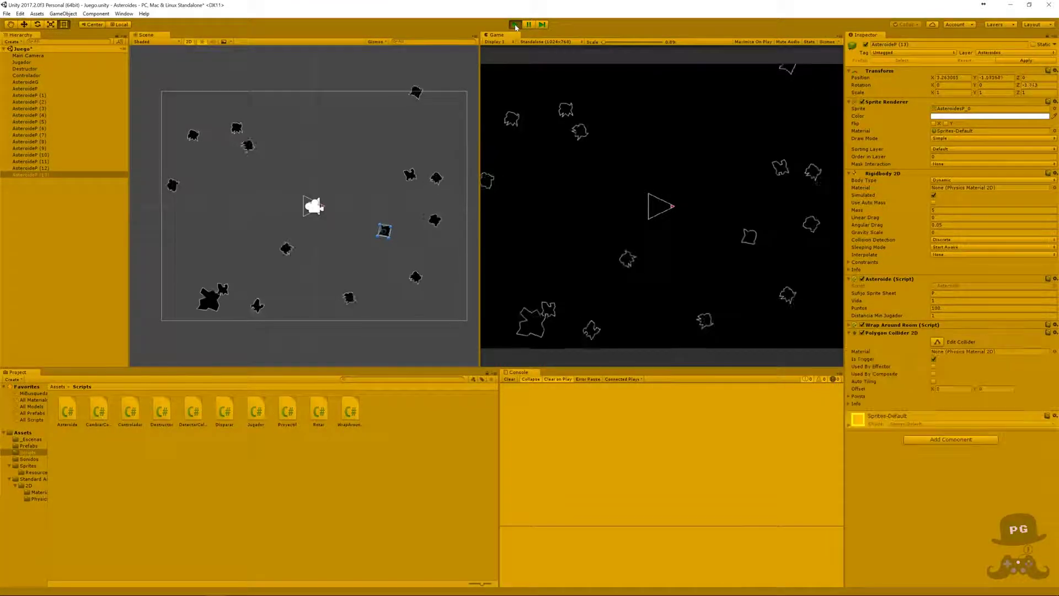
pyautogui.click(515, 25)
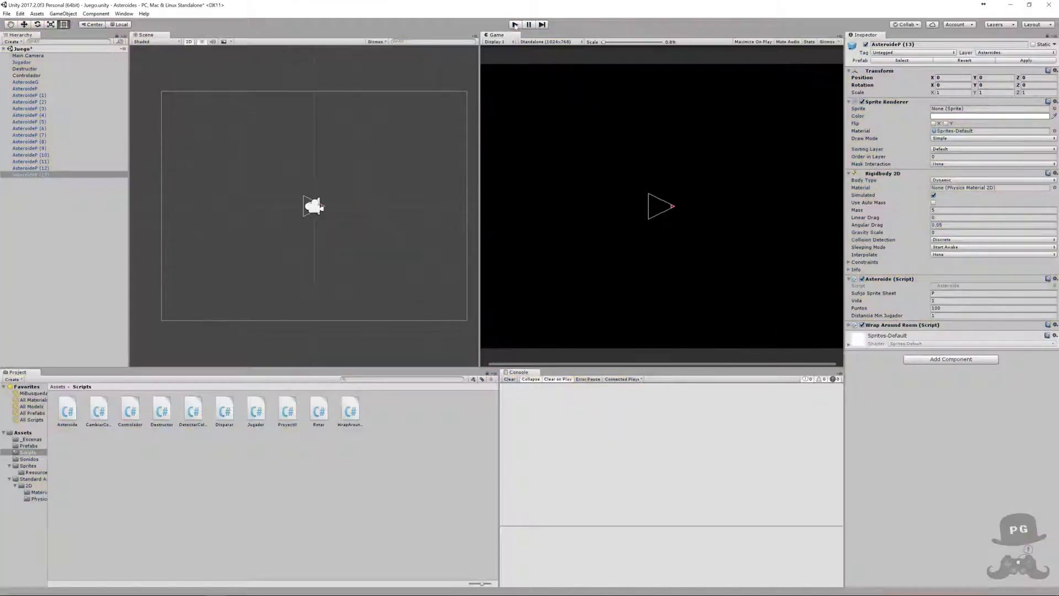
# - Test-play a few more times, then delete the numbered AsteroideP copies
pyautogui.click(515, 25)
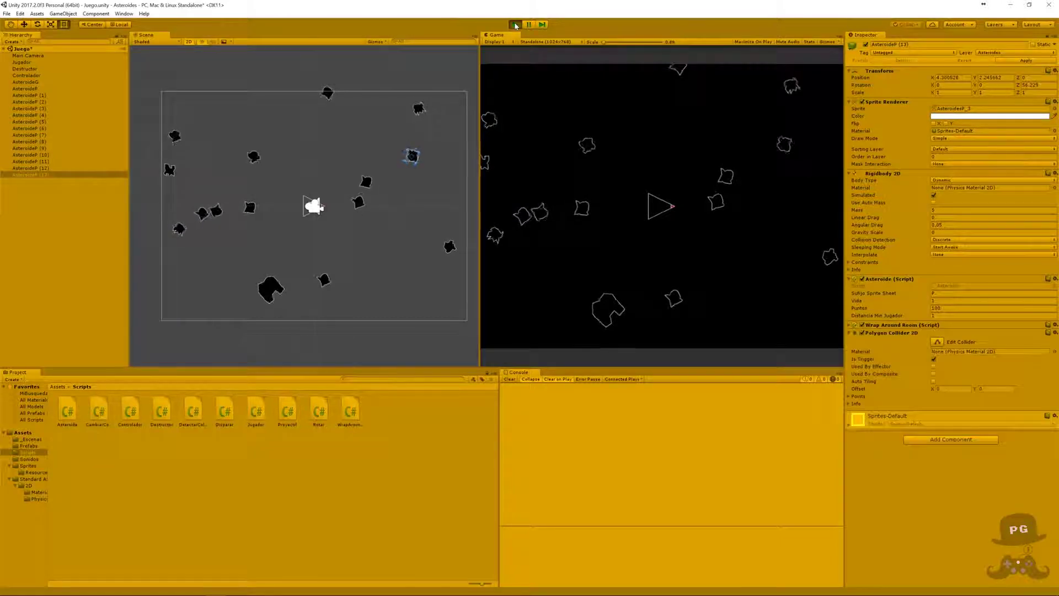
pyautogui.click(514, 25)
pyautogui.click(514, 25)
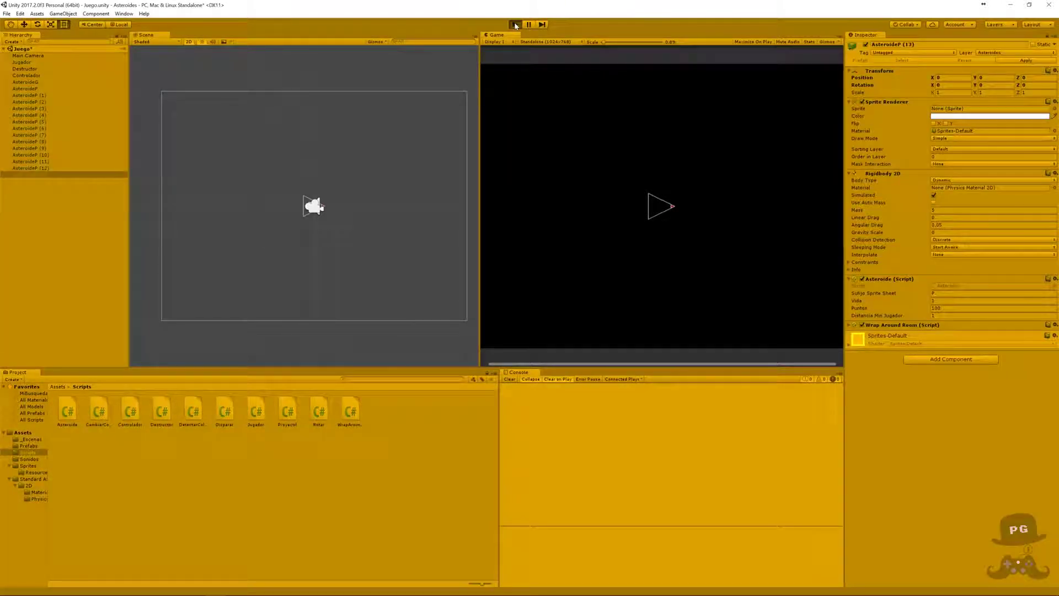
pyautogui.click(514, 24)
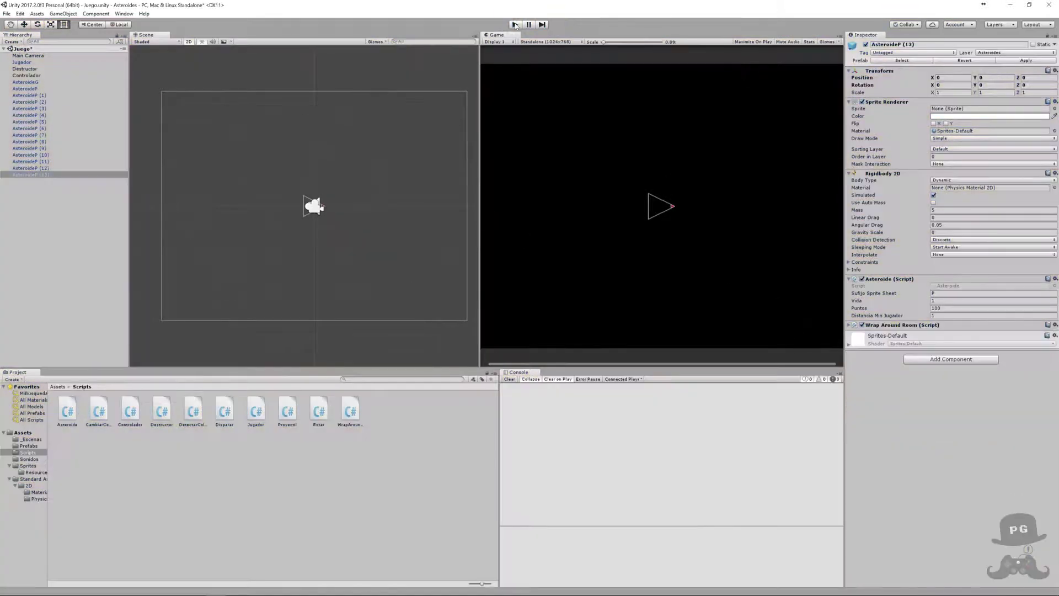
pyautogui.keyDown('shift'); pyautogui.click(25, 97); pyautogui.keyUp('shift')
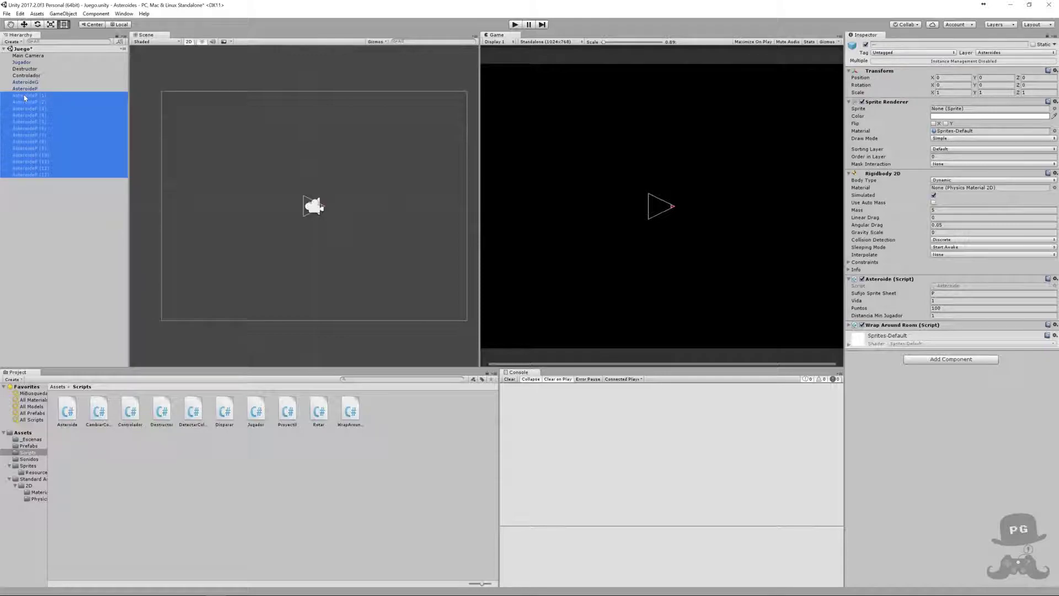
pyautogui.press('Delete')
# - Compare AsteroideG and AsteroideP settings and apply AsteroideP's changes to its prefab
pyautogui.click(32, 88)
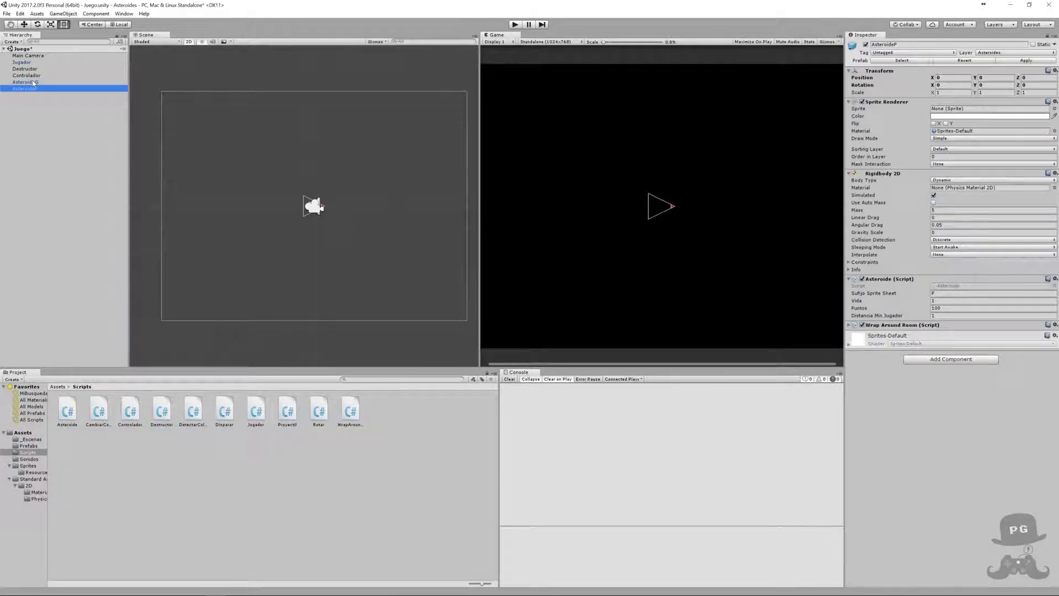
pyautogui.click(25, 82)
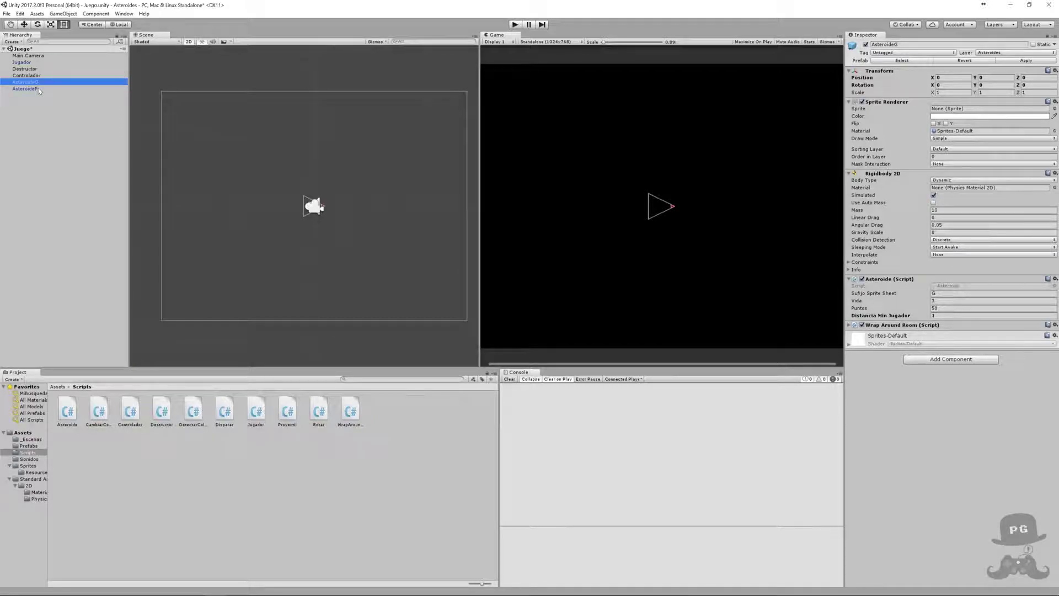
pyautogui.click(38, 89)
pyautogui.click(27, 83)
pyautogui.click(27, 90)
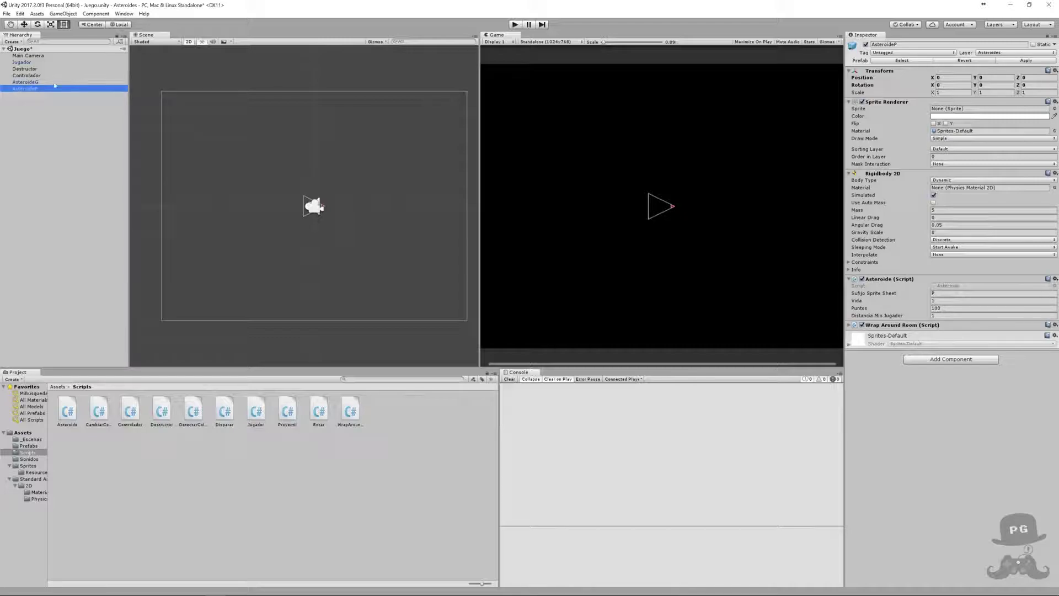
pyautogui.click(1026, 60)
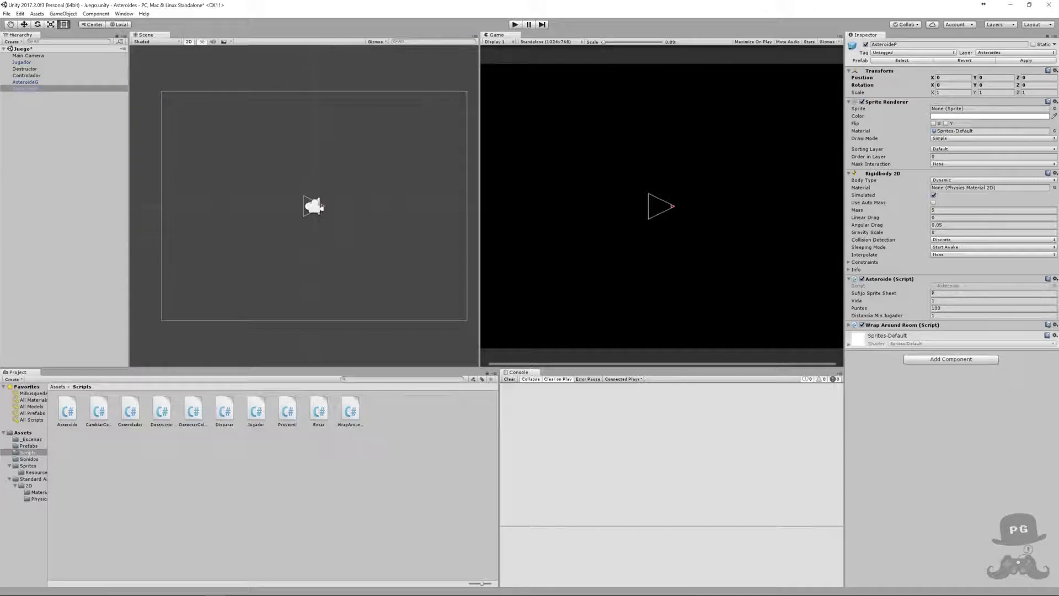
# - Select the Controlador object and locate its Controlador script
pyautogui.click(596, 11)
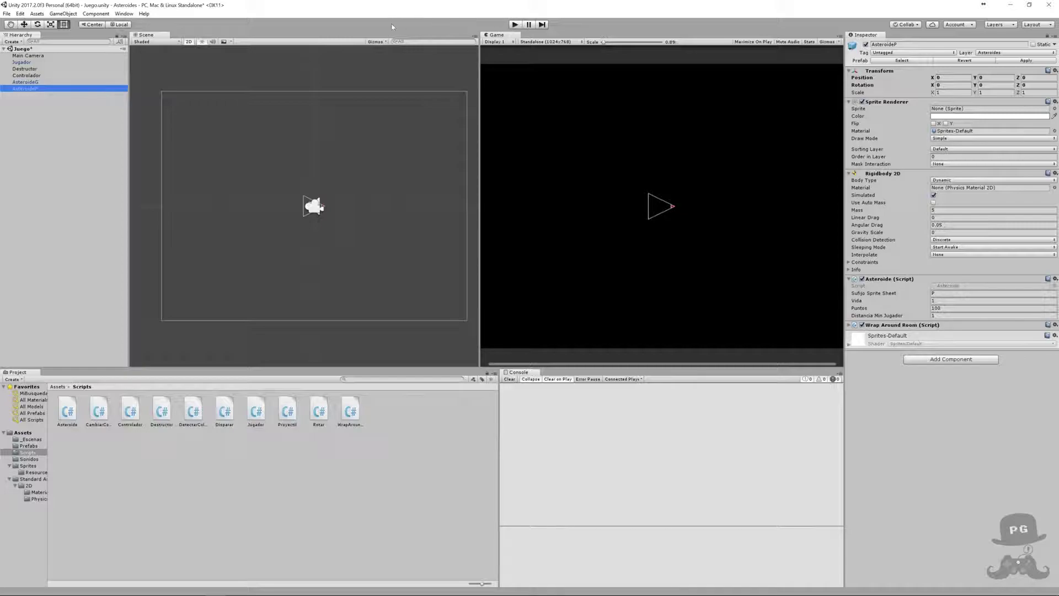
pyautogui.click(31, 76)
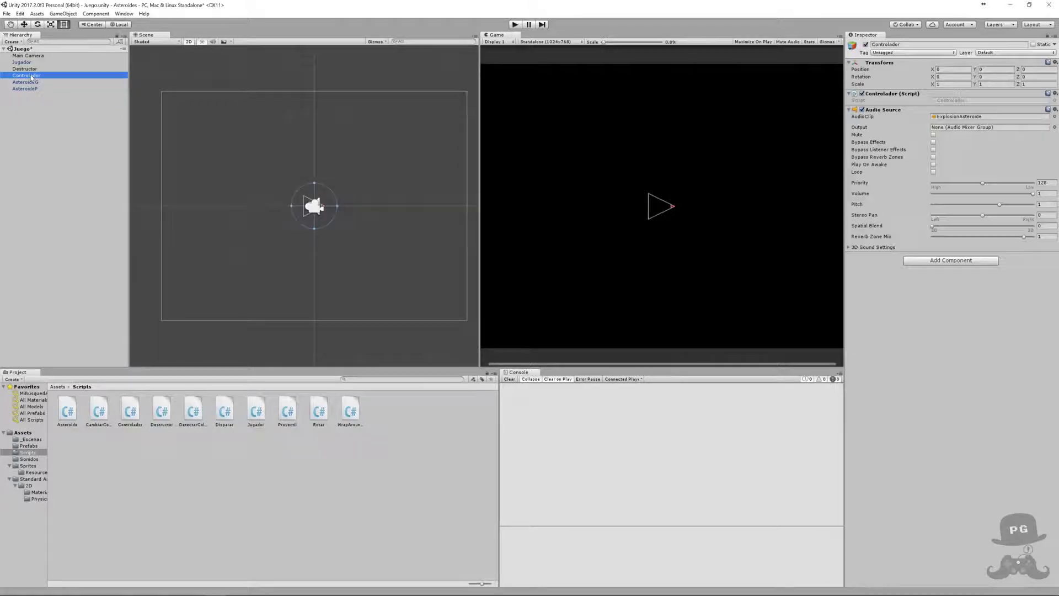
pyautogui.click(950, 101)
# - In Controlador.cs, declare a public GameObject asteroideG field below puntuacionGlobal
pyautogui.doubleClick(950, 101)
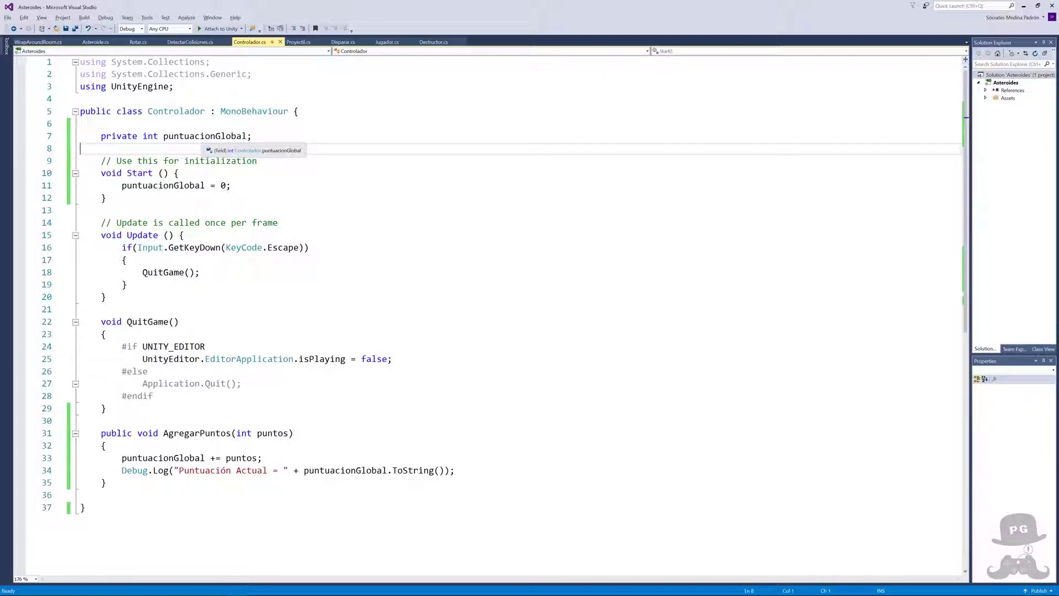
pyautogui.press('Return')
pyautogui.press('Up')
pyautogui.press('Tab')
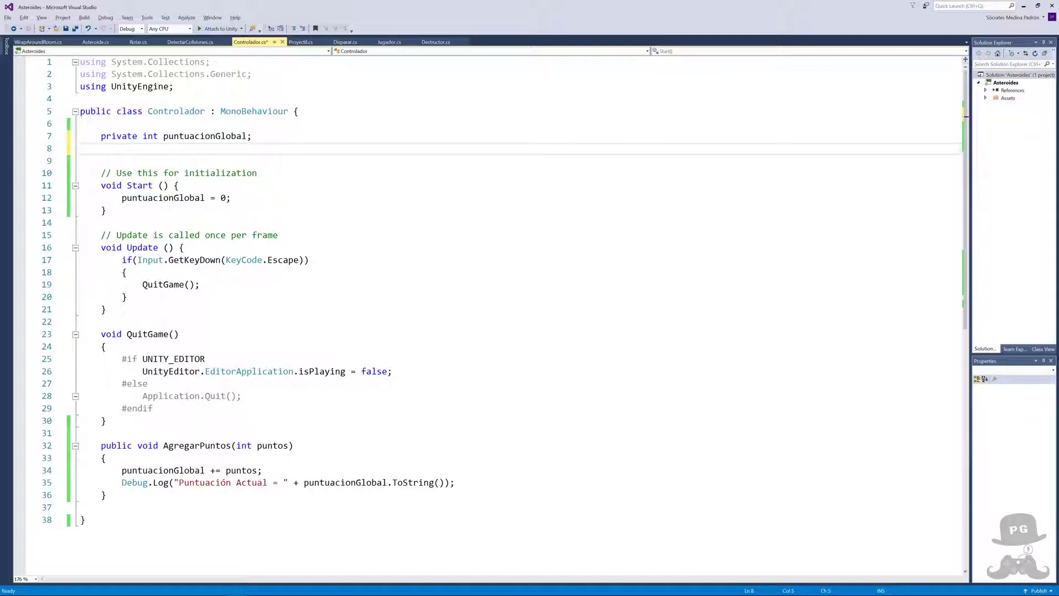
pyautogui.write('public ')
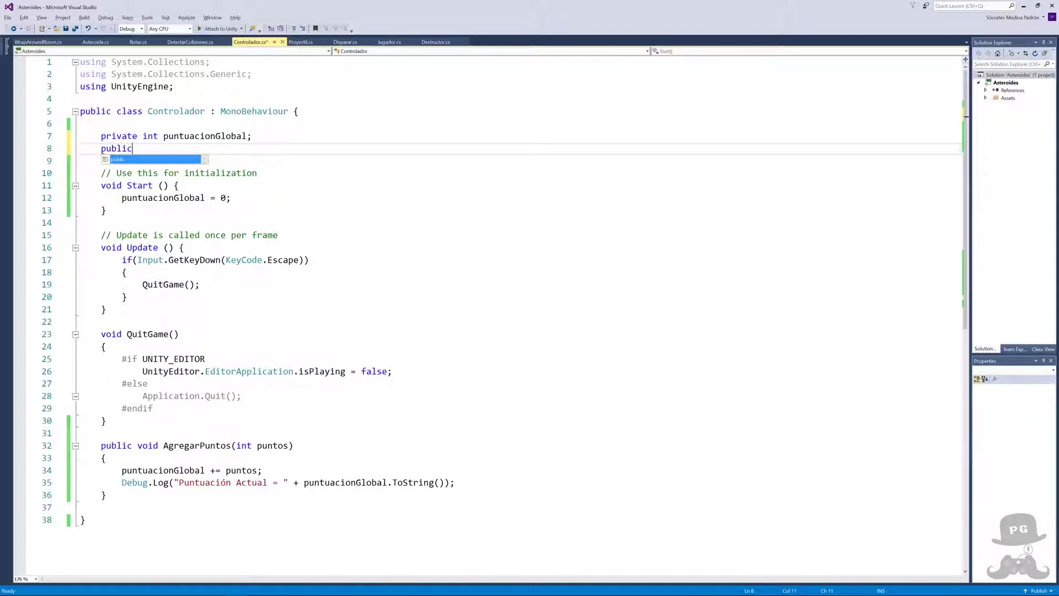
pyautogui.write('Game')
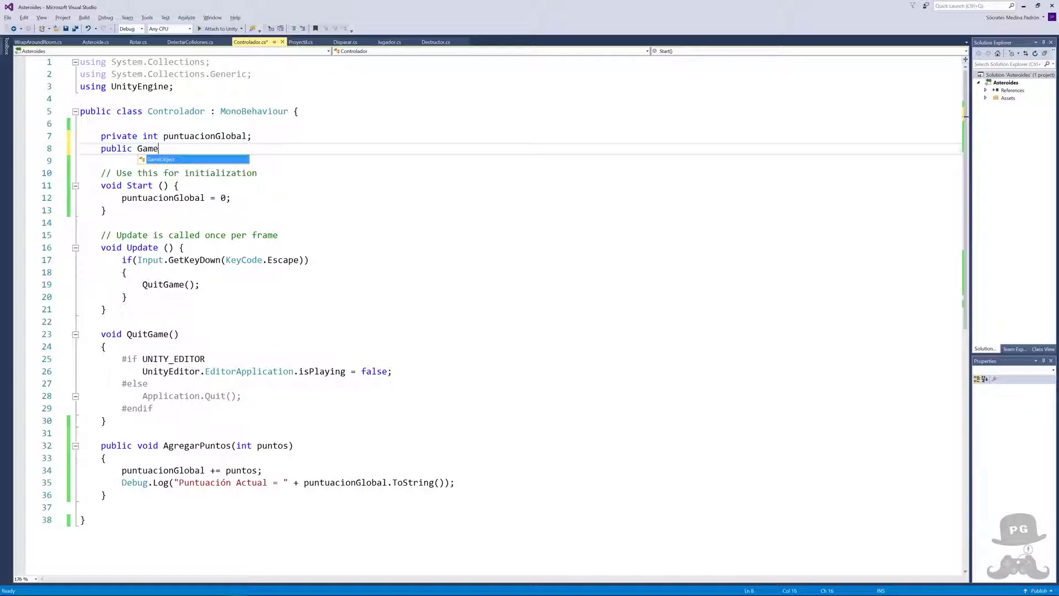
pyautogui.write('Object')
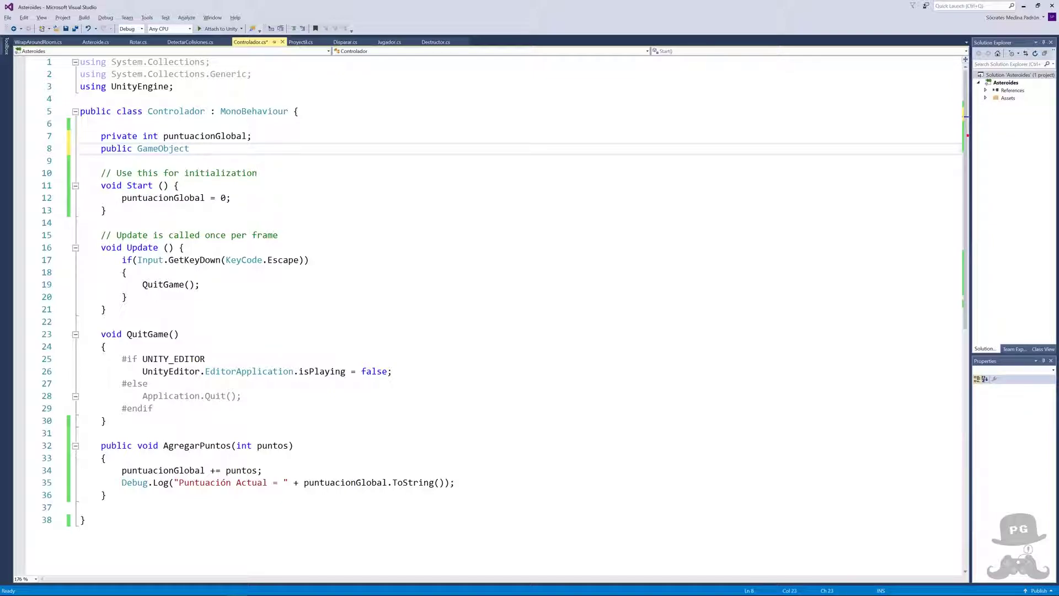
pyautogui.write(' As')
pyautogui.write('teroide')
pyautogui.write('g')
pyautogui.press('BackSpace')
pyautogui.write('G')
pyautogui.press('Delete')
pyautogui.write('a')
# - Add asteroideP to the declaration, save the script, and return to Unity
pyautogui.press('End')
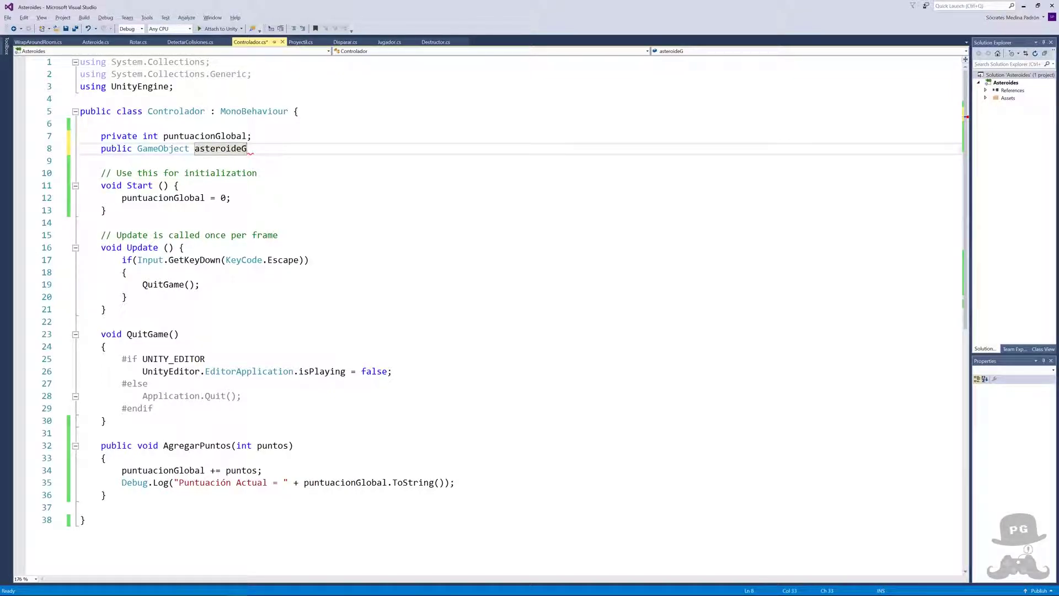
pyautogui.write(', astero')
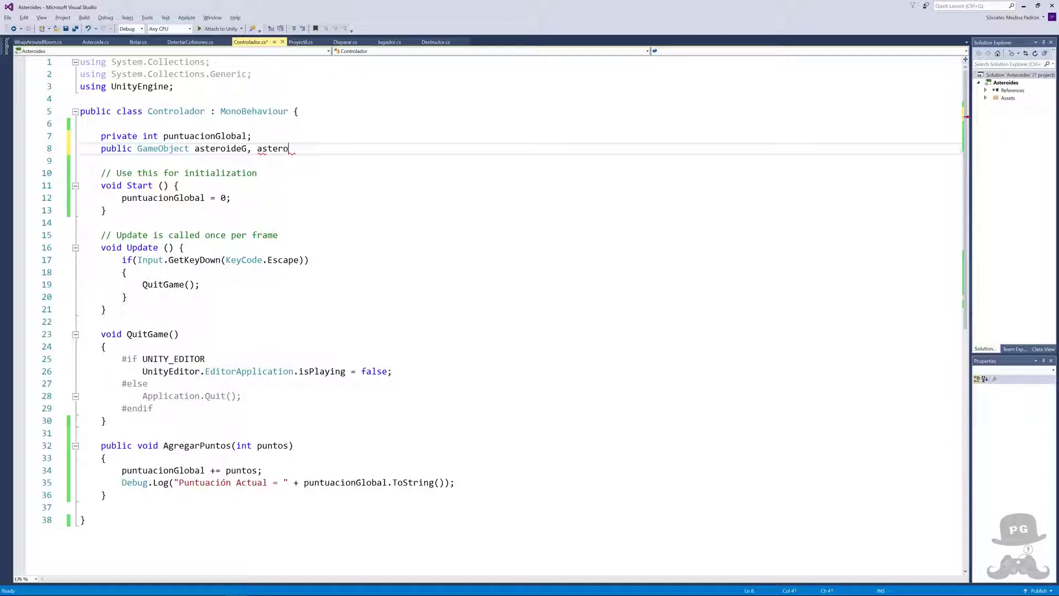
pyautogui.write('ideP')
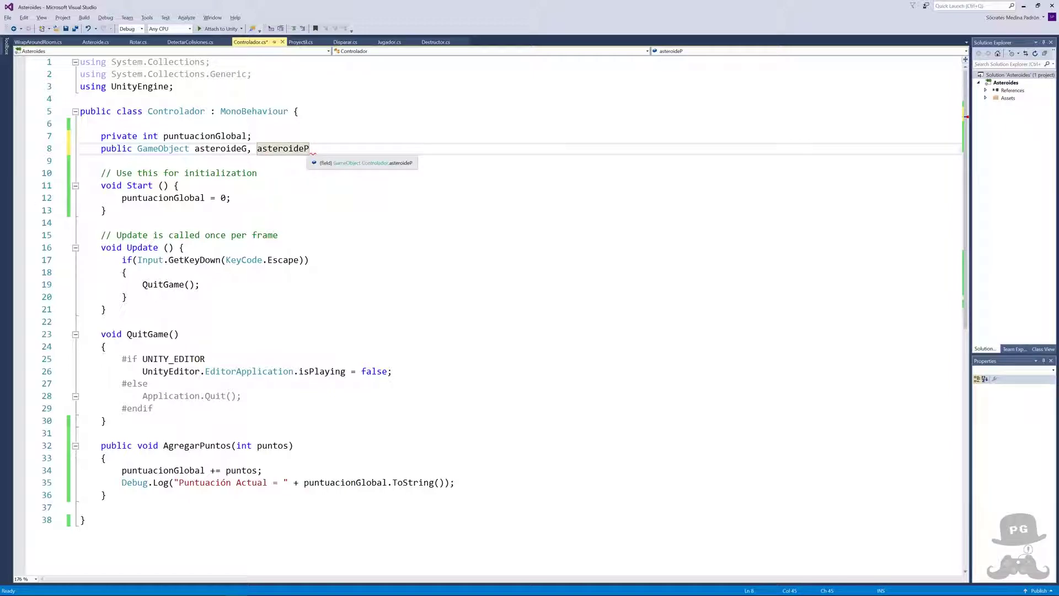
pyautogui.write(';')
pyautogui.hotkey('ctrl', 's')
pyautogui.hotkey('alt', 'Tab')
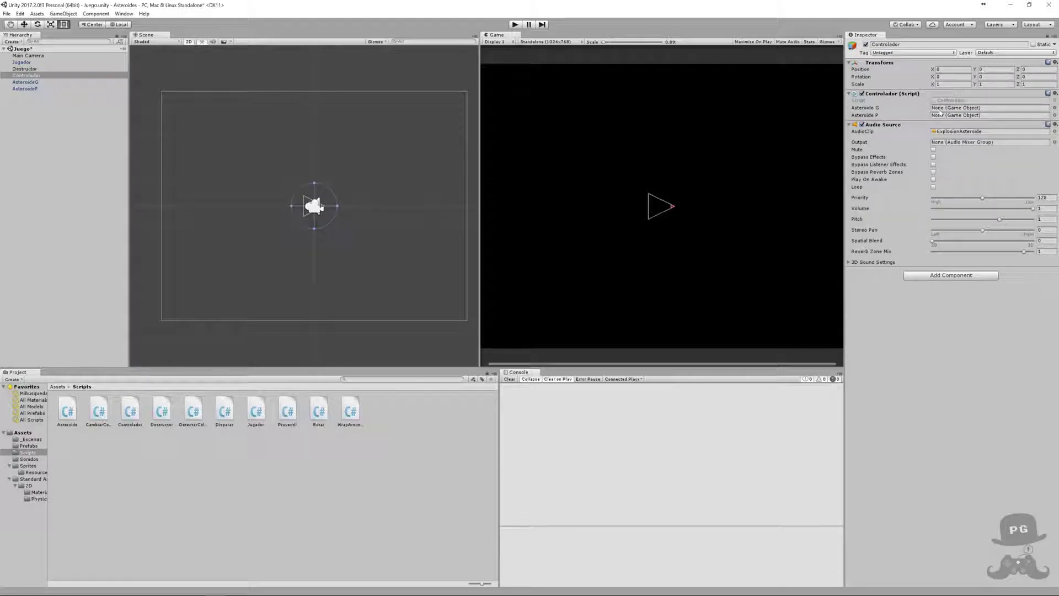
# - Assign the AsteroideG and AsteroideP prefabs to Controlador's Asteroide G and Asteroide P fields
pyautogui.click(944, 107)
pyautogui.click(944, 115)
pyautogui.click(25, 445)
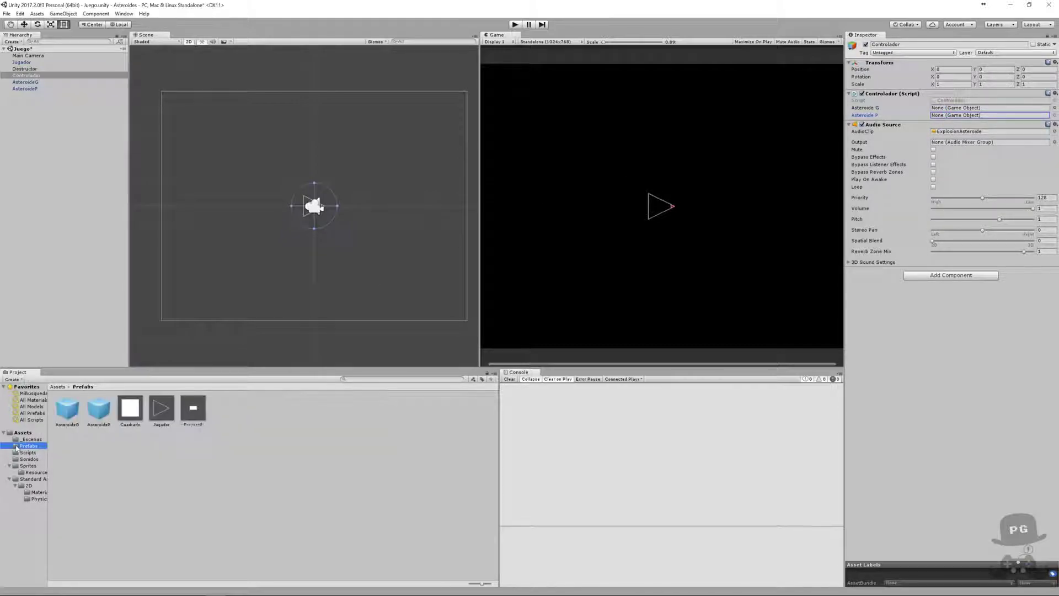
pyautogui.click(67, 412)
pyautogui.moveTo(68, 411); pyautogui.dragTo(949, 110)
pyautogui.moveTo(99, 408); pyautogui.dragTo(948, 116)
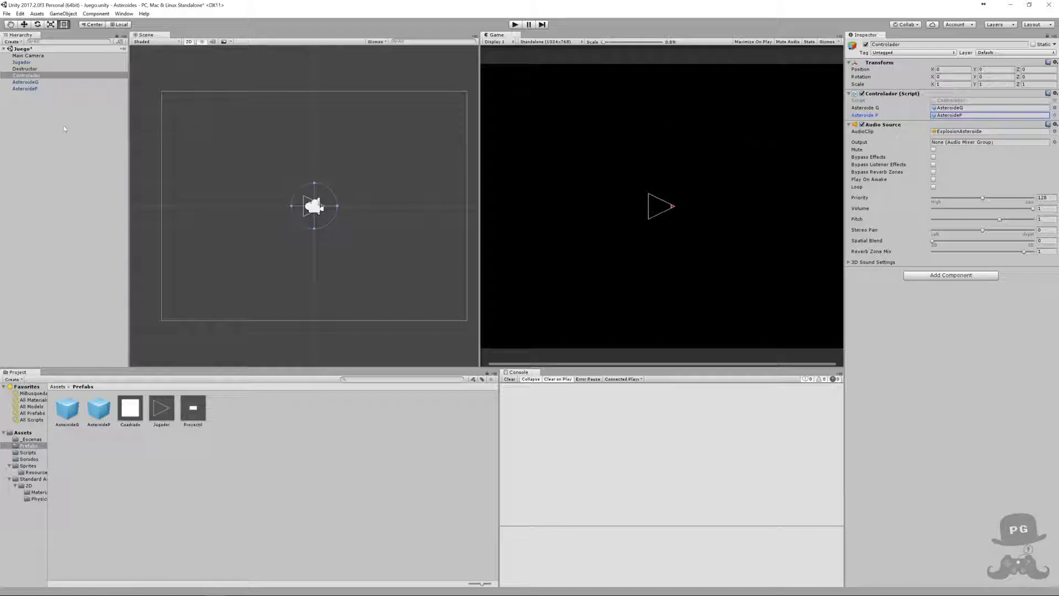
# - Apply changes to the AsteroideG and AsteroideP prefabs, then delete both from the scene
pyautogui.click(20, 84)
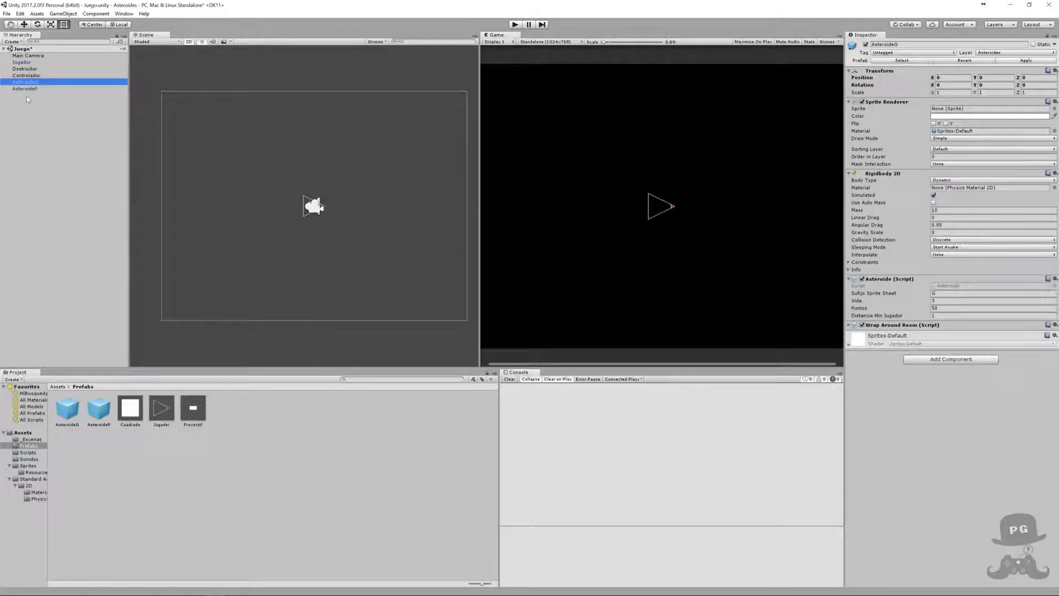
pyautogui.click(1026, 61)
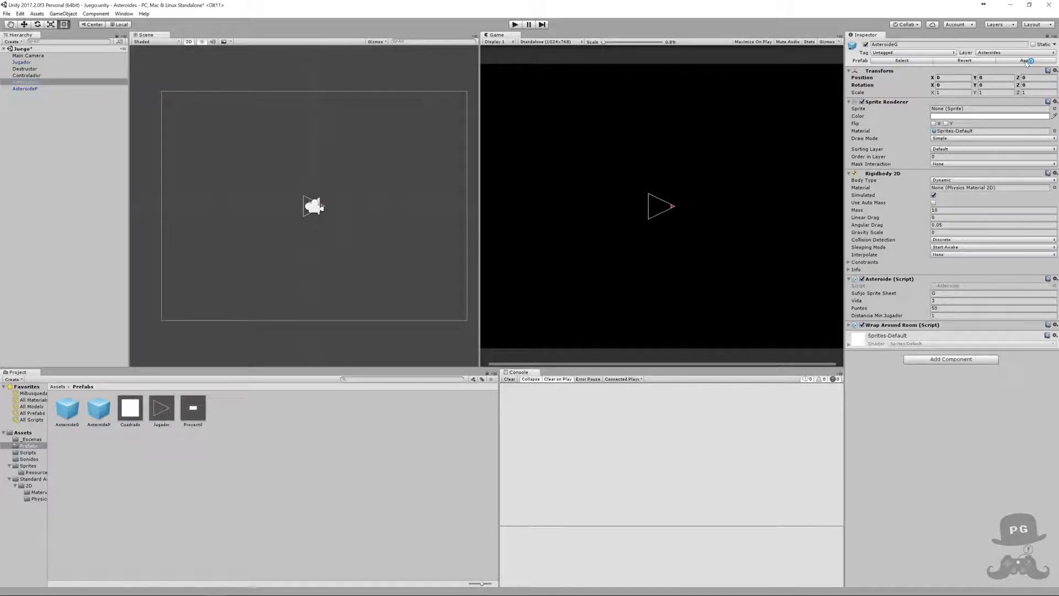
pyautogui.click(23, 82)
pyautogui.press('Delete')
pyautogui.click(23, 82)
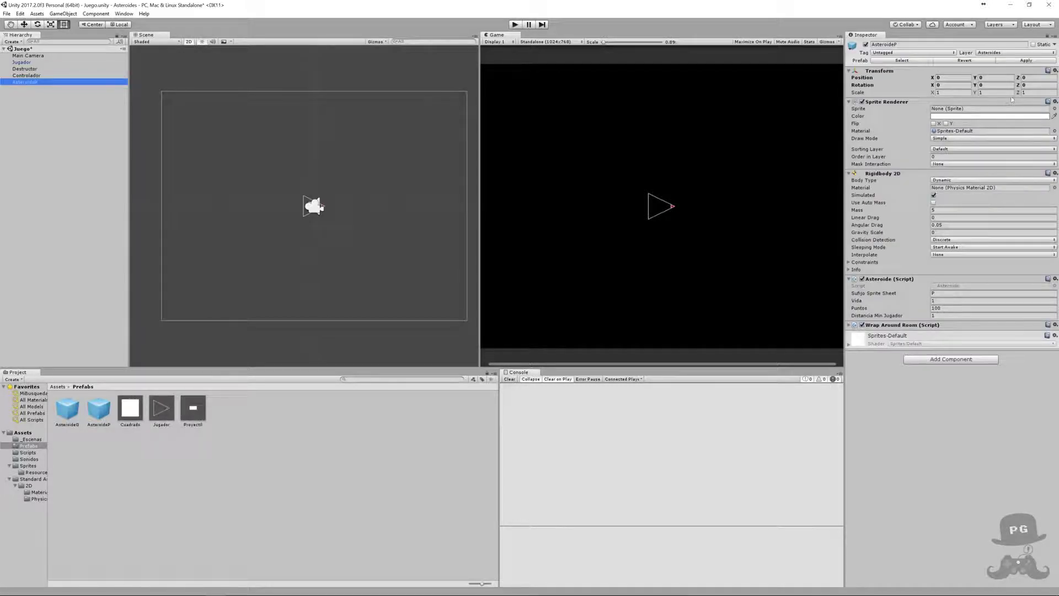
pyautogui.click(1000, 64)
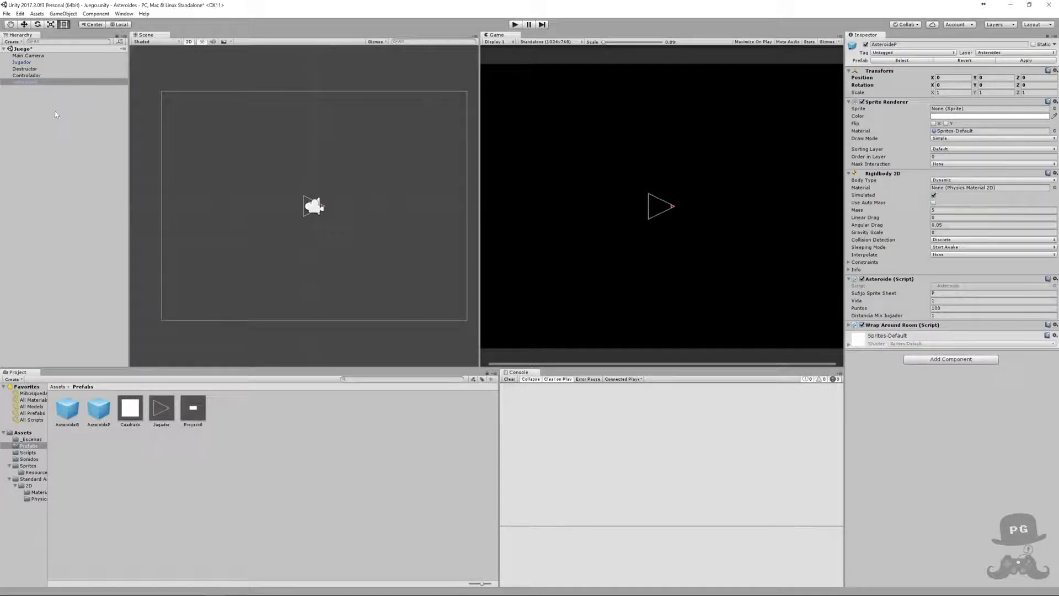
pyautogui.click(2, 82)
pyautogui.press('Delete')
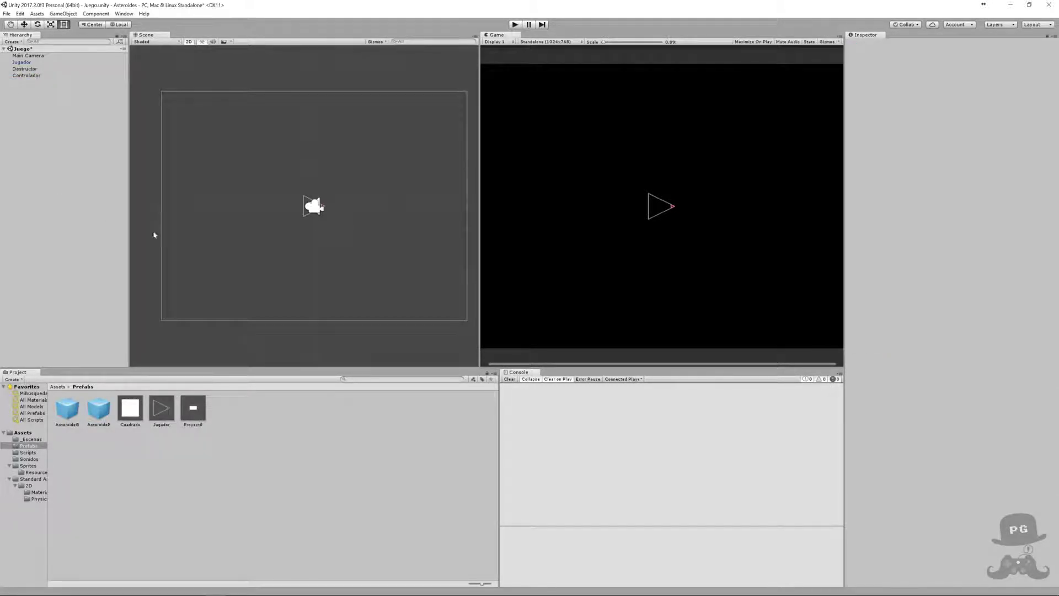
# - Play-test the game briefly with a few ship moves and shots, then stop it
pyautogui.click(515, 24)
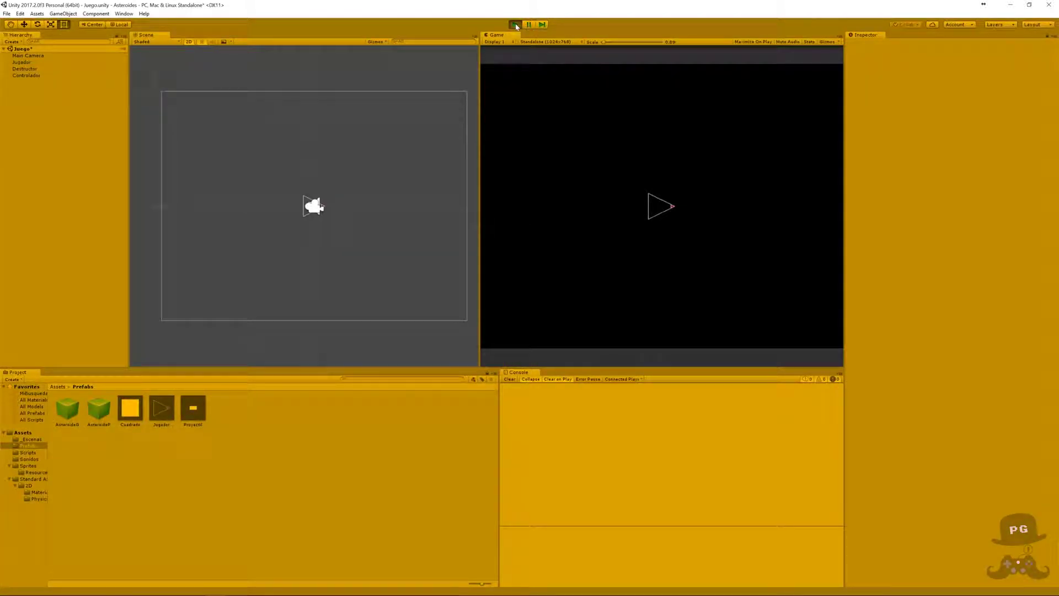
pyautogui.press('Left')
pyautogui.press('Up')
pyautogui.press('space')
pyautogui.press('Left')
pyautogui.click(519, 26)
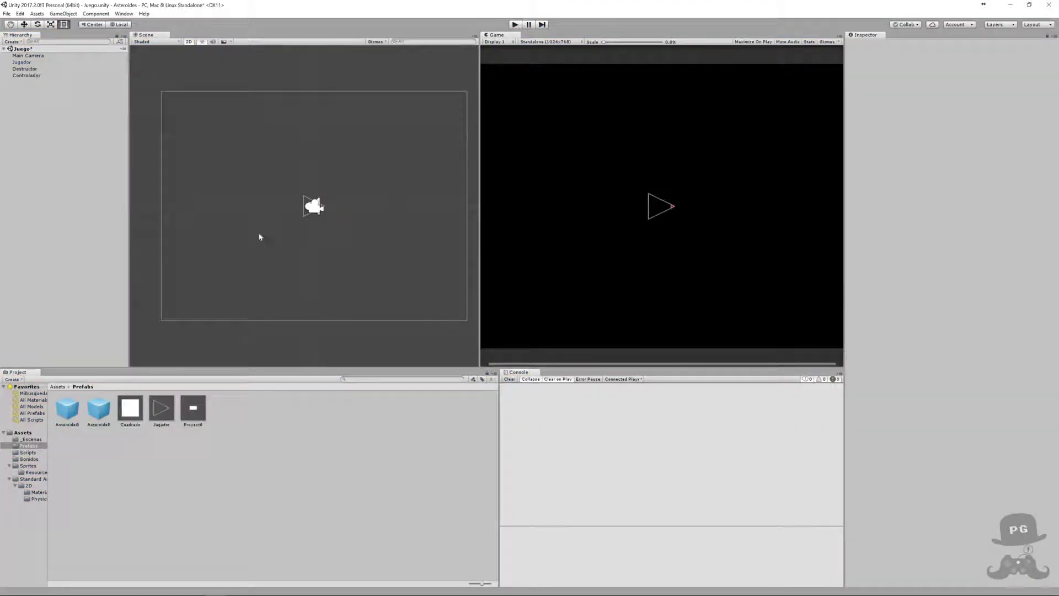
pyautogui.hotkey('alt', 'Tab')
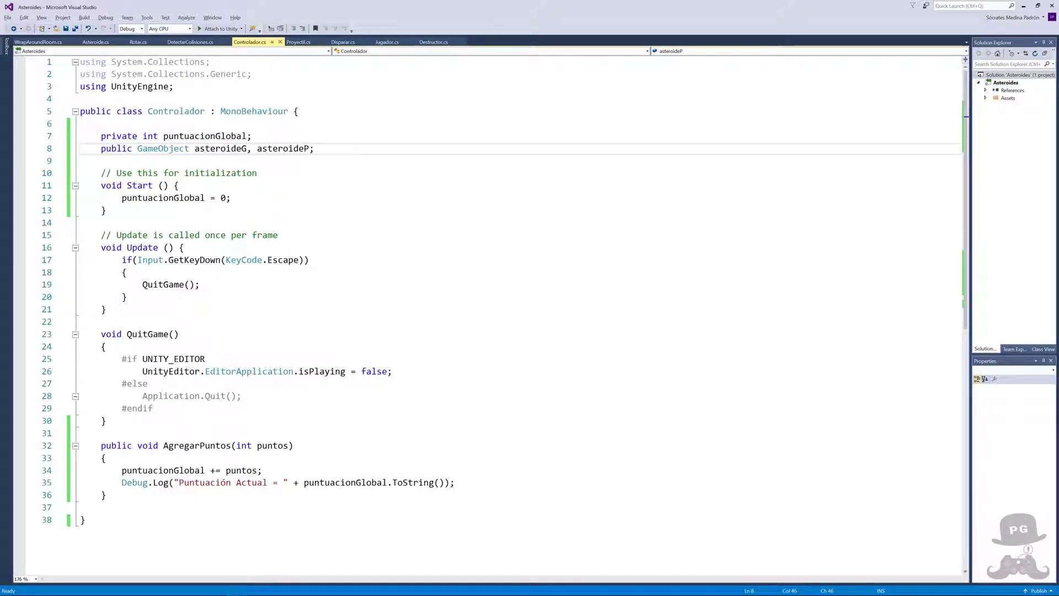
# - Declare private int numeroInicialAsteroides = 5 below the puntuacionGlobal field
pyautogui.press('Up')
pyautogui.press('Return')
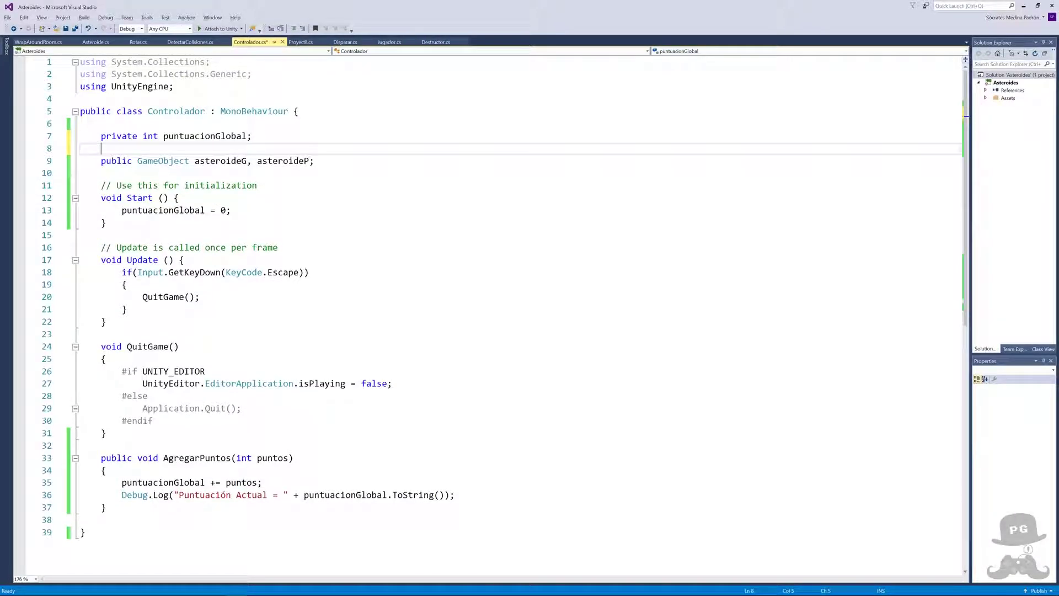
pyautogui.write('priva')
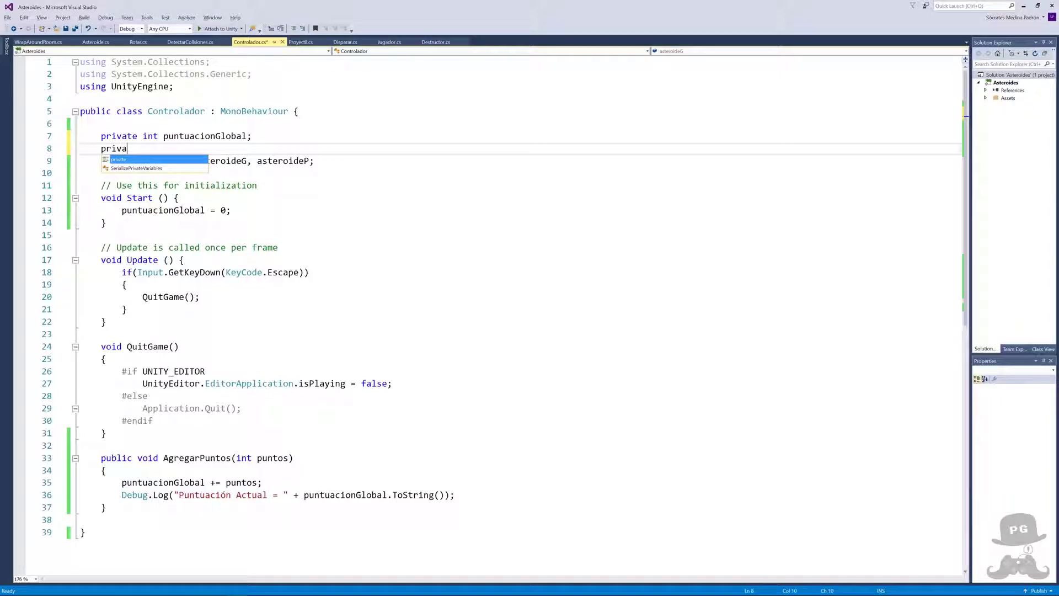
pyautogui.write('te int')
pyautogui.press('Escape')
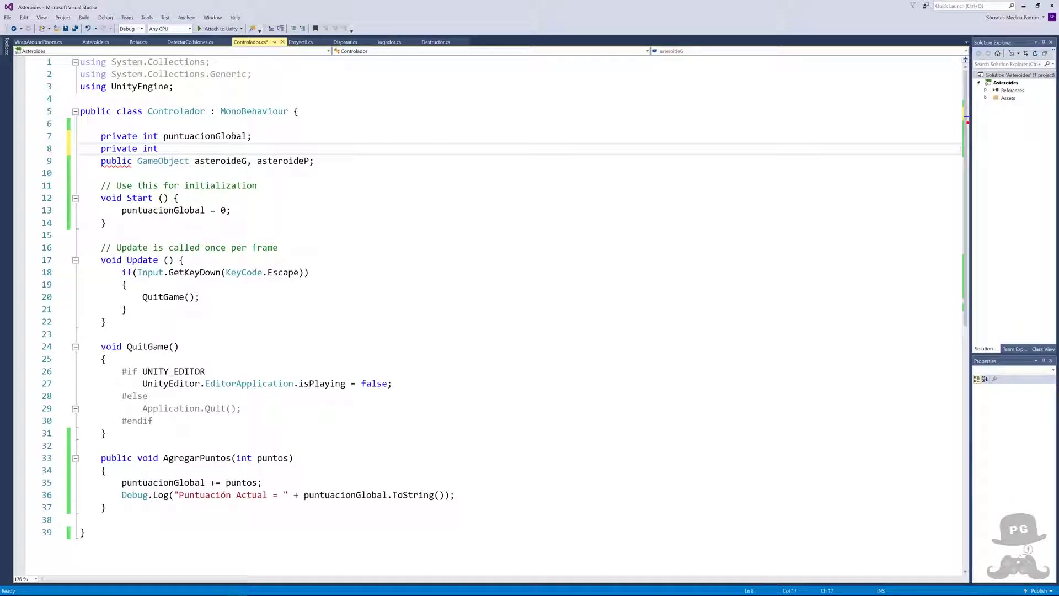
pyautogui.write('num')
pyautogui.press('BackSpace')
pyautogui.press('BackSpace')
pyautogui.write('umeroInici')
pyautogui.write('alAsteroi')
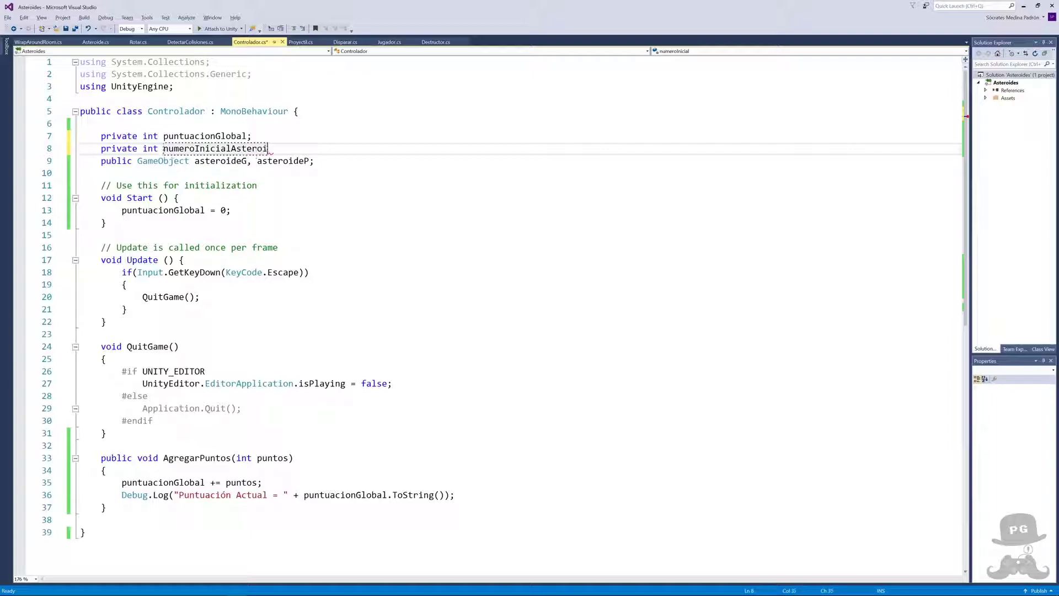
pyautogui.write('des;')
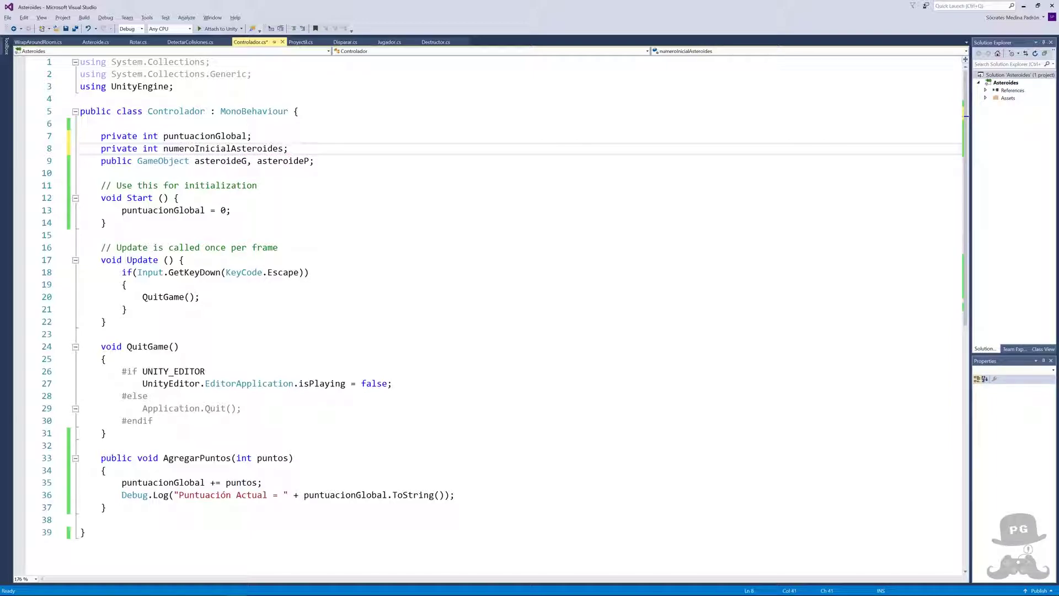
pyautogui.click(283, 148)
pyautogui.write('= ')
pyautogui.write('5')
# - Review the field declarations and open two blank lines after the AgregarPuntos method
pyautogui.moveTo(192, 161); pyautogui.dragTo(309, 161)
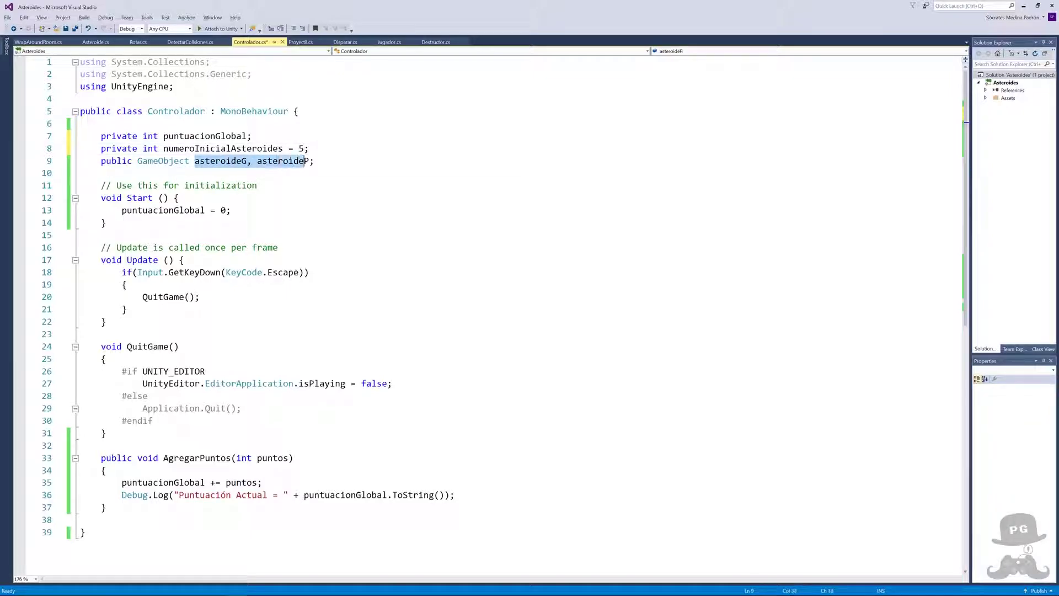
pyautogui.moveTo(163, 148); pyautogui.dragTo(299, 148)
pyautogui.hotkey('shift', 'Right')
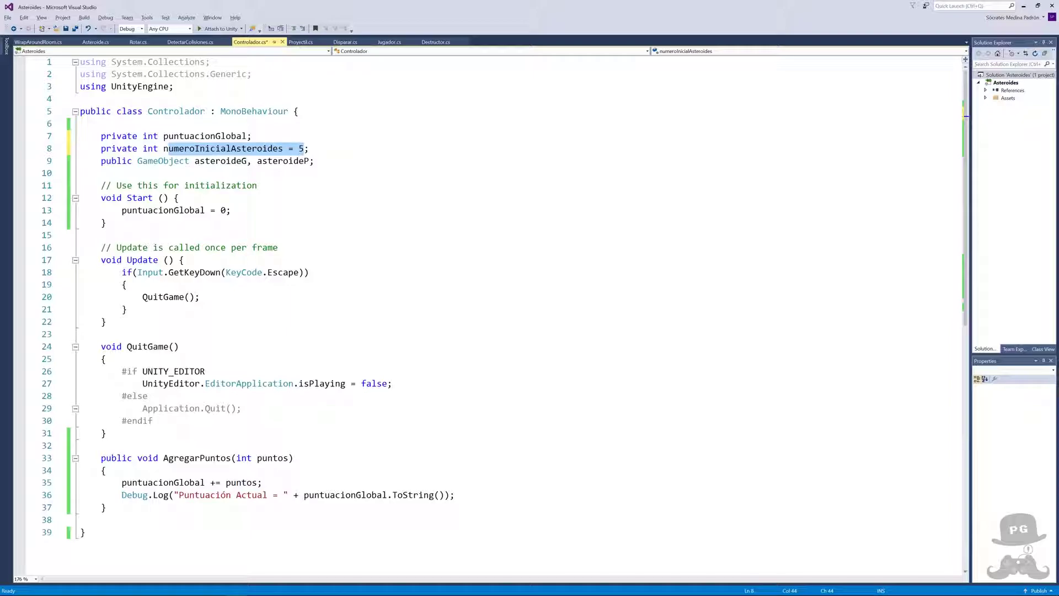
pyautogui.click(108, 507)
pyautogui.press('Return')
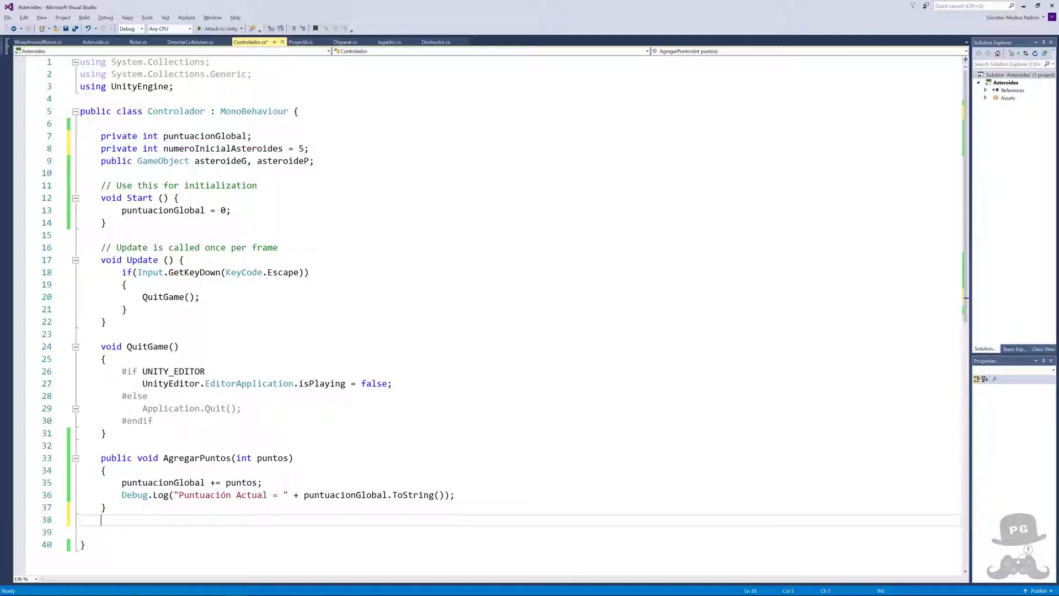
pyautogui.press('Return')
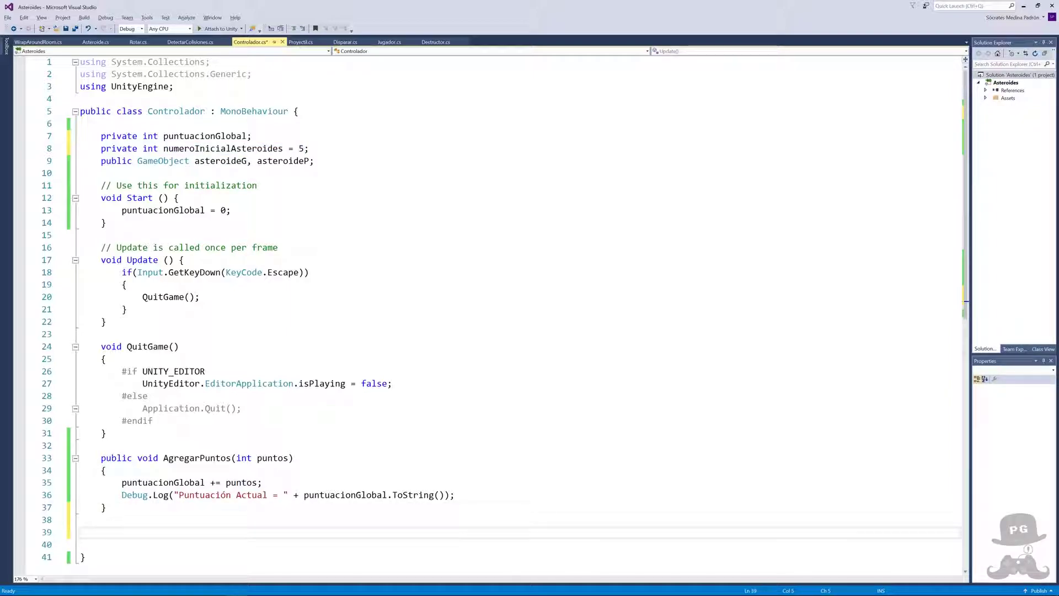
# - Write an empty public void GenerarAsteroides(int cantidad) method, correcting the name from GeneraciónAsteroide
pyautogui.write('p')
pyautogui.write('ubl')
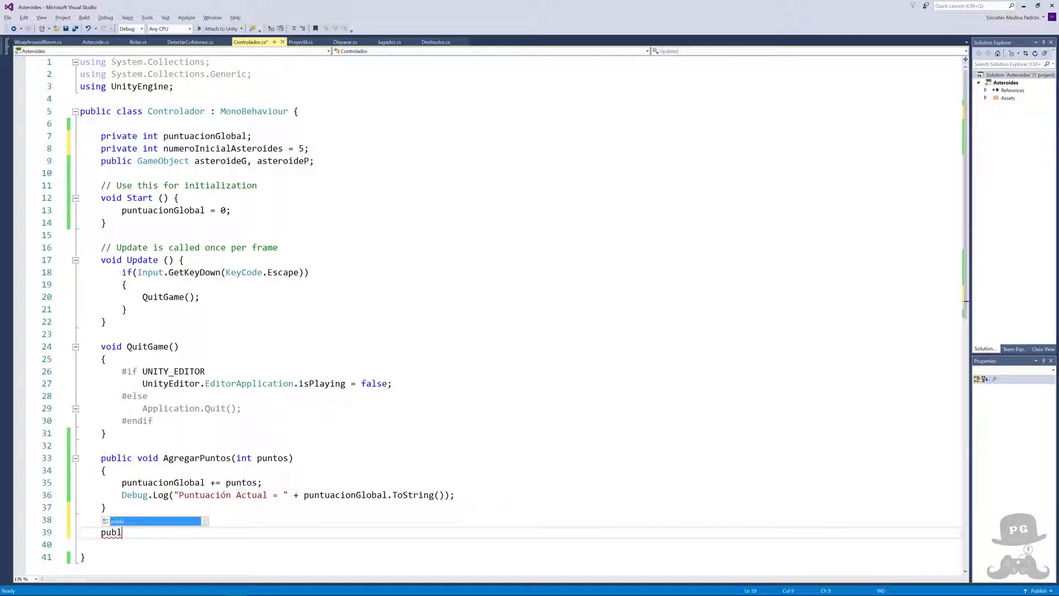
pyautogui.write('ic v')
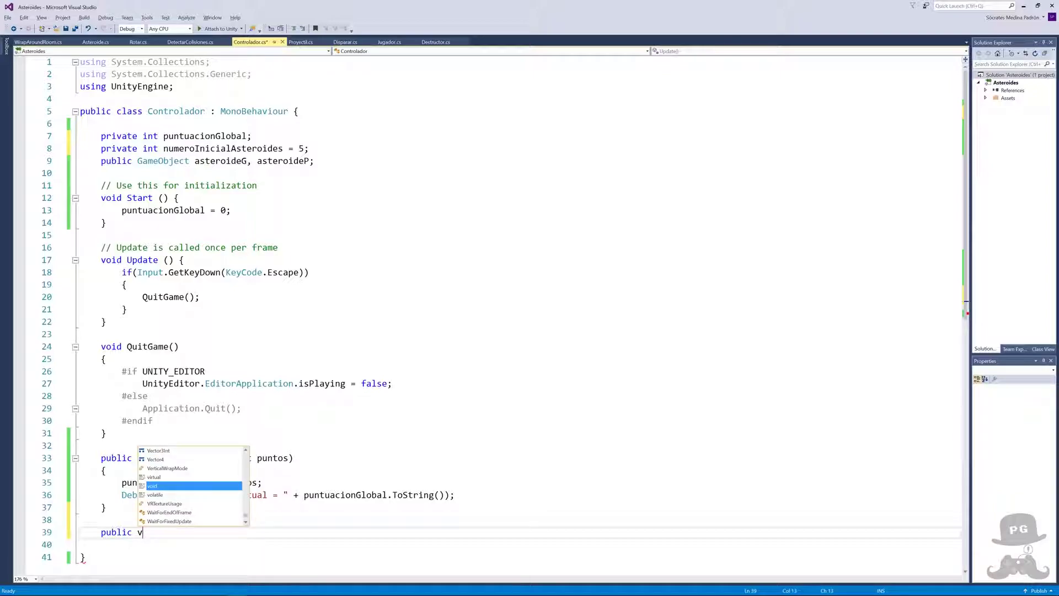
pyautogui.write('oid ')
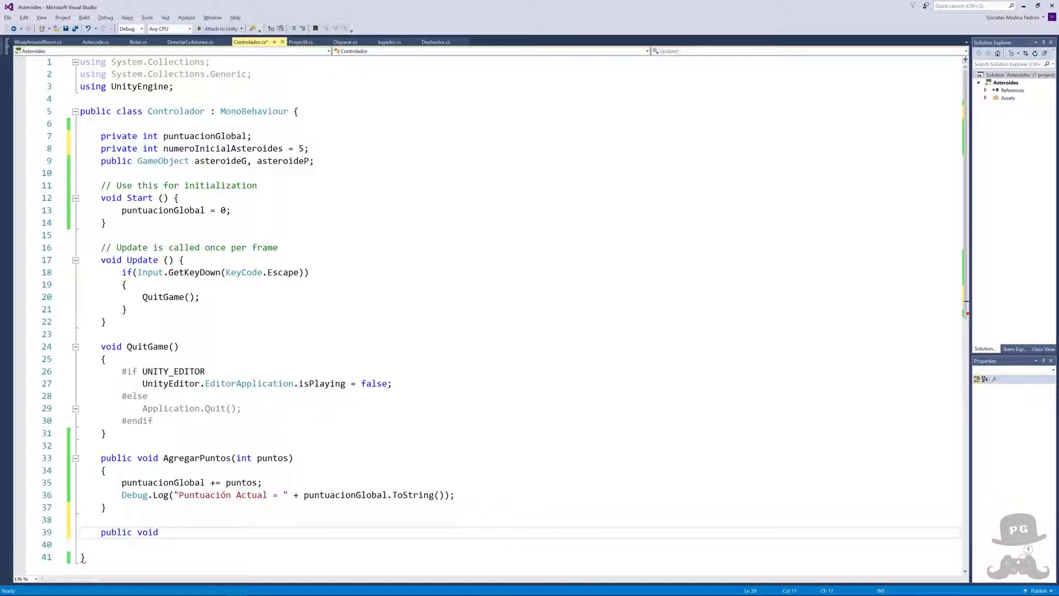
pyautogui.write('Gene')
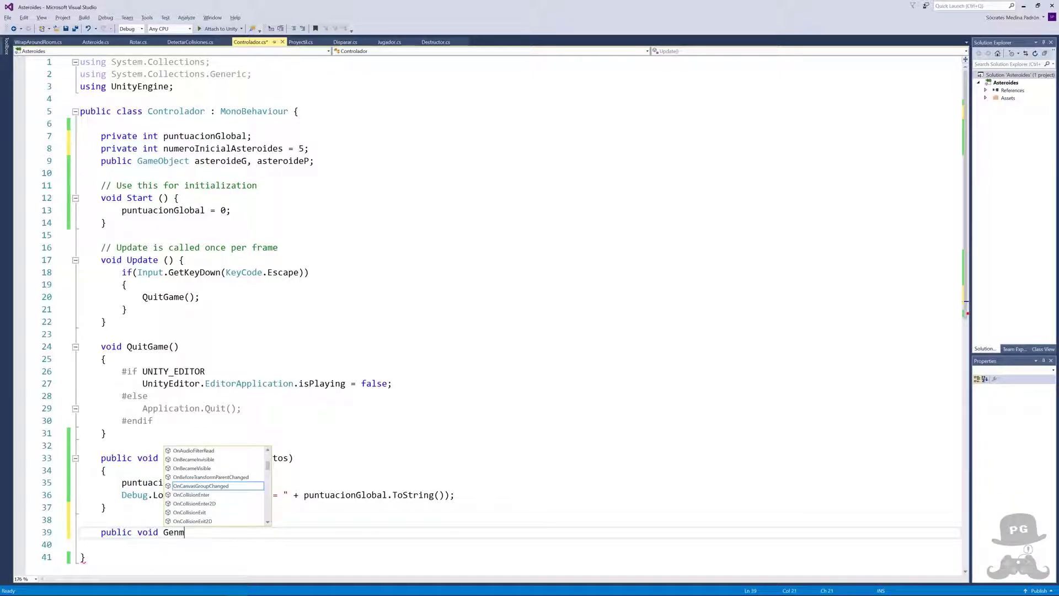
pyautogui.write('rac')
pyautogui.write('ió')
pyautogui.write('n')
pyautogui.write('Asteroide')
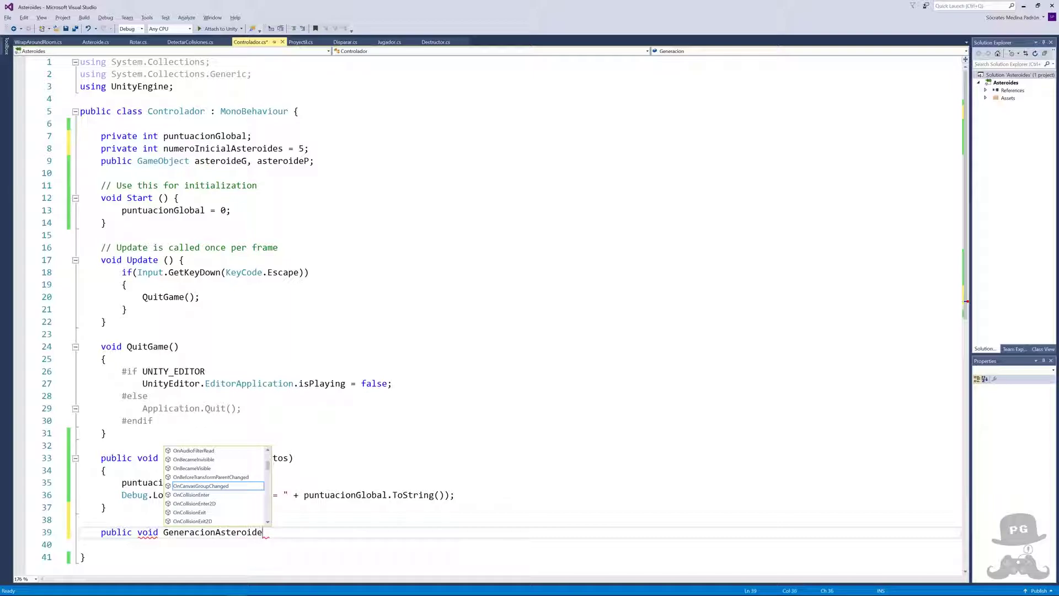
pyautogui.click(205, 532)
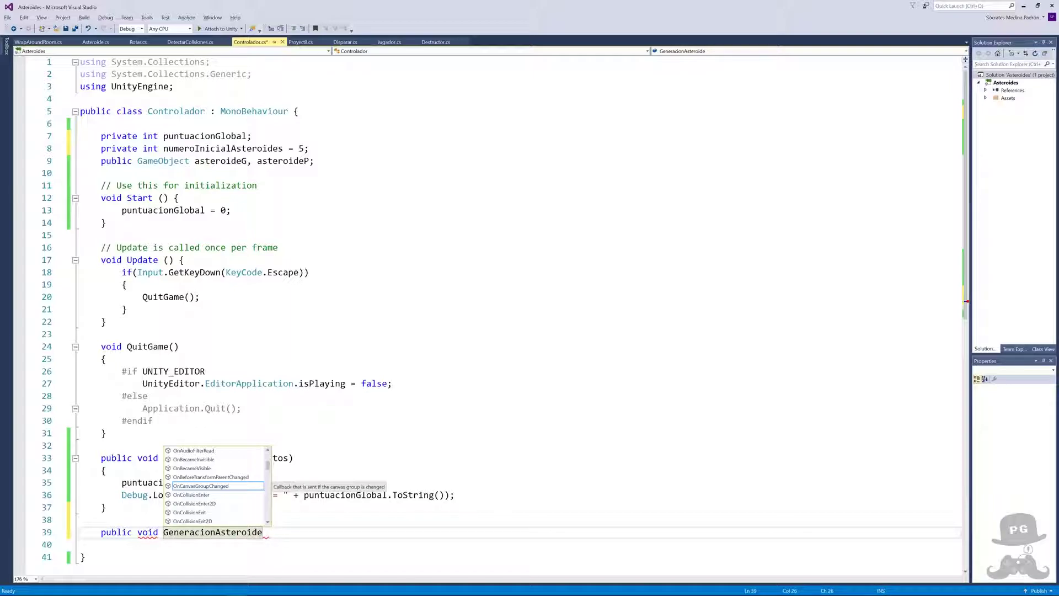
pyautogui.press('Delete')
pyautogui.press('BackSpace')
pyautogui.press('BackSpace')
pyautogui.press('BackSpace')
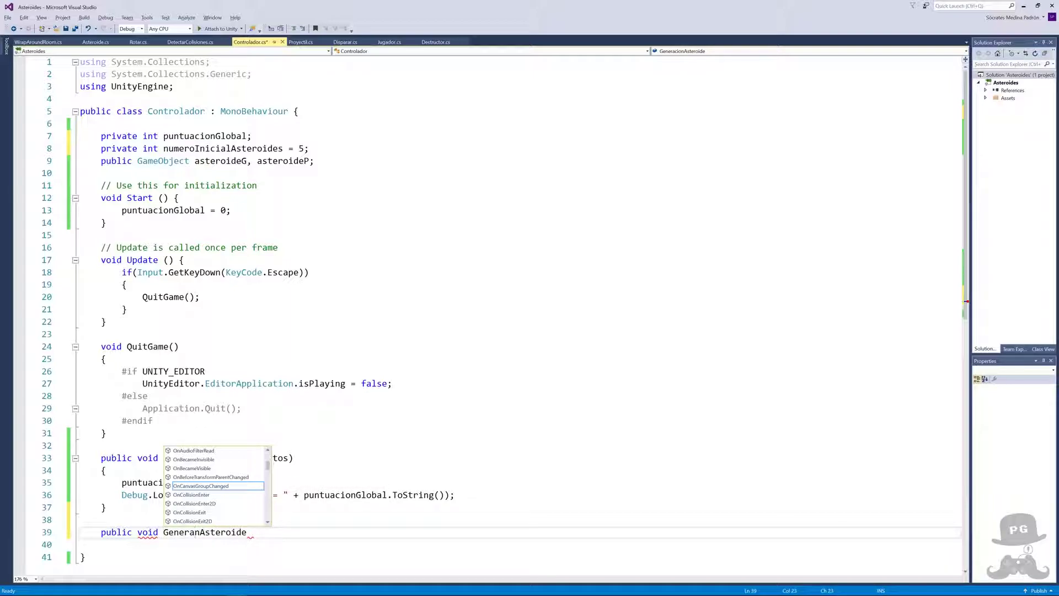
pyautogui.write('r')
pyautogui.click(247, 532)
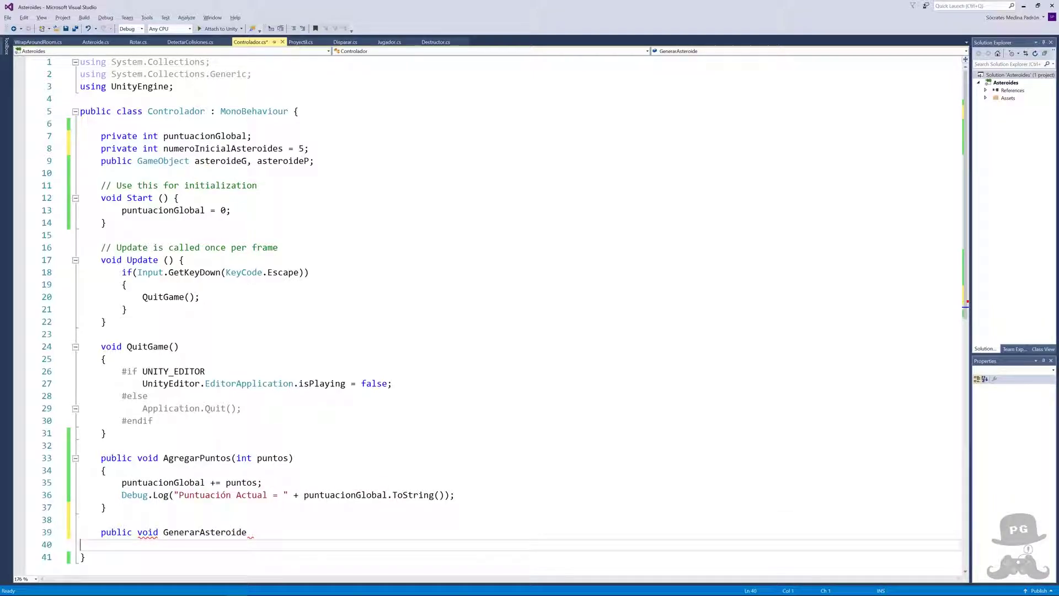
pyautogui.write('s')
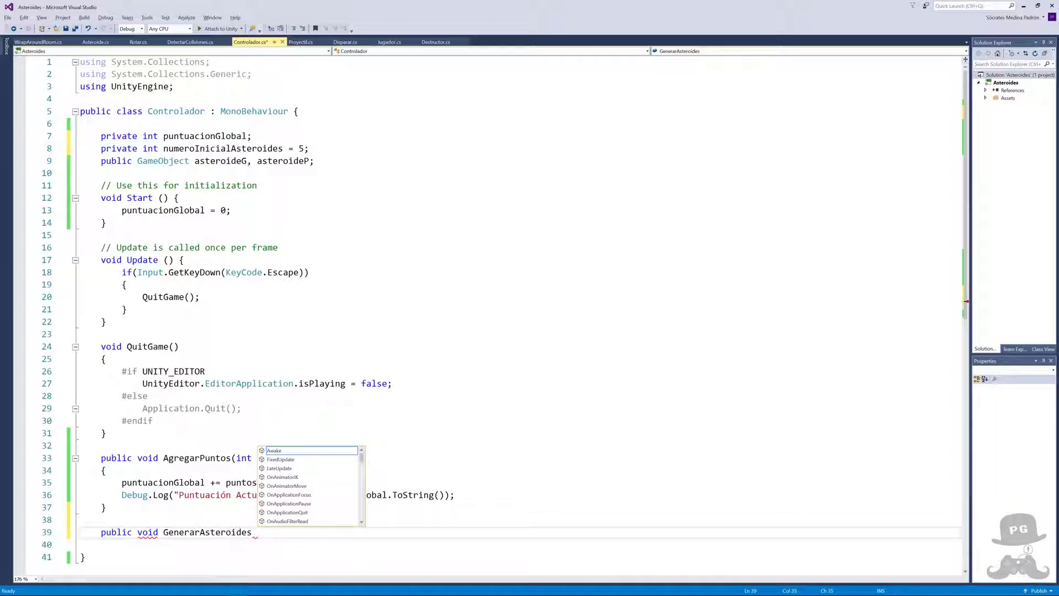
pyautogui.press('BackSpace')
pyautogui.write('(i')
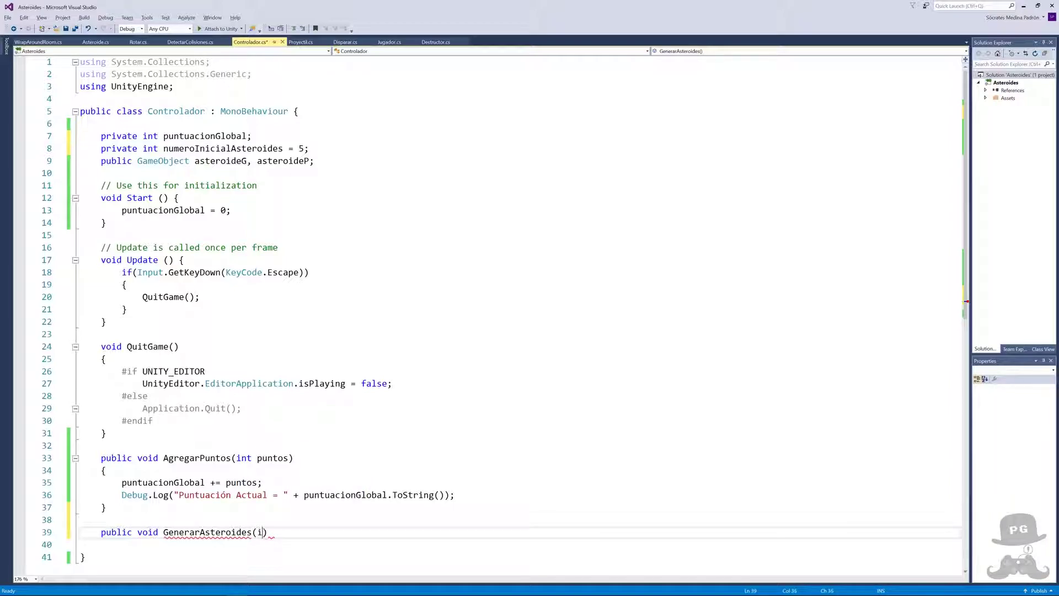
pyautogui.write('nt cantid')
pyautogui.write('ad) ')
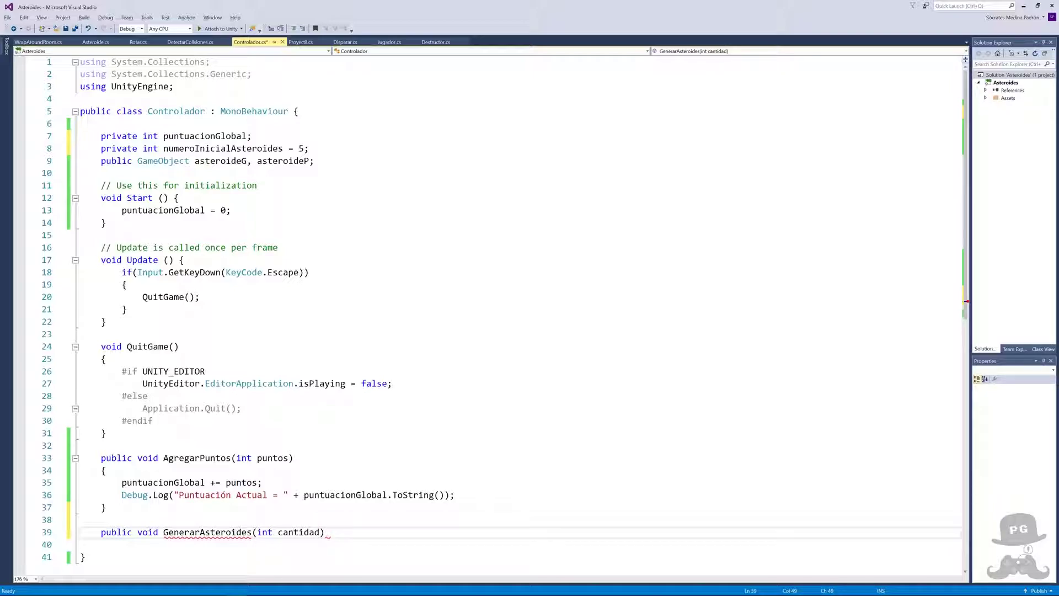
pyautogui.write('{')
pyautogui.press('Return')
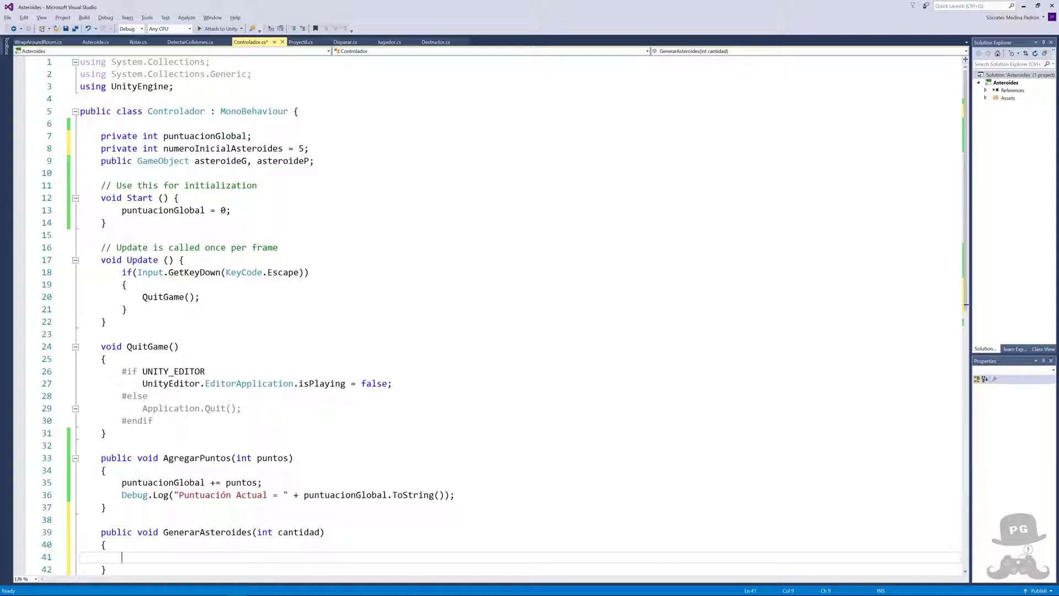
pyautogui.scroll(-4, 497, 315)
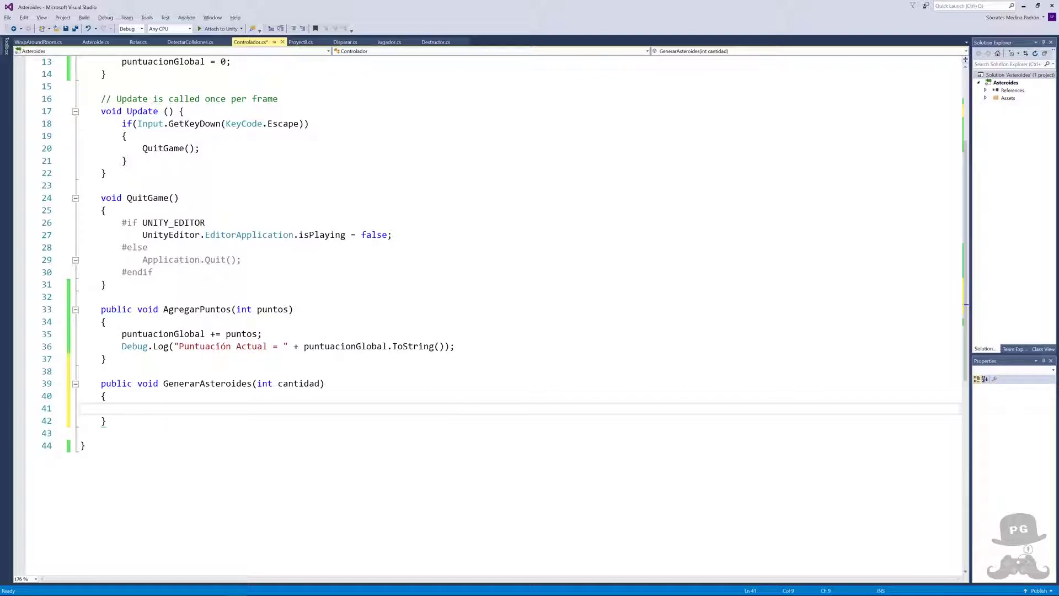
# - Insert a for loop from the snippet and check its int i = 0 initializer
pyautogui.write('for')
pyautogui.press('Escape')
pyautogui.press('Tab')
pyautogui.press('Tab')
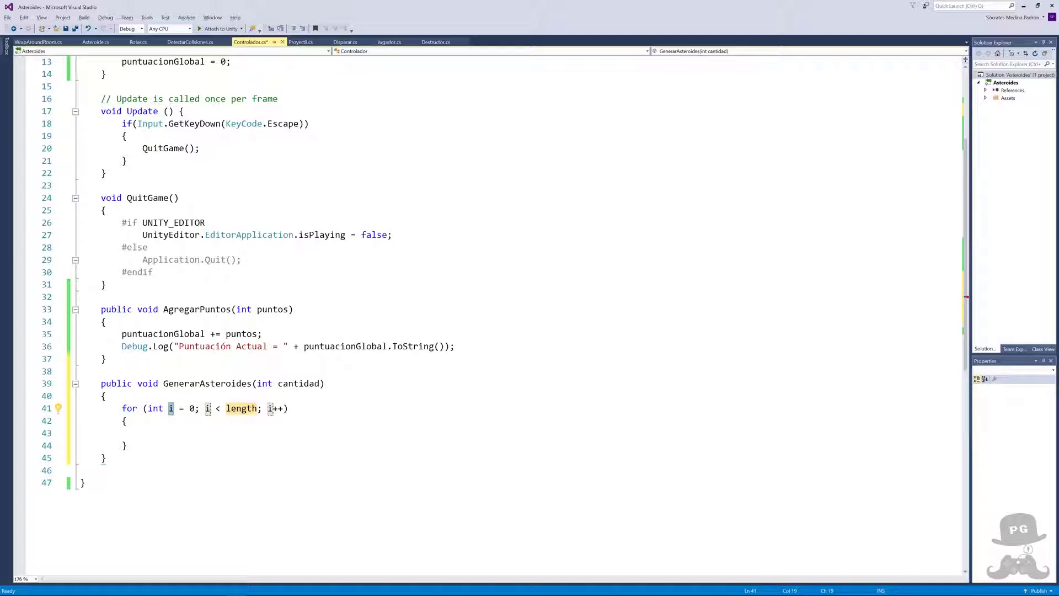
pyautogui.click(159, 408)
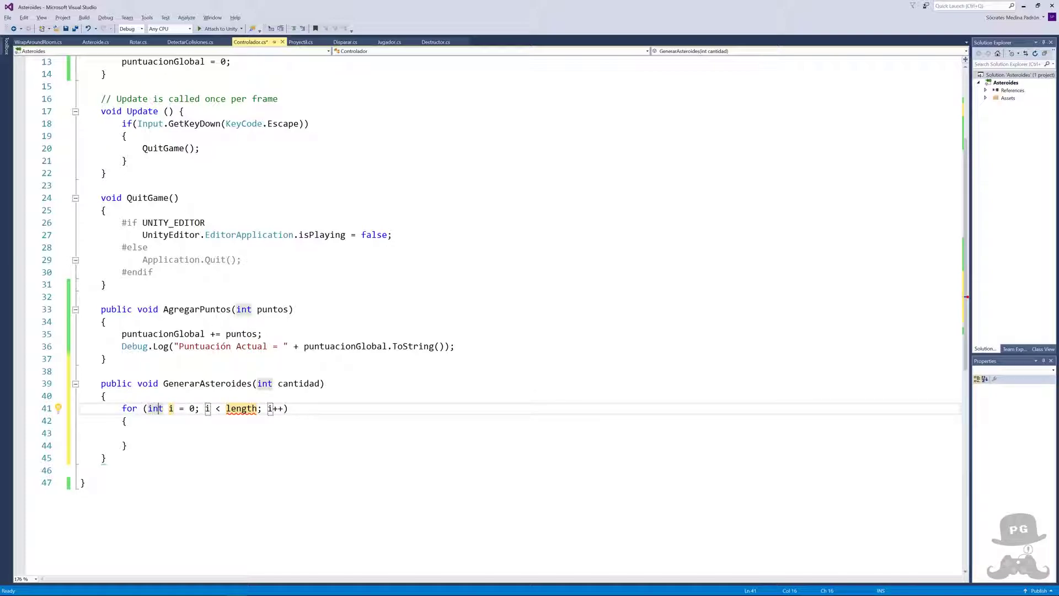
pyautogui.click(148, 408)
pyautogui.moveTo(148, 408); pyautogui.dragTo(196, 408)
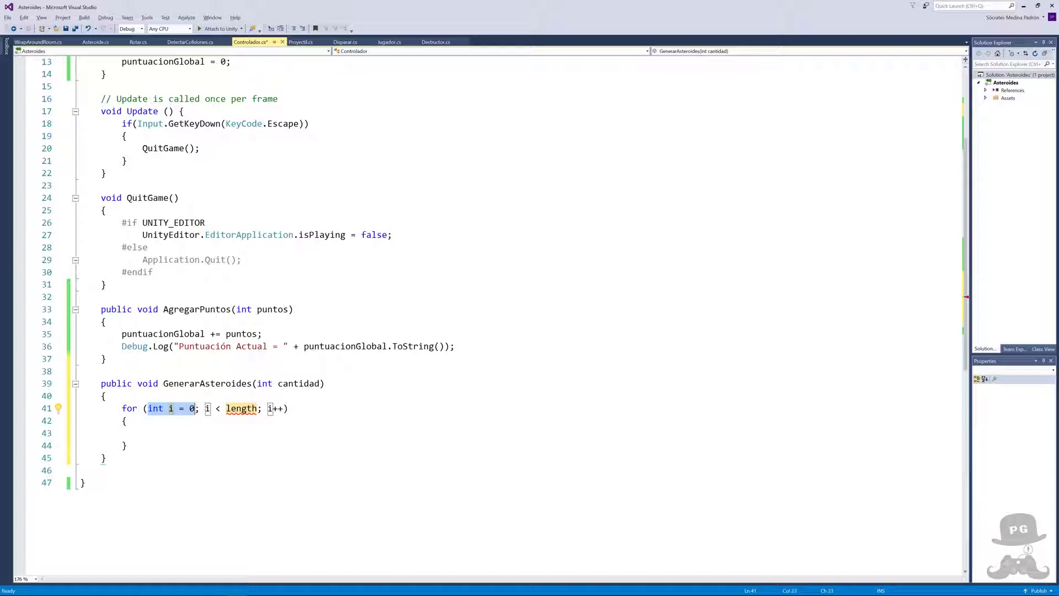
pyautogui.click(173, 408)
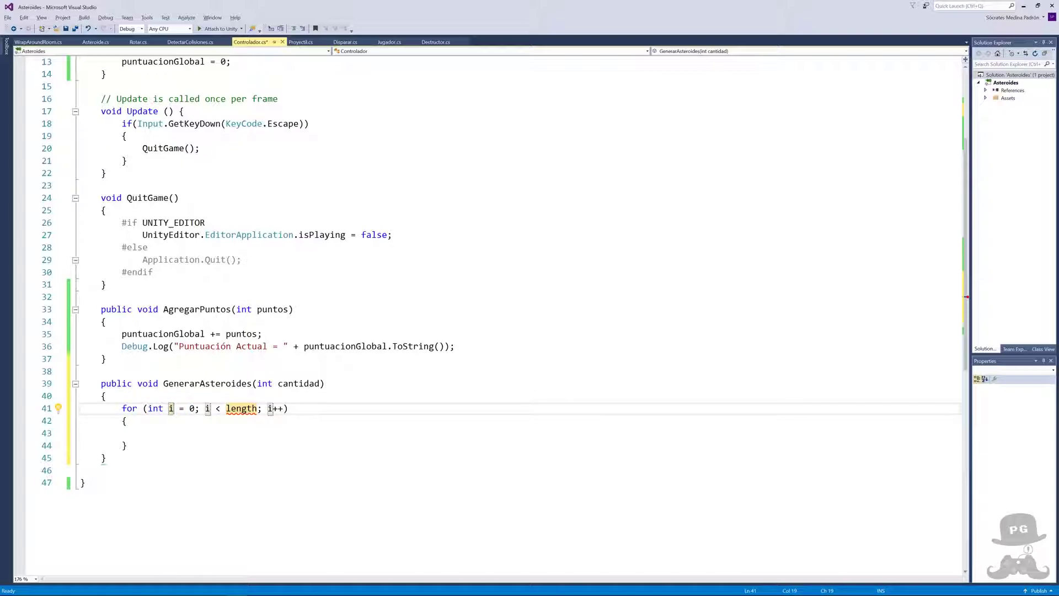
pyautogui.moveTo(173, 408); pyautogui.dragTo(168, 408)
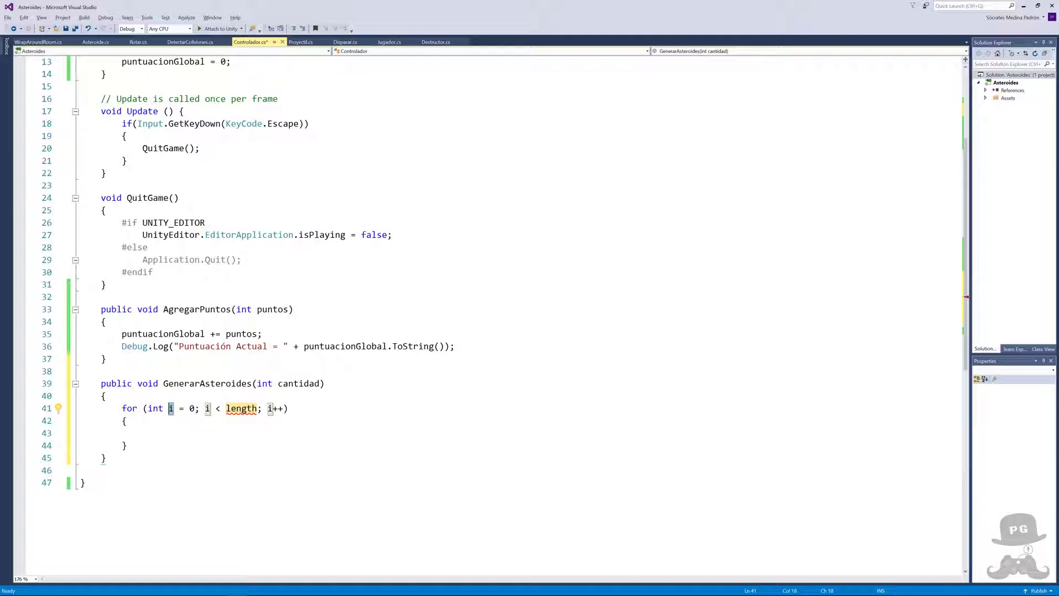
# - Replace the loop limit with cantidad so it runs while i < cantidad
pyautogui.click(207, 408)
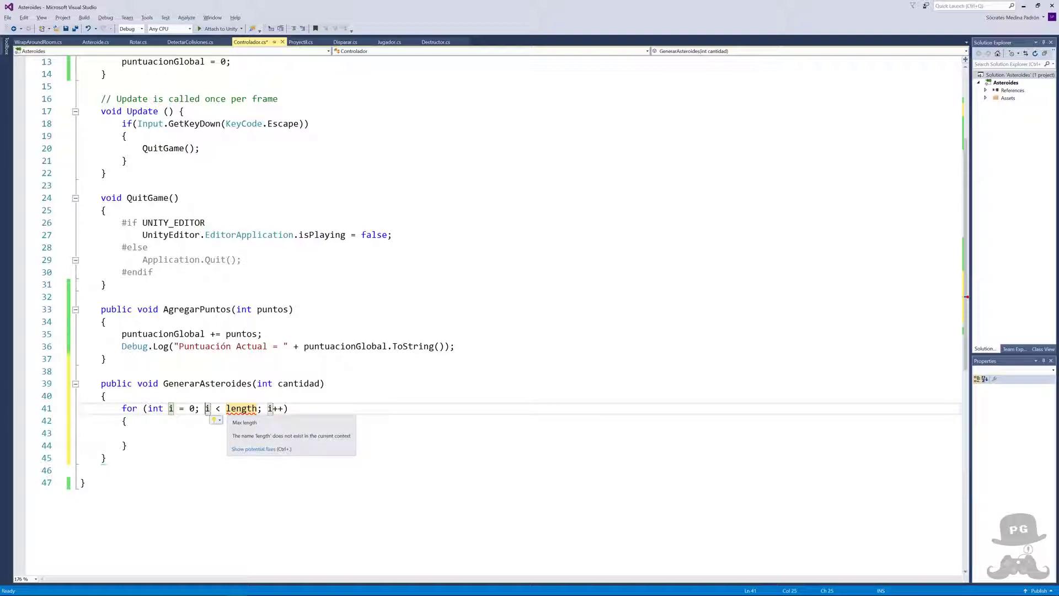
pyautogui.doubleClick(241, 409)
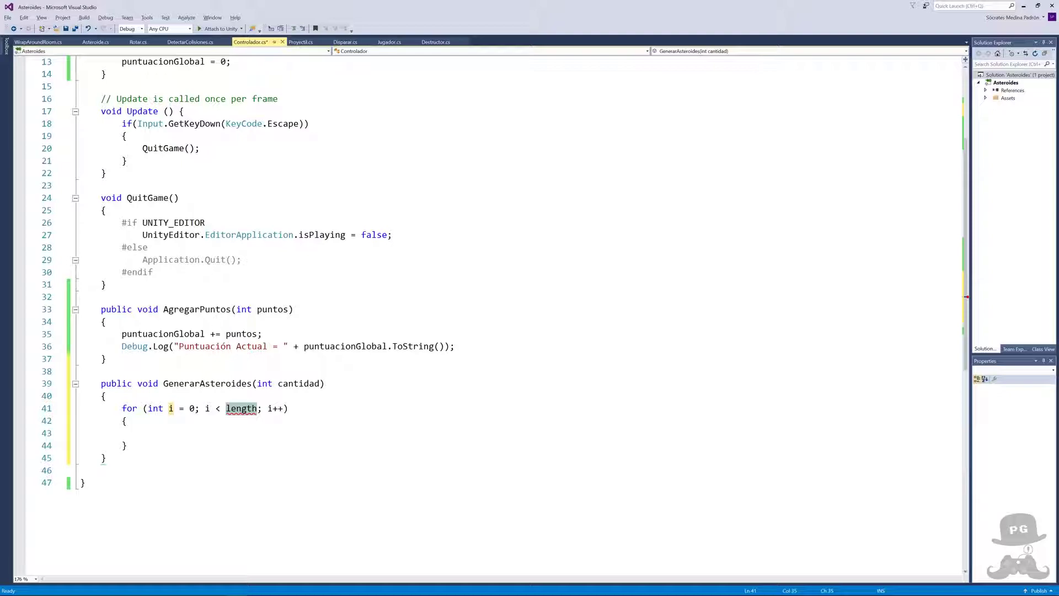
pyautogui.write('cantidad')
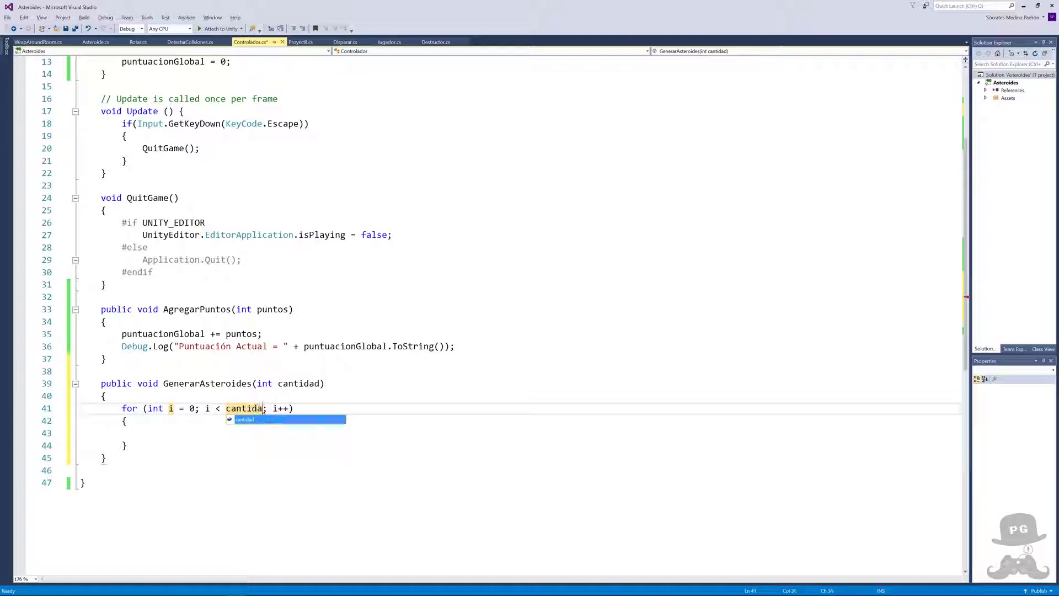
pyautogui.press('Escape')
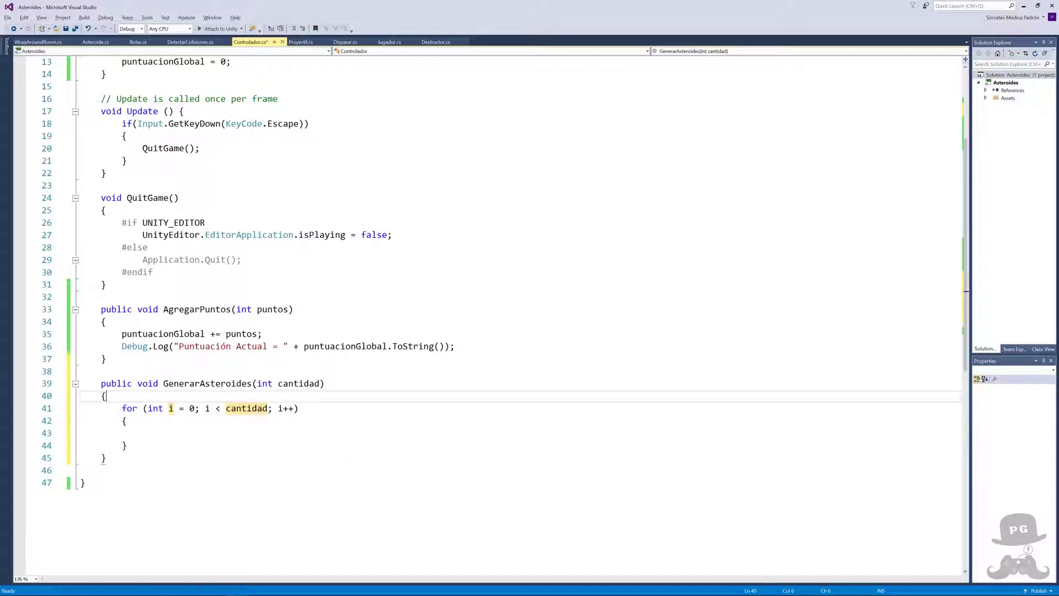
pyautogui.moveTo(278, 408); pyautogui.dragTo(292, 409)
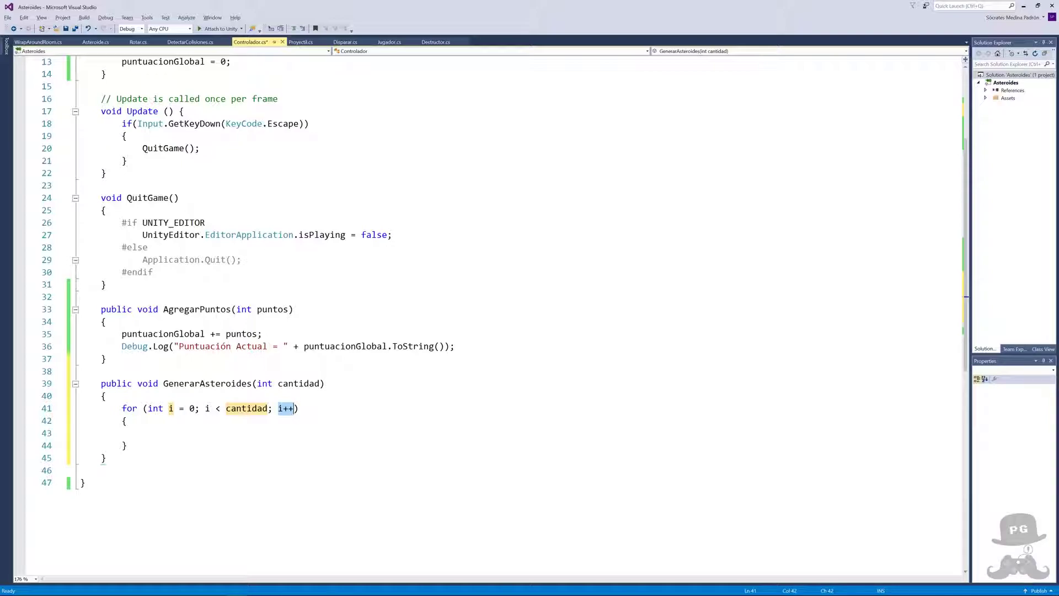
pyautogui.click(83, 433)
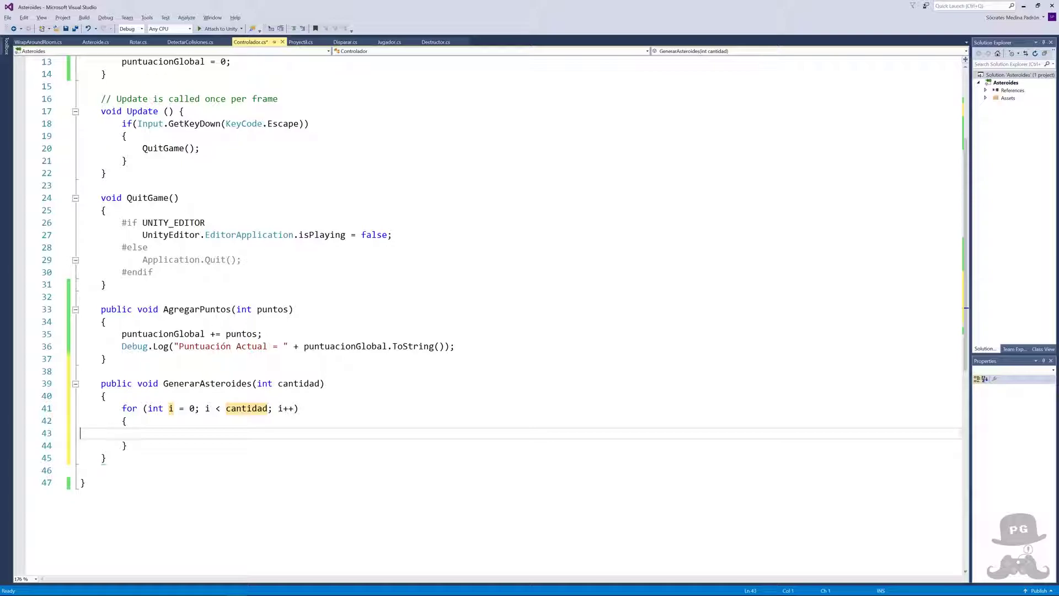
# - Add Instantiate(asteroideG); to the loop body and check where asteroideG is declared
pyautogui.write('ins')
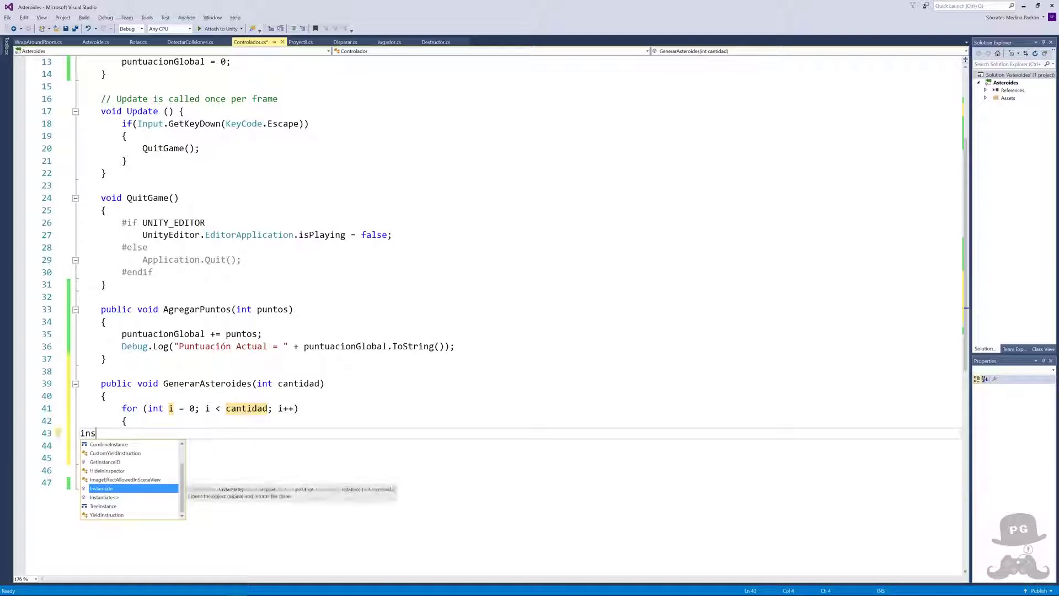
pyautogui.write('t')
pyautogui.press('Tab')
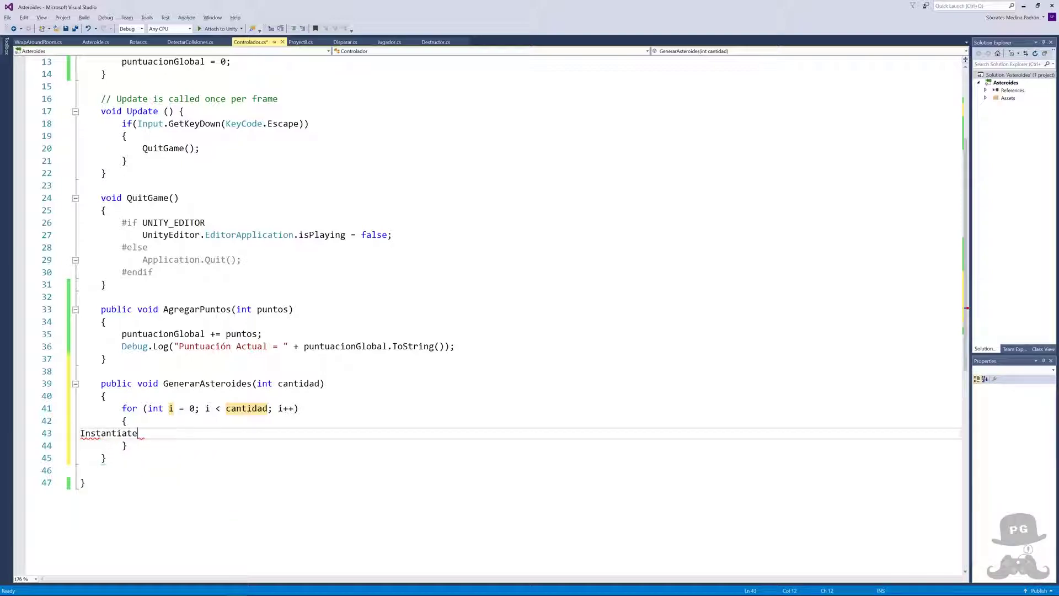
pyautogui.write('(')
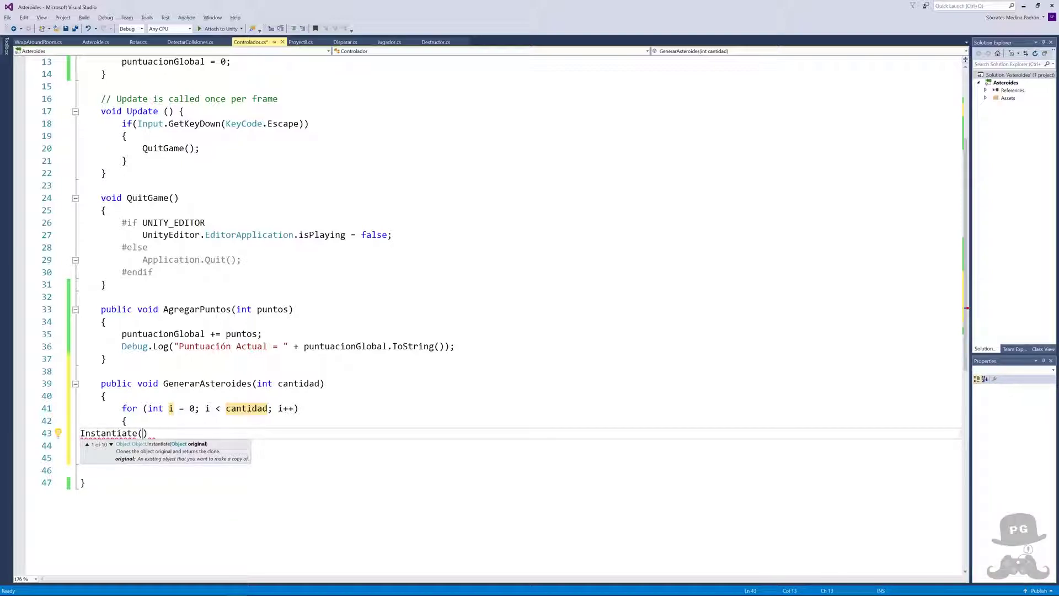
pyautogui.scroll(4, 496, 314)
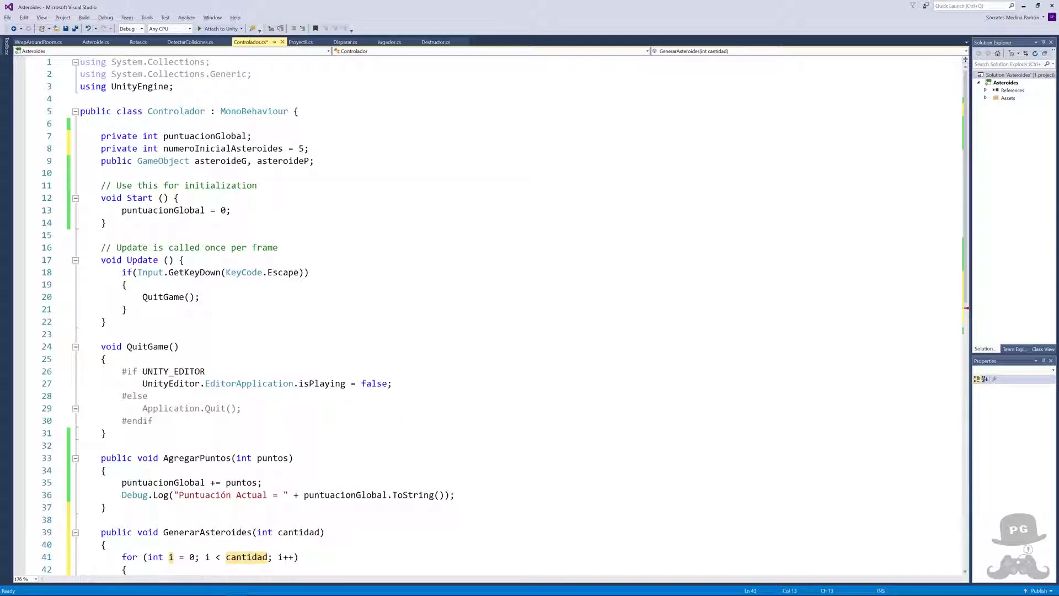
pyautogui.scroll(-9, 496, 314)
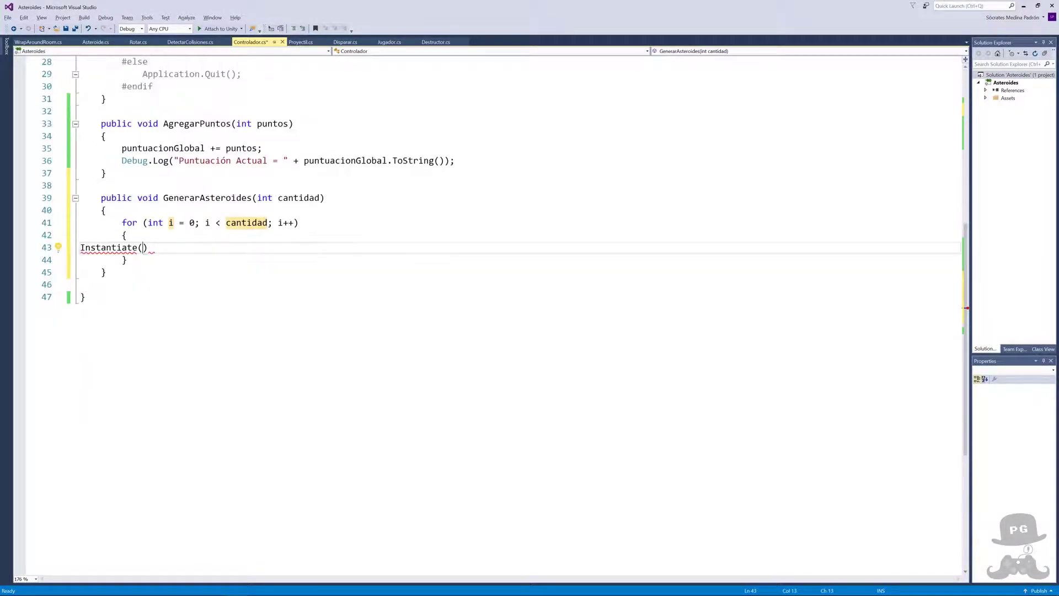
pyautogui.write('as')
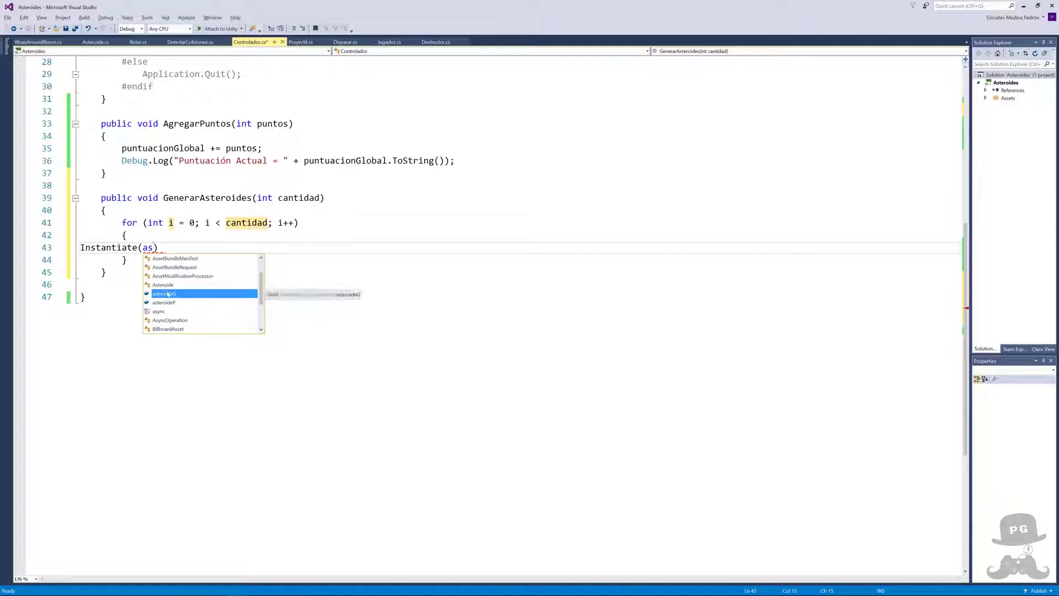
pyautogui.write('teroideG)')
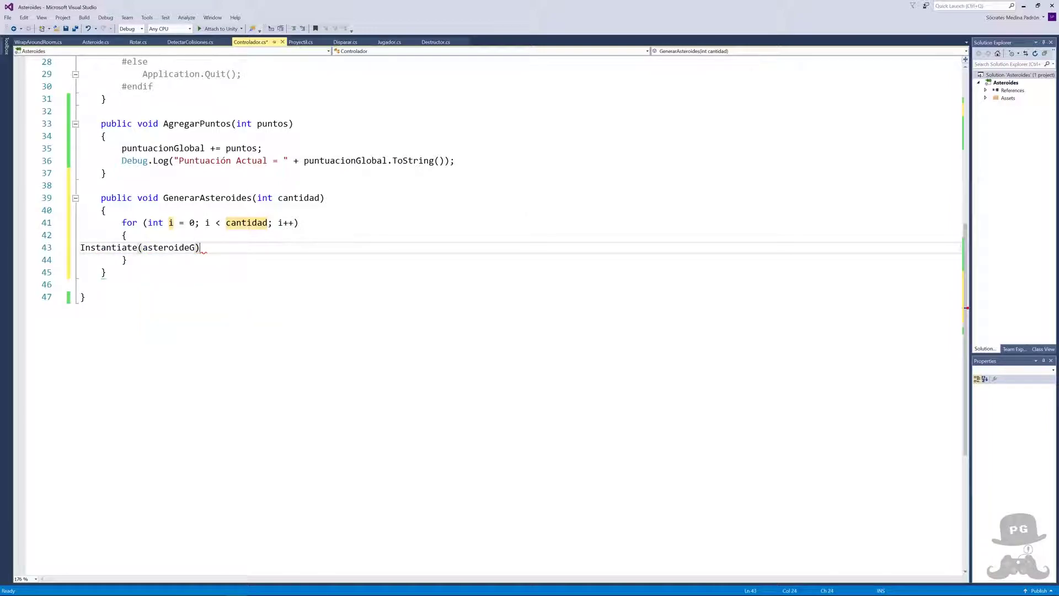
pyautogui.write(';')
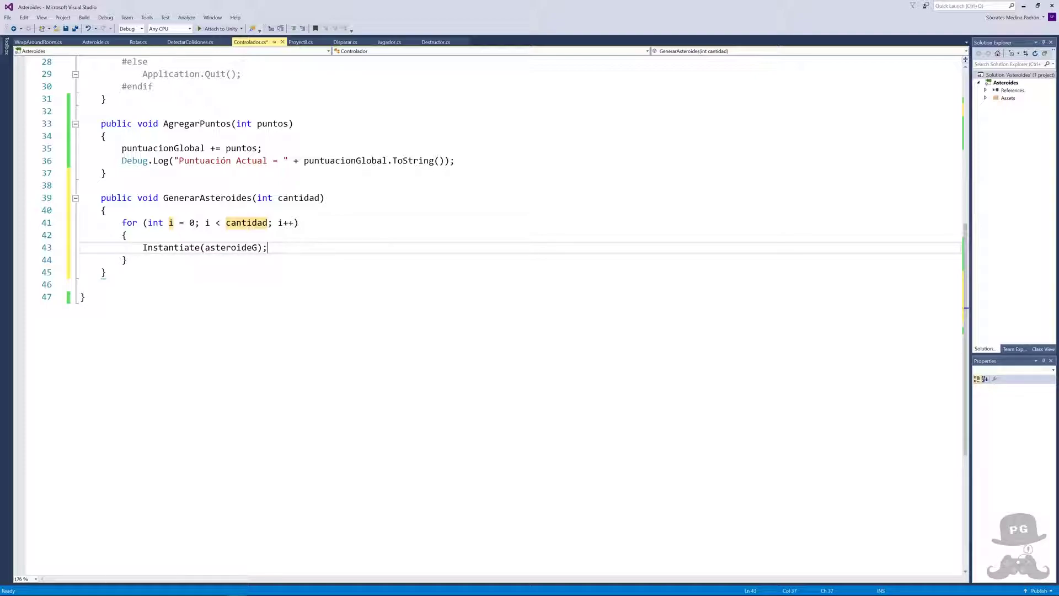
pyautogui.click(258, 247)
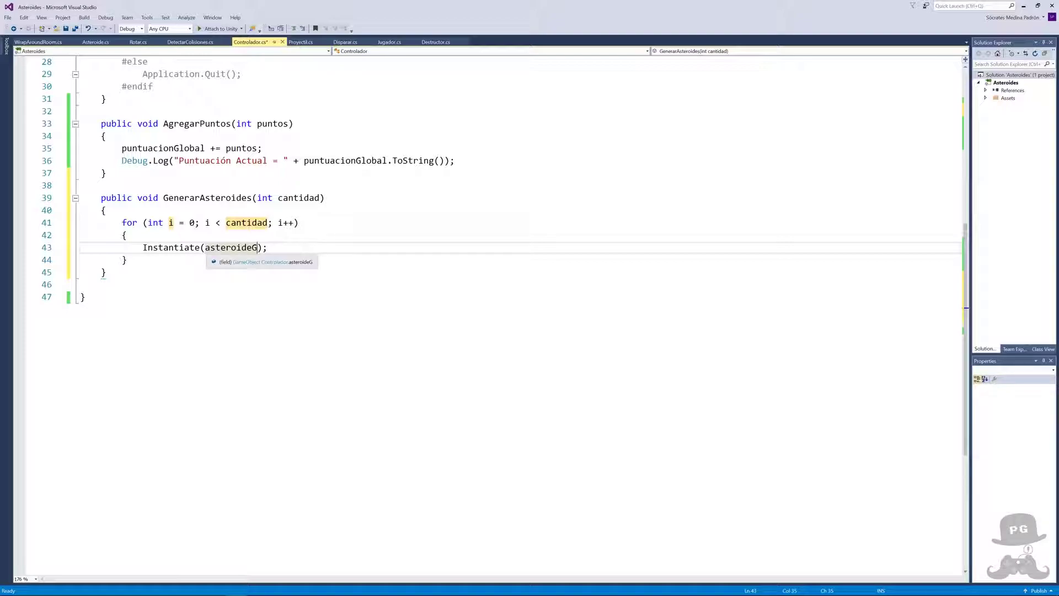
pyautogui.doubleClick(232, 247)
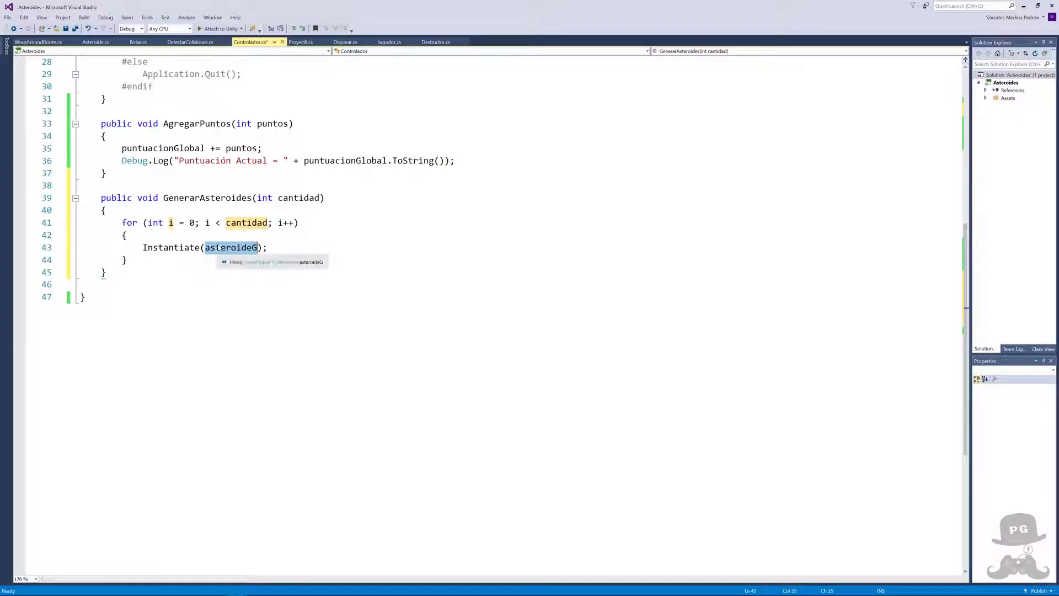
pyautogui.scroll(9, 231, 247)
pyautogui.scroll(-5, 232, 232)
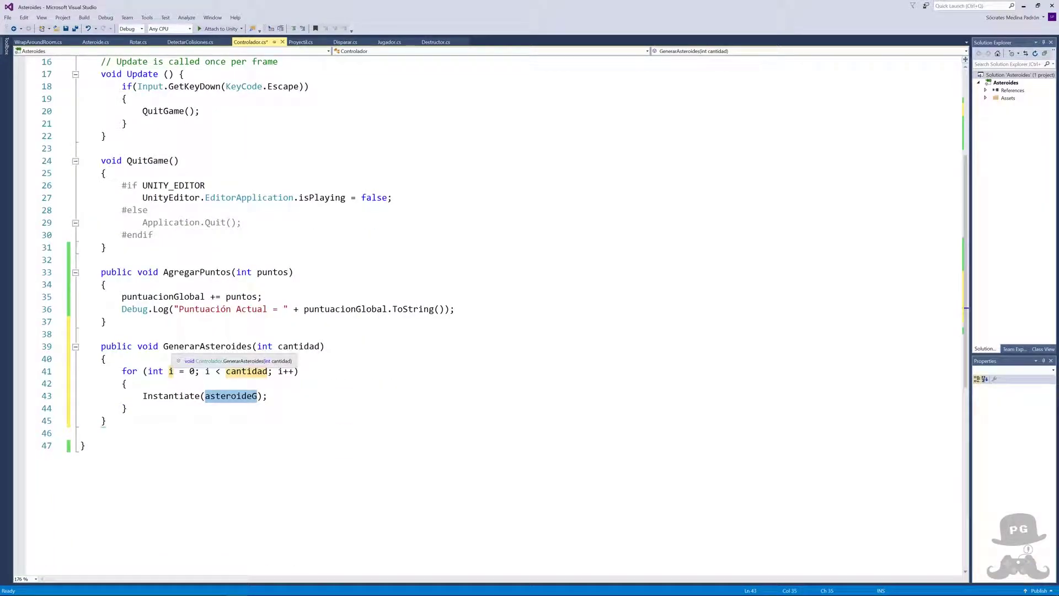
pyautogui.scroll(5, 209, 346)
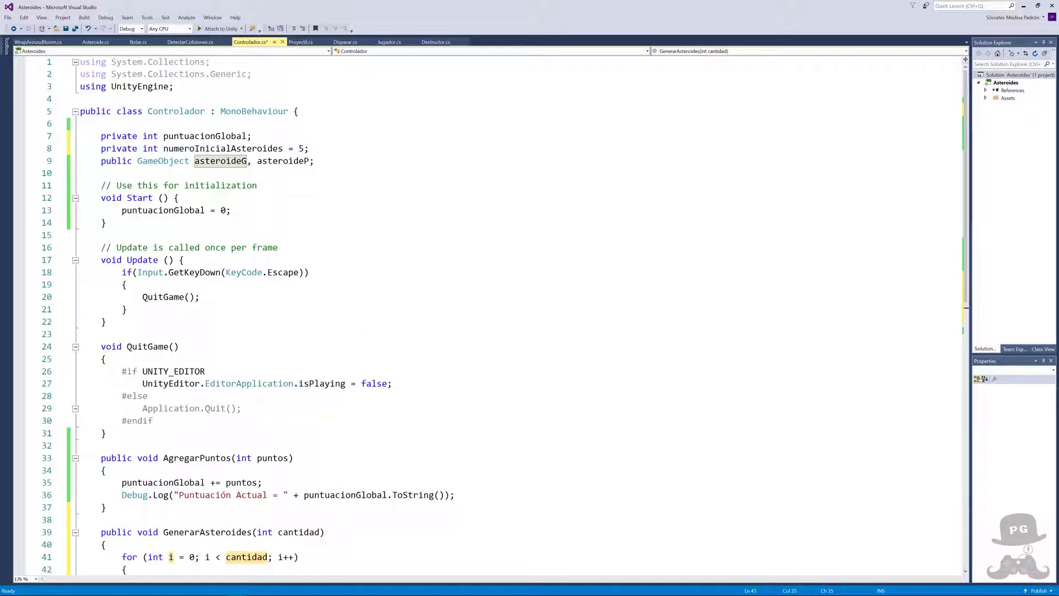
# - Call GenerarAsteroides(numeroInicialAsteroides) at the end of Start() and save Controlador.cs
pyautogui.click(230, 211)
pyautogui.press('Return')
pyautogui.write('G')
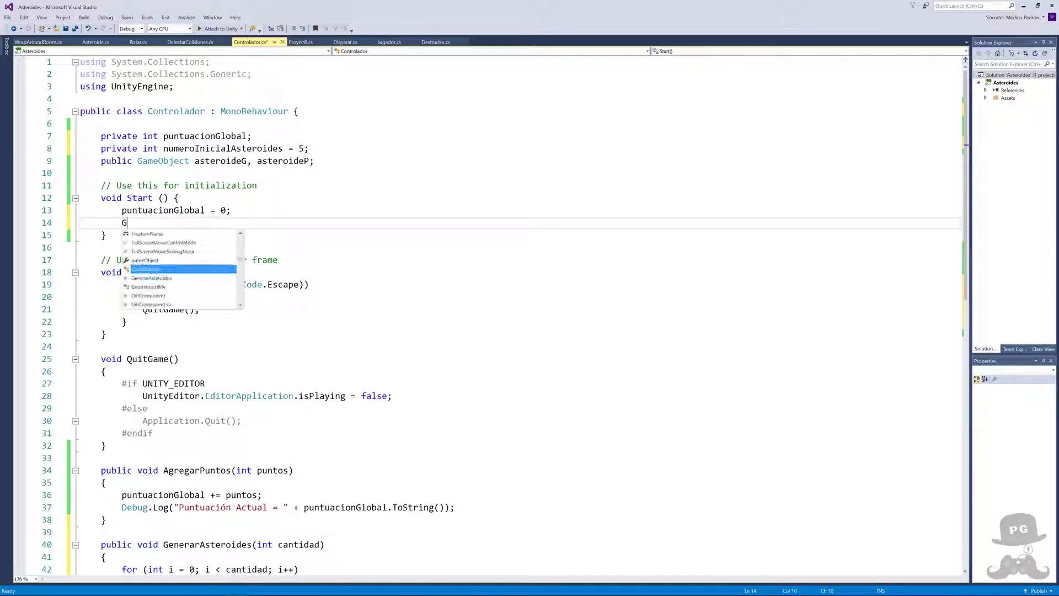
pyautogui.write('e')
pyautogui.press('Tab')
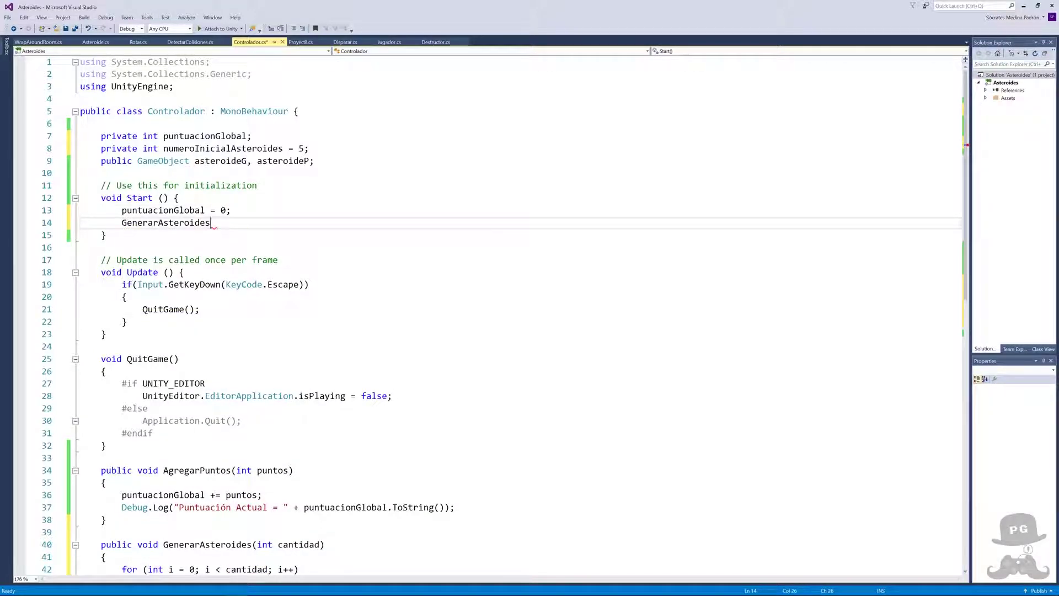
pyautogui.write('(num')
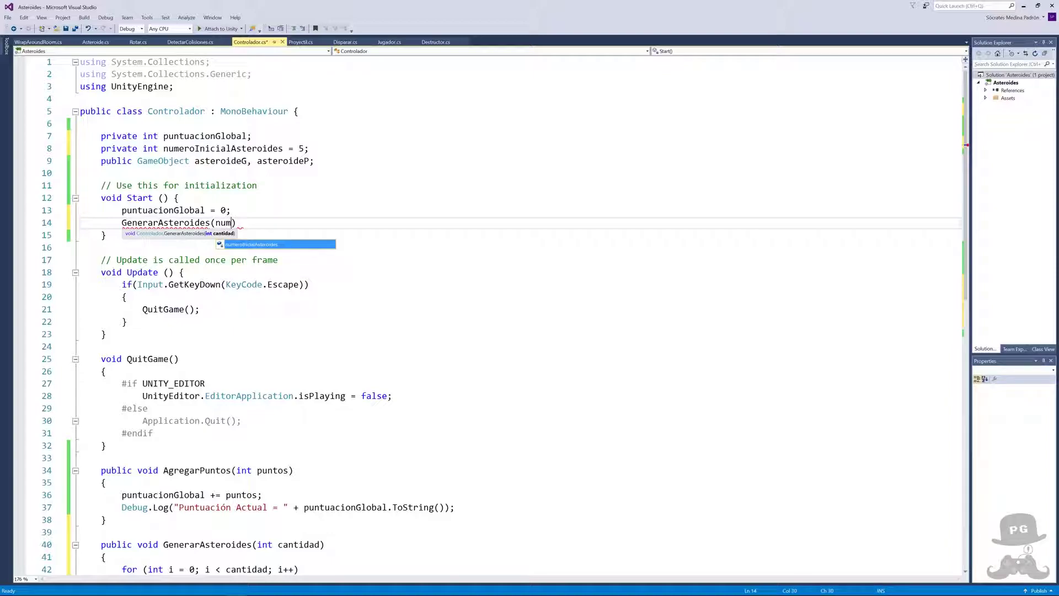
pyautogui.press('Tab')
pyautogui.write(')')
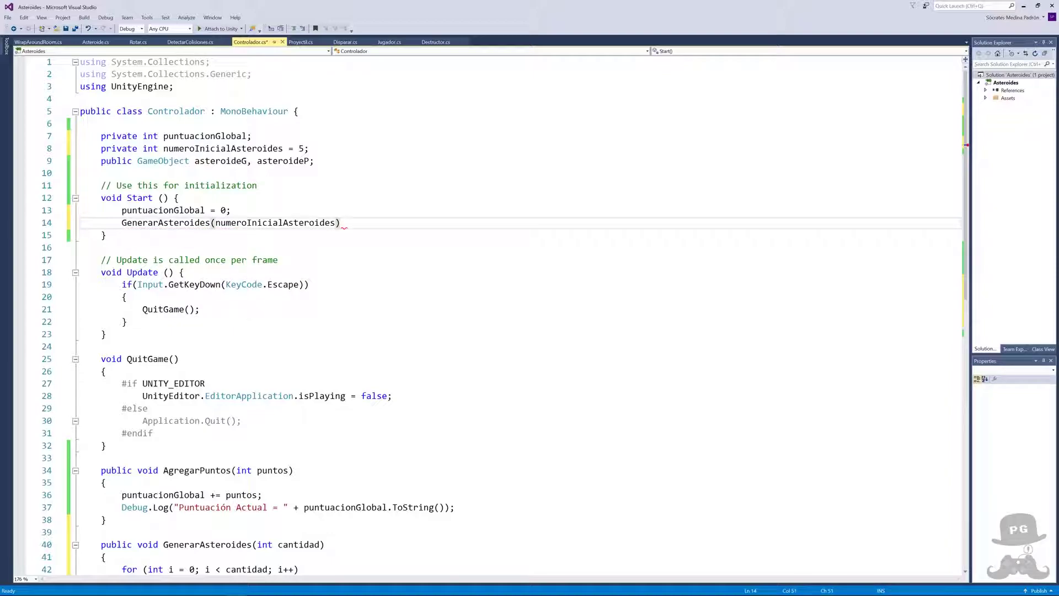
pyautogui.write(';')
pyautogui.hotkey('ctrl', 's')
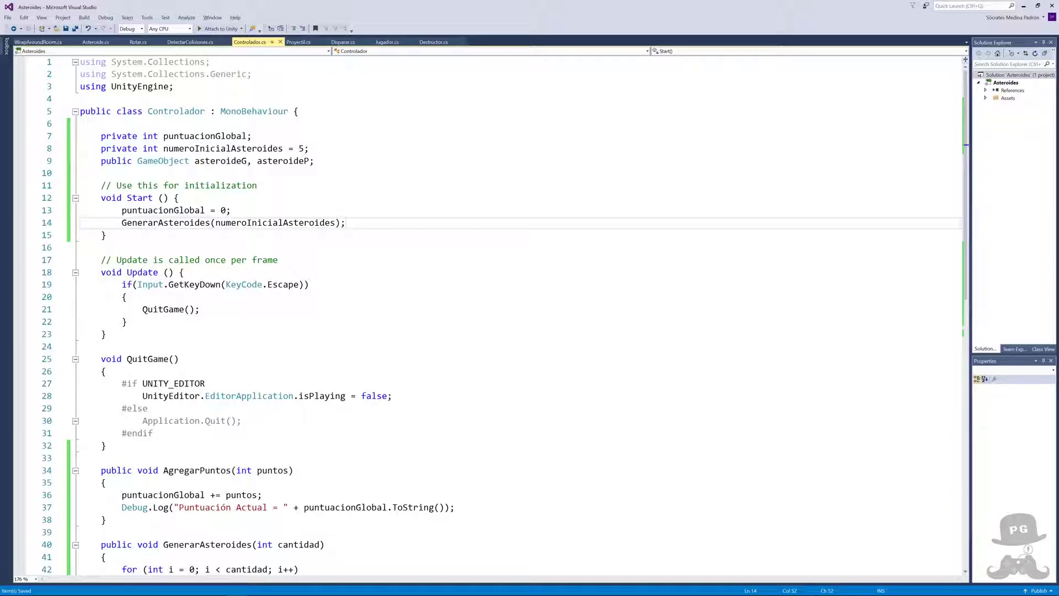
pyautogui.hotkey('alt', 'Tab')
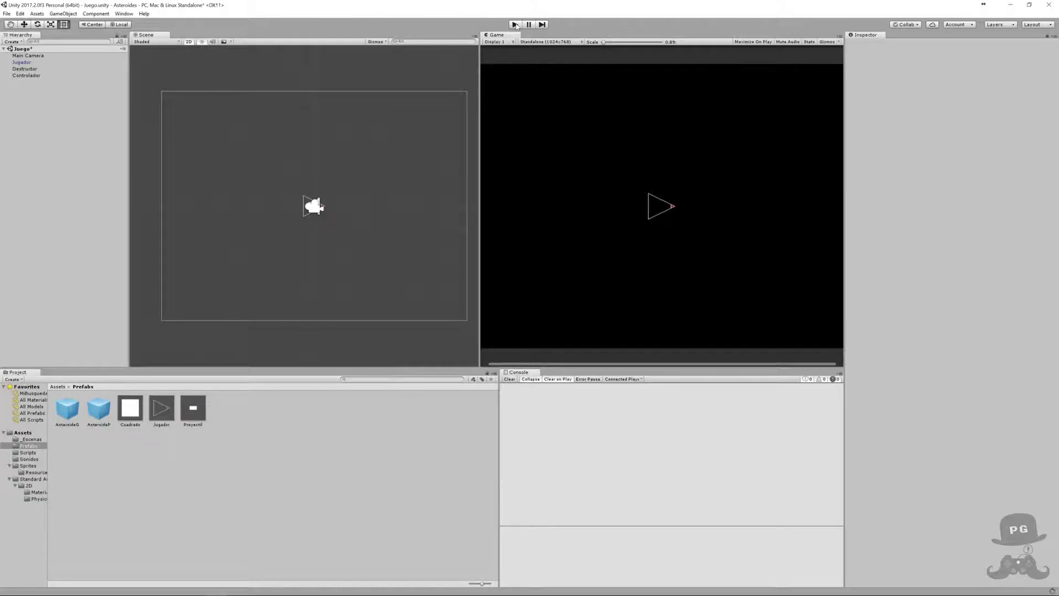
# - Play the game and shoot down the spawned AsteroideG clones, raising Puntuación Actual to 250
pyautogui.click(515, 24)
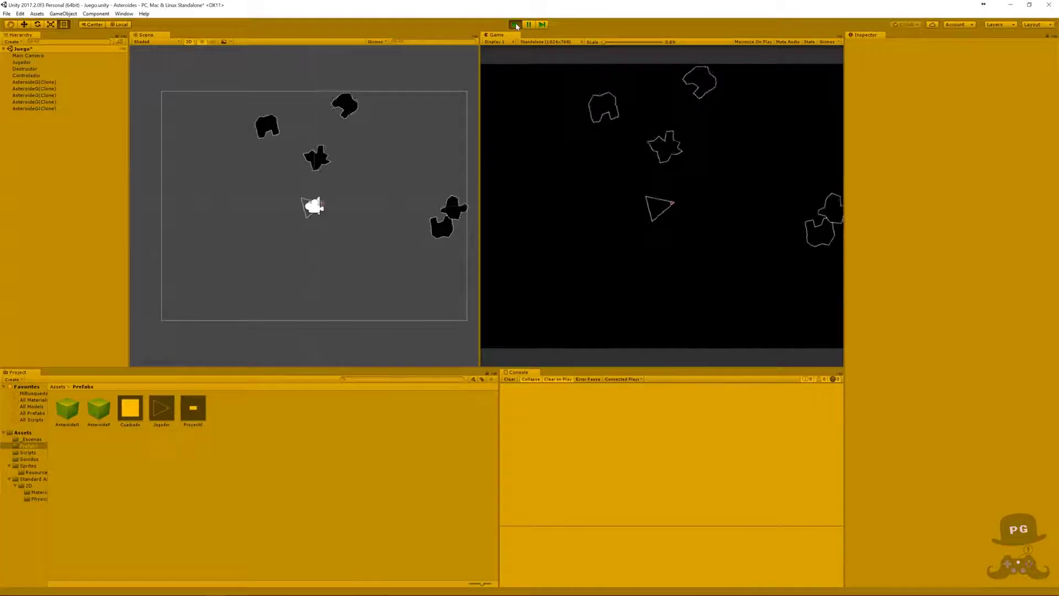
pyautogui.press('Left')
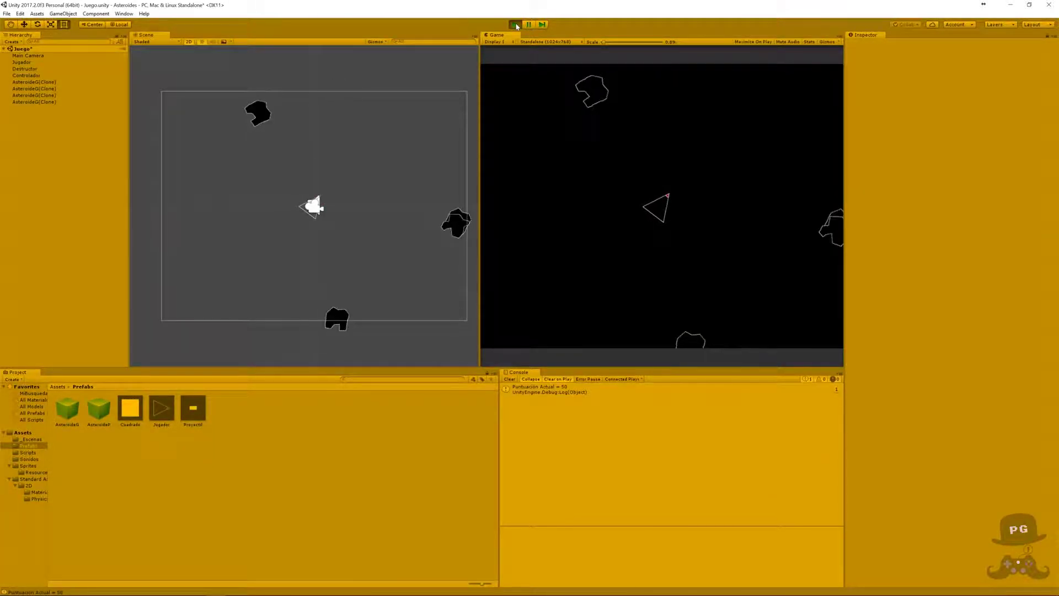
pyautogui.press('Right')
pyautogui.press('Up')
pyautogui.press('space')
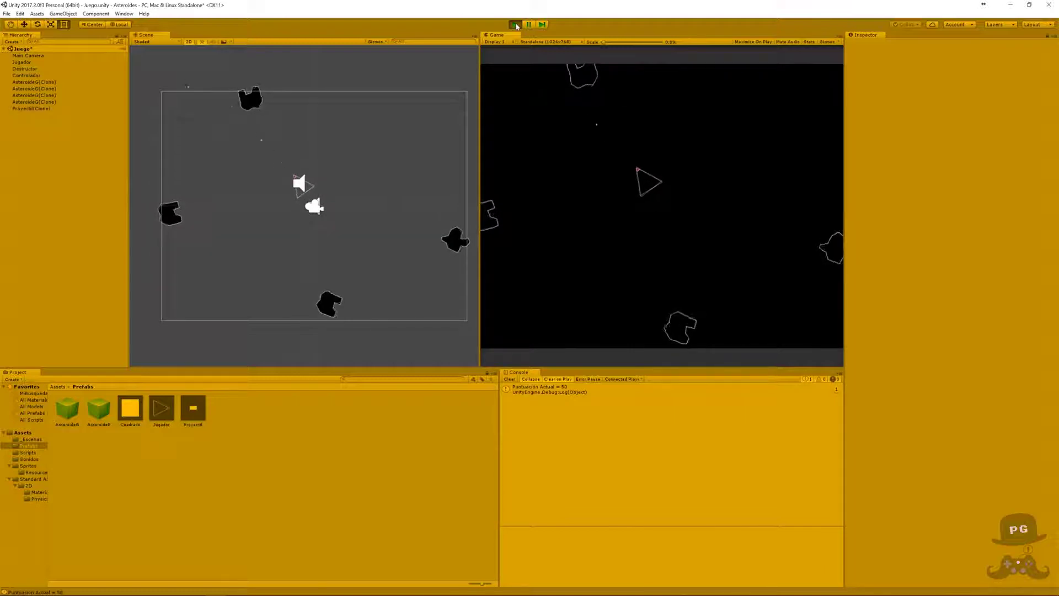
pyautogui.press('Right')
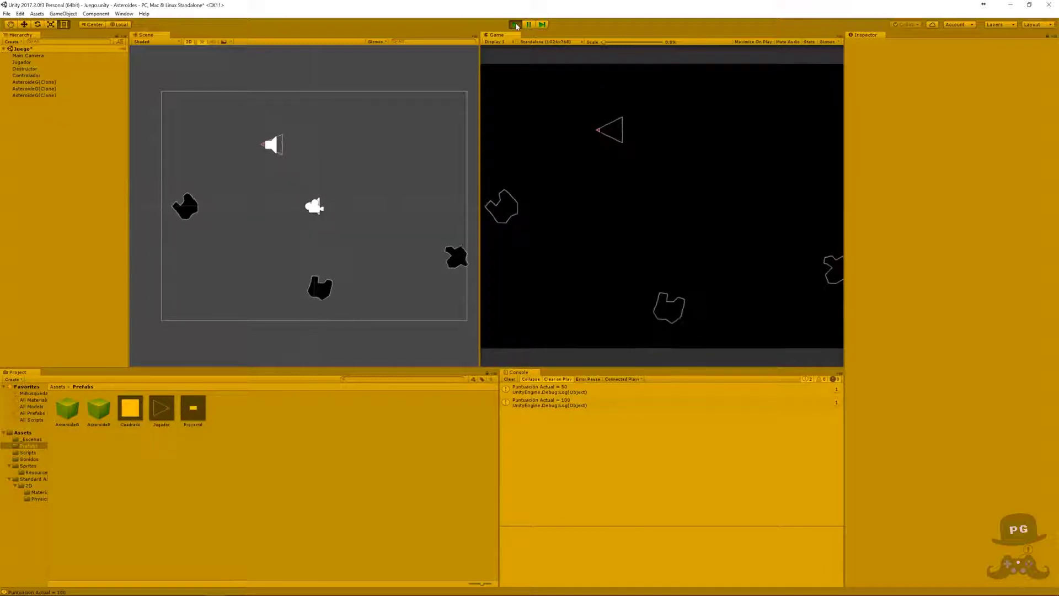
pyautogui.press('space')
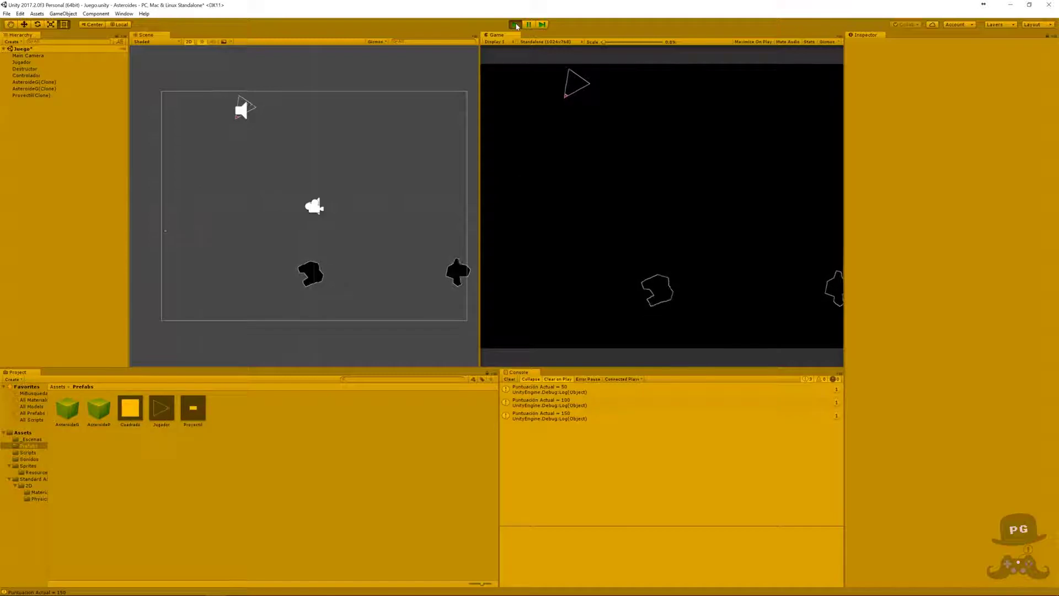
pyautogui.press('Right')
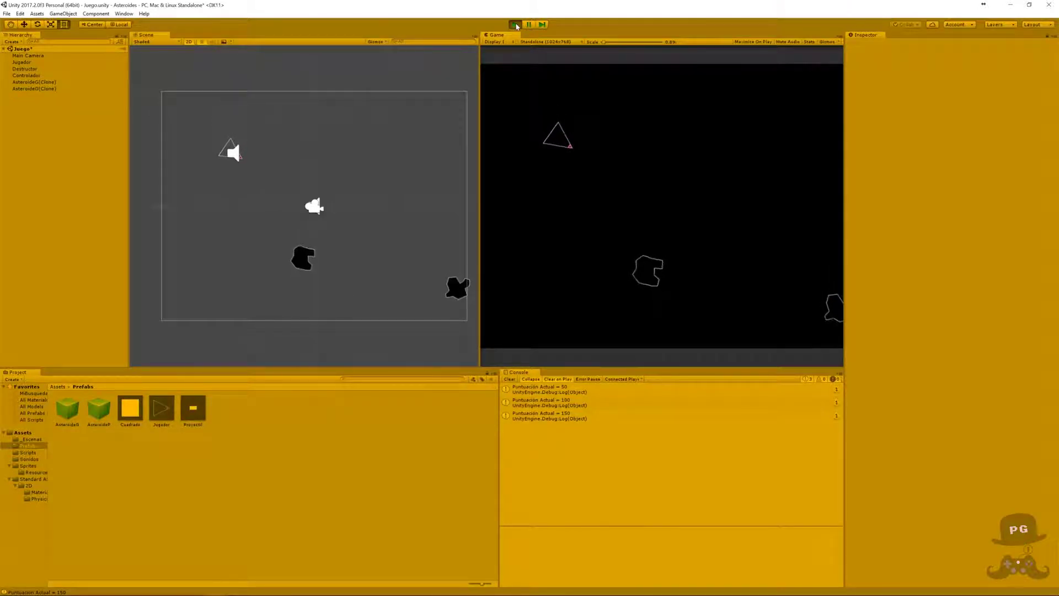
pyautogui.press('Right')
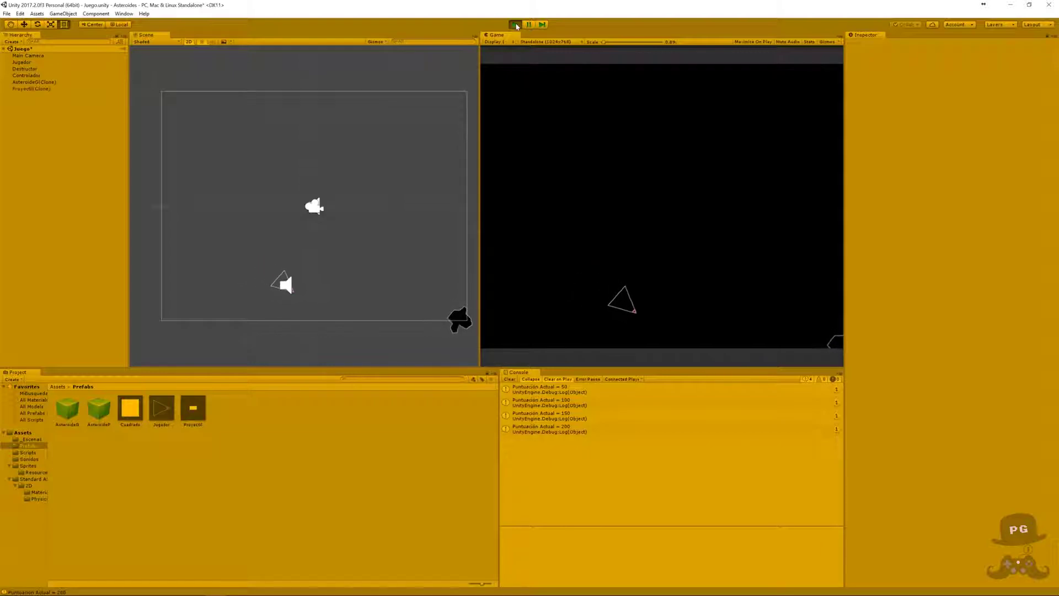
pyautogui.press('Right')
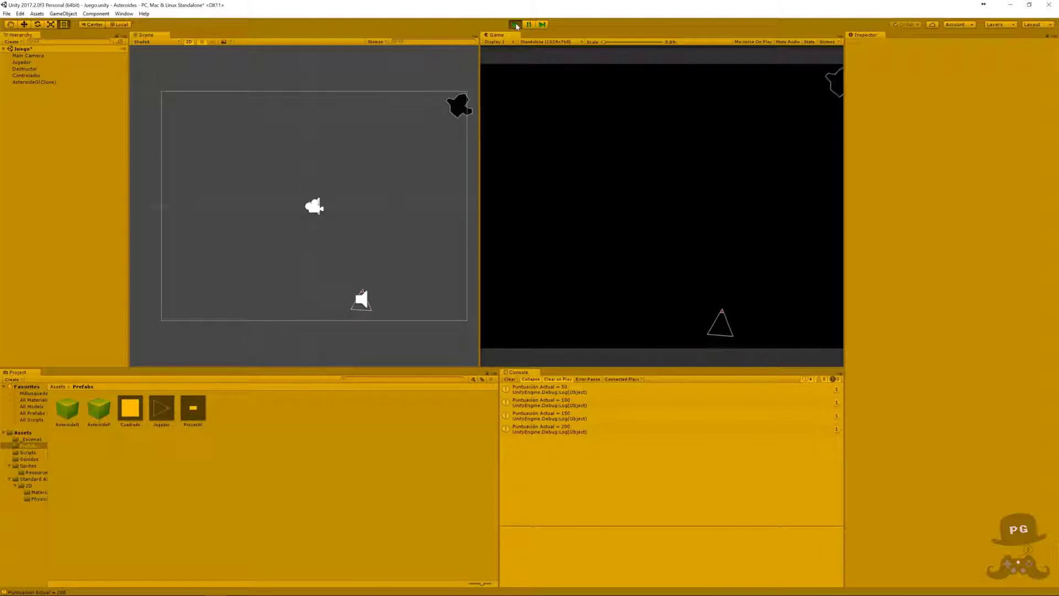
pyautogui.press('space')
pyautogui.press('space')
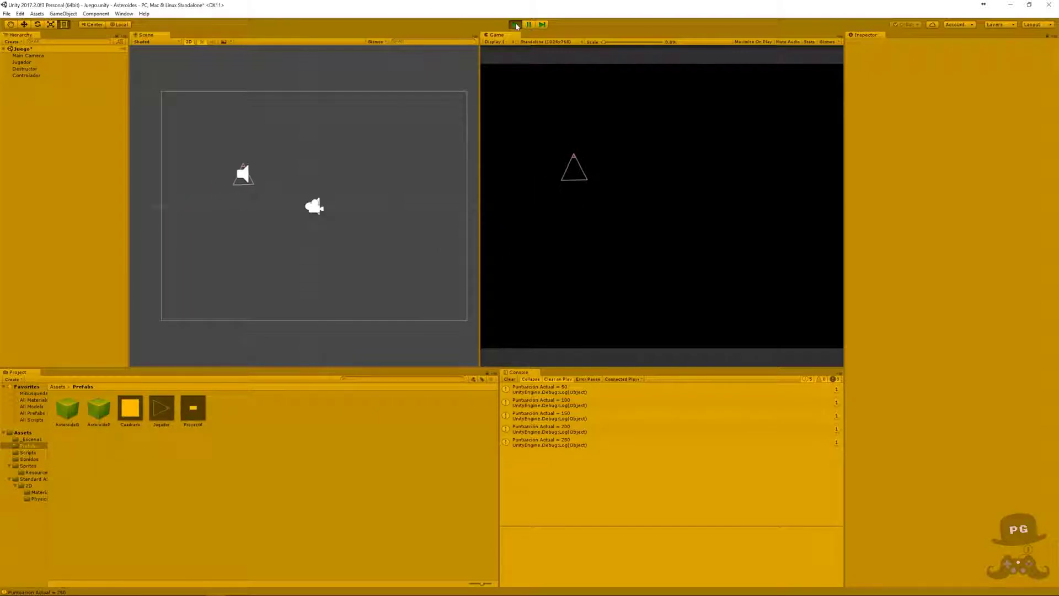
# - Stop play mode and inspect the AsteroideG prefab's Asteroide settings (Vida 3, Puntos 50)
pyautogui.click(516, 25)
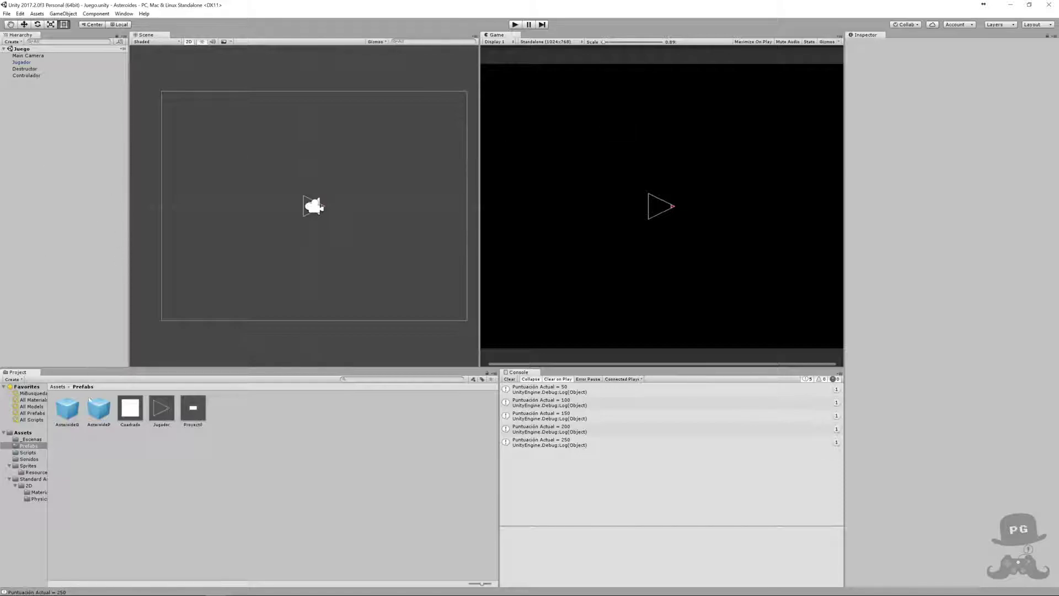
pyautogui.click(68, 411)
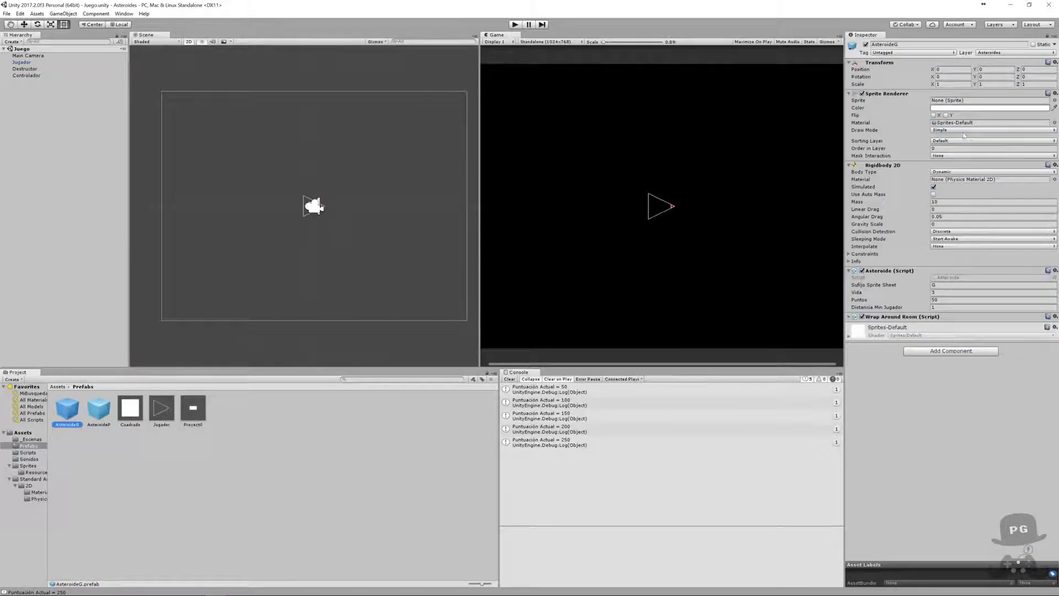
# - Open Asteroide.cs and insert a new line at the top of the vida==0 block
pyautogui.doubleClick(949, 277)
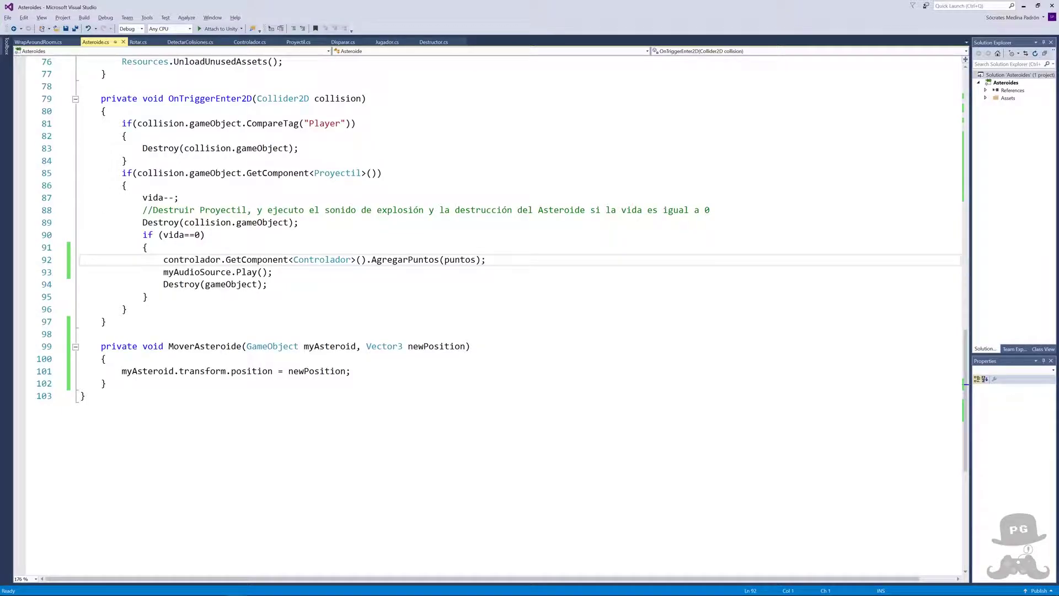
pyautogui.scroll(3, 497, 275)
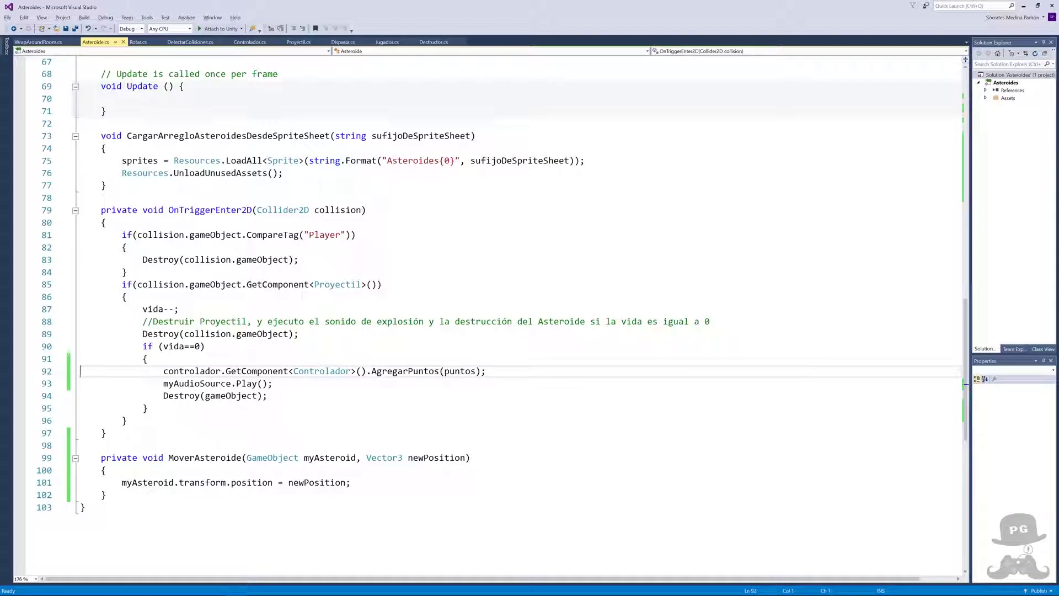
pyautogui.moveTo(80, 346); pyautogui.dragTo(81, 420)
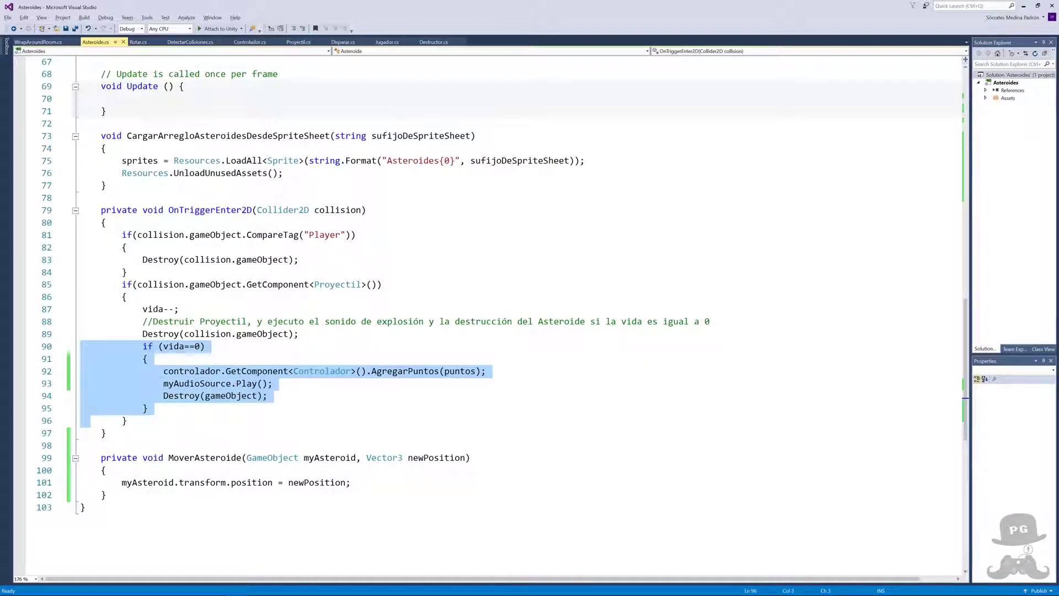
pyautogui.click(148, 359)
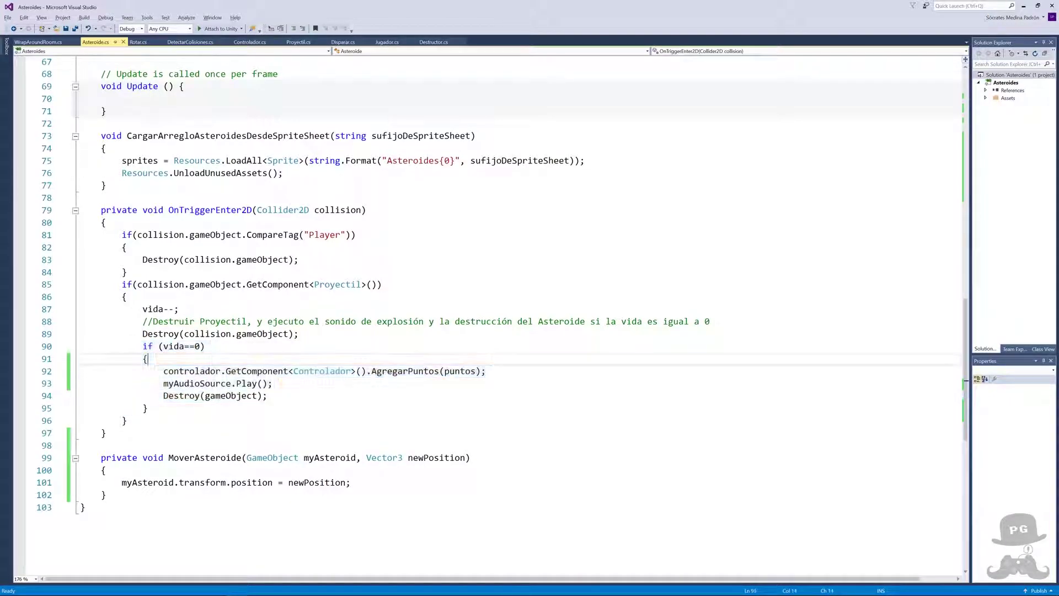
pyautogui.click(486, 370)
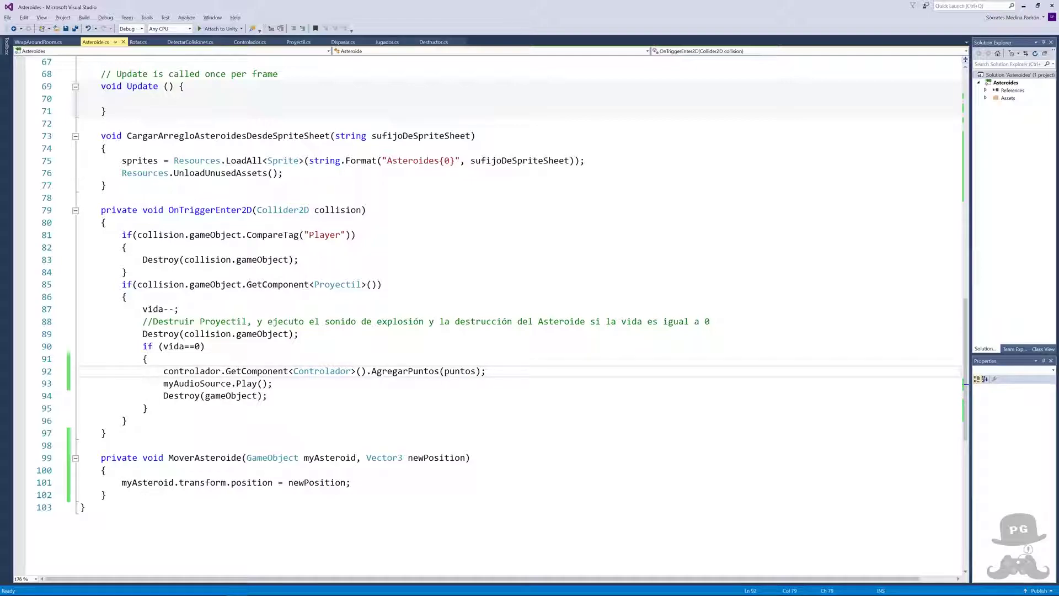
pyautogui.click(148, 358)
pyautogui.press('Return')
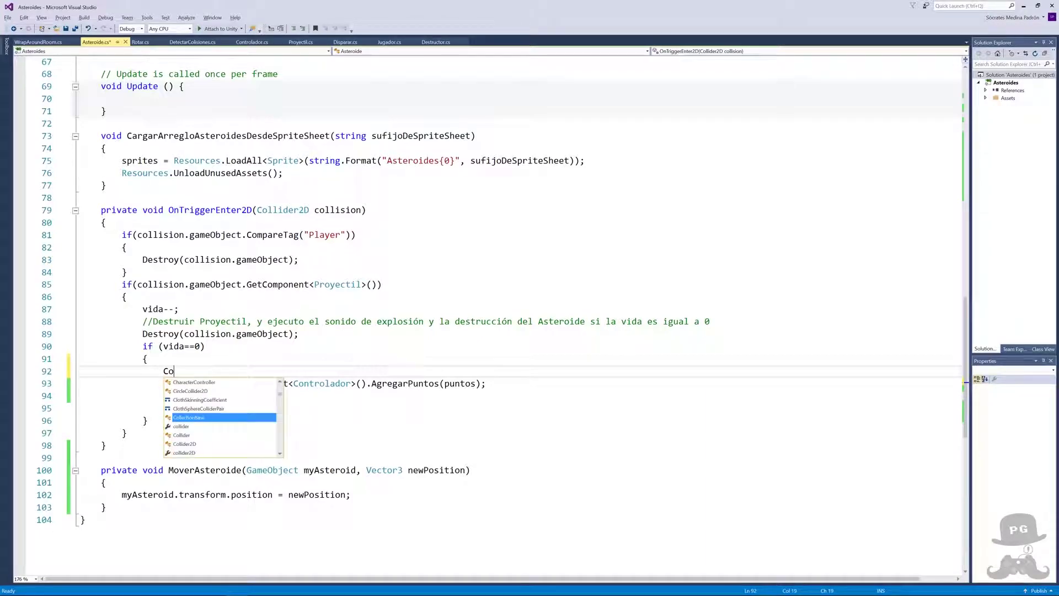
# - Declare Controlador myControlador = controlador.GetComponent<Controlador>(); on that new line
pyautogui.write('Comt')
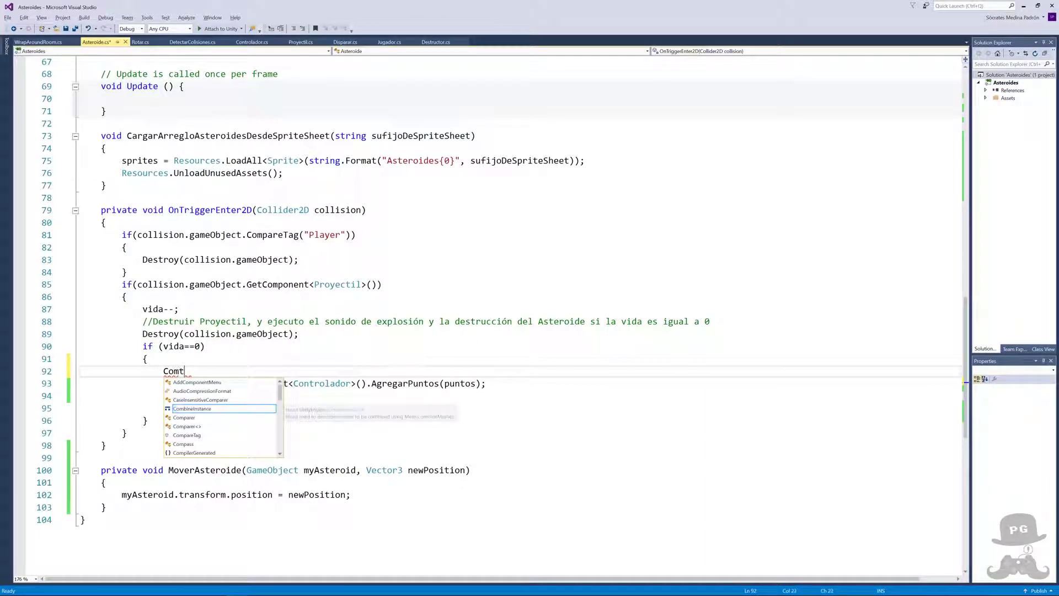
pyautogui.press('BackSpace')
pyautogui.write('nt')
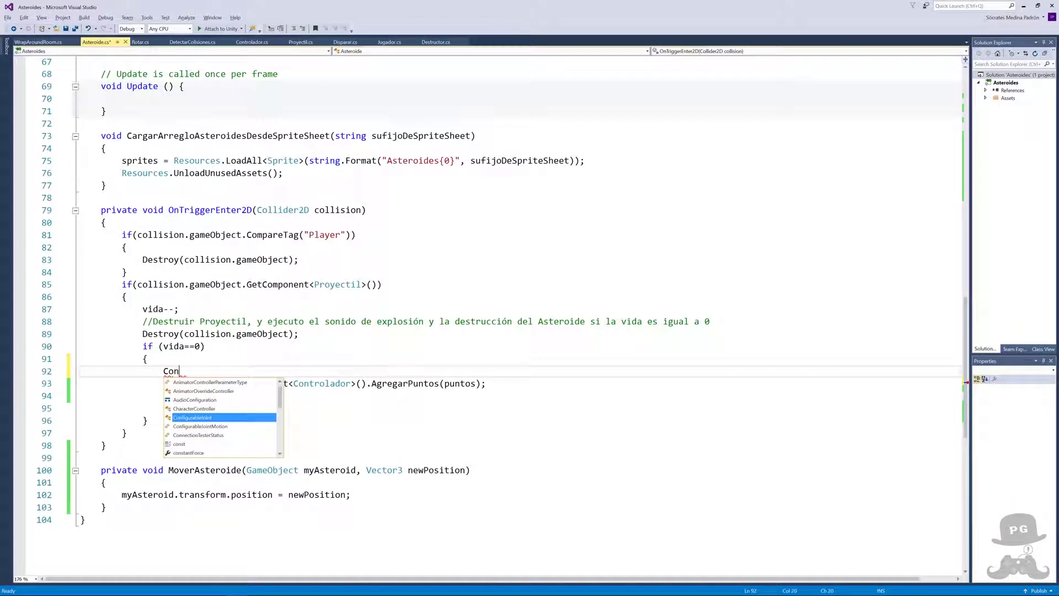
pyautogui.write('ro')
pyautogui.press('Tab')
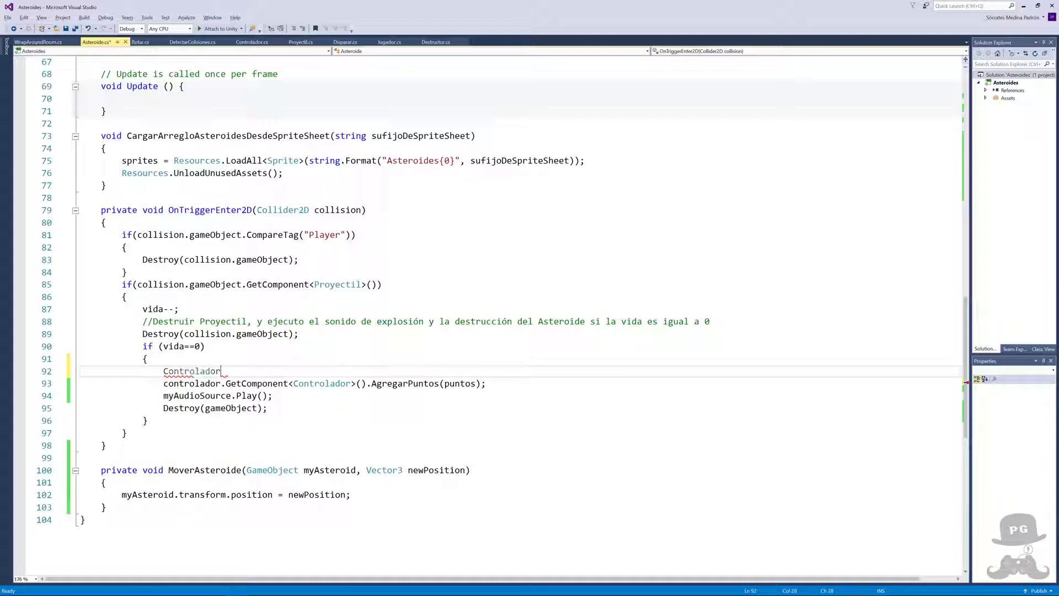
pyautogui.write(' m')
pyautogui.write('y')
pyautogui.write('Contro')
pyautogui.write('lo')
pyautogui.write('dor =')
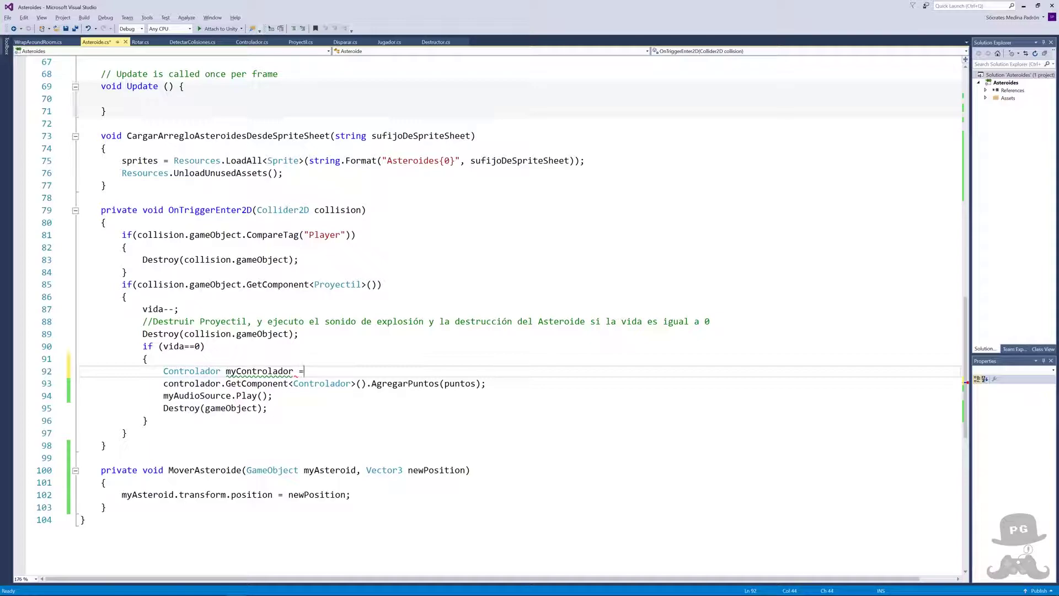
pyautogui.press('Delete')
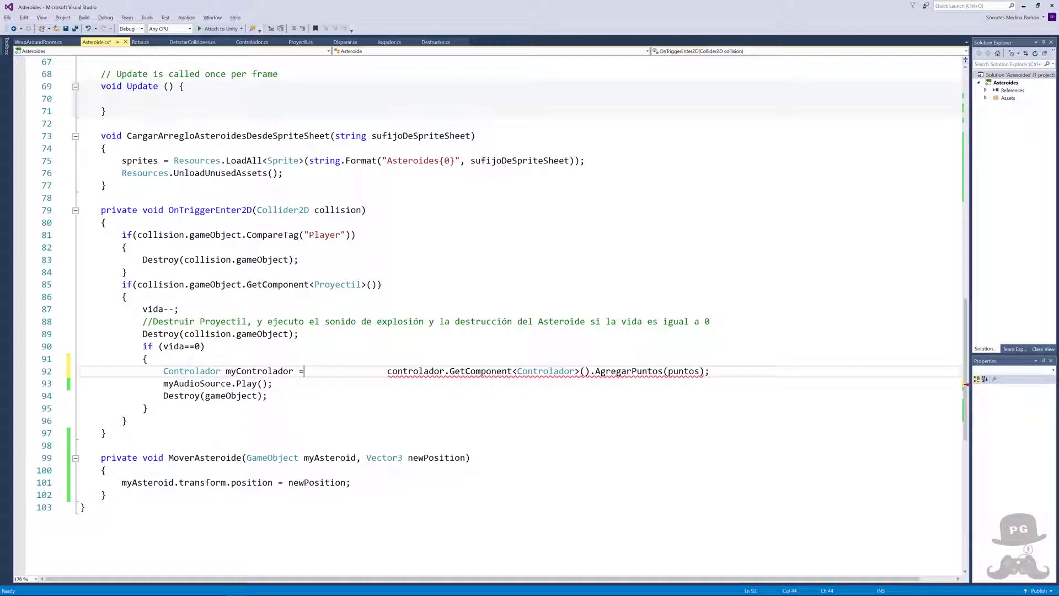
pyautogui.press('Delete')
pyautogui.press('Delete')
pyautogui.press('Delete')
pyautogui.press('Delete')
pyautogui.press('Delete')
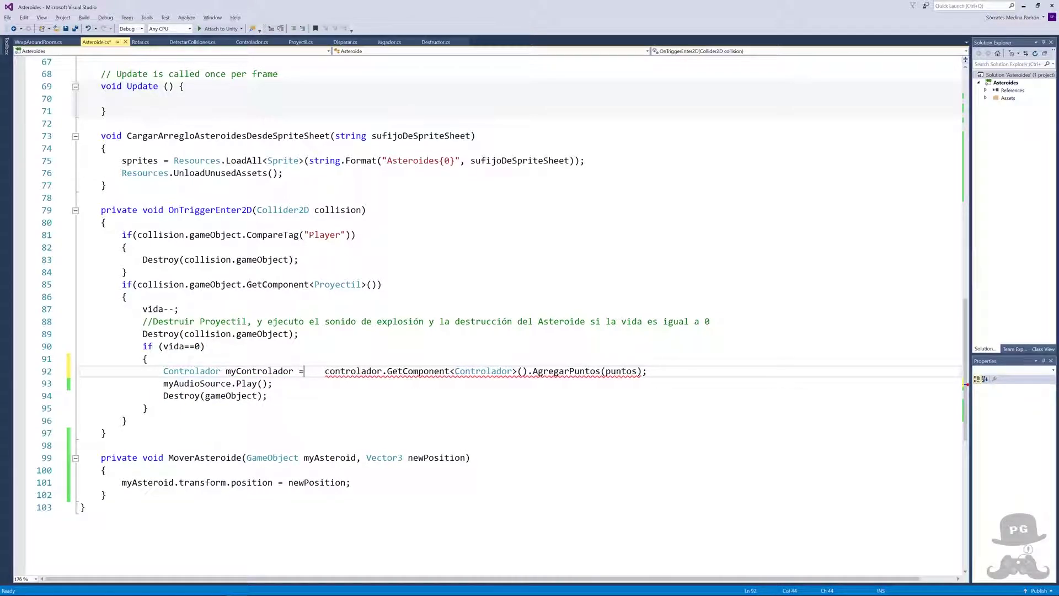
pyautogui.press('Delete')
pyautogui.press('Delete')
# - Rewrite the points call on its own line as myControlador.AgregarPuntos(puntos)
pyautogui.click(627, 370)
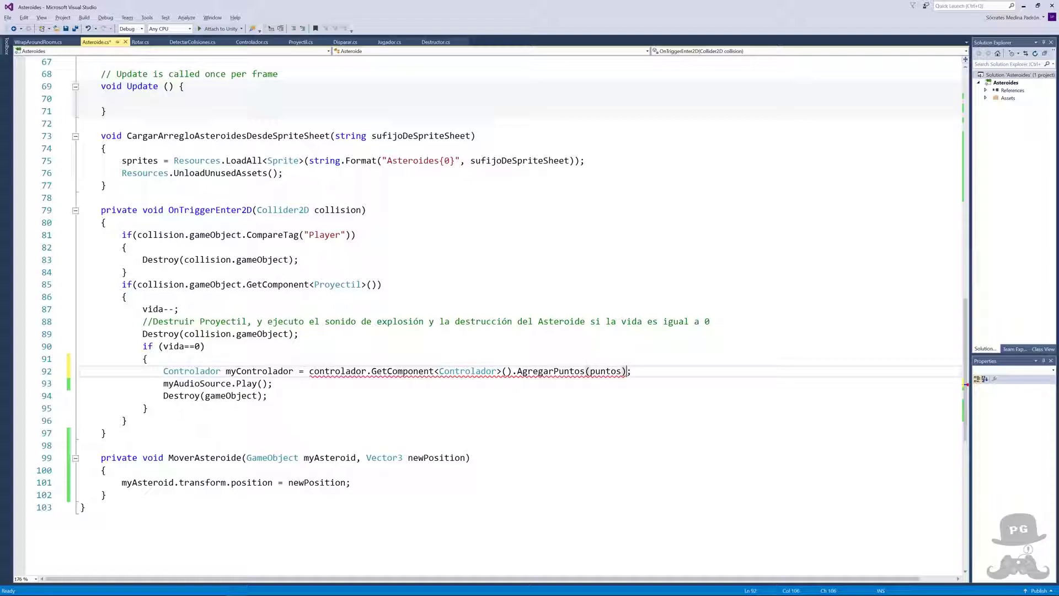
pyautogui.click(587, 371)
pyautogui.write(';')
pyautogui.press('Return')
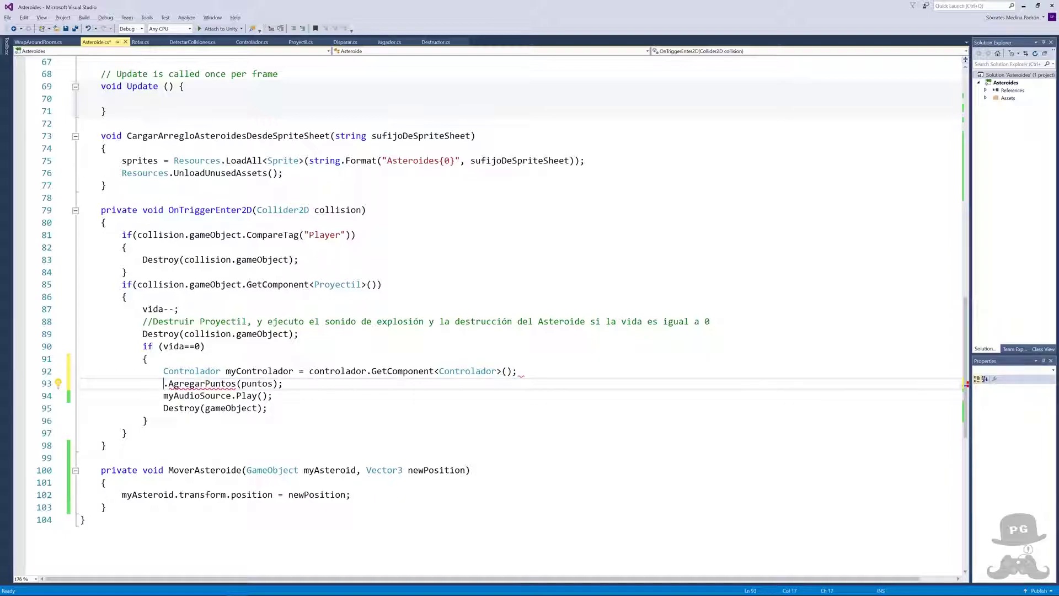
pyautogui.write('my')
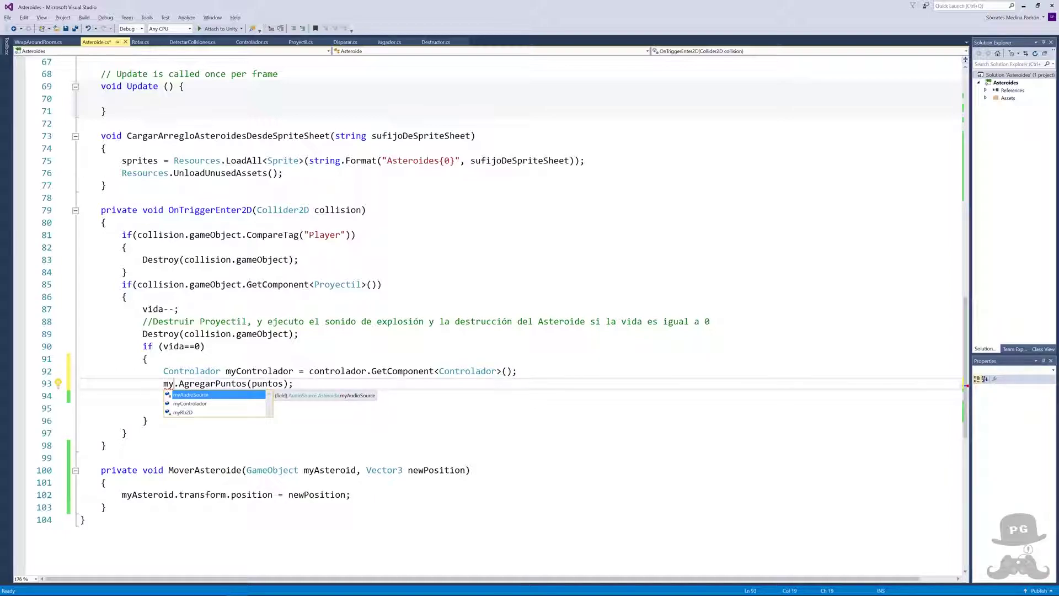
pyautogui.write('C')
pyautogui.press('Tab')
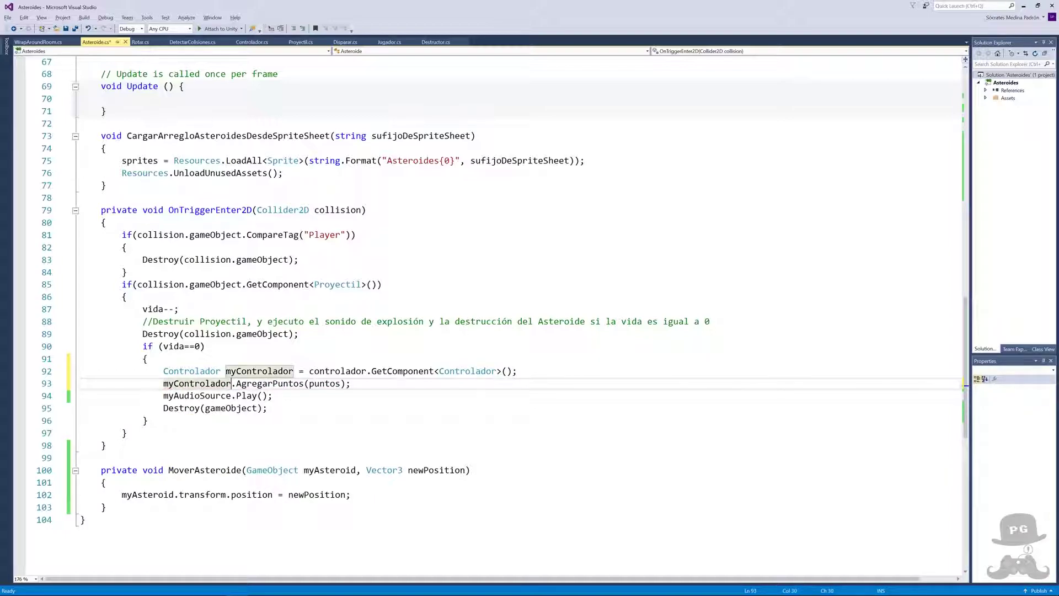
pyautogui.moveTo(236, 384)
pyautogui.mouseDown()
pyautogui.moveTo(273, 396)
pyautogui.moveTo(345, 383)
pyautogui.mouseUp()
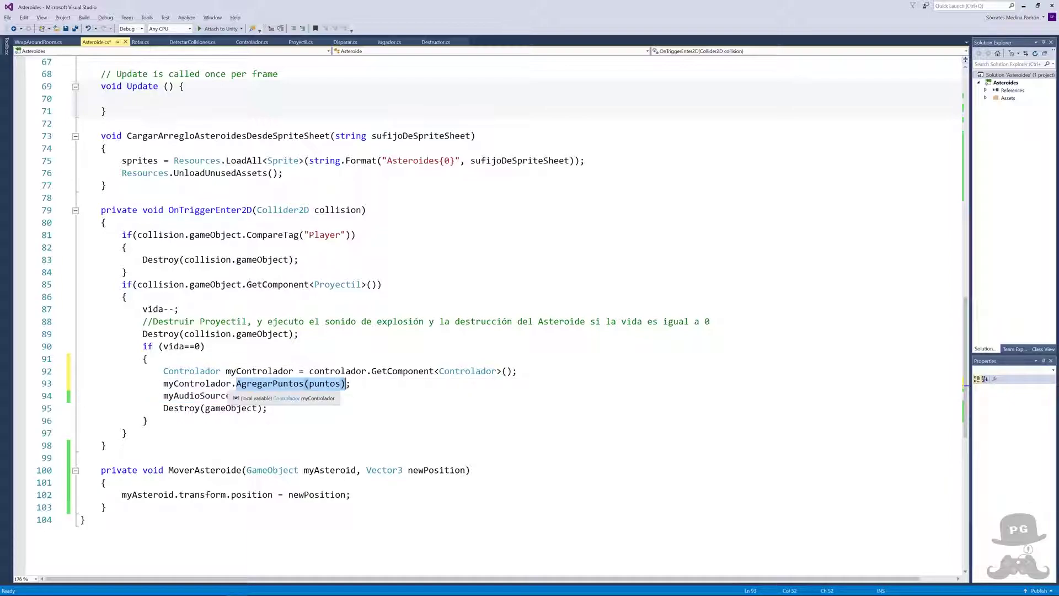
pyautogui.click(194, 383)
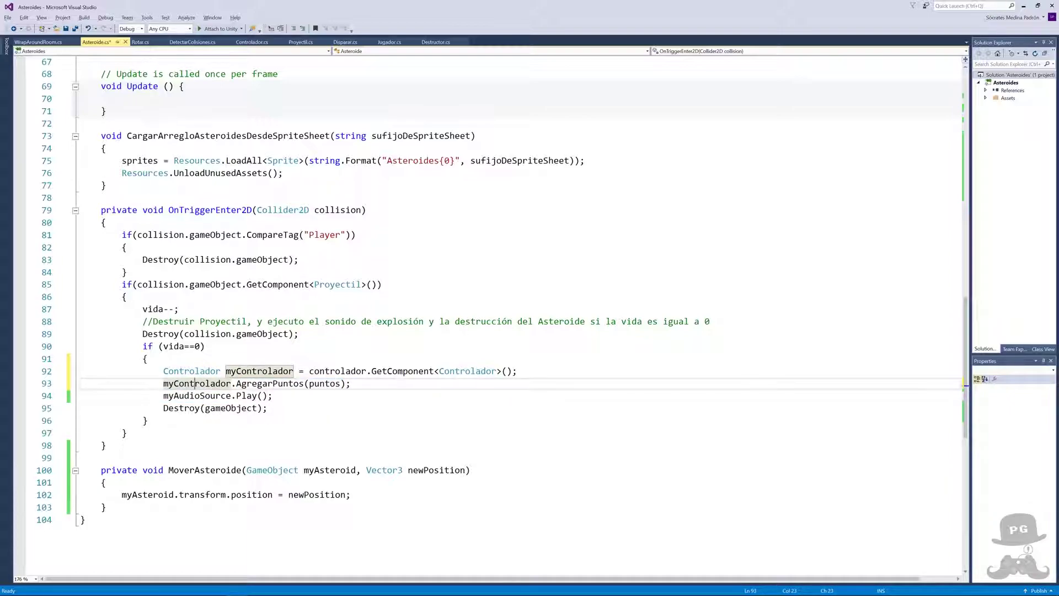
pyautogui.click(351, 383)
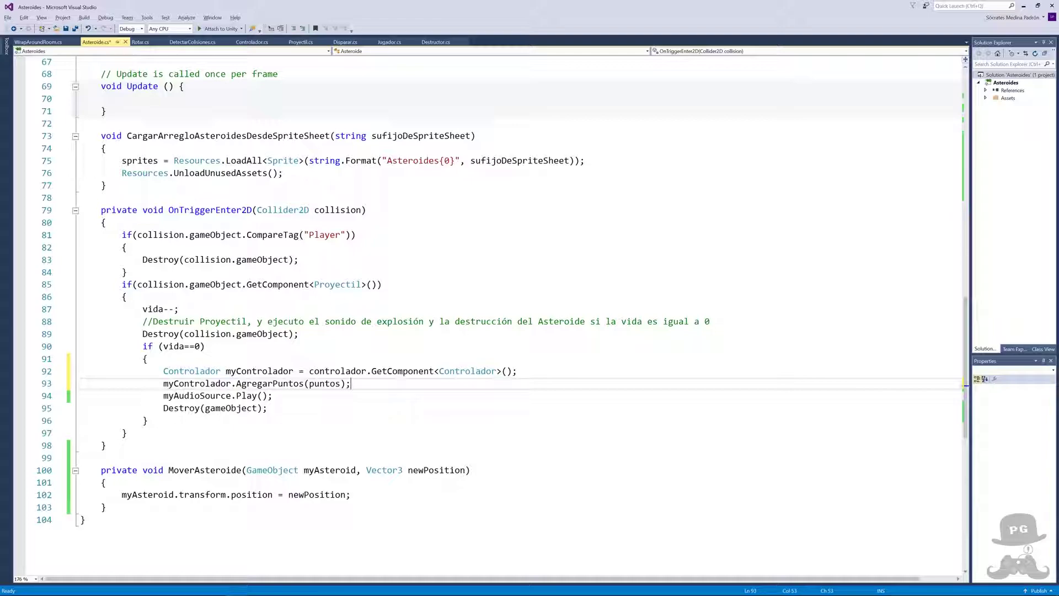
# - Add Instantiate(myControlador.asteroideP); below the AgregarPuntos call
pyautogui.press('Return')
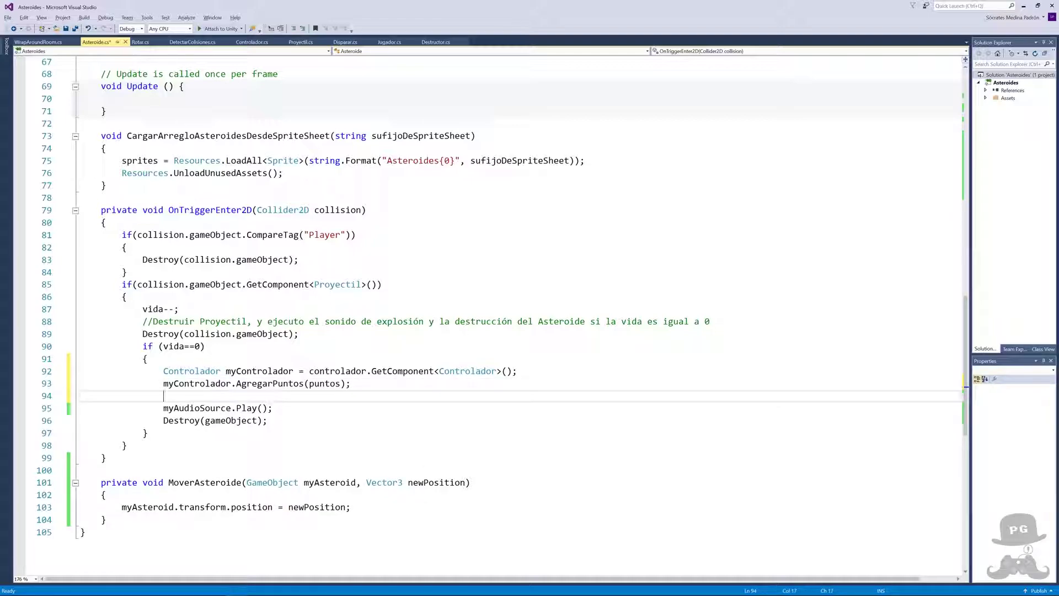
pyautogui.write('Instantiate')
pyautogui.write('(')
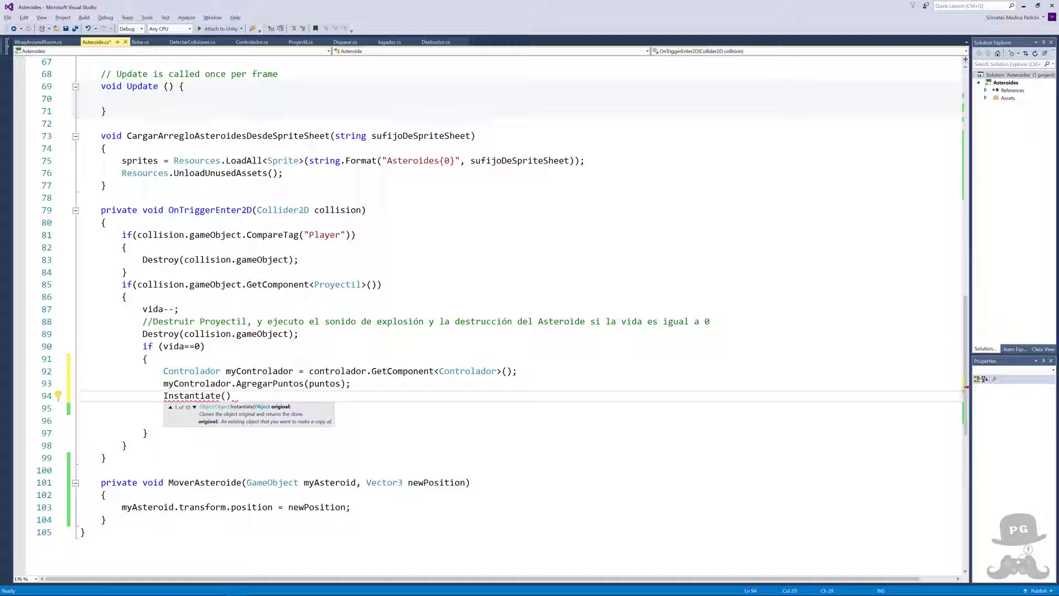
pyautogui.write('myControlador.')
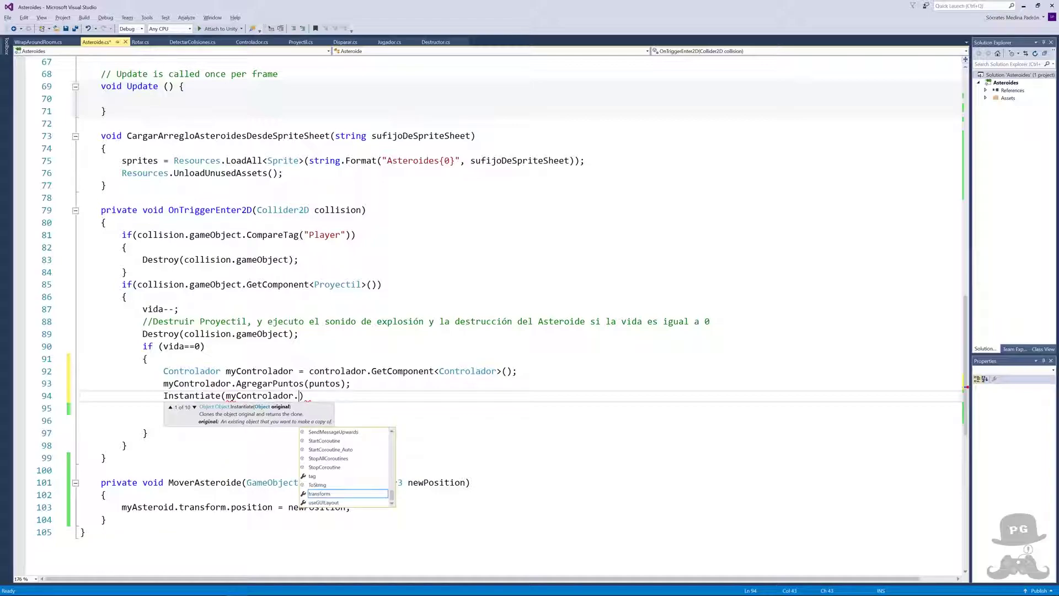
pyautogui.write('as')
pyautogui.press('Down')
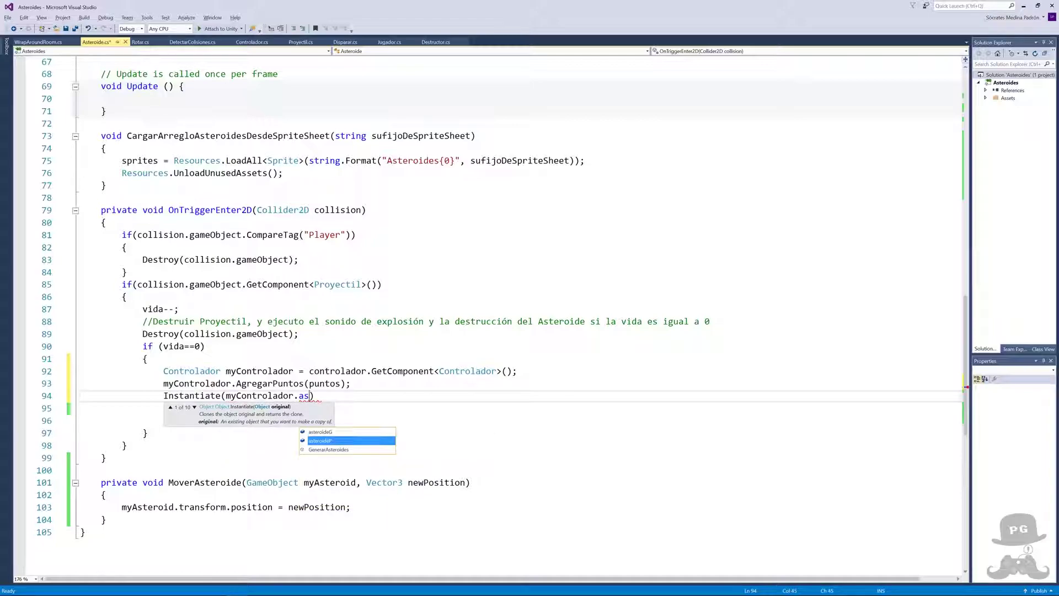
pyautogui.press('Tab')
pyautogui.write(')')
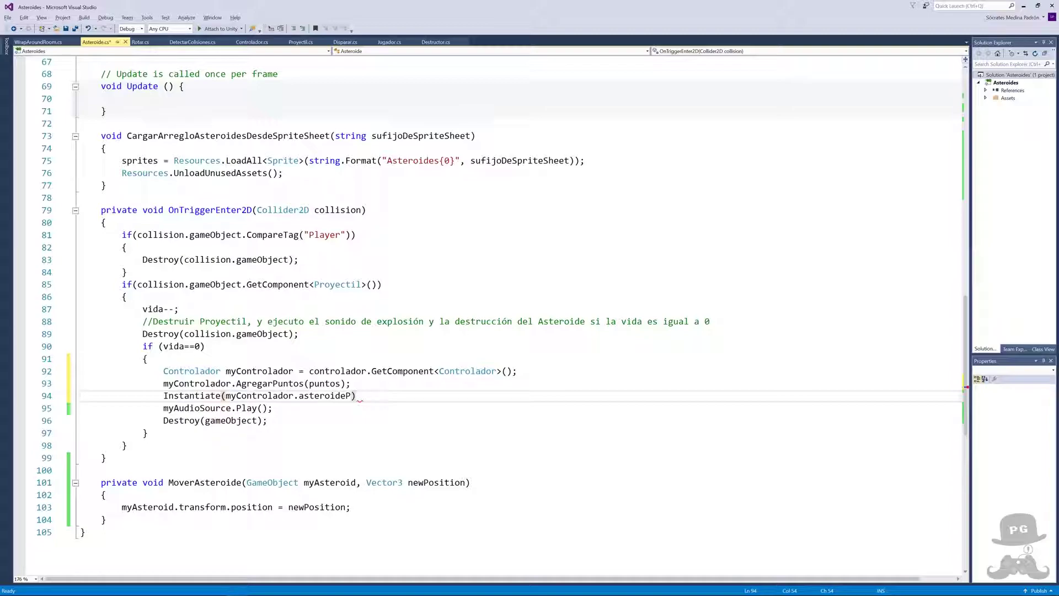
pyautogui.press('Left')
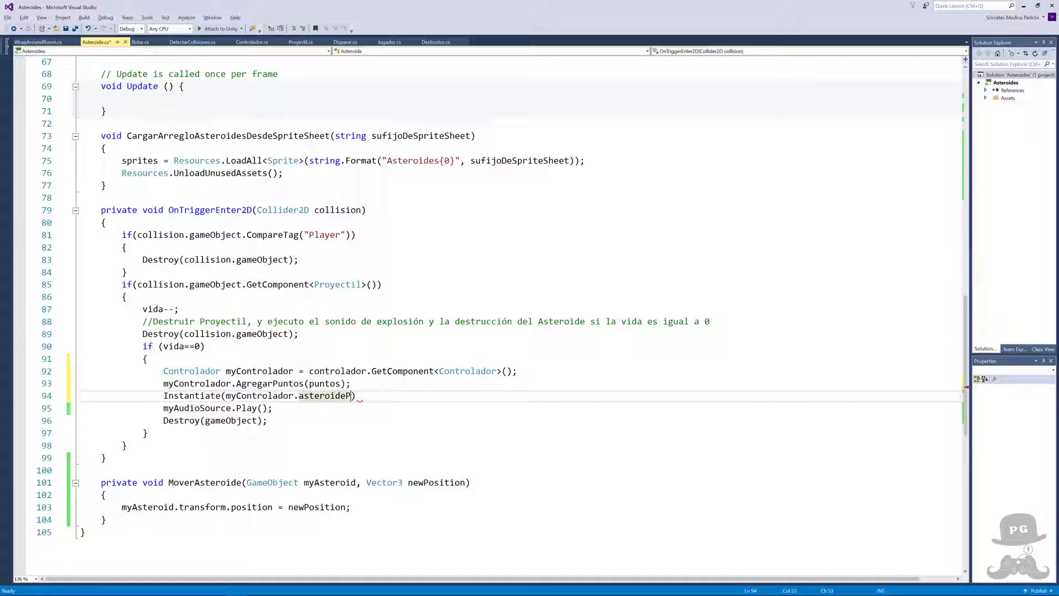
pyautogui.press('Right')
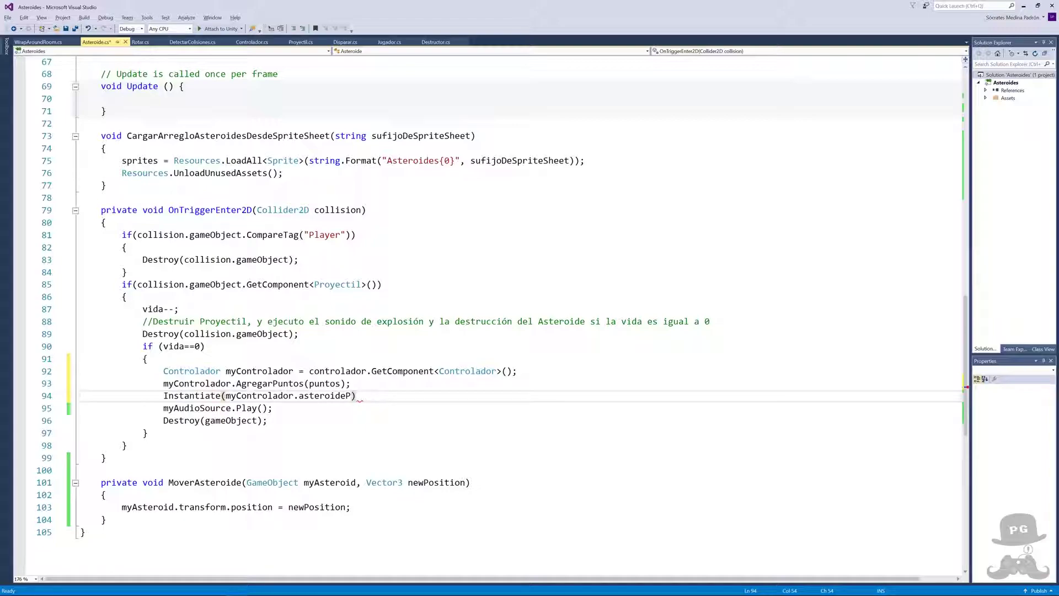
pyautogui.write(';')
# - Save Asteroide.cs and run the game in Unity to test asteroid spawning
pyautogui.hotkey('ctrl', 's')
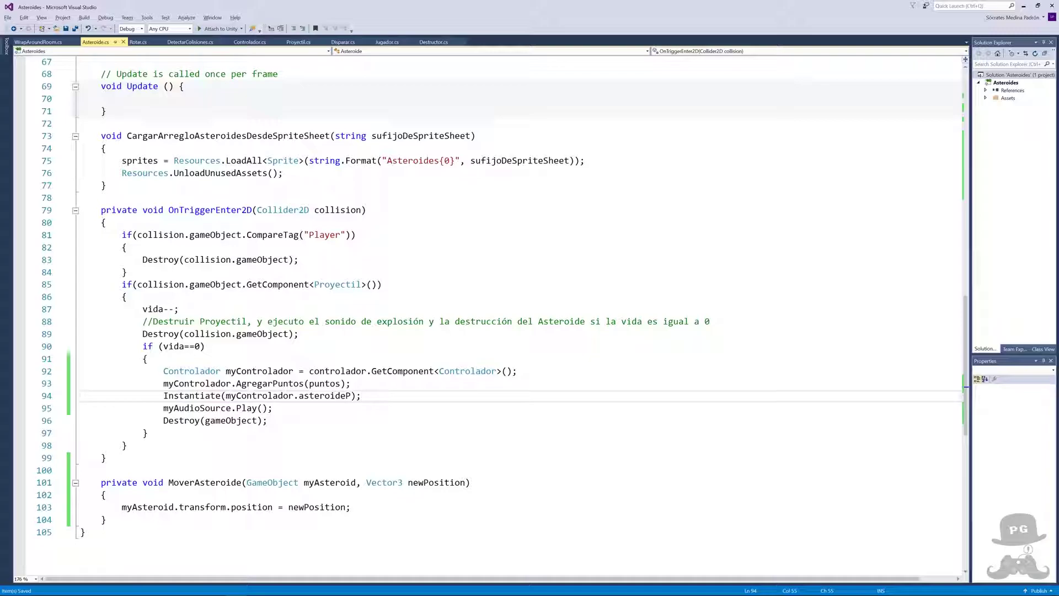
pyautogui.hotkey('alt', 'Tab')
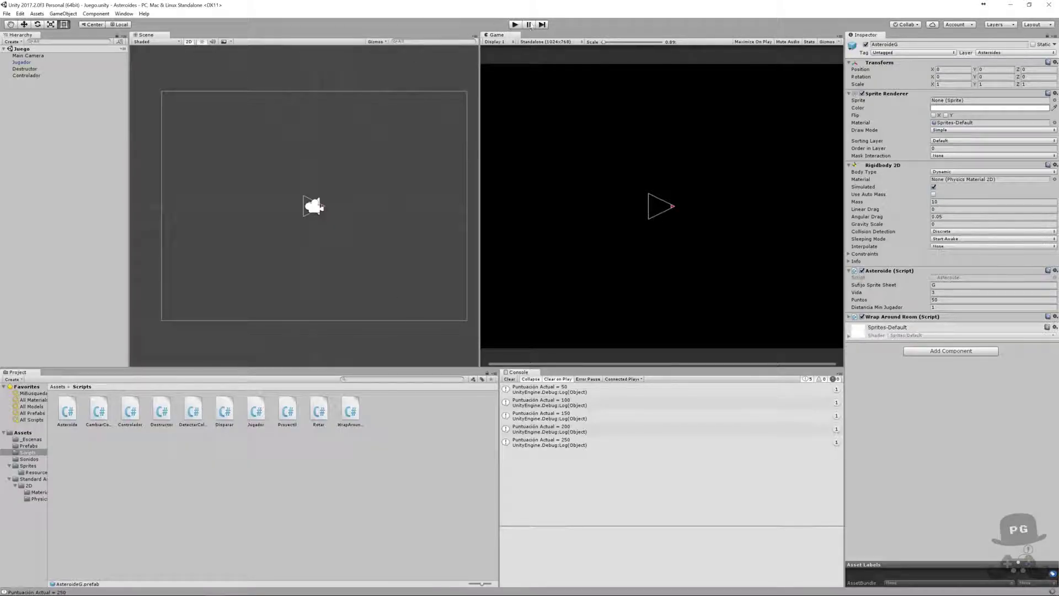
pyautogui.click(515, 25)
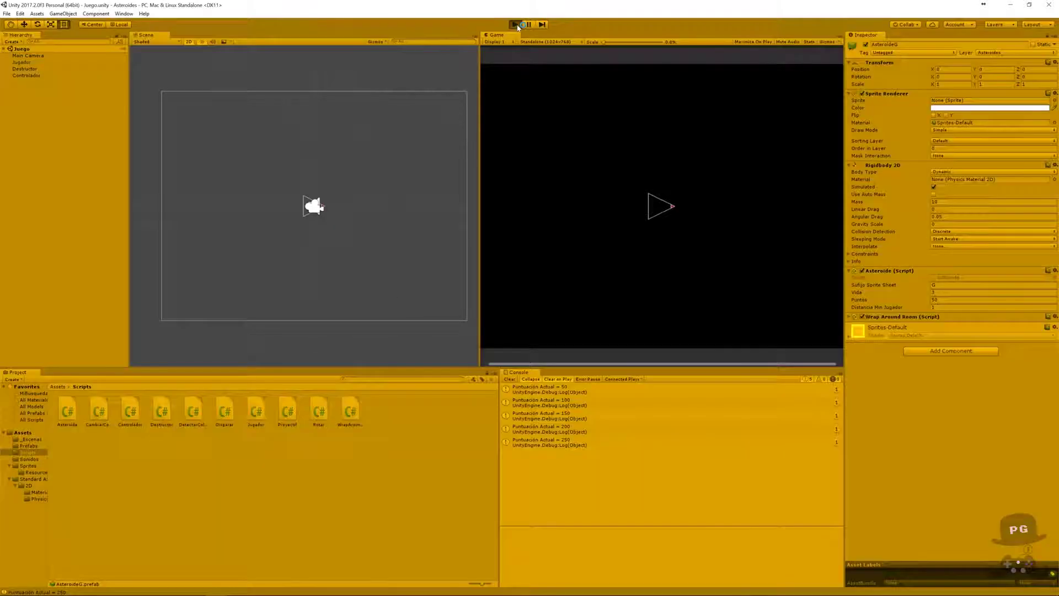
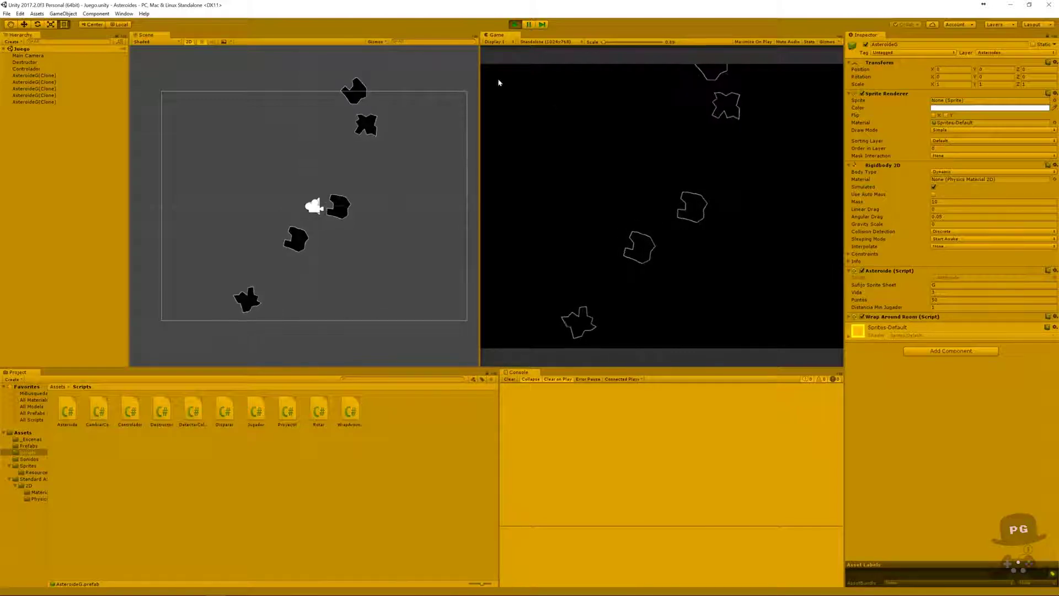
# - Set the AsteroideG prefab's Distancia Min Jugador to 2.5 and run the game again
pyautogui.click(515, 25)
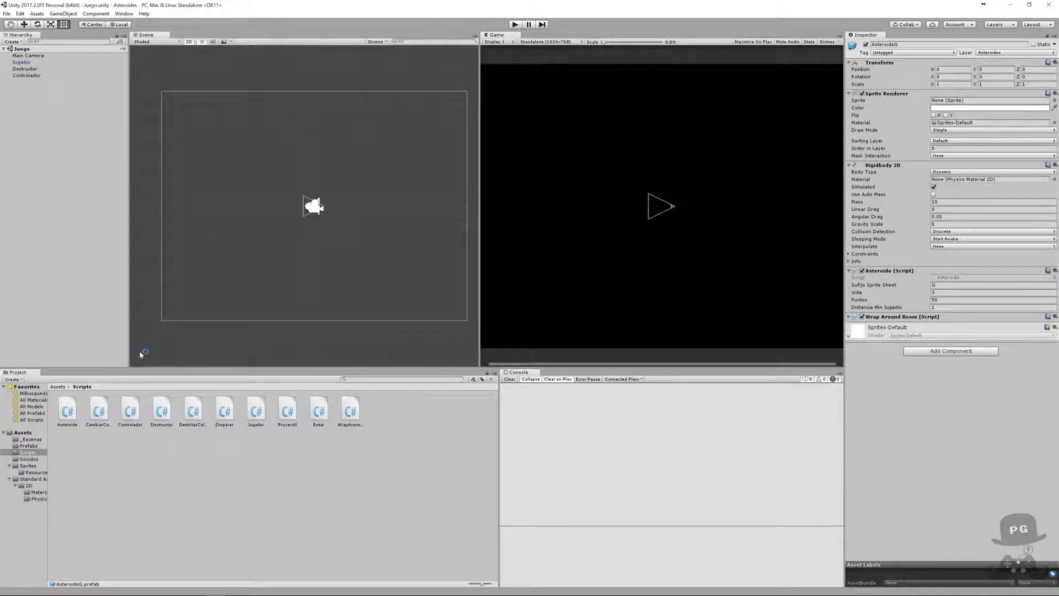
pyautogui.click(31, 445)
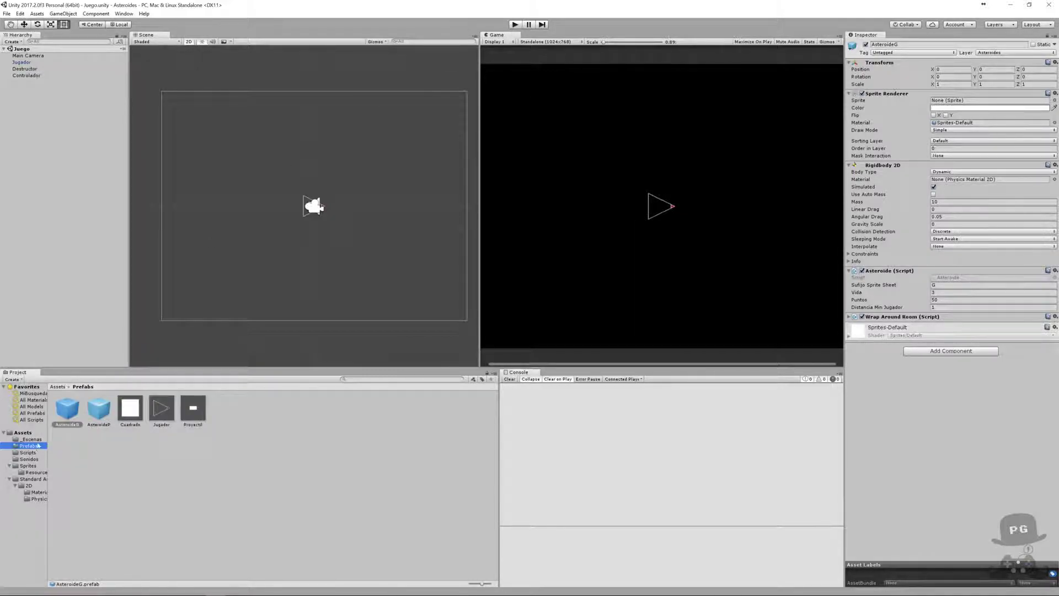
pyautogui.click(70, 409)
pyautogui.click(890, 308)
pyautogui.click(961, 307)
pyautogui.write('2.5')
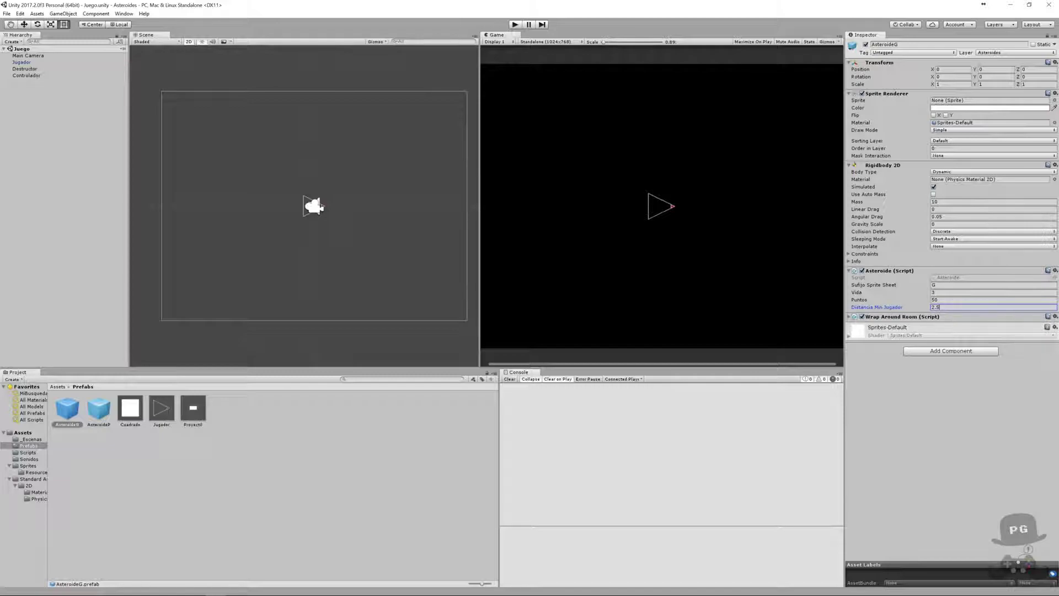
pyautogui.click(516, 25)
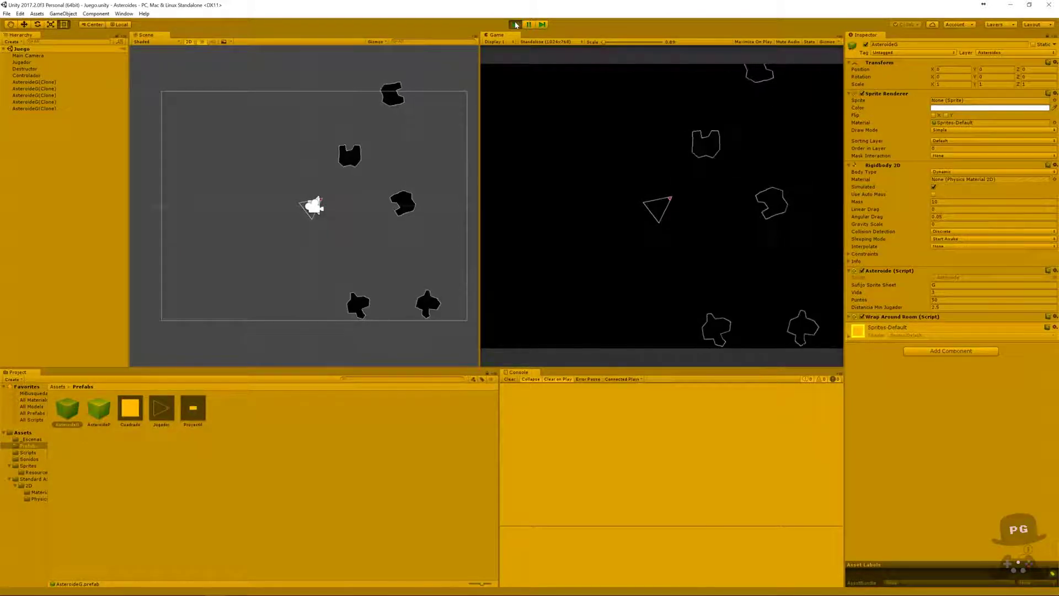
# - Steer the ship and shoot asteroids until the score reaches 150, then stop play mode
pyautogui.press('space')
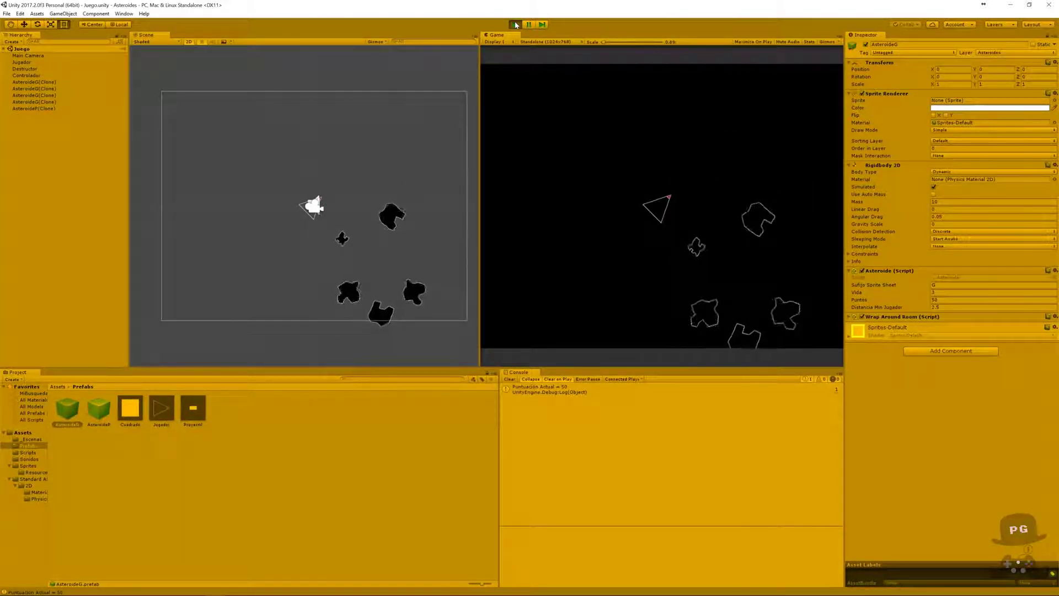
pyautogui.click(730, 256)
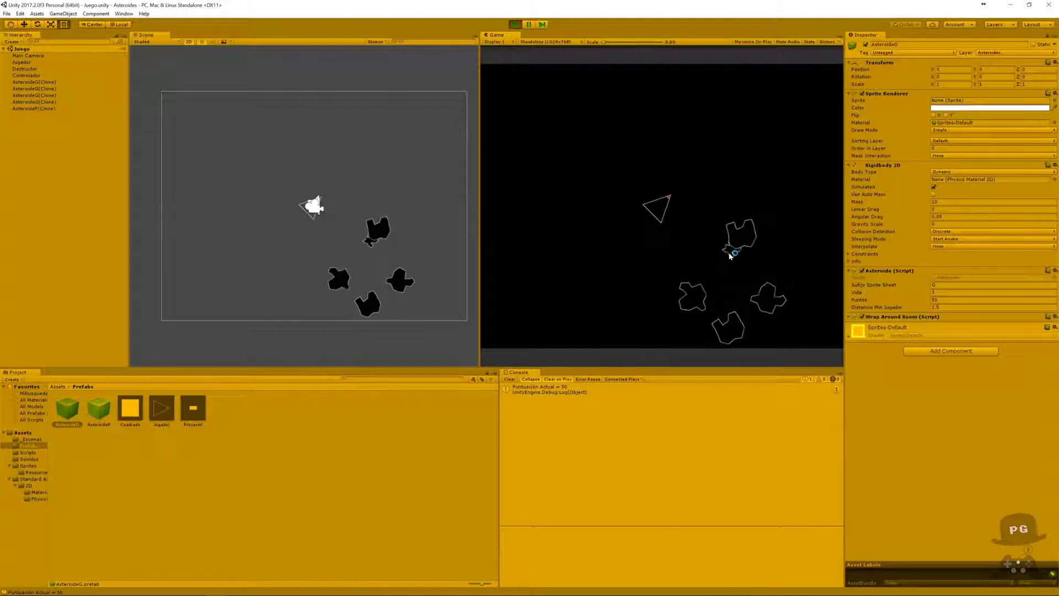
pyautogui.press('Right')
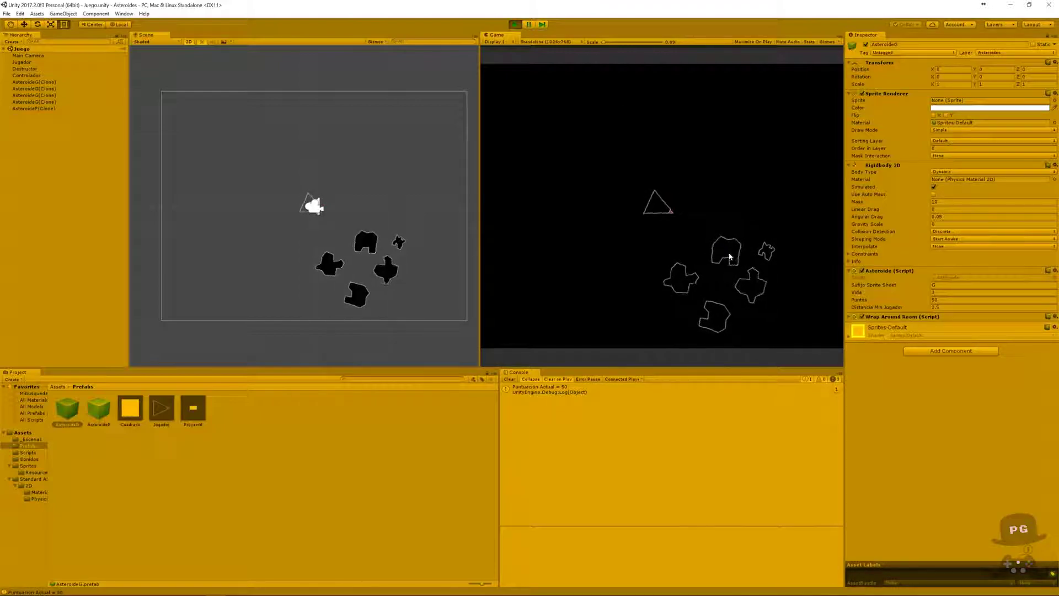
pyautogui.press('Right')
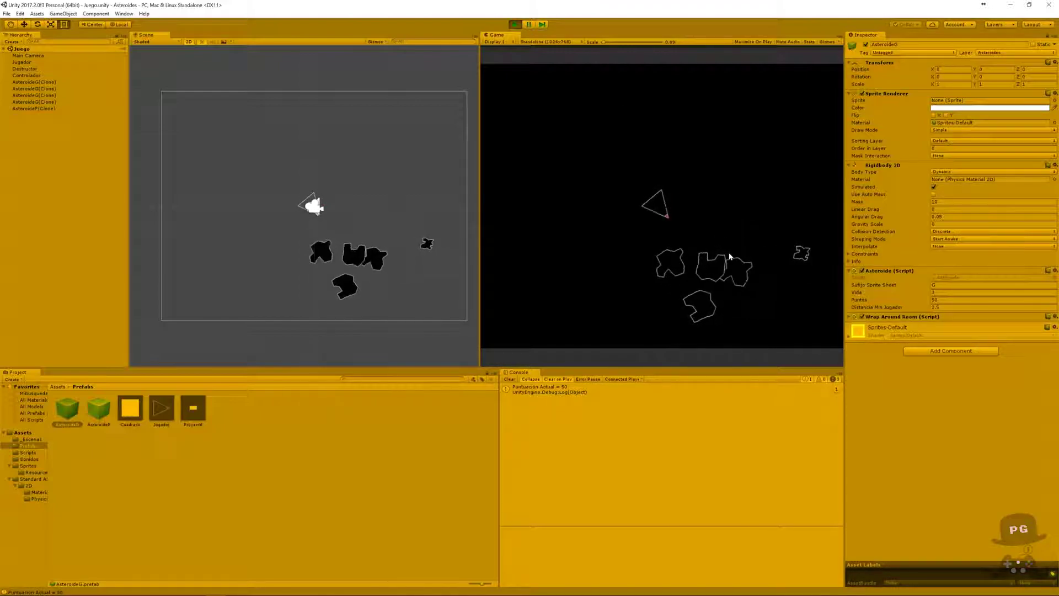
pyautogui.press('Up')
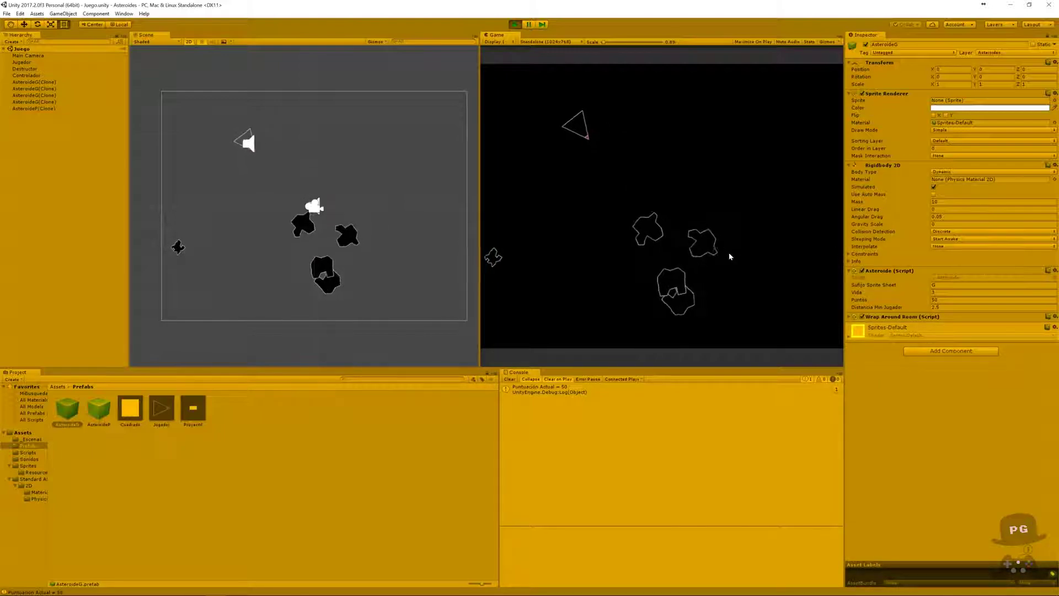
pyautogui.click(729, 253)
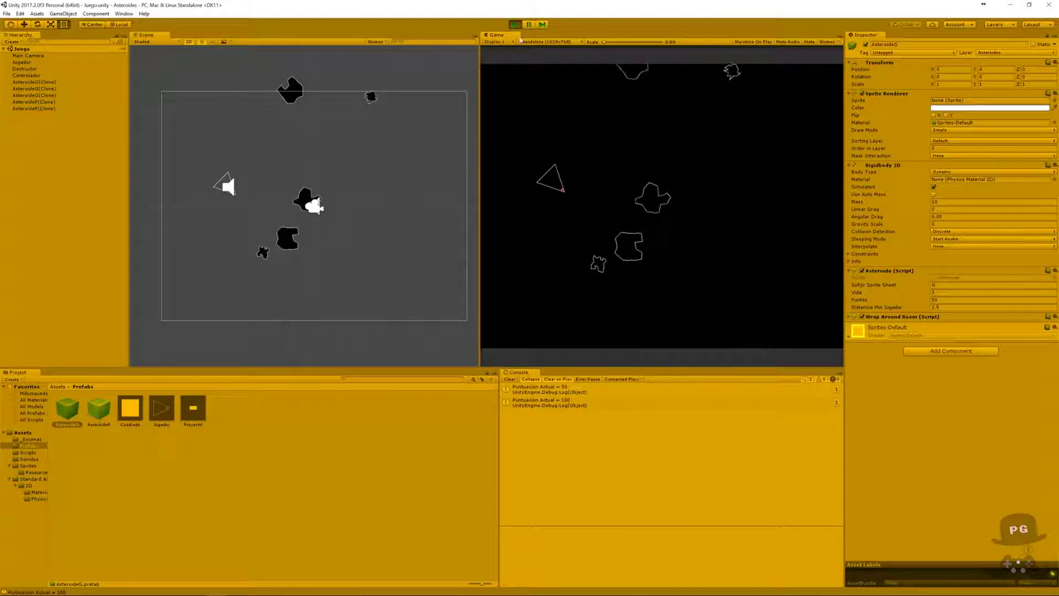
pyautogui.click(620, 141)
pyautogui.press('Left')
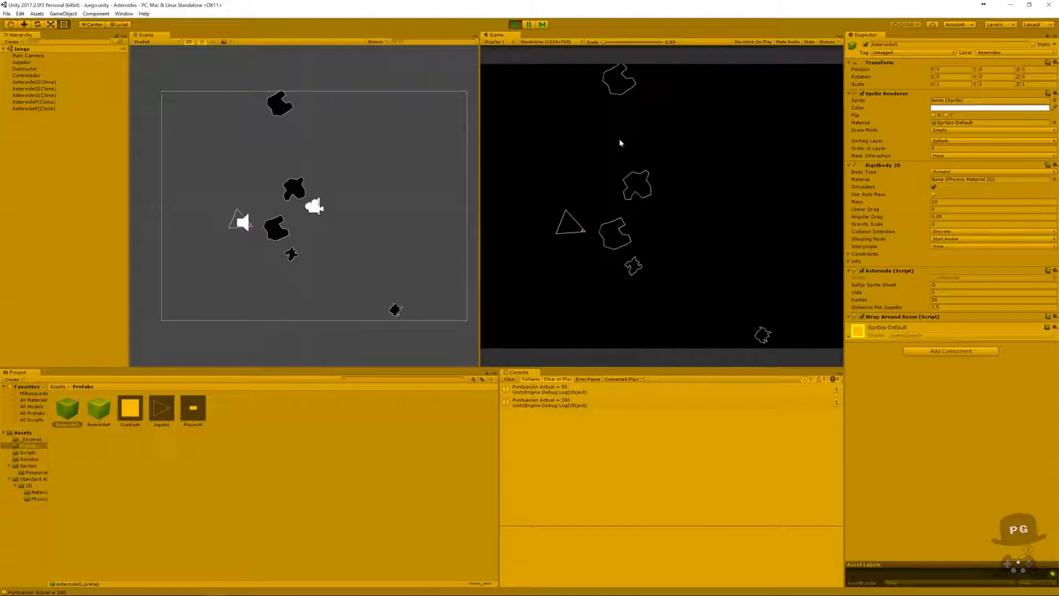
pyautogui.press('space')
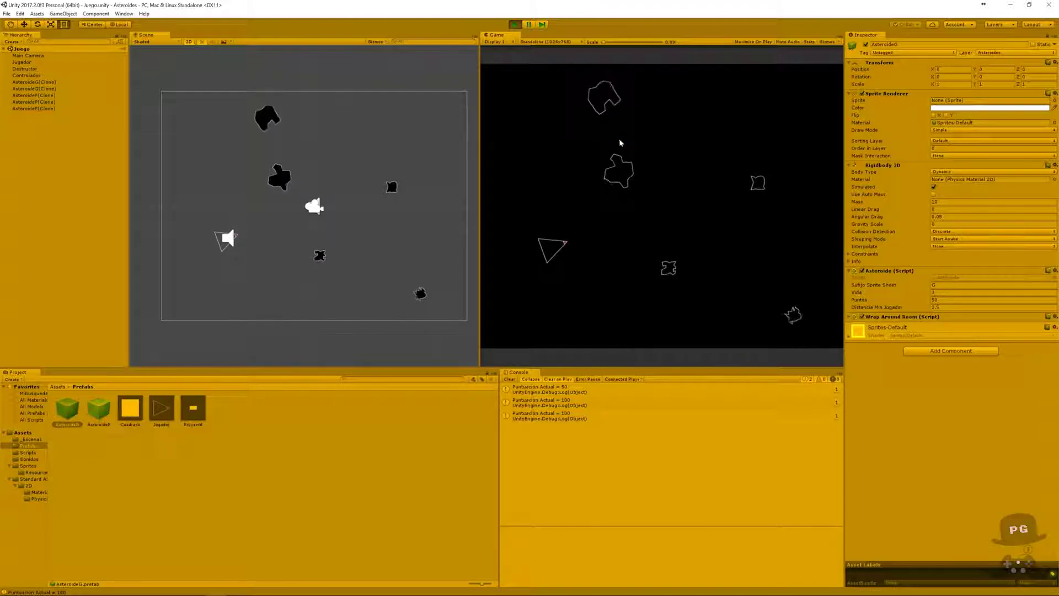
pyautogui.click(516, 25)
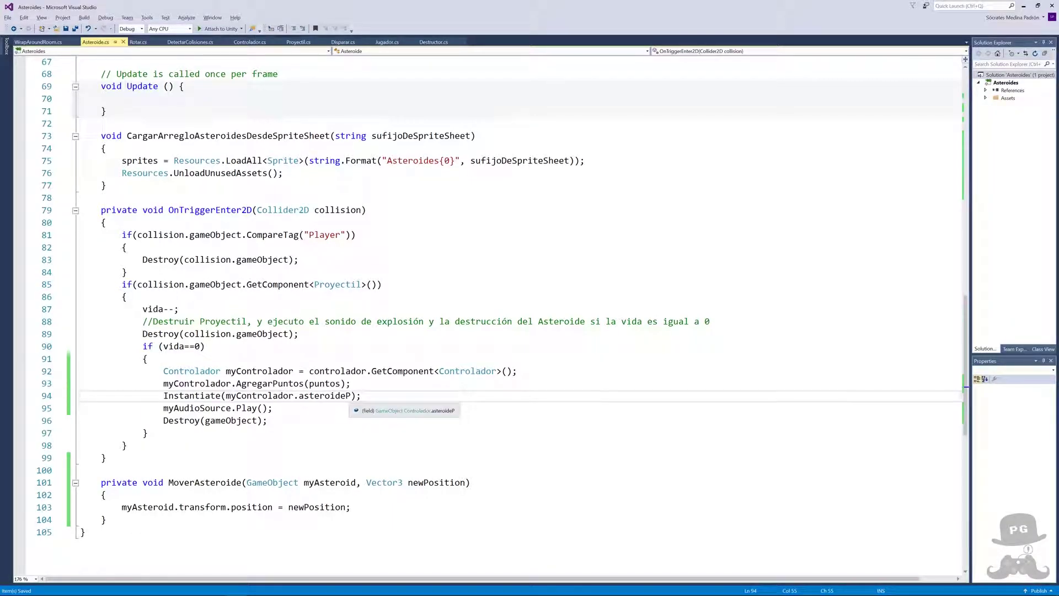
# - Add transform.position and Quaternion.identity to the asteroideP Instantiate on line 94, and save
pyautogui.click(351, 396)
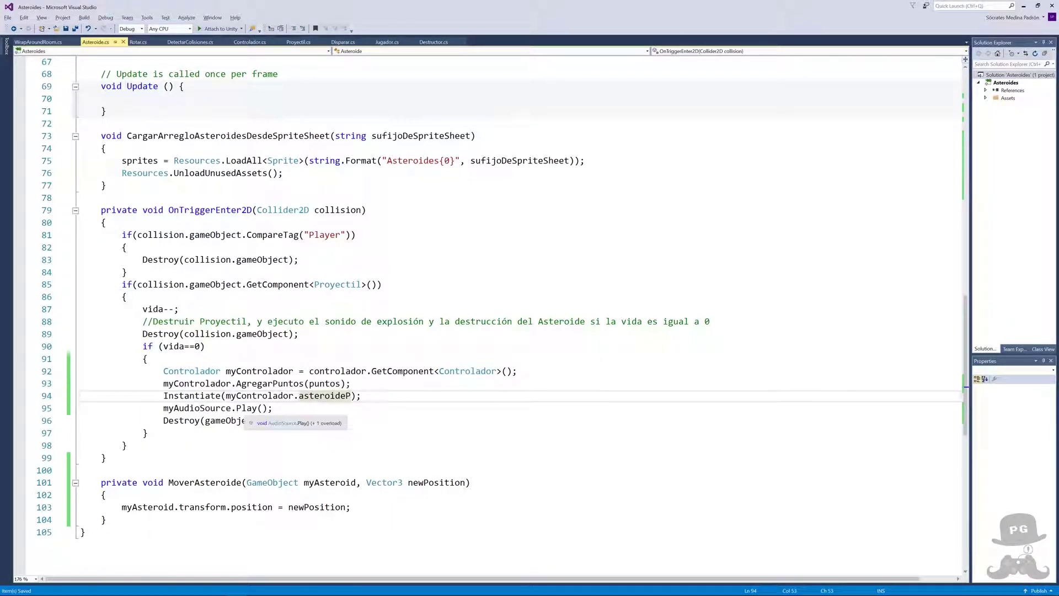
pyautogui.write(',')
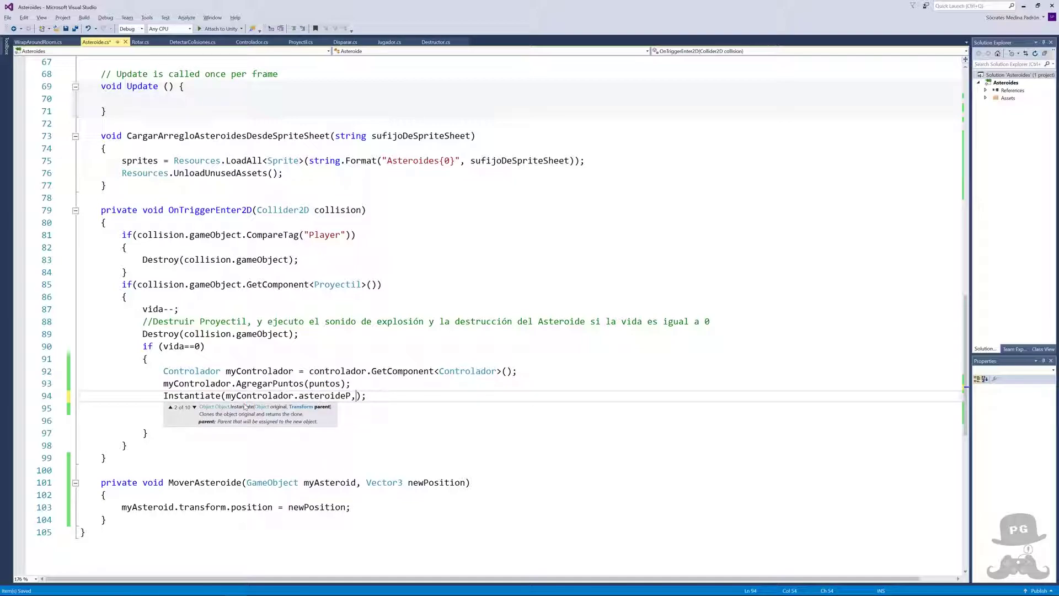
pyautogui.press('Down')
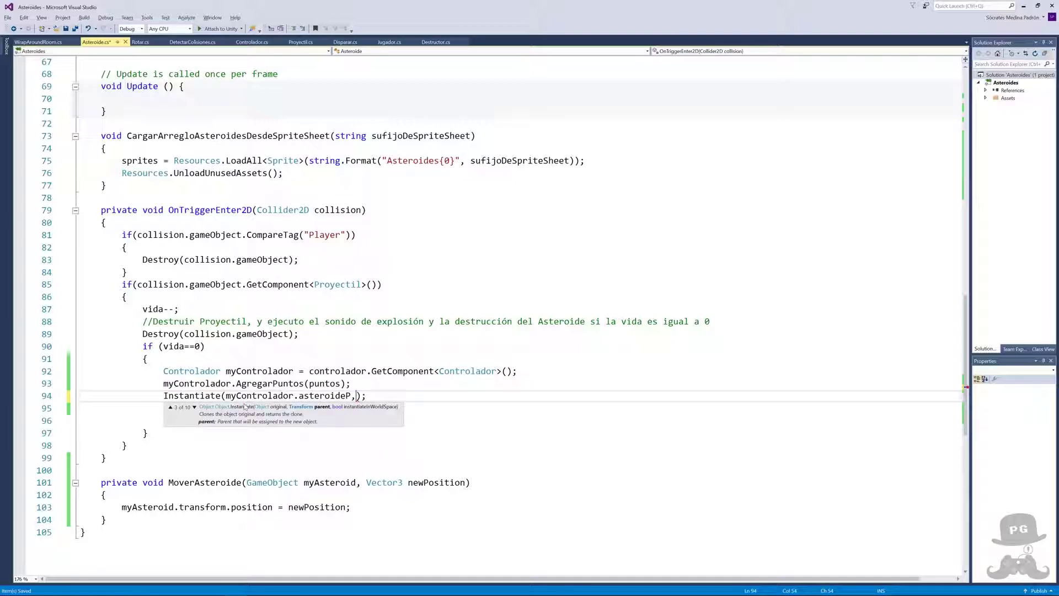
pyautogui.press('Down')
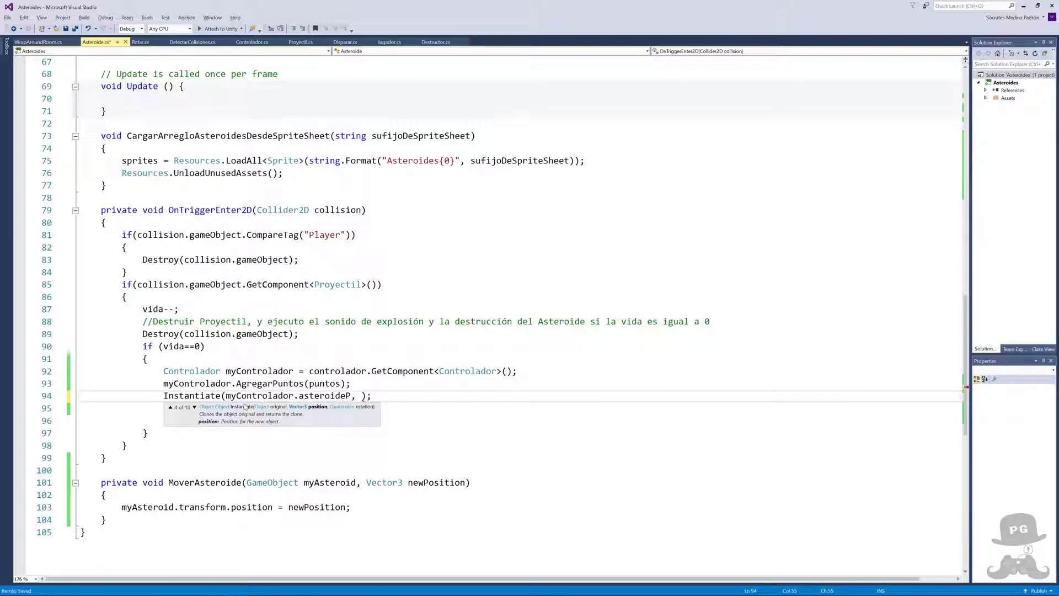
pyautogui.write('transform')
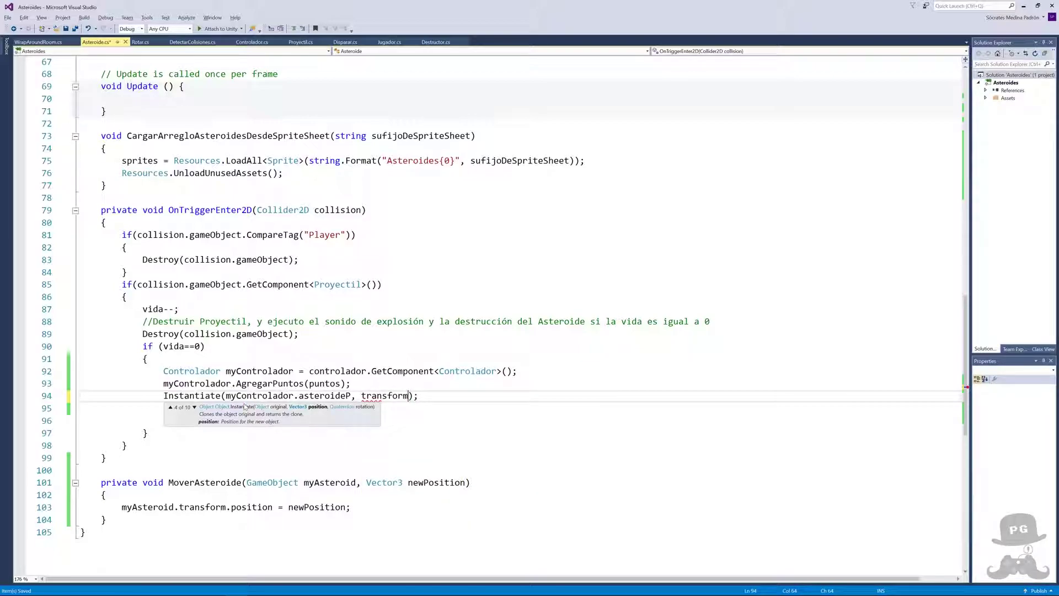
pyautogui.write('.position')
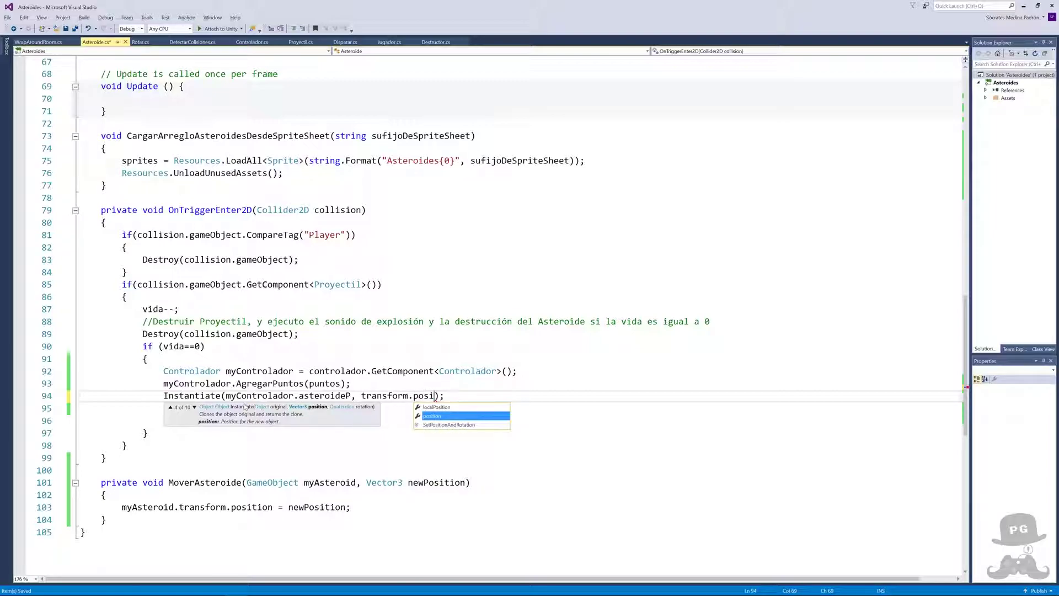
pyautogui.write(', Q')
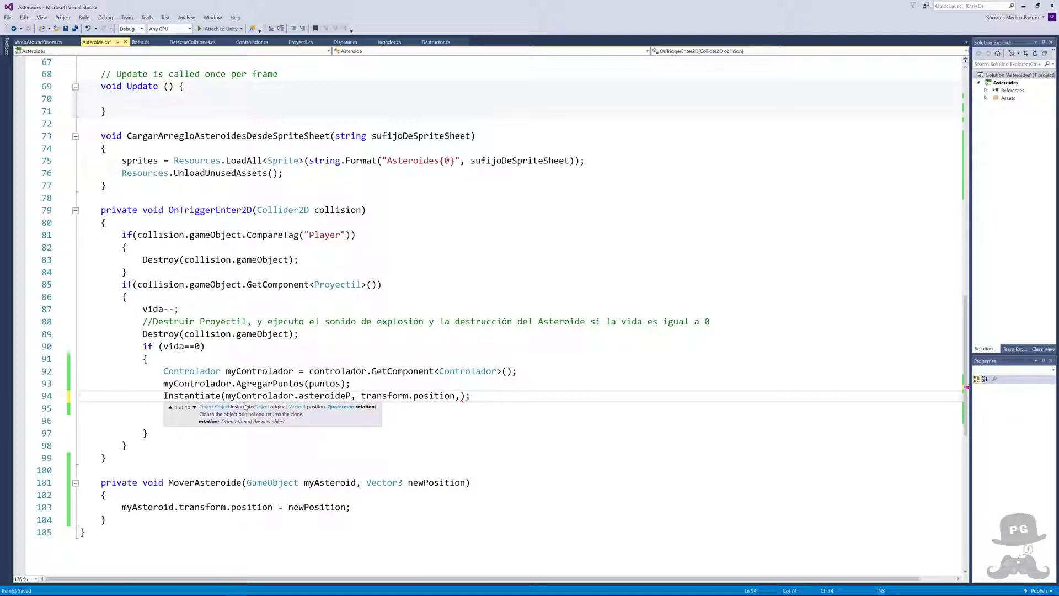
pyautogui.write('u')
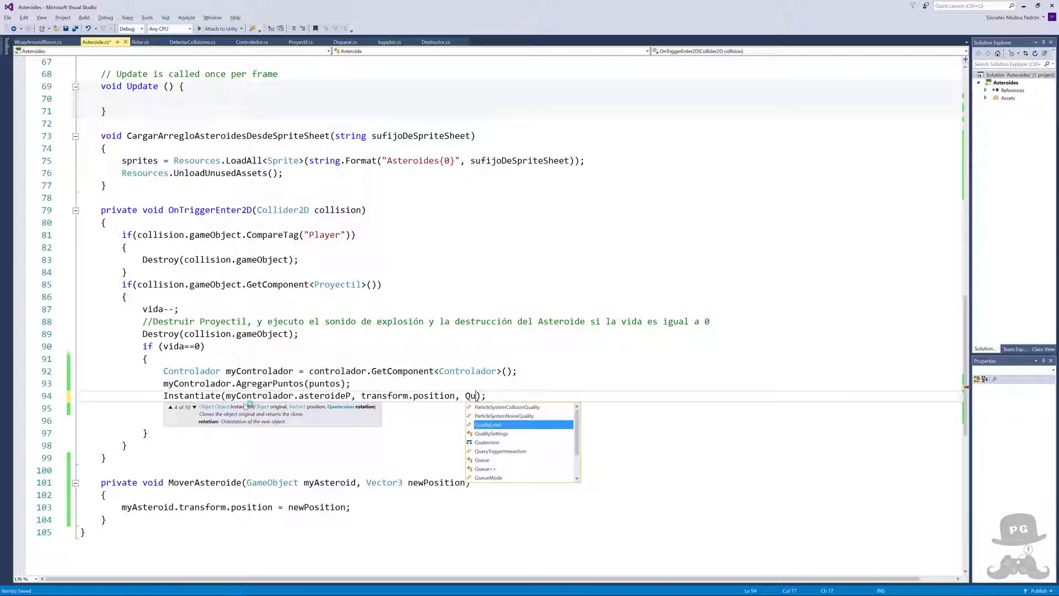
pyautogui.write('at')
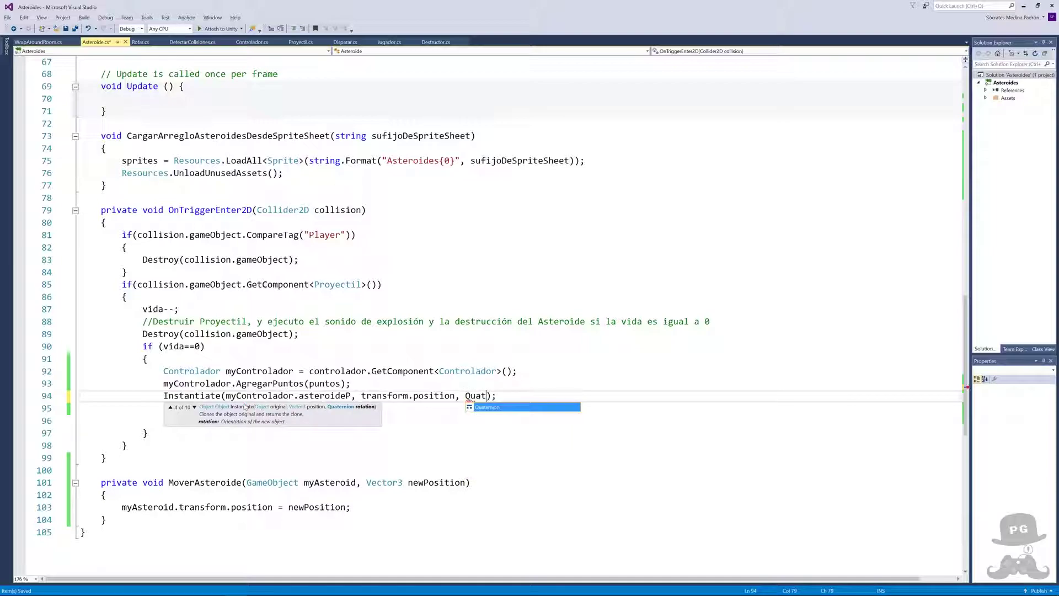
pyautogui.press('Tab')
pyautogui.write('.ident')
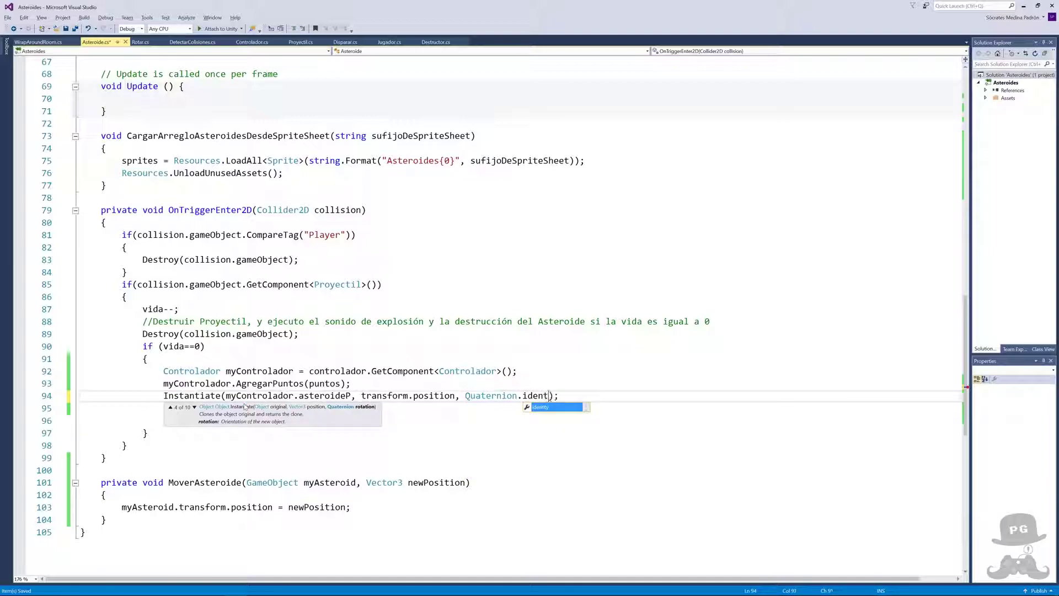
pyautogui.press('Tab')
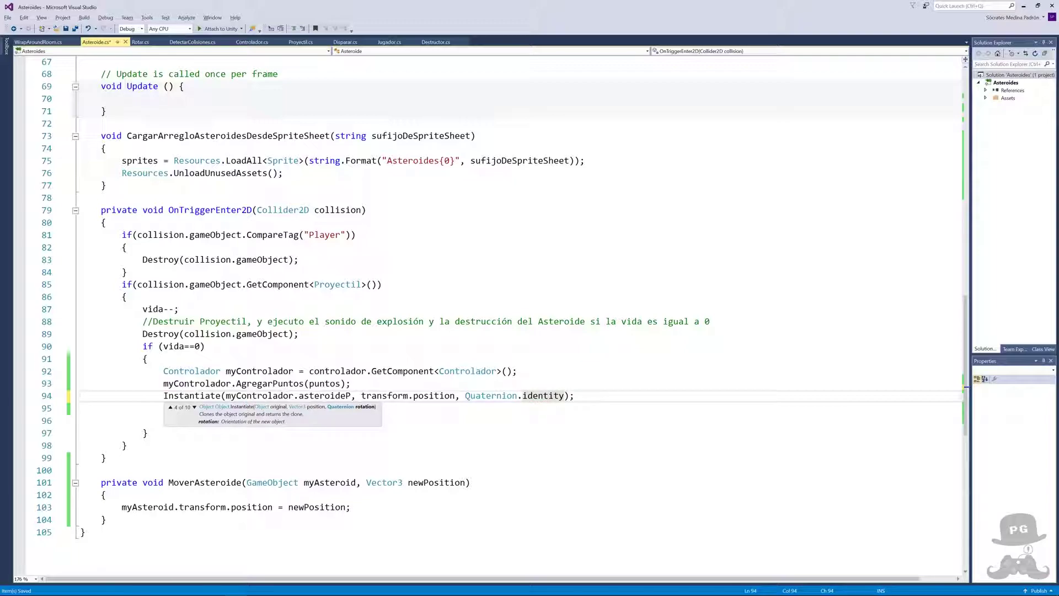
pyautogui.press('End')
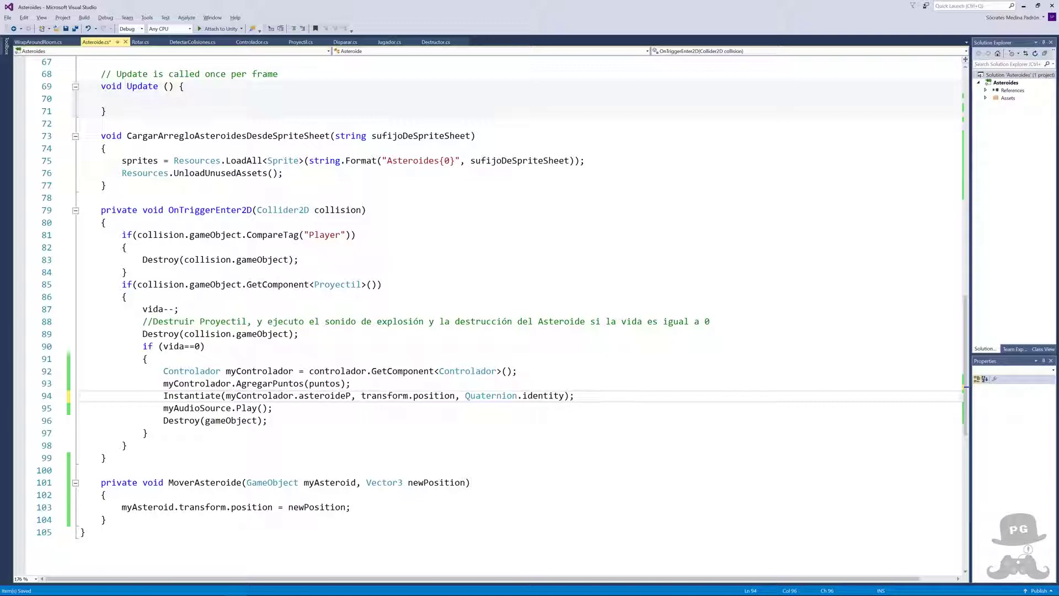
pyautogui.hotkey('ctrl', 's')
pyautogui.hotkey('alt', 'Tab')
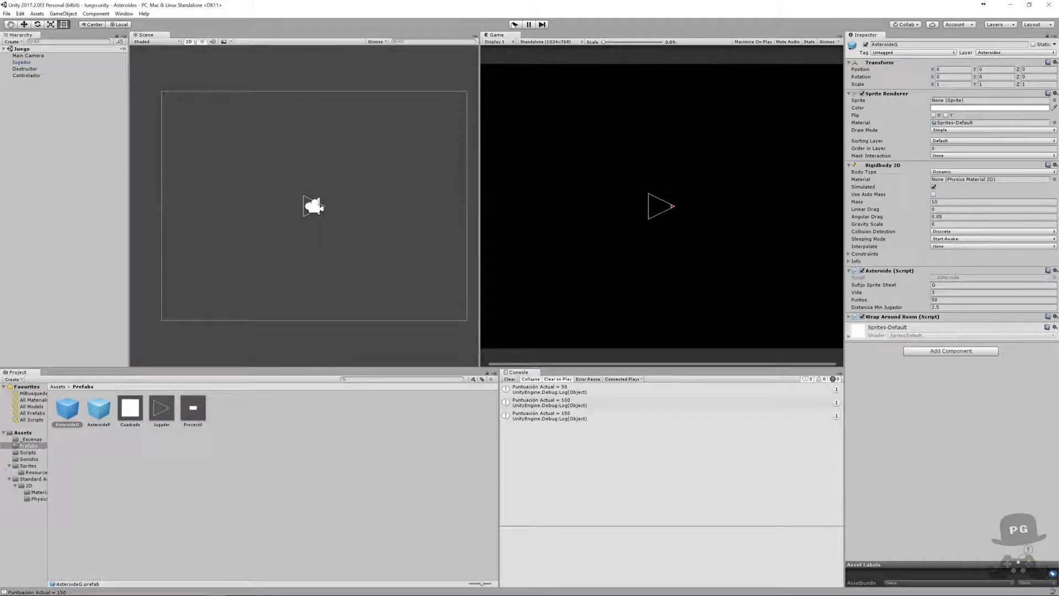
# - Playtest by rotating and firing at asteroids until the score hits 800, then stop
pyautogui.click(514, 25)
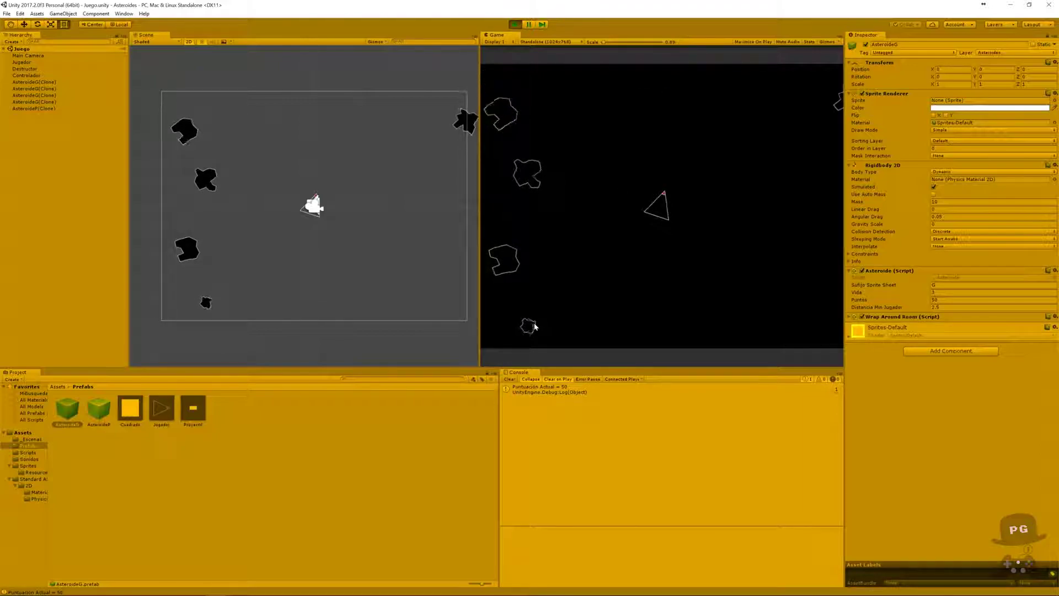
pyautogui.press('Right')
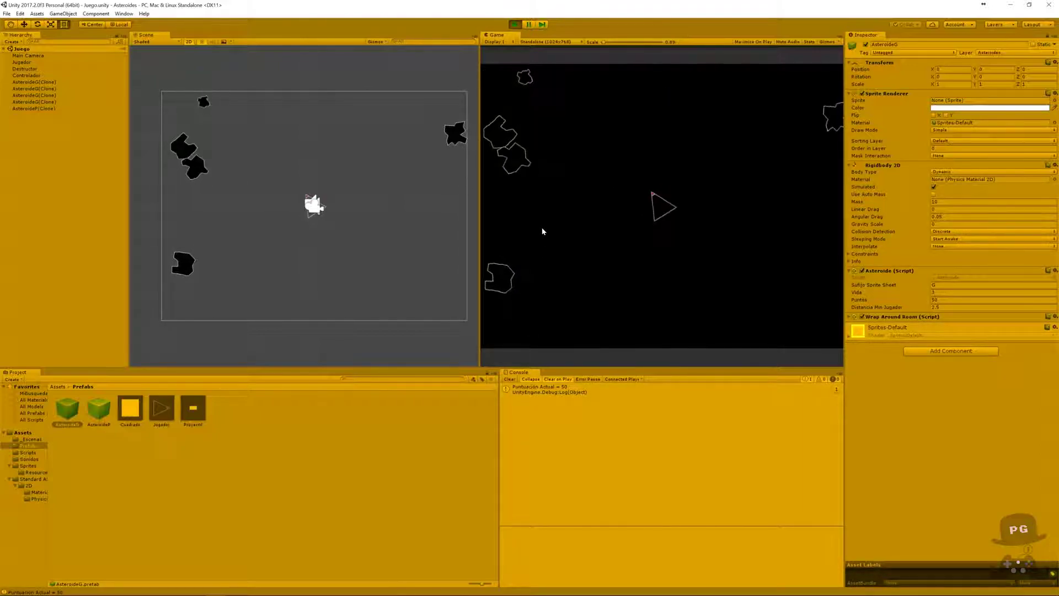
pyautogui.press('Right')
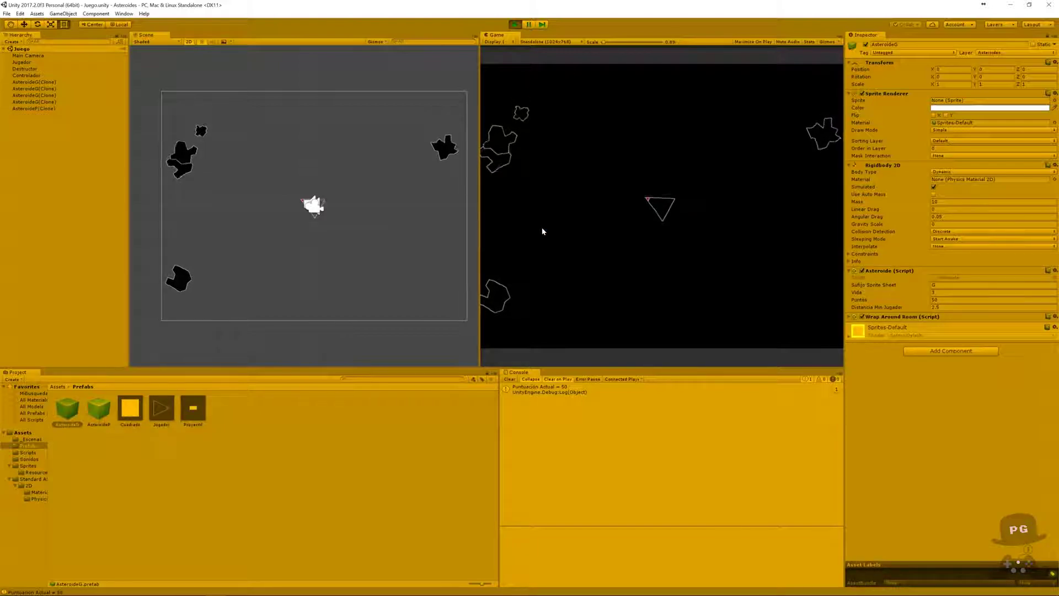
pyautogui.press('space')
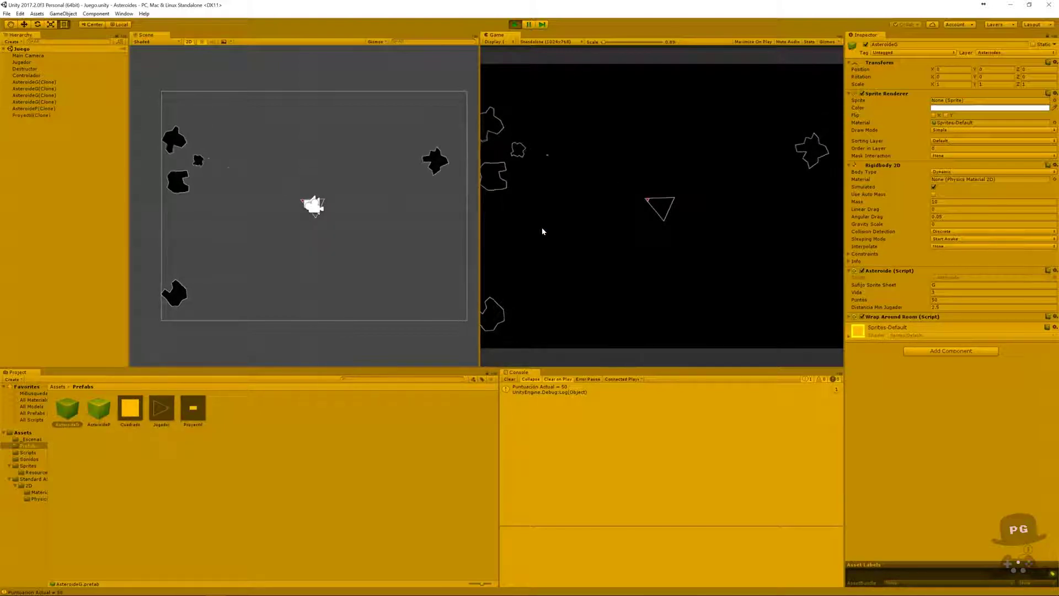
pyautogui.press('Right')
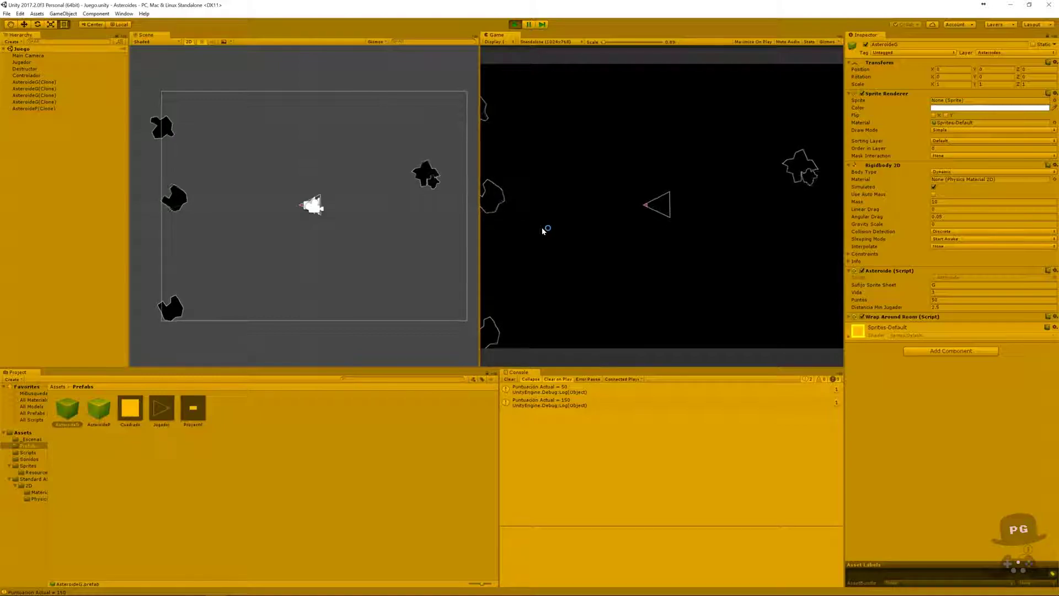
pyautogui.press('Left')
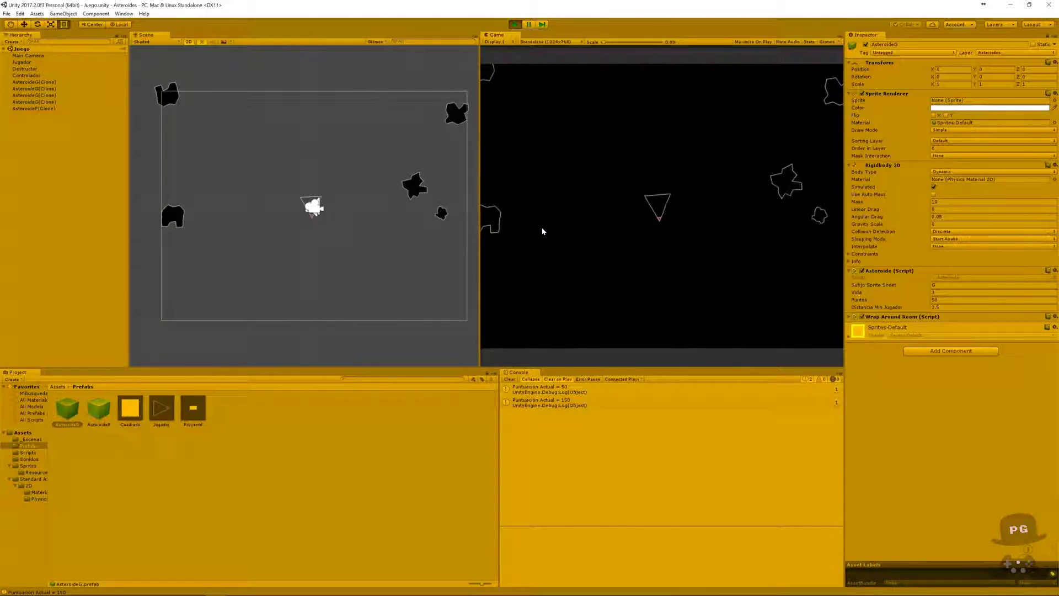
pyautogui.press('Left')
pyautogui.press('space')
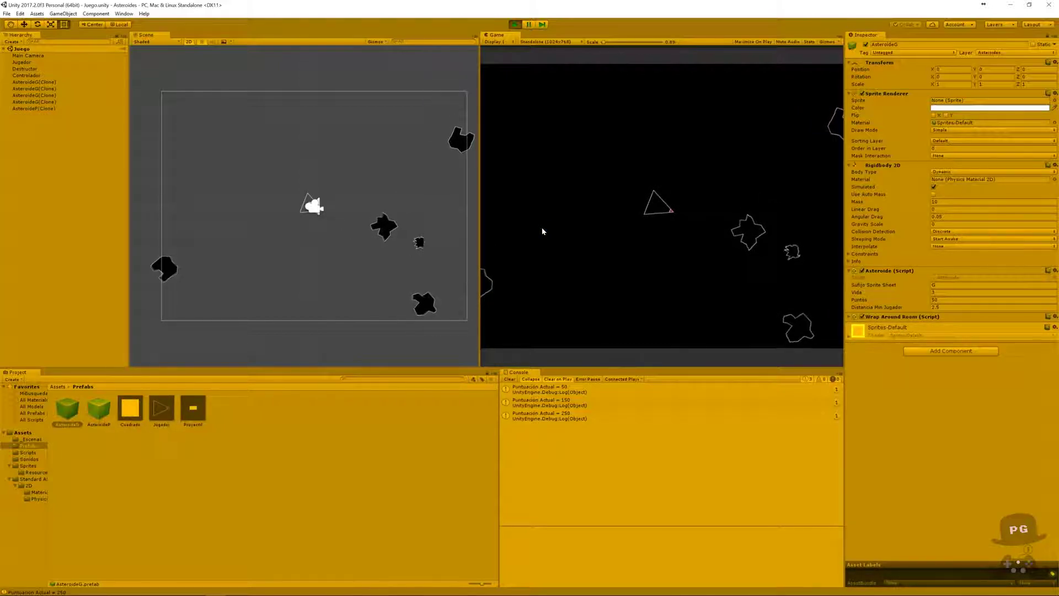
pyautogui.press('space')
pyautogui.press('space')
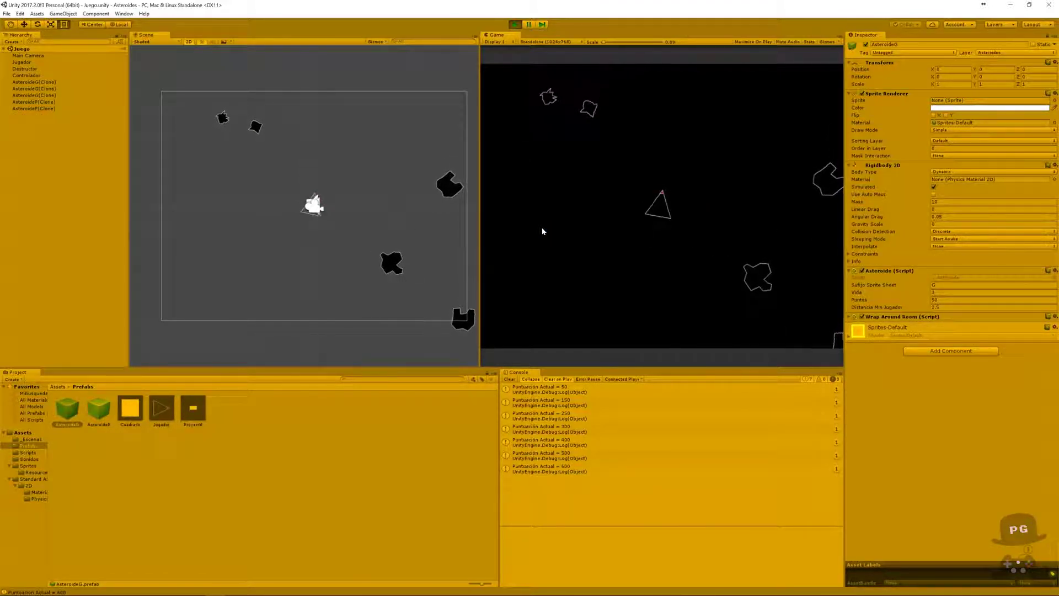
pyautogui.press('Left')
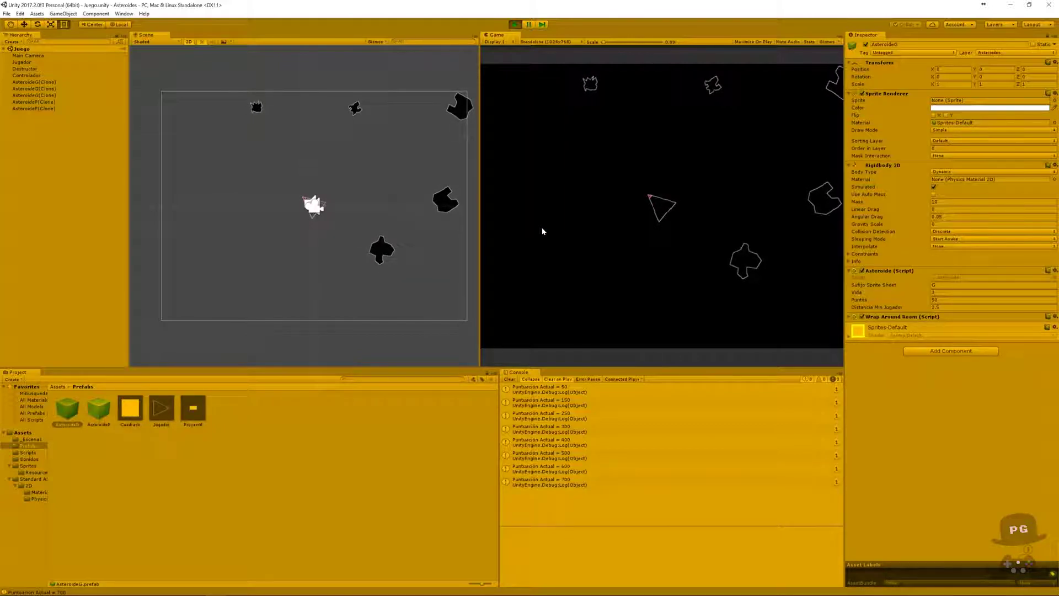
pyautogui.press('Right')
pyautogui.press('space')
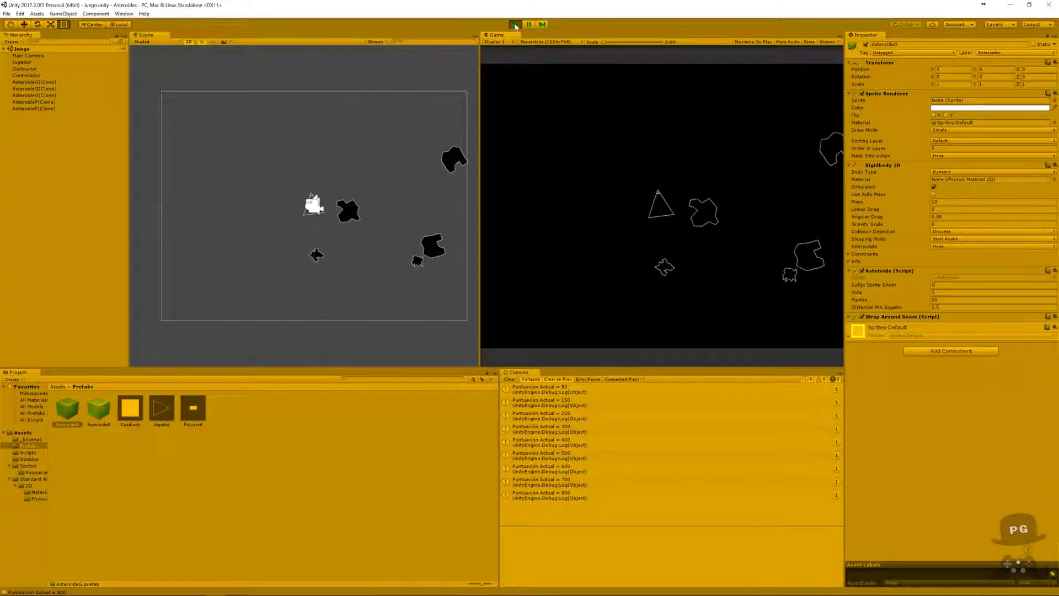
pyautogui.click(515, 25)
# - Insert an empty line after the AgregarPuntos call on line 93
pyautogui.hotkey('alt', 'Tab')
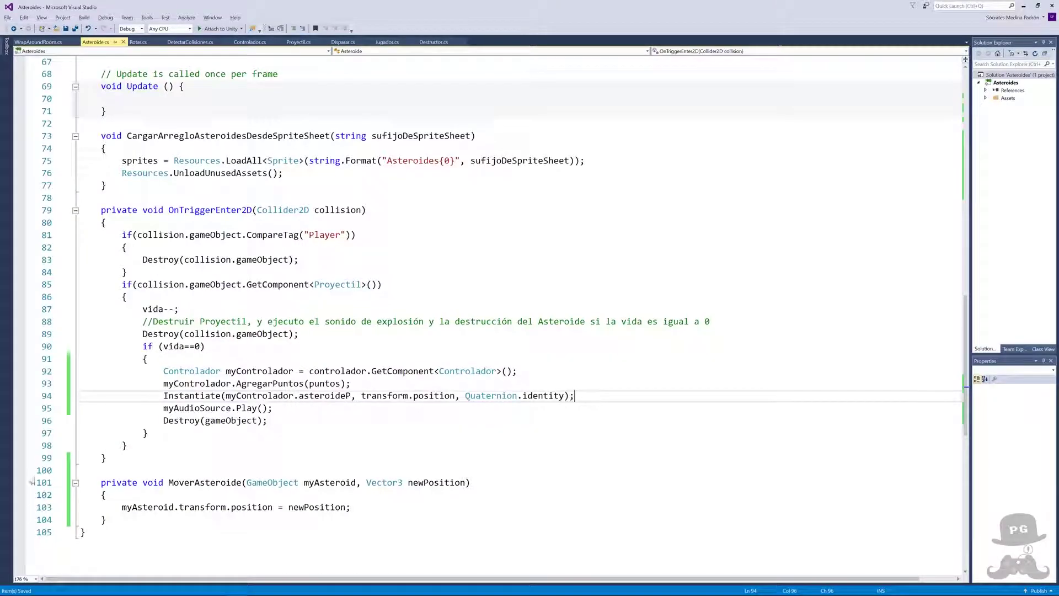
pyautogui.click(350, 383)
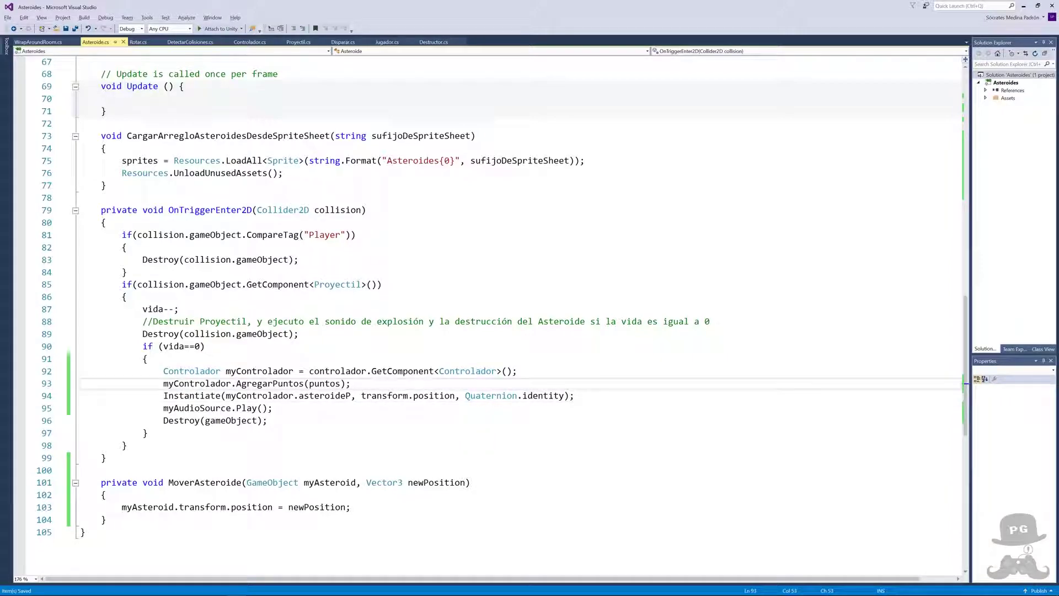
pyautogui.press('Return')
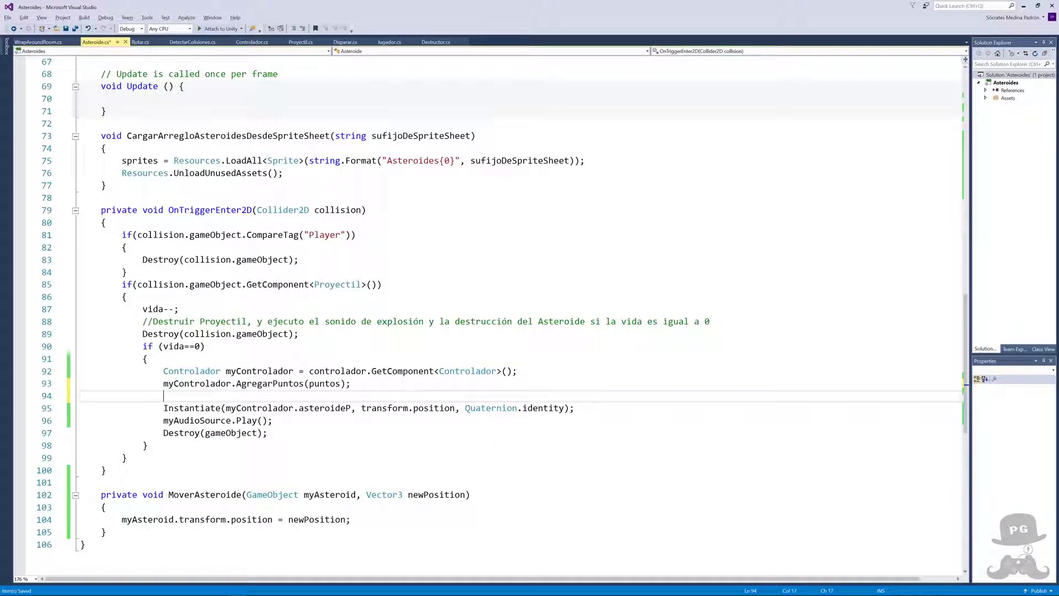
pyautogui.write('Q')
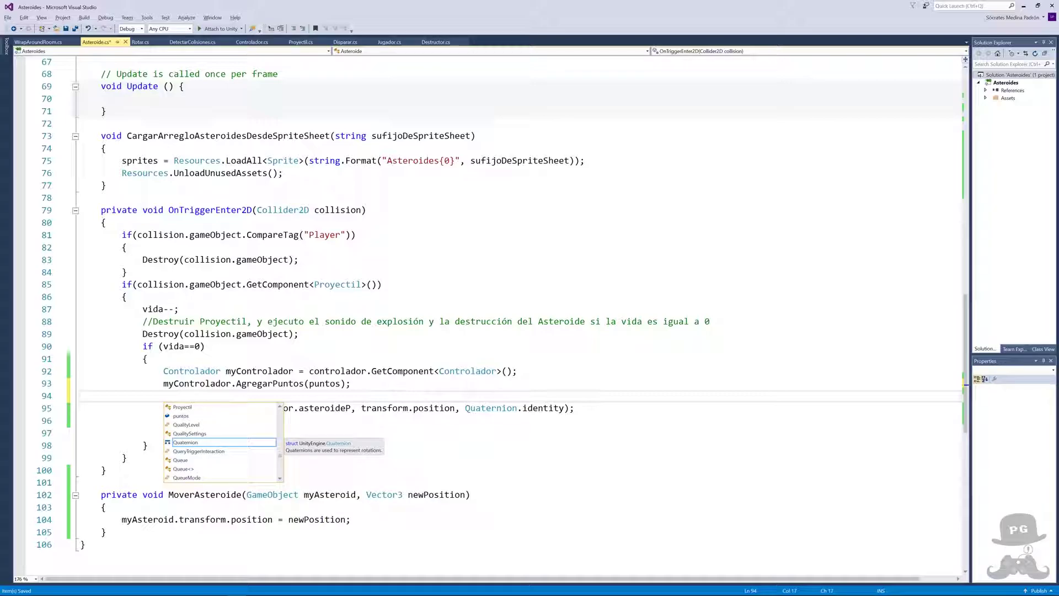
# - Scroll to the top and select the sufijoSpriteSheet field name on line 9
pyautogui.scroll(7, 491, 314)
pyautogui.scroll(12, 491, 314)
pyautogui.scroll(3, 491, 315)
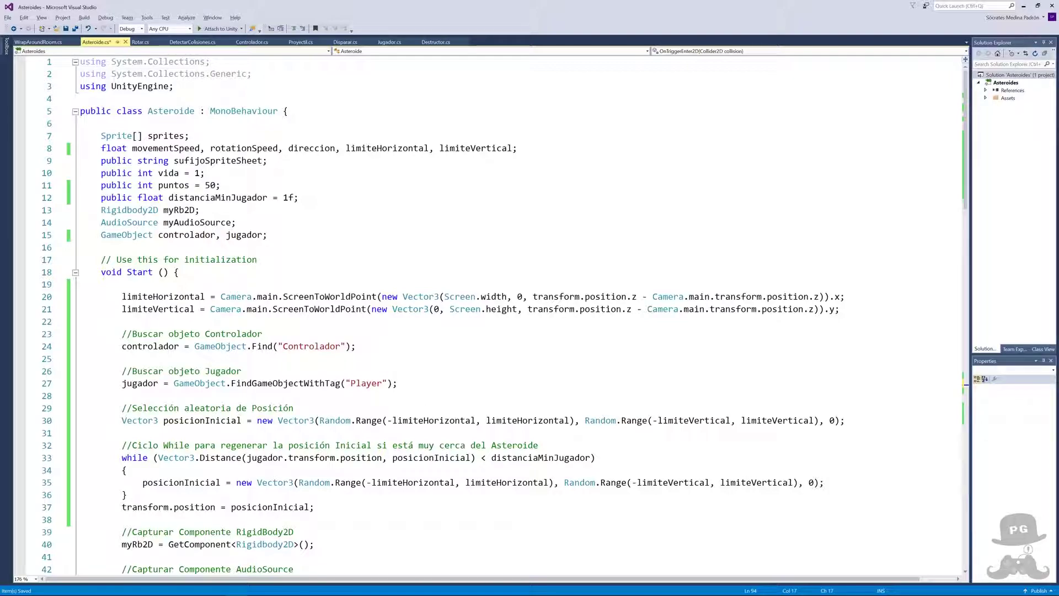
pyautogui.moveTo(174, 160); pyautogui.dragTo(268, 161)
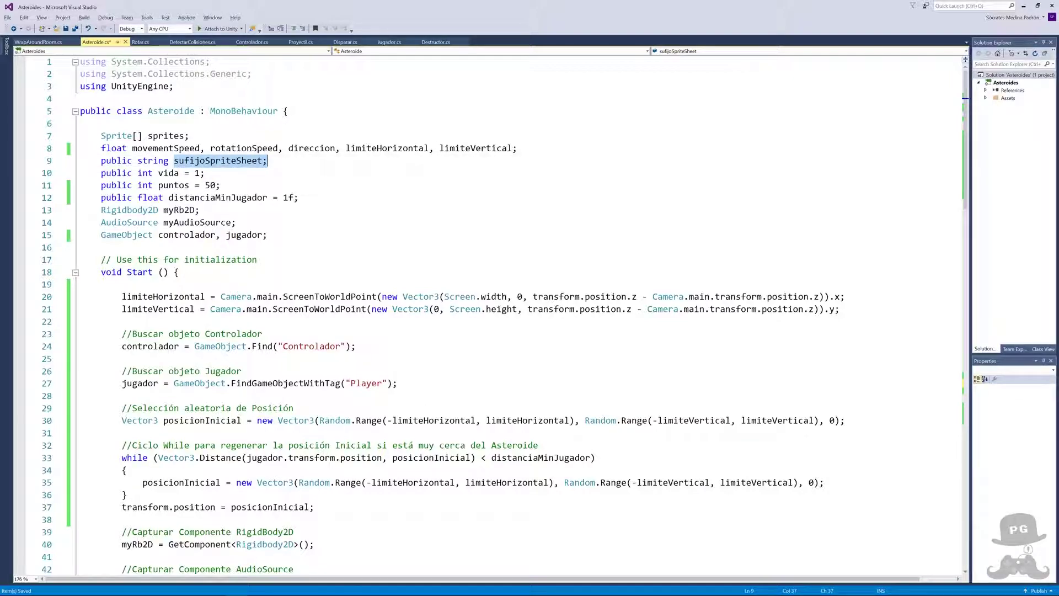
pyautogui.hotkey('alt', 'Tab')
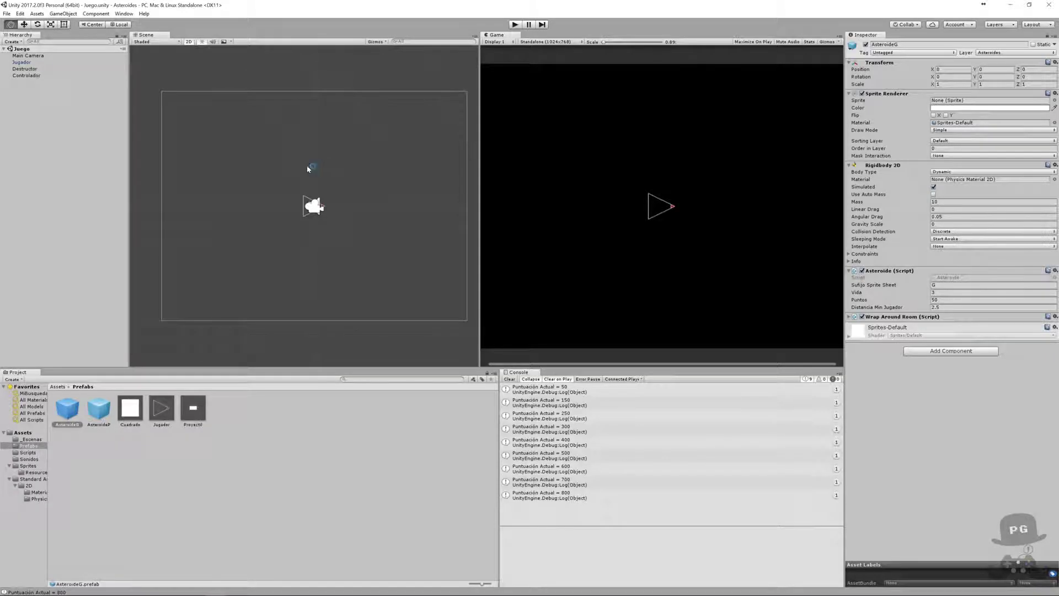
# - Check the Sufijo Sprite Sheet values: G on AsteroideG and P on AsteroideP
pyautogui.click(76, 408)
pyautogui.click(993, 285)
pyautogui.click(107, 409)
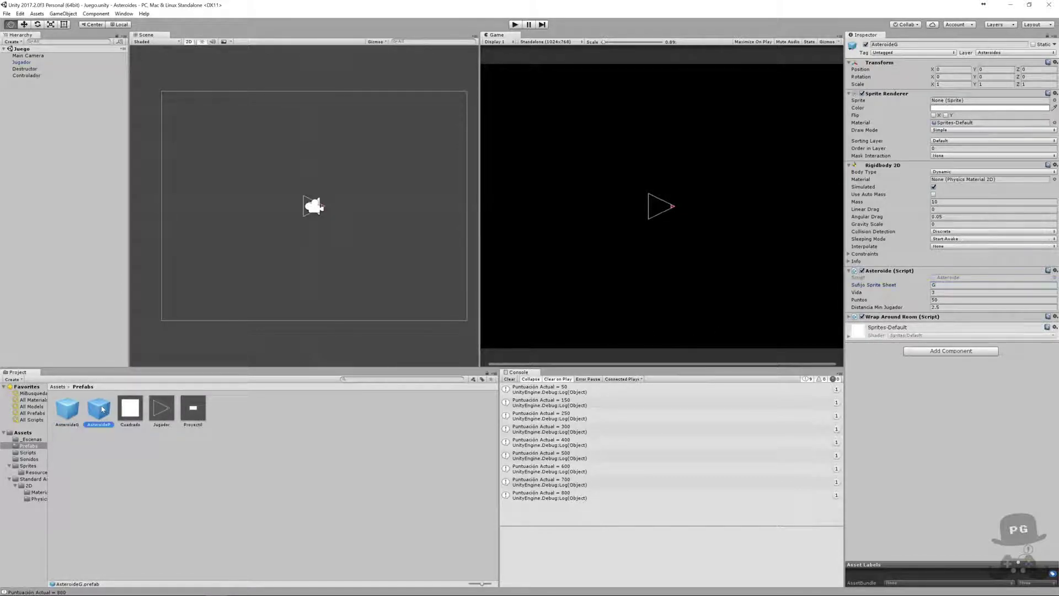
pyautogui.click(860, 283)
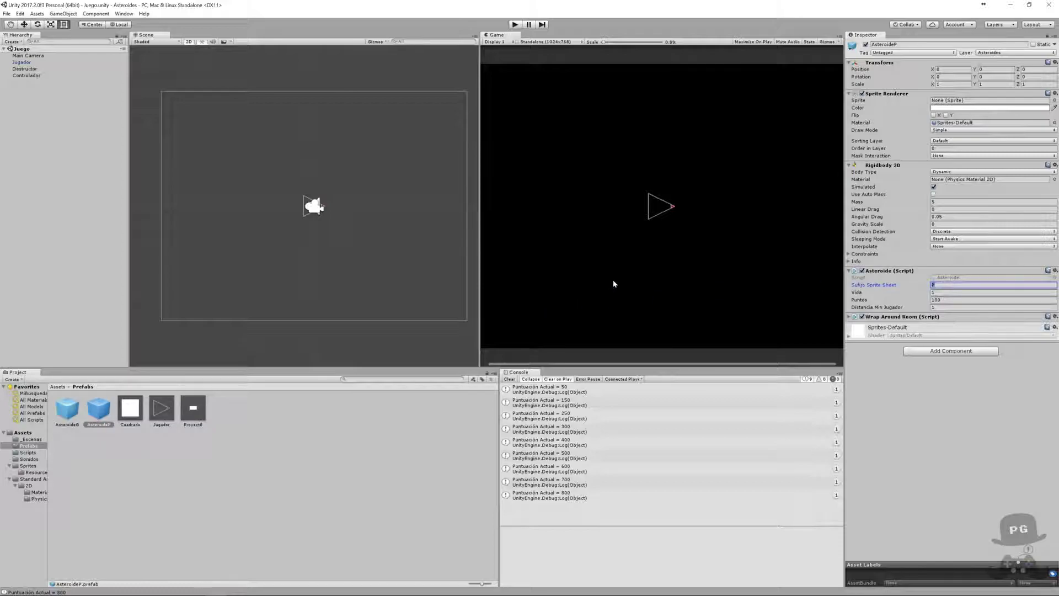
pyautogui.hotkey('alt', 'Tab')
pyautogui.scroll(-15, 491, 309)
# - Write an if (sufijoSpriteSheet == "G") block on the empty line 94
pyautogui.scroll(-13, 491, 309)
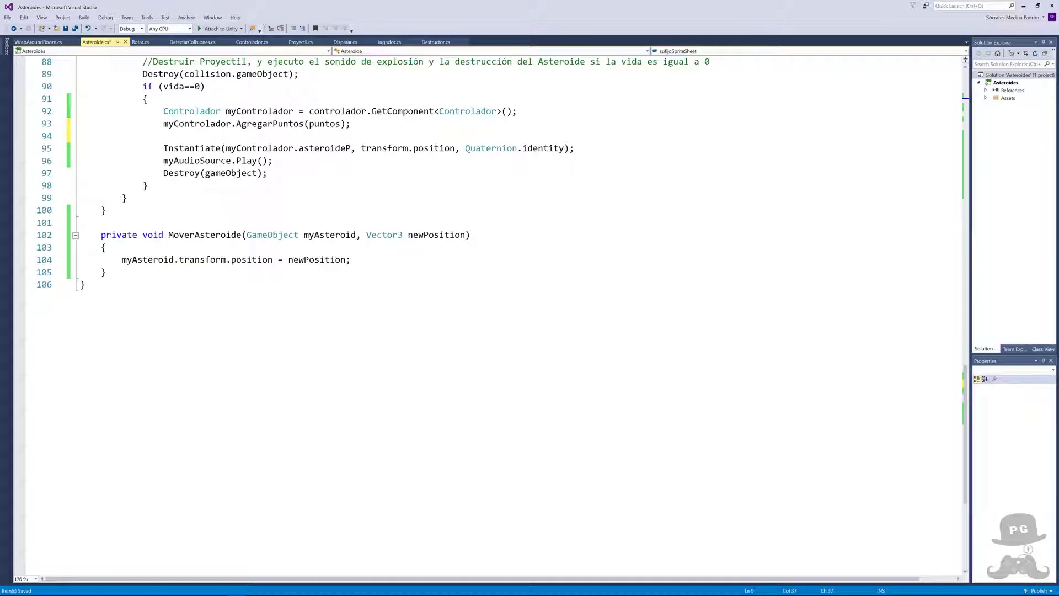
pyautogui.scroll(8, 491, 308)
pyautogui.click(163, 433)
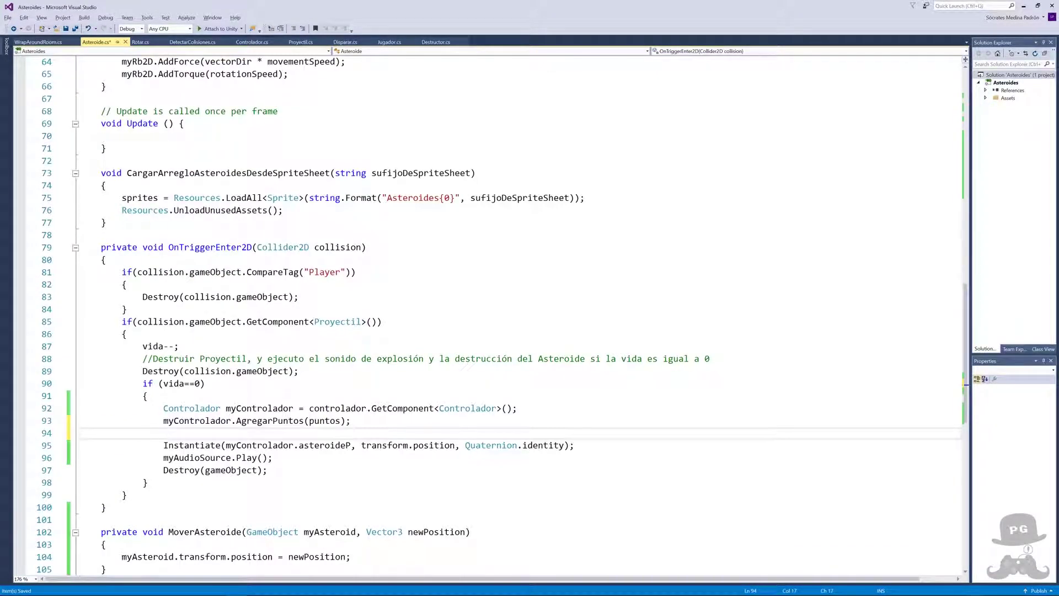
pyautogui.write('if(s')
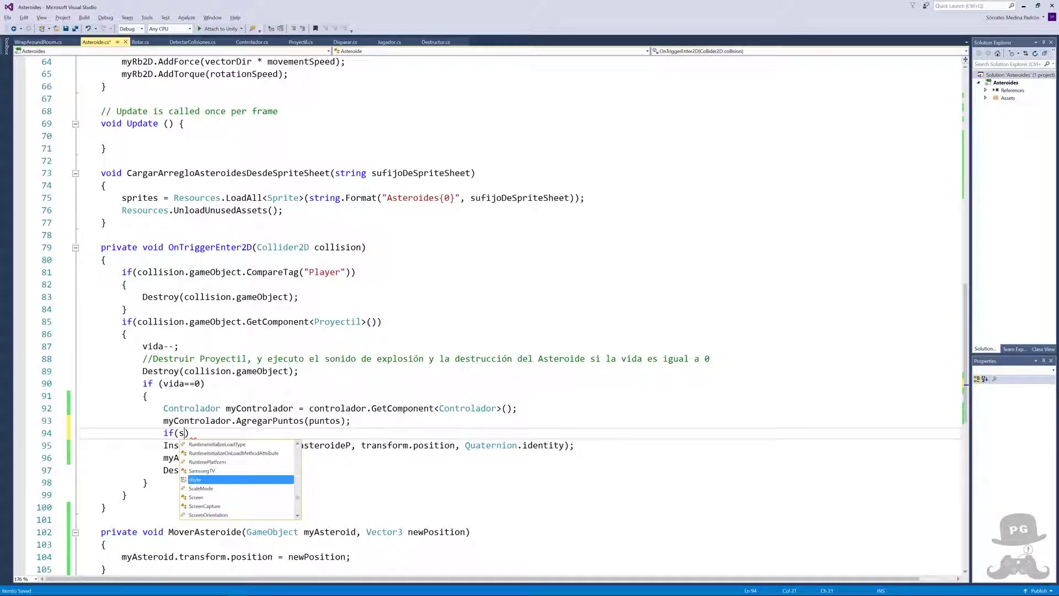
pyautogui.write('ufijoSpriteSheet == "G')
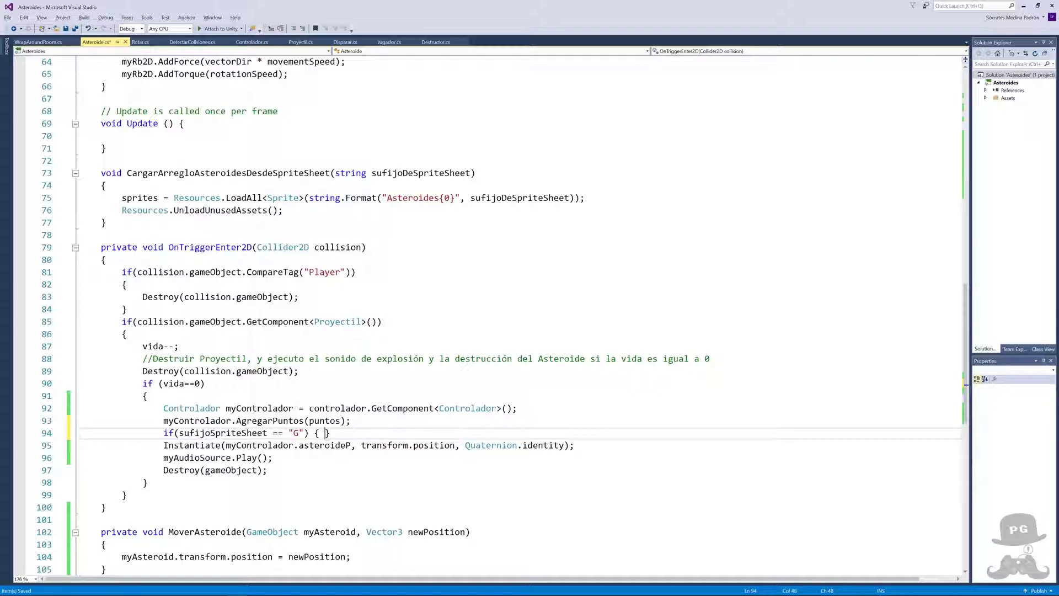
pyautogui.press('Return')
# - Move the asteroideP Instantiate line inside the if block and save Asteroide.cs
pyautogui.click(77, 482)
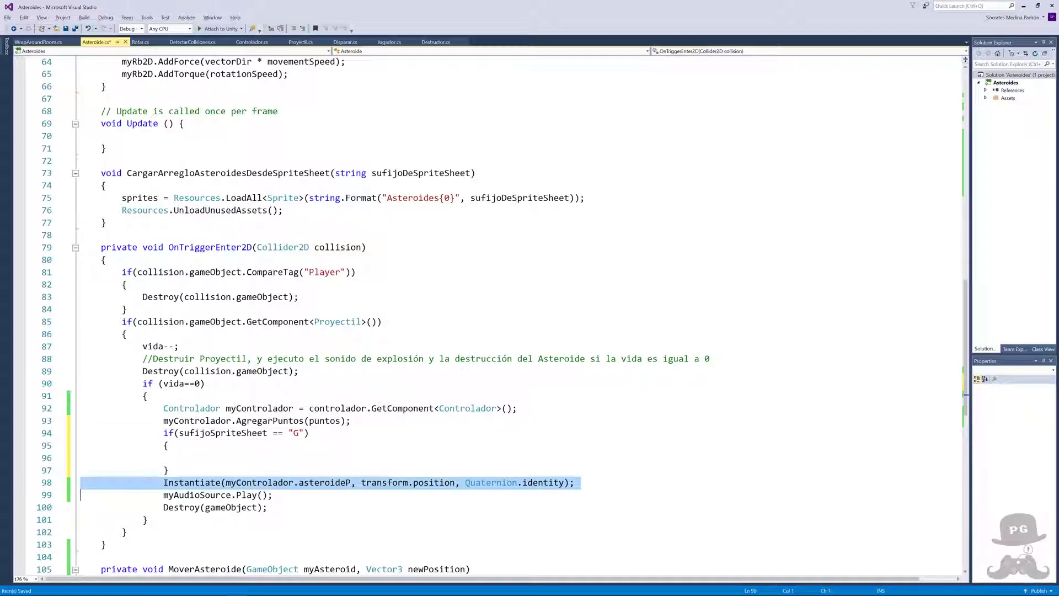
pyautogui.hotkey('ctrl', 'x')
pyautogui.press('Up')
pyautogui.press('Up')
pyautogui.hotkey('ctrl', 'v')
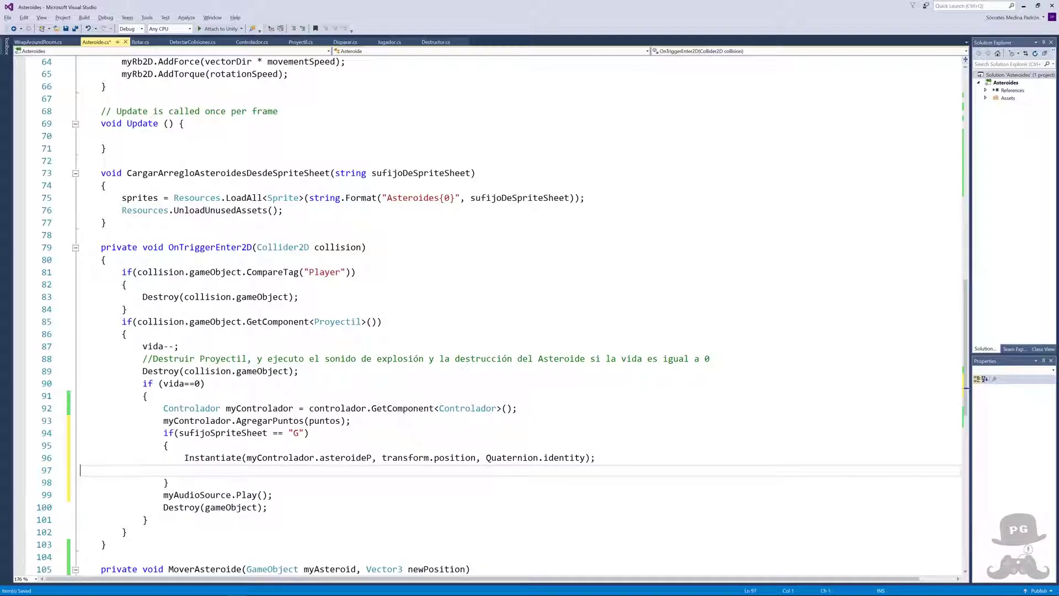
pyautogui.press('BackSpace')
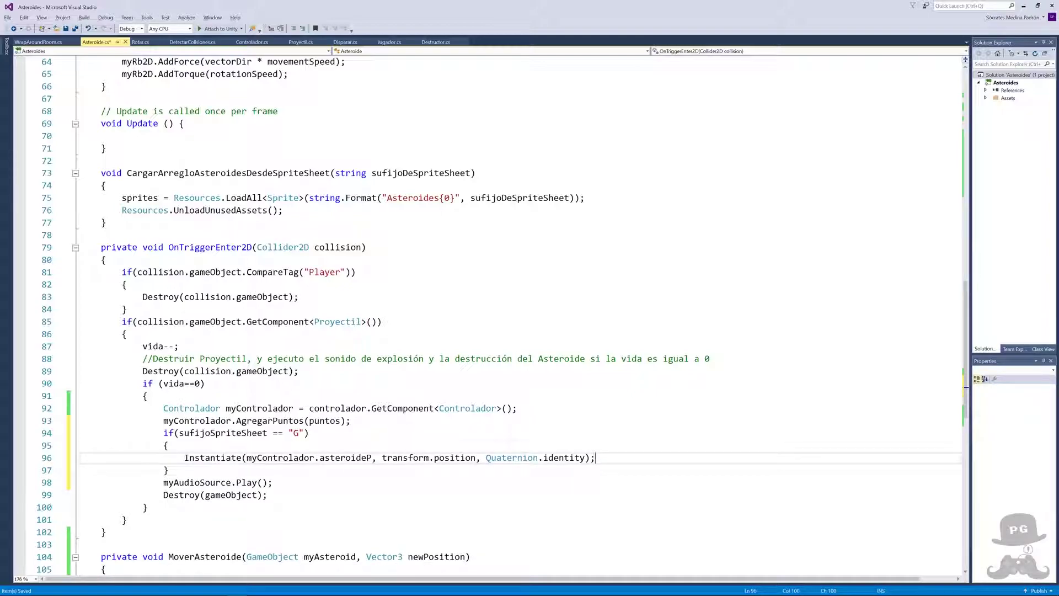
pyautogui.click(168, 445)
pyautogui.hotkey('ctrl', 's')
# - Playtest the G-only split, shooting asteroids until the score reaches 300, then stop
pyautogui.hotkey('alt', 'Tab')
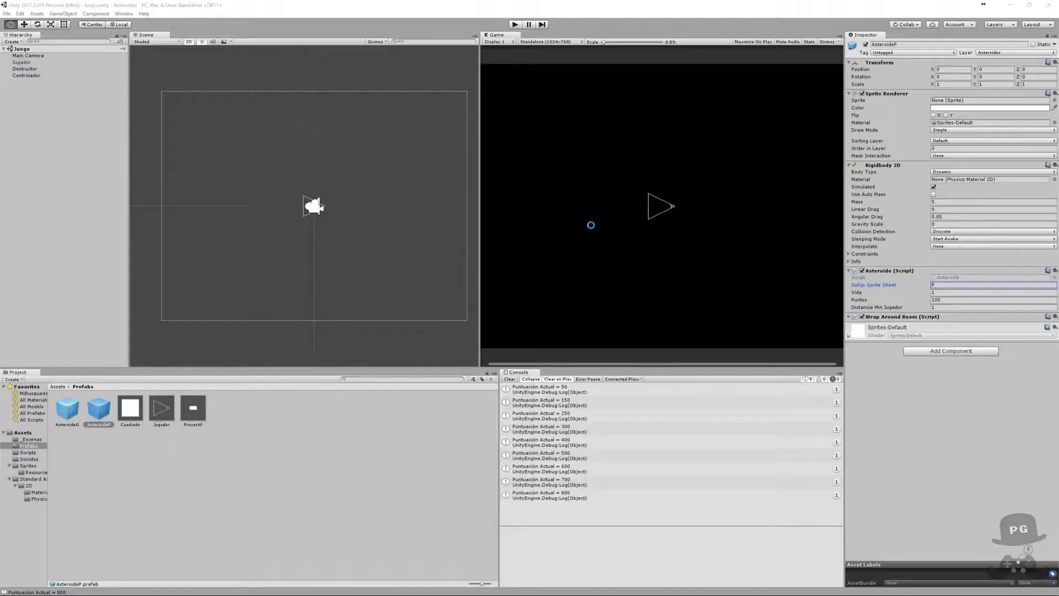
pyautogui.click(516, 27)
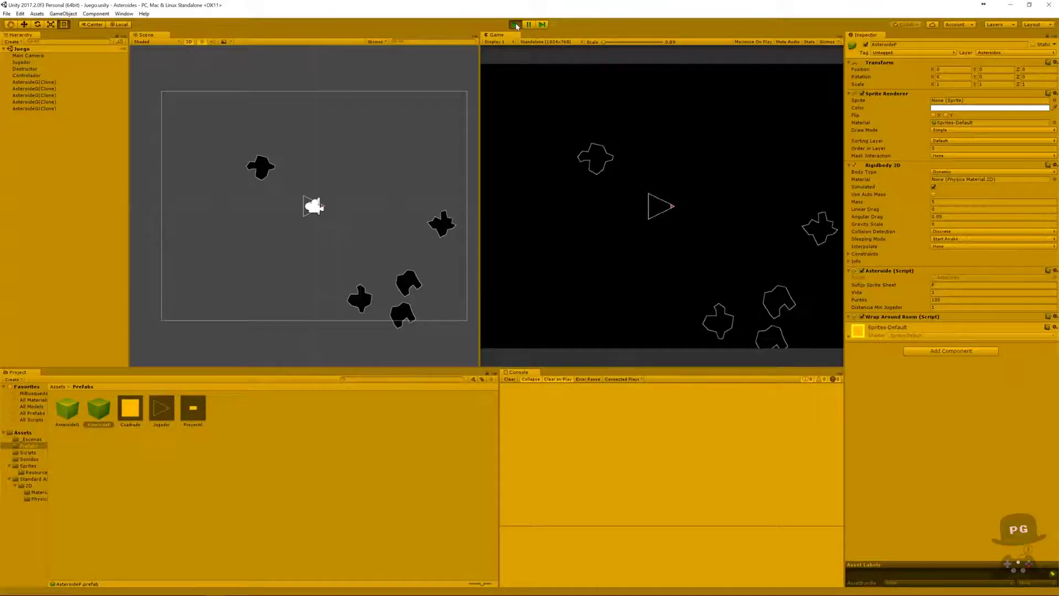
pyautogui.press('Right')
pyautogui.press('Right')
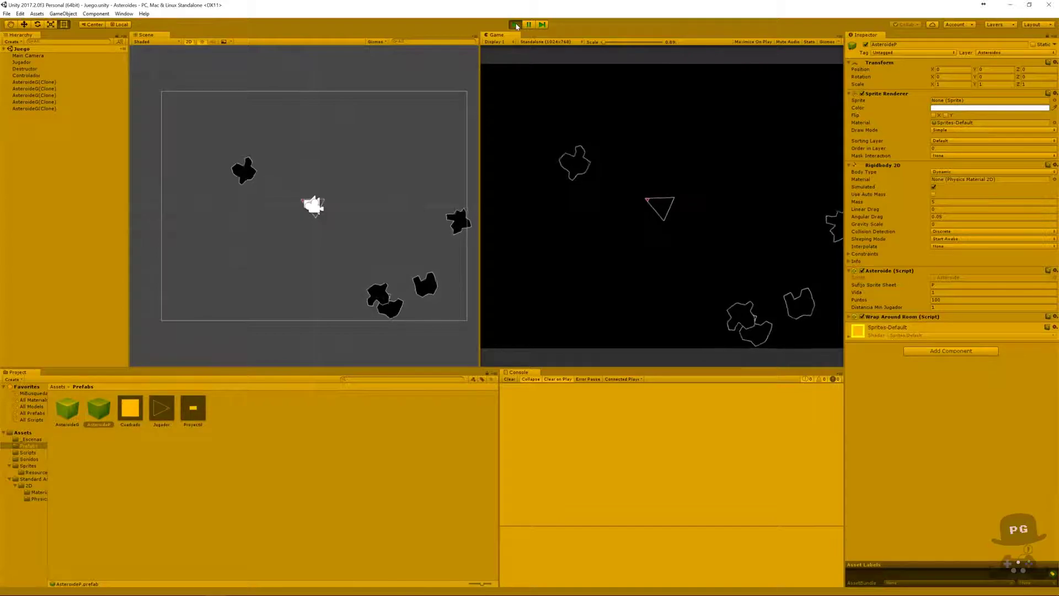
pyautogui.press('Right')
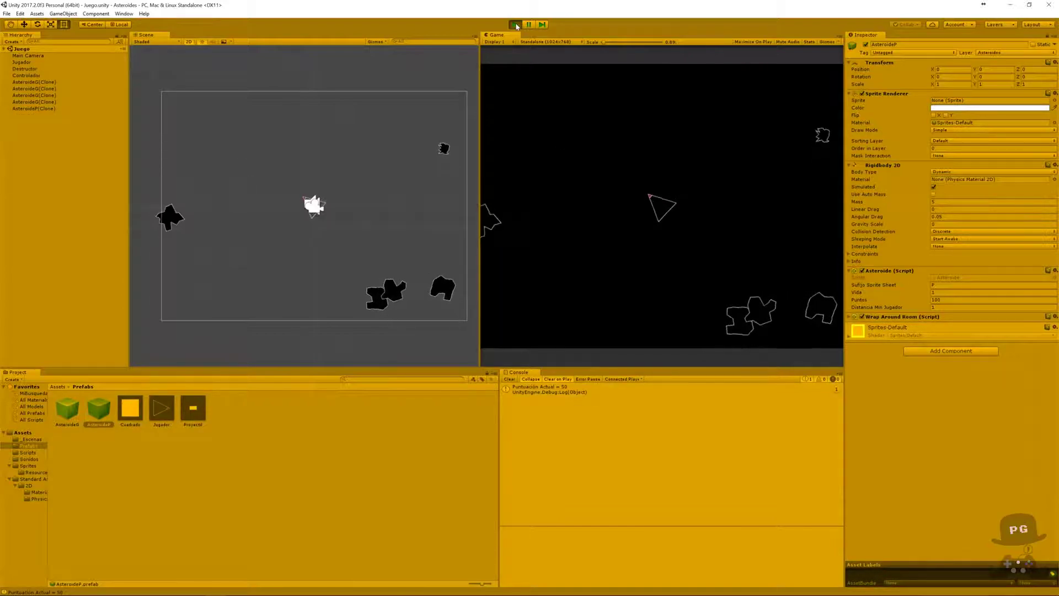
pyautogui.press('space')
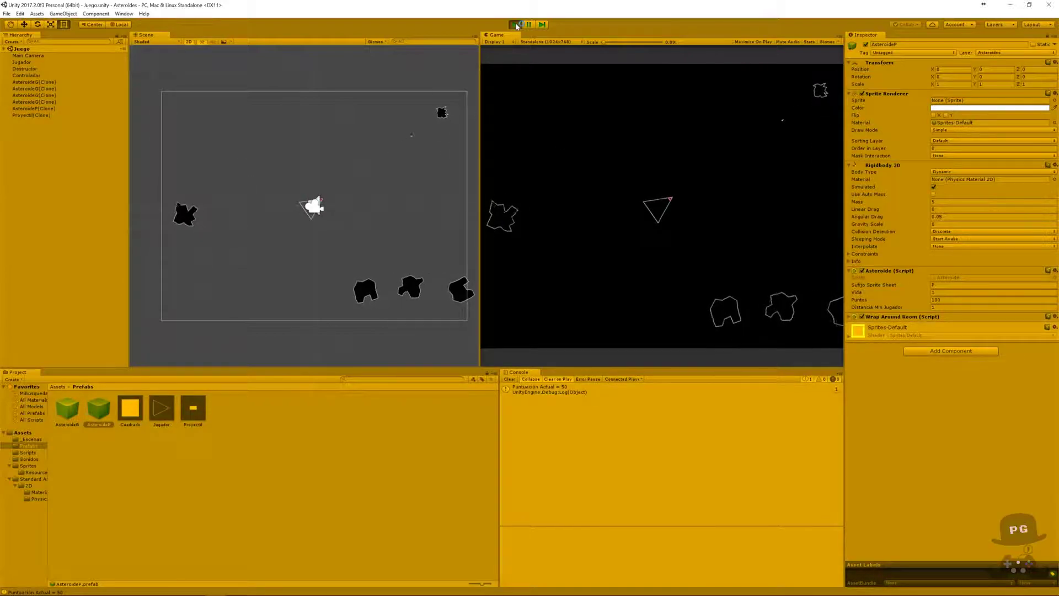
pyautogui.press('Right')
pyautogui.press('Right')
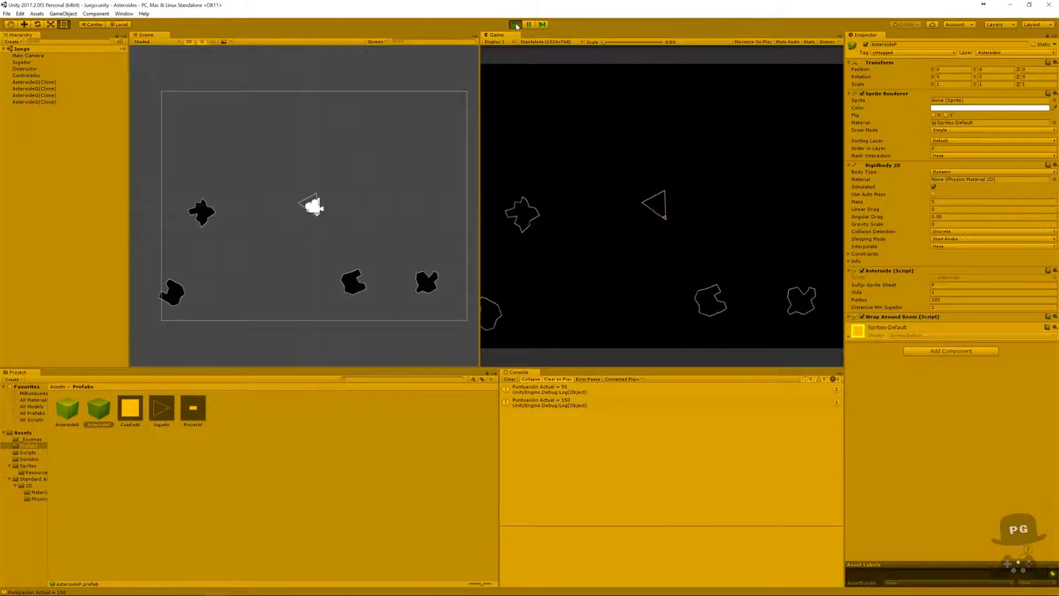
pyautogui.press('space')
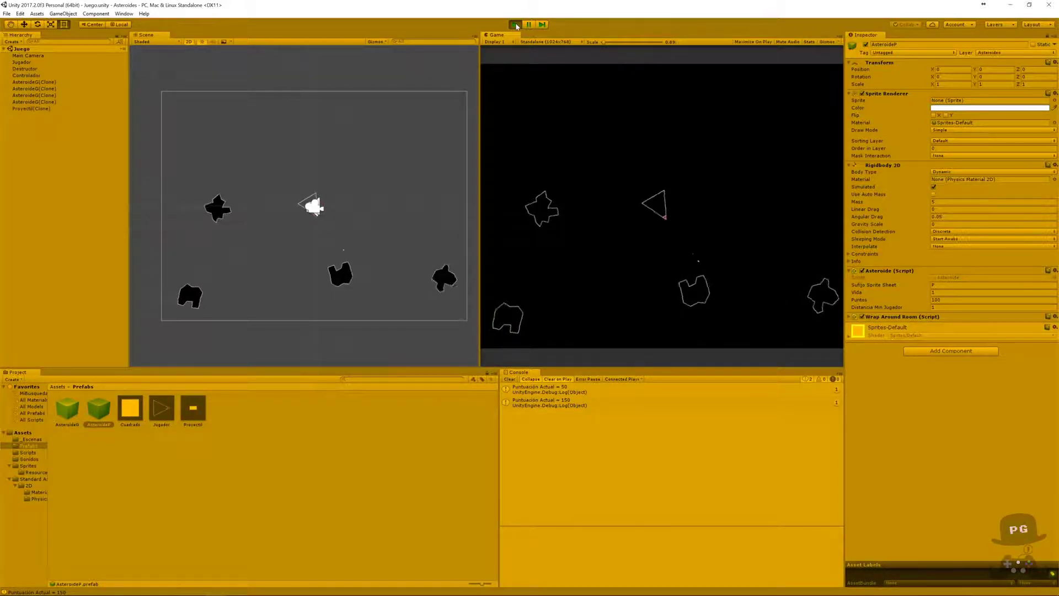
pyautogui.press('Right')
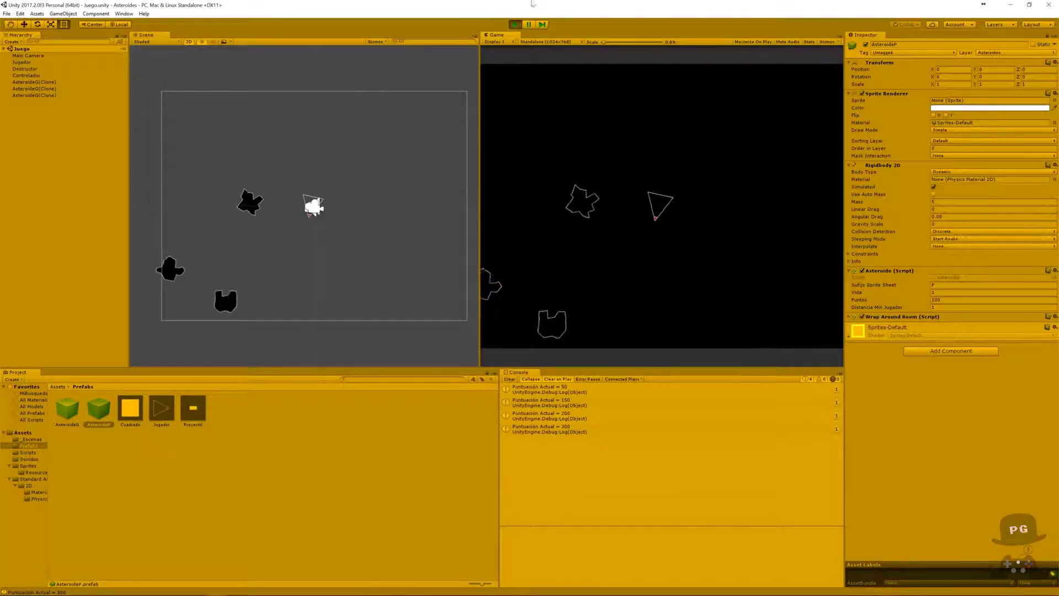
pyautogui.click(515, 25)
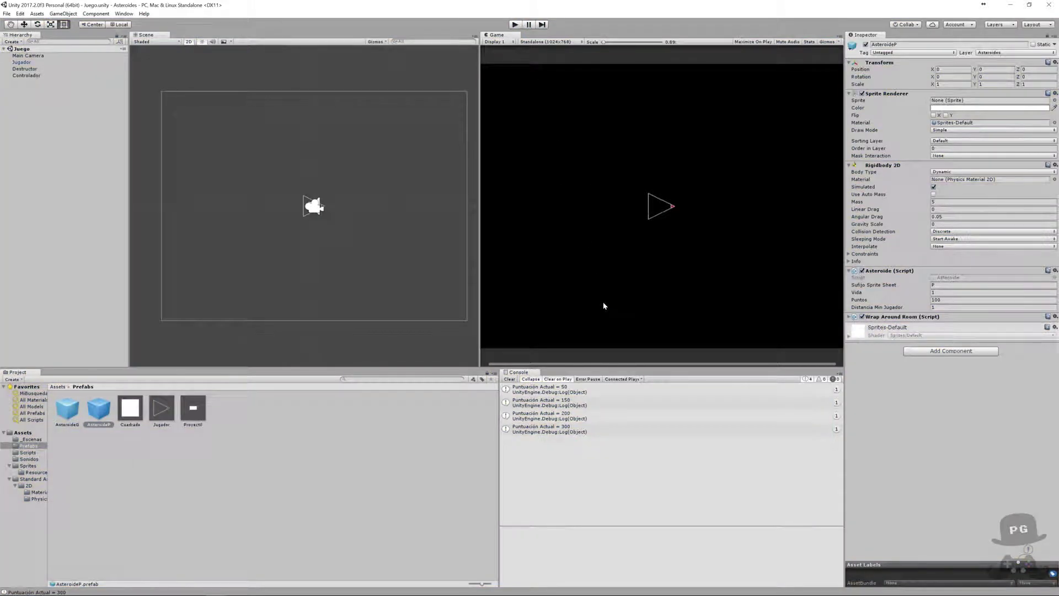
pyautogui.press('q')
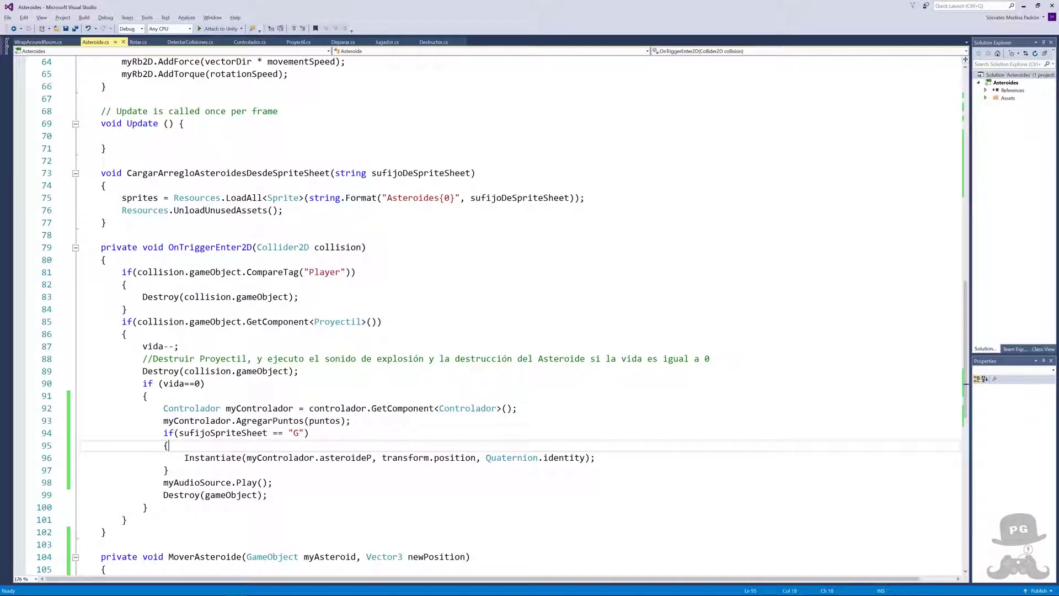
# - Start a Debug.Log() line right after the asteroideP Instantiate call in the G branch
pyautogui.click(405, 457)
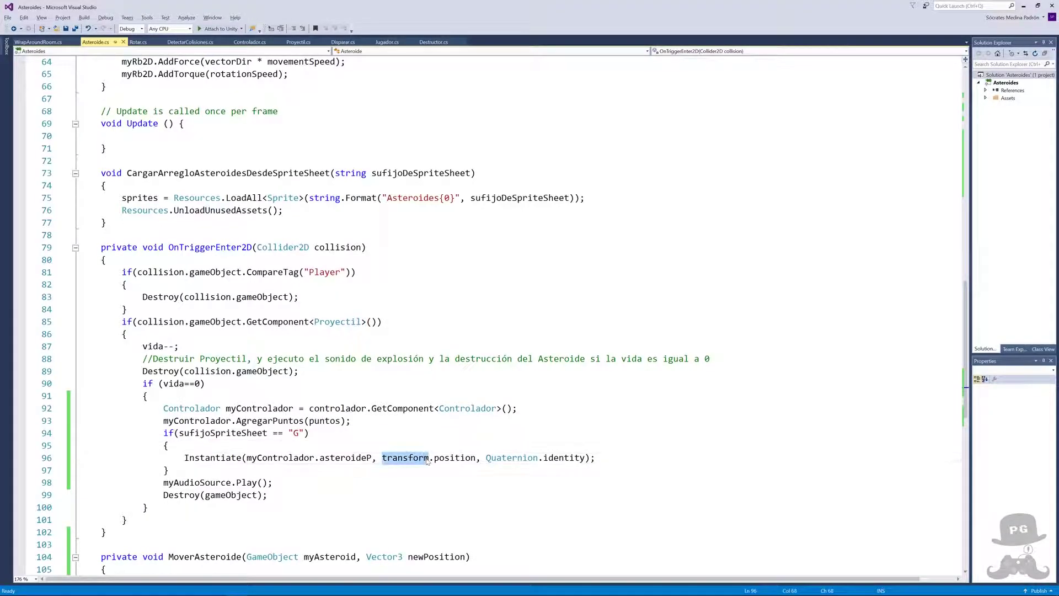
pyautogui.click(595, 457)
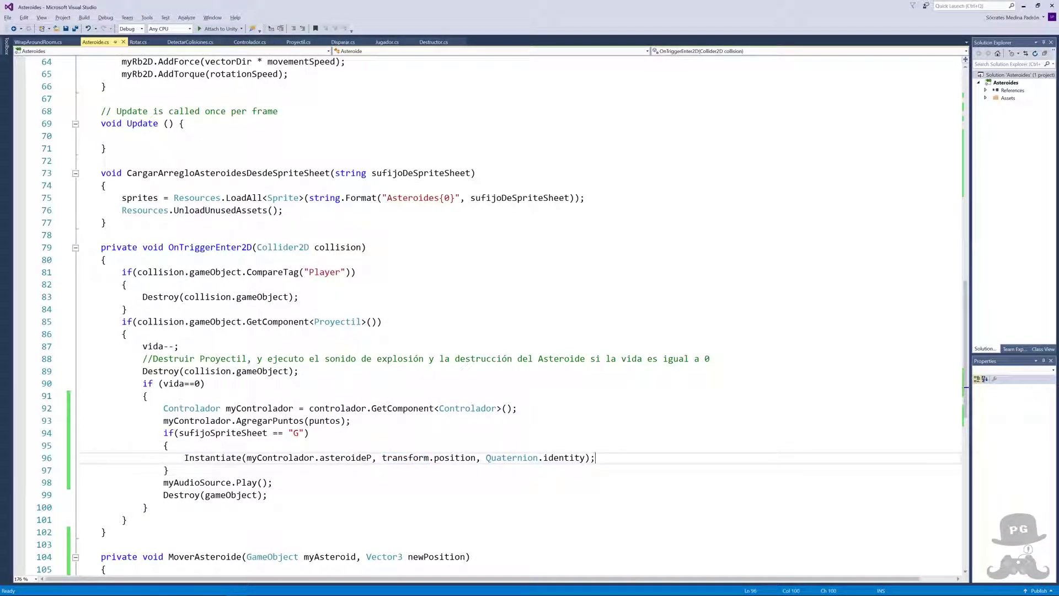
pyautogui.press('Return')
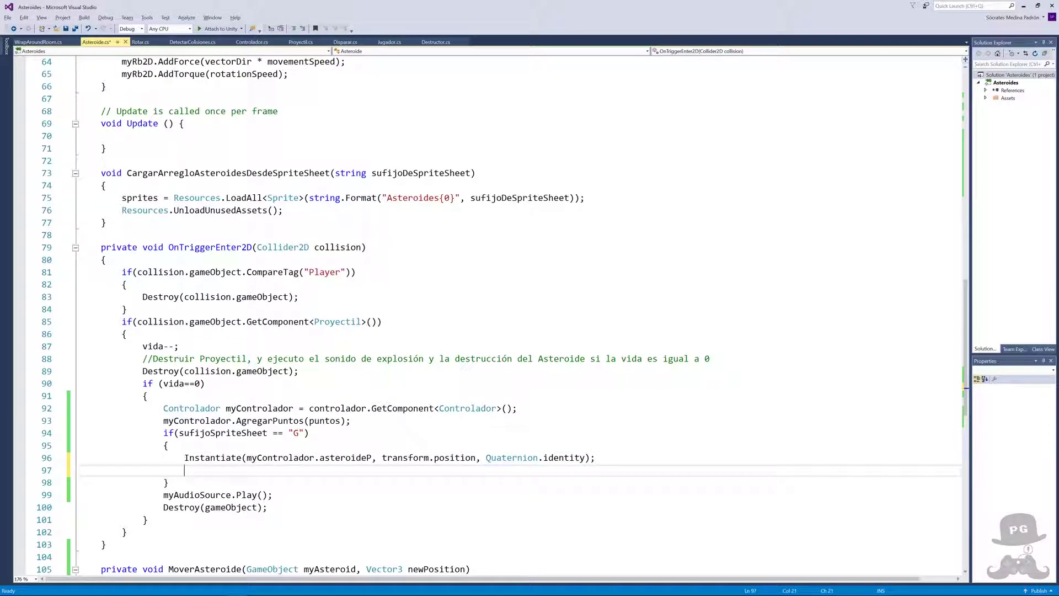
pyautogui.write('De')
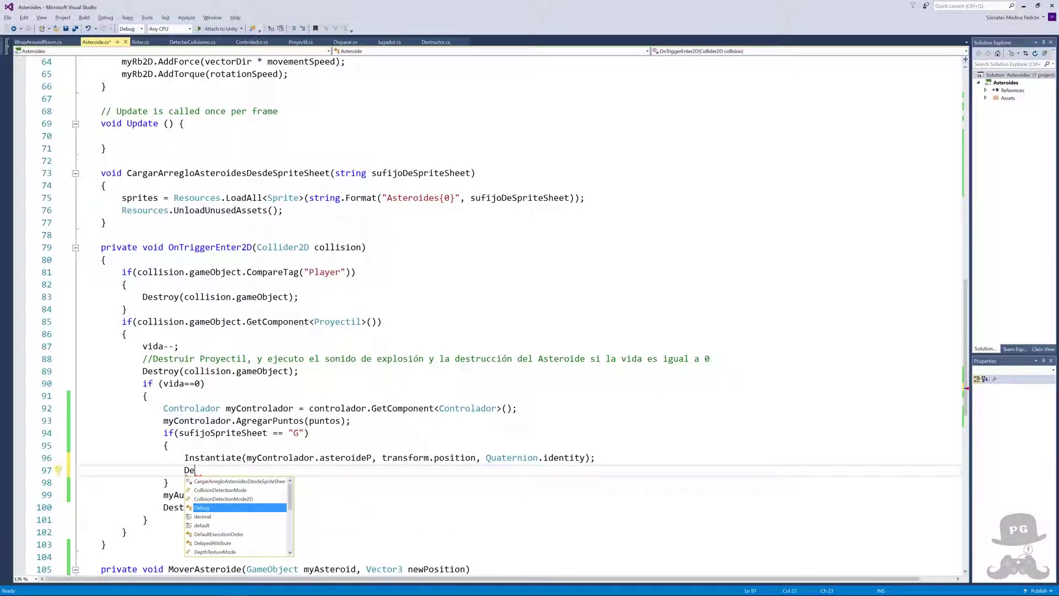
pyautogui.write('bug')
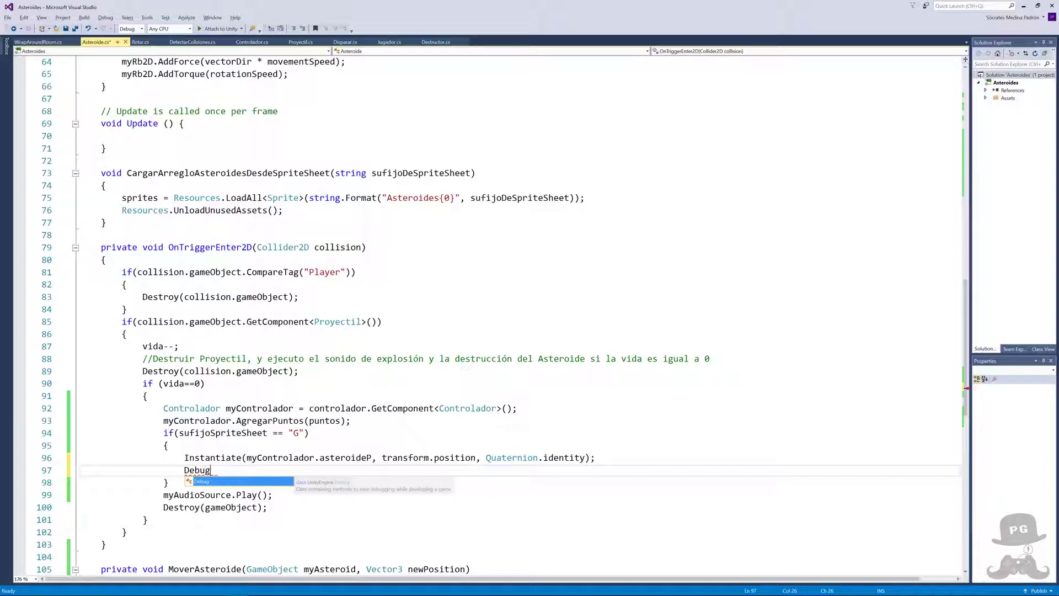
pyautogui.write('-')
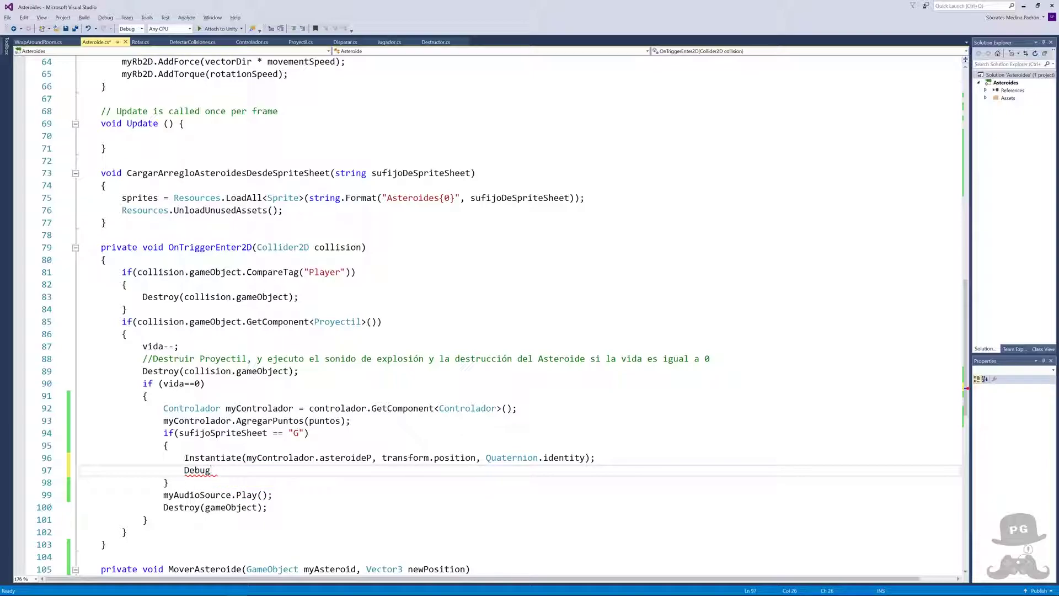
pyautogui.write('.Log')
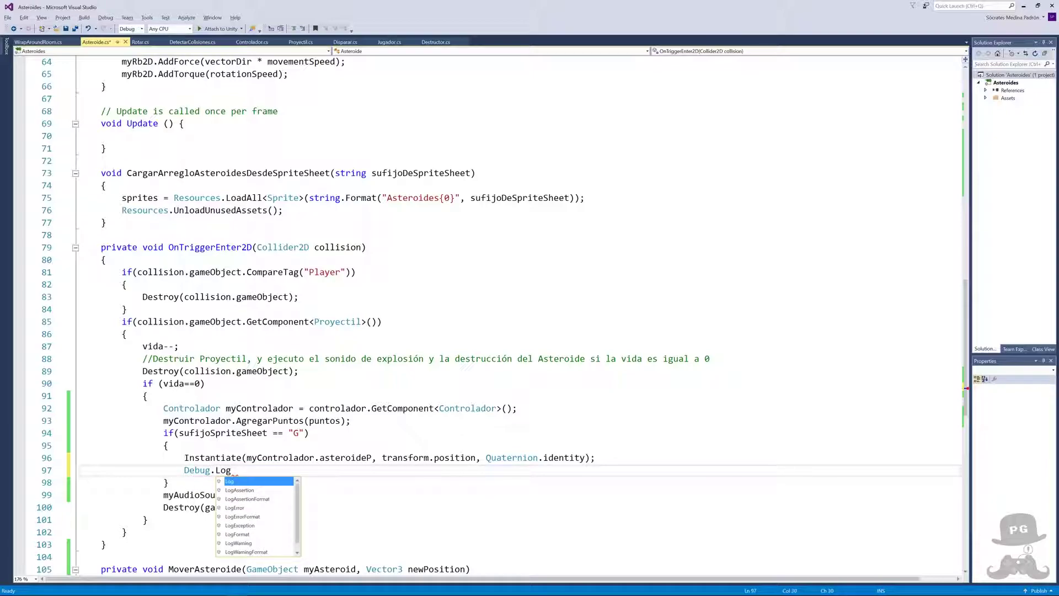
pyautogui.write('(')
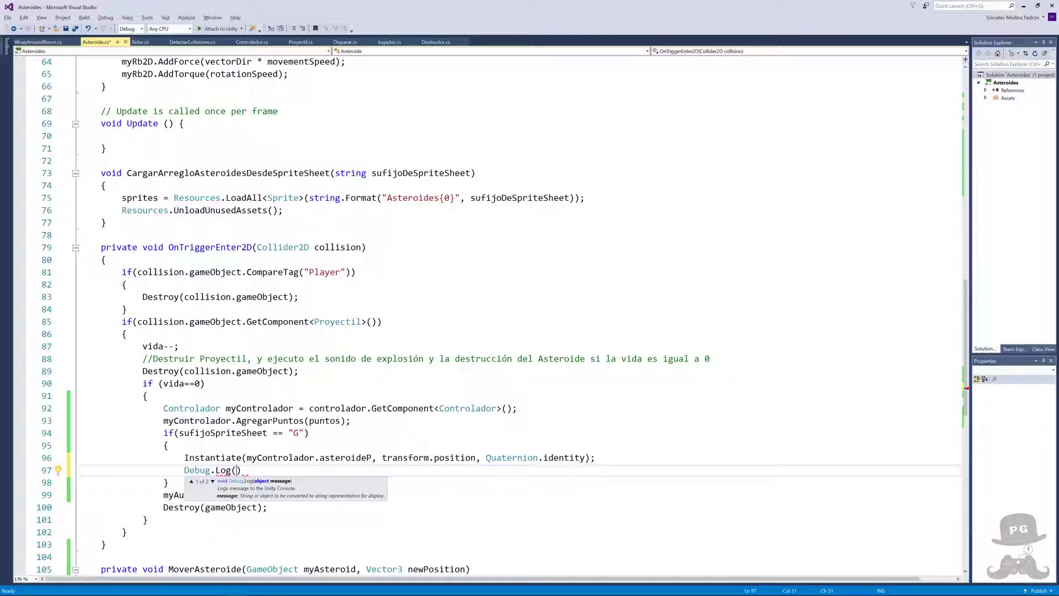
# - In Start, add Debug.Log("1" + transform.position) after the initial position assignment on line 37
pyautogui.scroll(5, 496, 314)
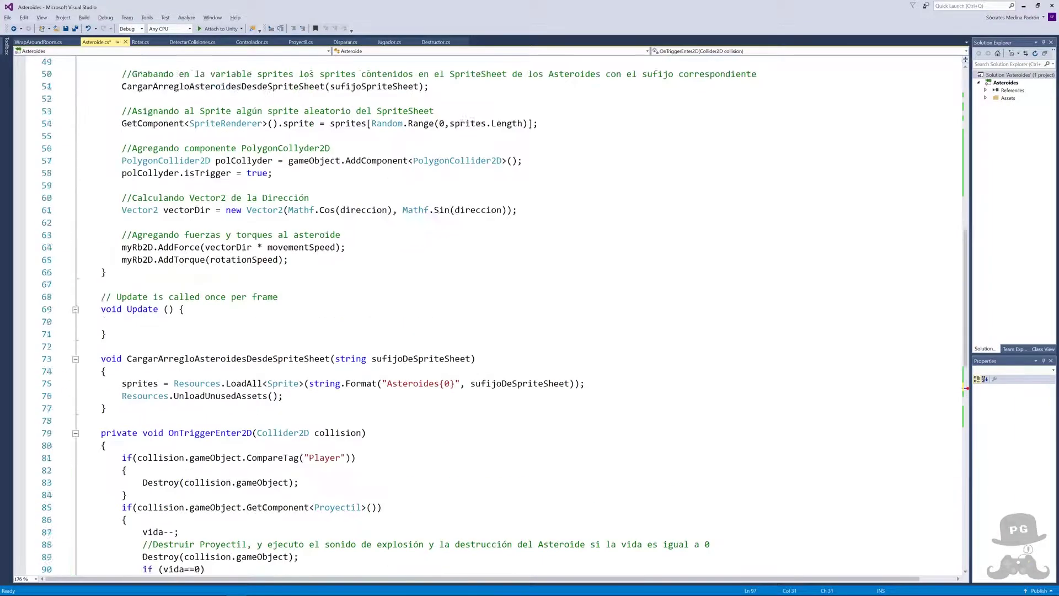
pyautogui.scroll(9, 497, 315)
pyautogui.scroll(7, 497, 314)
pyautogui.scroll(-3, 496, 314)
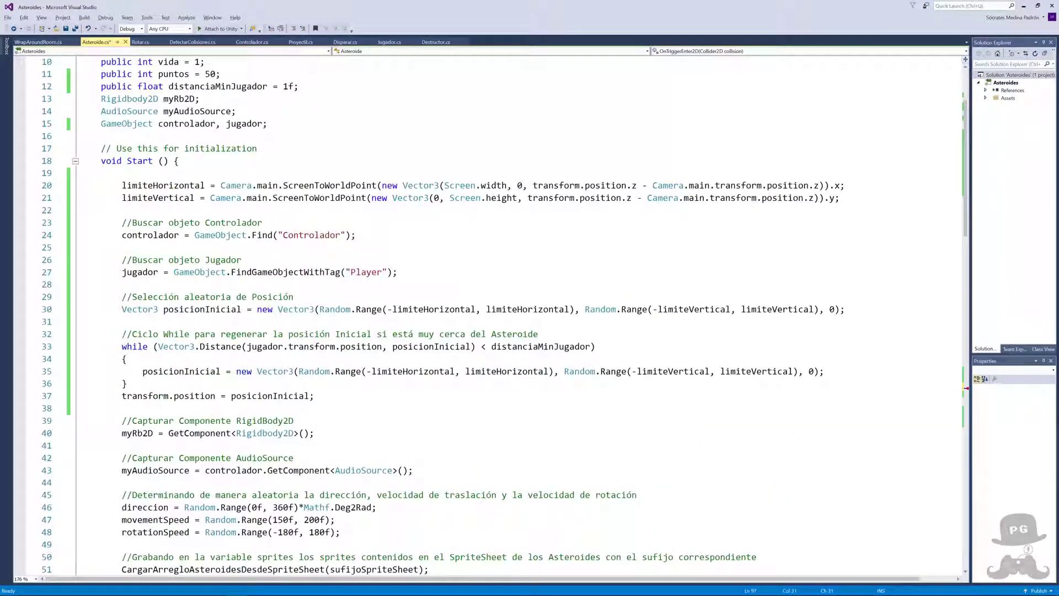
pyautogui.click(77, 396)
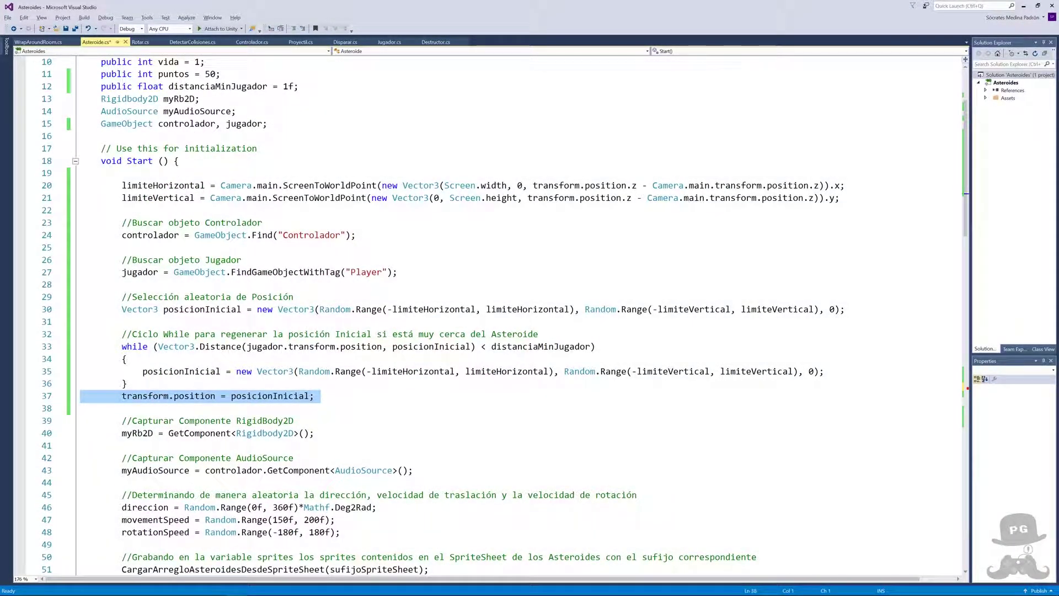
pyautogui.click(315, 396)
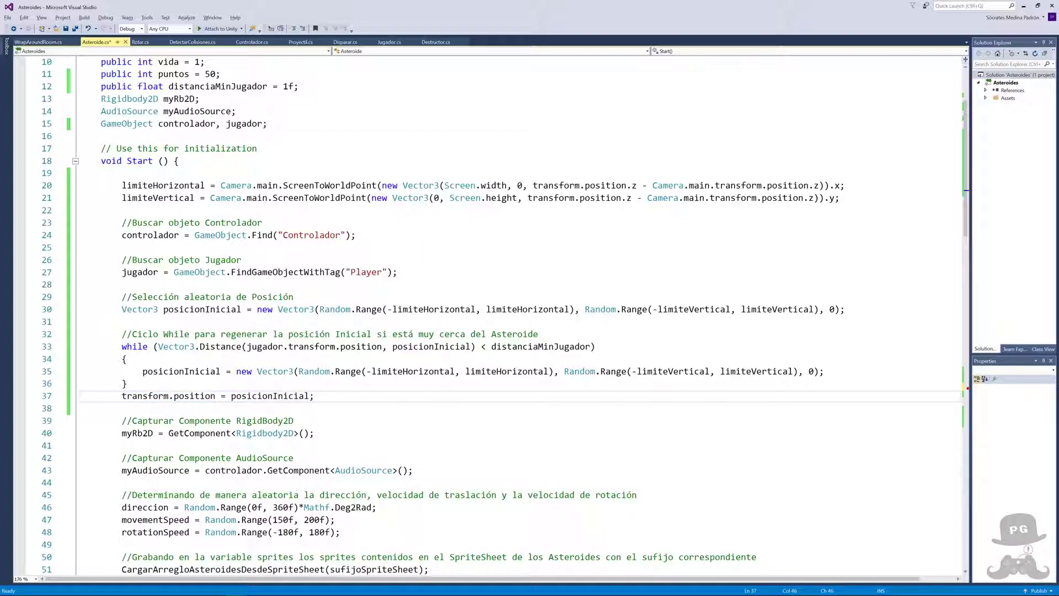
pyautogui.press('Return')
pyautogui.write('De')
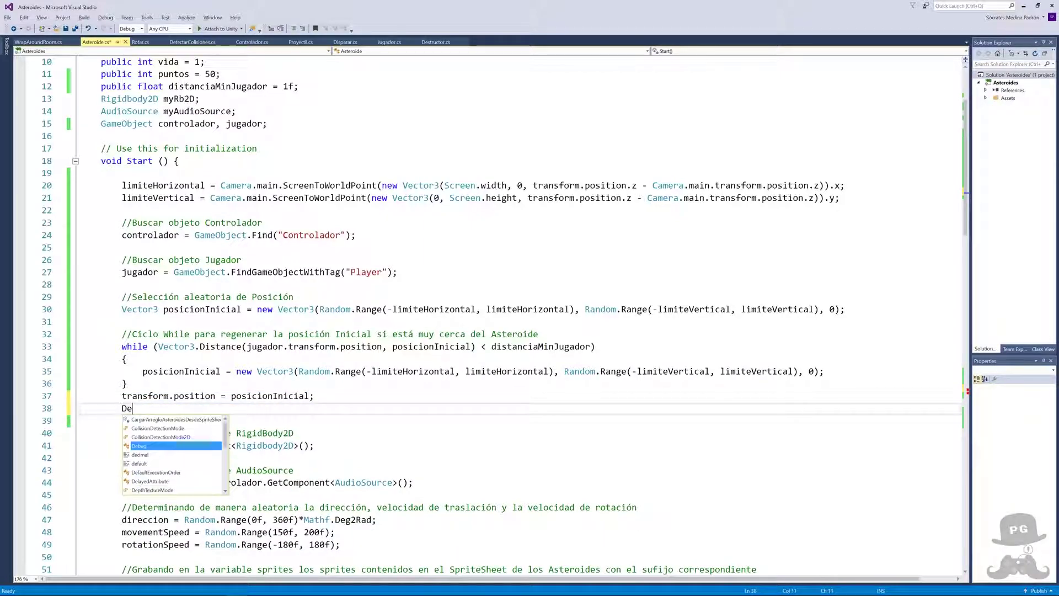
pyautogui.write('bug.')
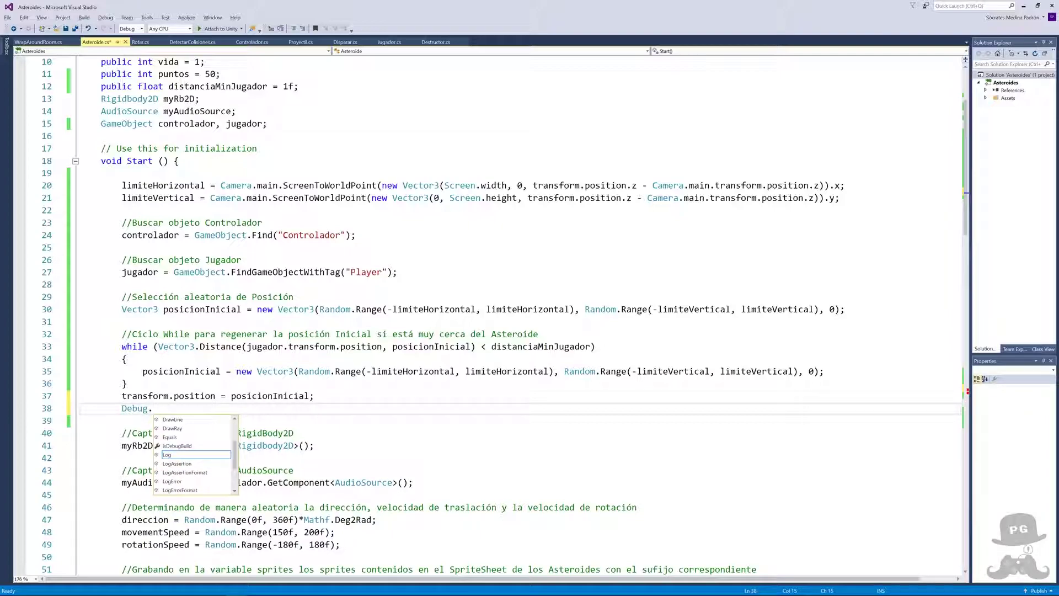
pyautogui.write('Log(')
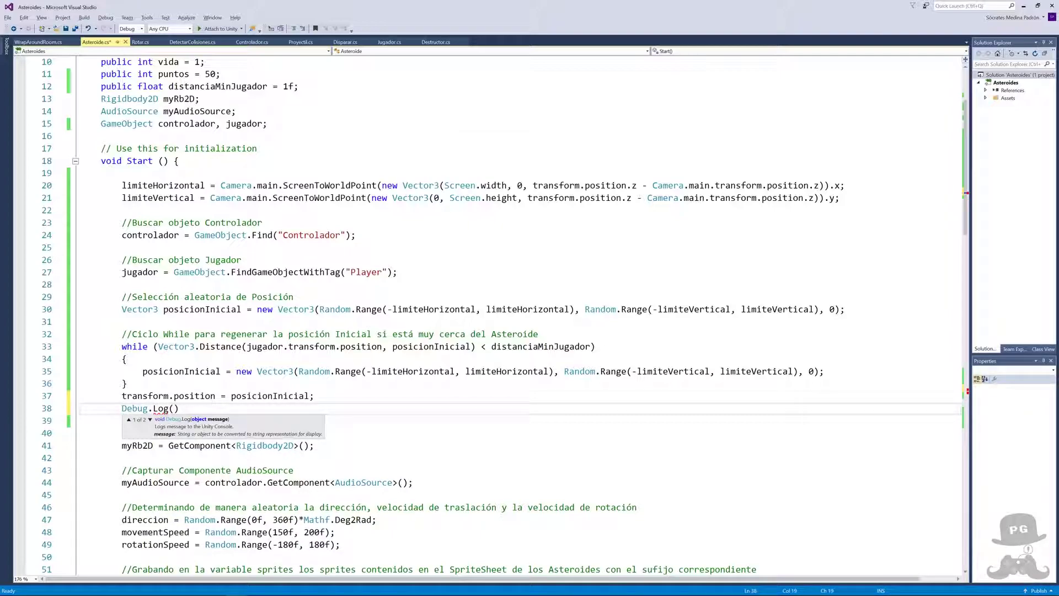
pyautogui.write('"1" + t')
pyautogui.write('ran')
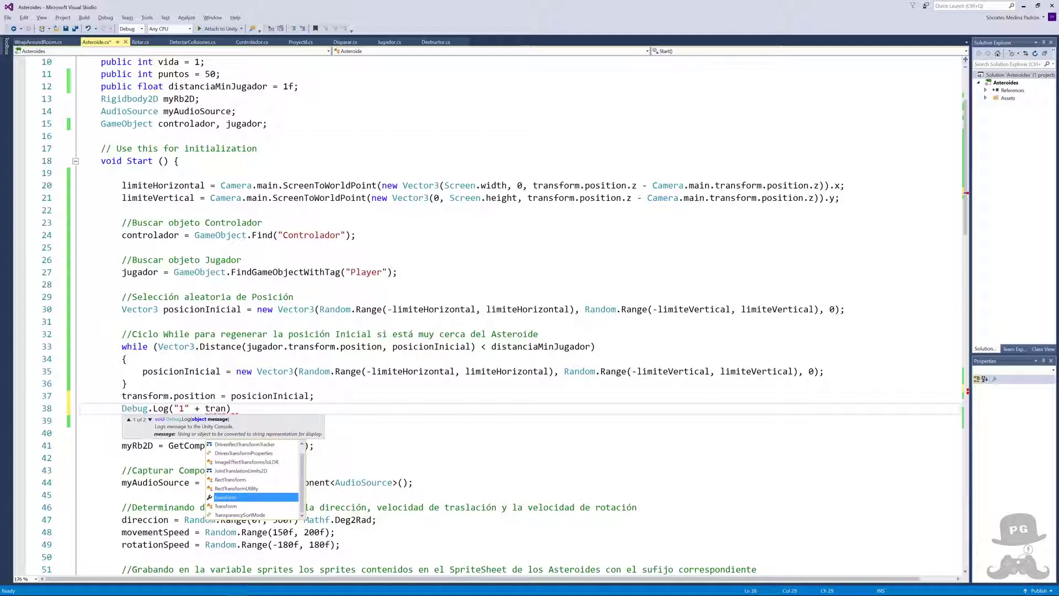
pyautogui.write('s')
pyautogui.press('Tab')
pyautogui.write('.po')
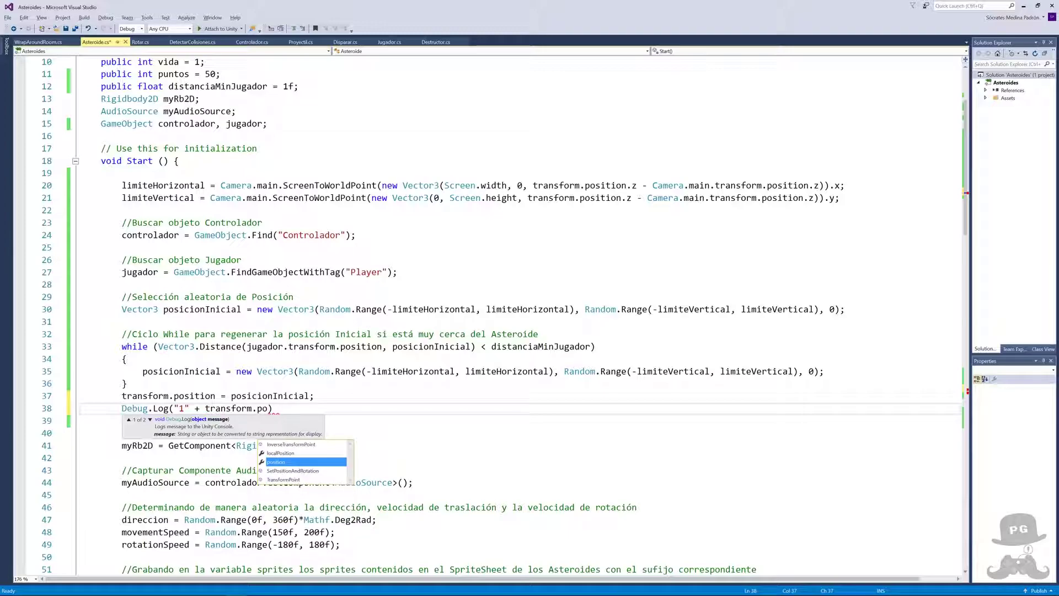
pyautogui.press('Tab')
pyautogui.write(')')
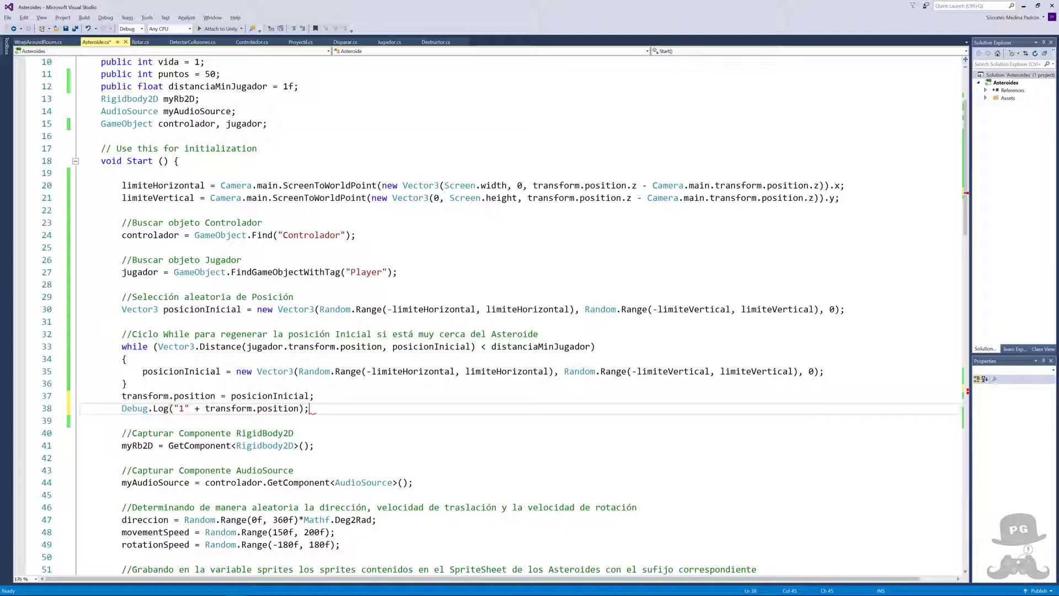
pyautogui.scroll(-3, 486, 314)
pyautogui.scroll(-10, 485, 315)
# - Complete line 98 as Debug.Log("2" + transform.position); and save Asteroide.cs
pyautogui.scroll(-5, 486, 314)
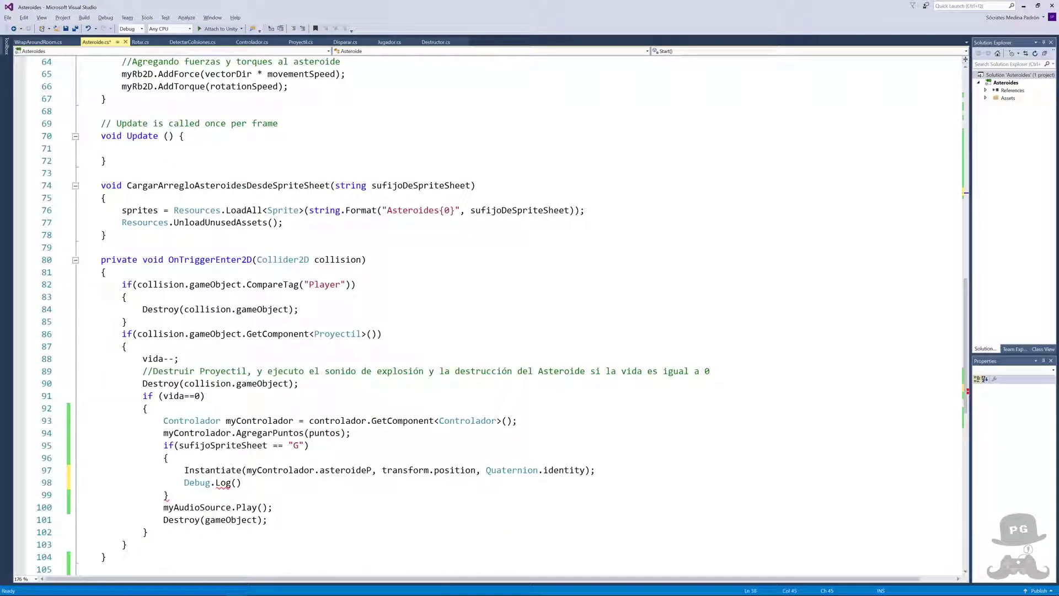
pyautogui.scroll(-2, 486, 314)
pyautogui.click(237, 408)
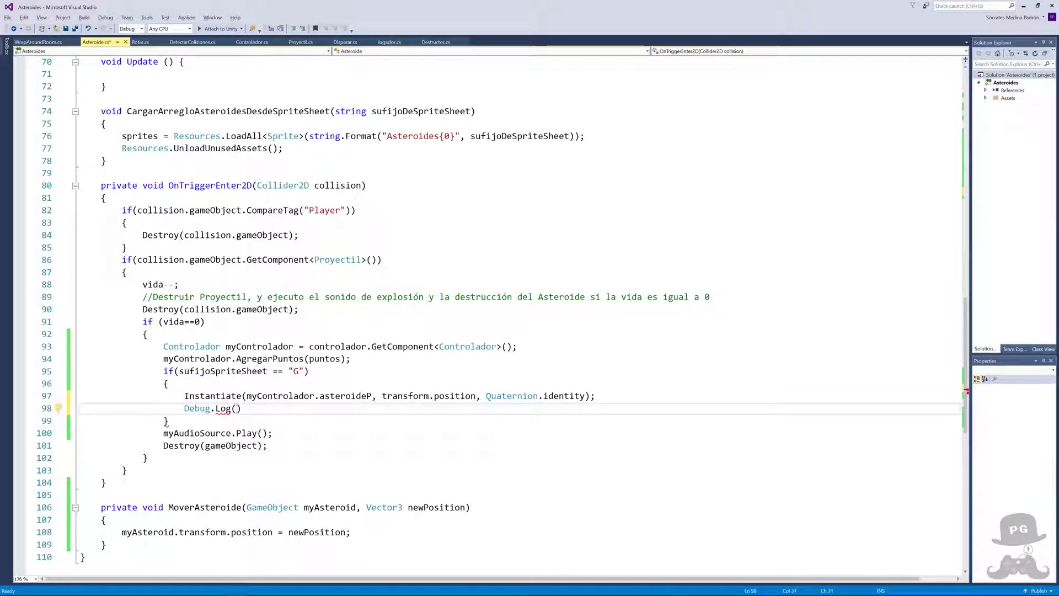
pyautogui.write('"2" +')
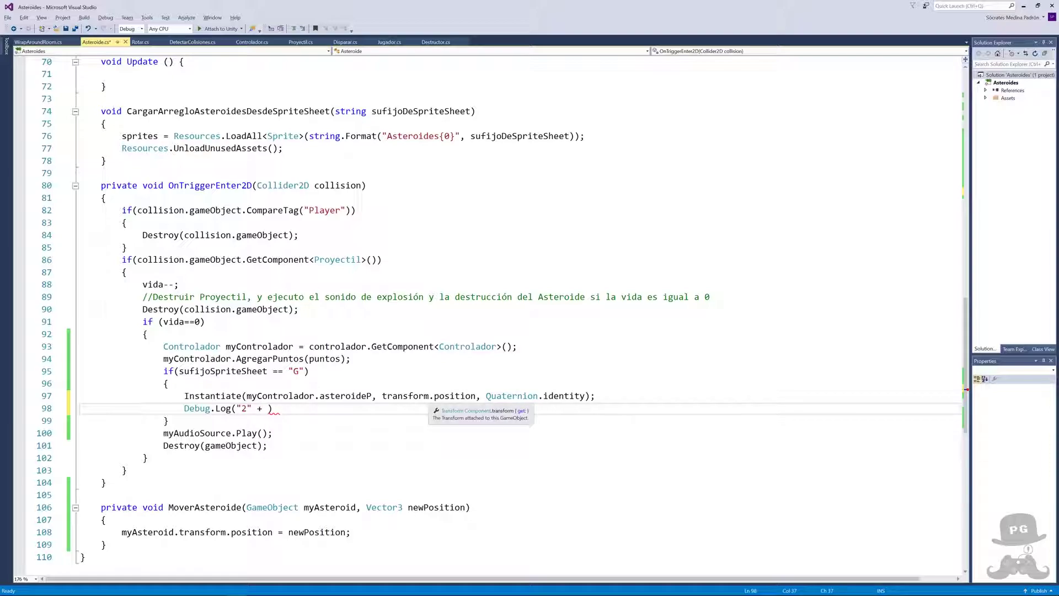
pyautogui.write('trans')
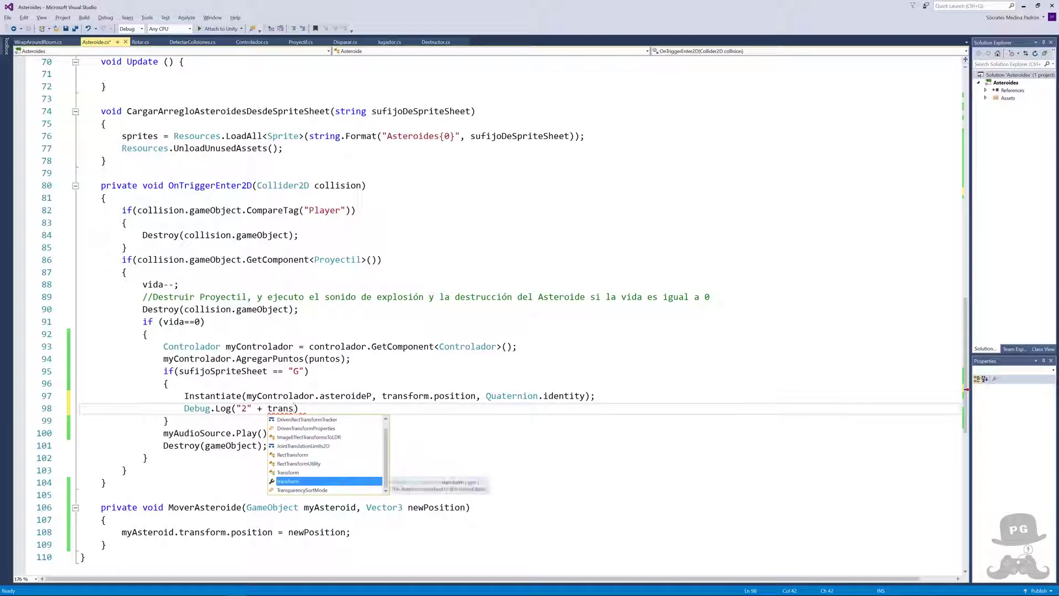
pyautogui.press('Tab')
pyautogui.write('.po')
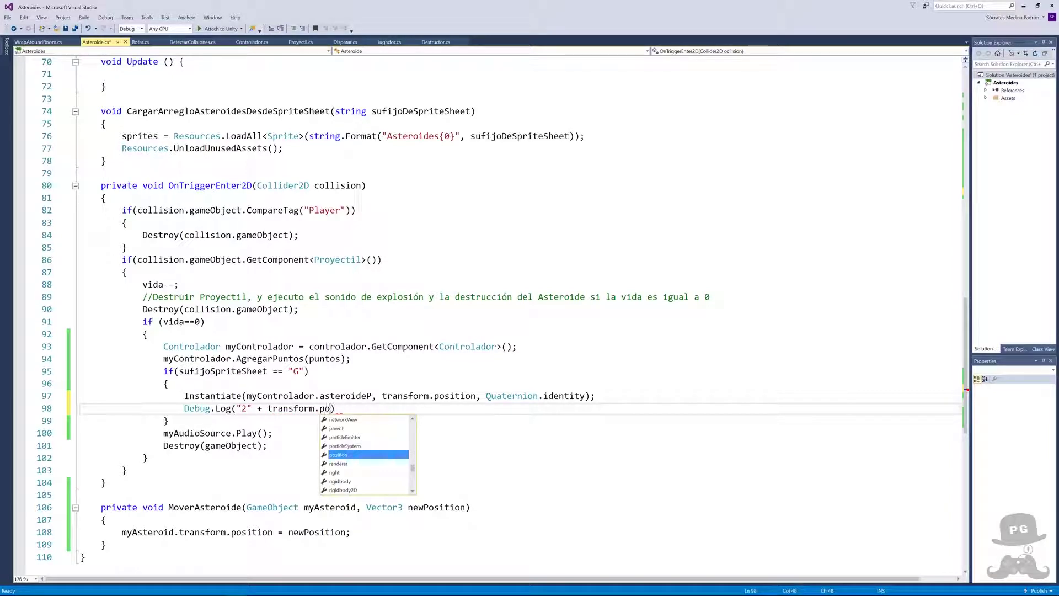
pyautogui.press('Tab')
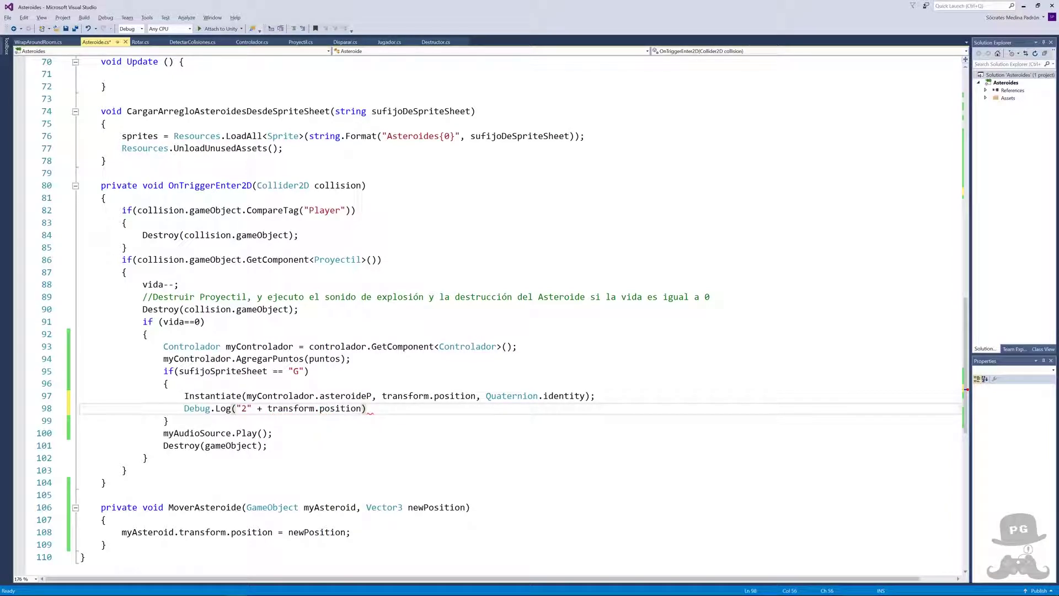
pyautogui.write(';')
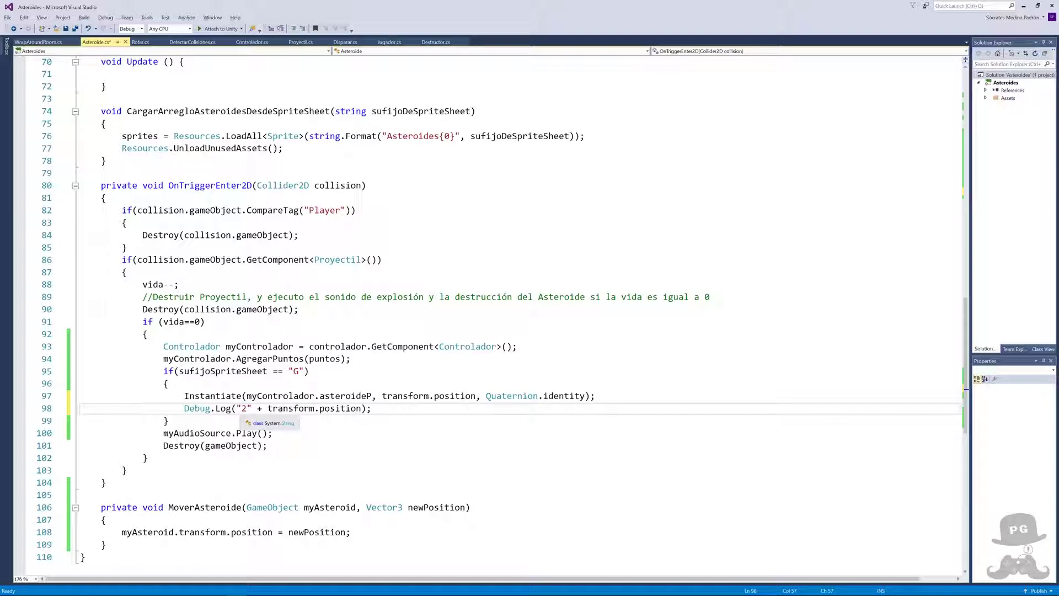
pyautogui.hotkey('ctrl', 's')
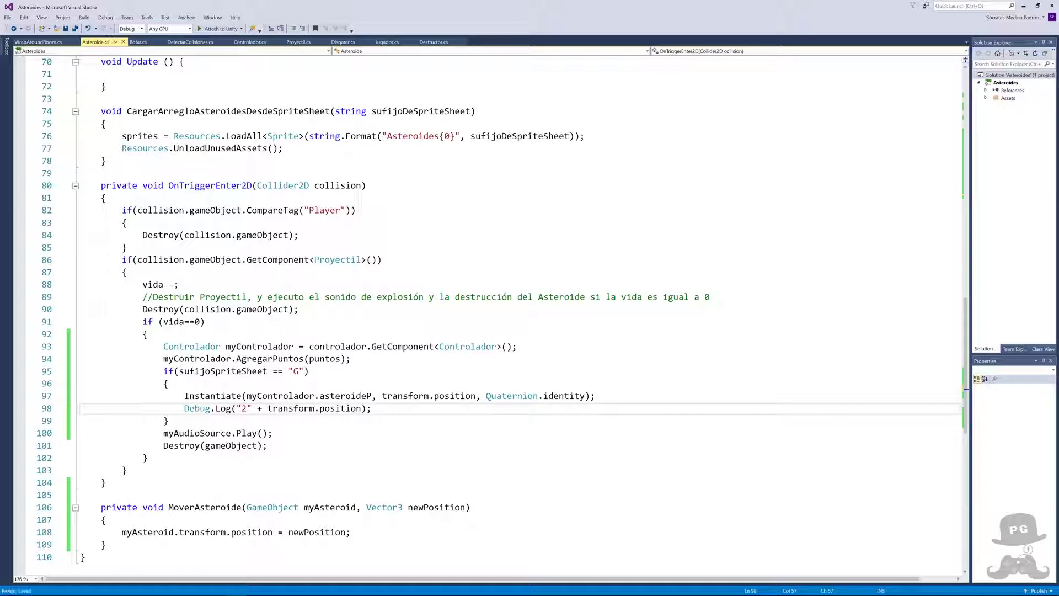
pyautogui.hotkey('alt', 'Tab')
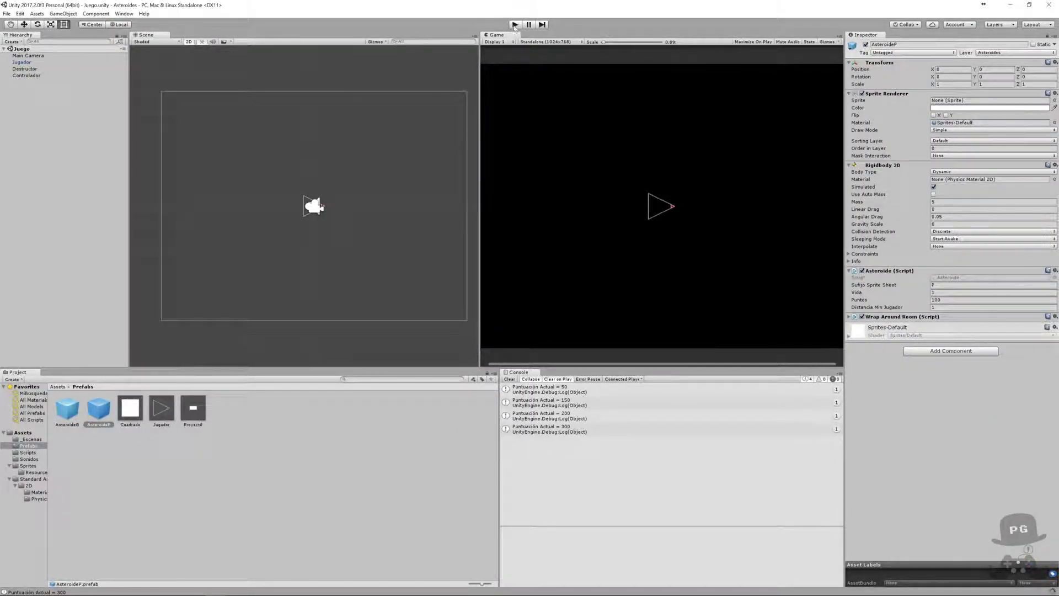
# - Start play mode and steer and thrust the ship with the arrow keys
pyautogui.click(514, 24)
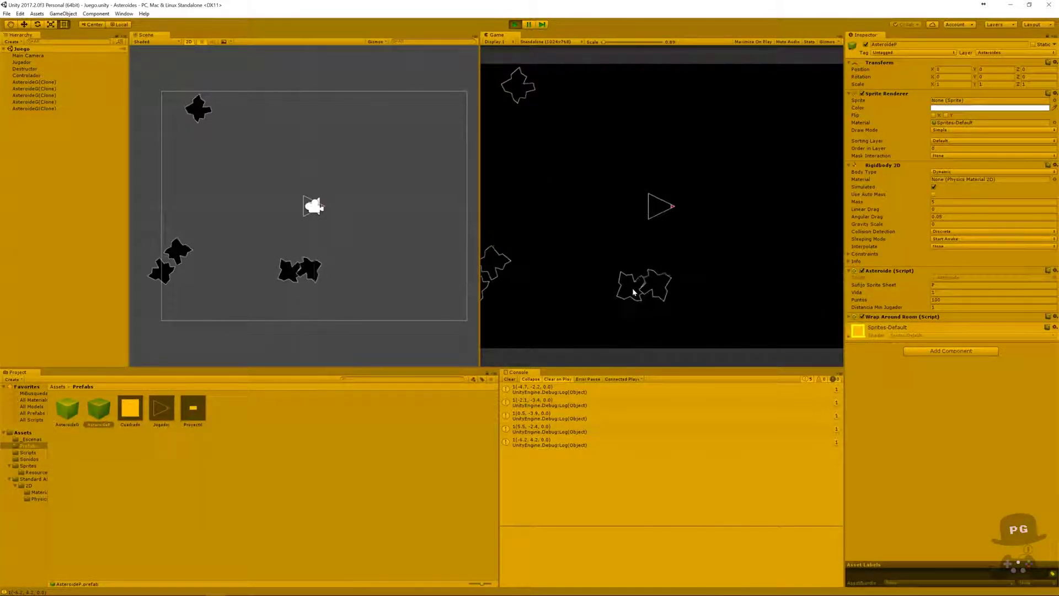
pyautogui.press('Left')
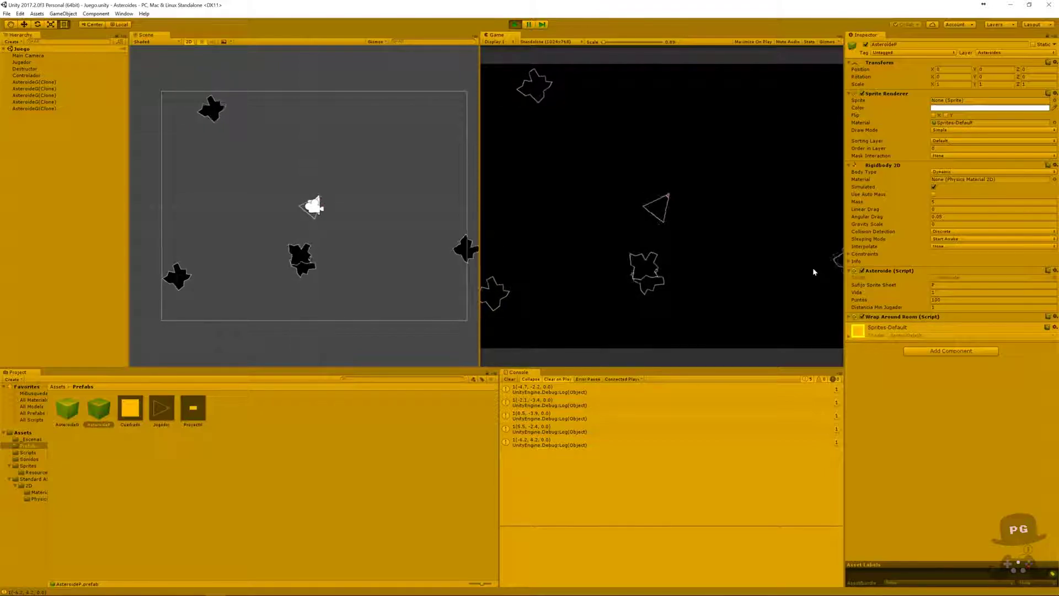
pyautogui.press('Right')
pyautogui.press('Up')
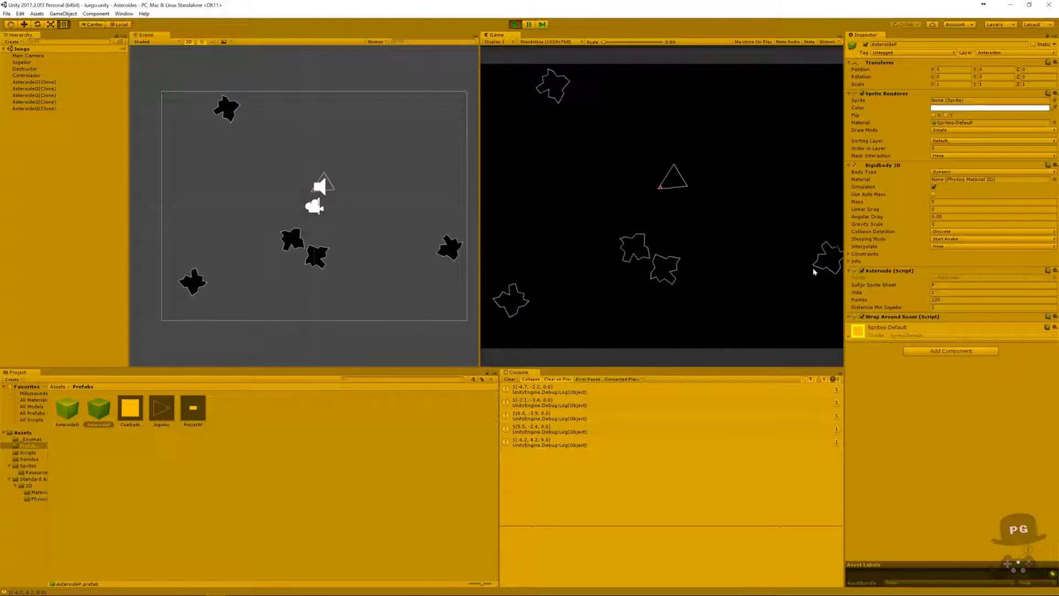
pyautogui.press('Left')
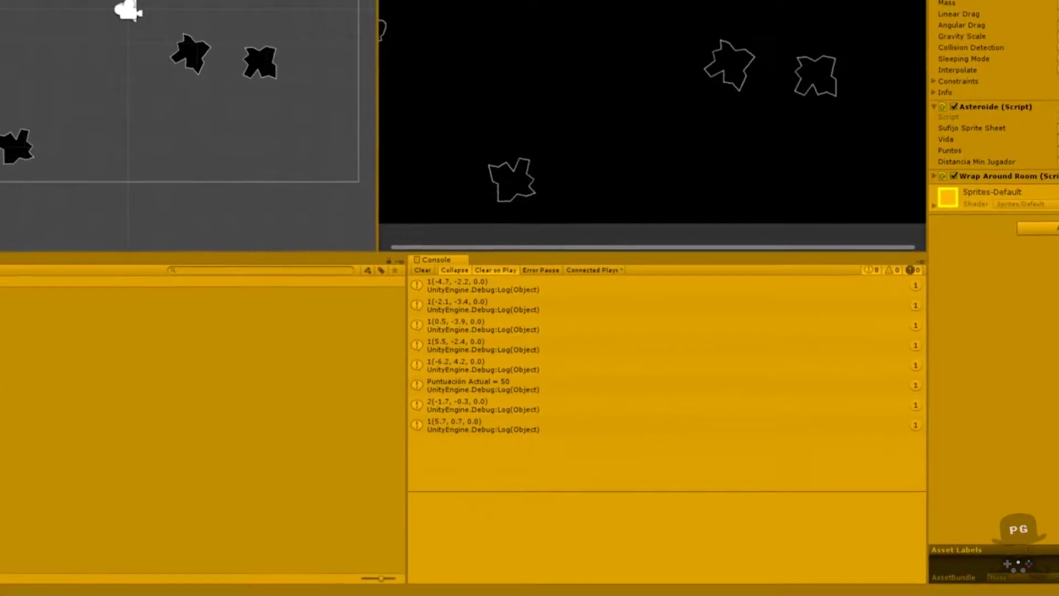
# - Inspect the console entries 2(-1.7, -0.3, 0.0) and 1(5.7, 0.7, 0.0)
pyautogui.click(400, 383)
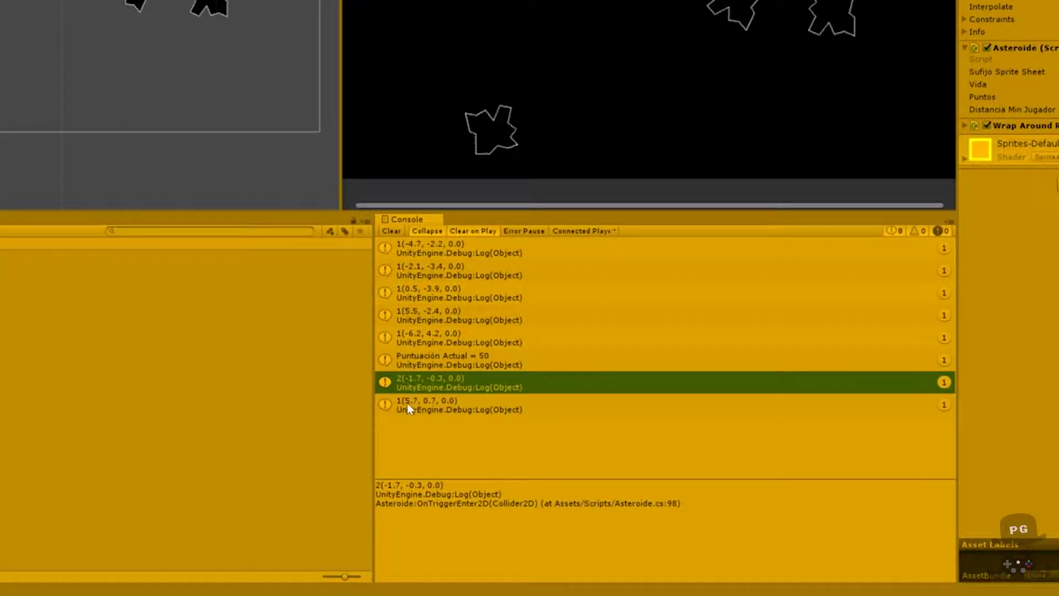
pyautogui.click(398, 400)
pyautogui.click(405, 382)
pyautogui.hotkey('alt', 'Tab')
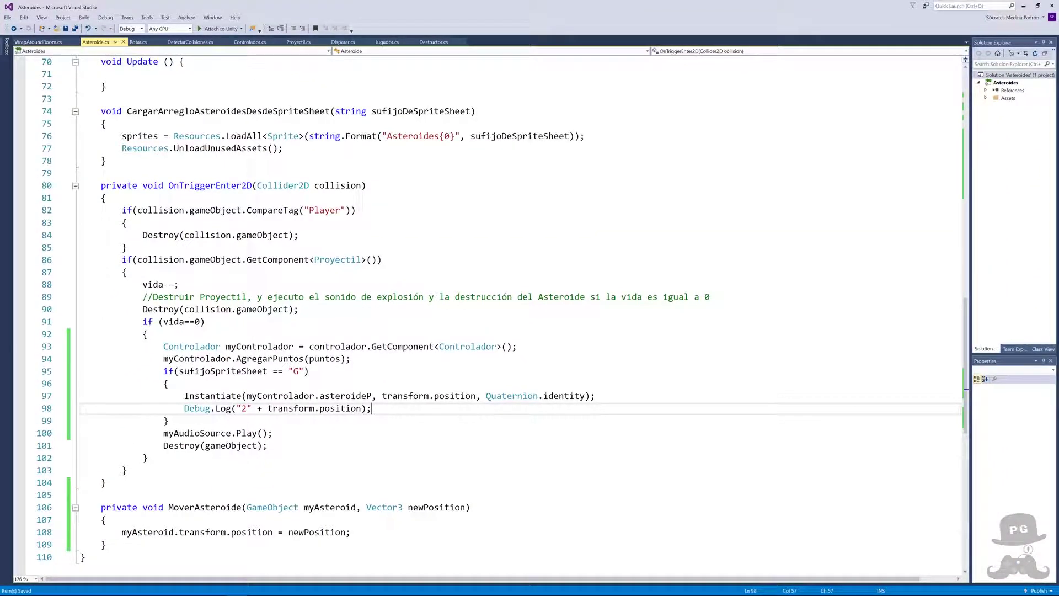
pyautogui.moveTo(185, 409); pyautogui.dragTo(475, 396)
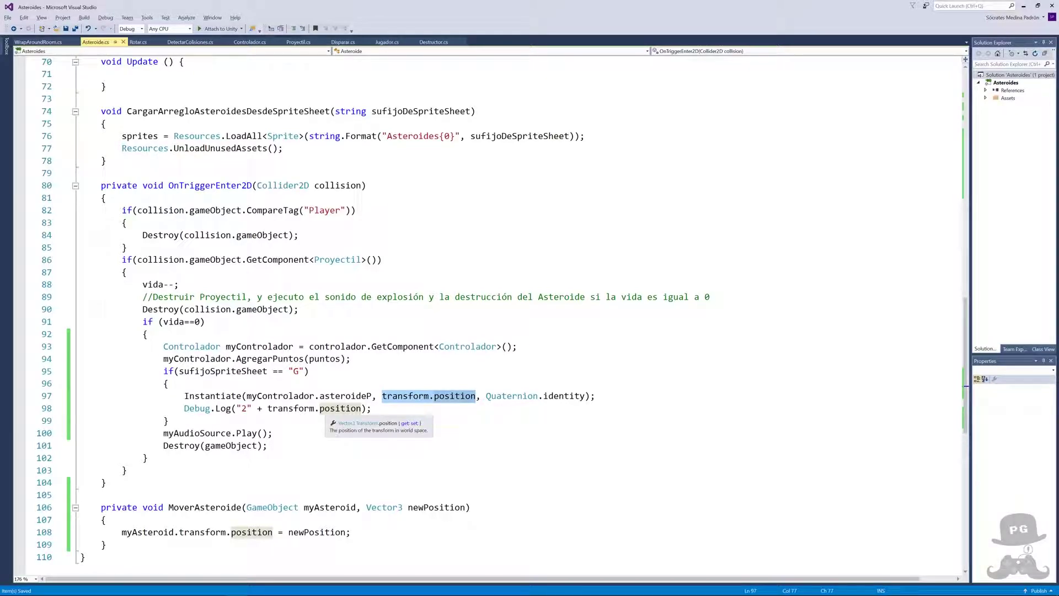
pyautogui.scroll(4, 341, 408)
pyautogui.scroll(4, 342, 408)
pyautogui.scroll(7, 342, 408)
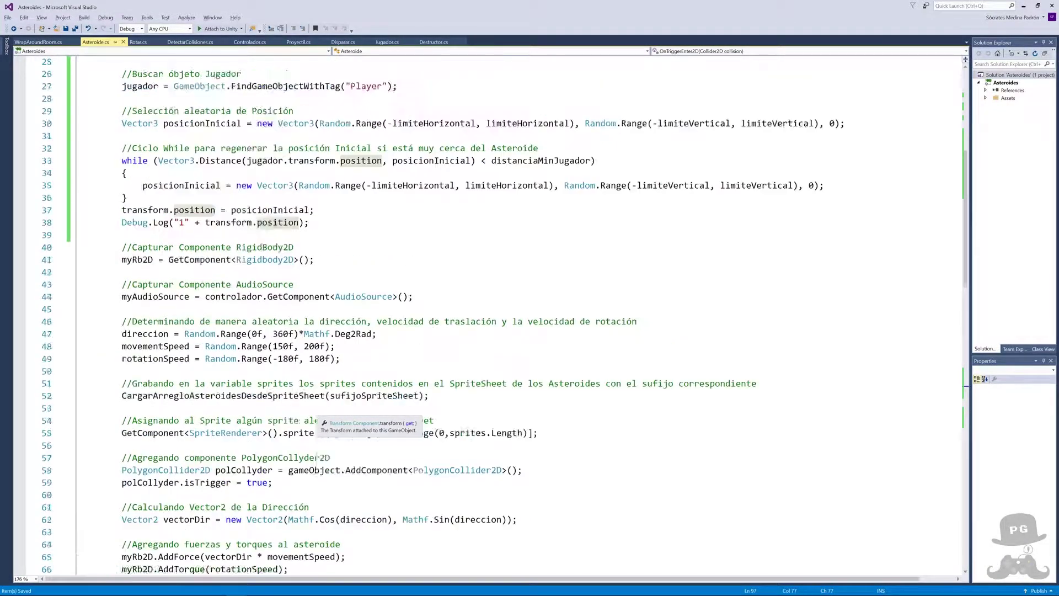
pyautogui.scroll(2, 342, 408)
pyautogui.moveTo(122, 297); pyautogui.dragTo(309, 297)
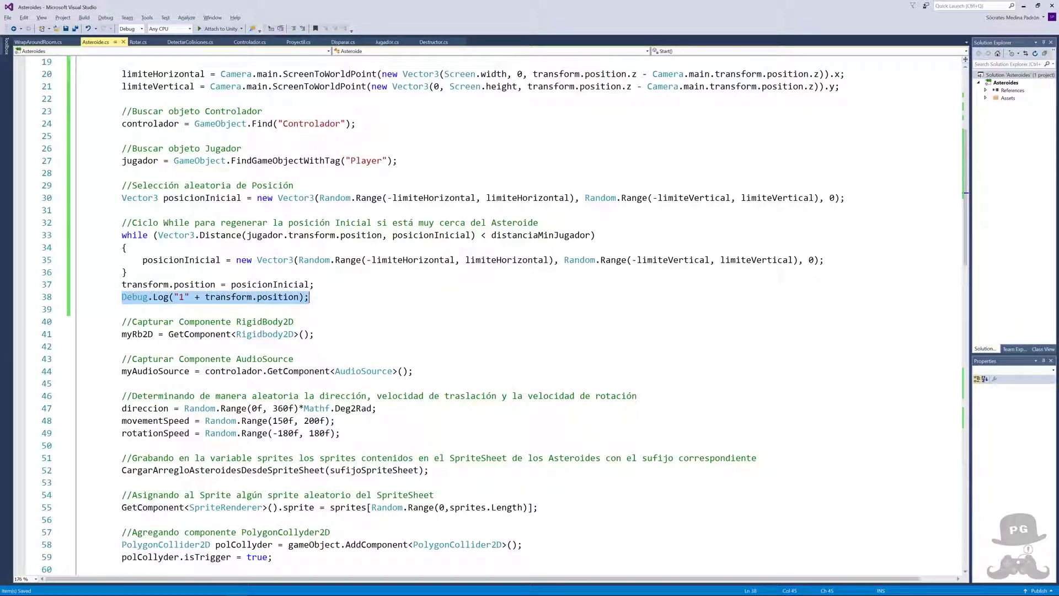
pyautogui.click(142, 260)
pyautogui.moveTo(142, 260); pyautogui.dragTo(294, 260)
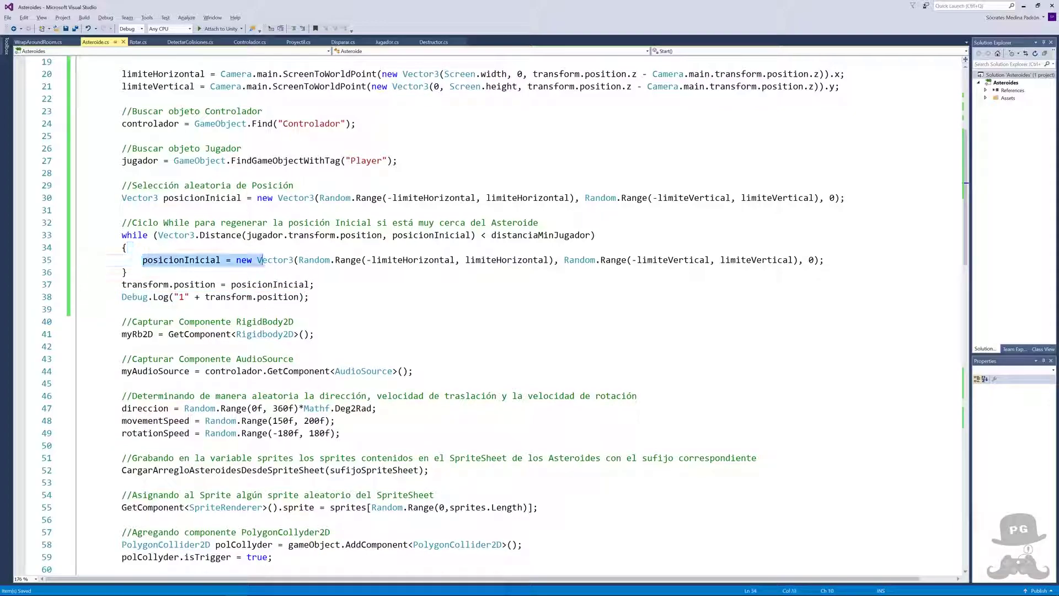
pyautogui.click(314, 284)
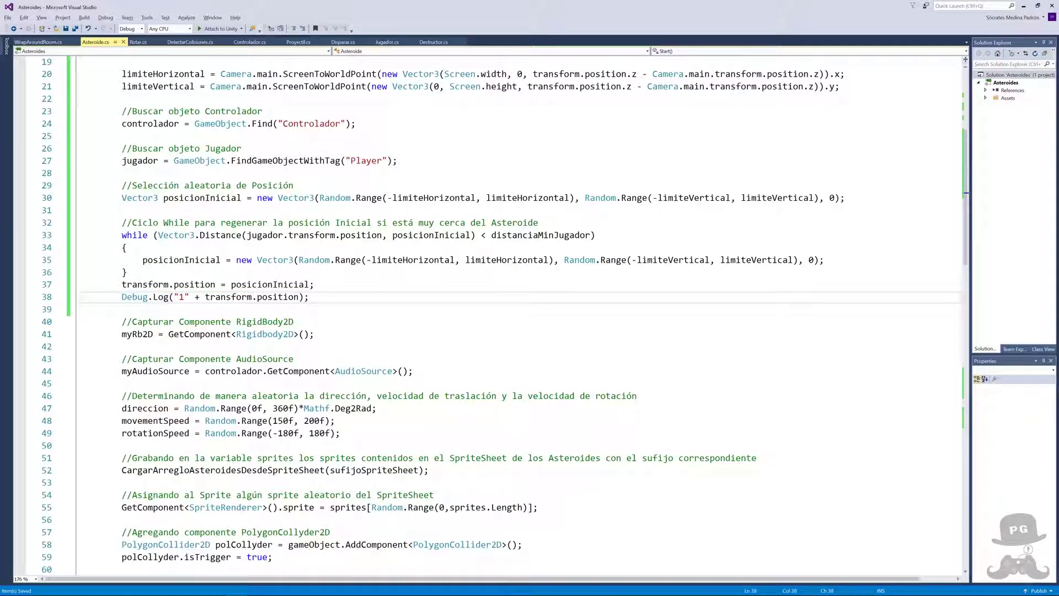
pyautogui.moveTo(309, 297); pyautogui.dragTo(117, 296)
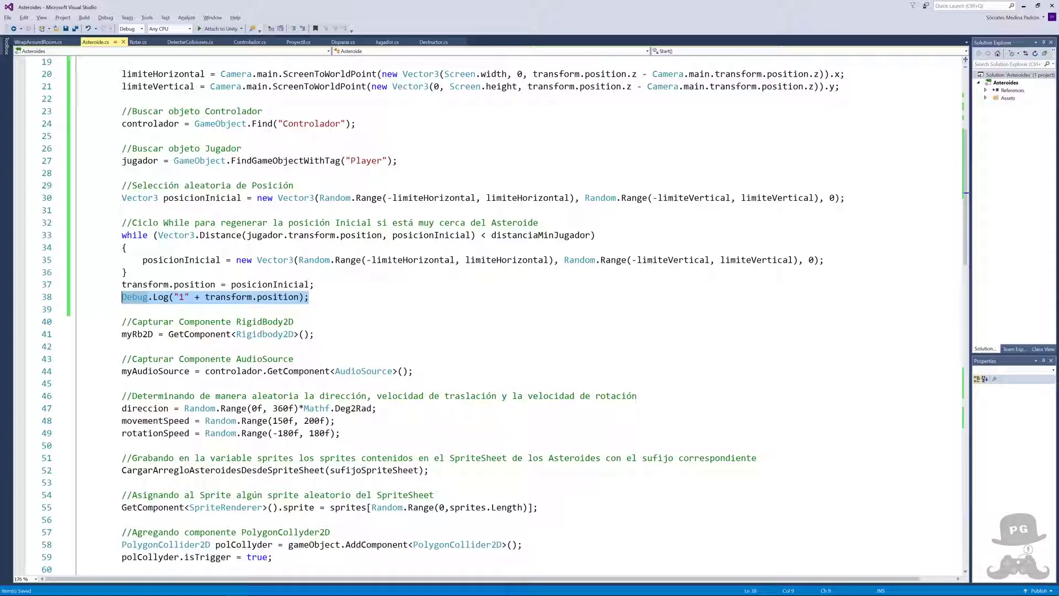
pyautogui.scroll(-10, 497, 314)
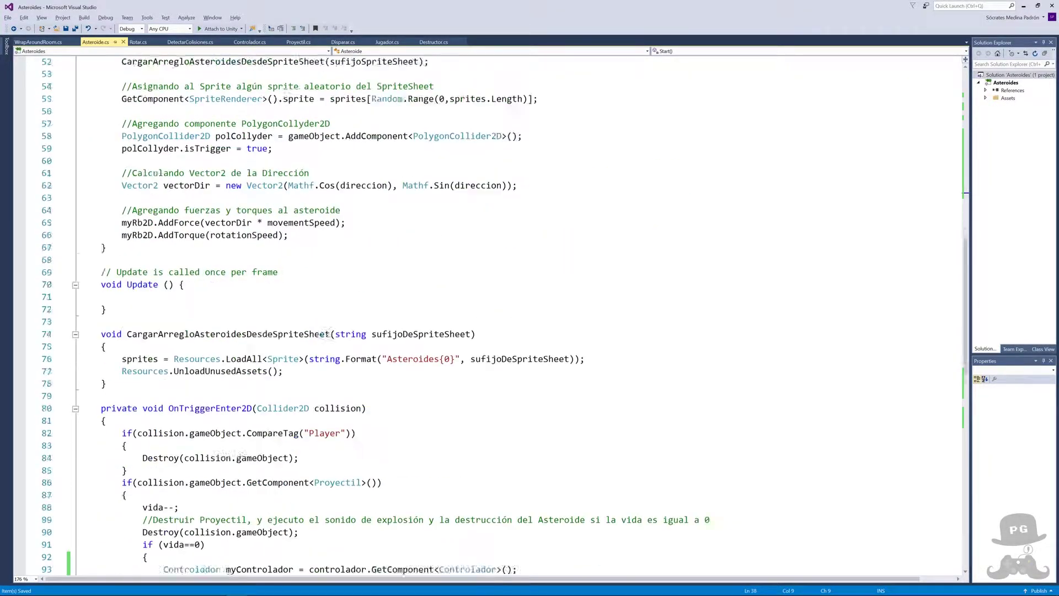
pyautogui.scroll(-9, 496, 315)
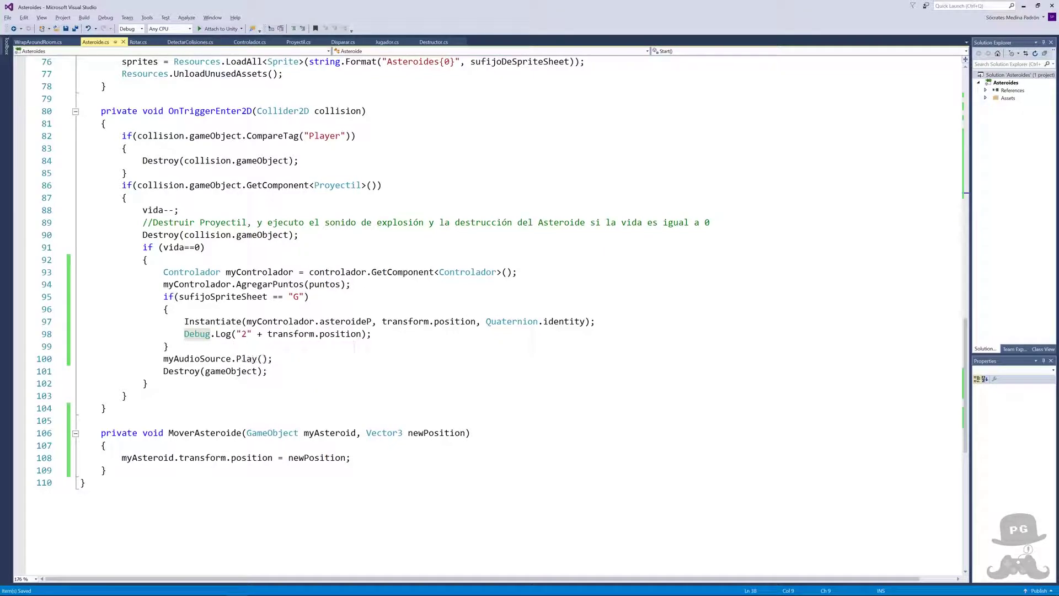
pyautogui.moveTo(371, 334); pyautogui.dragTo(81, 334)
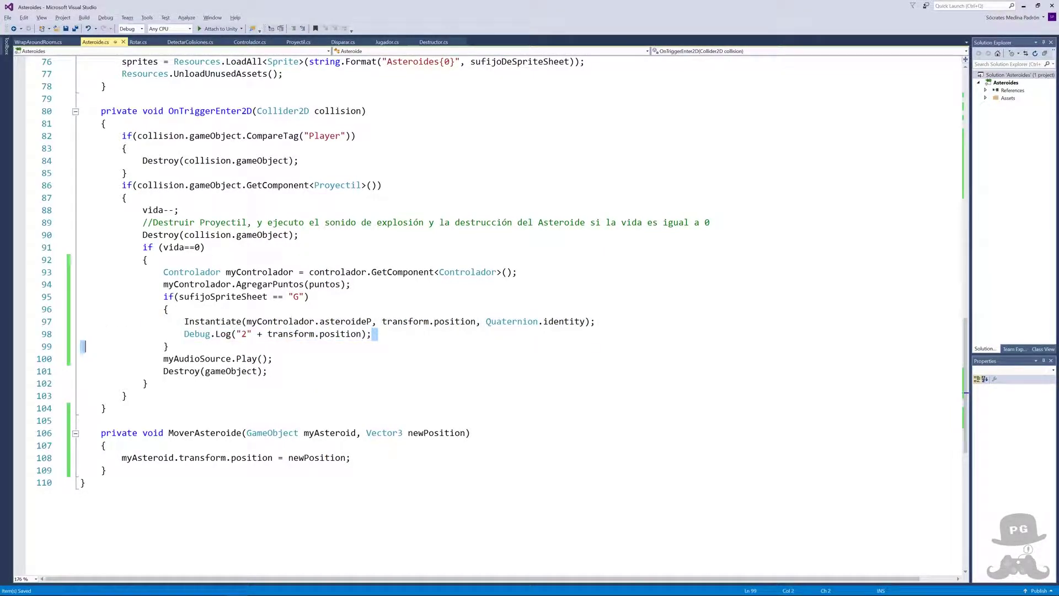
pyautogui.press('End')
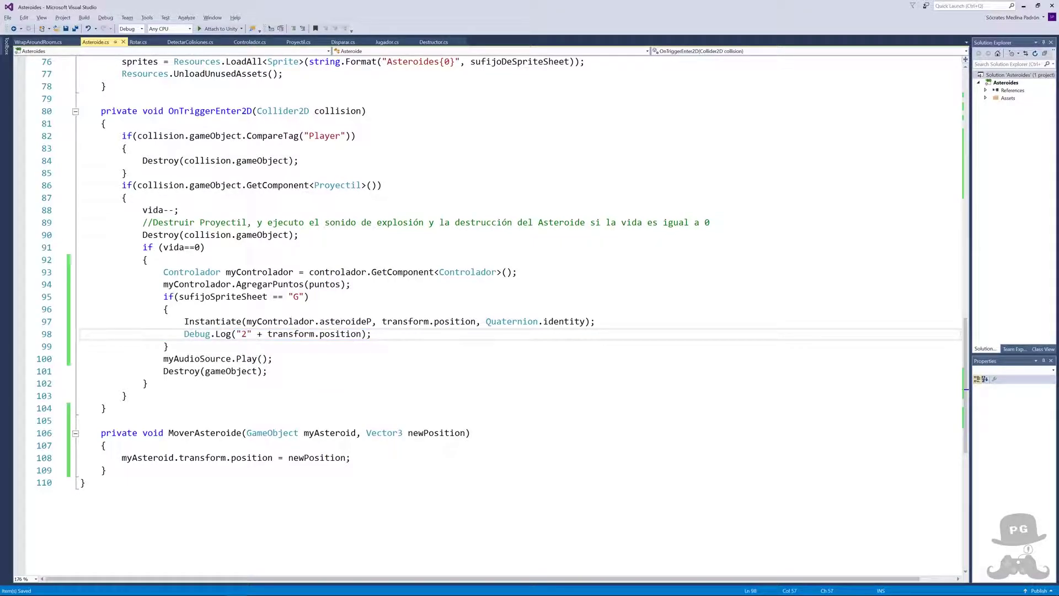
pyautogui.scroll(4, 496, 315)
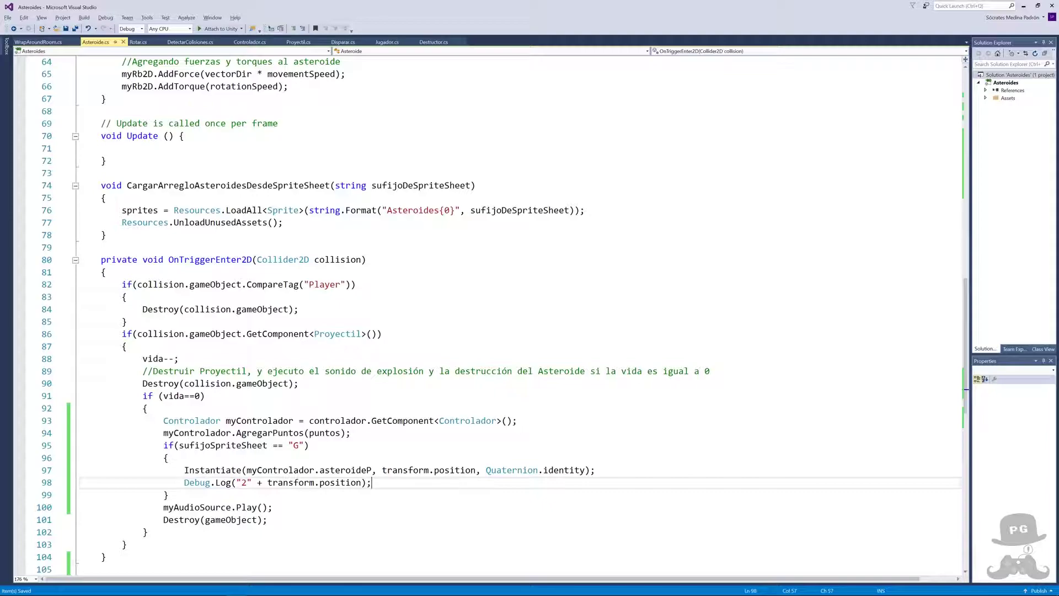
pyautogui.scroll(10, 496, 314)
pyautogui.scroll(10, 496, 314)
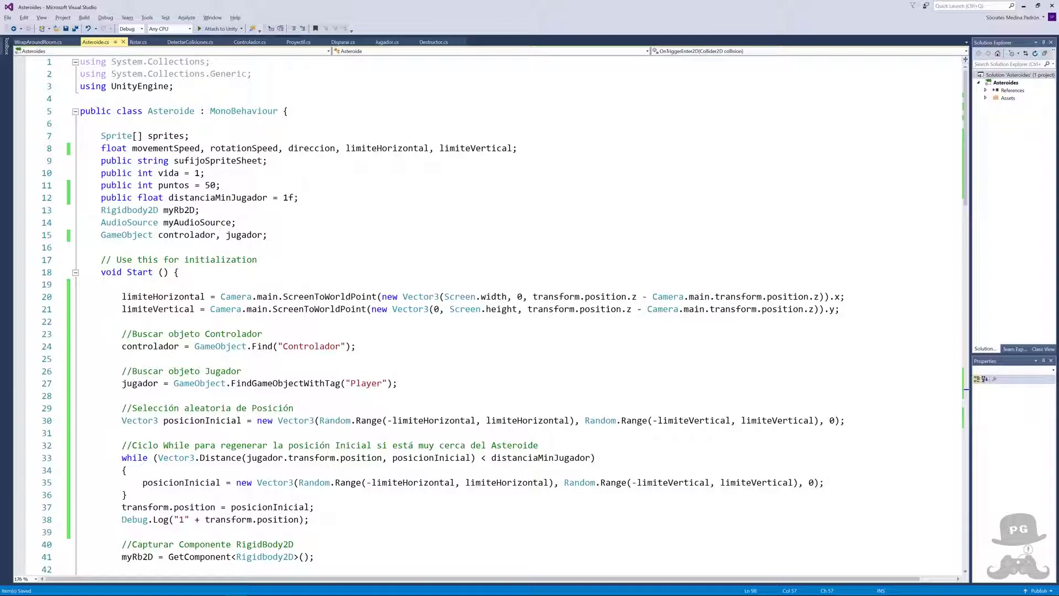
# - Insert a private void Awake() method below the field declarations, followed by a blank line
pyautogui.click(101, 247)
pyautogui.press('Return')
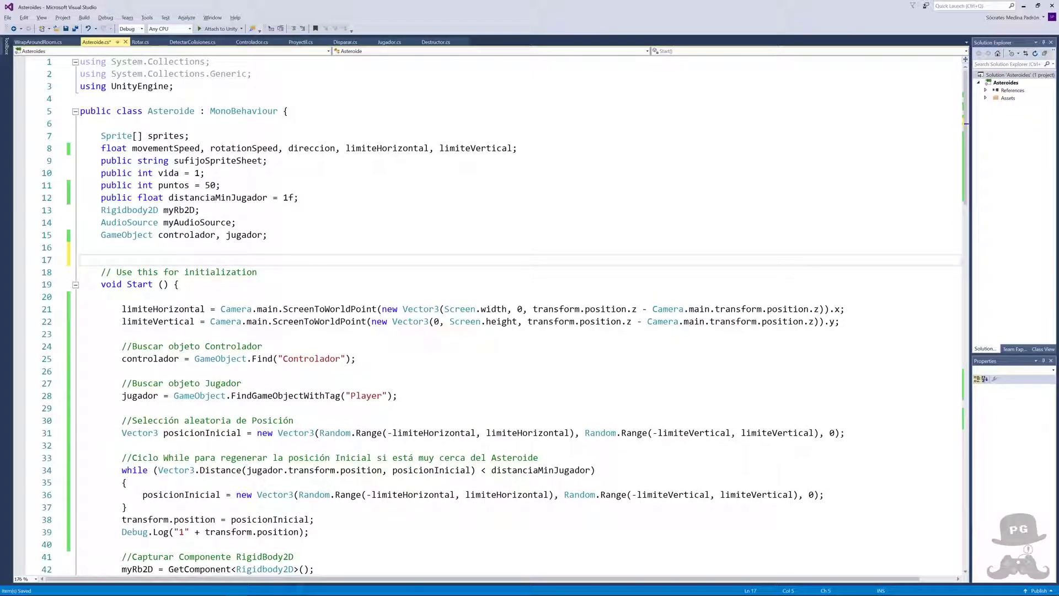
pyautogui.write('Aw')
pyautogui.press('Tab')
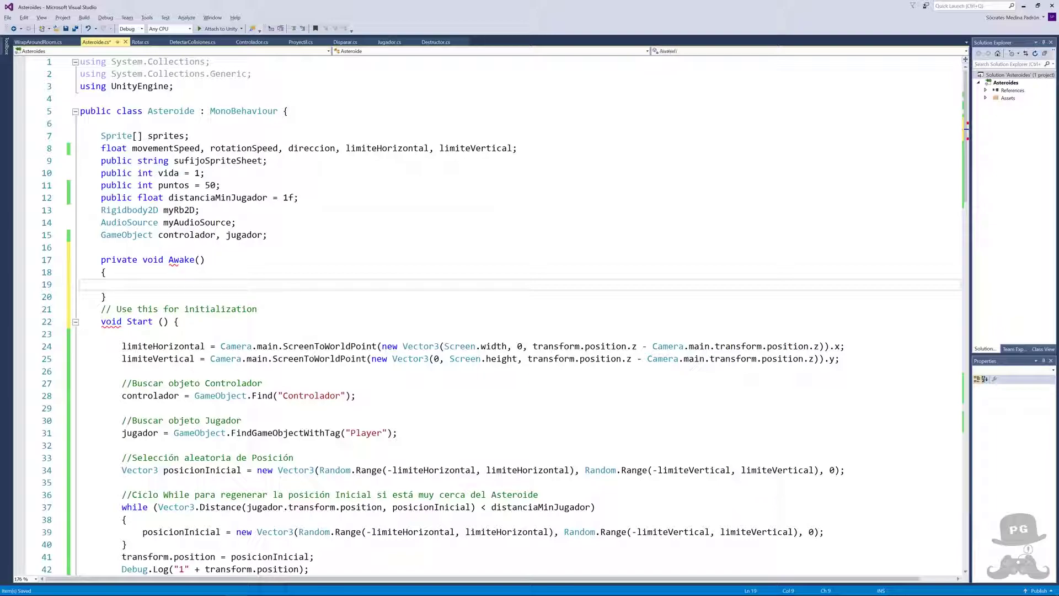
pyautogui.press('Down')
pyautogui.press('Return')
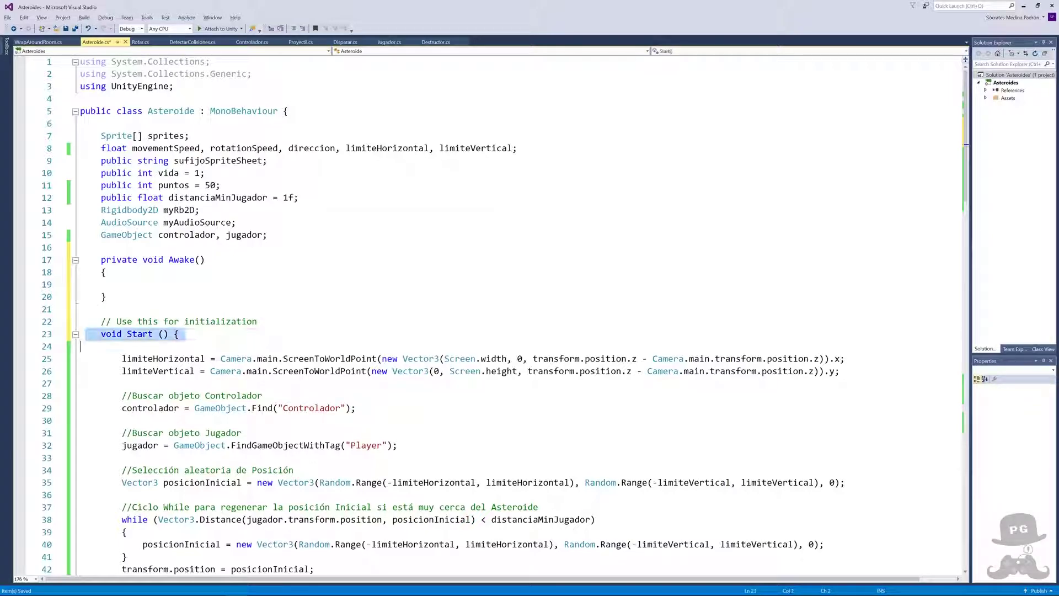
# - Compare the Awake and Start declarations and place the caret inside Awake's empty body
pyautogui.click(137, 333)
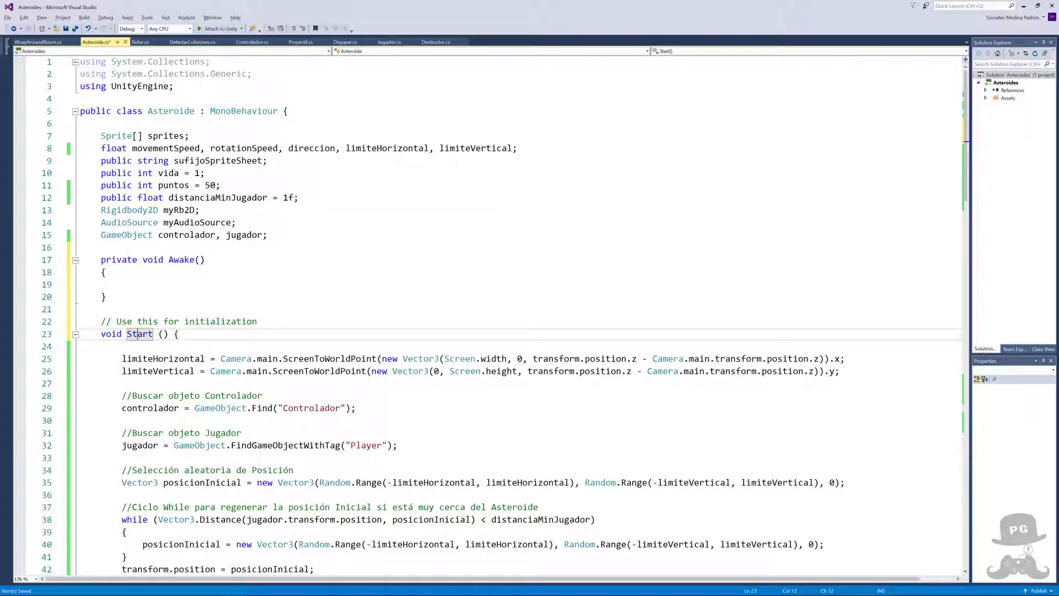
pyautogui.click(112, 259)
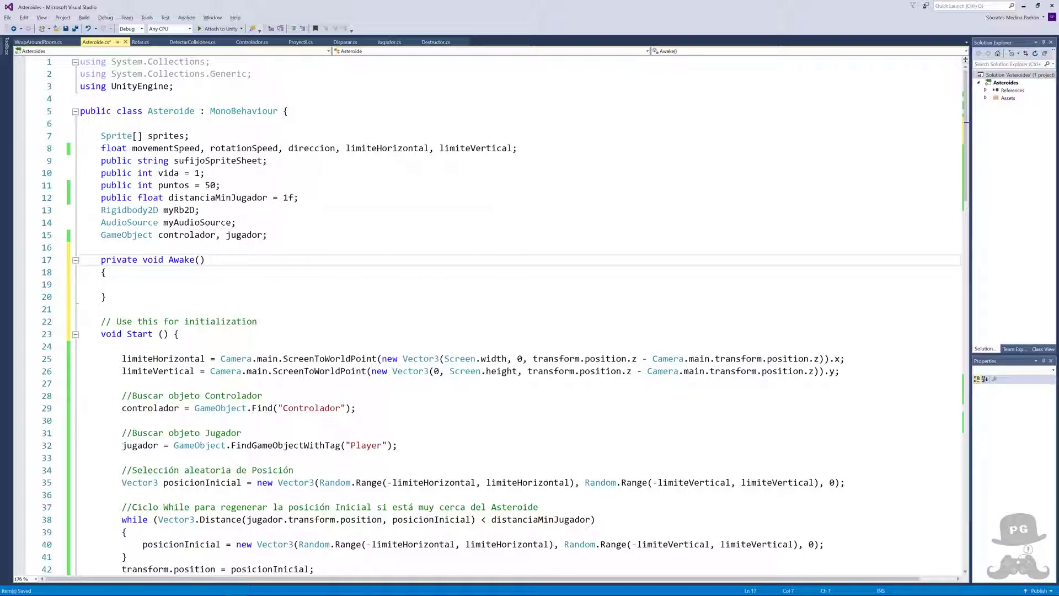
pyautogui.doubleClick(181, 260)
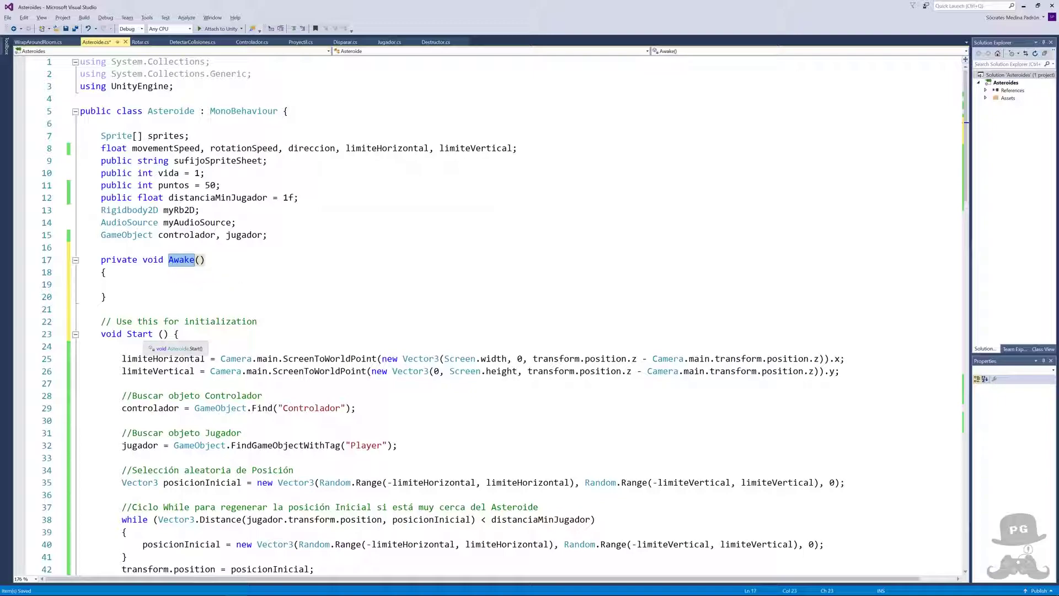
pyautogui.doubleClick(139, 334)
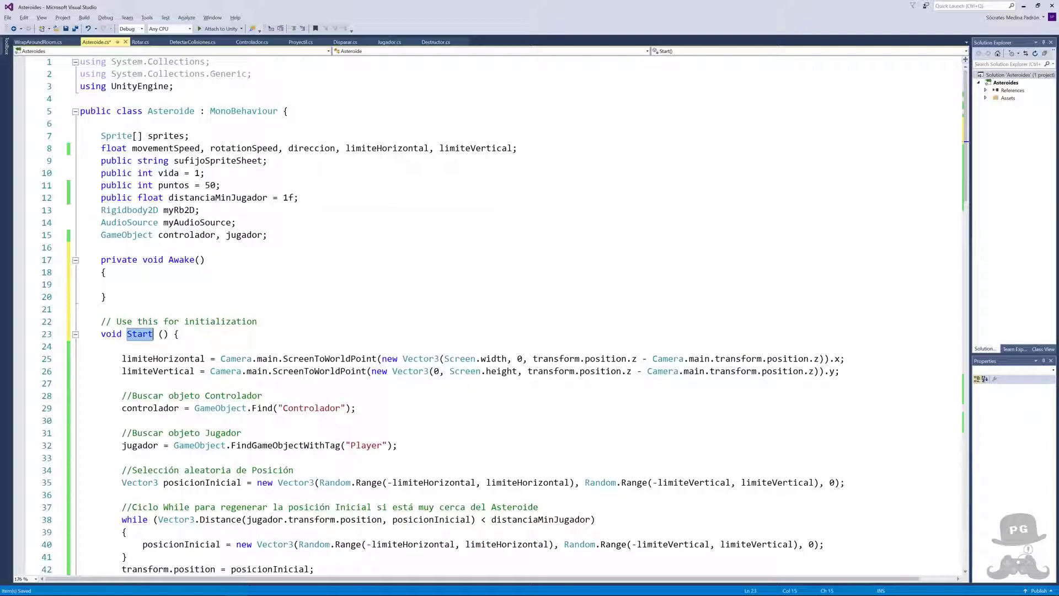
pyautogui.click(83, 284)
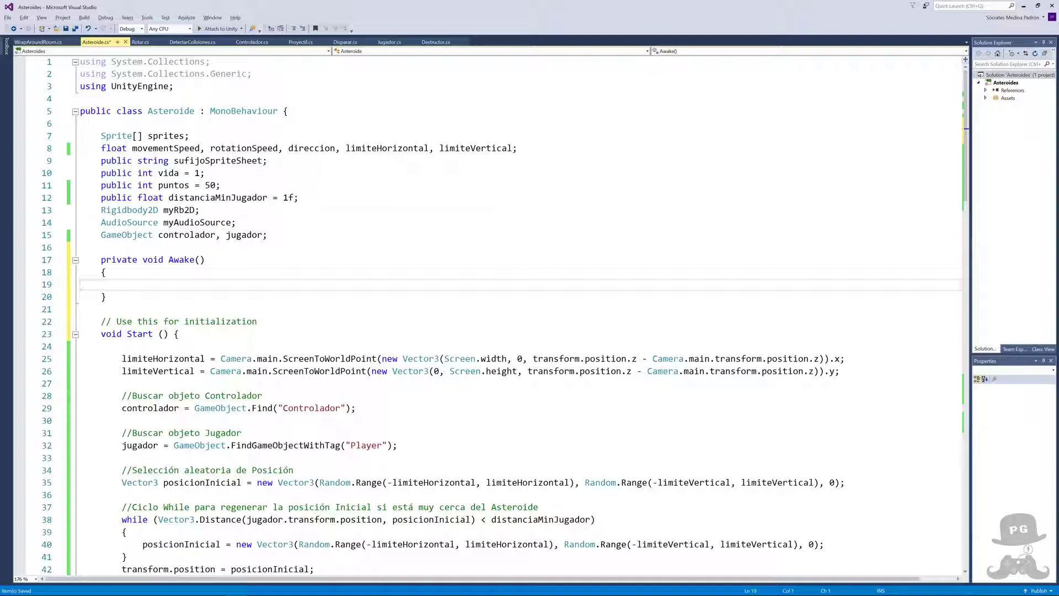
pyautogui.scroll(-5, 485, 314)
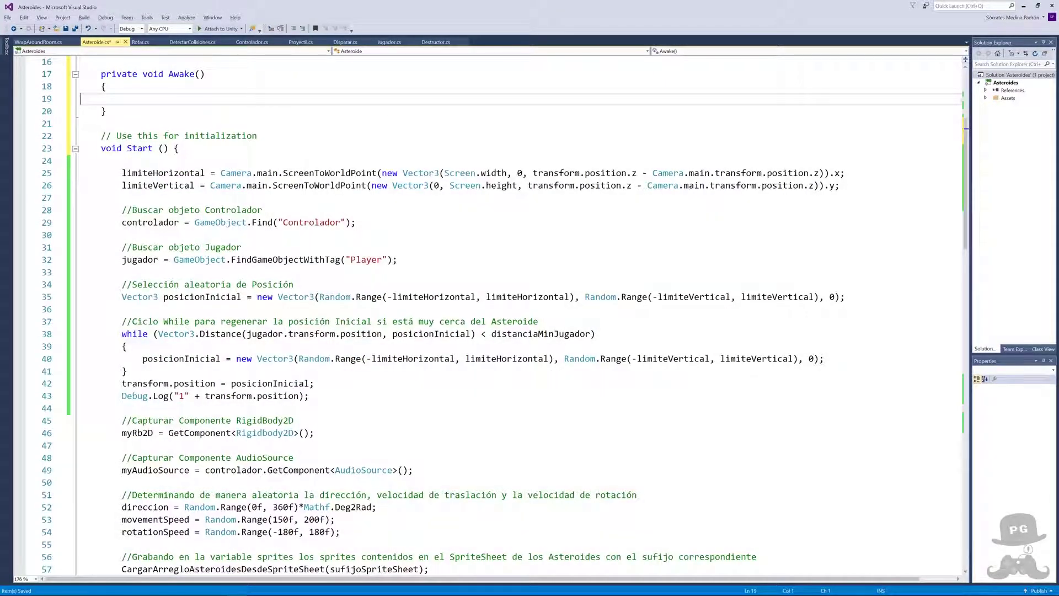
# - Move the two screen-limit lines from Start into Awake
pyautogui.moveTo(81, 171); pyautogui.dragTo(78, 194)
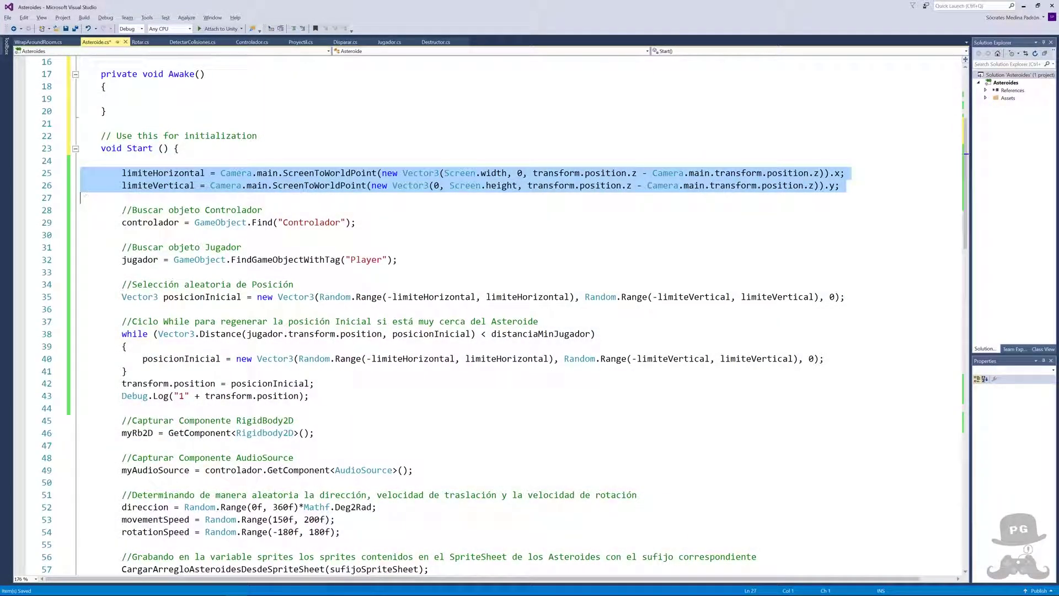
pyautogui.hotkey('ctrl', 'x')
pyautogui.press('Delete')
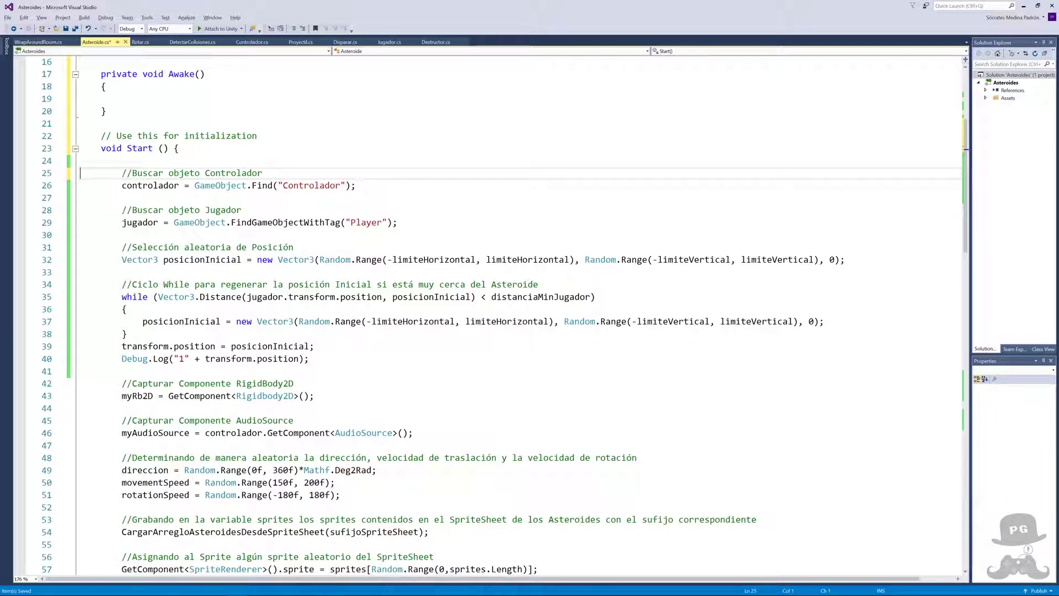
pyautogui.click(74, 101)
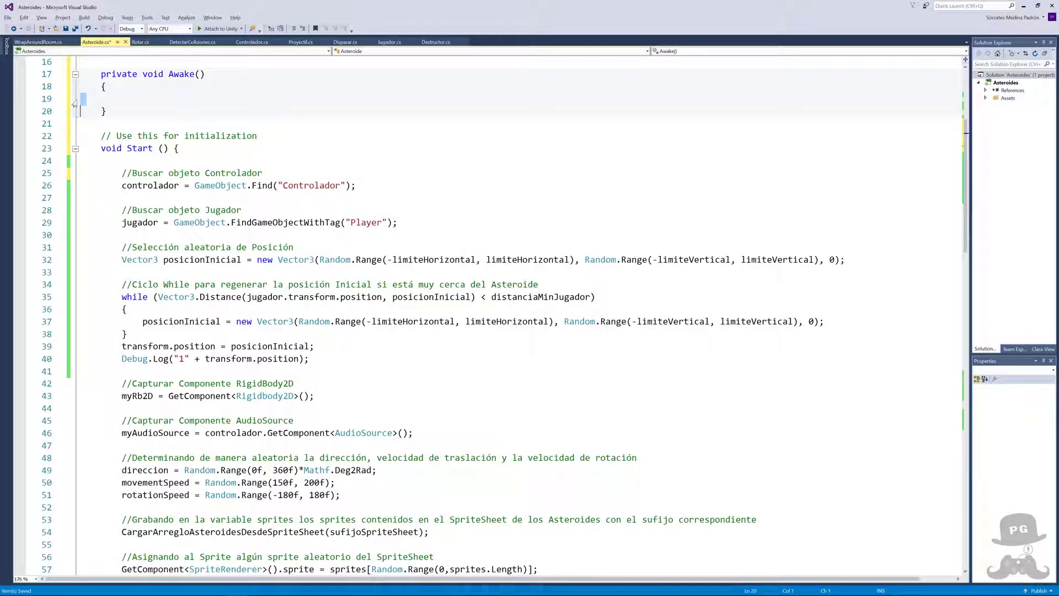
pyautogui.hotkey('ctrl', 'v')
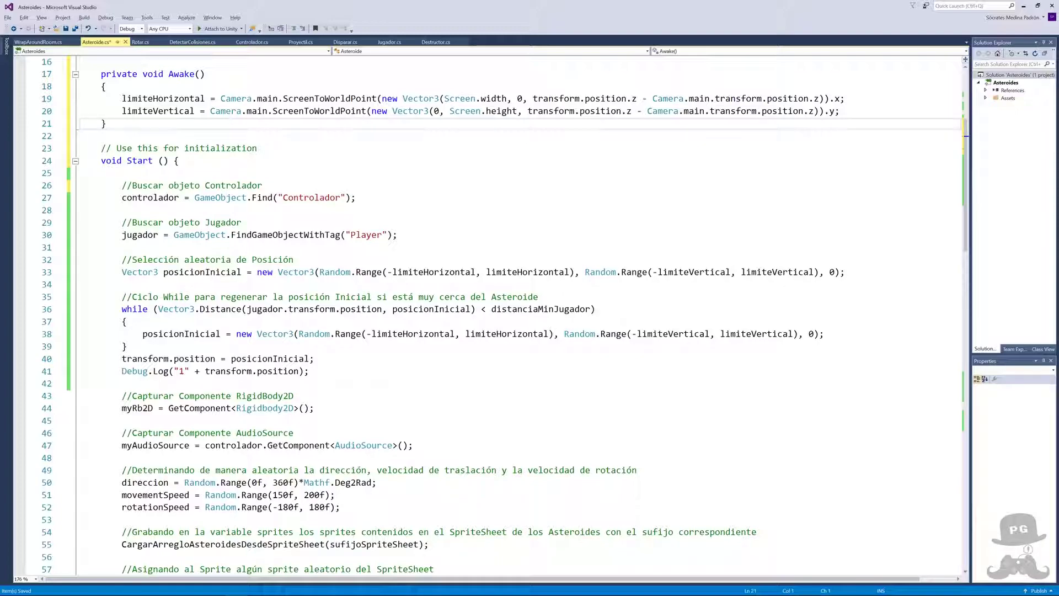
# - Move the random-position code and its while loop from Start into Awake
pyautogui.scroll(-2, 504, 311)
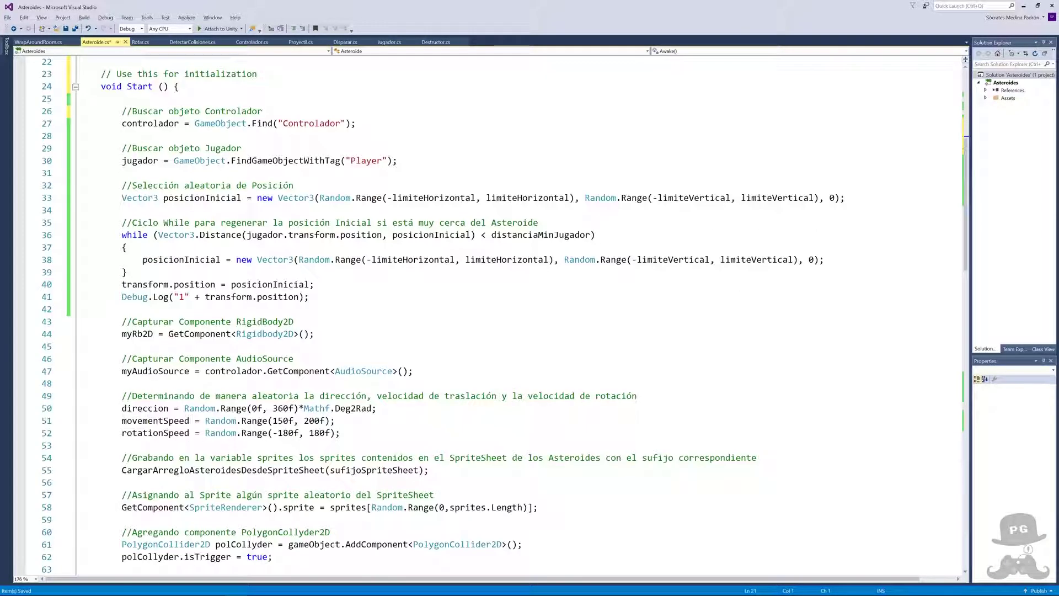
pyautogui.moveTo(80, 185); pyautogui.dragTo(78, 297)
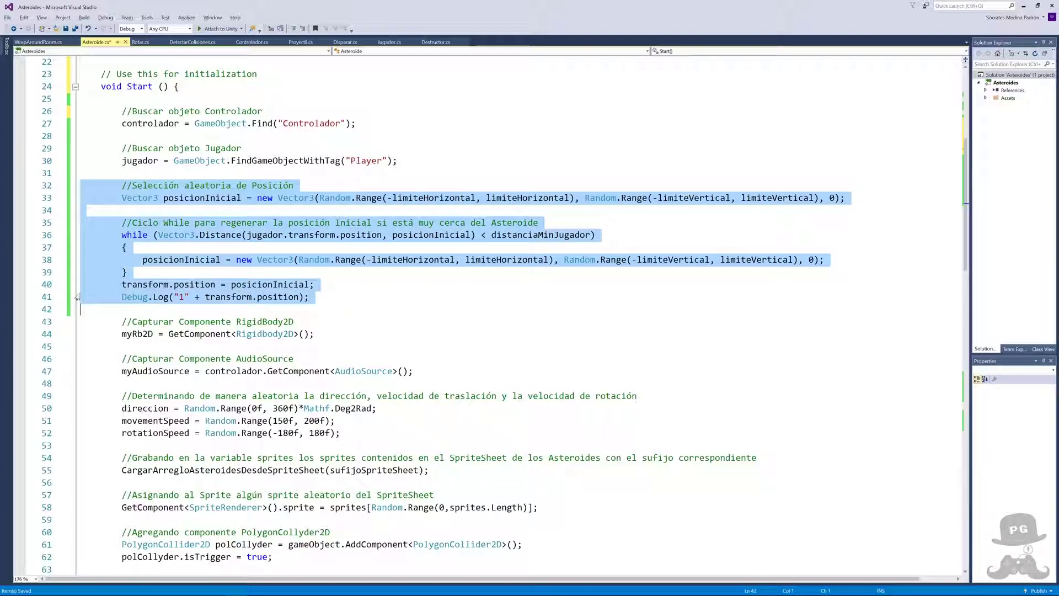
pyautogui.press('Delete')
pyautogui.scroll(6, 505, 325)
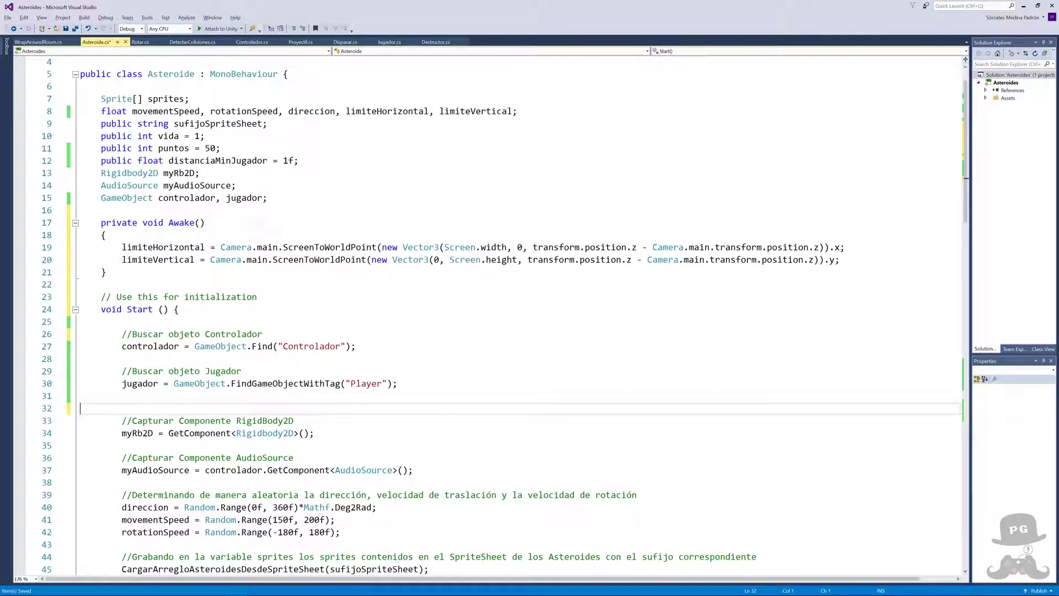
pyautogui.click(80, 272)
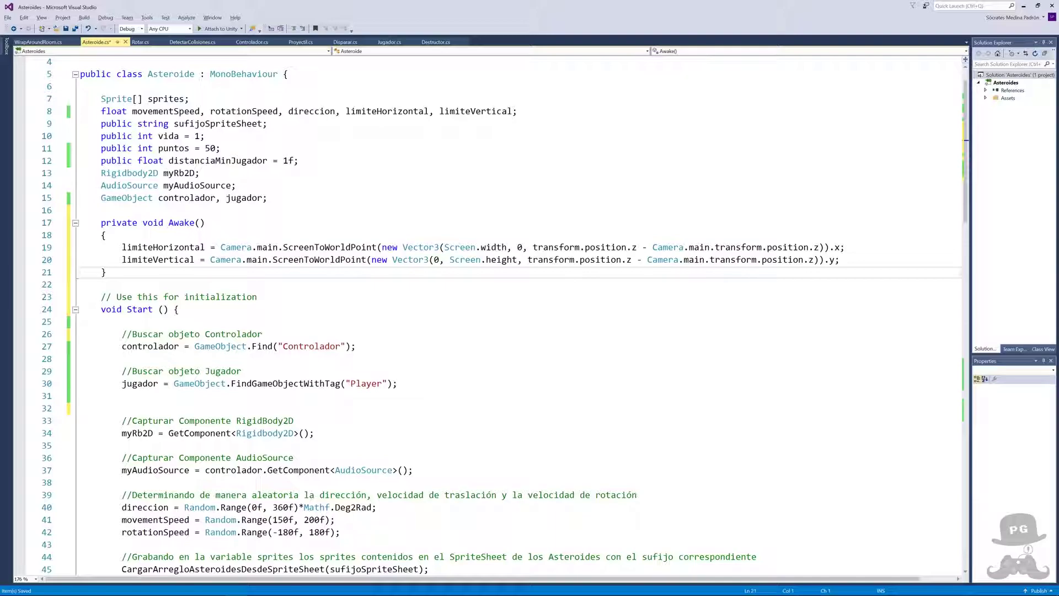
pyautogui.hotkey('ctrl', 'v')
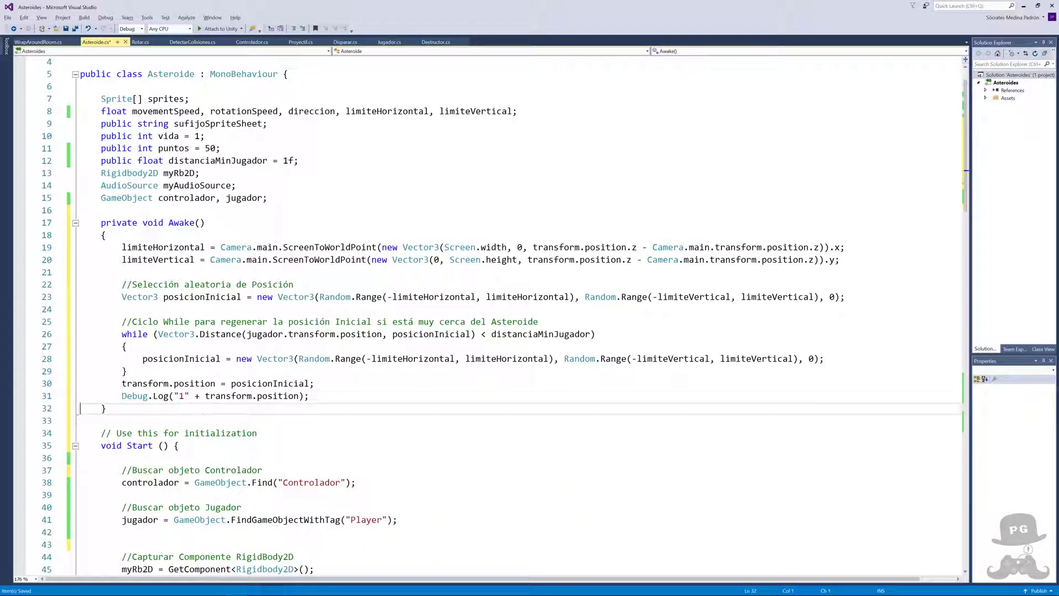
# - Move the jugador player-lookup lines from Start into Awake after the limits
pyautogui.doubleClick(264, 335)
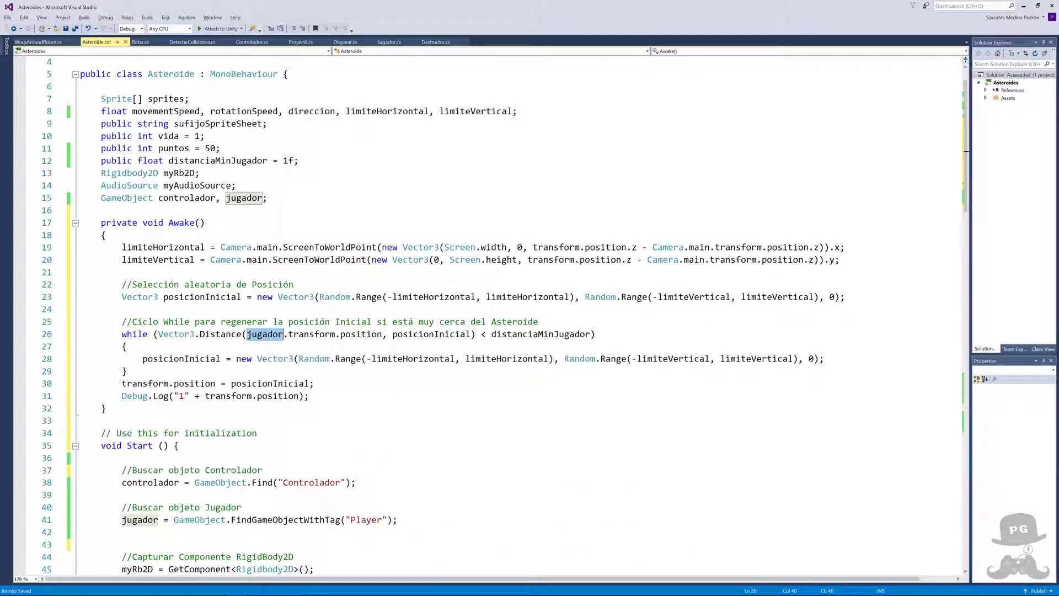
pyautogui.scroll(-5, 263, 335)
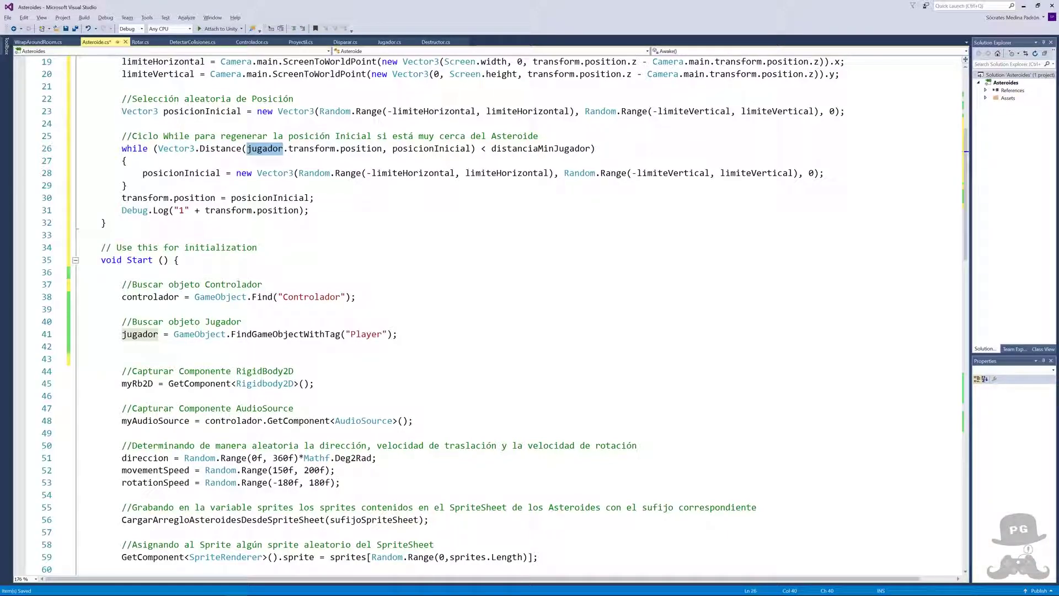
pyautogui.moveTo(79, 321); pyautogui.dragTo(77, 344)
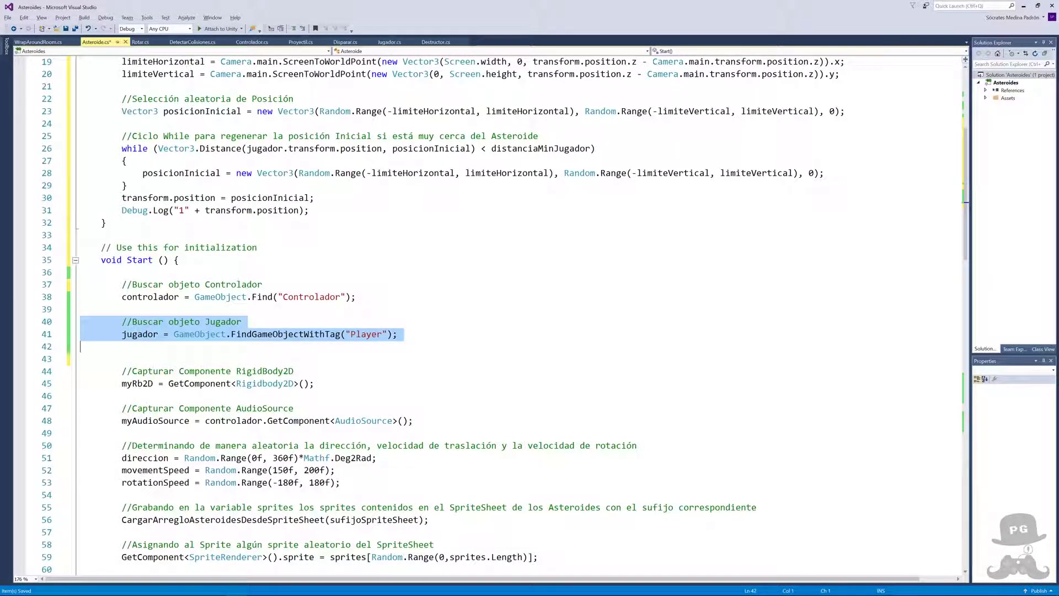
pyautogui.press('Delete')
pyautogui.press('Delete')
pyautogui.press('Delete')
pyautogui.scroll(1, 504, 309)
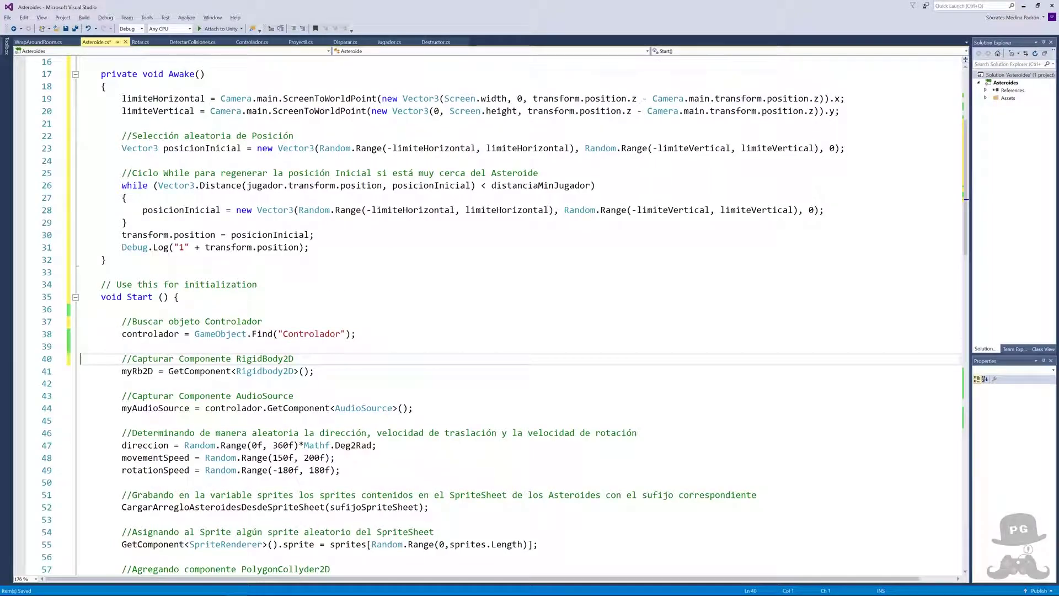
pyautogui.scroll(5, 504, 309)
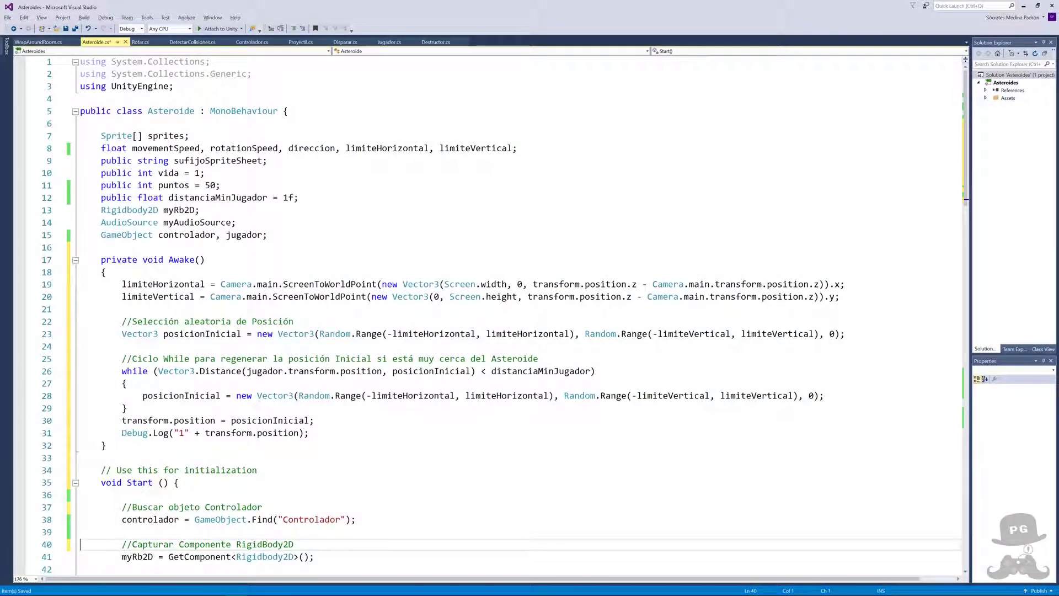
pyautogui.click(80, 308)
pyautogui.press('Return')
pyautogui.hotkey('ctrl', 'v')
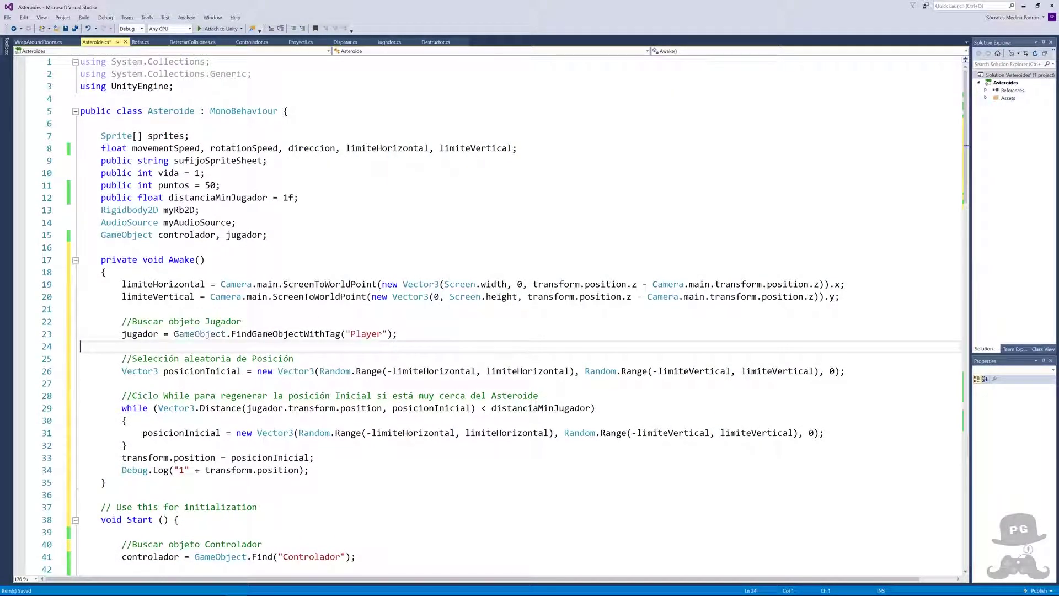
# - Delete the Debug.Log "1" and Debug.Log "2" lines
pyautogui.click(73, 475)
pyautogui.press('Delete')
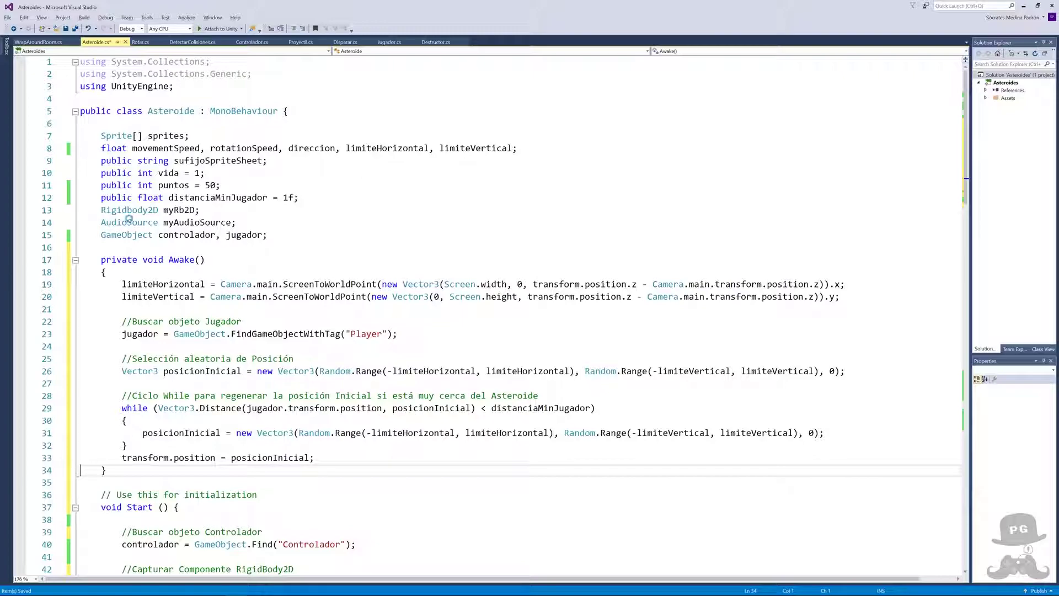
pyautogui.moveTo(77, 284)
pyautogui.mouseDown()
pyautogui.moveTo(97, 430)
pyautogui.moveTo(118, 458)
pyautogui.mouseUp()
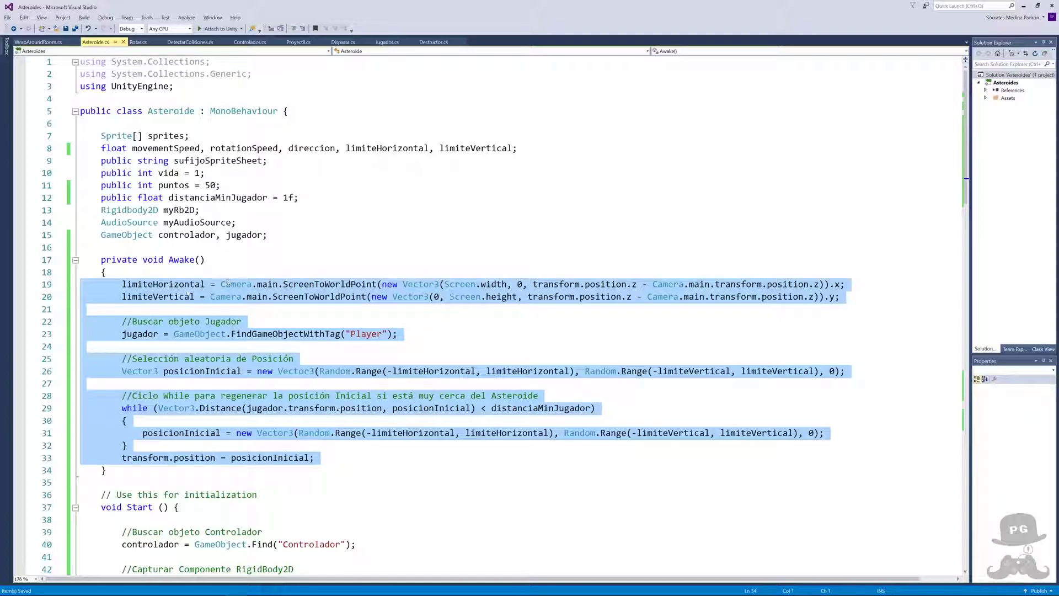
pyautogui.scroll(-7, 485, 315)
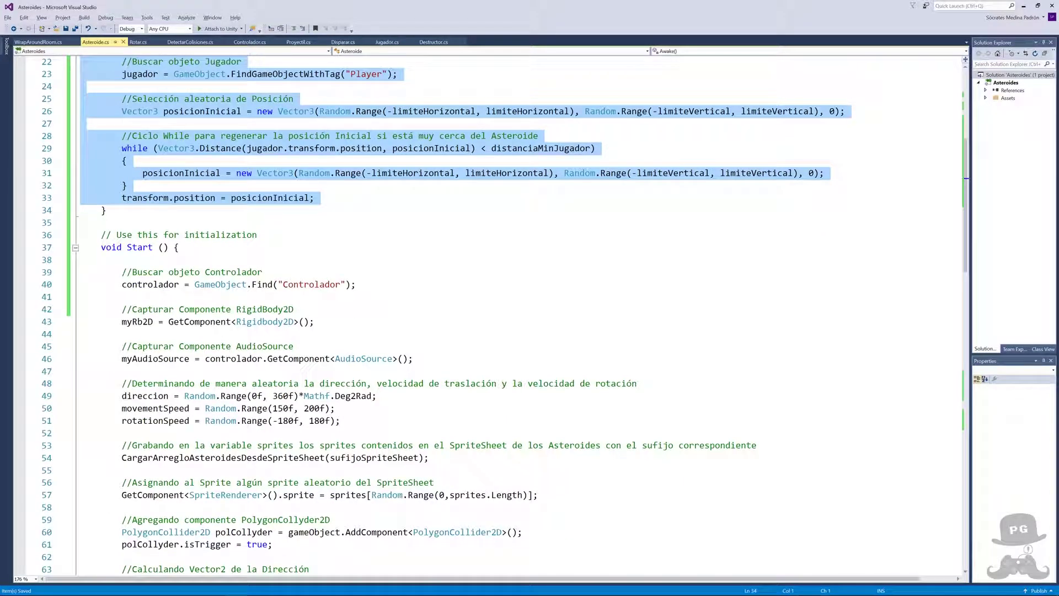
pyautogui.scroll(4, 485, 315)
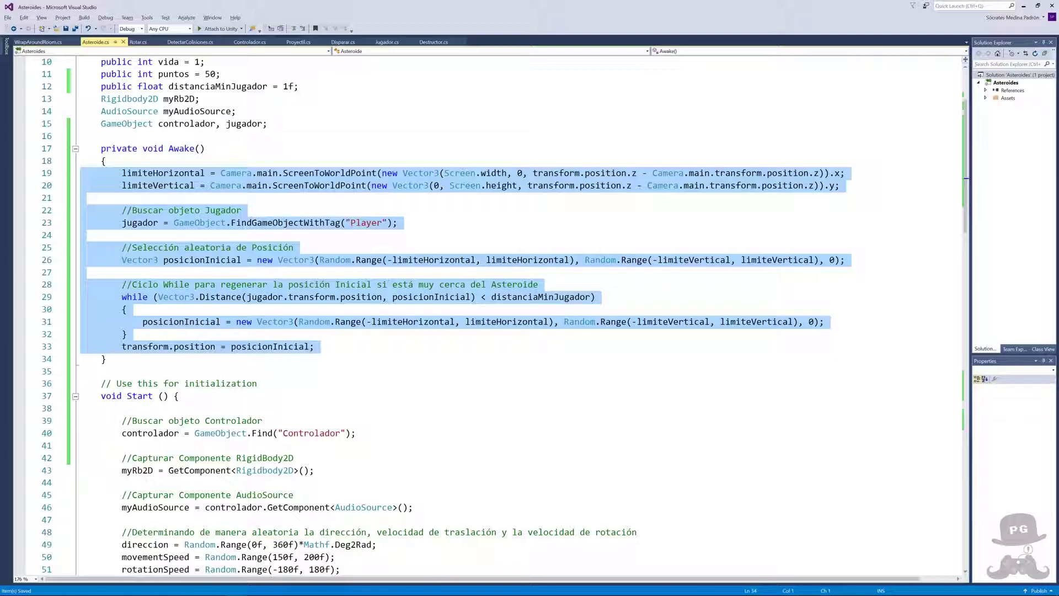
pyautogui.scroll(-11, 485, 314)
pyautogui.scroll(-9, 486, 314)
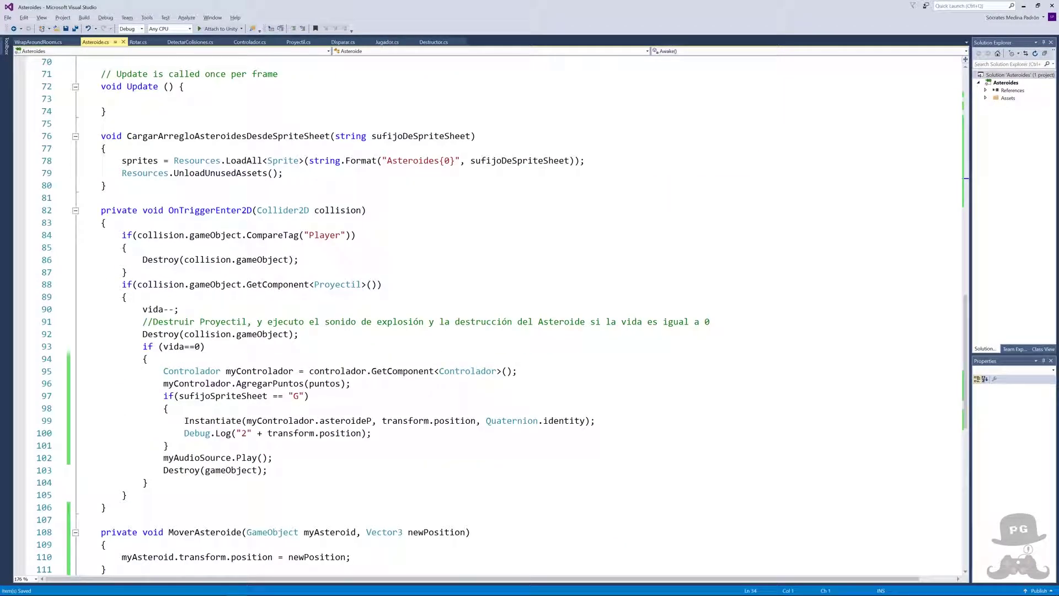
pyautogui.click(77, 434)
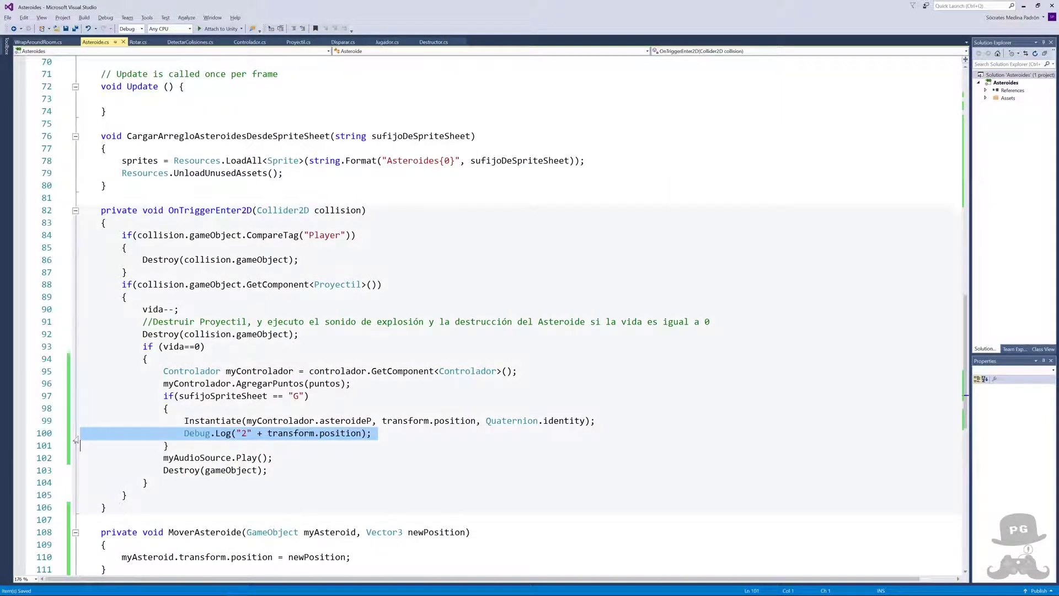
pyautogui.press('Delete')
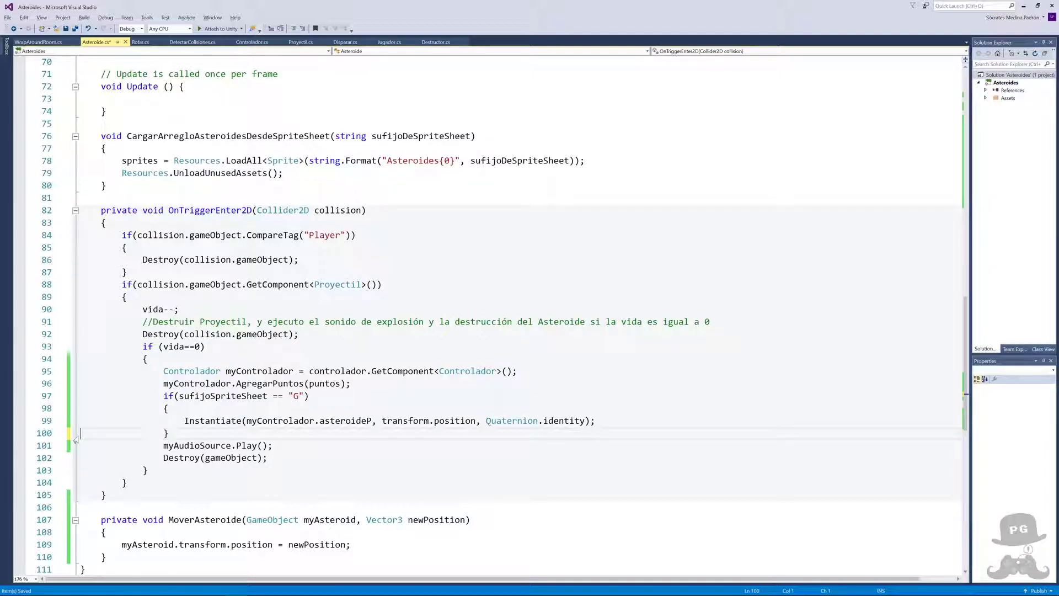
# - Save Asteroide.cs and restart play mode in Unity
pyautogui.hotkey('ctrl', 's')
pyautogui.hotkey('alt', 'Tab')
pyautogui.click(516, 25)
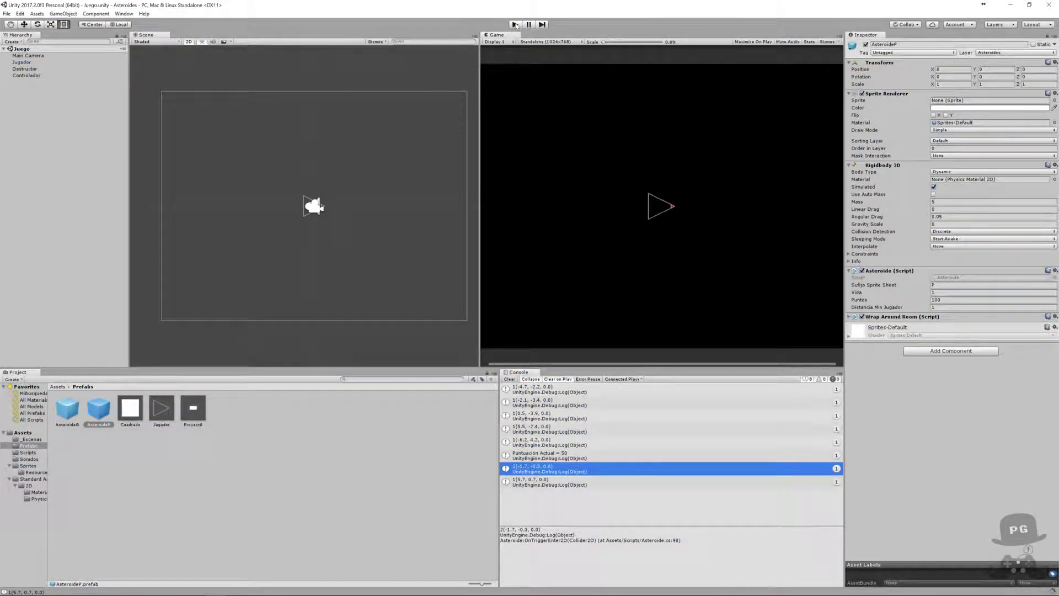
pyautogui.click(516, 25)
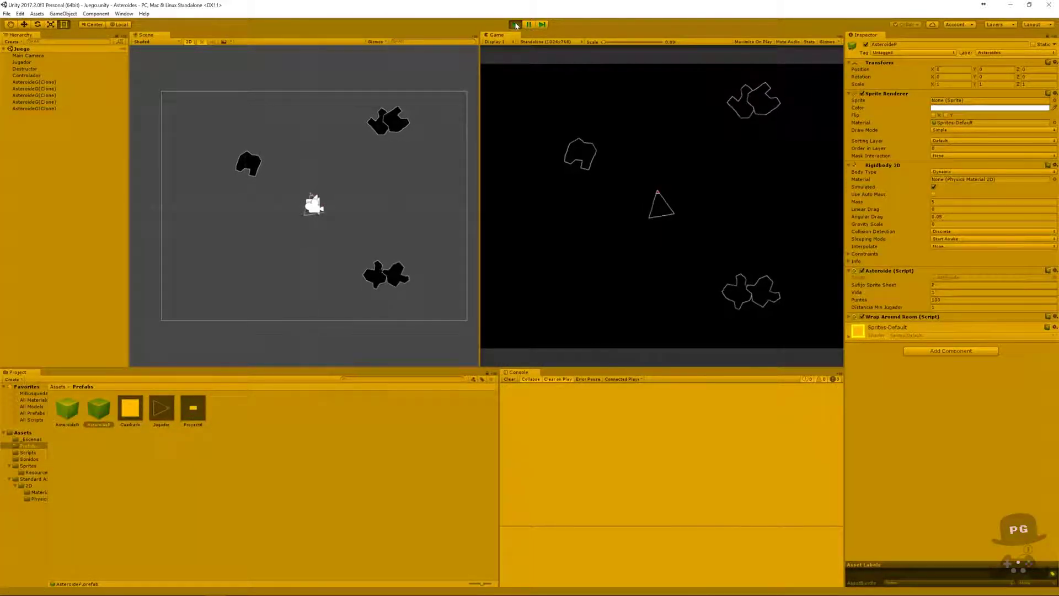
# - Steer and shoot down asteroids until the score reaches 350, then stop play mode
pyautogui.press('Left')
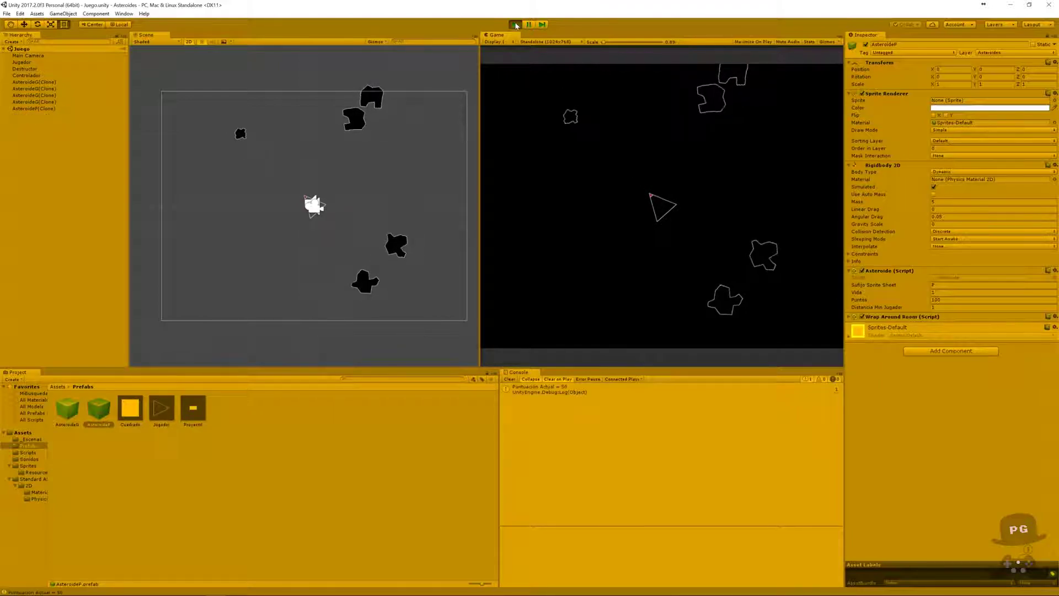
pyautogui.press('Left')
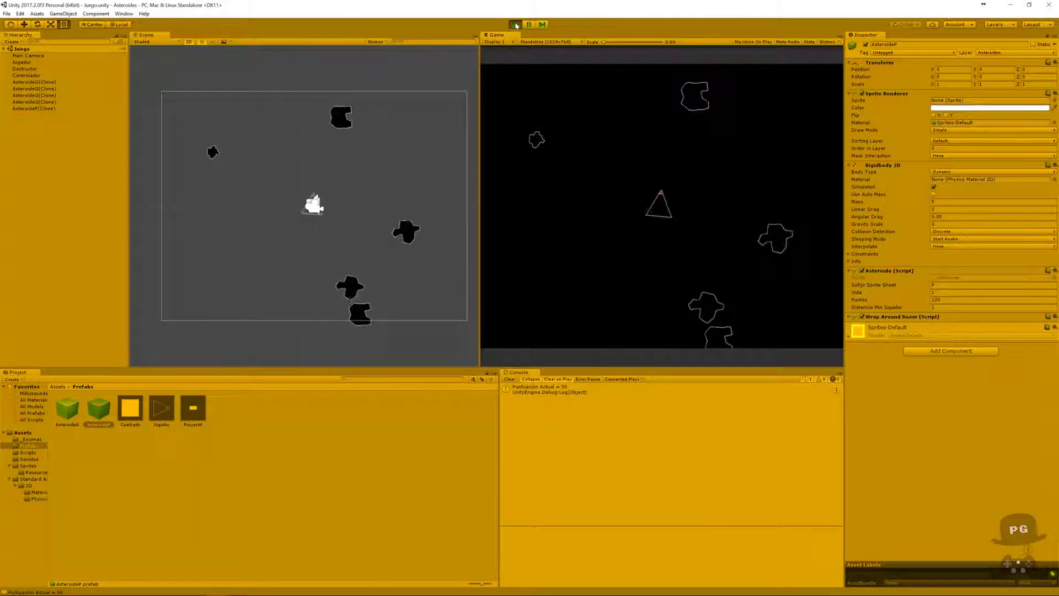
pyautogui.press('space')
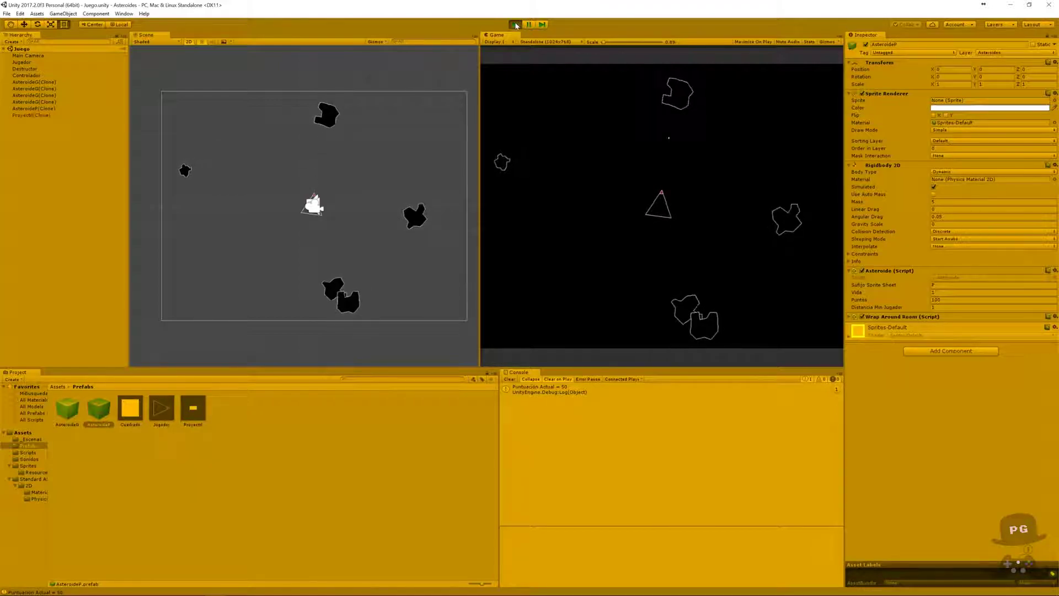
pyautogui.press('Right')
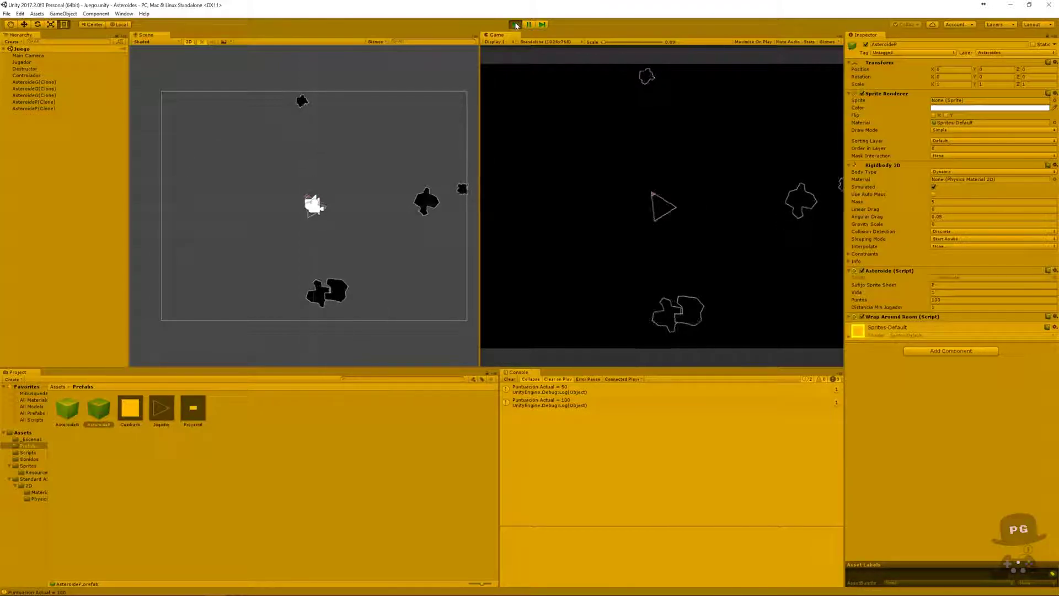
pyautogui.press('Right')
pyautogui.press('space')
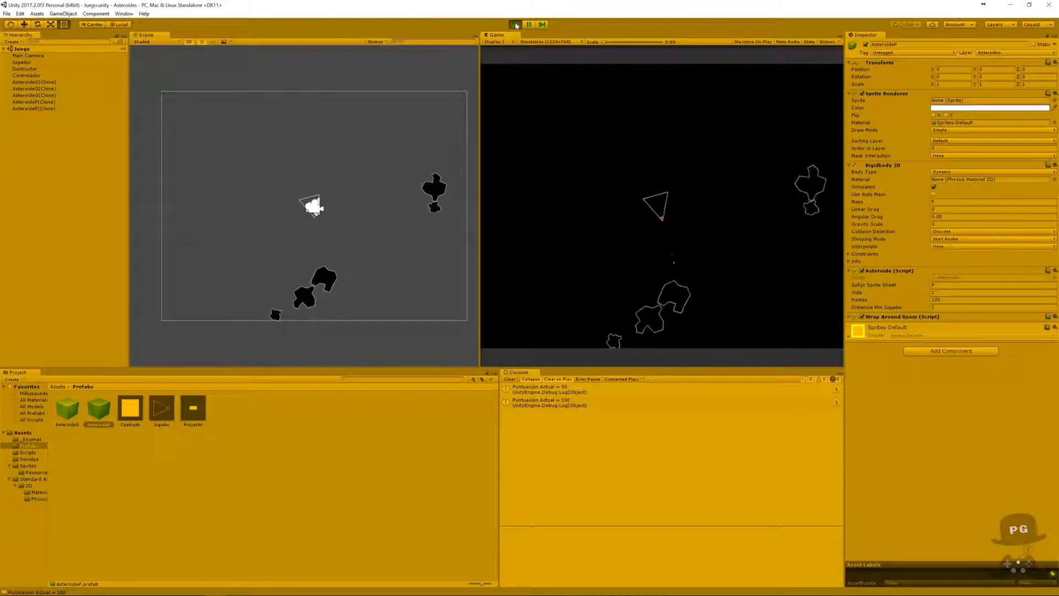
pyautogui.press('Left')
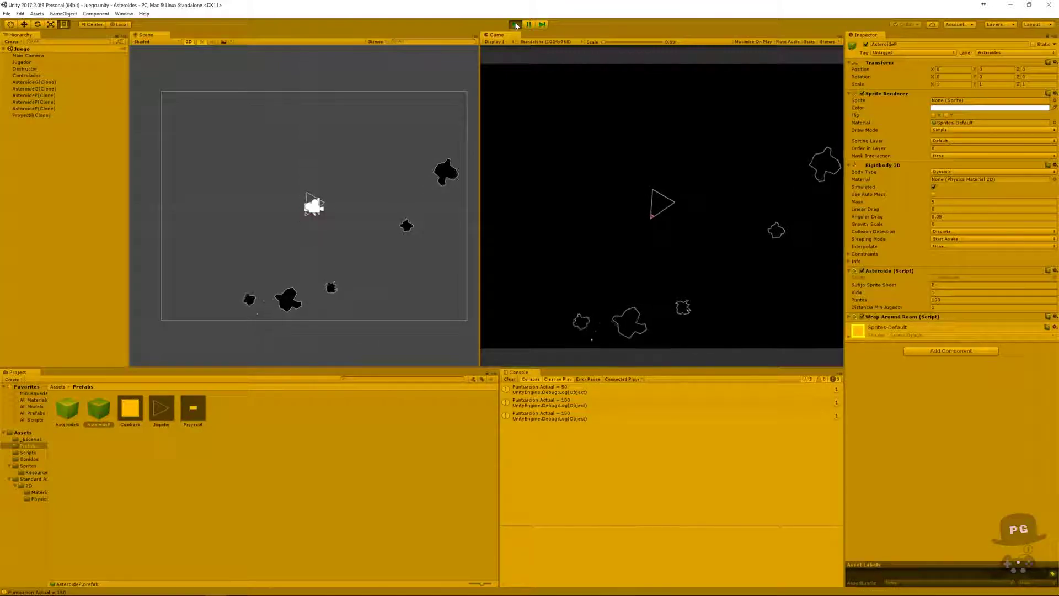
pyautogui.press('Right')
pyautogui.press('Left')
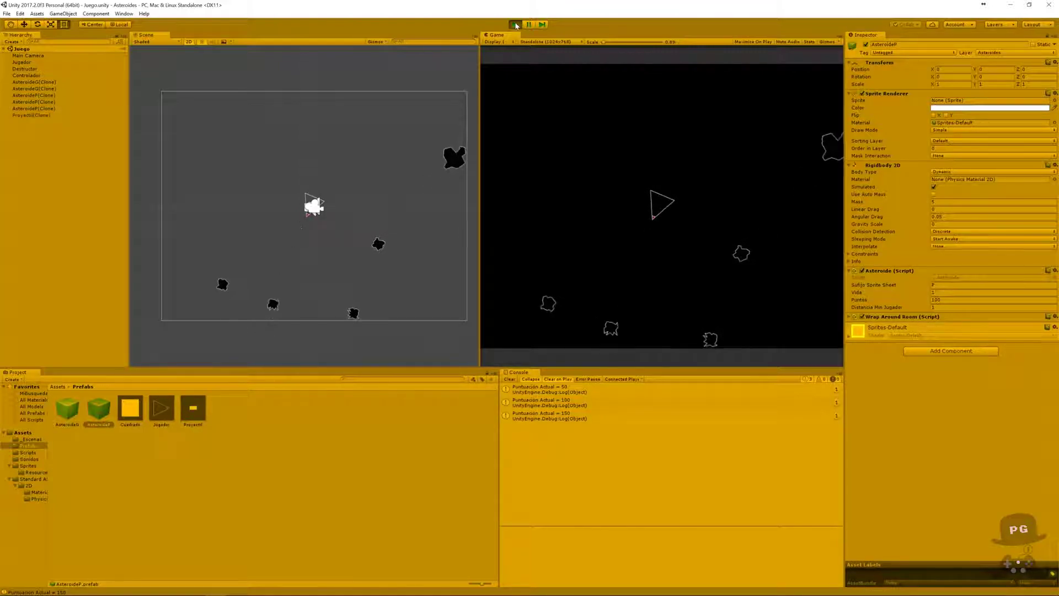
pyautogui.press('Right')
pyautogui.press('Left')
pyautogui.press('Right')
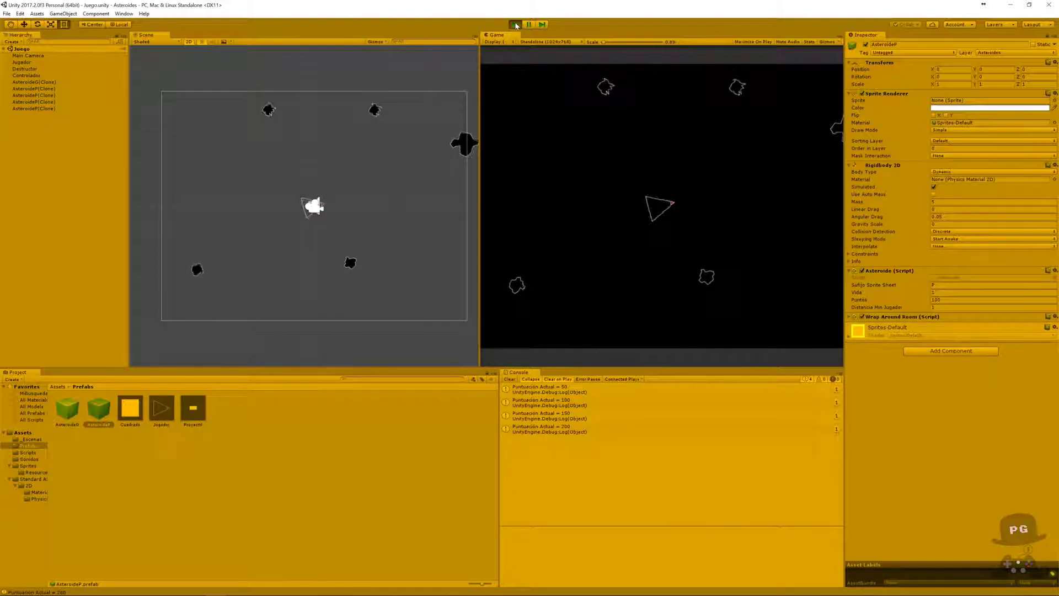
pyautogui.press('Left')
pyautogui.press('Right')
pyautogui.press('Left')
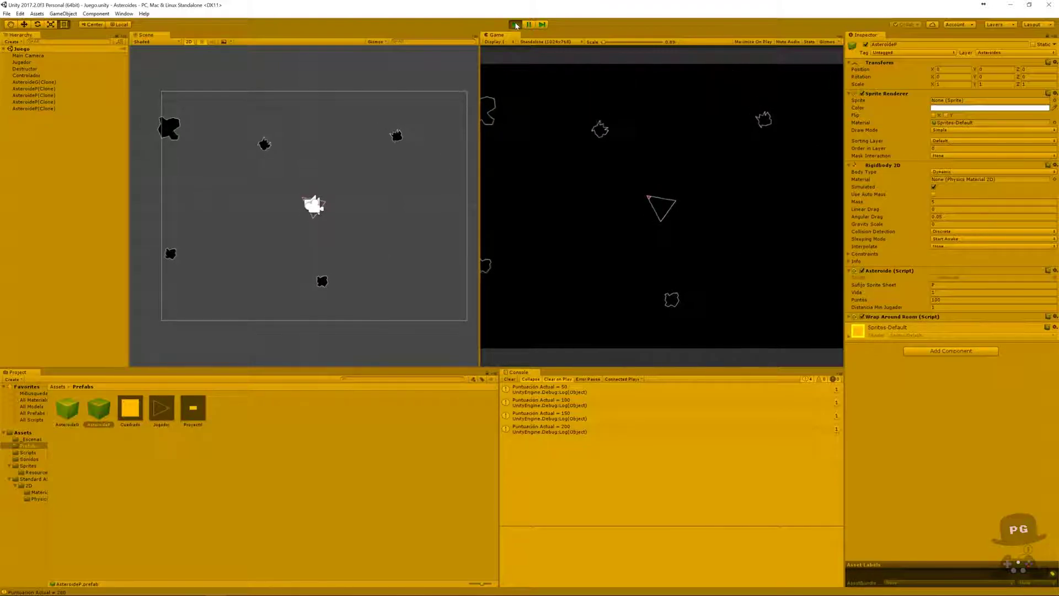
pyautogui.press('space')
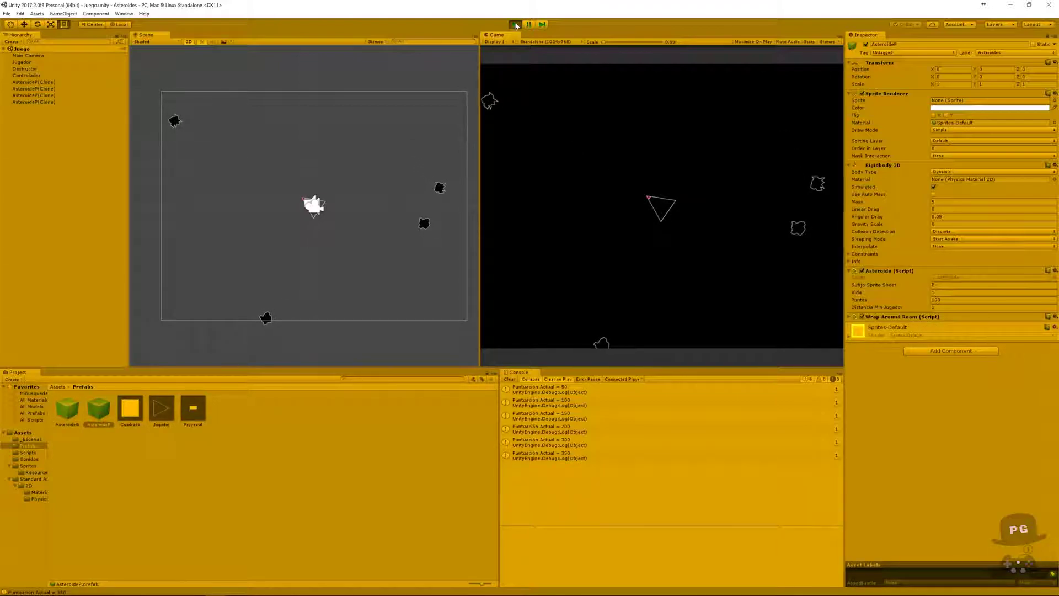
pyautogui.click(516, 25)
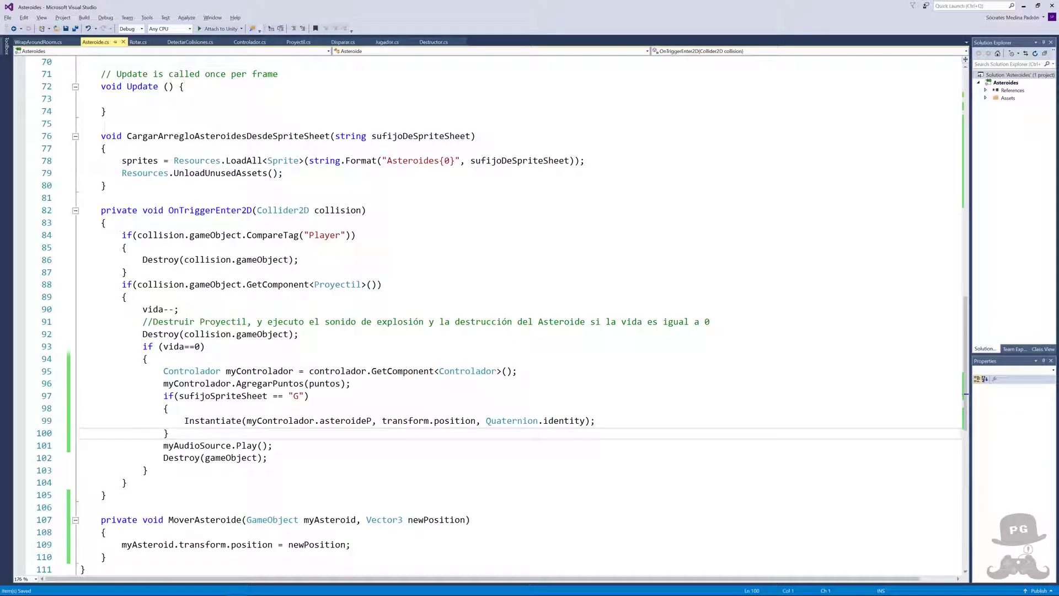
pyautogui.scroll(4, 497, 314)
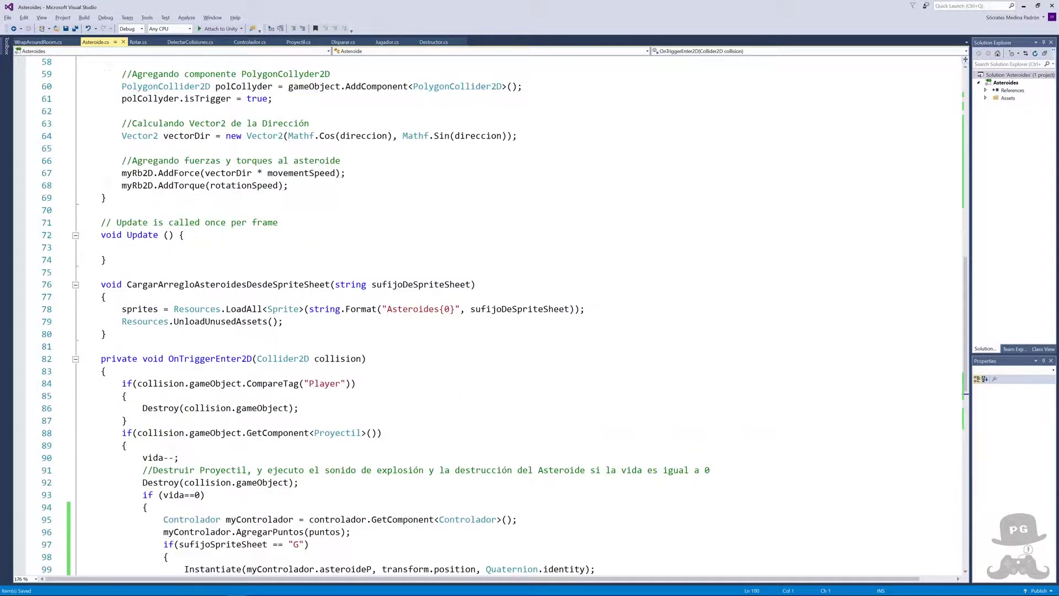
pyautogui.scroll(5, 496, 315)
pyautogui.scroll(6, 497, 315)
pyautogui.scroll(8, 497, 314)
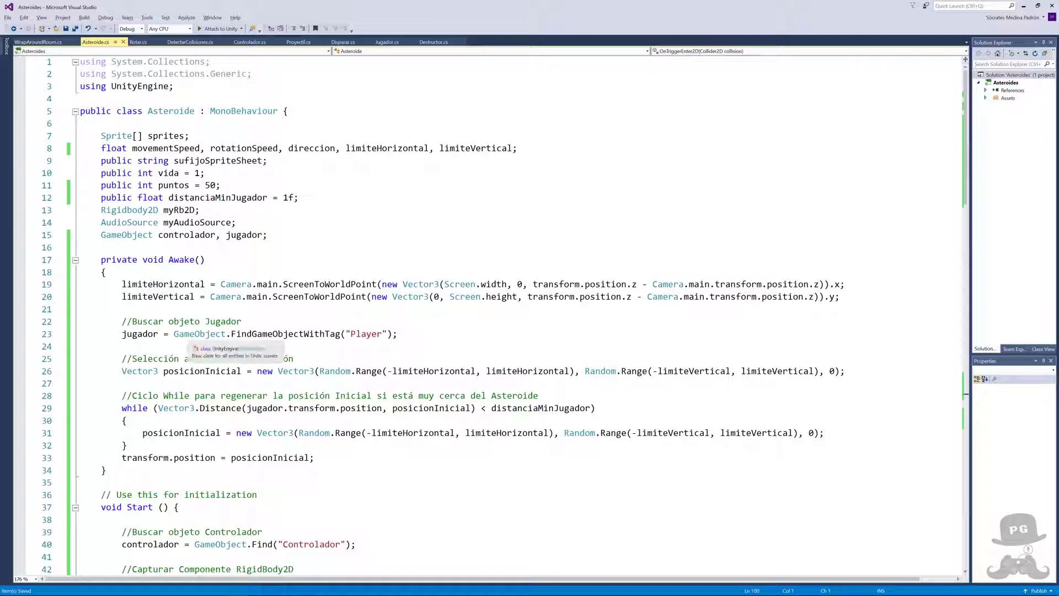
pyautogui.click(241, 44)
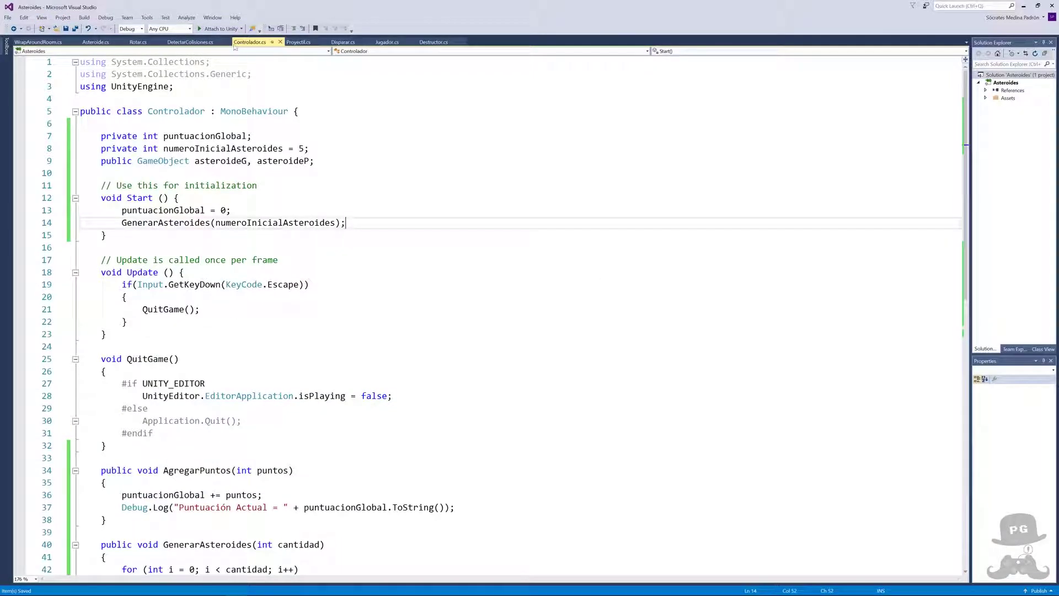
pyautogui.scroll(-2, 497, 314)
pyautogui.scroll(-5, 496, 315)
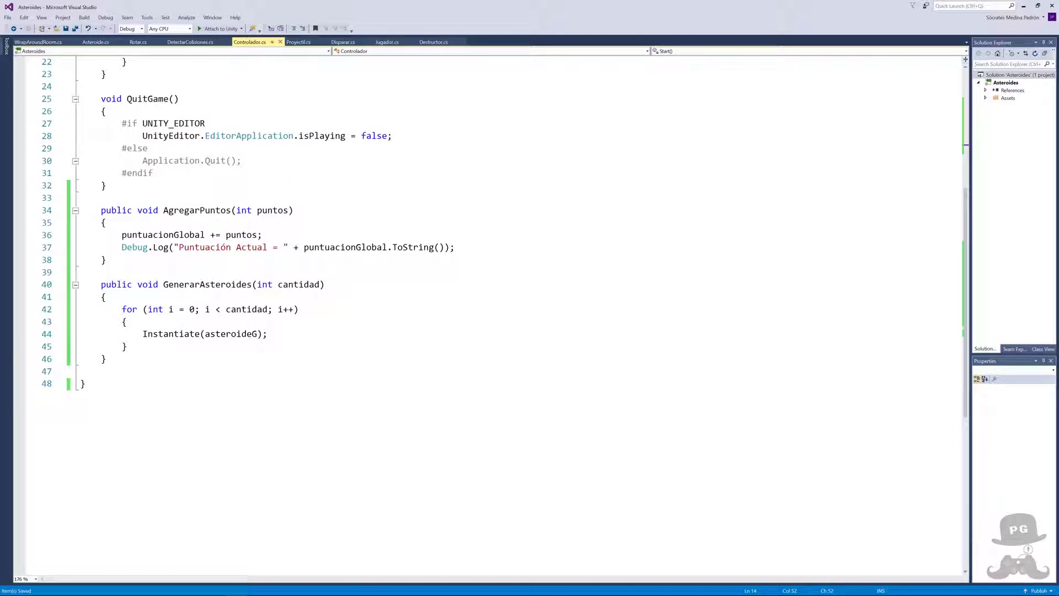
pyautogui.moveTo(164, 284); pyautogui.dragTo(325, 284)
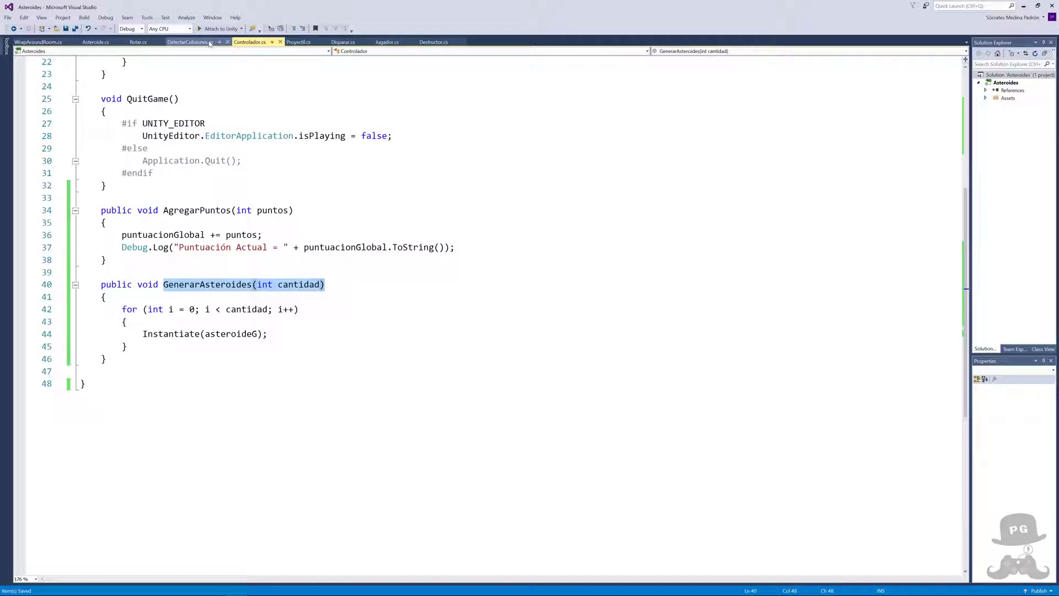
pyautogui.click(99, 43)
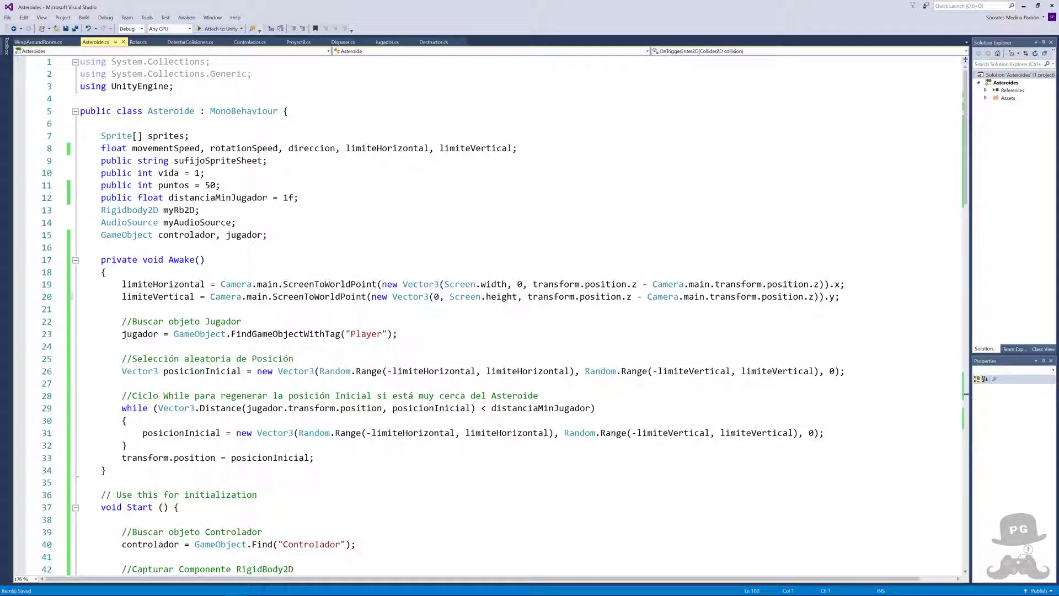
# - Remove the whole Awake method from Asteroide.cs and save it
pyautogui.moveTo(107, 470); pyautogui.dragTo(81, 260)
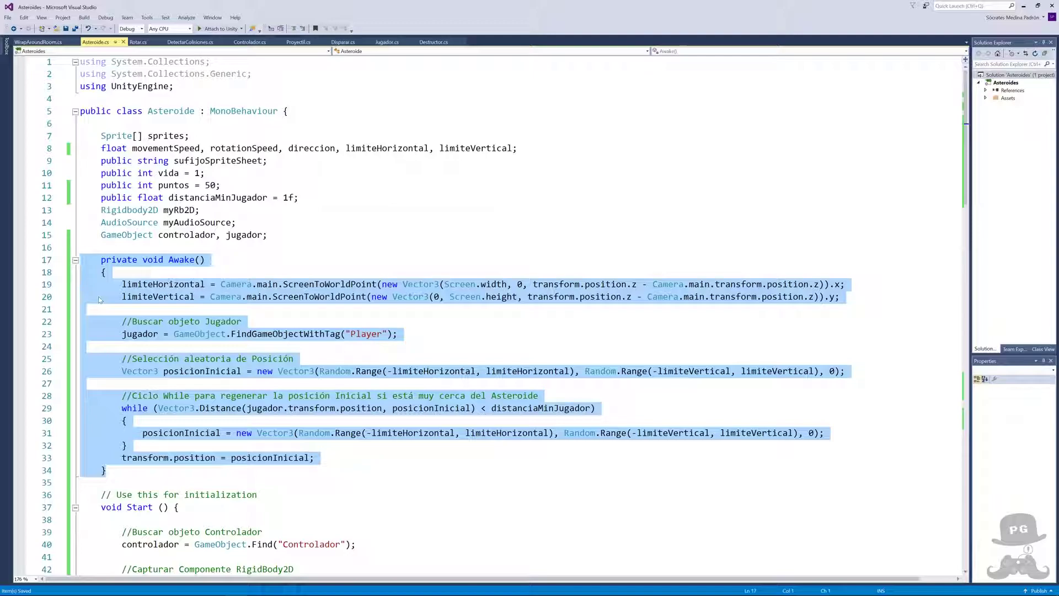
pyautogui.hotkey('ctrl', 'x')
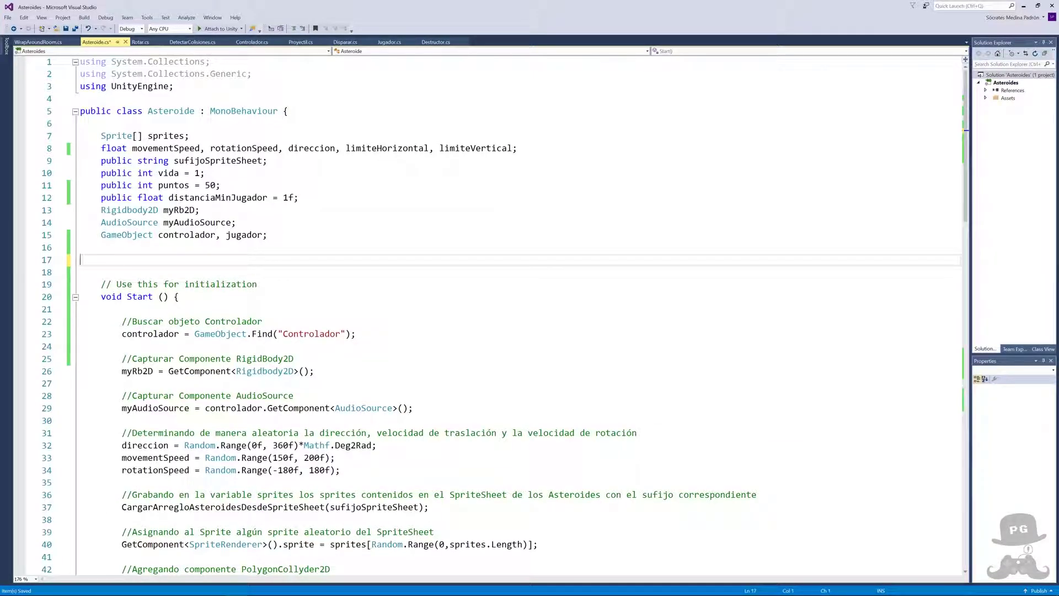
pyautogui.press('Delete')
pyautogui.press('Delete')
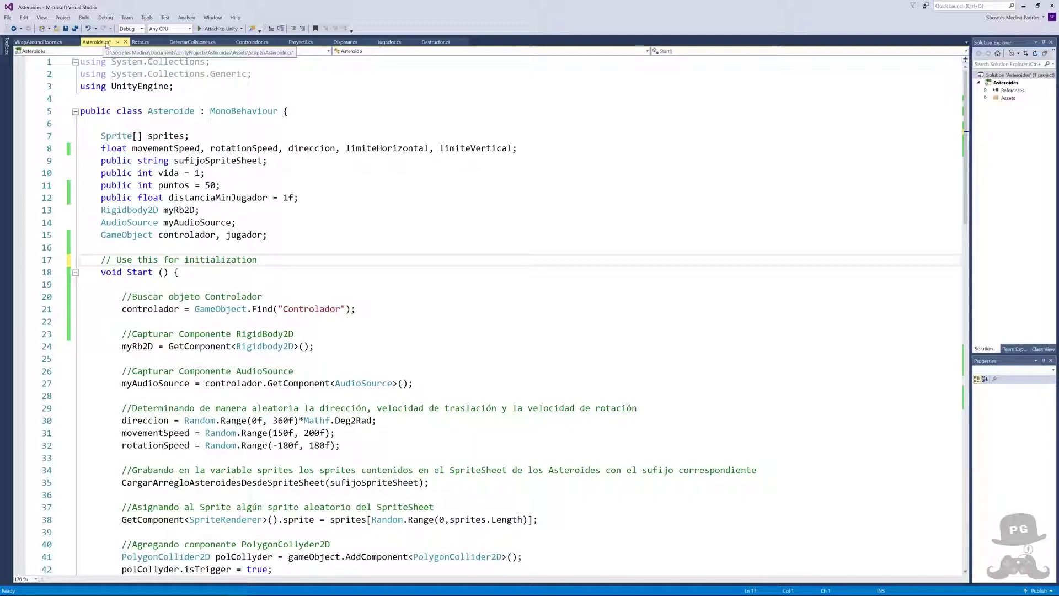
pyautogui.hotkey('ctrl', 's')
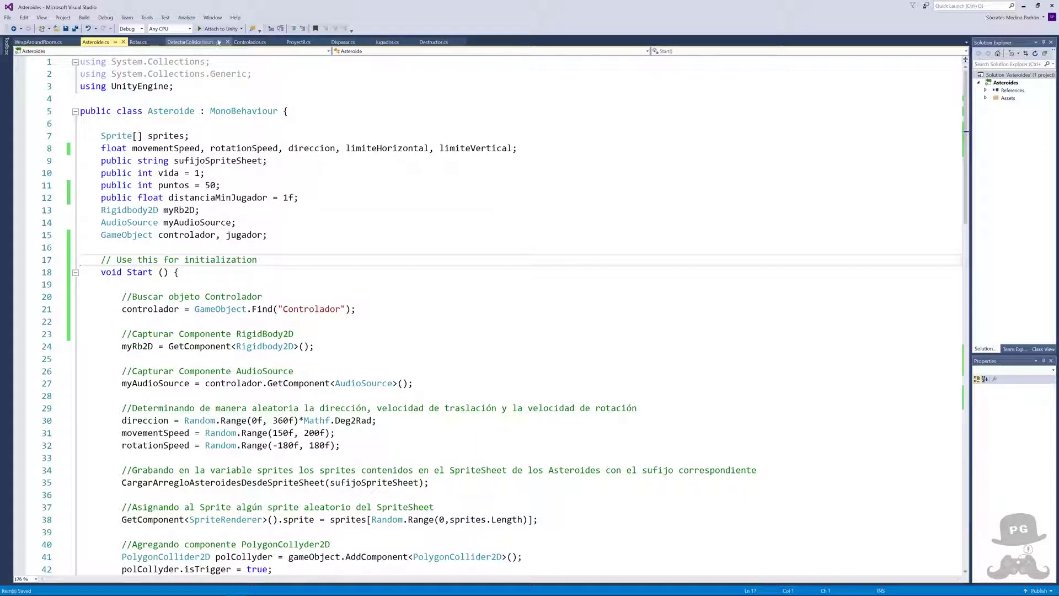
# - In Controlador.cs, place the caret after GenerarAsteroides' closing brace
pyautogui.click(249, 42)
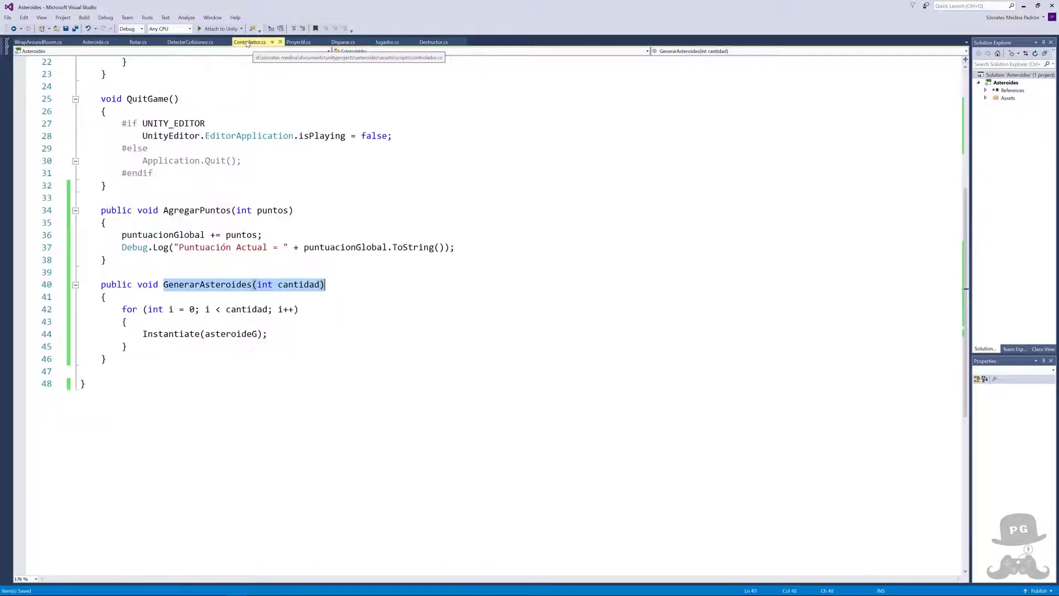
pyautogui.scroll(-4, 485, 315)
pyautogui.scroll(7, 485, 314)
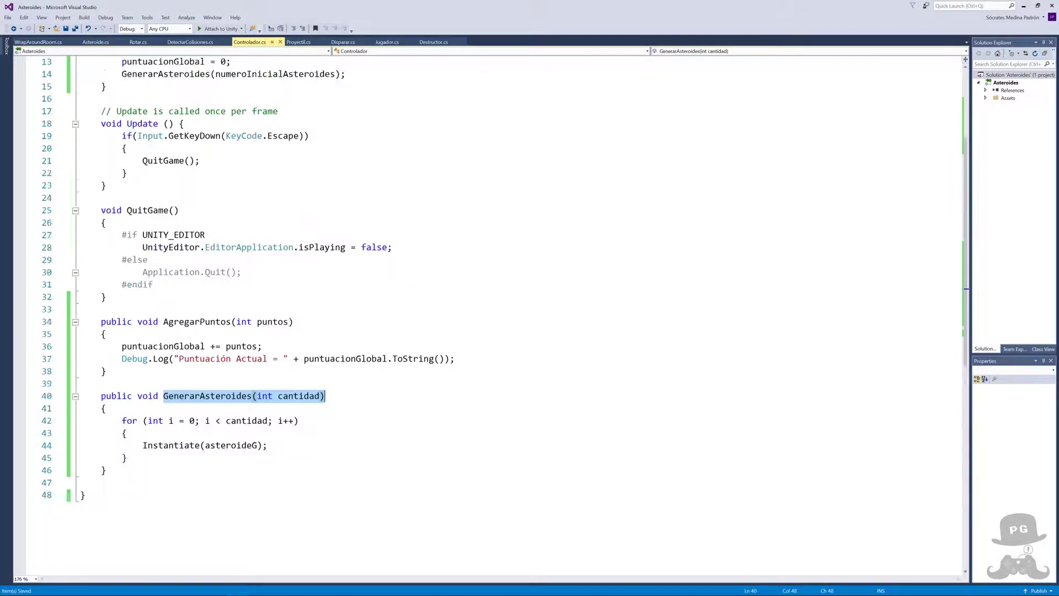
pyautogui.scroll(4, 486, 315)
pyautogui.scroll(-2, 485, 314)
pyautogui.scroll(-5, 485, 314)
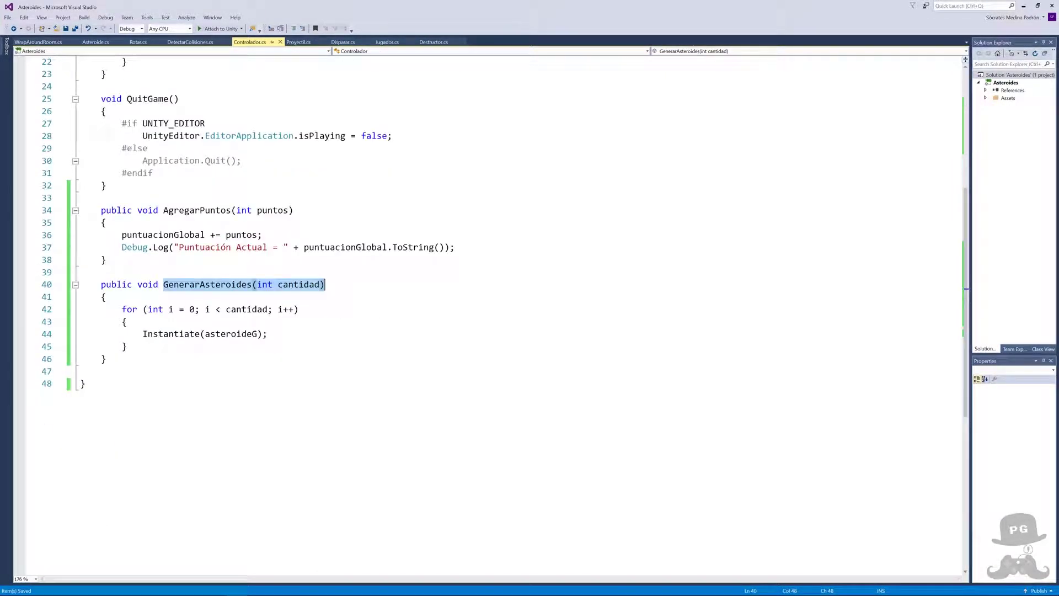
pyautogui.click(106, 359)
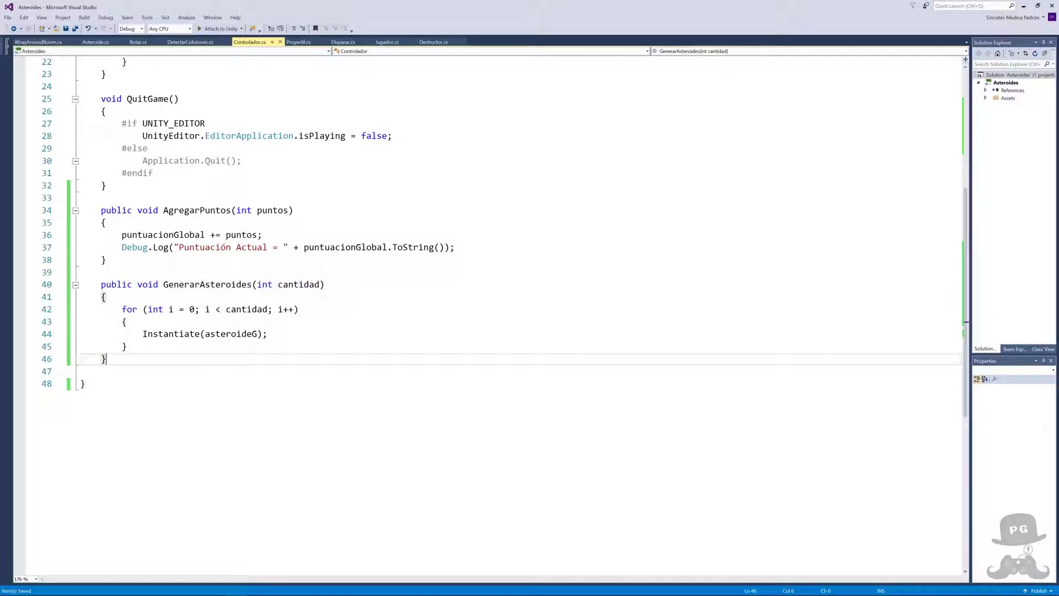
# - Begin a private void posicionarAsteroide(GameObject asteroide, ...) method header
pyautogui.press('Return')
pyautogui.press('Return')
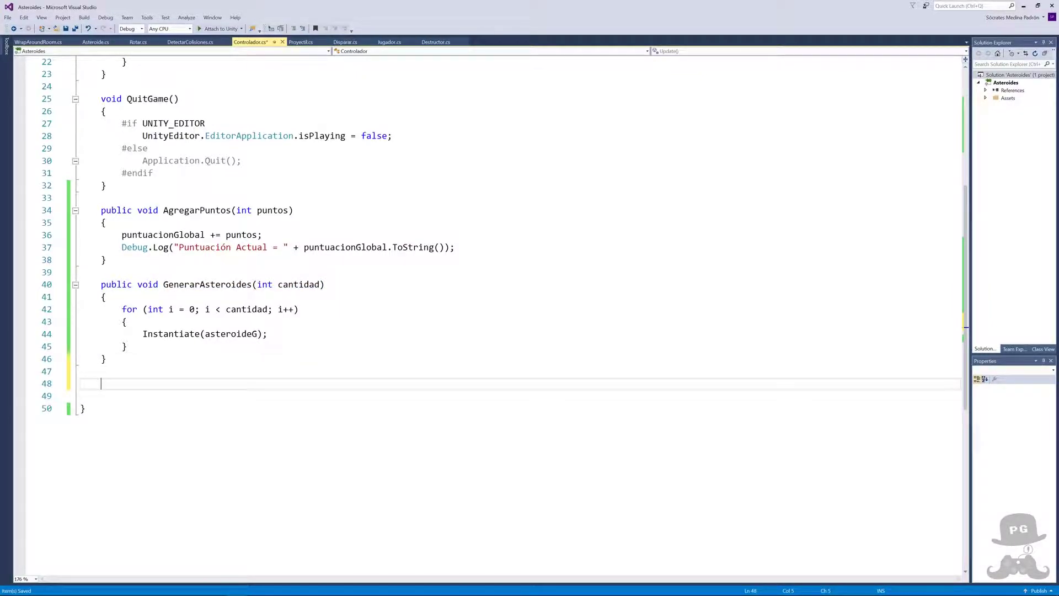
pyautogui.write('p')
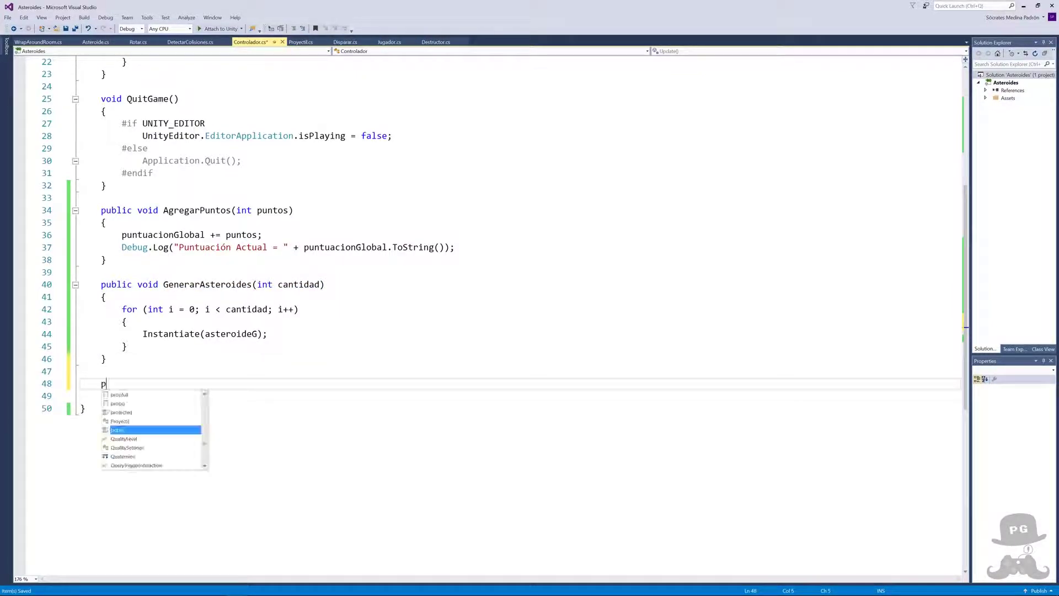
pyautogui.write('rivate ')
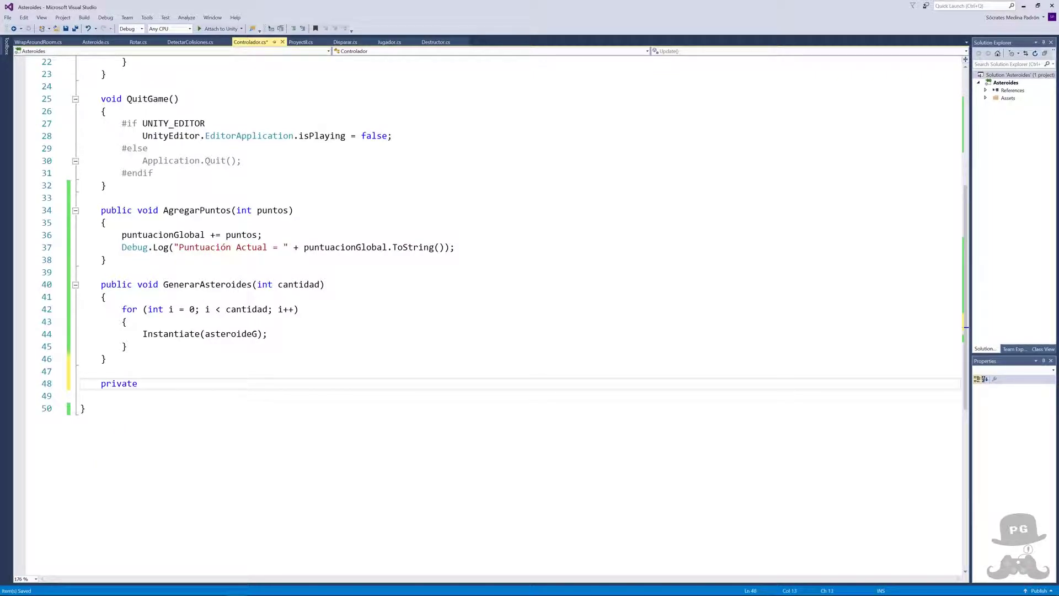
pyautogui.write('vo')
pyautogui.write('id')
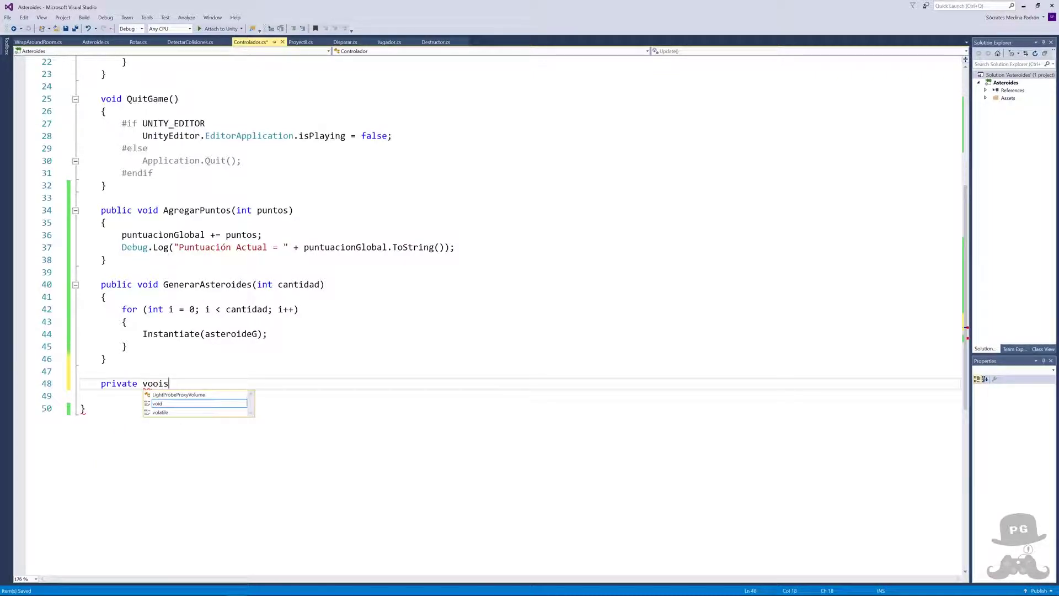
pyautogui.press('BackSpace')
pyautogui.press('BackSpace')
pyautogui.write('id ')
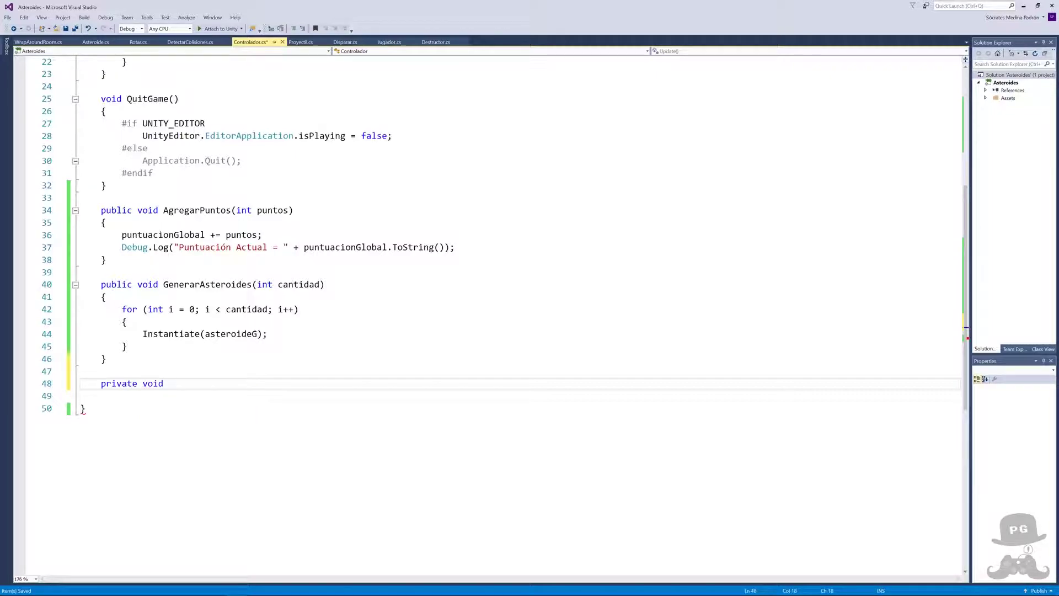
pyautogui.write('po')
pyautogui.write('si')
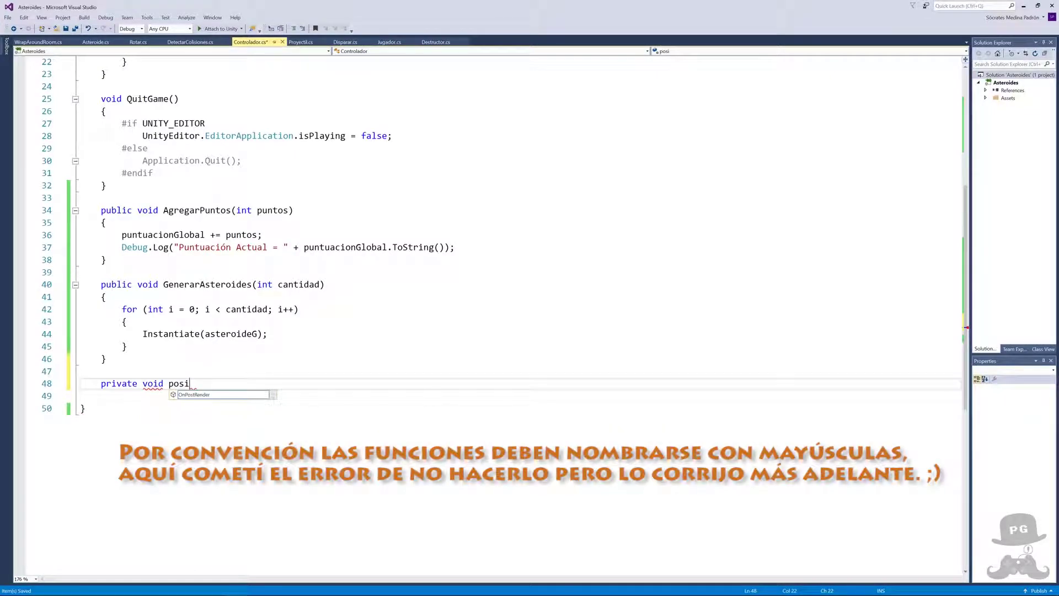
pyautogui.write('cionarAs')
pyautogui.write('teroide')
pyautogui.write('(')
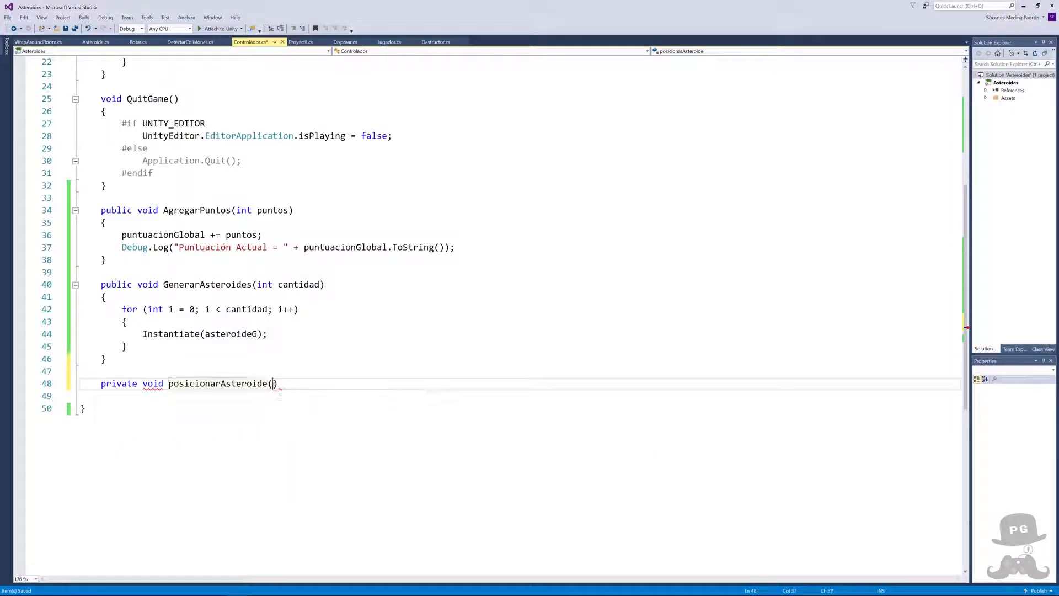
pyautogui.write('Game')
pyautogui.press('Tab')
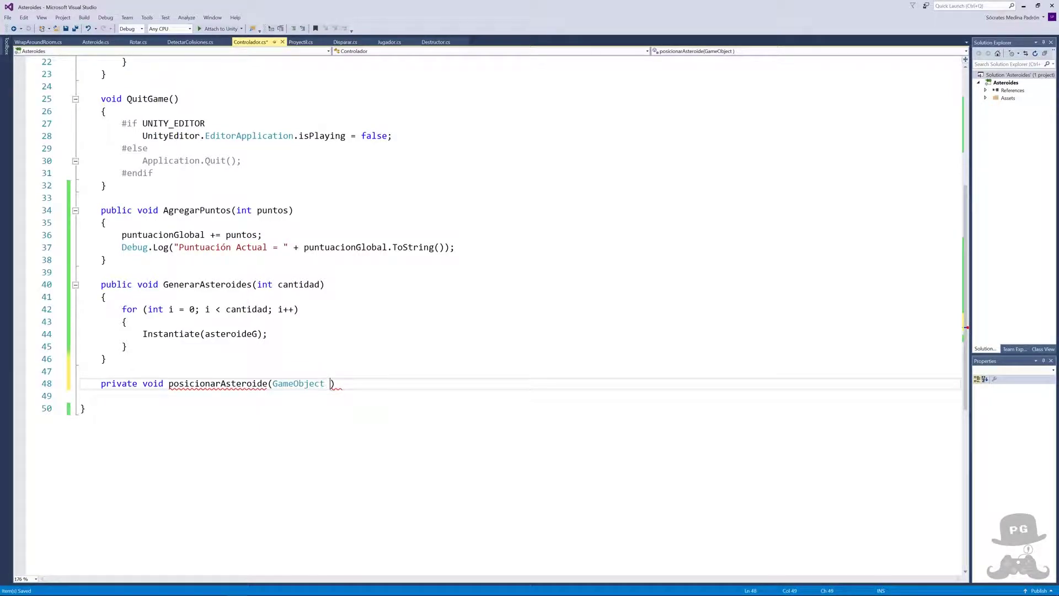
pyautogui.write('As')
pyautogui.press('BackSpace')
pyautogui.press('BackSpace')
pyautogui.write('asteroide')
pyautogui.write(', ')
pyautogui.write('Vec')
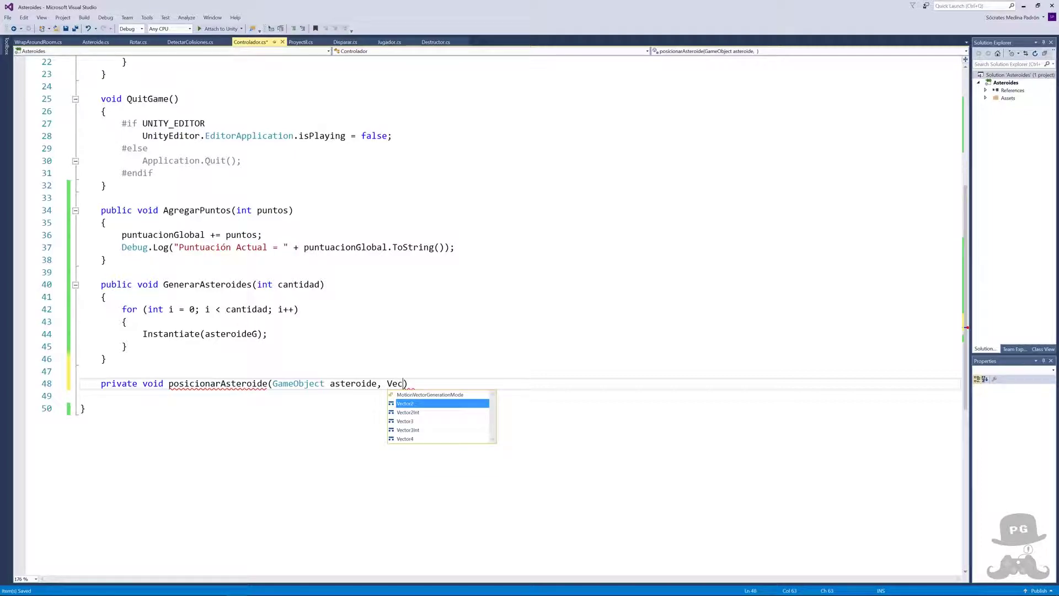
# - Add the Vector3 miPosicion parameter and braces, then paste the placement code inside
pyautogui.press('Down')
pyautogui.press('Down')
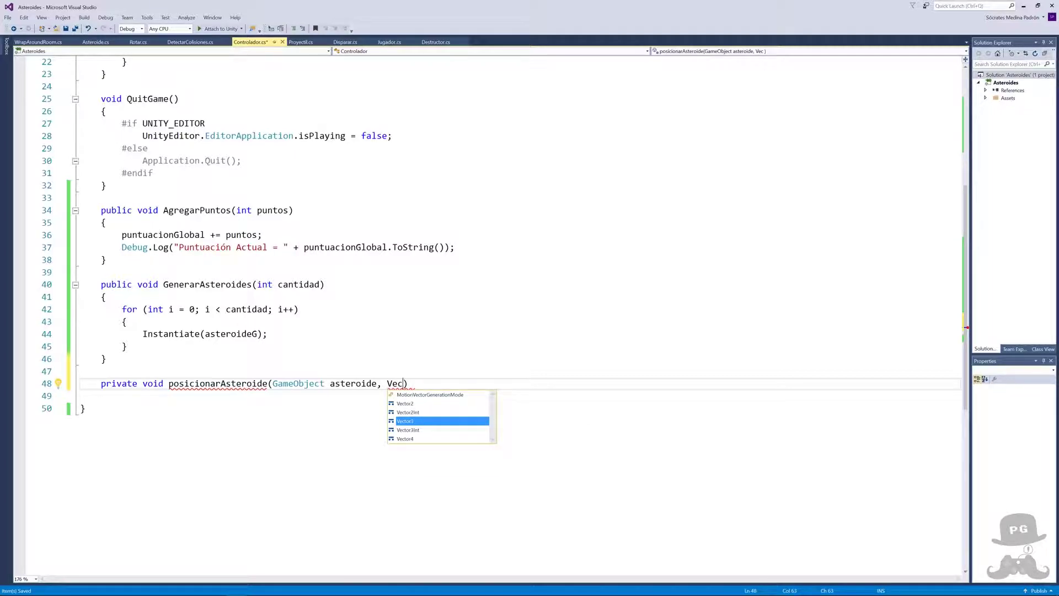
pyautogui.press('Tab')
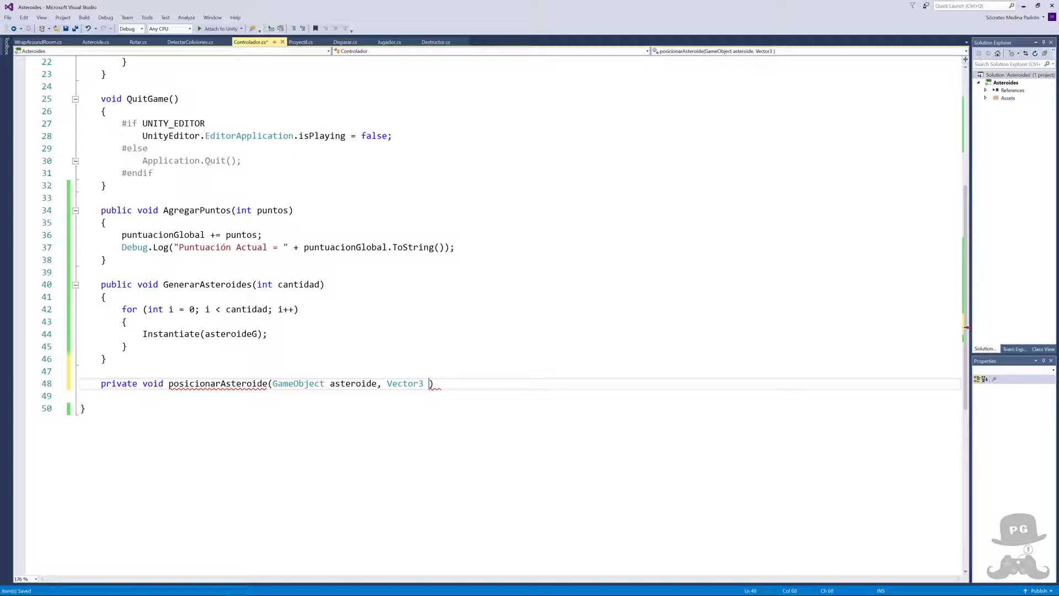
pyautogui.write('miPosic')
pyautogui.write('ion')
pyautogui.write(') ')
pyautogui.write('{')
pyautogui.press('Return')
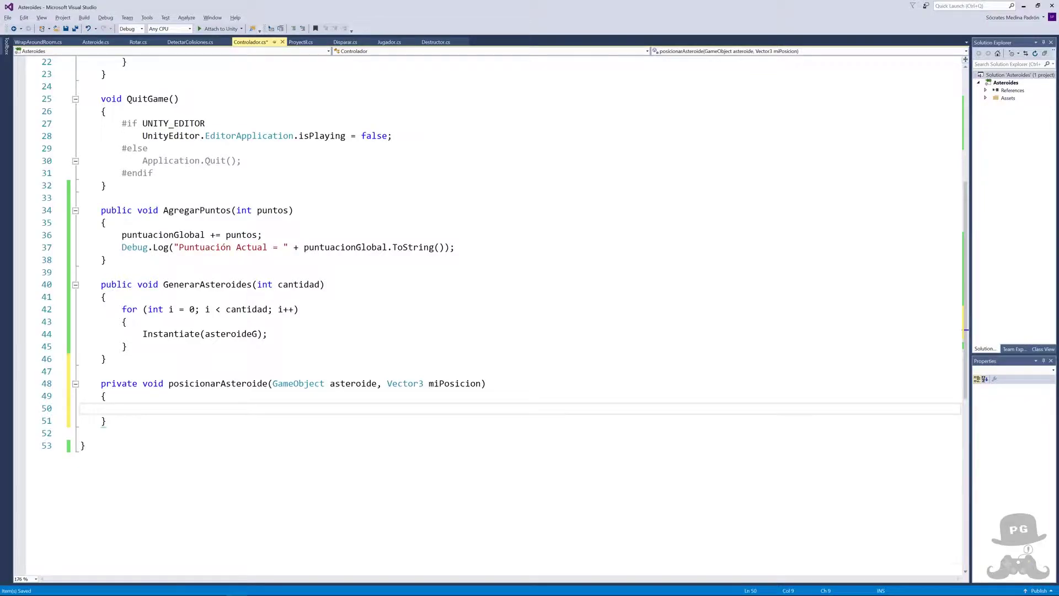
pyautogui.write('private void Awake()     {         limiteHorizontal = Camera.main.ScreenToWorldPoint(new Vector3(Screen.width, 0, transform.position.z - Camera.main.transform.position.z)).x;         limiteVertical = Camera.main.ScreenToWorldPoint(new Vector3(0, Screen.height, transform.position.z - Camera.main.transform.position.z)).y;          //Buscar objeto Jugador         jugador = GameObject.FindGameObjectWithTag("Player");          //Selección aleatoria de Posición         Vector3 posicionInicial = new Vector3(Random.Range(-limiteHorizontal, limiteHorizontal), Random.Range(-limiteVertical, limiteVertical), 0);          //Ciclo While para regenerar la posición Inicial si está muy cerca del Asteroide         while (Vector3.Distance(jugador.transform.position, posicionInicial) < distanciaMinJugador)         {             posicionInicial = new Vector3(Random.Range(-limiteHorizontal, limiteHorizontal), Random.Range(-limiteVertical, limiteVertical), 0);         }         transform.position = posicionInicial;     }')
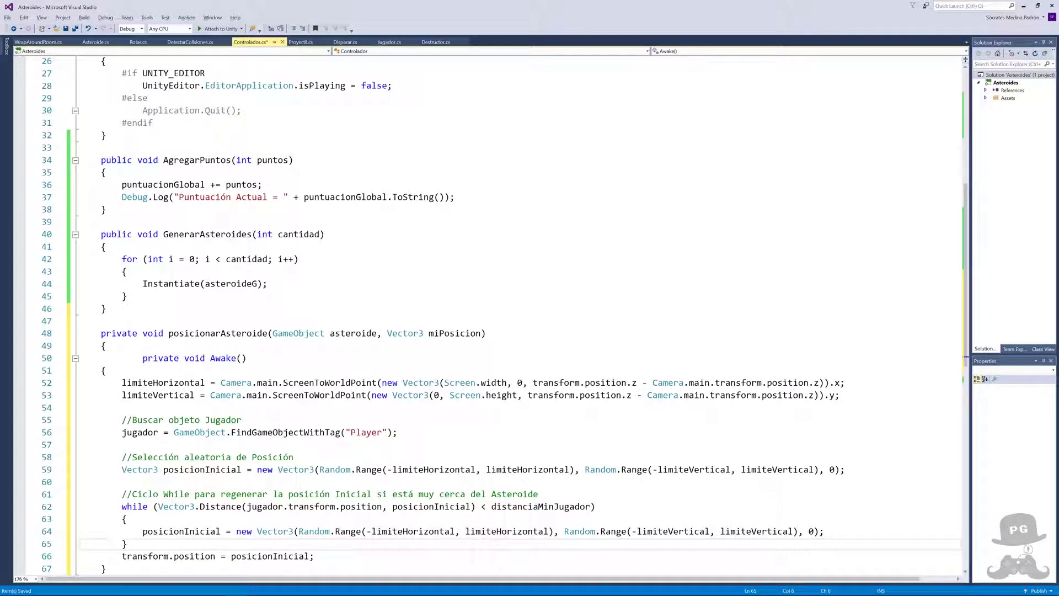
# - Delete the leftover 'private void Awake()' header and its opening brace
pyautogui.click(122, 407)
pyautogui.press('Up')
pyautogui.press('Up')
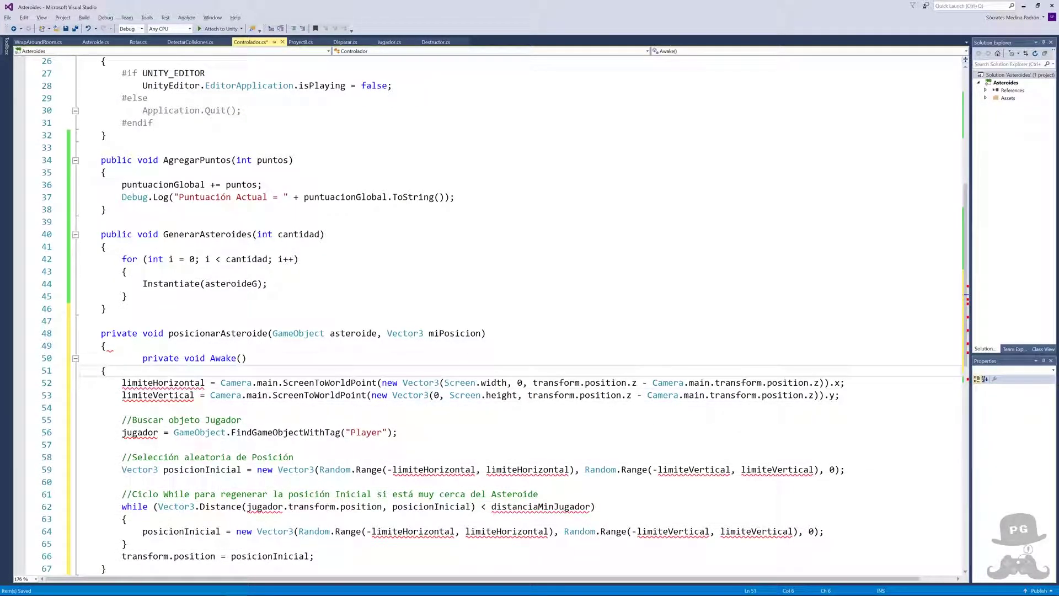
pyautogui.press('Up')
pyautogui.press('Up')
pyautogui.press('Home')
pyautogui.hotkey('shift', 'Down')
pyautogui.hotkey('shift', 'Down')
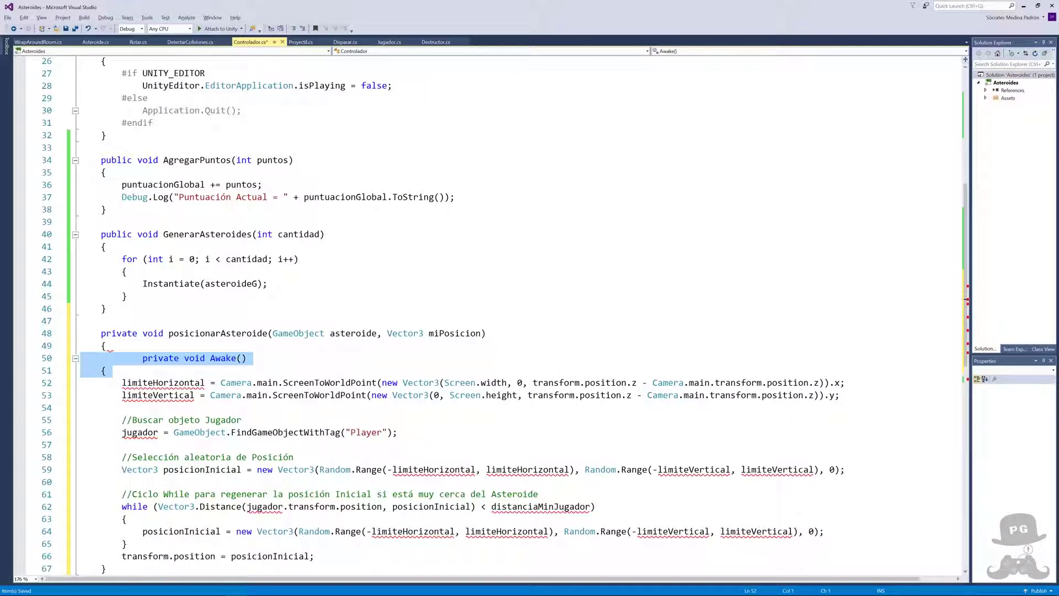
pyautogui.press('Delete')
# - Delete the surplus closing brace at the end of posicionarAsteroide
pyautogui.press('Down')
pyautogui.press('Down')
pyautogui.press('Down')
pyautogui.press('Down')
pyautogui.press('Down')
pyautogui.press('Down')
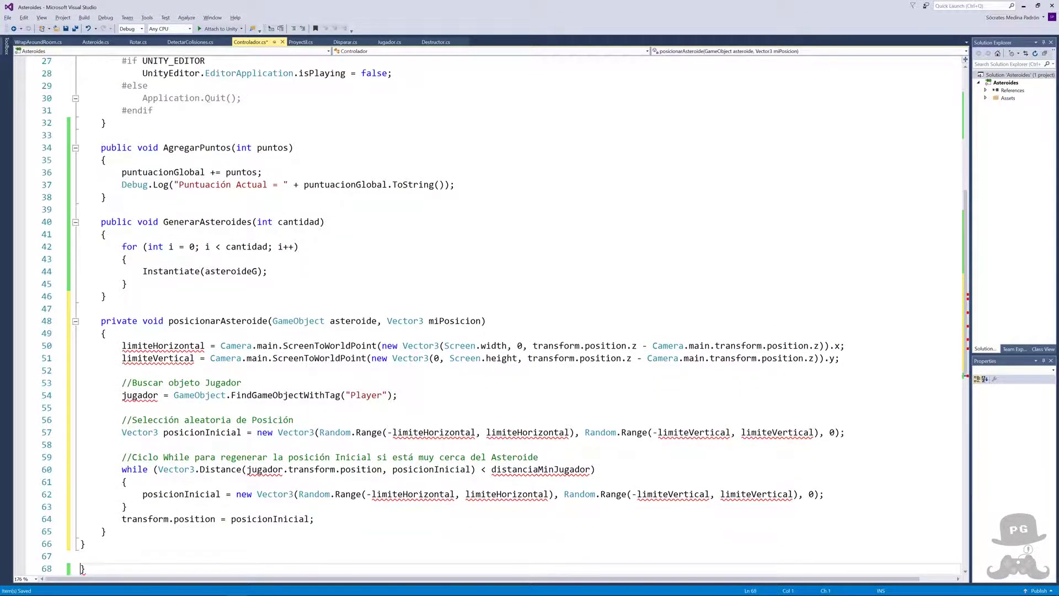
pyautogui.press('Up')
pyautogui.press('Up')
pyautogui.press('Up')
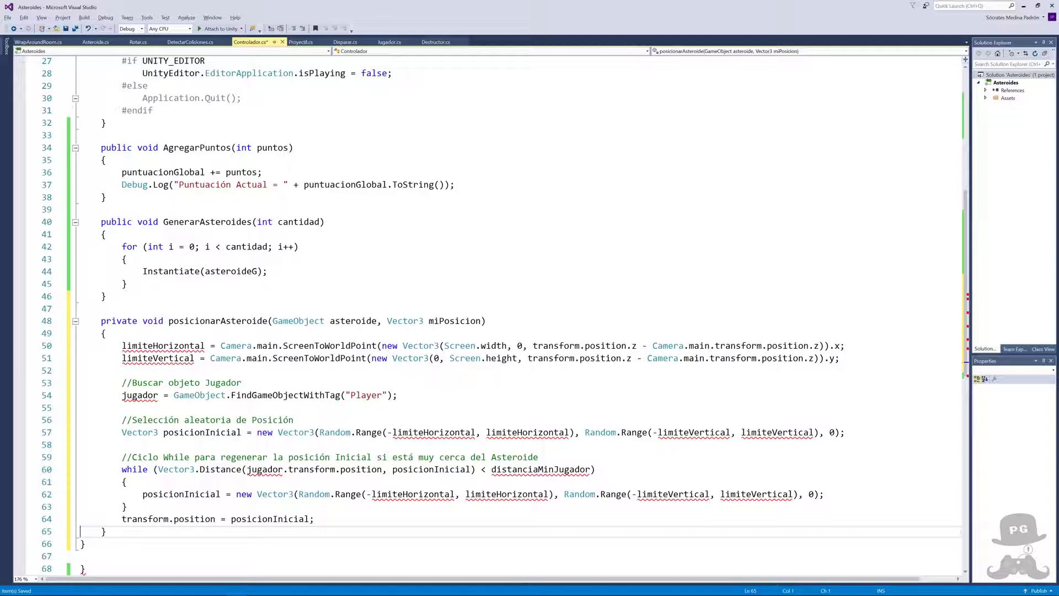
pyautogui.hotkey('shift', 'Down')
pyautogui.press('Delete')
pyautogui.press('Up')
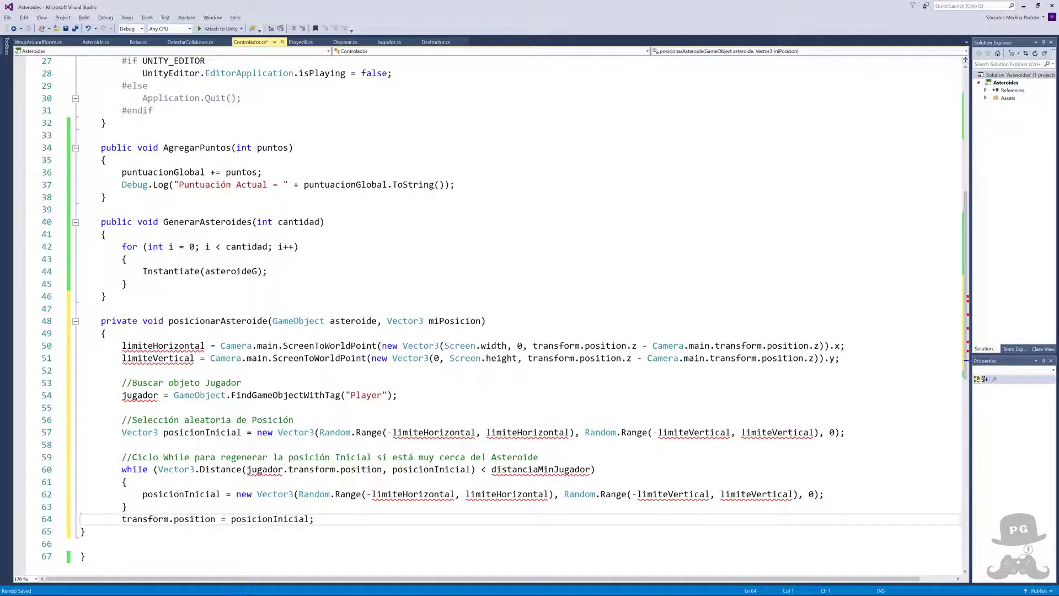
pyautogui.press('Up')
pyautogui.press('Up')
pyautogui.press('Up')
pyautogui.click(80, 283)
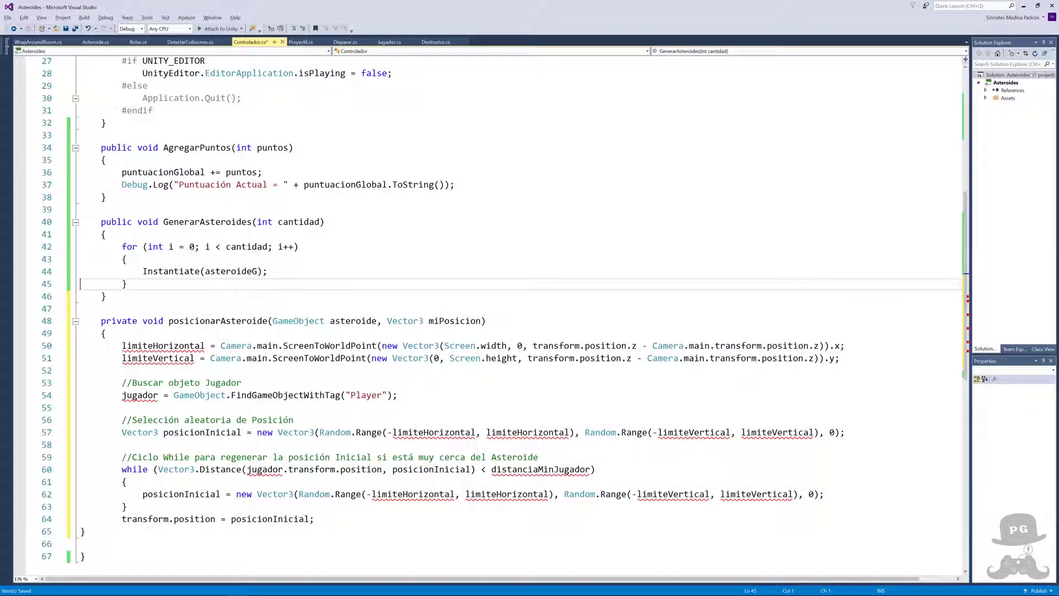
# - Delete the limiteHorizontal and limiteVertical fields from Asteroide.cs
pyautogui.click(99, 43)
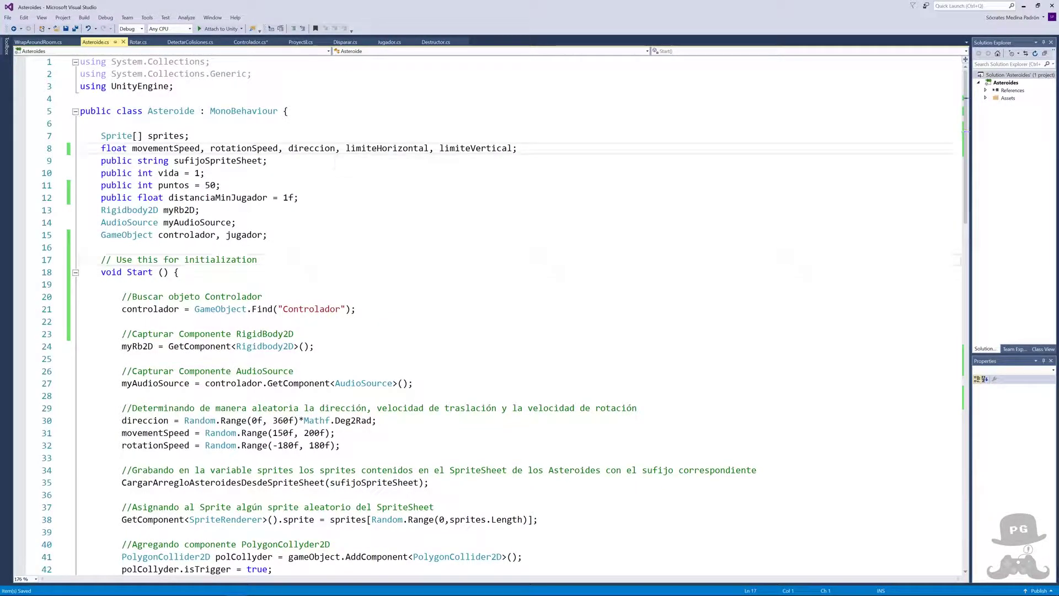
pyautogui.moveTo(336, 148); pyautogui.dragTo(512, 148)
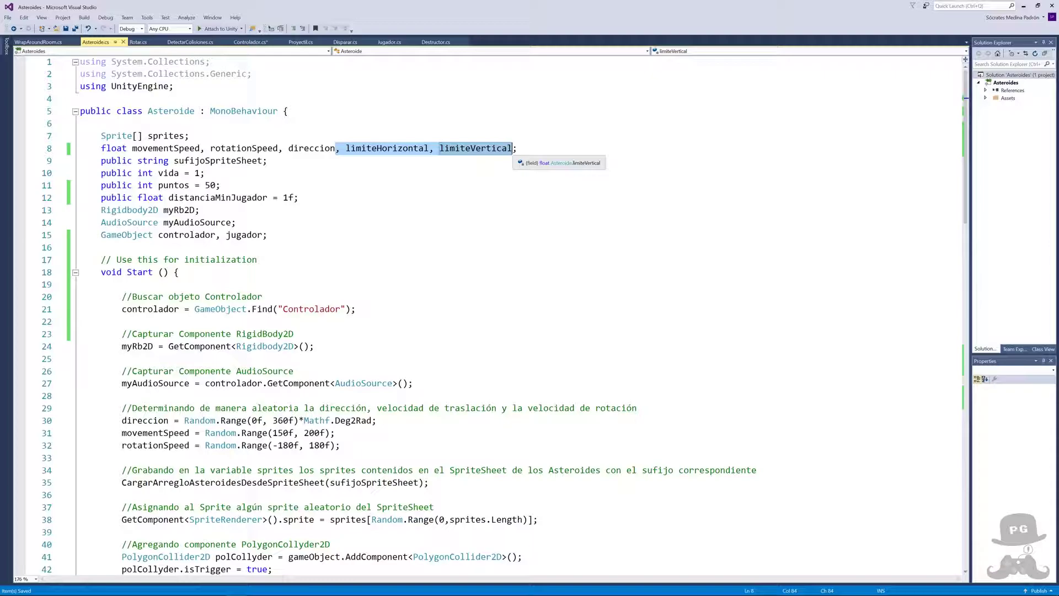
pyautogui.press('Delete')
pyautogui.scroll(-15, 496, 315)
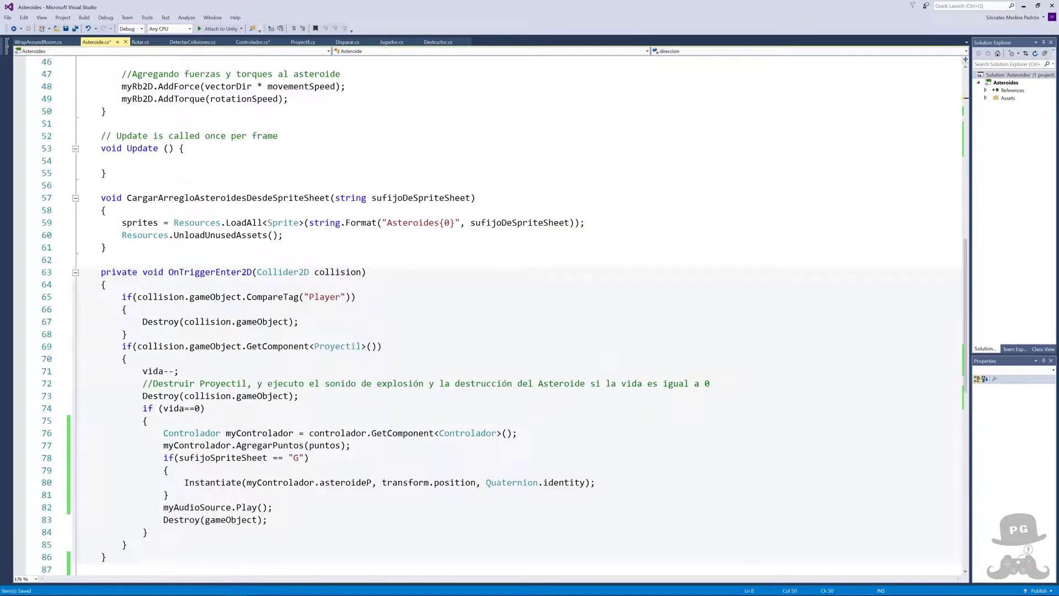
pyautogui.scroll(-10, 496, 315)
pyautogui.scroll(14, 496, 314)
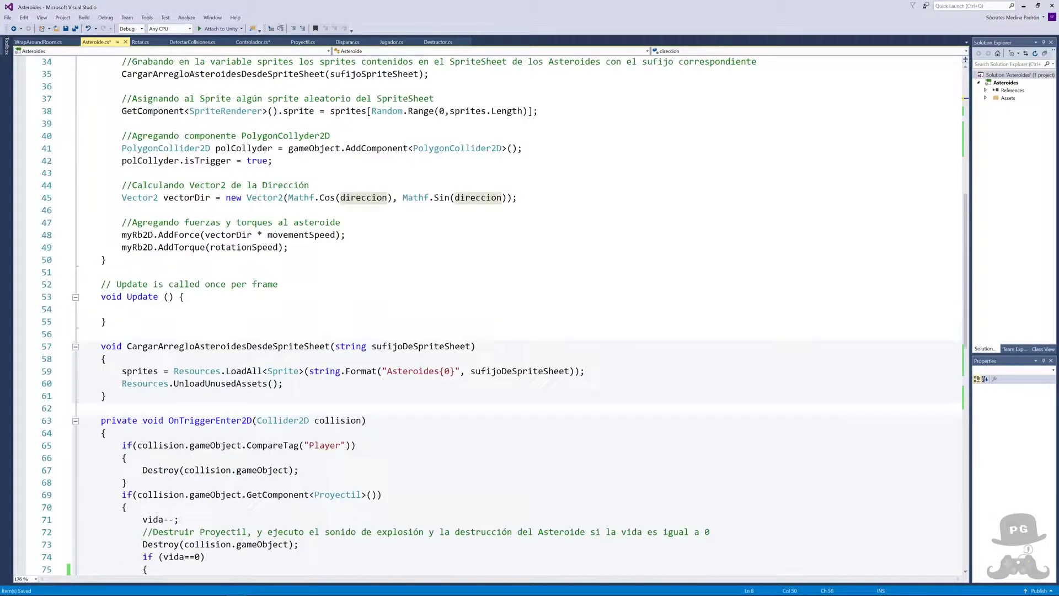
# - Declare 'private float limiteHorizontal, limiteVertical;' on line 7 of Controlador.cs
pyautogui.click(252, 42)
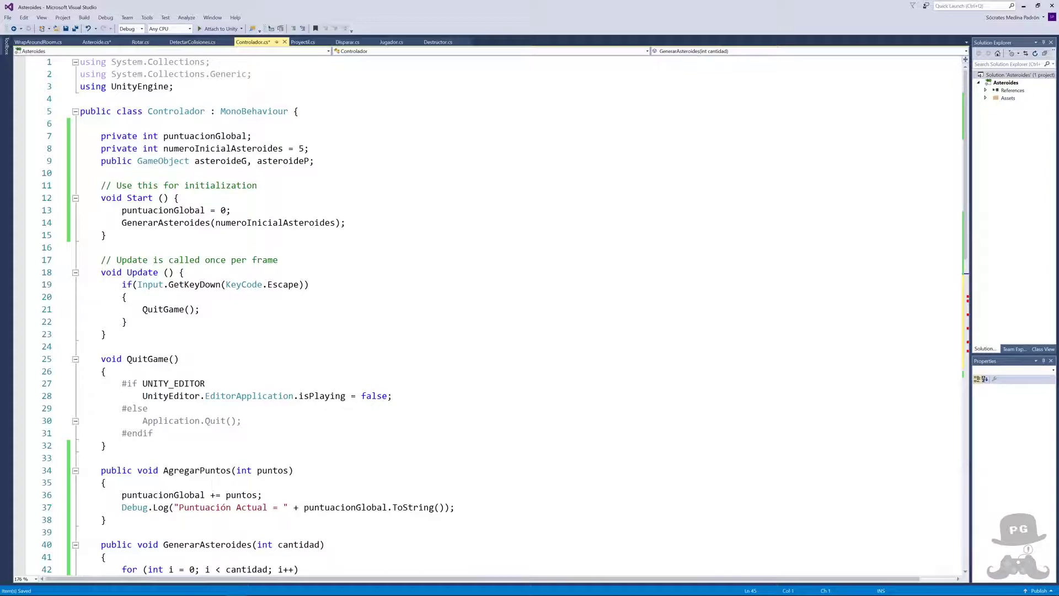
pyautogui.click(101, 123)
pyautogui.press('Return')
pyautogui.write('pri')
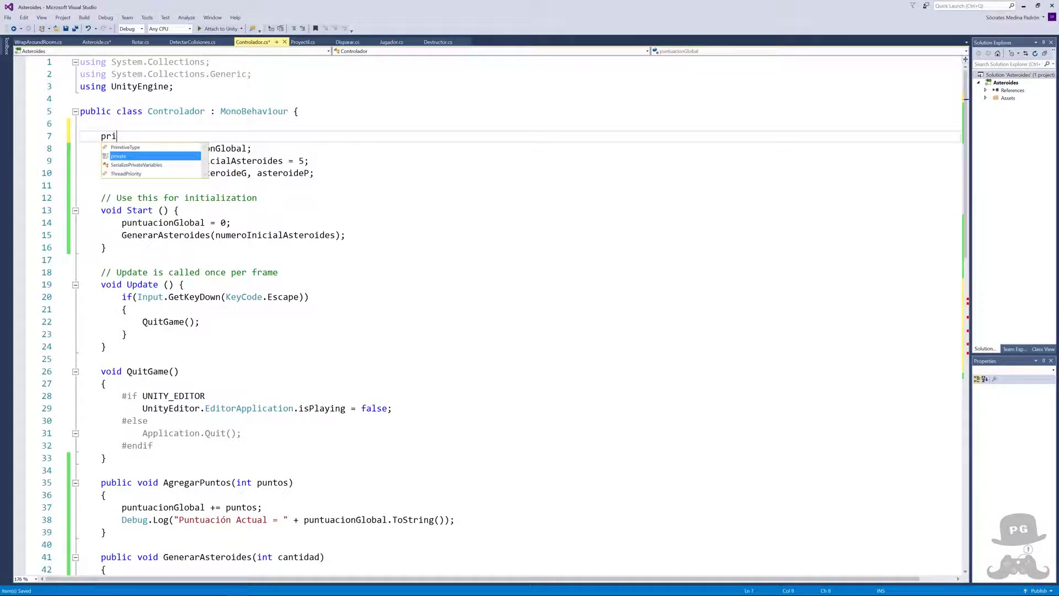
pyautogui.write('vate flo')
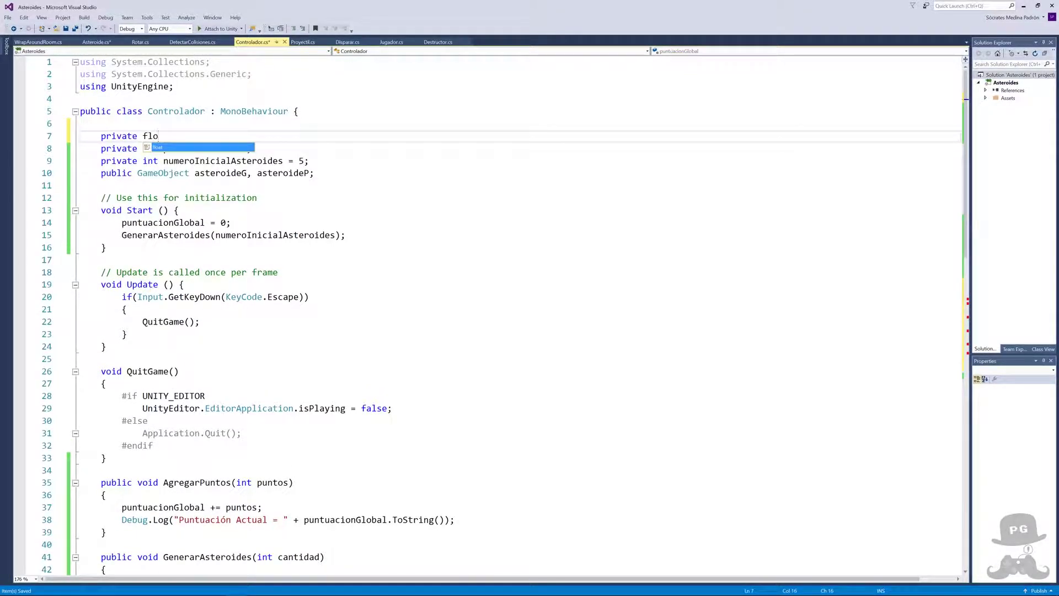
pyautogui.press('Tab')
pyautogui.write(', limiteHorizontal, limiteVertical')
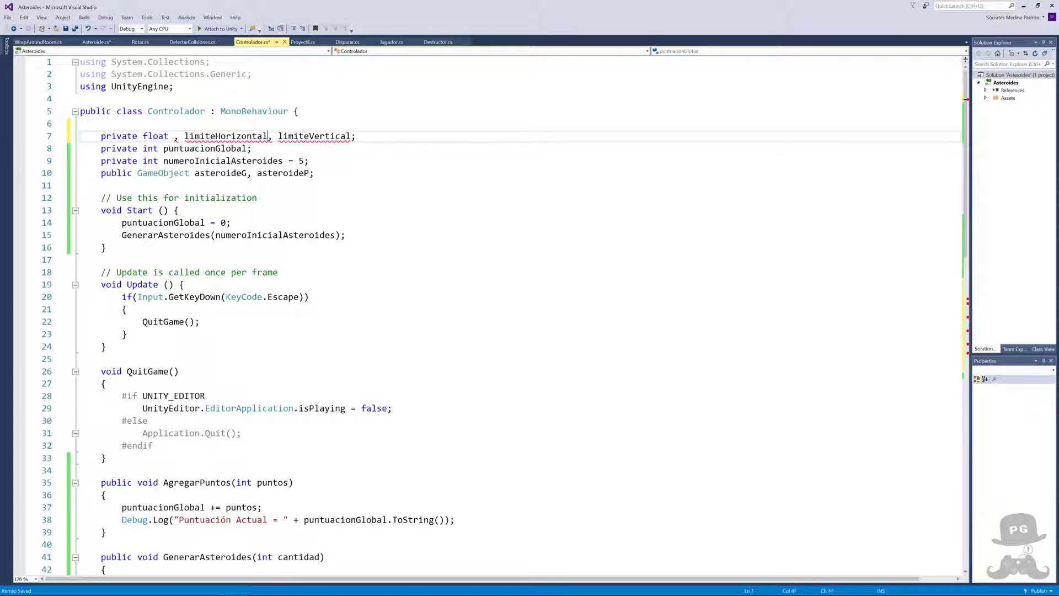
pyautogui.click(186, 136)
pyautogui.press('BackSpace')
pyautogui.press('BackSpace')
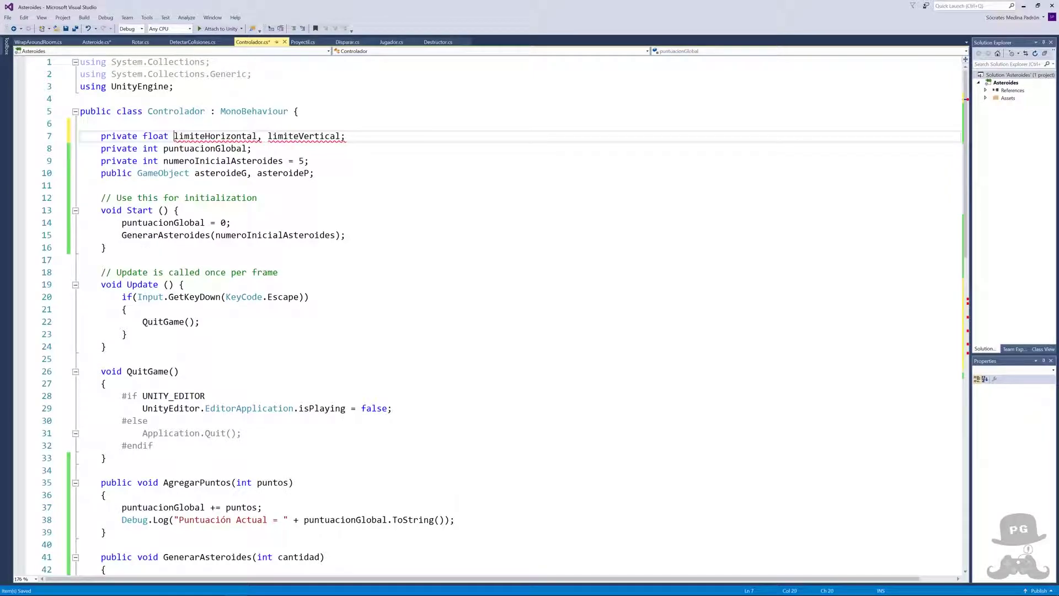
pyautogui.scroll(-11, 182, 138)
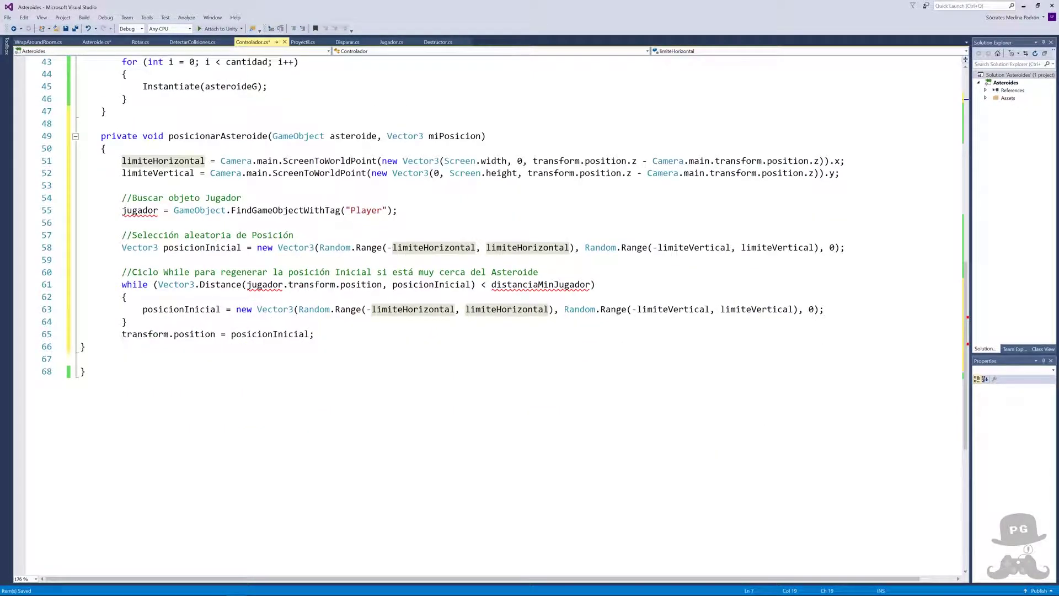
pyautogui.doubleClick(140, 321)
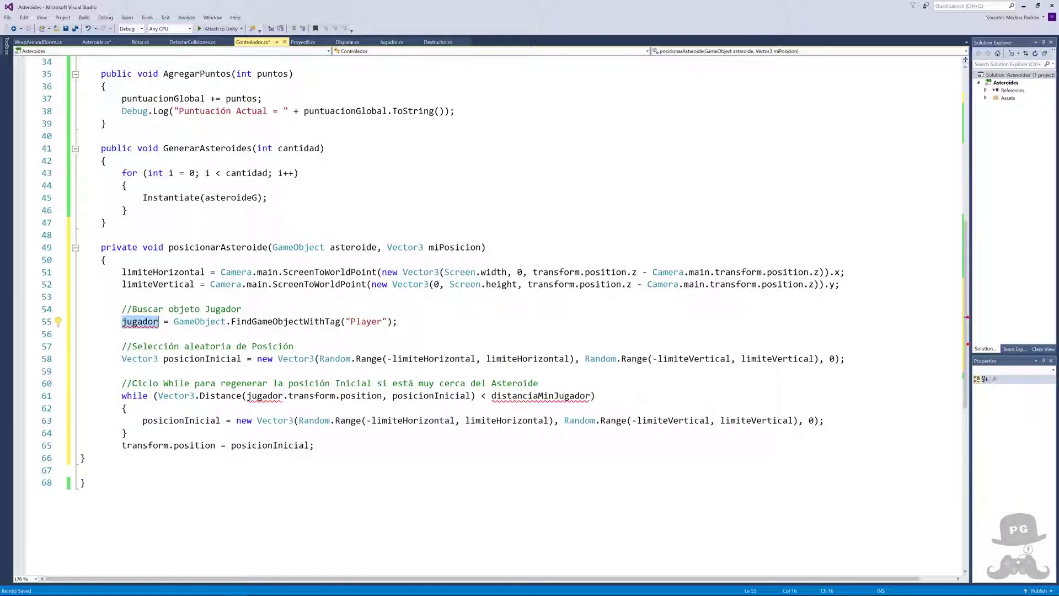
pyautogui.scroll(6, 215, 237)
pyautogui.scroll(5, 215, 238)
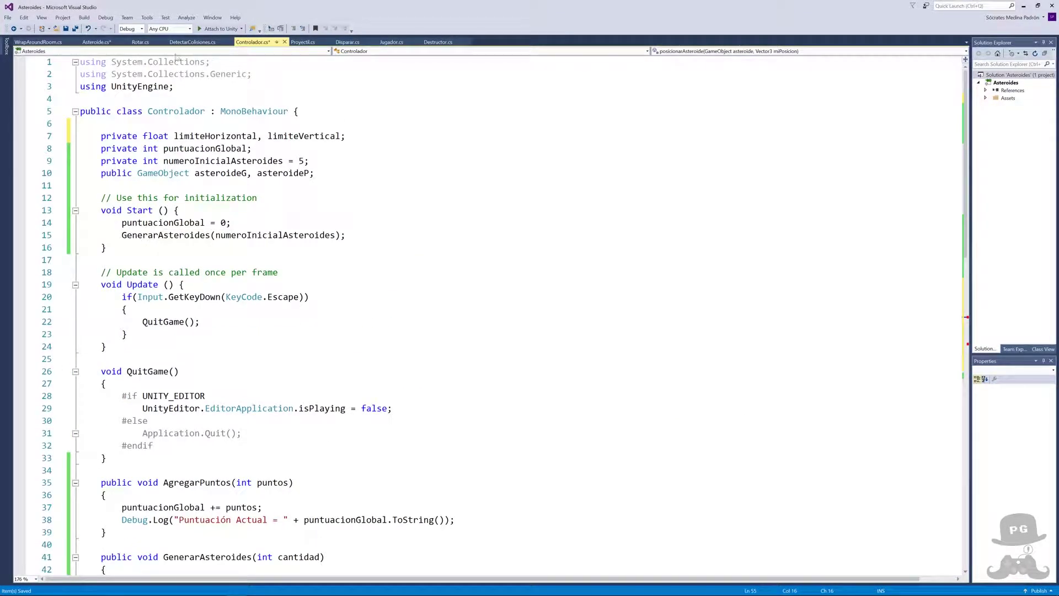
# - Remove the jugador field from Asteroide.cs and save the script
pyautogui.click(97, 42)
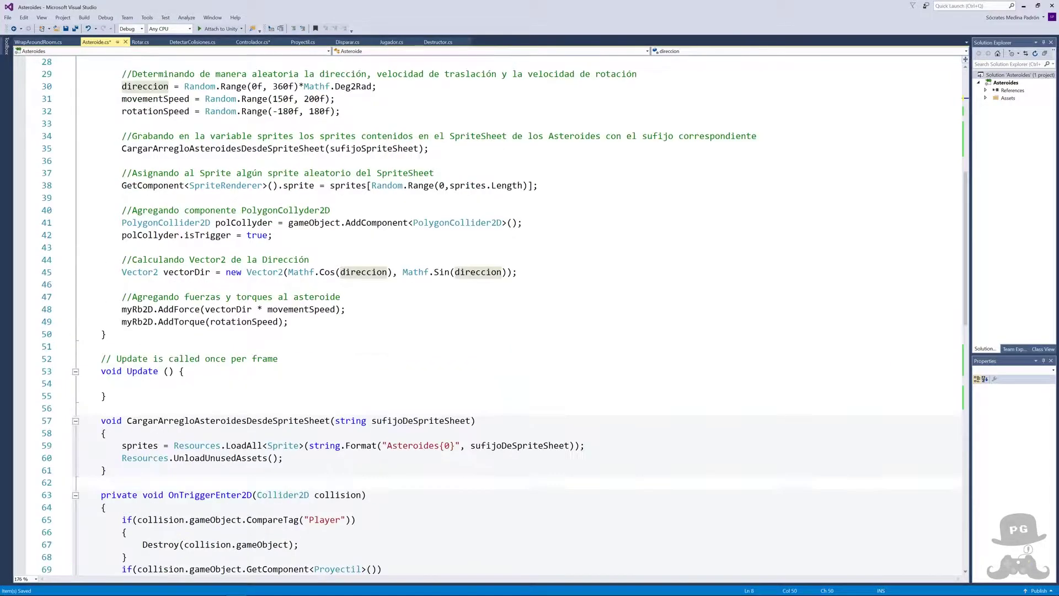
pyautogui.scroll(9, 497, 314)
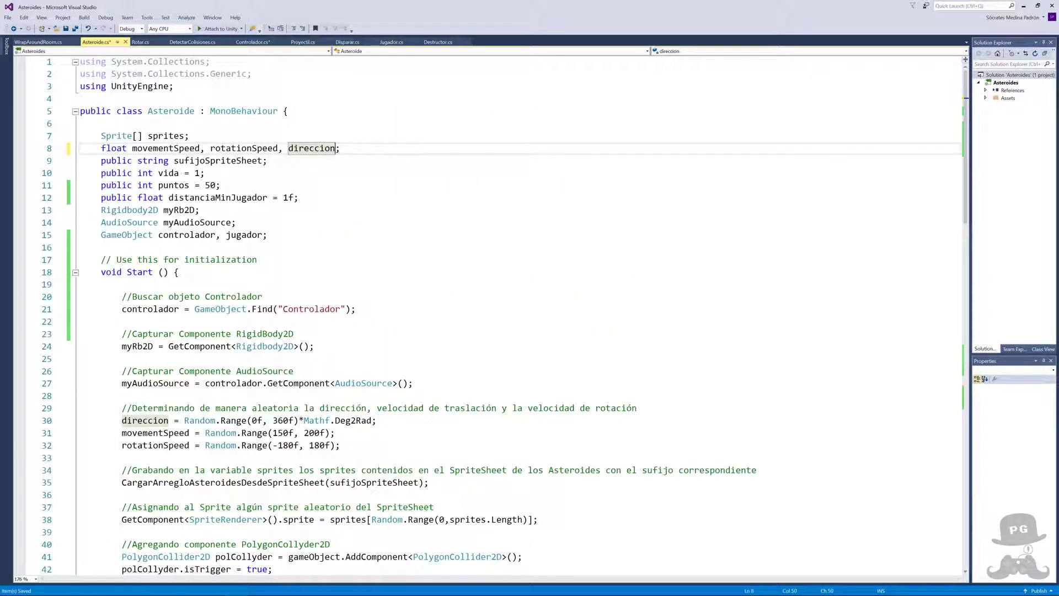
pyautogui.doubleClick(240, 238)
pyautogui.press('BackSpace')
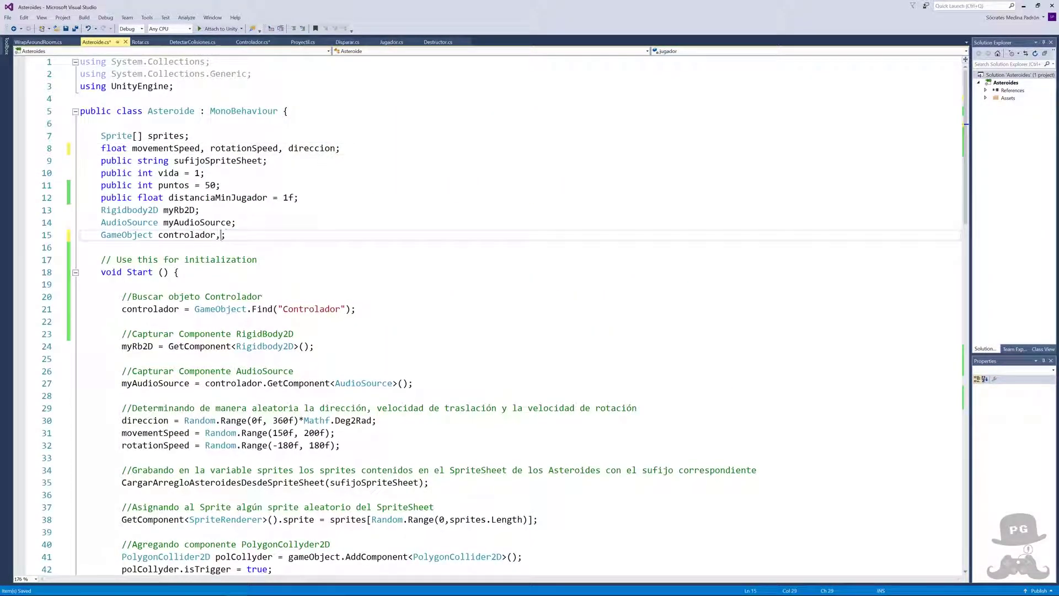
pyautogui.scroll(-7, 497, 314)
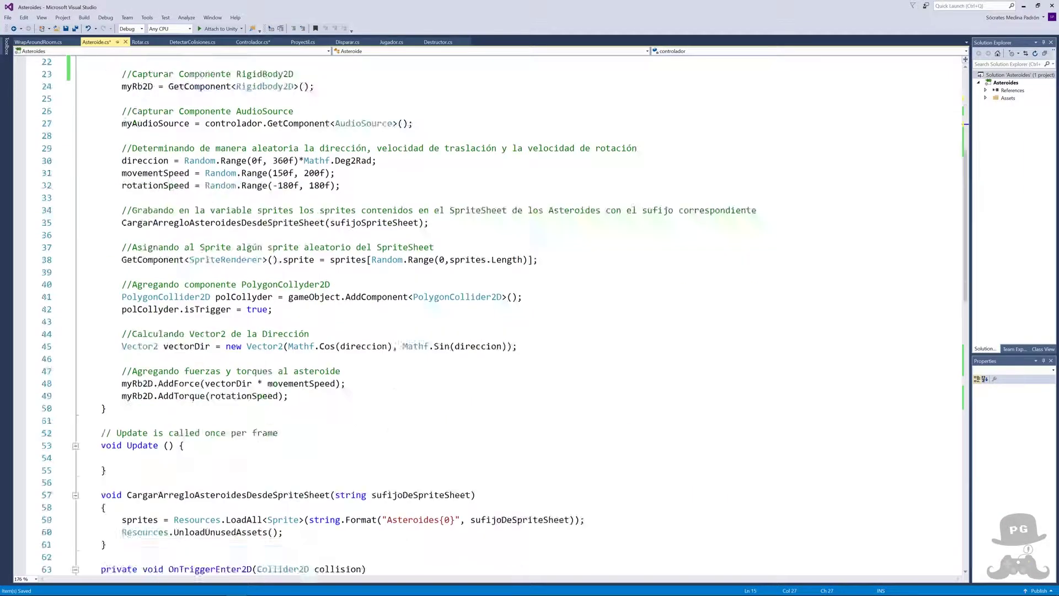
pyautogui.scroll(-4, 496, 314)
pyautogui.scroll(-10, 496, 315)
pyautogui.scroll(5, 497, 315)
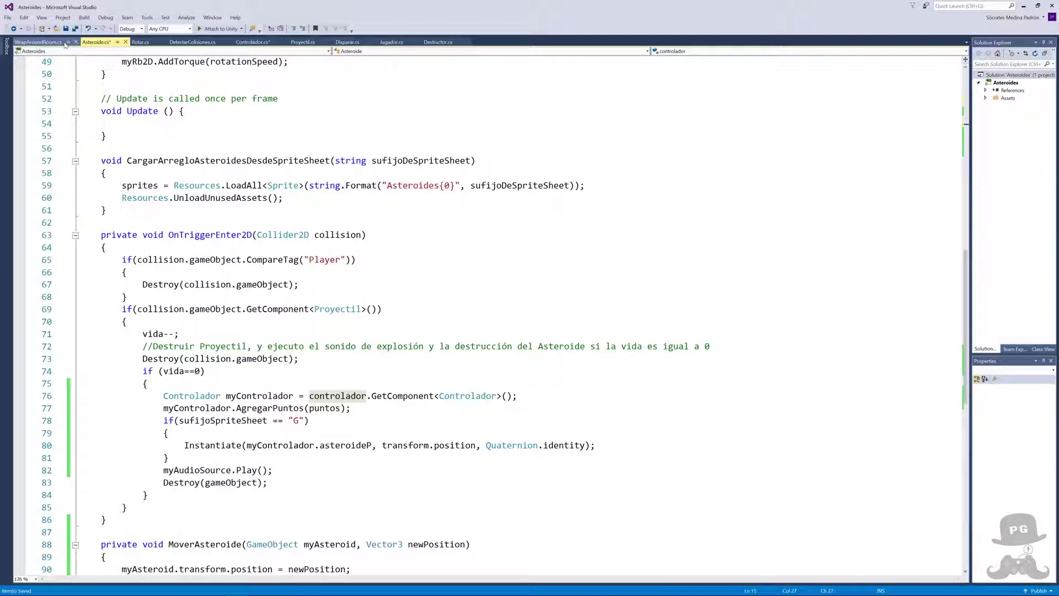
pyautogui.hotkey('ctrl', 's')
# - Declare 'private GameObject jugador;' in Controlador.cs below the asteroideP field
pyautogui.click(249, 43)
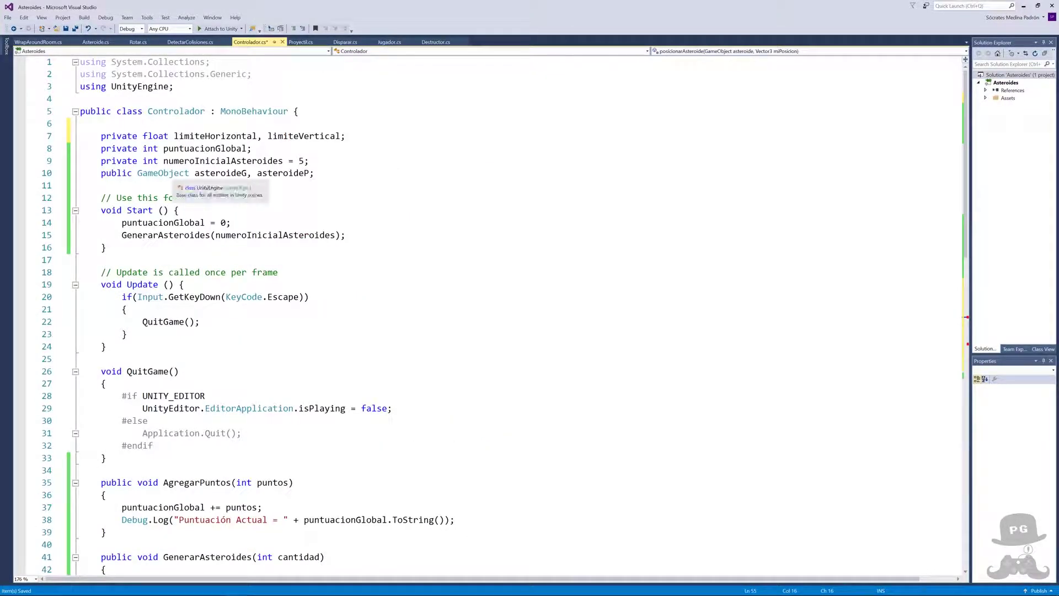
pyautogui.click(314, 173)
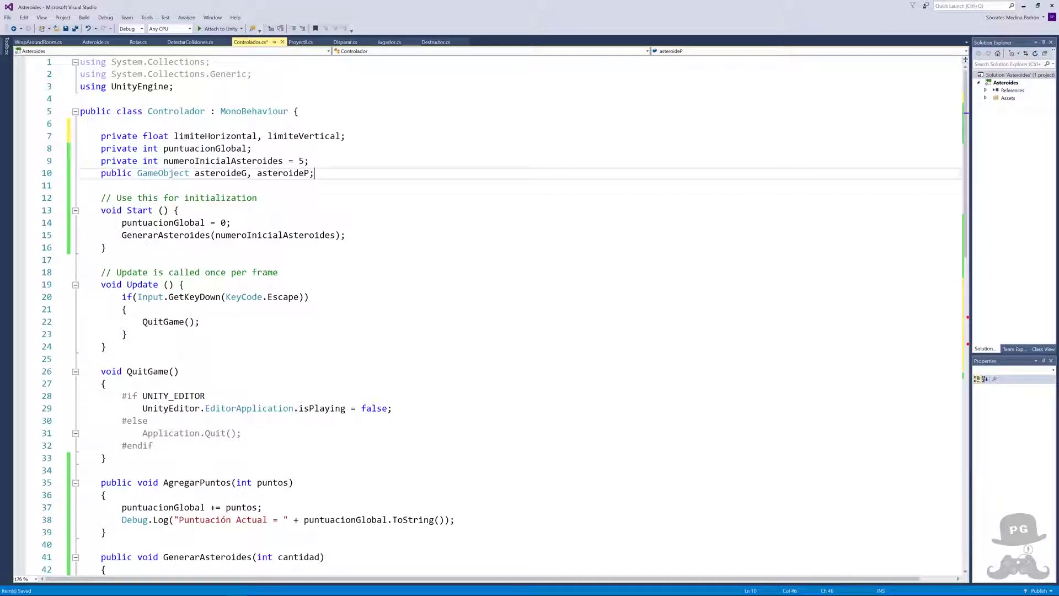
pyautogui.press('Return')
pyautogui.write('pr')
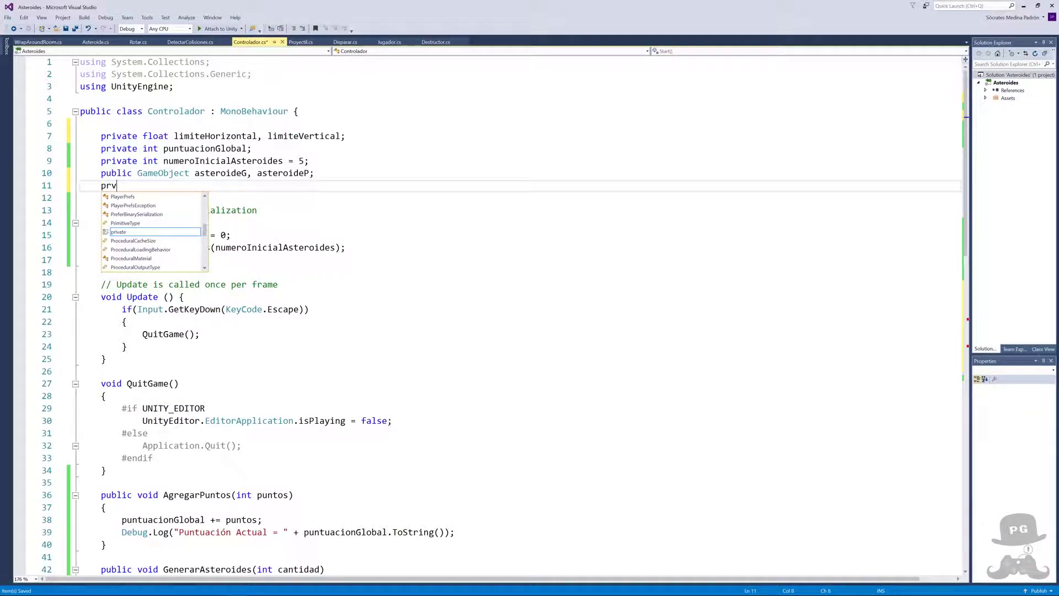
pyautogui.write('ivate G')
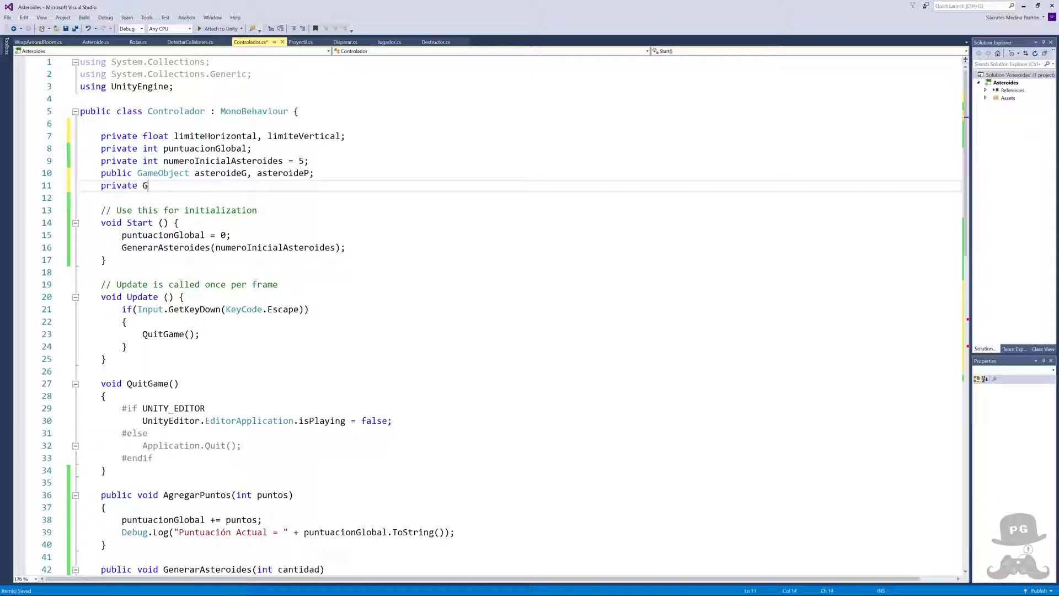
pyautogui.write('ameObject ')
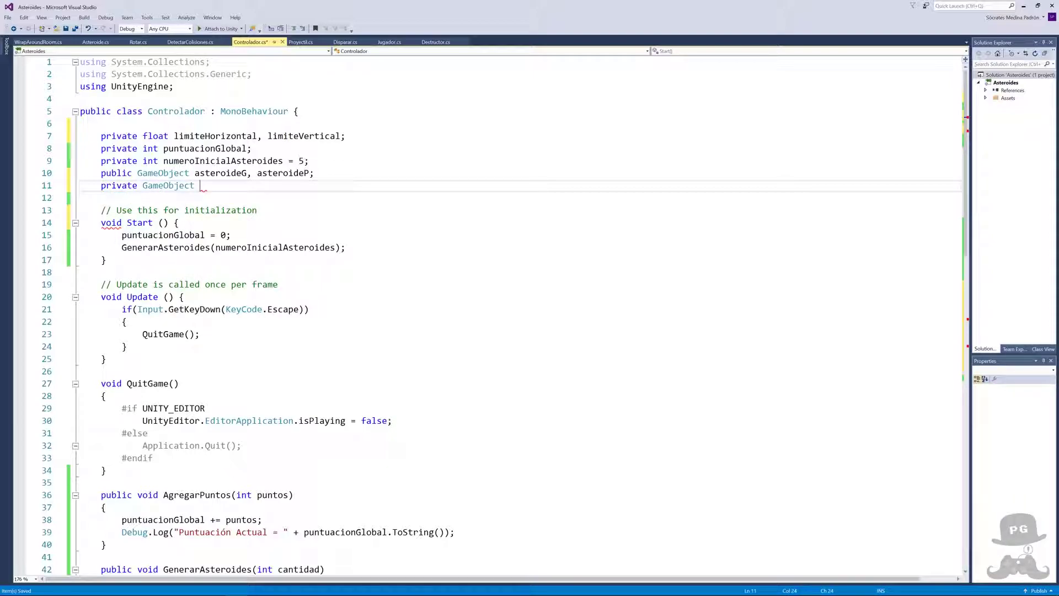
pyautogui.write('jugador')
pyautogui.write(';')
# - Cut the Buscar objeto Jugador comment and FindGameObjectWithTag line from posicionarAsteroide
pyautogui.scroll(-2, 486, 315)
pyautogui.scroll(-8, 486, 314)
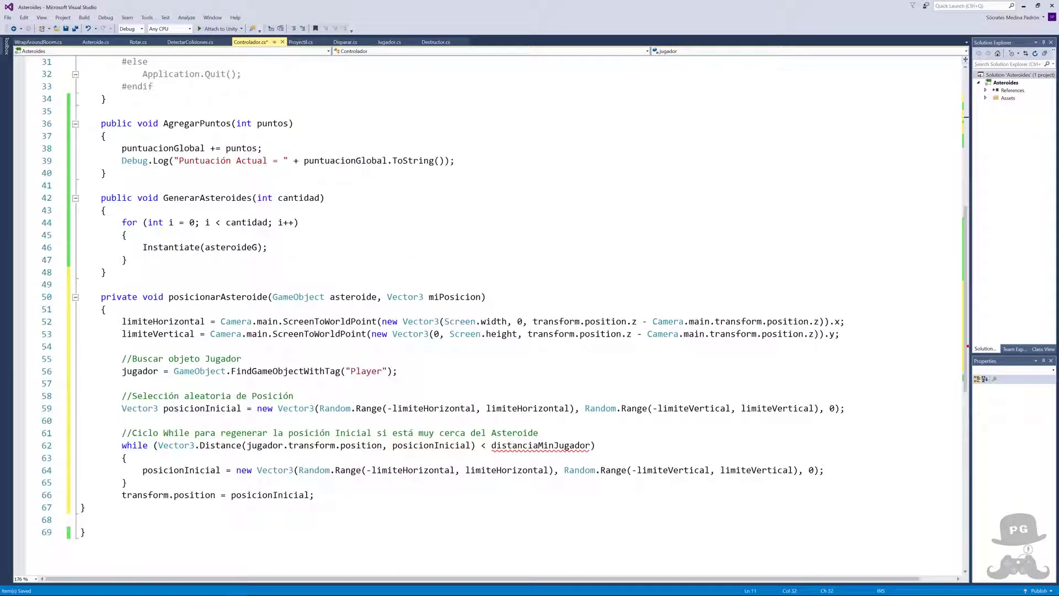
pyautogui.click(67, 371)
pyautogui.click(76, 361)
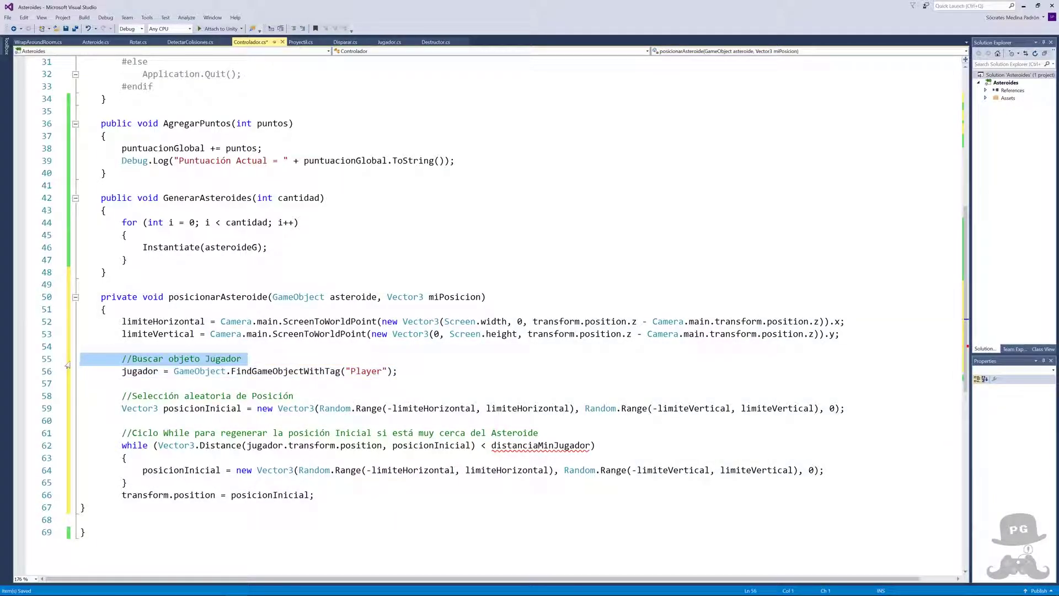
pyautogui.moveTo(76, 362); pyautogui.dragTo(78, 377)
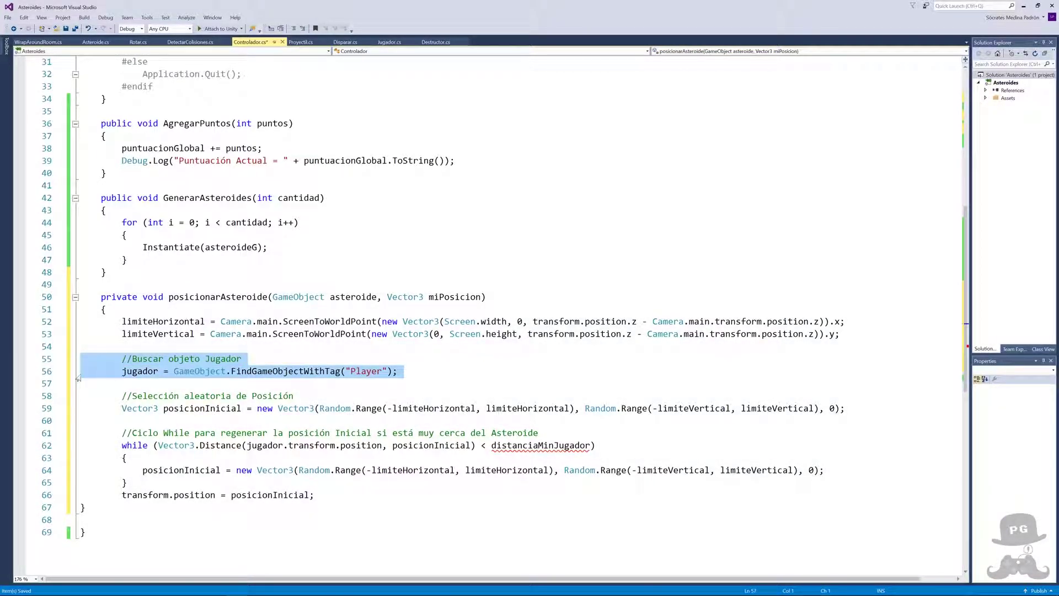
pyautogui.press('Delete')
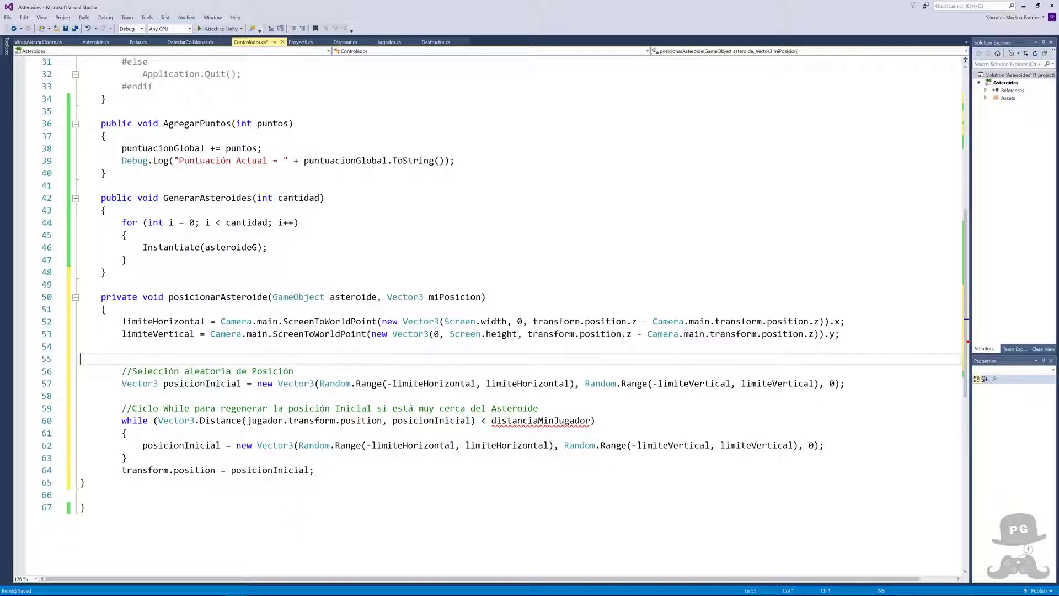
pyautogui.press('BackSpace')
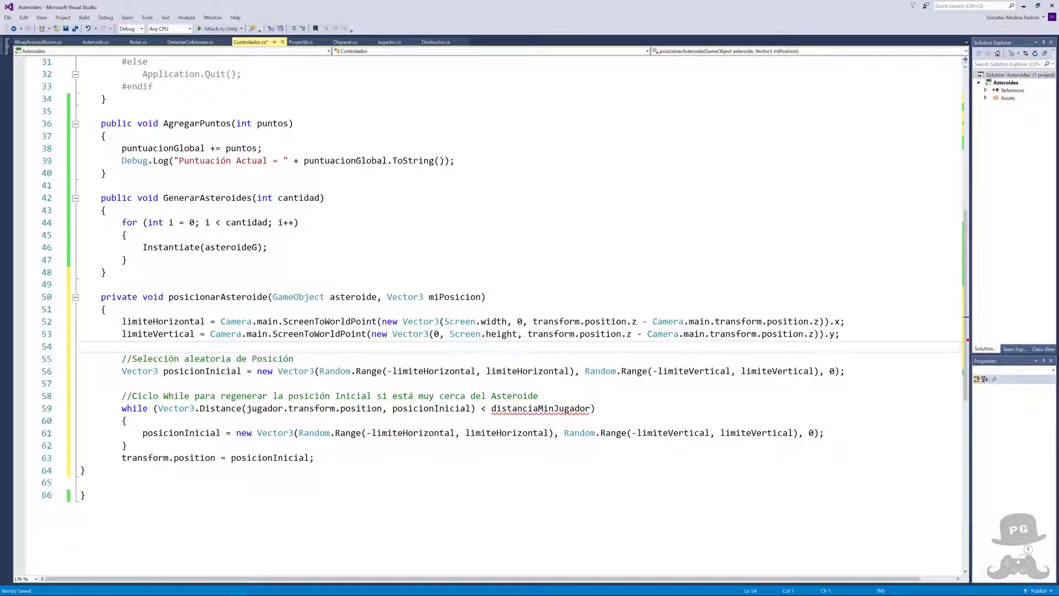
pyautogui.scroll(5, 69, 259)
pyautogui.scroll(5, 69, 259)
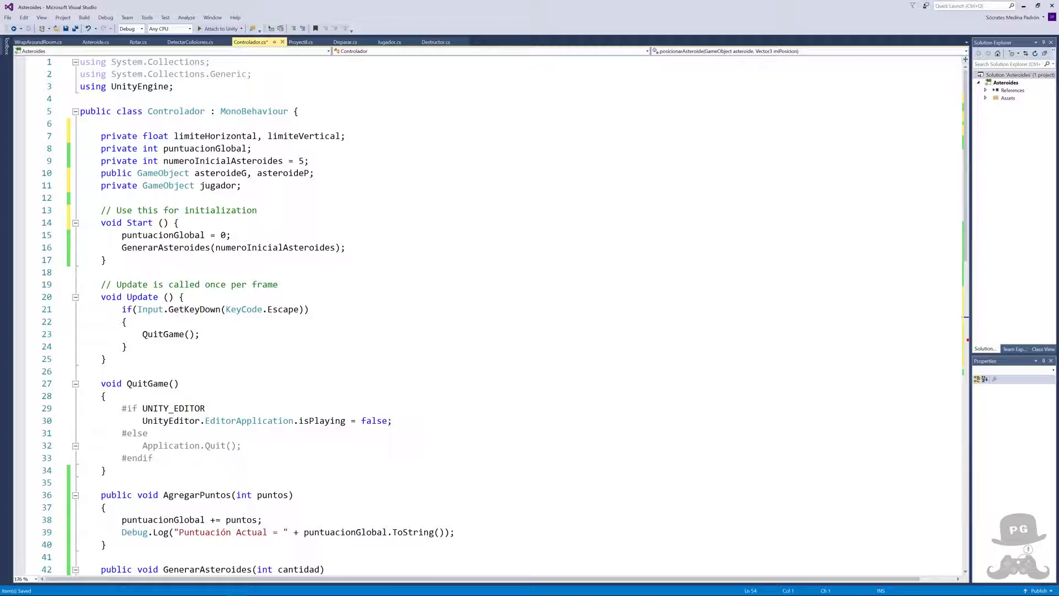
# - Paste the Player lookup lines into Start in Controlador.cs
pyautogui.click(69, 259)
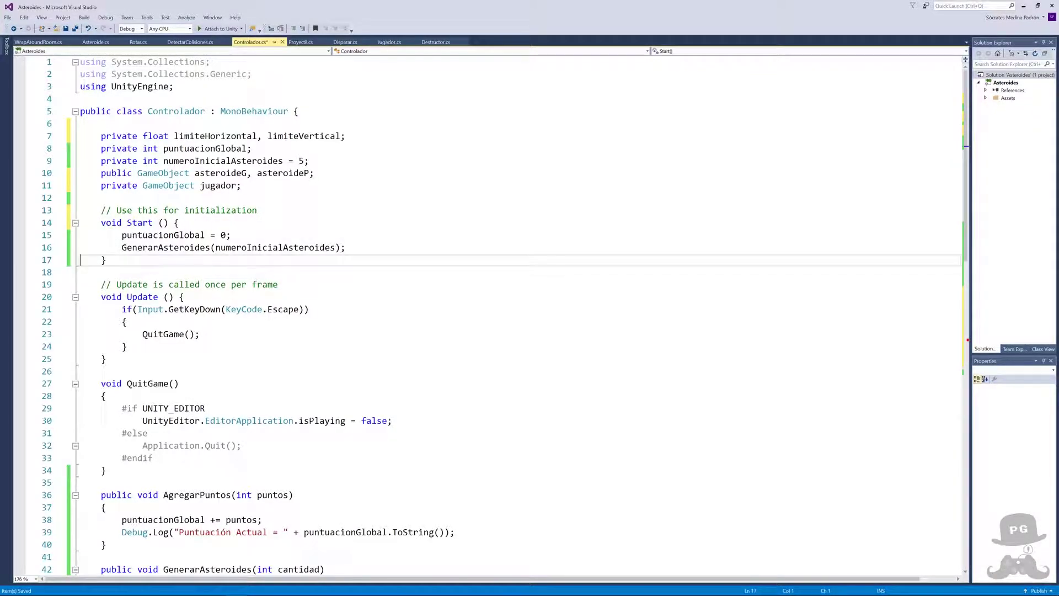
pyautogui.press('Return')
pyautogui.write('//Buscar objeto Jugador jugador = GameObject.FindGameObjectWithTag("Player");')
pyautogui.scroll(-6, 496, 315)
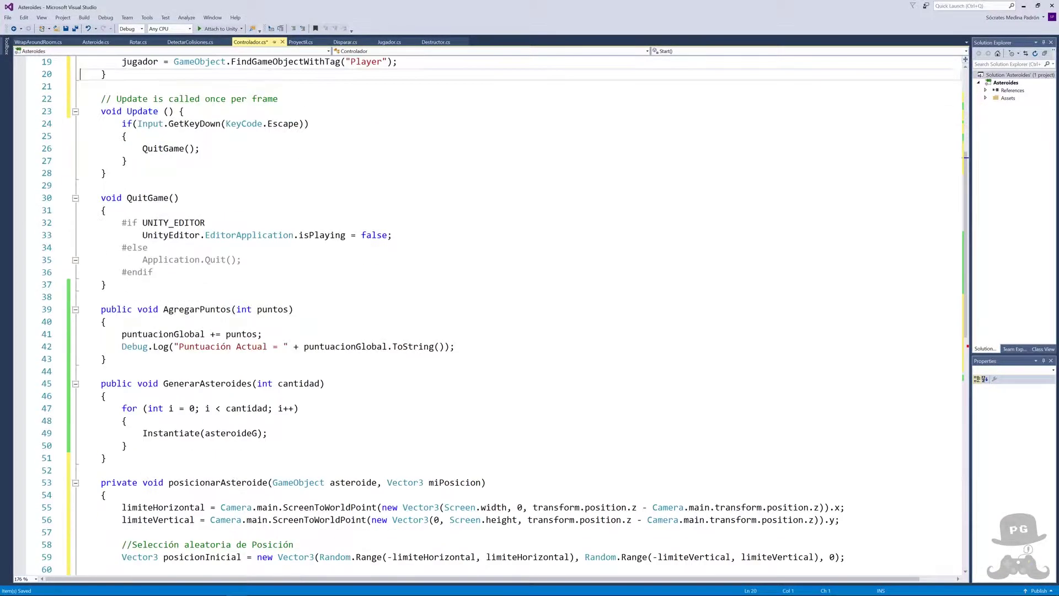
pyautogui.scroll(-6, 497, 315)
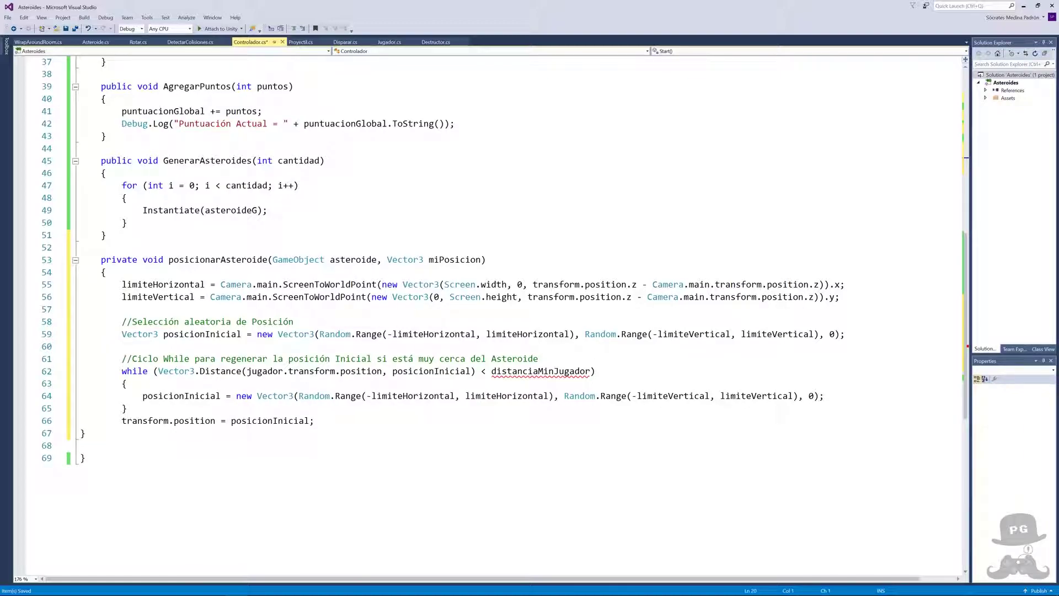
pyautogui.doubleClick(264, 371)
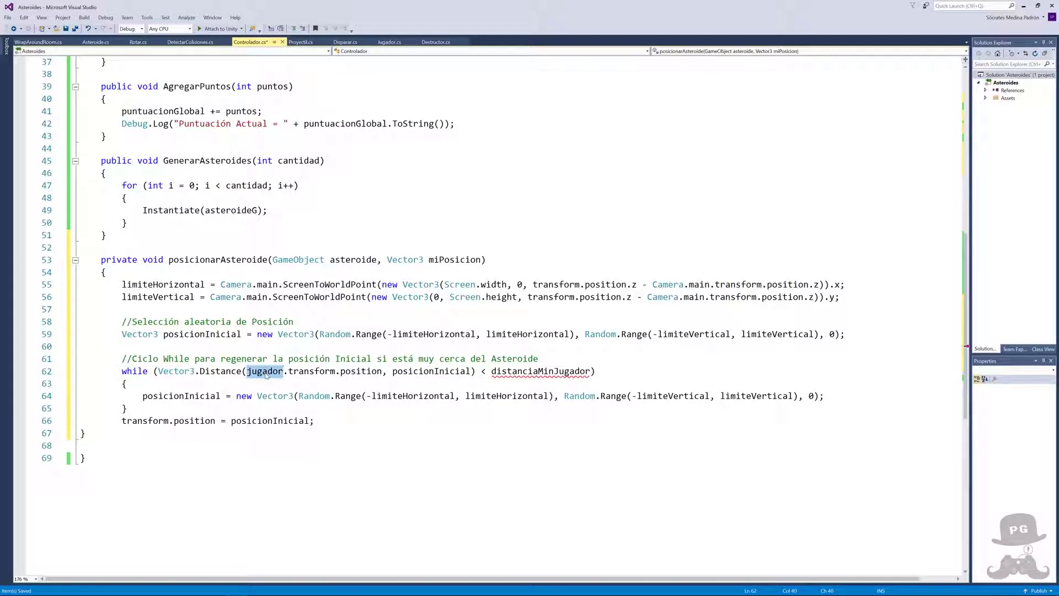
pyautogui.doubleClick(544, 372)
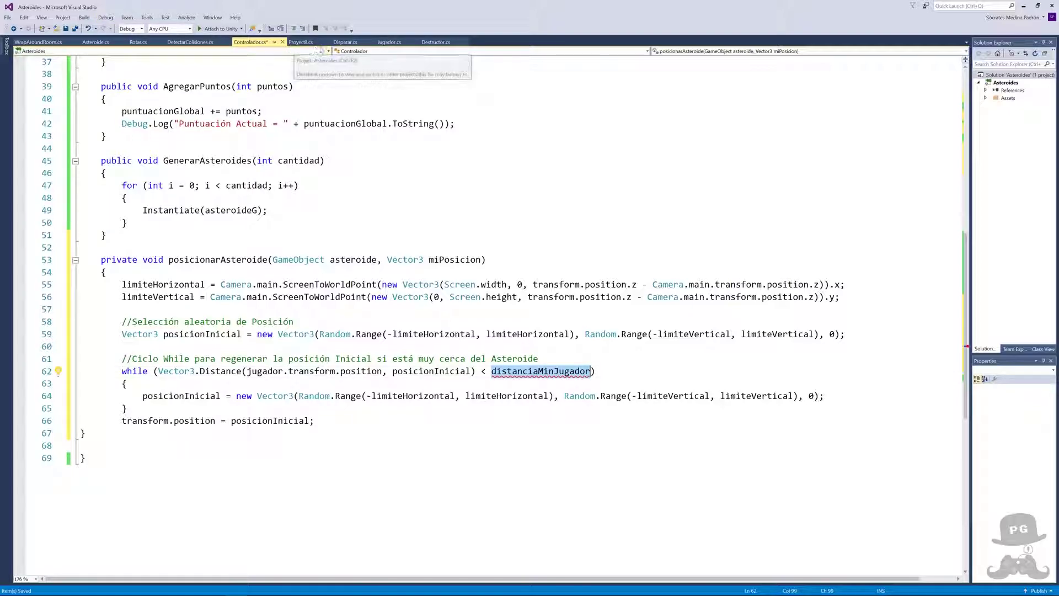
# - Move 'public float distanciaMinJugador = 1f;' from Asteroide.cs into Controlador.cs below jugador, then save
pyautogui.click(100, 46)
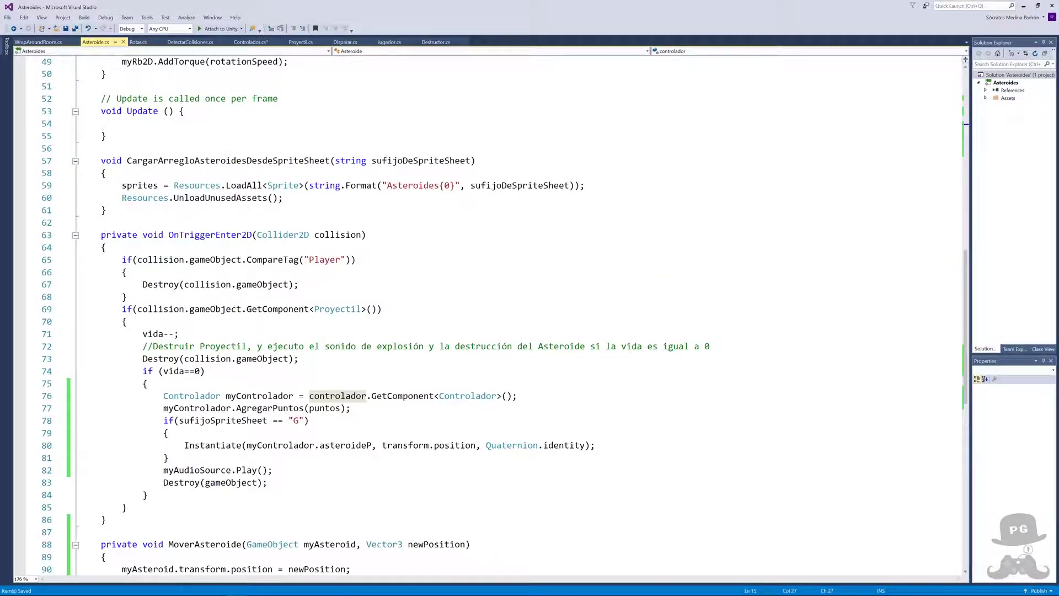
pyautogui.scroll(20, 497, 315)
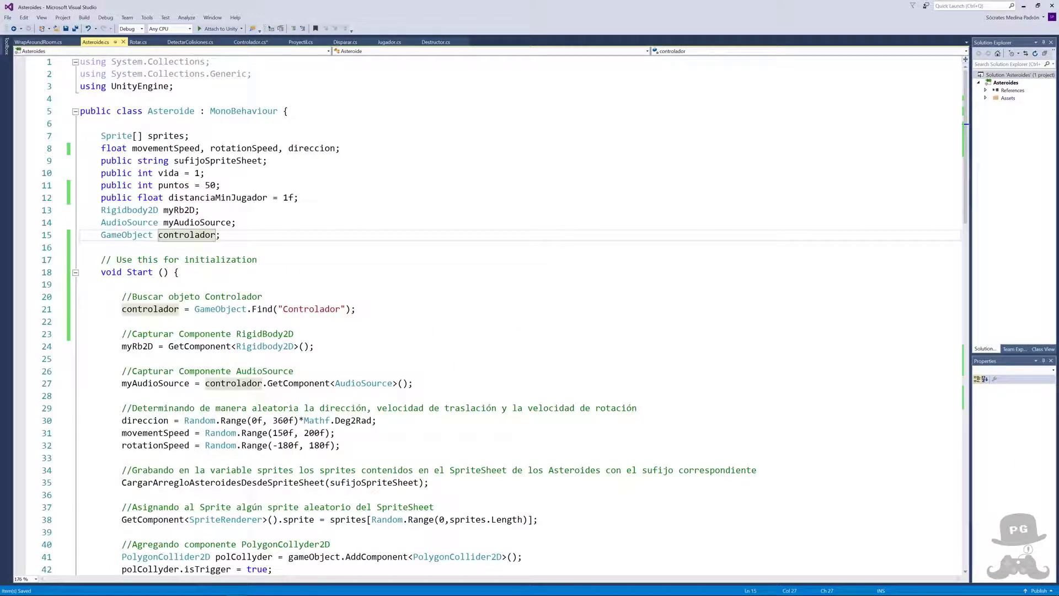
pyautogui.click(73, 201)
pyautogui.press('Delete')
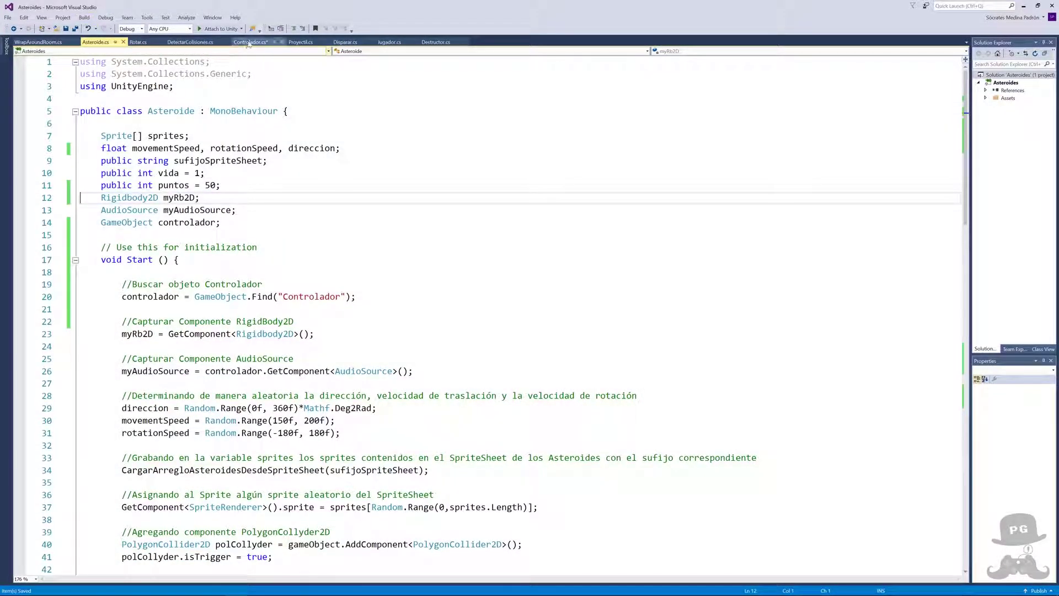
pyautogui.click(250, 42)
pyautogui.scroll(13, 233, 67)
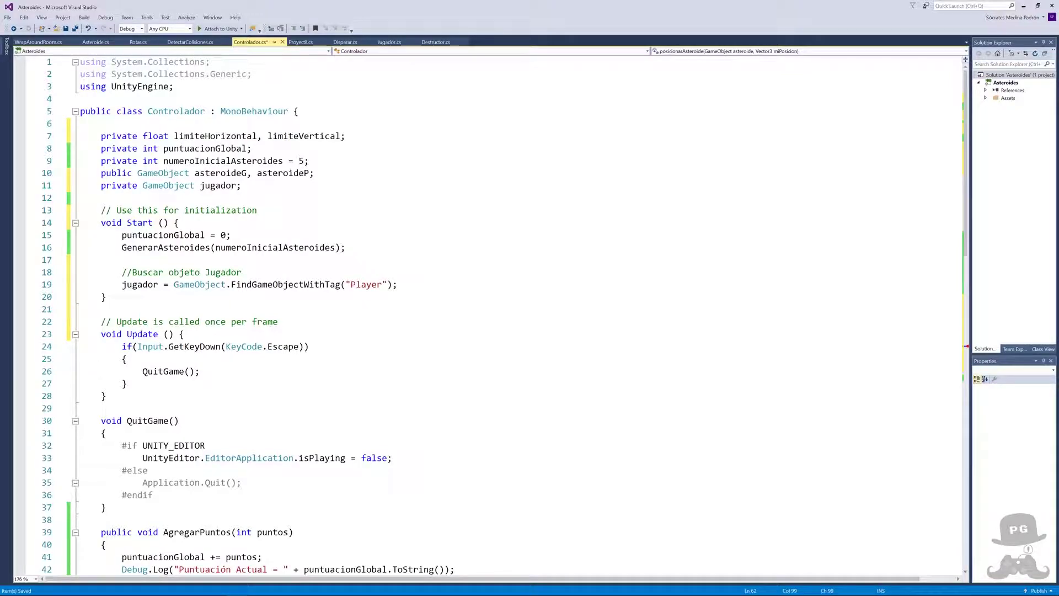
pyautogui.click(80, 198)
pyautogui.hotkey('ctrl', 'v')
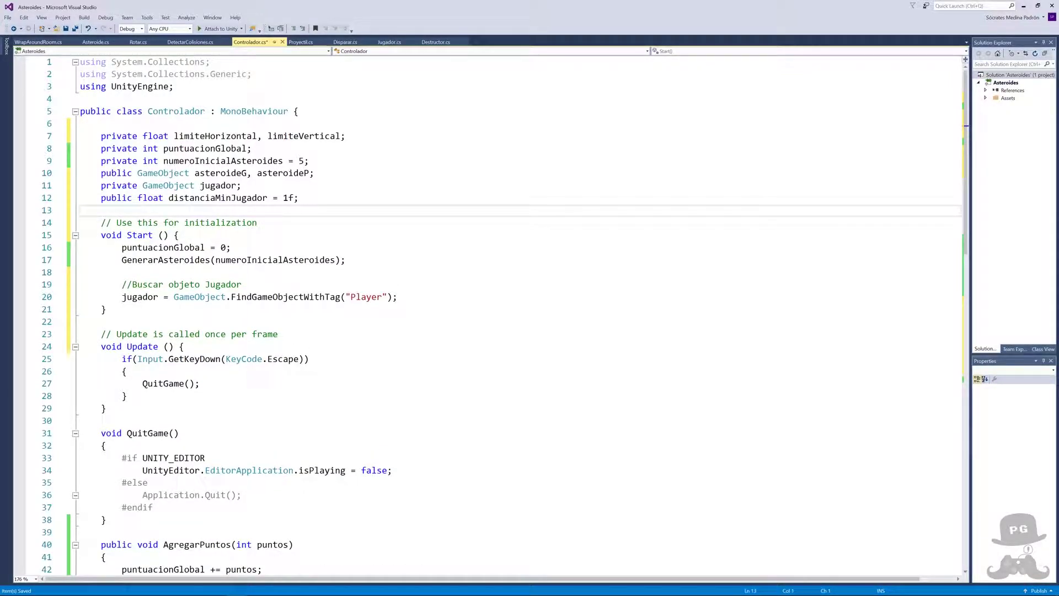
pyautogui.hotkey('ctrl', 's')
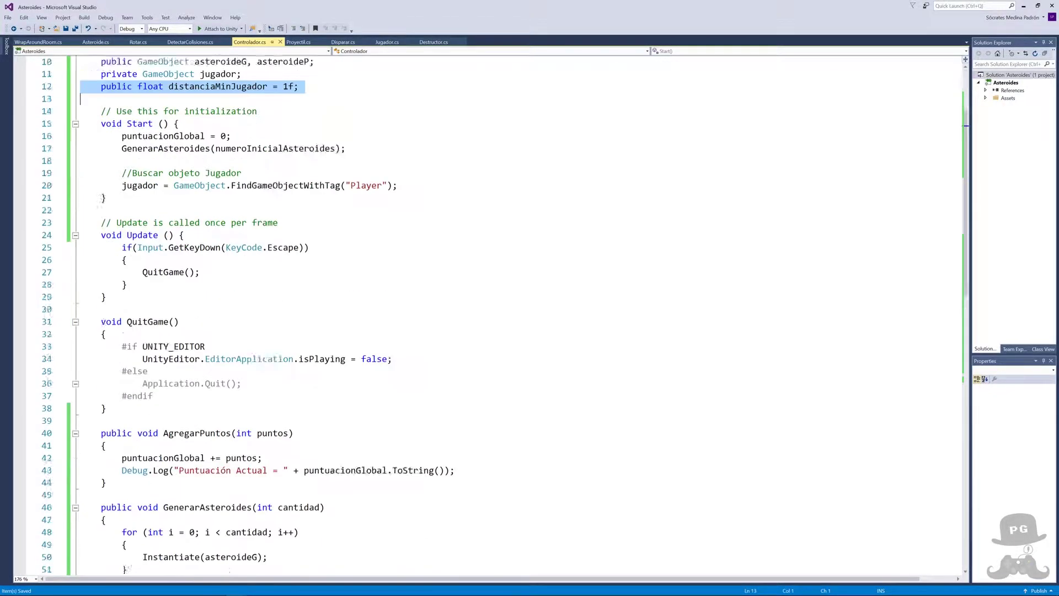
pyautogui.scroll(3, 496, 314)
pyautogui.click(86, 186)
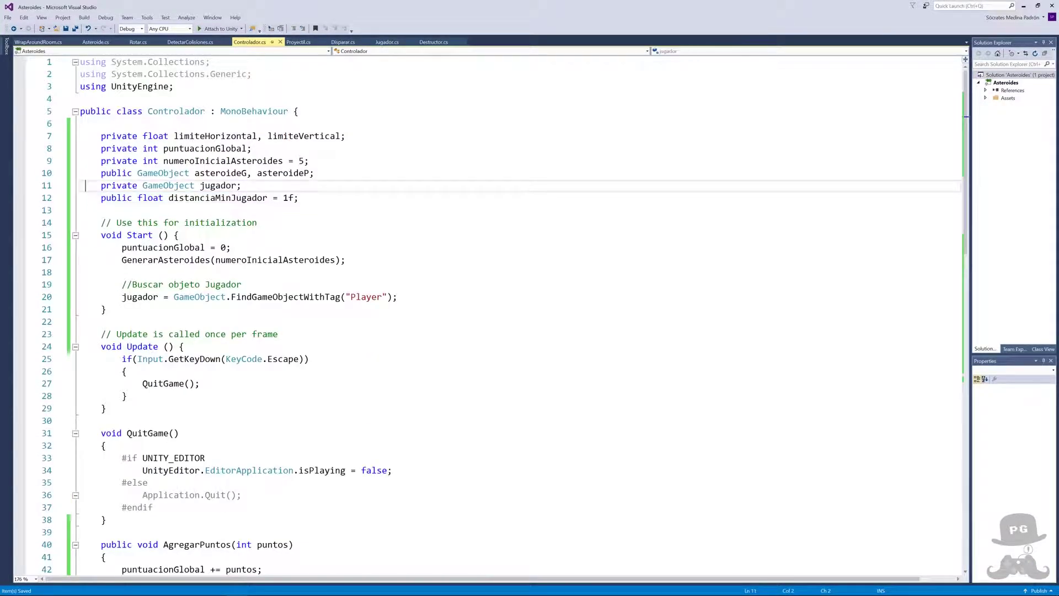
pyautogui.click(152, 284)
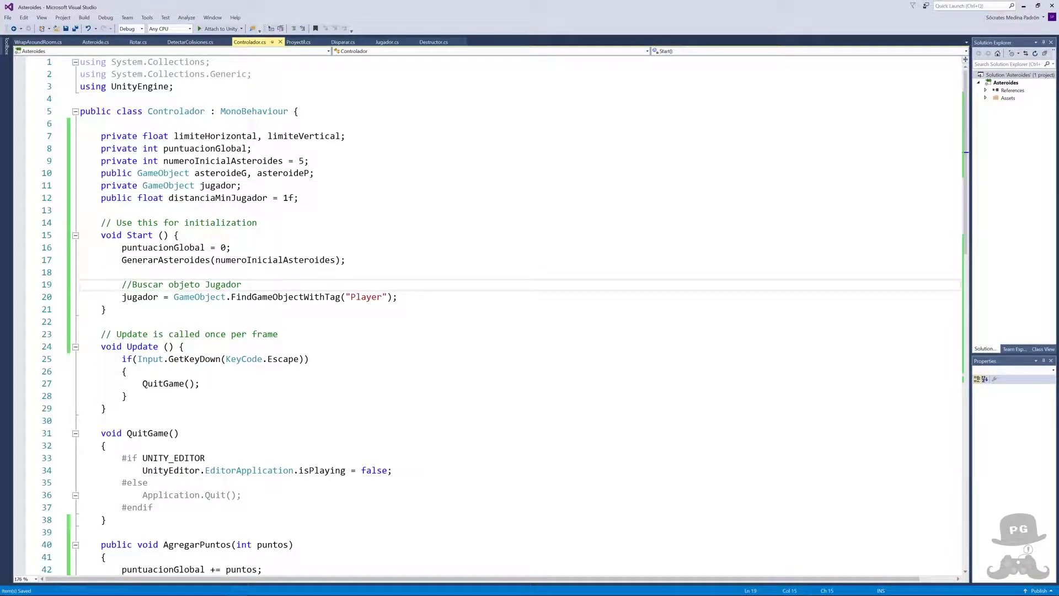
pyautogui.scroll(-4, 153, 284)
pyautogui.scroll(-9, 496, 314)
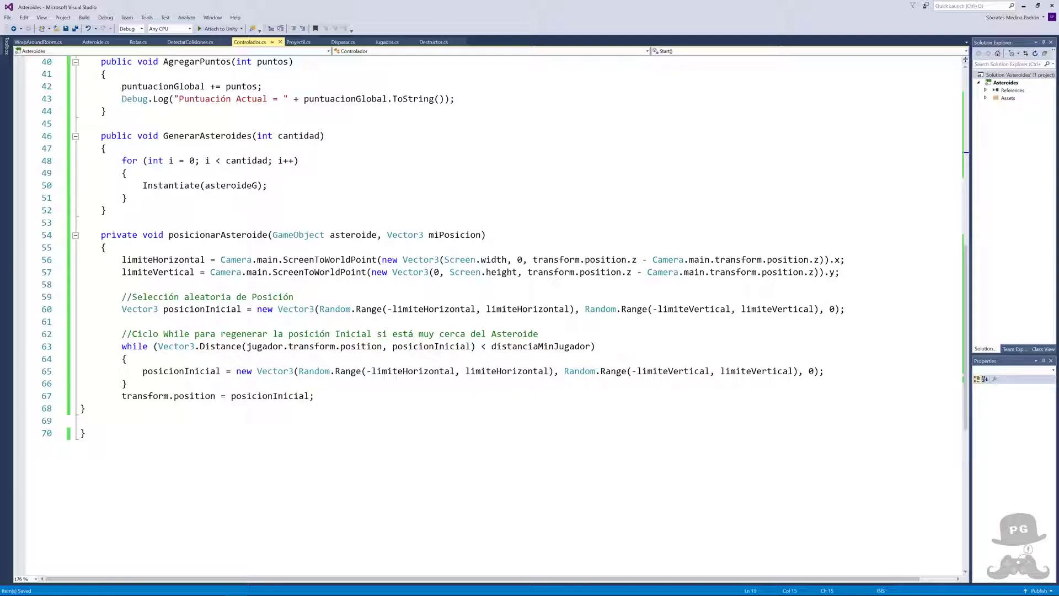
pyautogui.click(242, 234)
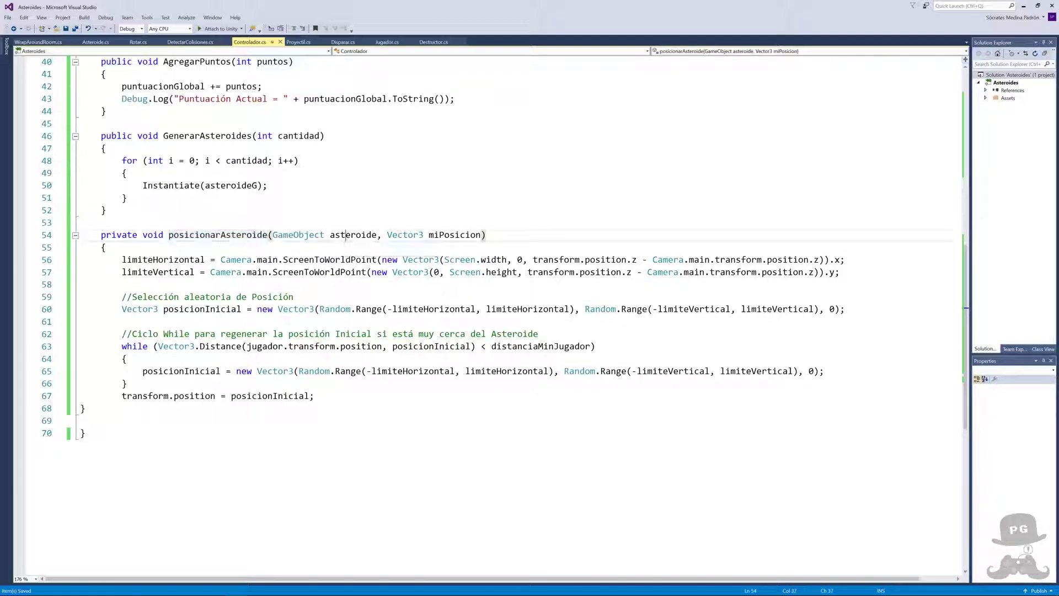
pyautogui.doubleClick(346, 234)
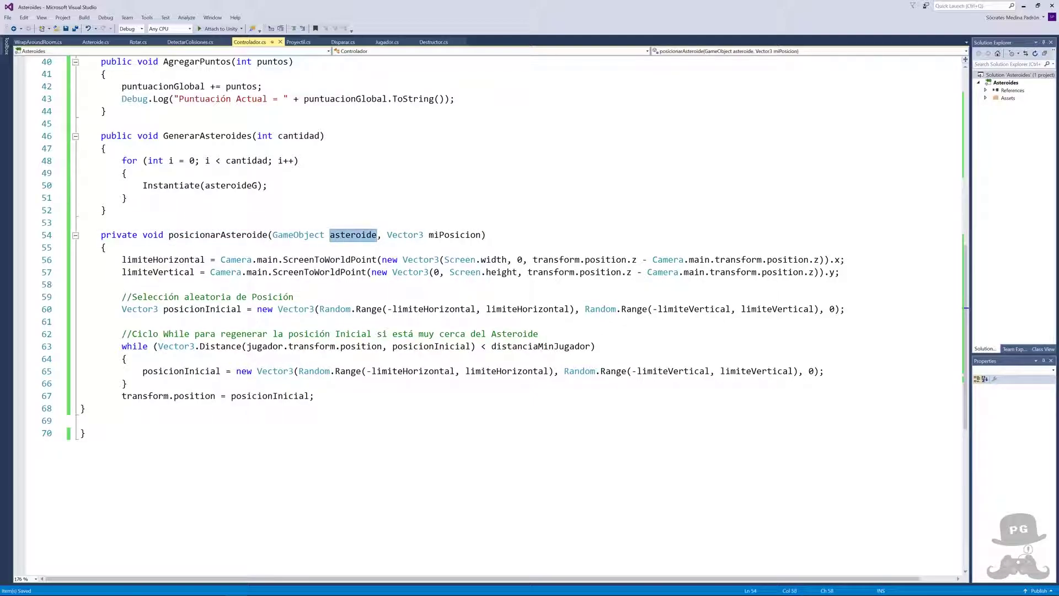
pyautogui.doubleClick(440, 236)
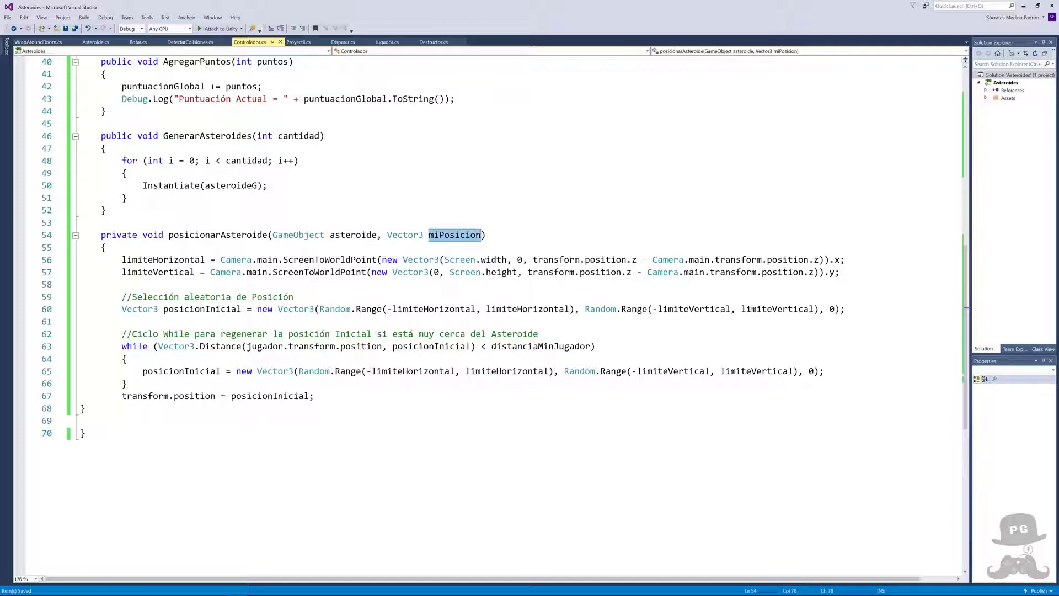
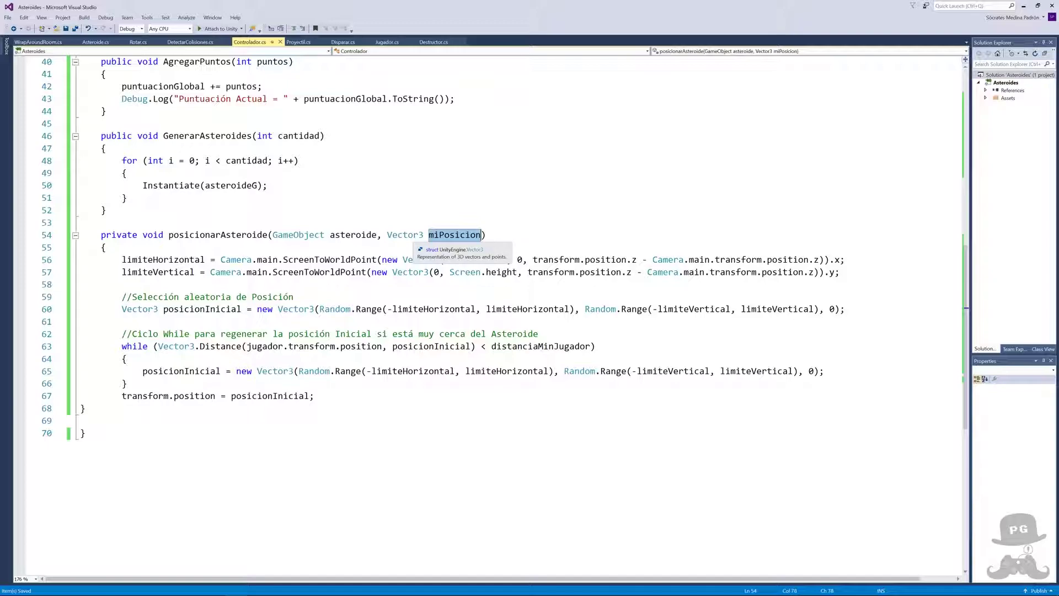
# - Delete ', Vector3 miPosicion' from the posicionarAsteroide signature, leaving only GameObject asteroide
pyautogui.click(377, 235)
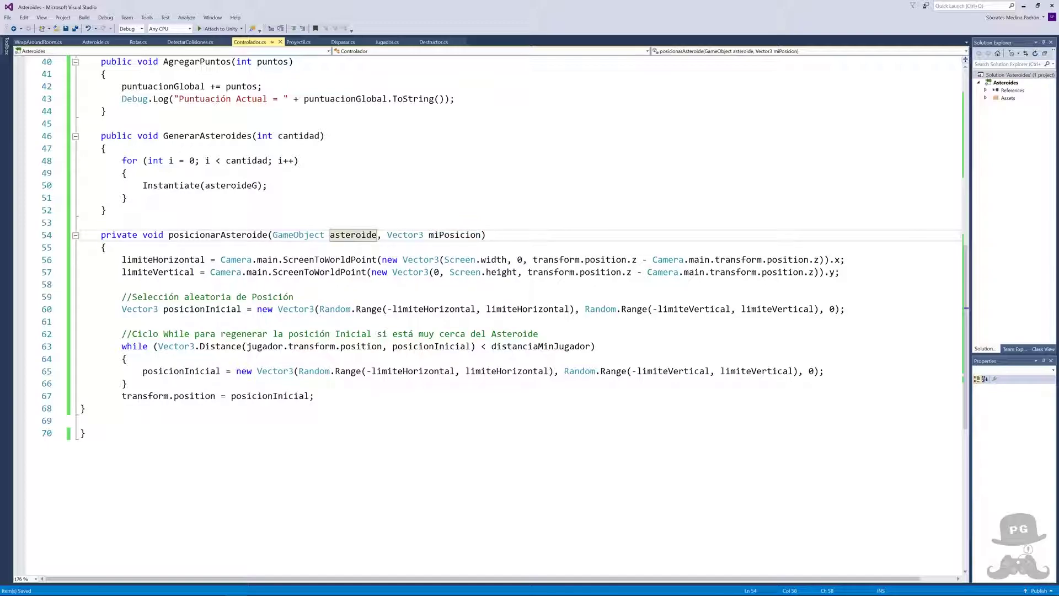
pyautogui.moveTo(377, 234); pyautogui.dragTo(481, 234)
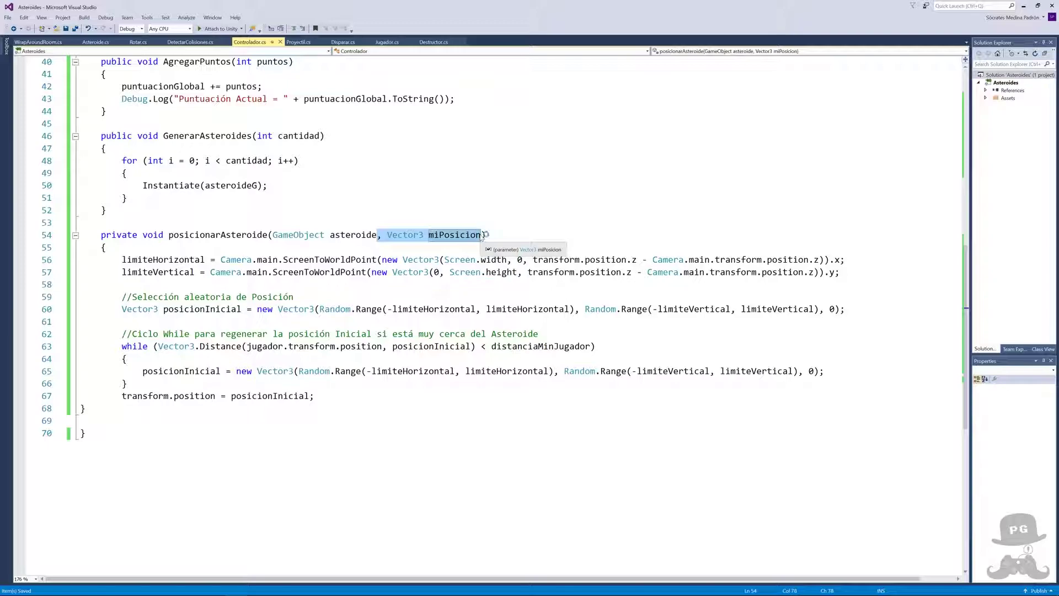
pyautogui.press('Delete')
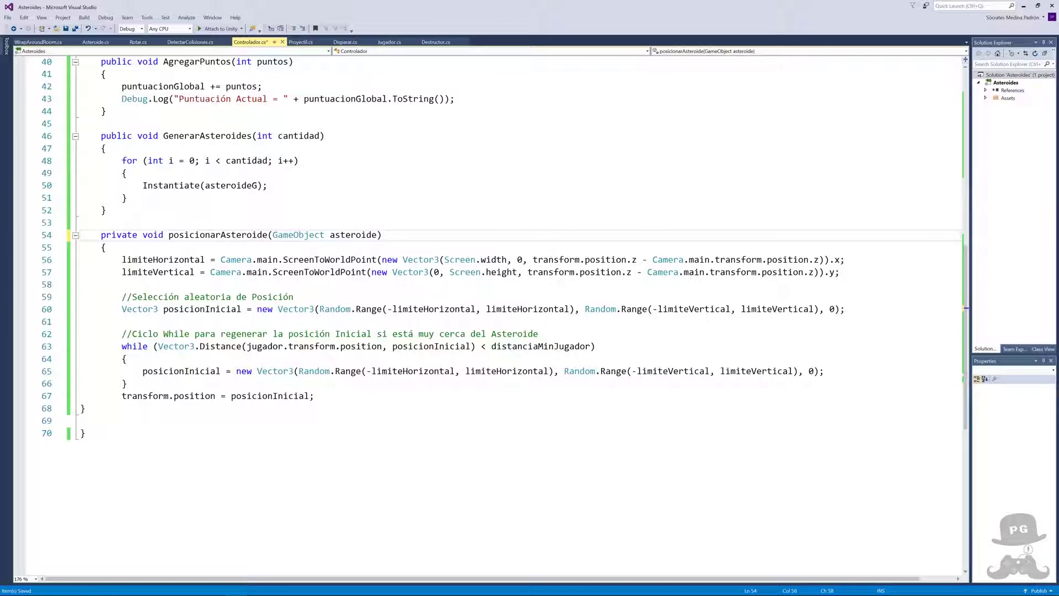
pyautogui.doubleClick(353, 235)
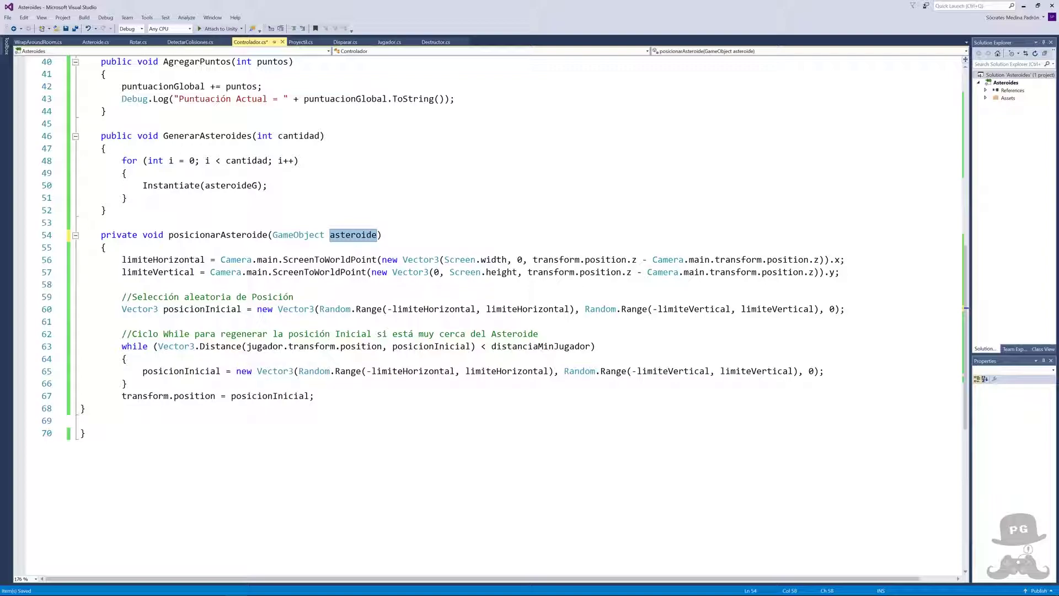
pyautogui.click(123, 395)
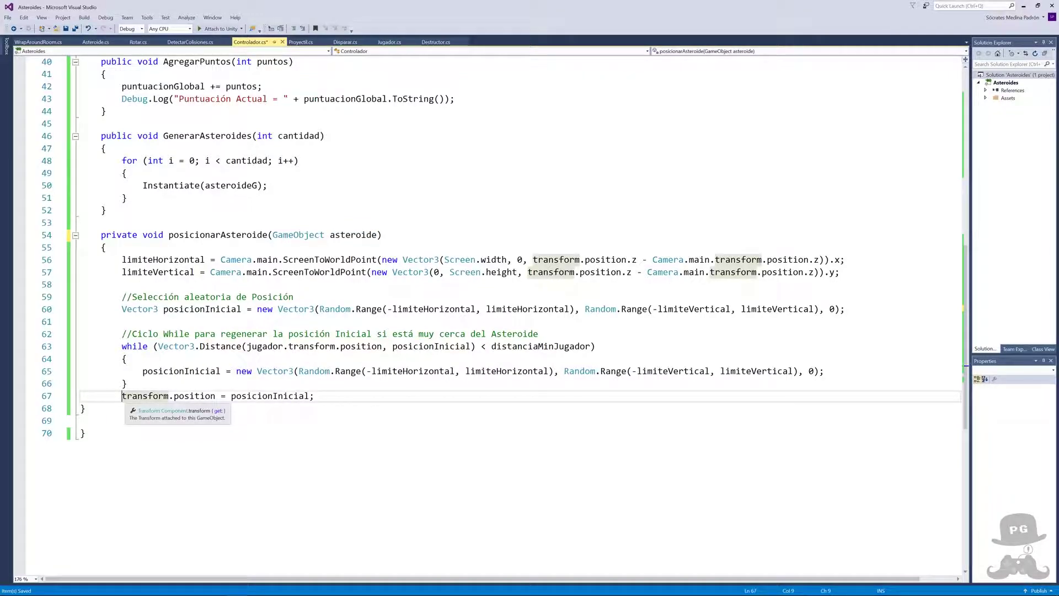
# - Prefix transform.position on line 67 with 'asteroide.' so the passed-in asteroid is positioned
pyautogui.doubleClick(353, 234)
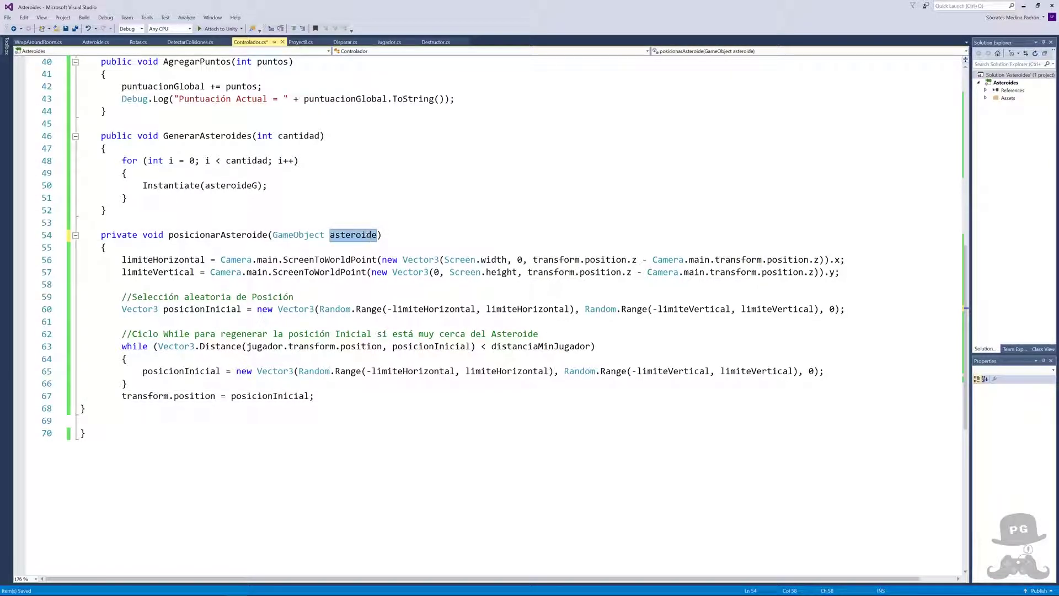
pyautogui.hotkey('ctrl', 'c')
pyautogui.click(122, 395)
pyautogui.hotkey('ctrl', 'v')
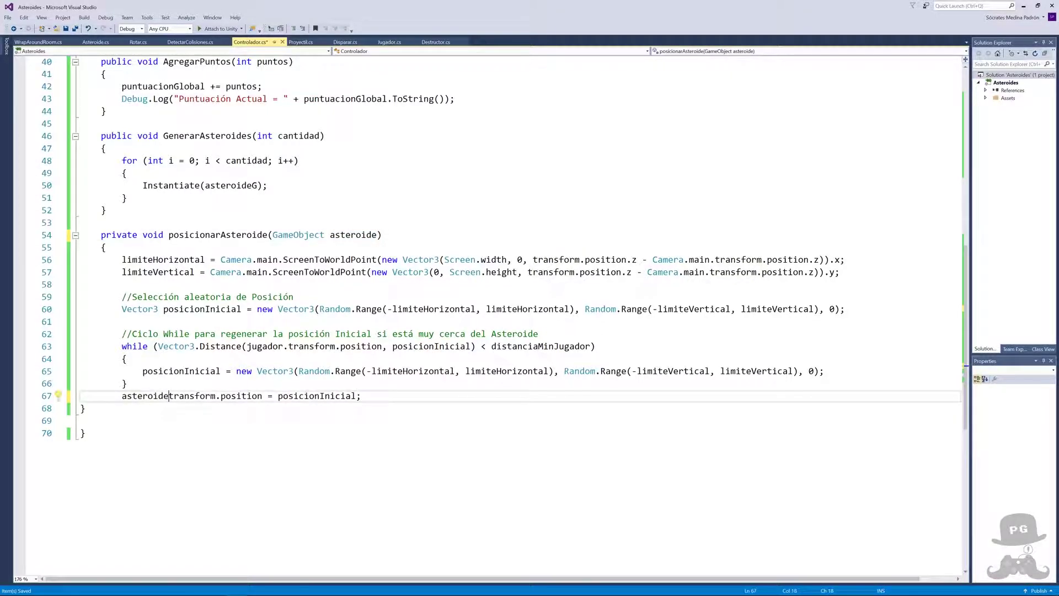
pyautogui.write('.')
pyautogui.click(294, 396)
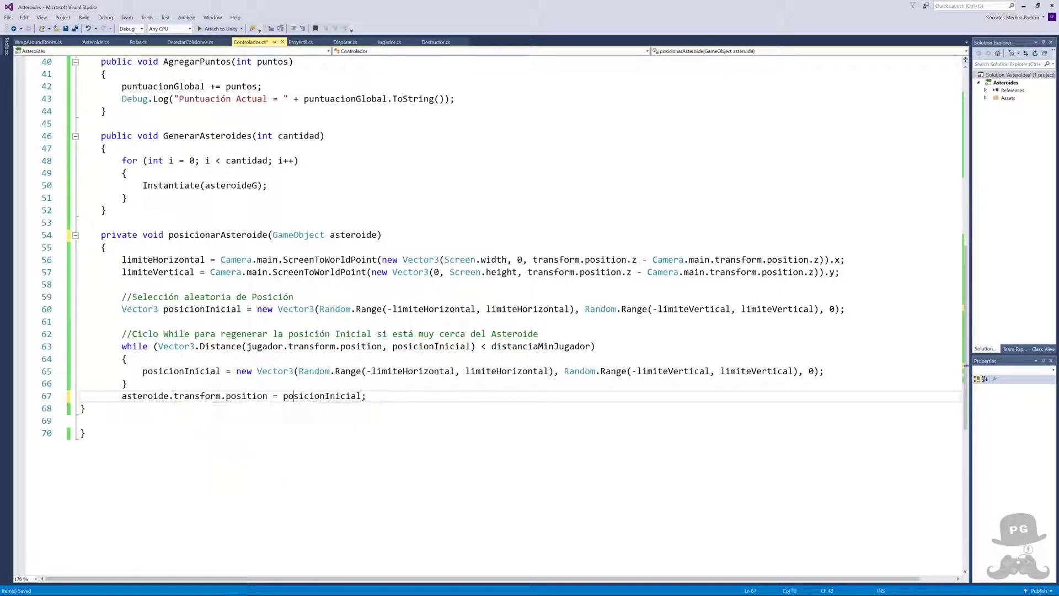
pyautogui.click(304, 371)
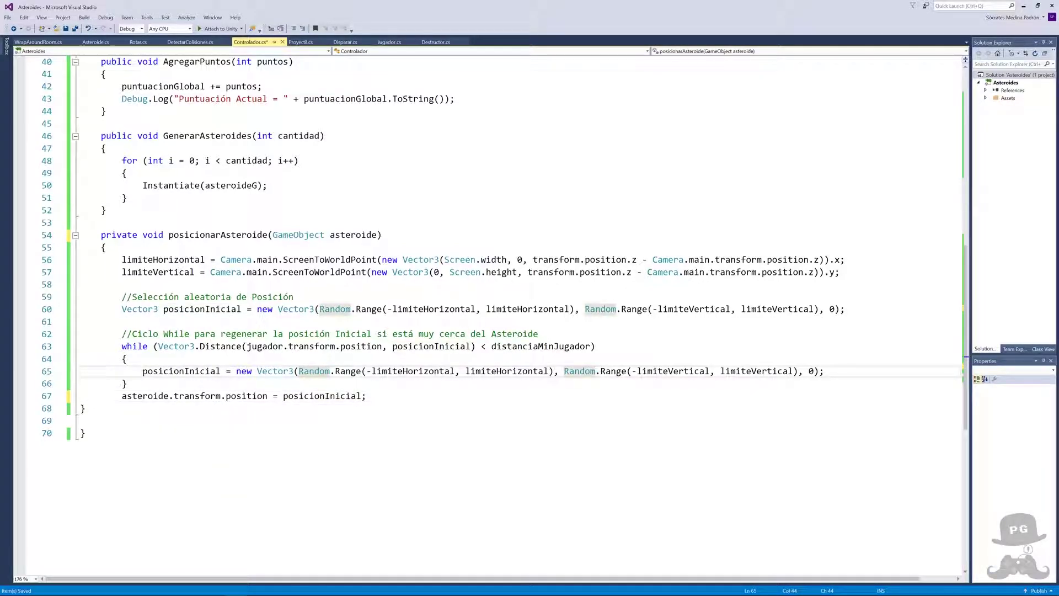
pyautogui.click(123, 396)
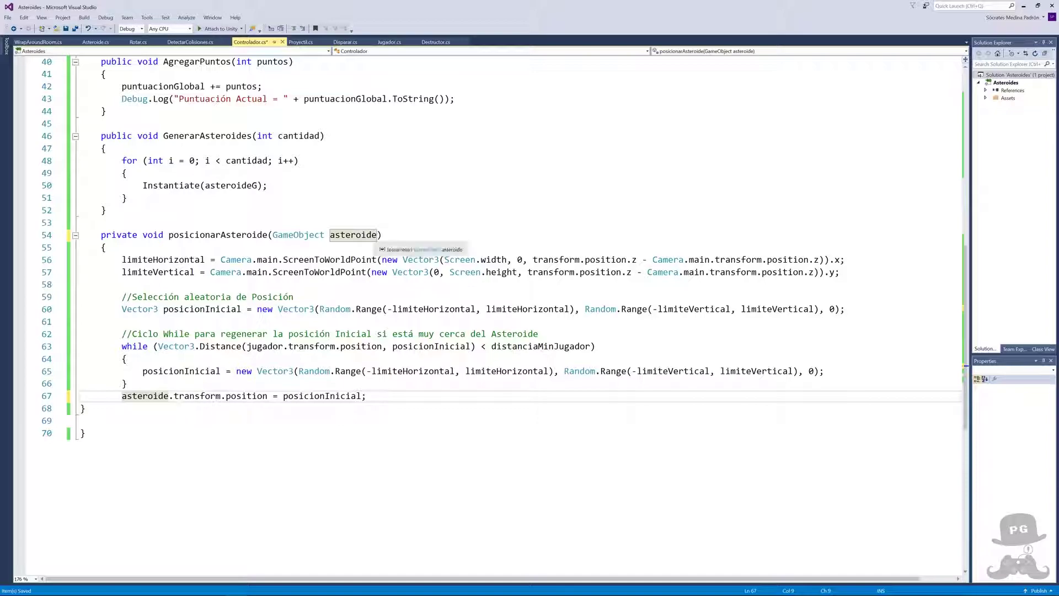
# - Indent the closing brace of posicionarAsteroide with a Tab
pyautogui.moveTo(386, 234)
pyautogui.mouseDown()
pyautogui.moveTo(106, 247)
pyautogui.moveTo(273, 234)
pyautogui.mouseUp()
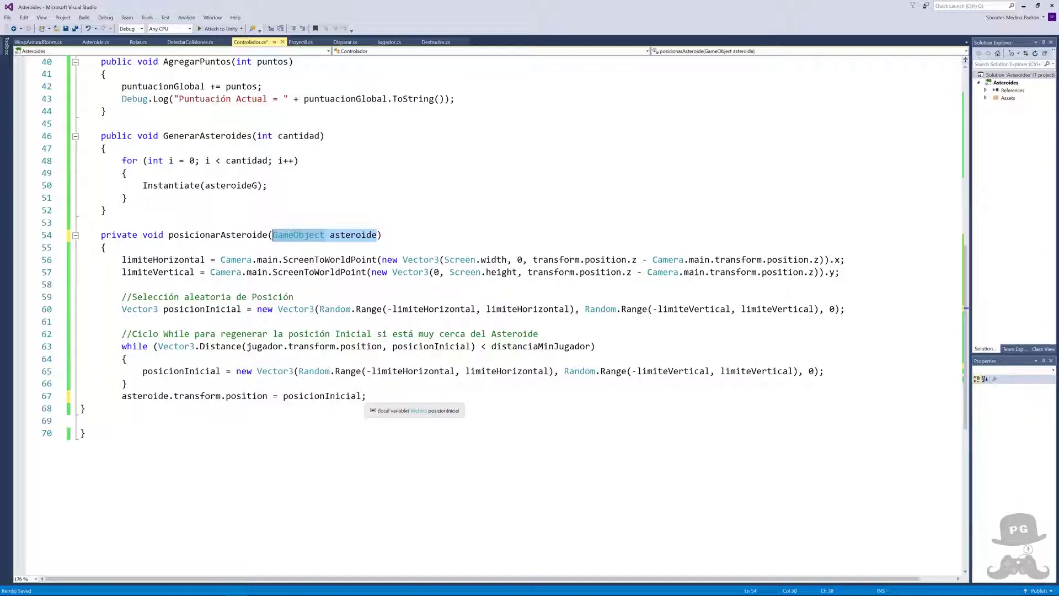
pyautogui.click(360, 396)
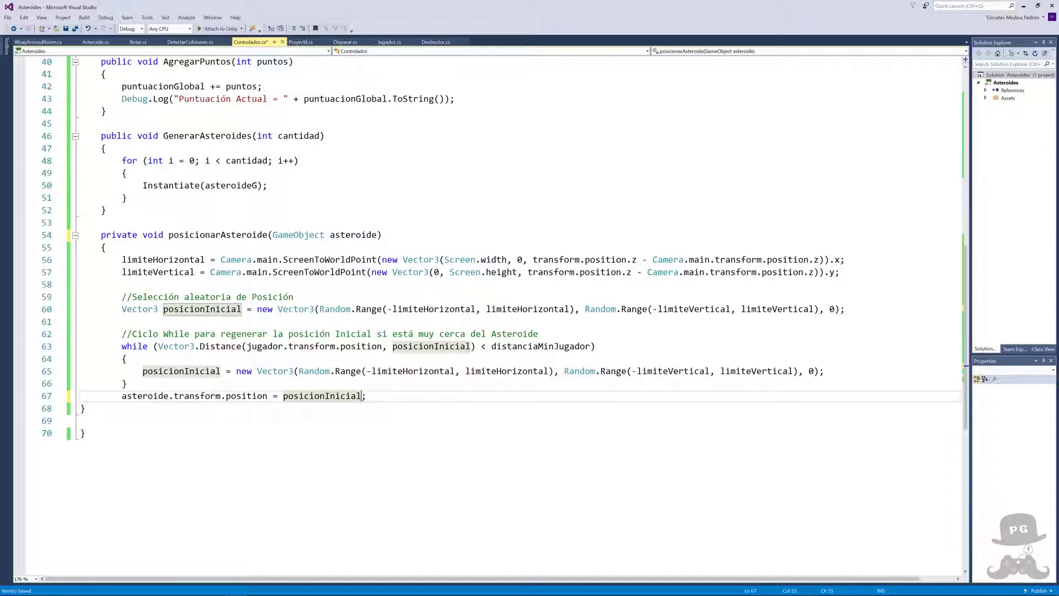
pyautogui.click(127, 395)
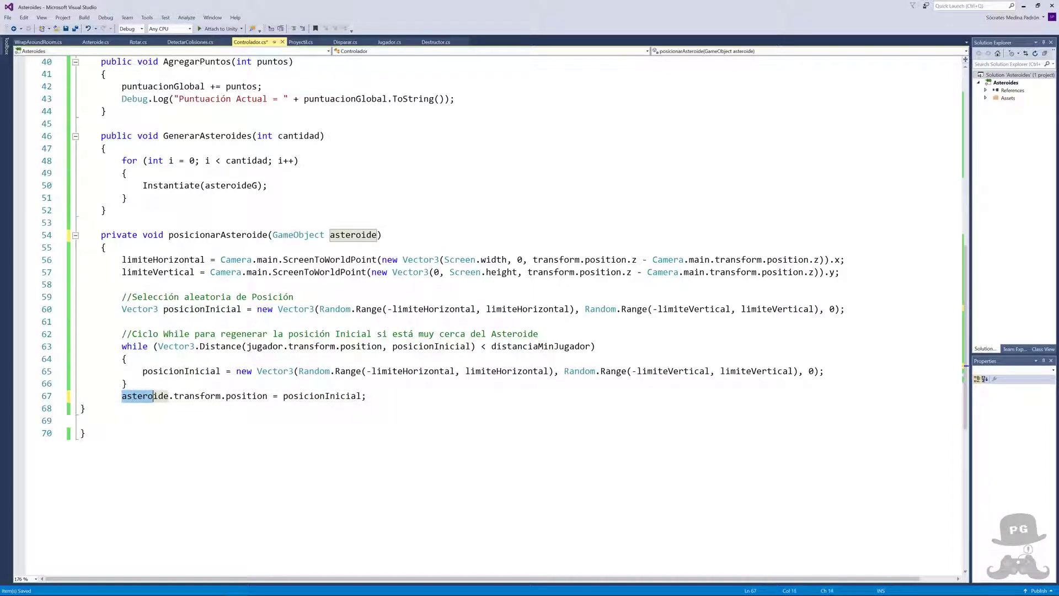
pyautogui.hotkey('ctrl', 'shift', 'Right')
pyautogui.hotkey('ctrl', 'shift', 'Right')
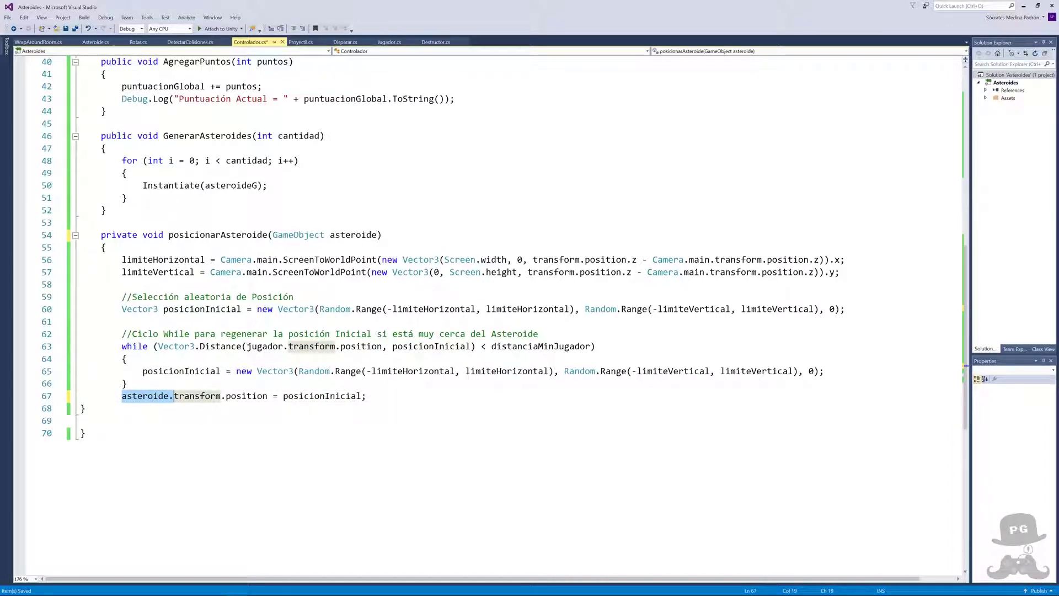
pyautogui.click(84, 408)
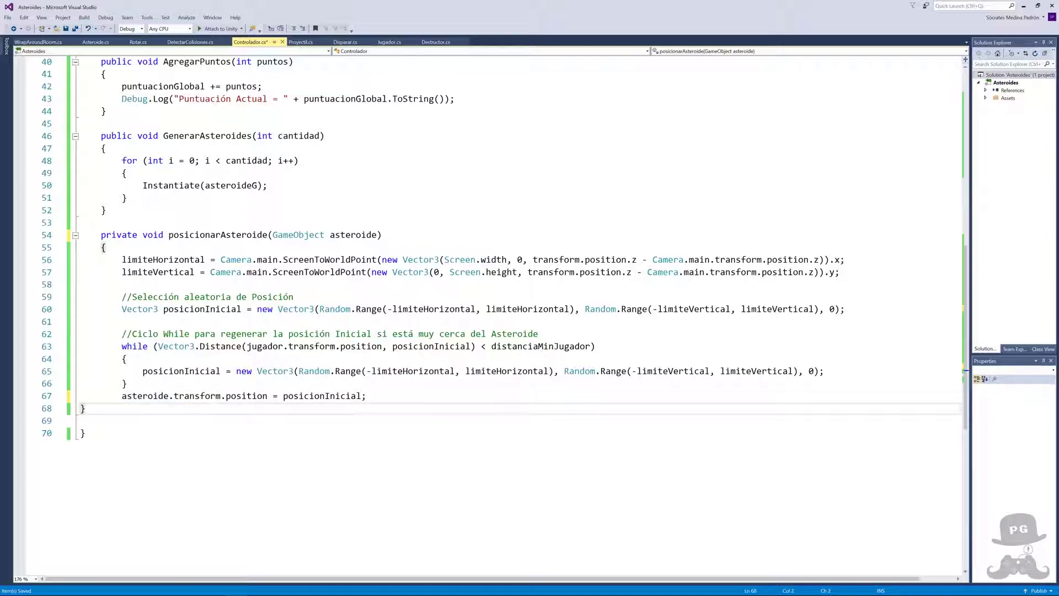
pyautogui.press('Home')
pyautogui.press('Tab')
# - Paste a copy of the posicionarAsteroide(GameObject asteroide) header and opening brace below the method
pyautogui.click(75, 234)
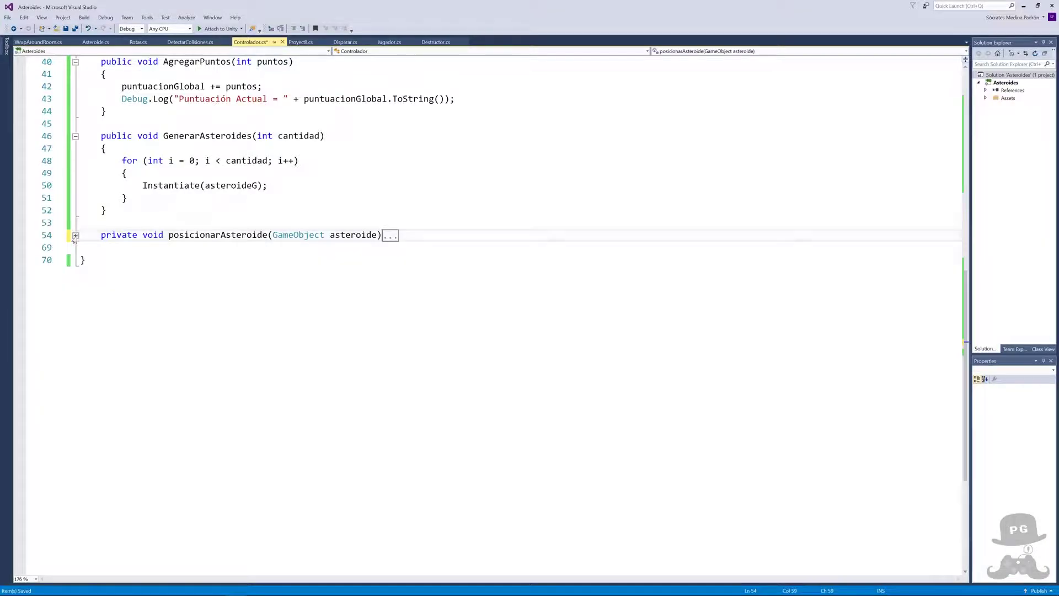
pyautogui.click(75, 235)
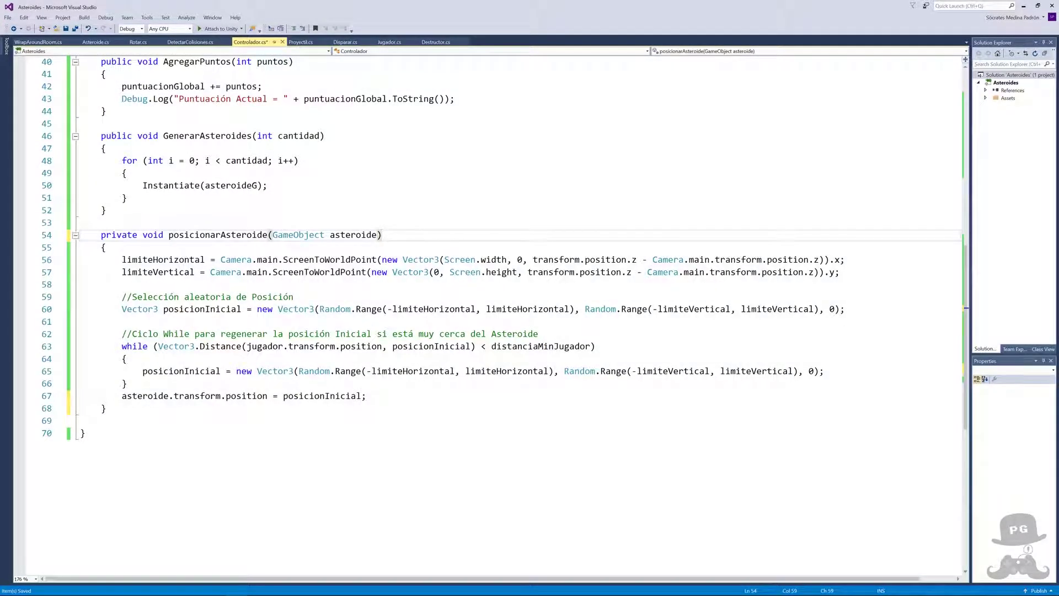
pyautogui.moveTo(78, 235); pyautogui.dragTo(78, 248)
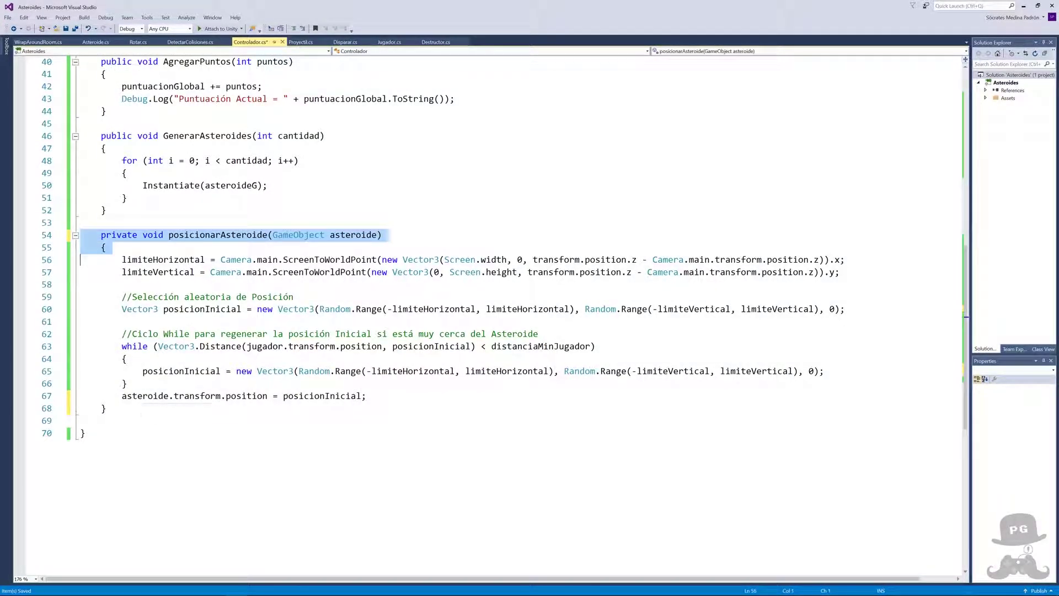
pyautogui.moveTo(111, 409); pyautogui.dragTo(122, 396)
pyautogui.click(101, 420)
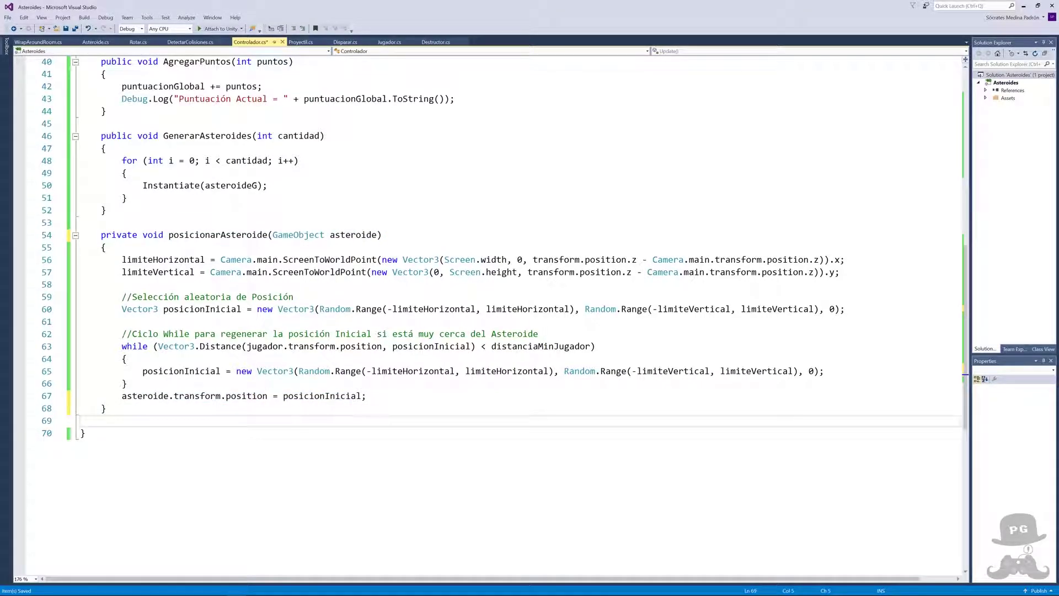
pyautogui.press('Return')
pyautogui.hotkey('ctrl', 'v')
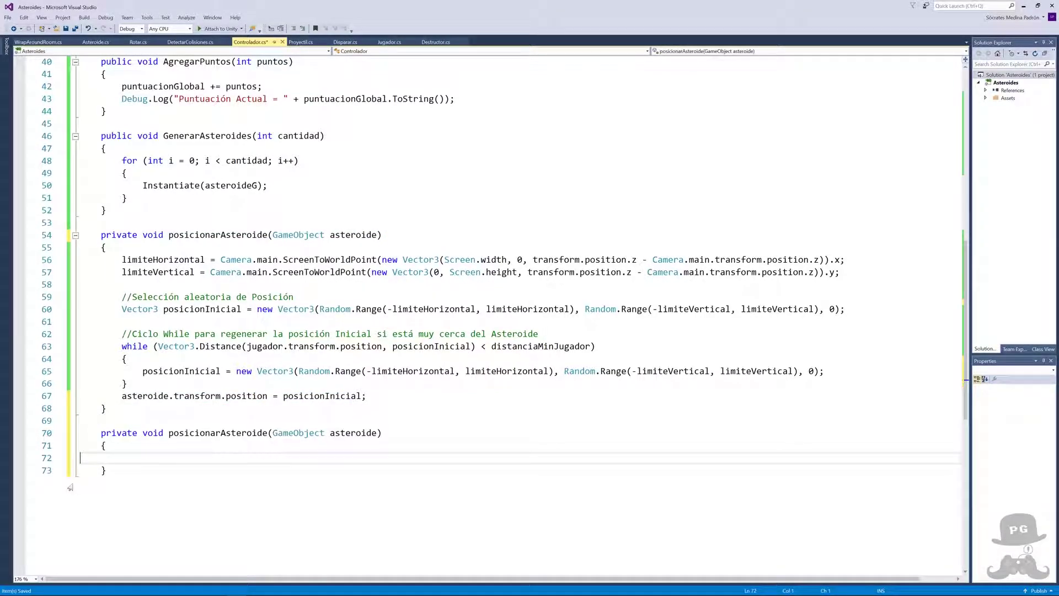
# - Close the new empty method and check its already-defined-member error
pyautogui.click(107, 470)
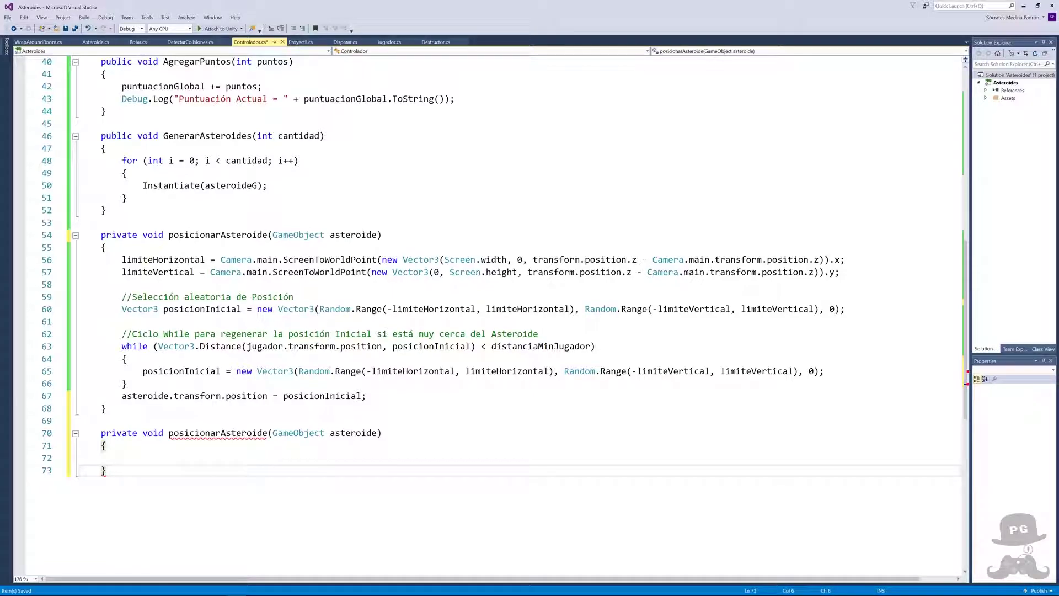
pyautogui.press('Return')
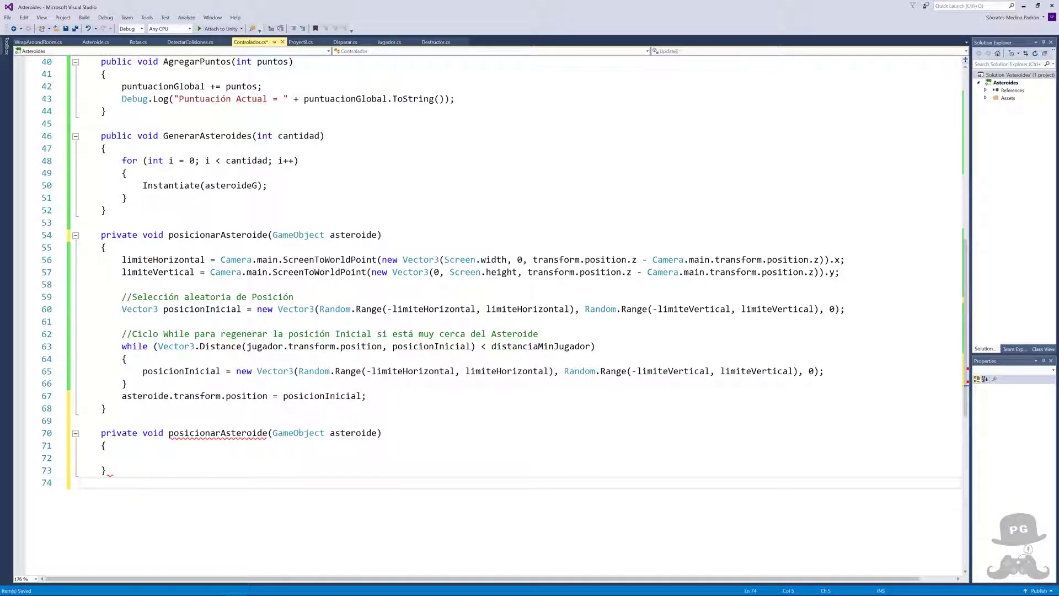
pyautogui.write('}')
pyautogui.hotkey('ctrl', 'z')
pyautogui.hotkey('ctrl', 'z')
pyautogui.hotkey('ctrl', 'z')
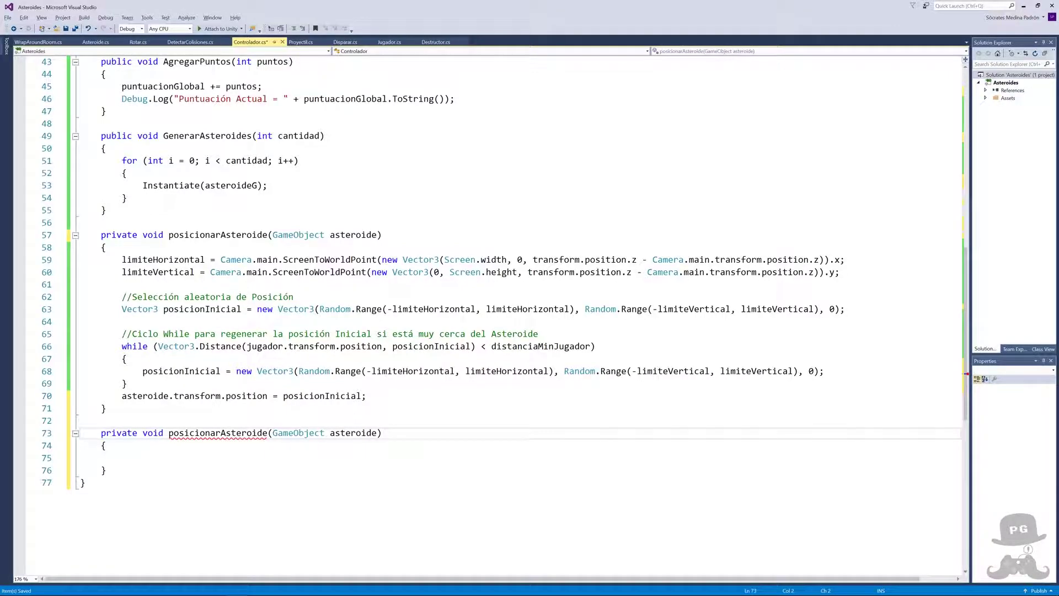
pyautogui.moveTo(263, 436)
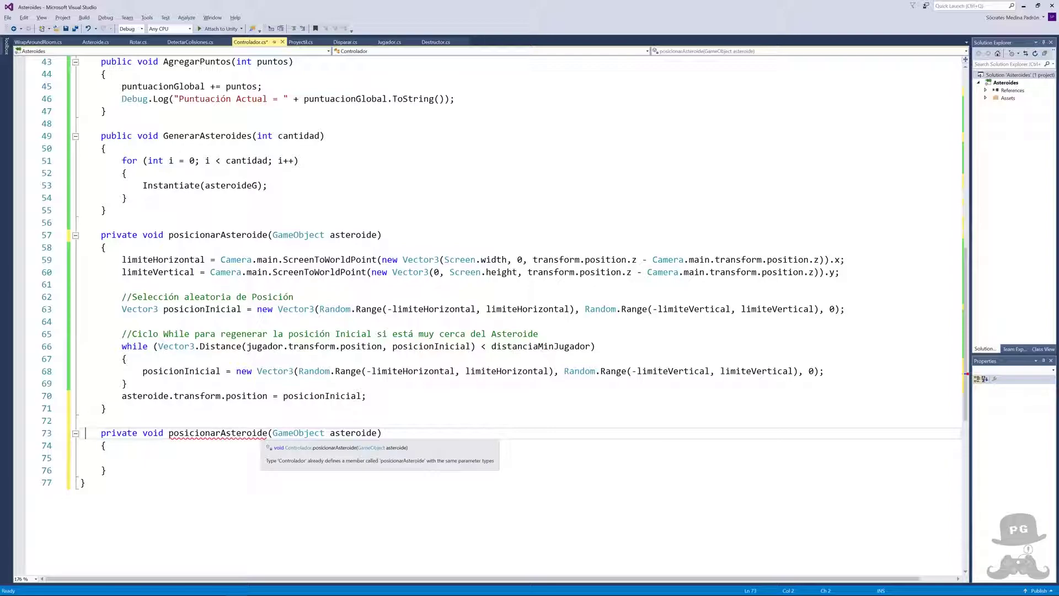
# - Add ', Vector3 miPosición' to the new overload and paste the asteroide.transform.position line into it
pyautogui.click(380, 433)
pyautogui.write(', ')
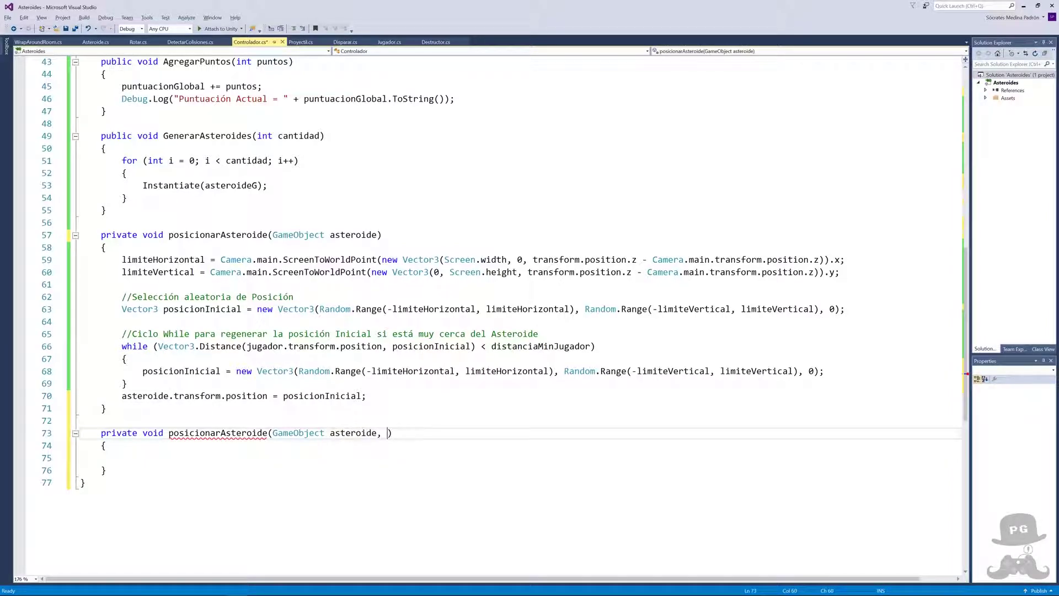
pyautogui.write('Vector3 ')
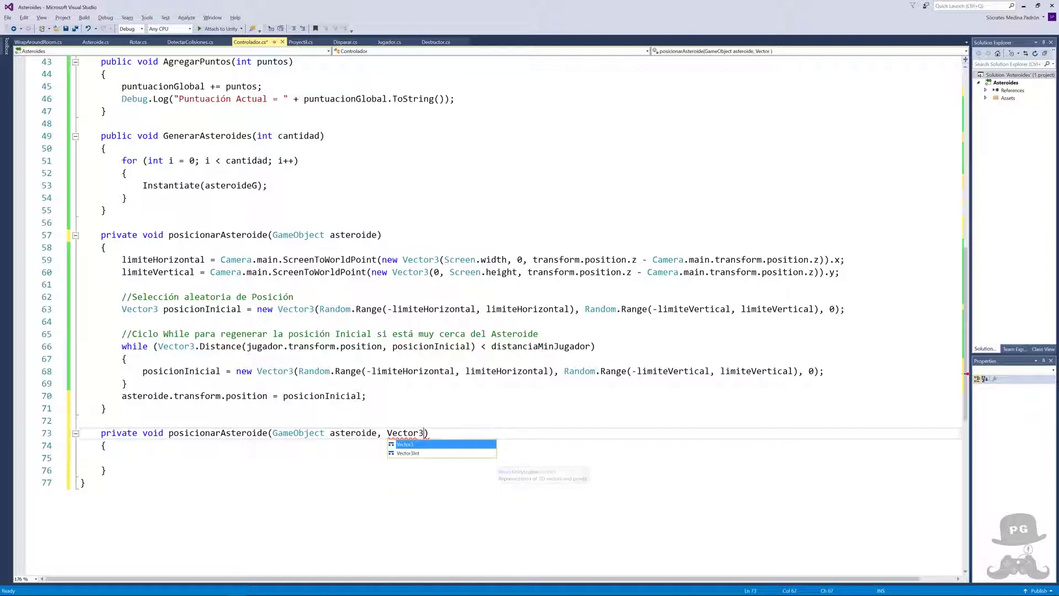
pyautogui.write('miPosi')
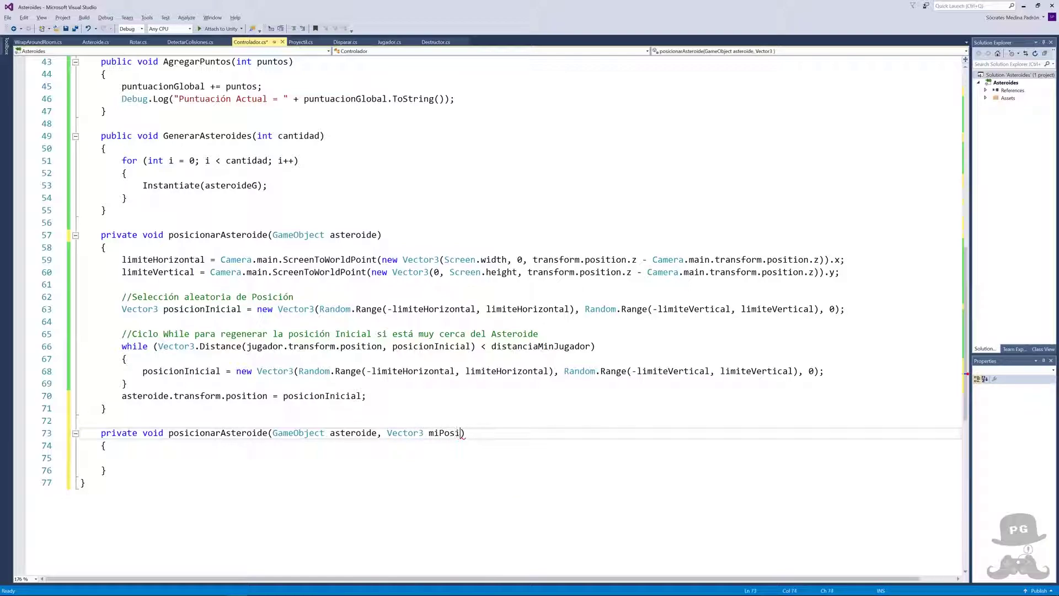
pyautogui.write('ció')
pyautogui.write('n')
pyautogui.click(105, 446)
pyautogui.click(122, 458)
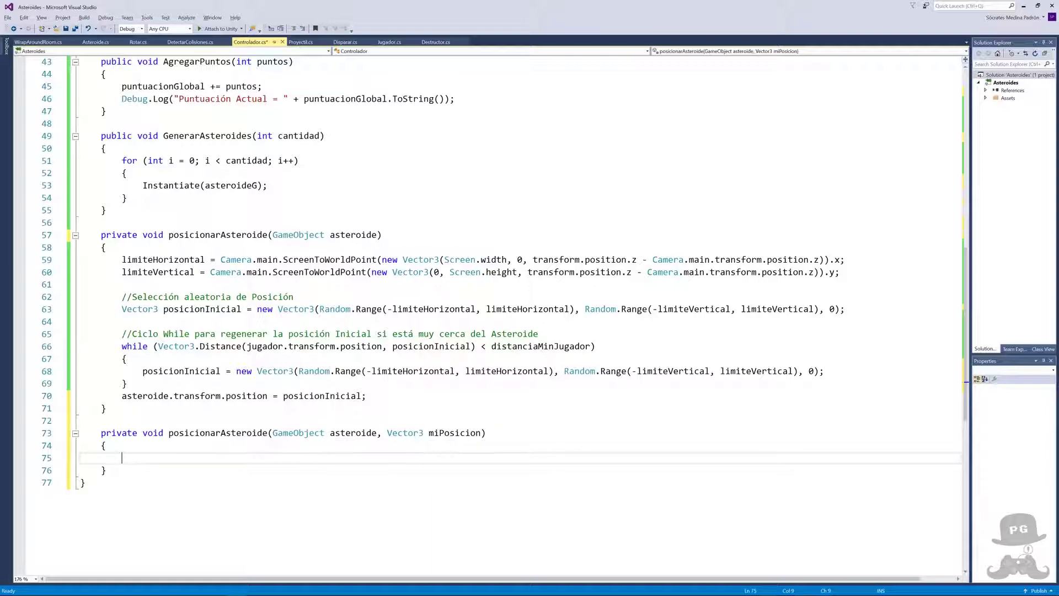
pyautogui.click(75, 397)
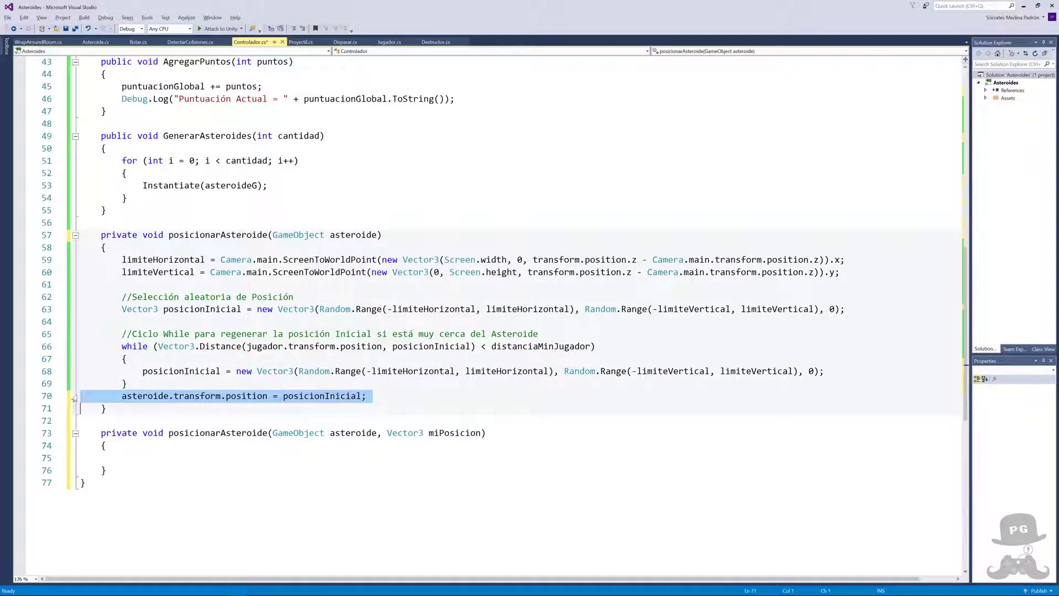
pyautogui.click(75, 459)
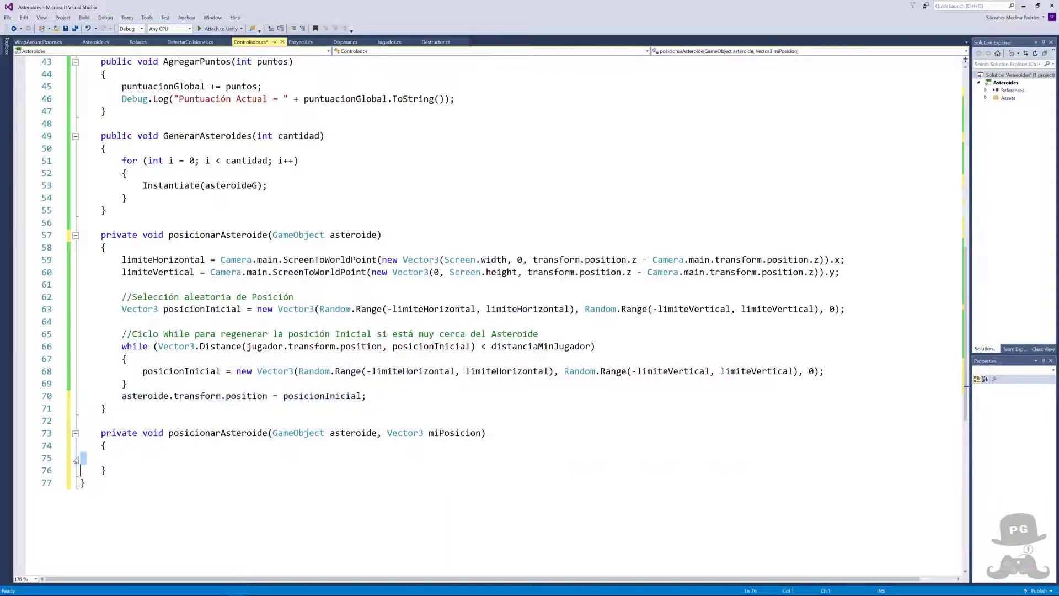
pyautogui.write('asteroide.transform.position = posicionInicial;')
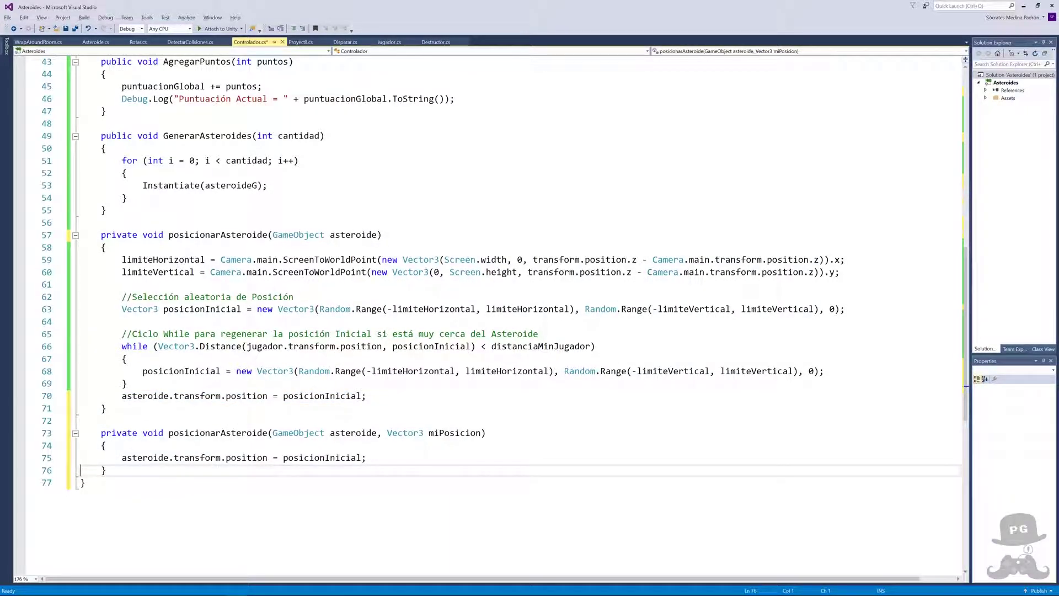
# - Replace posicionInicial with miPosicion on line 75
pyautogui.doubleClick(460, 434)
pyautogui.hotkey('ctrl', 'c')
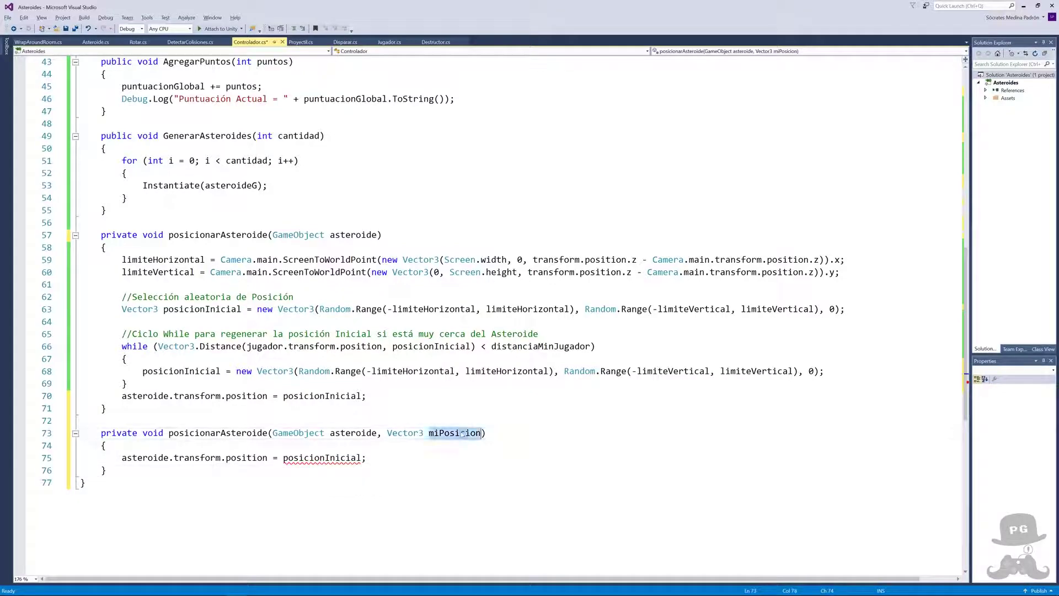
pyautogui.moveTo(284, 458); pyautogui.dragTo(362, 459)
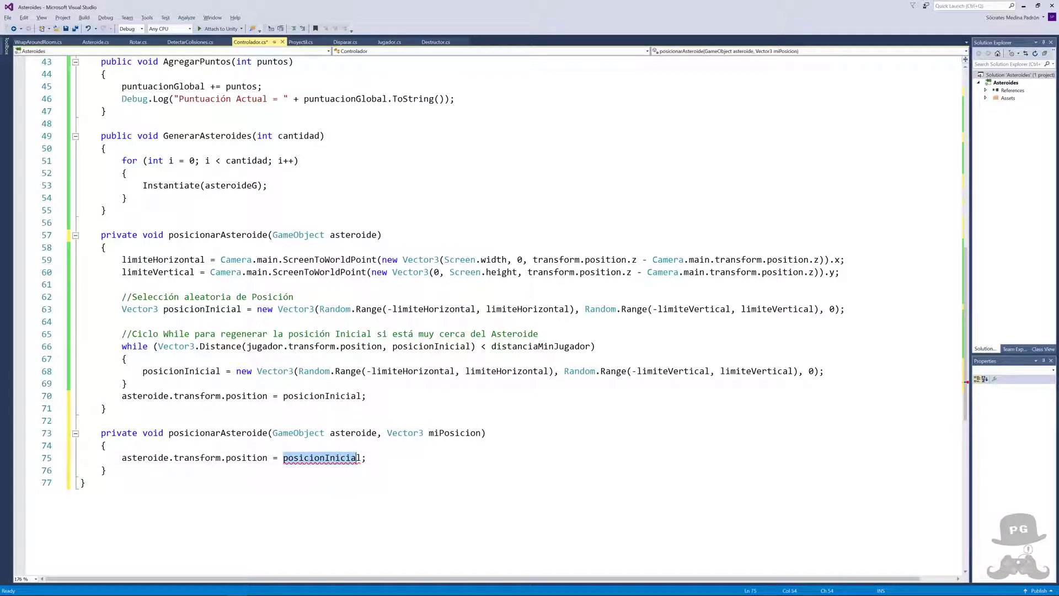
pyautogui.hotkey('ctrl', 'v')
pyautogui.press('Up')
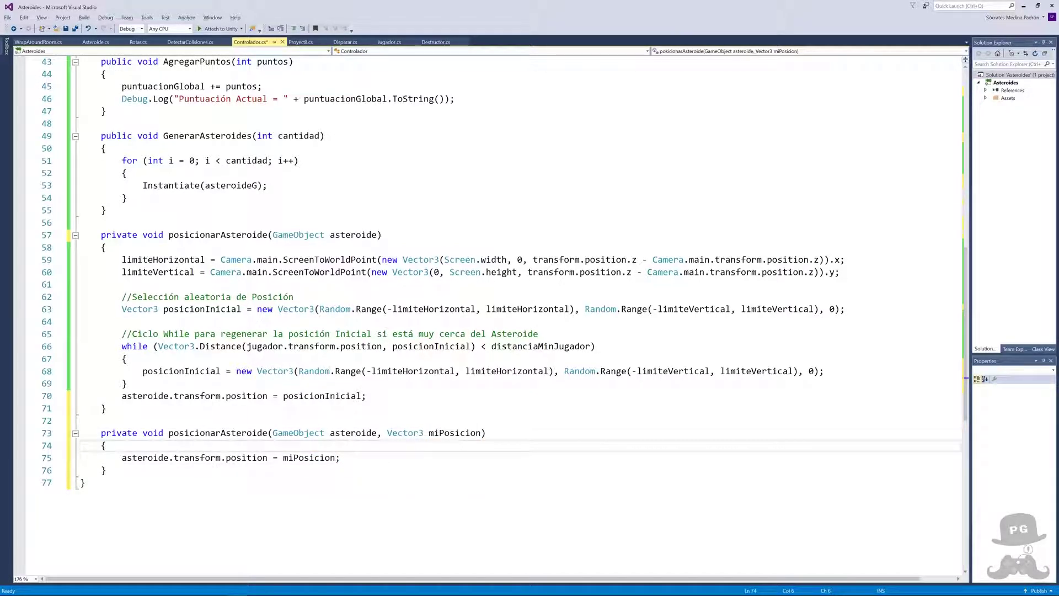
pyautogui.press('Down')
pyautogui.press('Down')
pyautogui.hotkey('shift', 'Up')
pyautogui.hotkey('shift', 'Up')
pyautogui.hotkey('shift', 'Up')
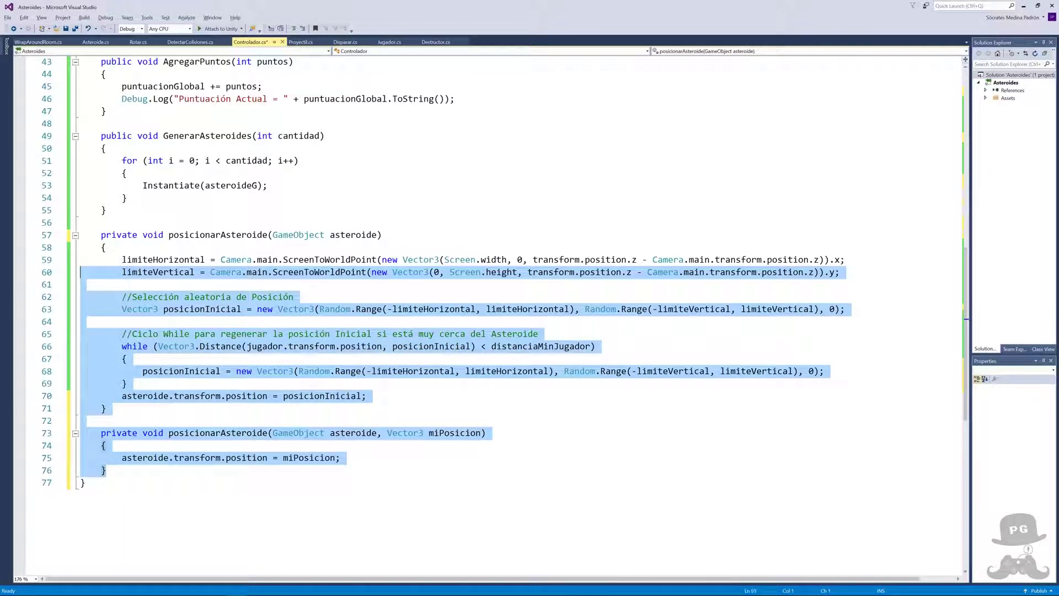
pyautogui.hotkey('shift', 'Home')
pyautogui.hotkey('shift', 'Home')
pyautogui.click(235, 236)
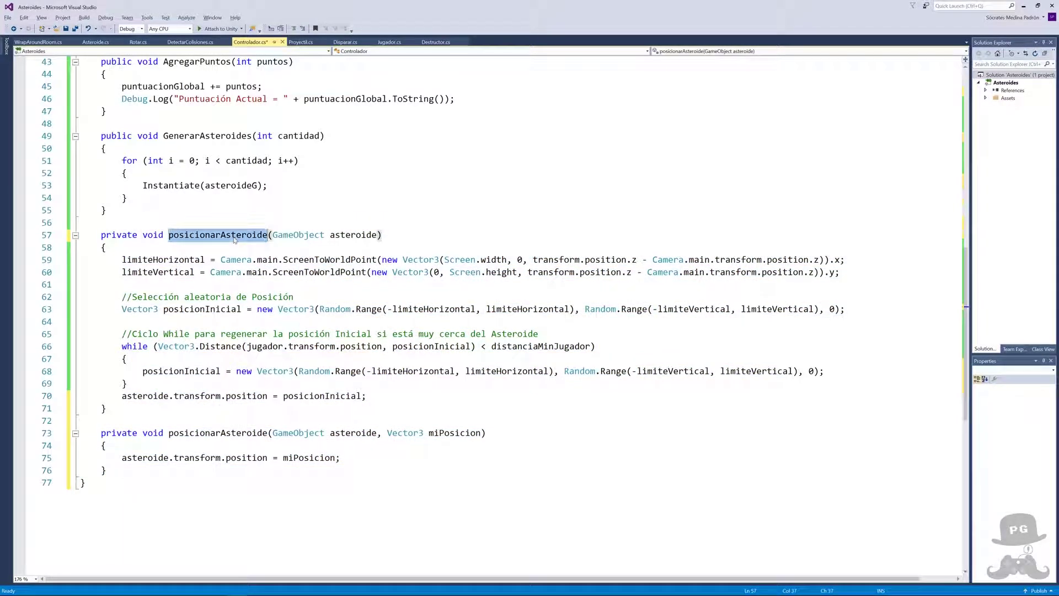
pyautogui.click(320, 236)
pyautogui.moveTo(320, 236); pyautogui.dragTo(377, 236)
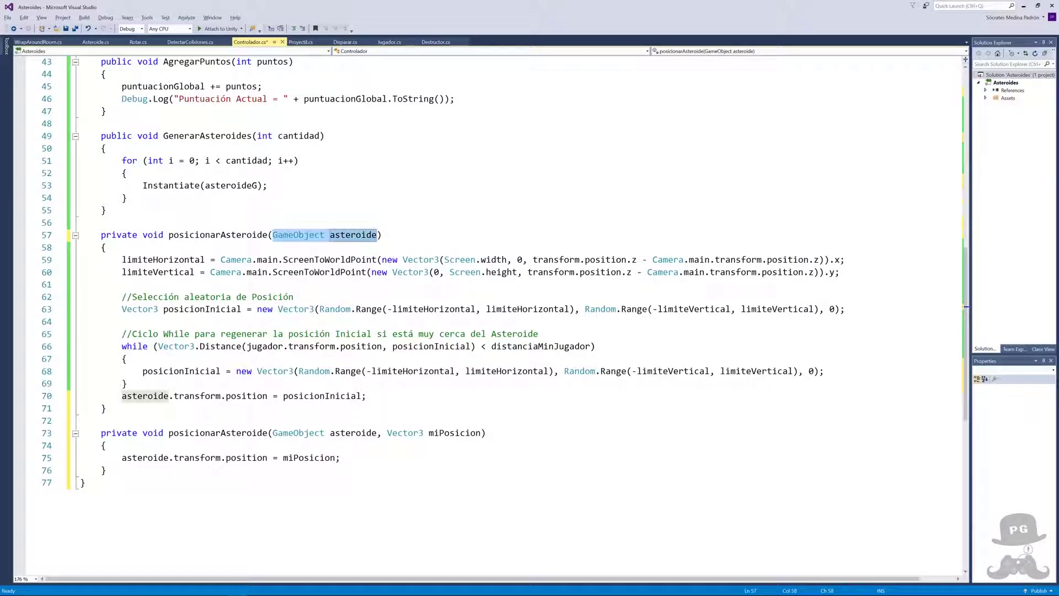
pyautogui.moveTo(272, 434); pyautogui.dragTo(480, 433)
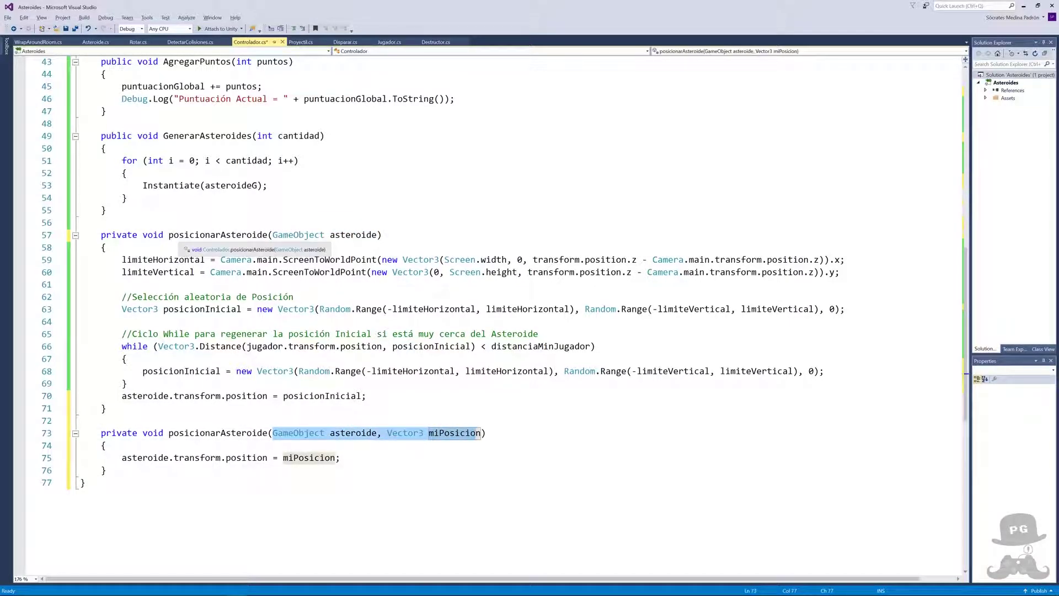
pyautogui.doubleClick(194, 238)
pyautogui.moveTo(273, 236); pyautogui.dragTo(379, 236)
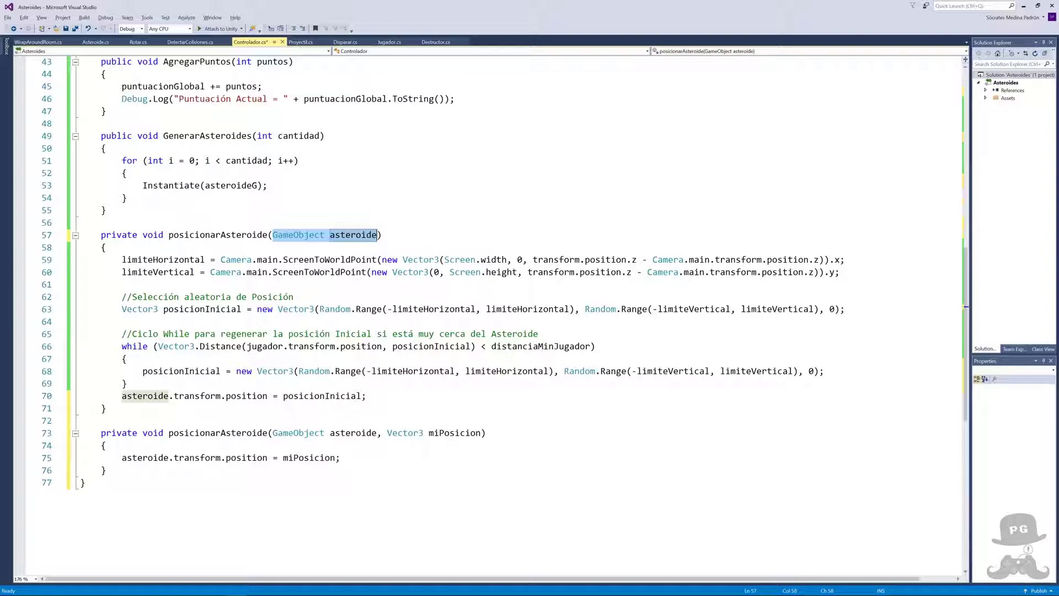
pyautogui.doubleClick(341, 433)
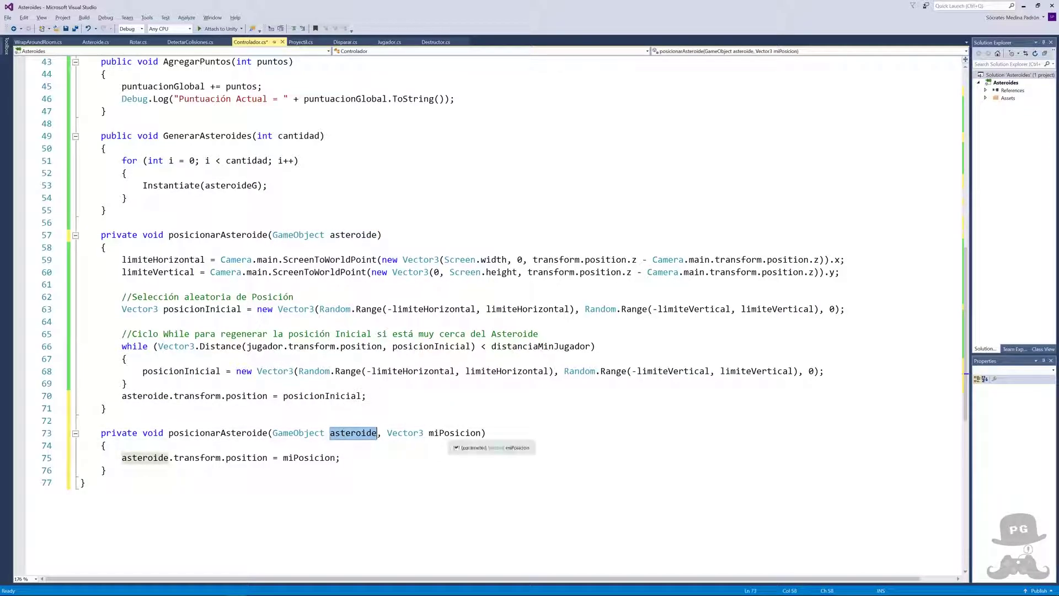
pyautogui.doubleClick(454, 433)
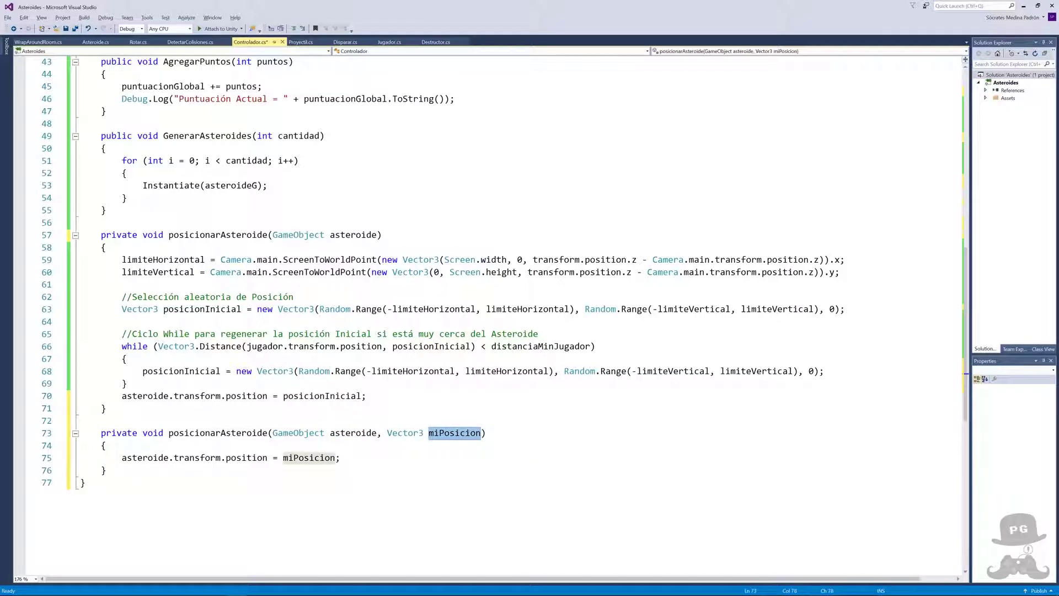
pyautogui.moveTo(122, 458); pyautogui.dragTo(336, 458)
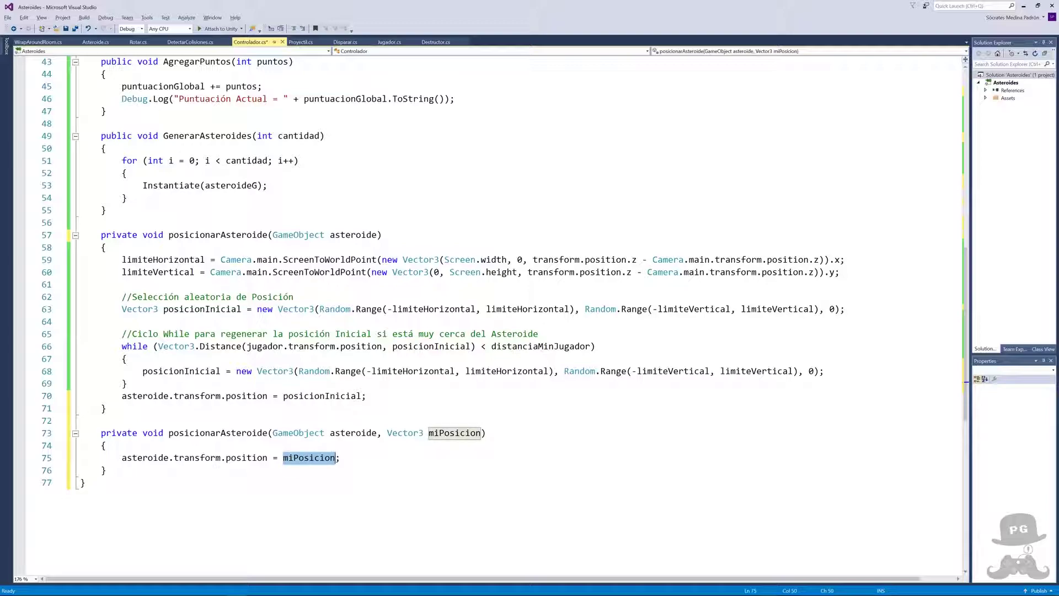
pyautogui.scroll(5, 497, 318)
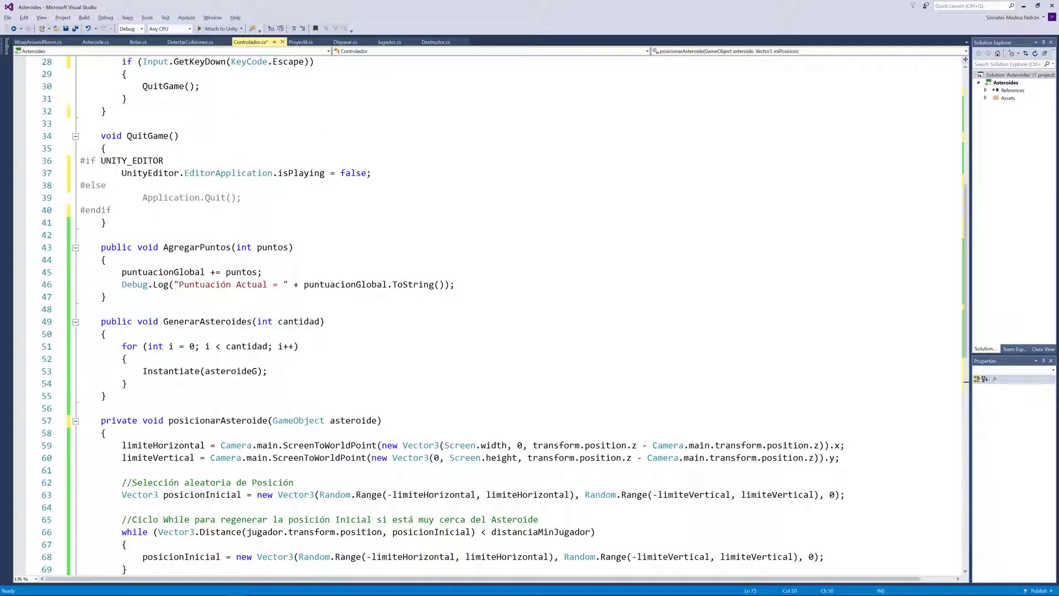
pyautogui.scroll(-2, 496, 317)
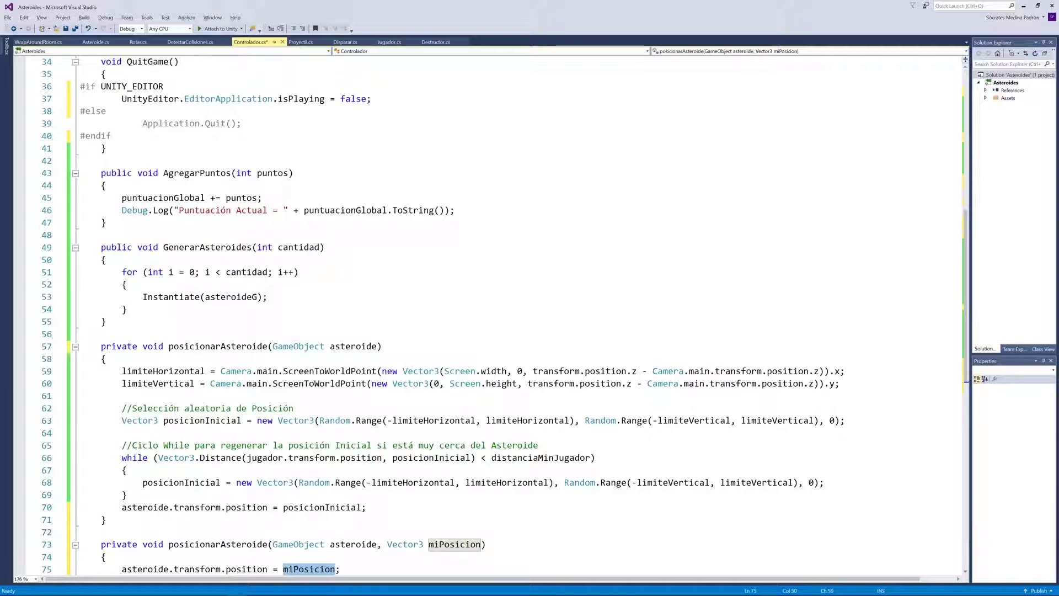
pyautogui.click(271, 297)
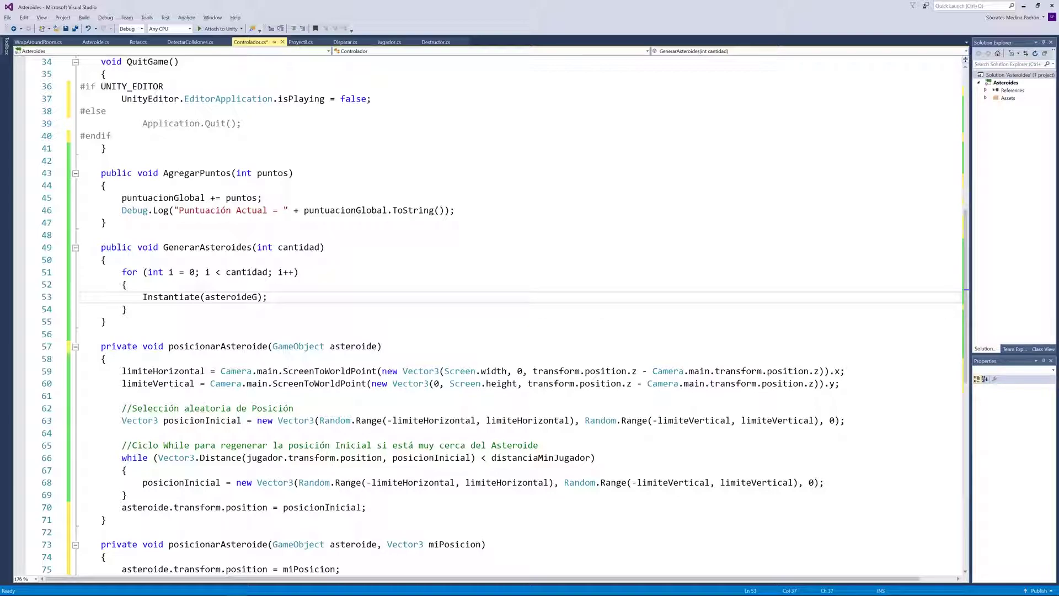
pyautogui.press('Home')
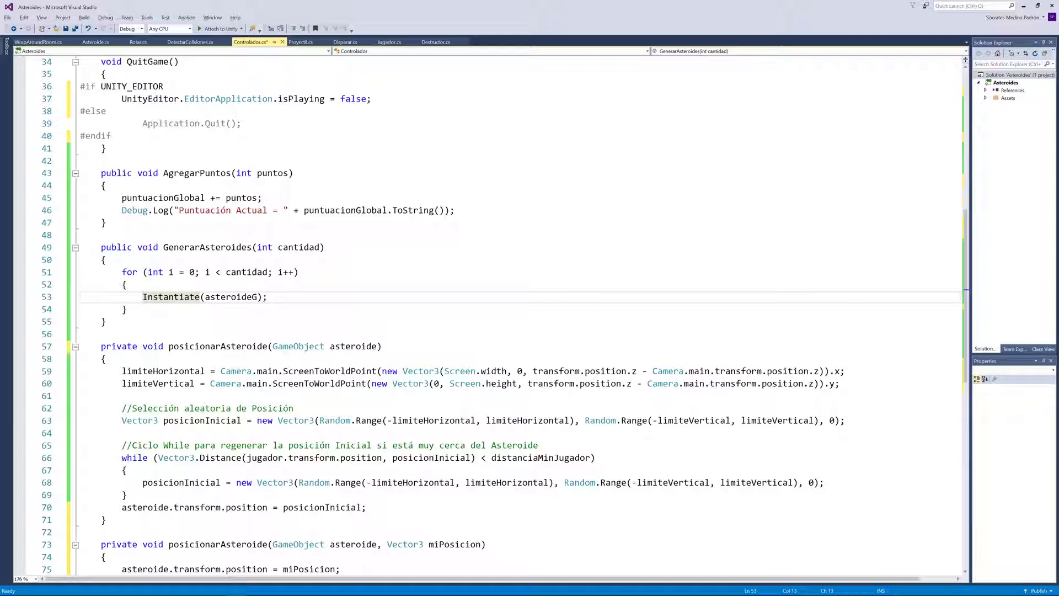
# - Declare 'GameObject miAsteroide;' at the start of GenerarAsteroides
pyautogui.press('Up')
pyautogui.press('Up')
pyautogui.press('Up')
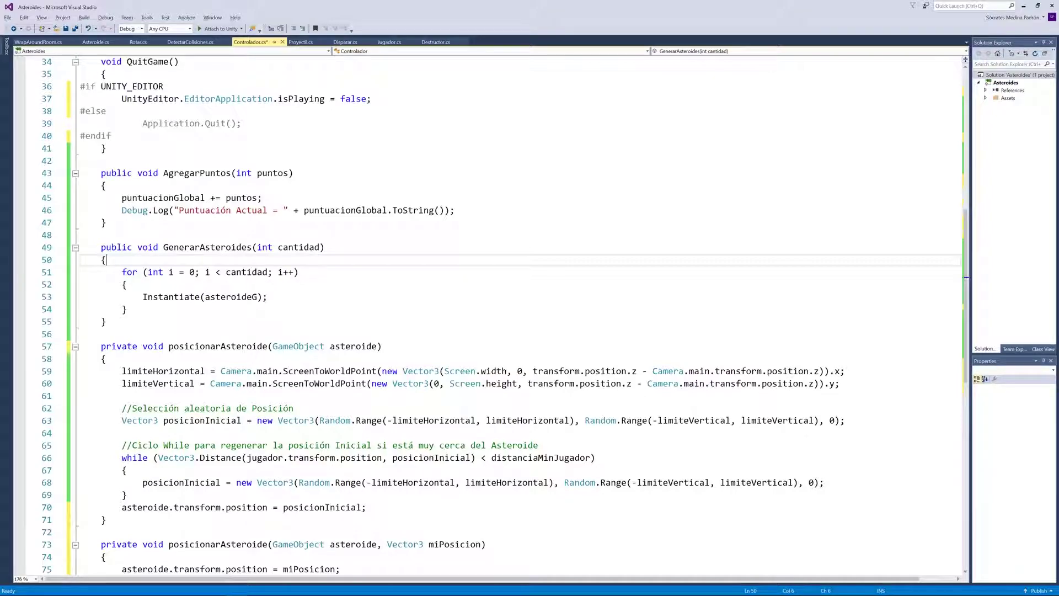
pyautogui.press('Return')
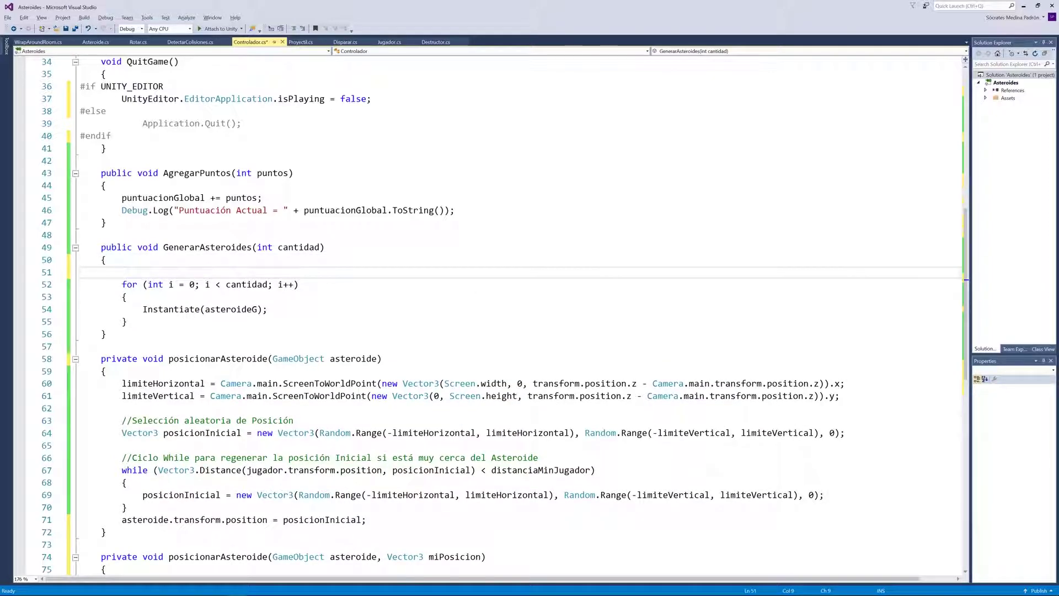
pyautogui.write('GameObject m')
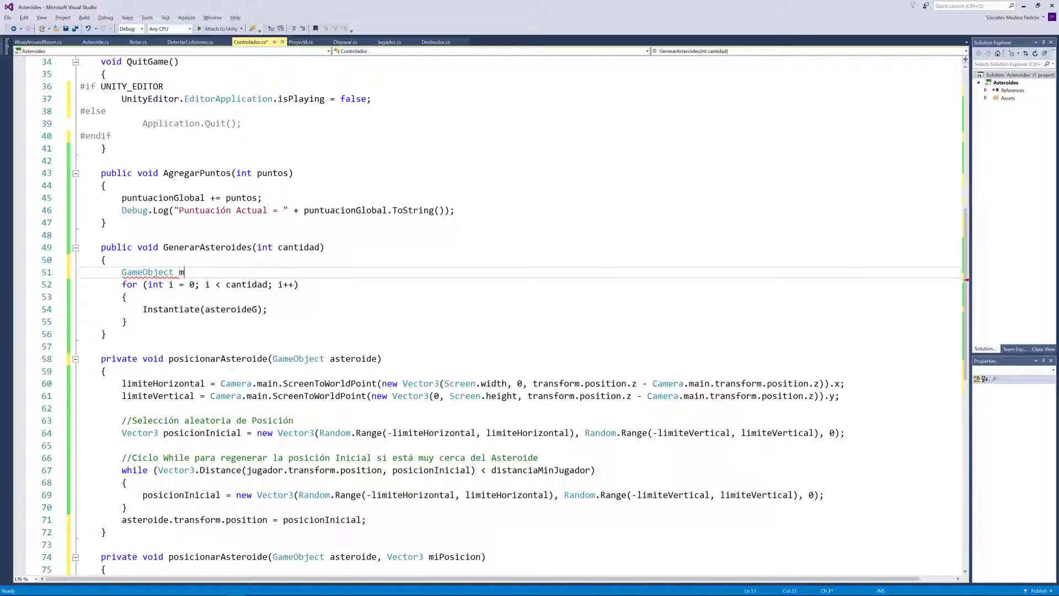
pyautogui.write('iAster')
pyautogui.write('oide')
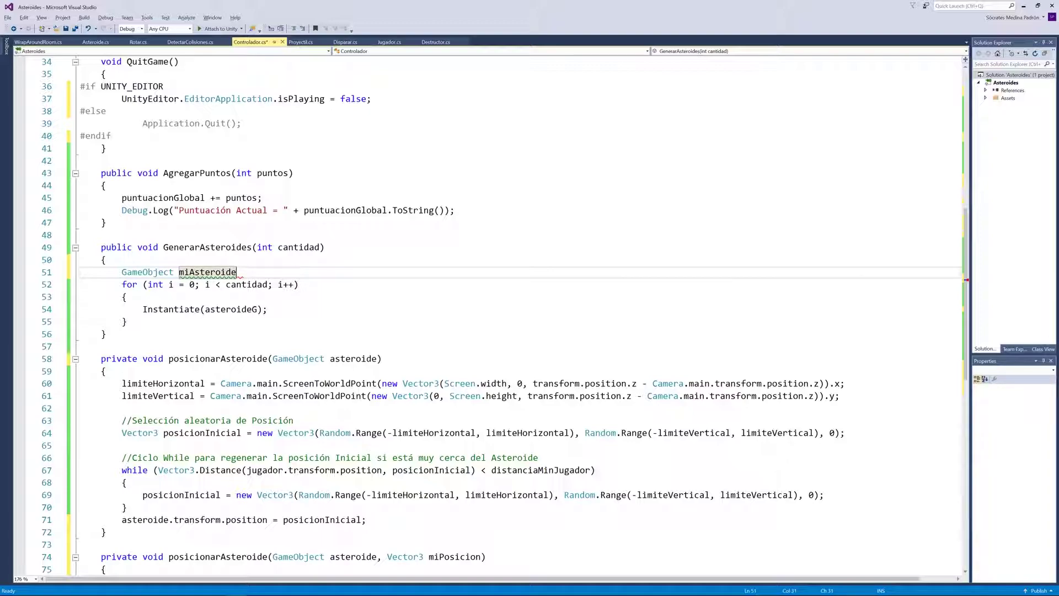
pyautogui.write(';')
pyautogui.press('Down')
pyautogui.press('Down')
pyautogui.press('Down')
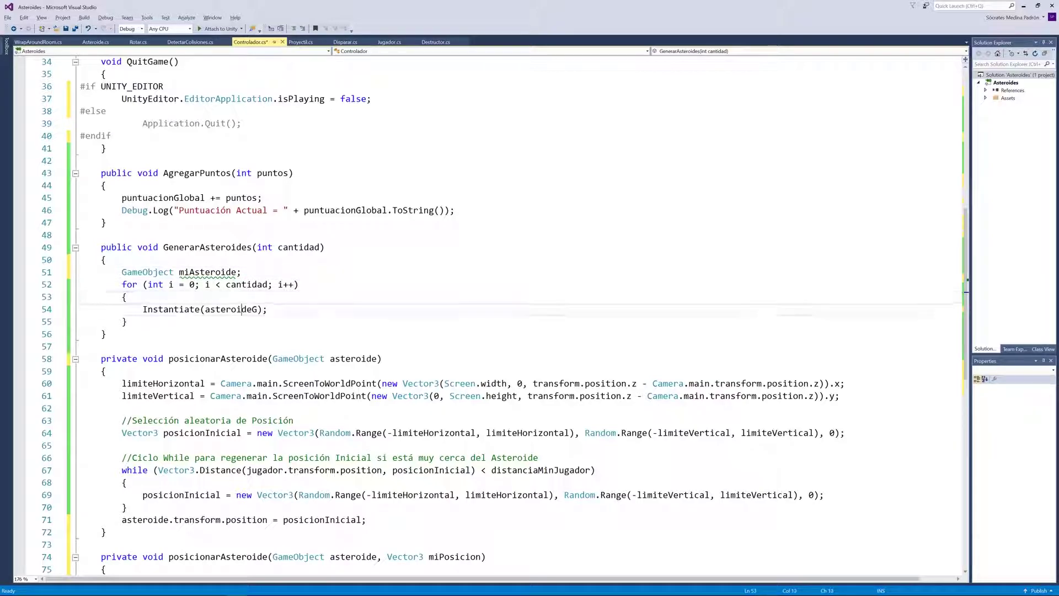
# - Assign each Instantiate(asteroideG) result to miAsteroide inside the loop
pyautogui.press('Home')
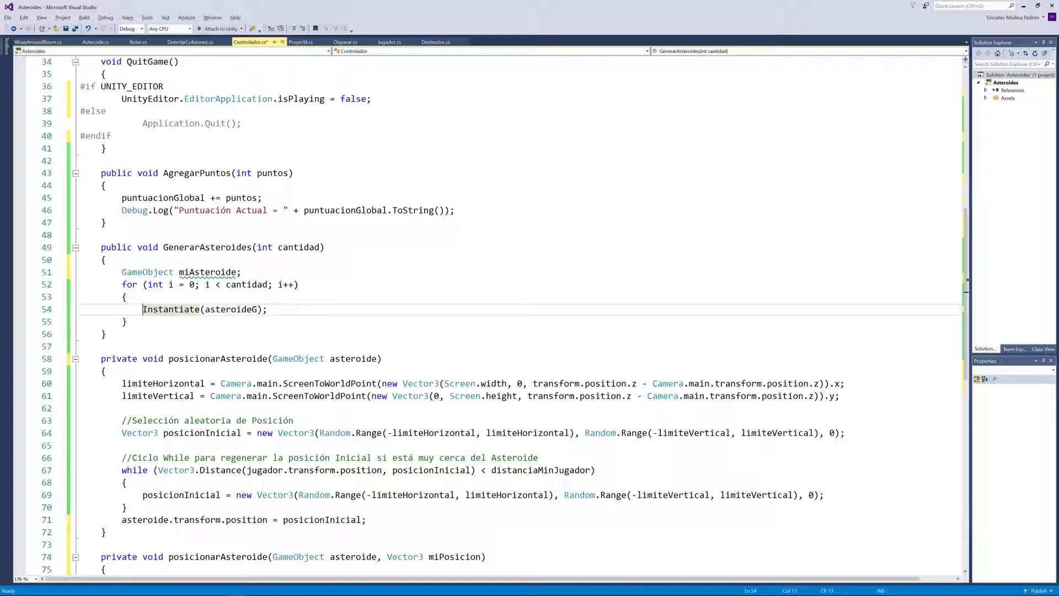
pyautogui.write('mi')
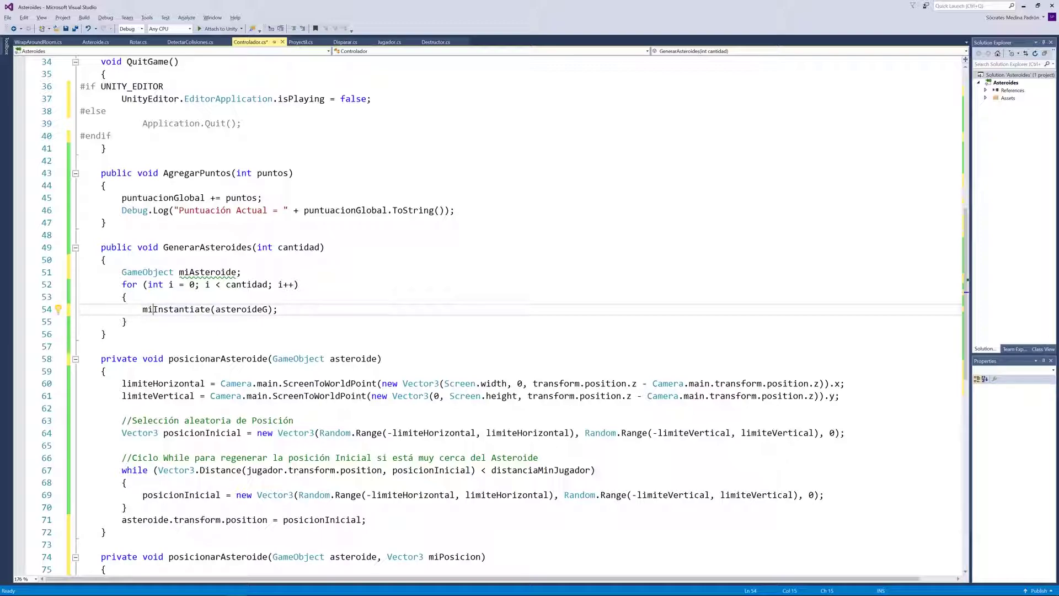
pyautogui.write('Asteroide ')
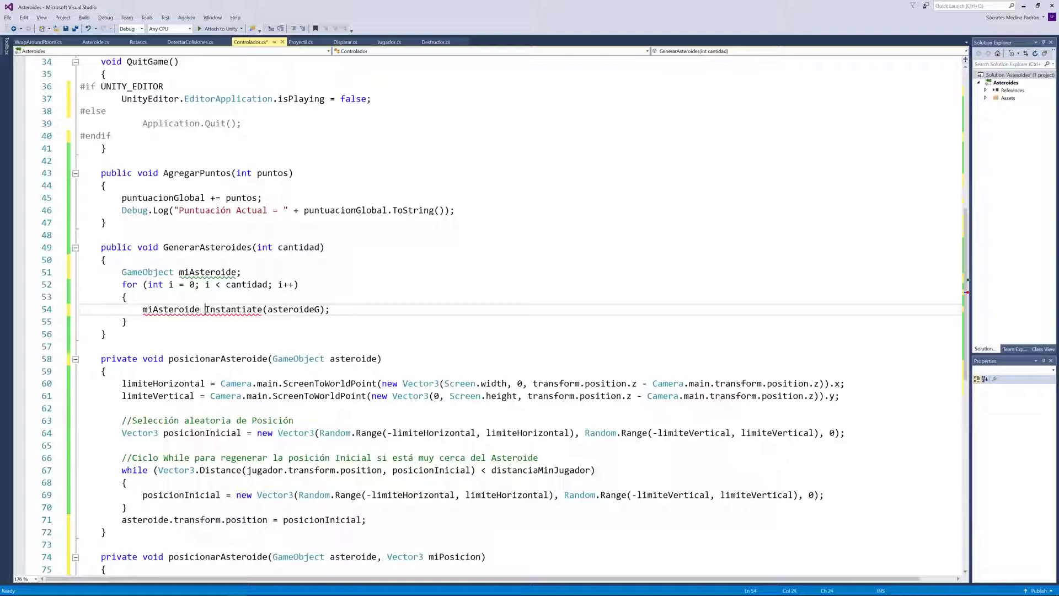
pyautogui.write('=')
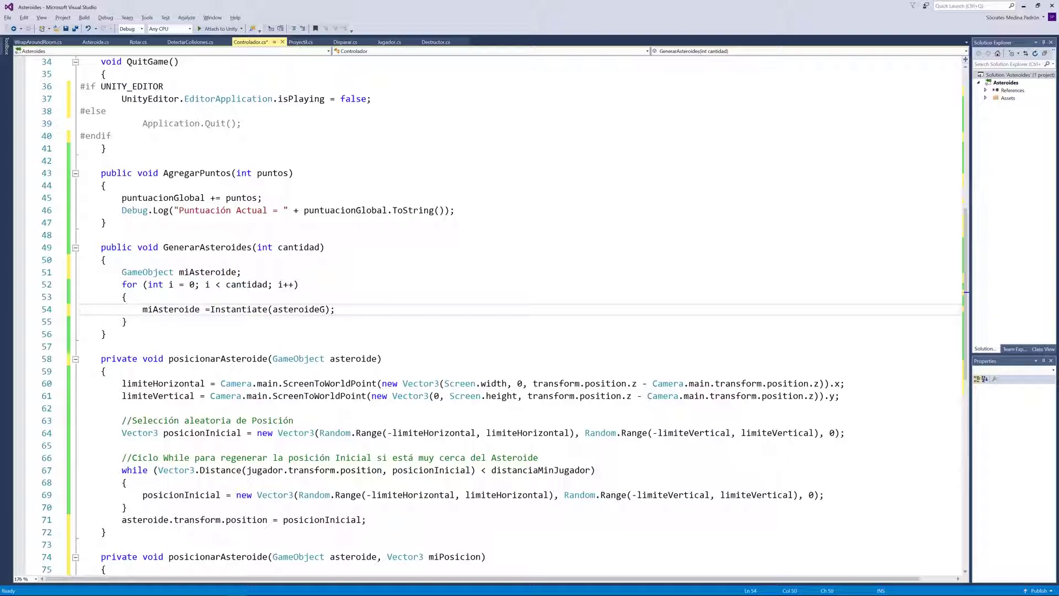
pyautogui.click(81, 309)
pyautogui.click(210, 309)
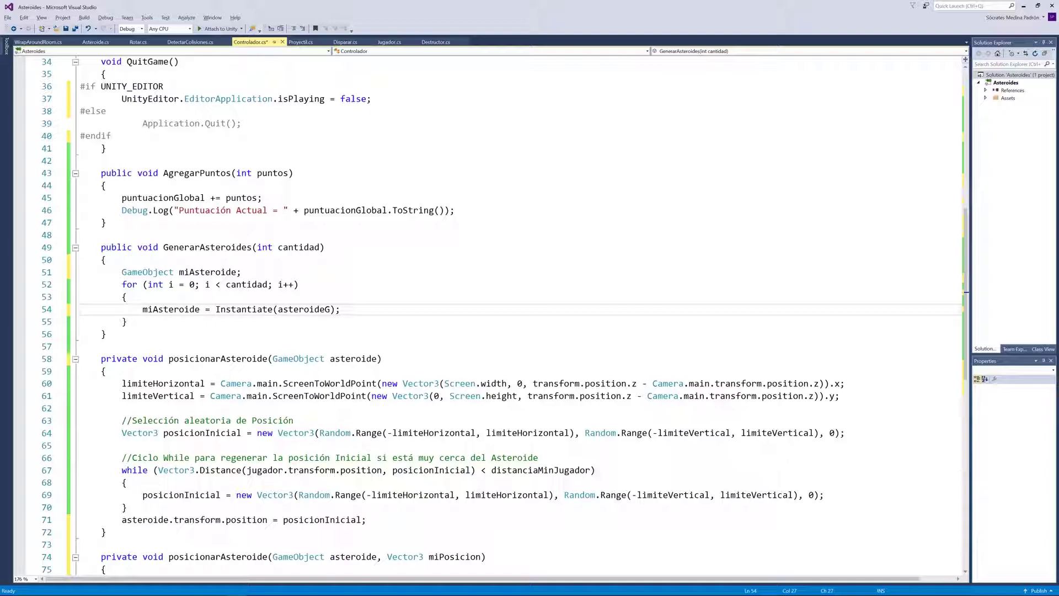
pyautogui.press('Return')
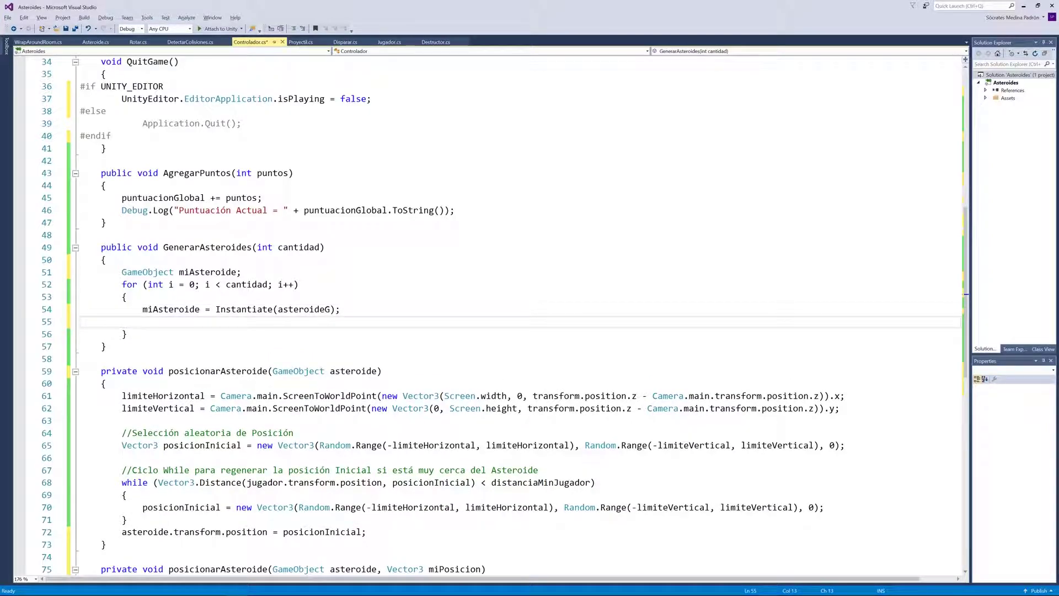
# - Add a posicionarAsteroide(miAsteroide); call after the Instantiate line
pyautogui.write('pos')
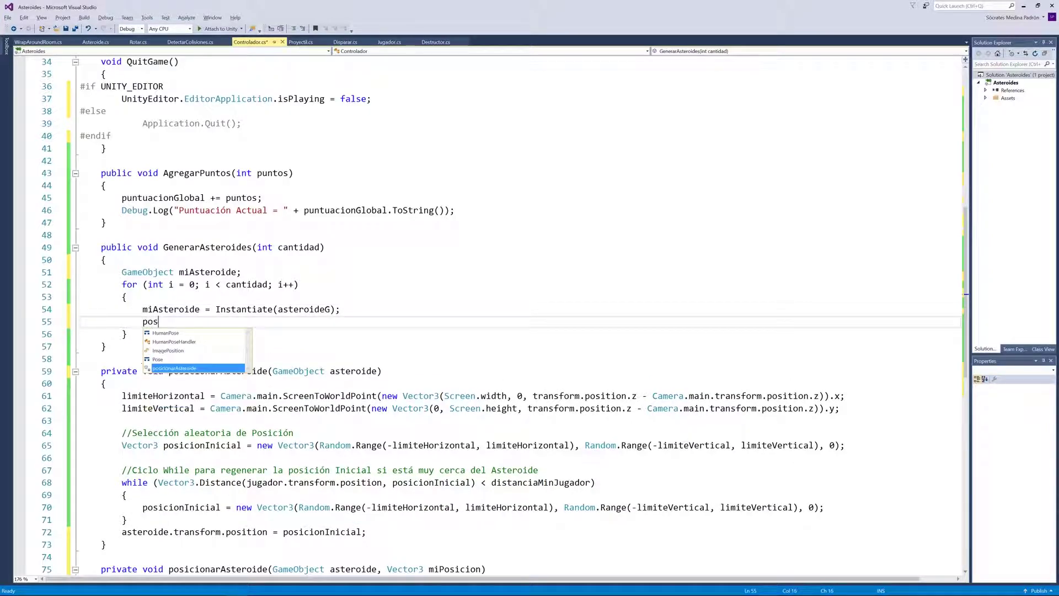
pyautogui.press('Tab')
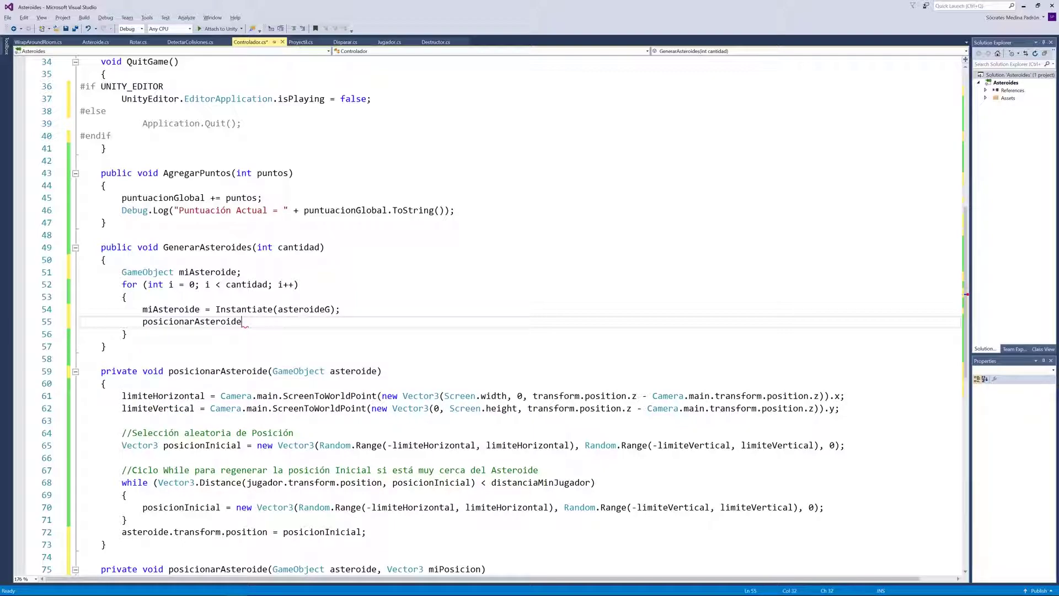
pyautogui.write('(mi')
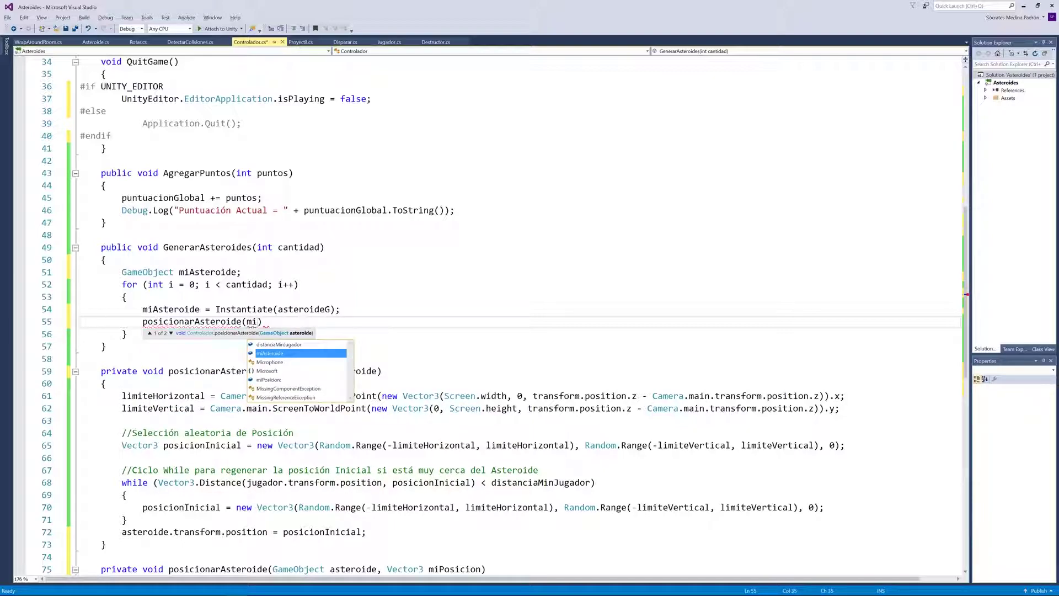
pyautogui.press('Tab')
pyautogui.write(')')
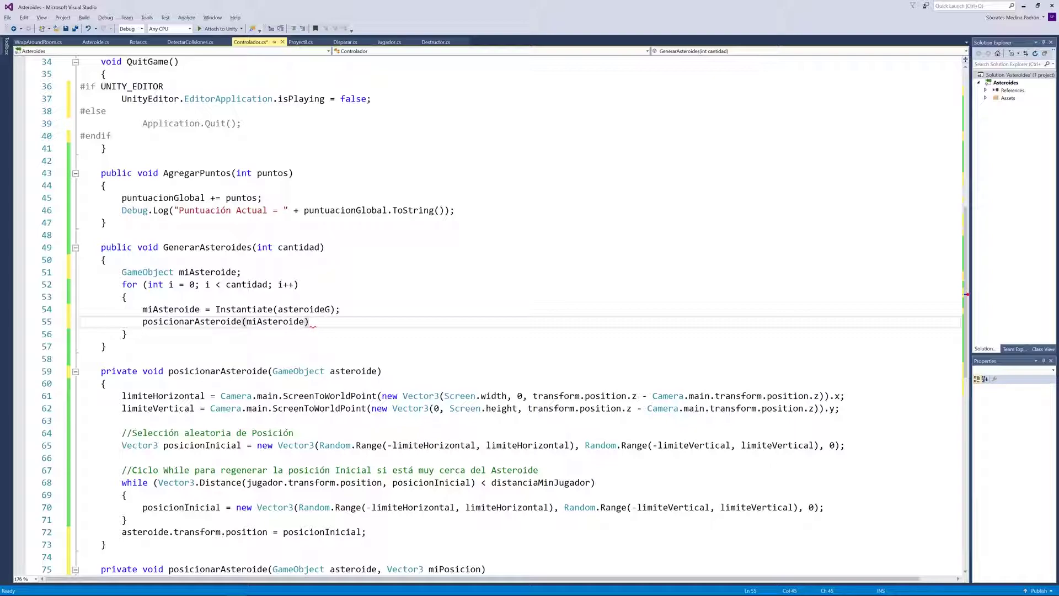
pyautogui.write(';')
pyautogui.moveTo(315, 321); pyautogui.dragTo(80, 321)
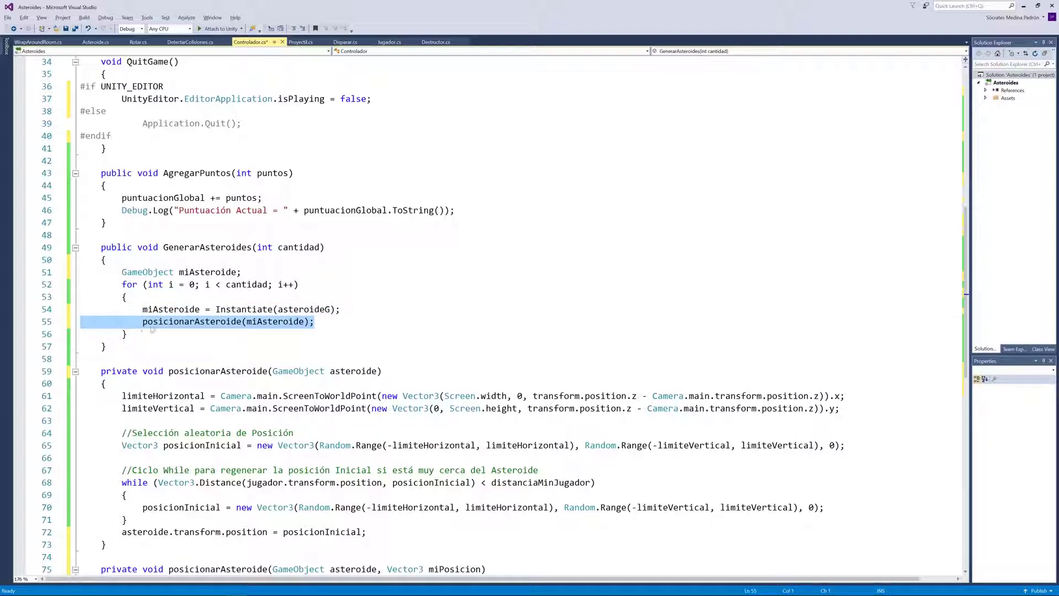
# - Save Controlador.cs and switch to the Unity editor
pyautogui.doubleClick(251, 324)
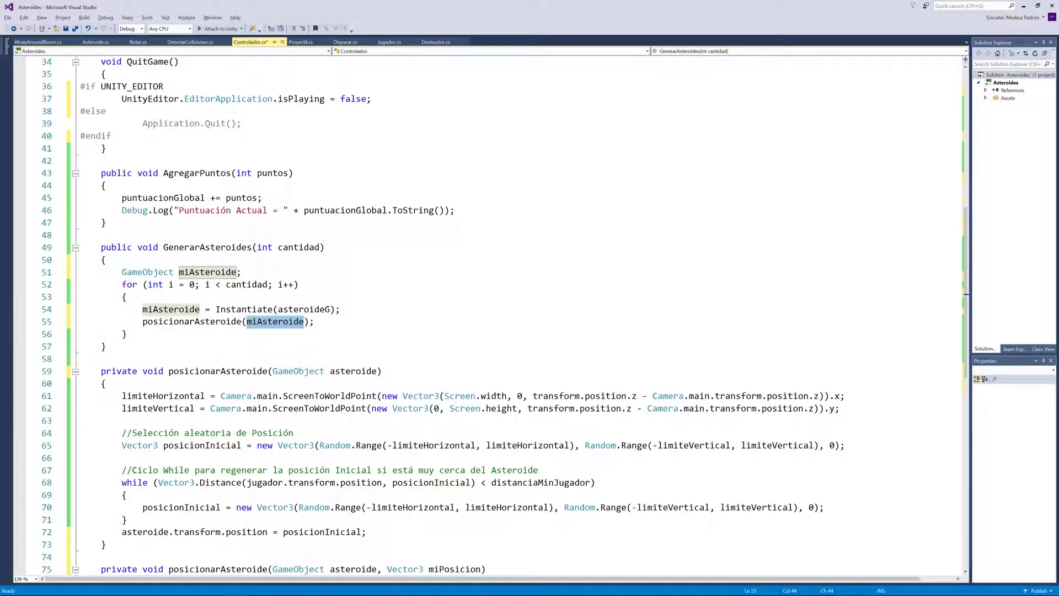
pyautogui.hotkey('ctrl', 's')
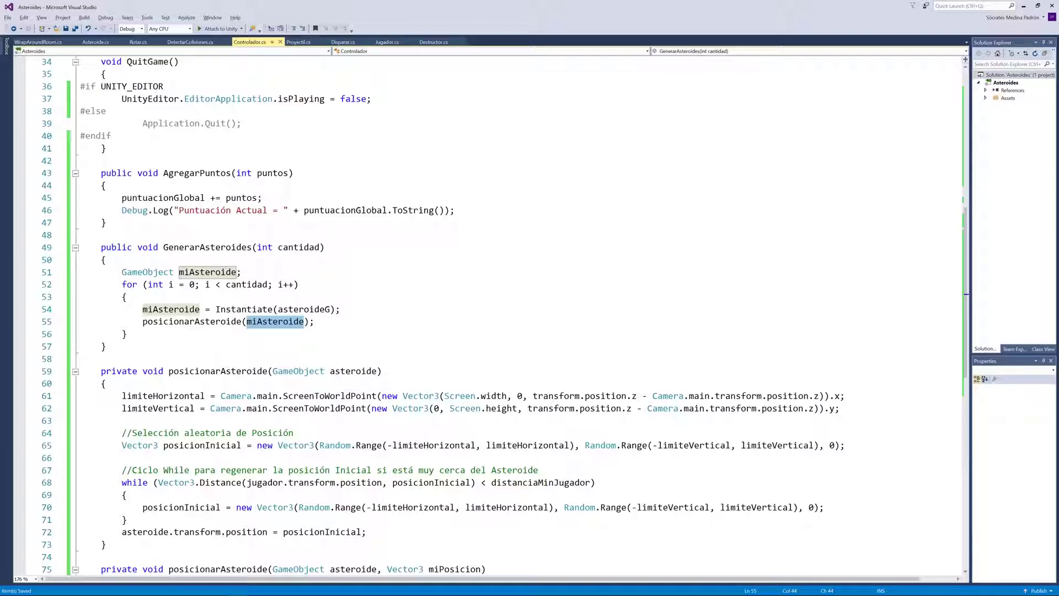
pyautogui.hotkey('alt', 'Tab')
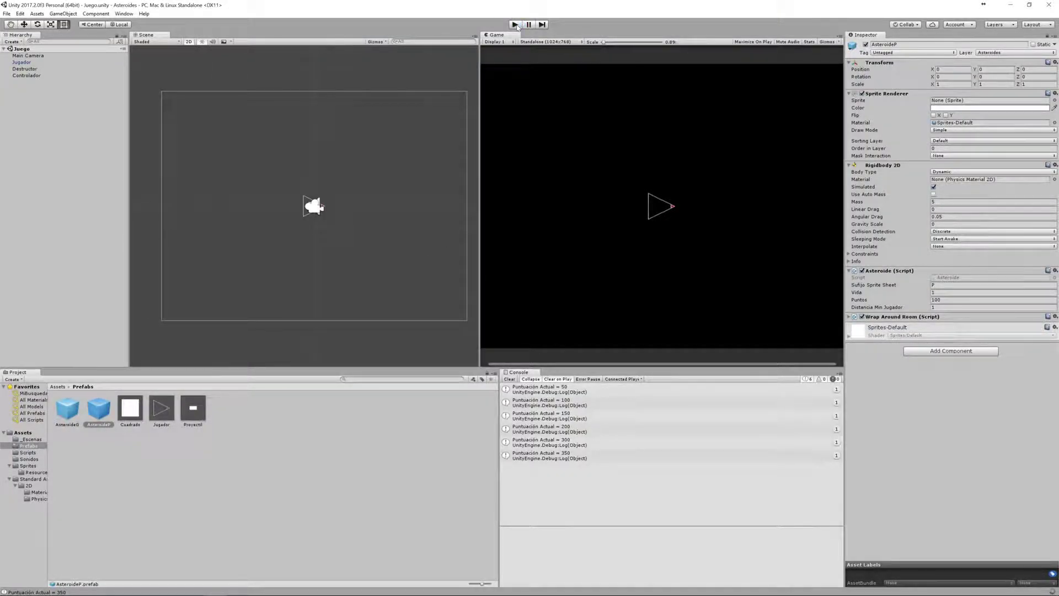
# - Run and stop a Unity play test, inspect the NullReferenceException in posicionarAsteroide, and return to Visual Studio
pyautogui.click(515, 24)
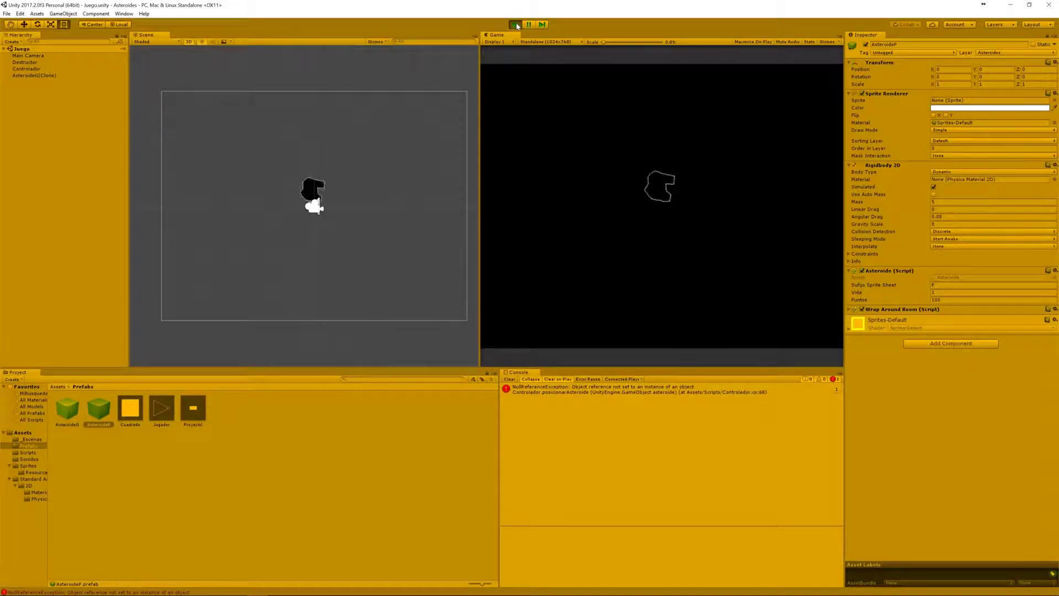
pyautogui.click(515, 25)
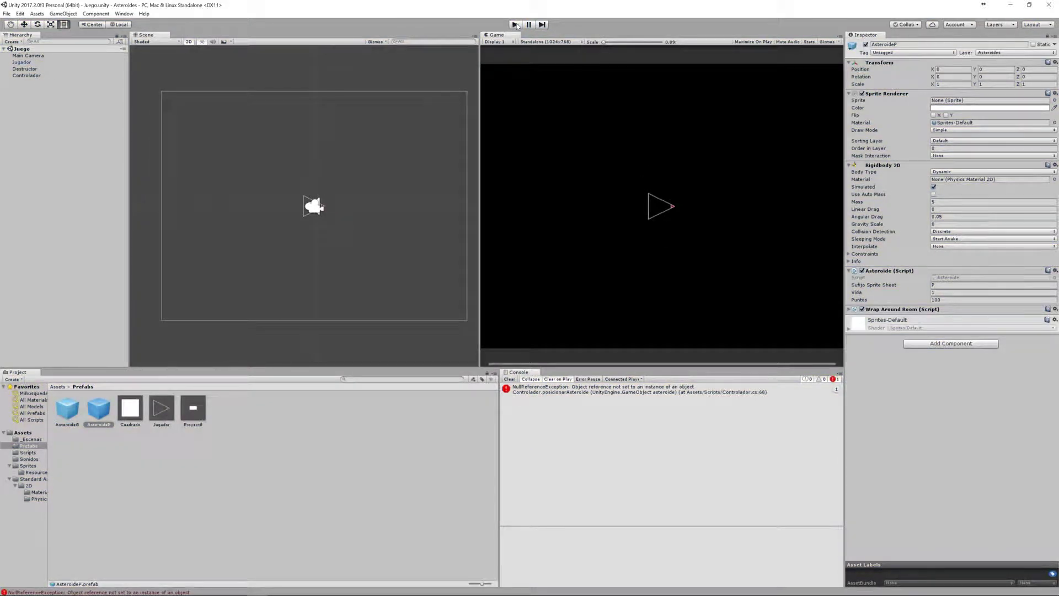
pyautogui.click(596, 390)
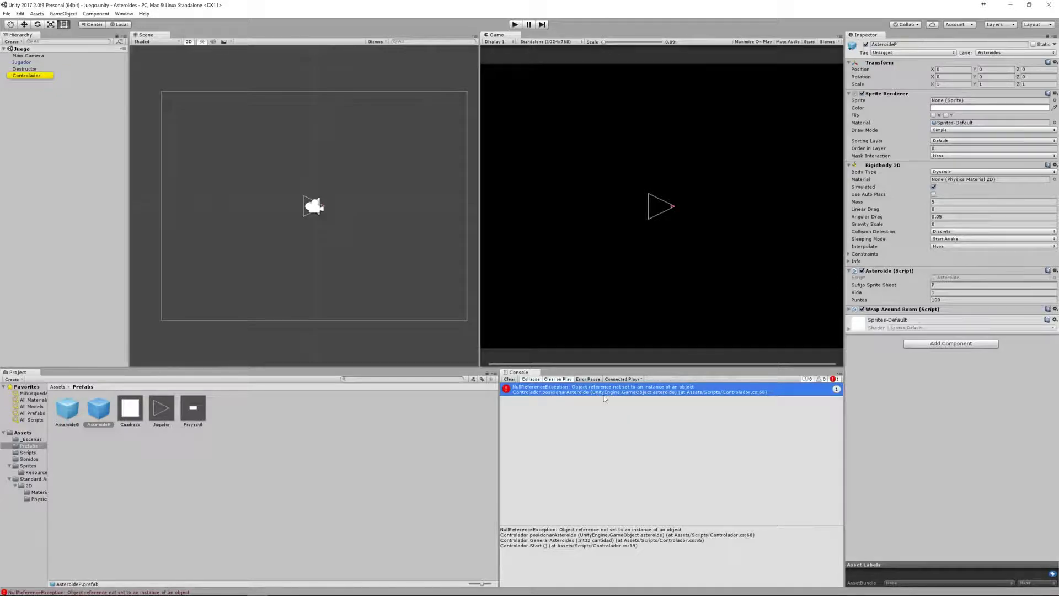
pyautogui.hotkey('alt', 'Tab')
pyautogui.hotkey('alt', 'Tab')
pyautogui.hotkey('alt', 'Tab')
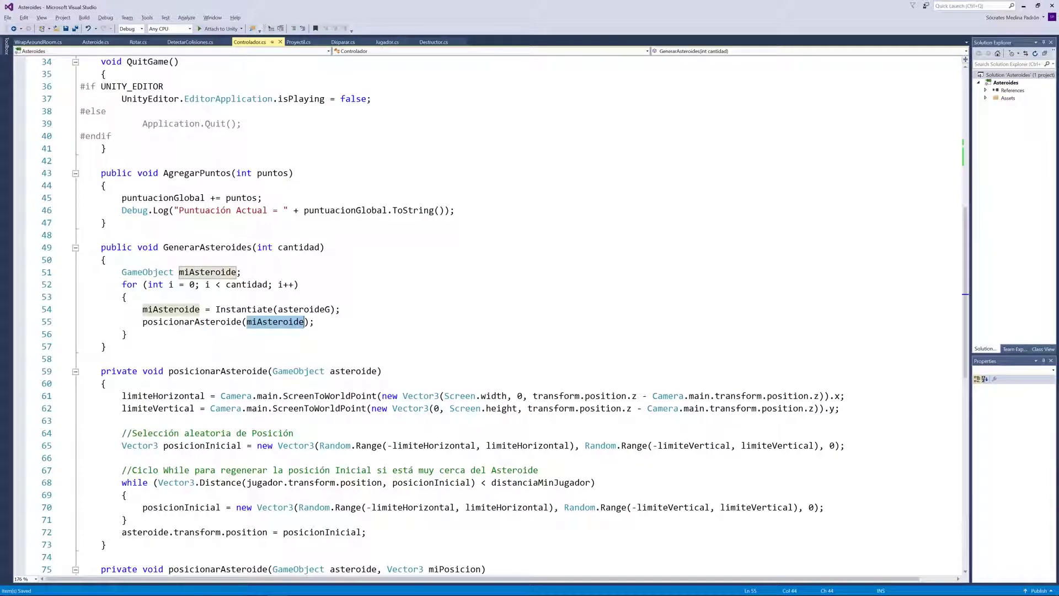
# - Find the jugador lookup lines in Start() by jumping to jugador's definition with F12
pyautogui.scroll(8, 221, 298)
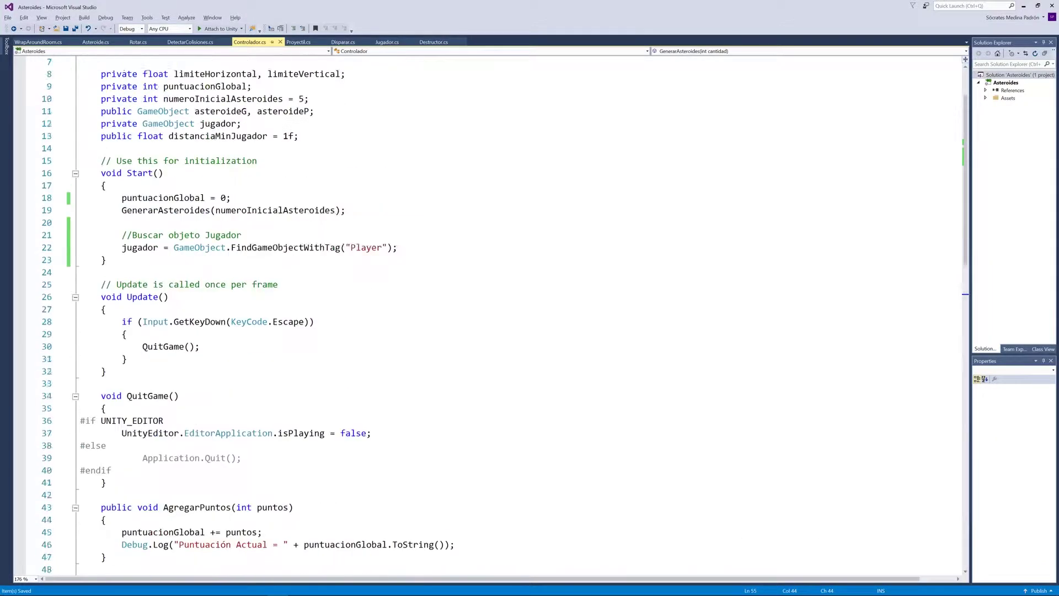
pyautogui.scroll(3, 220, 297)
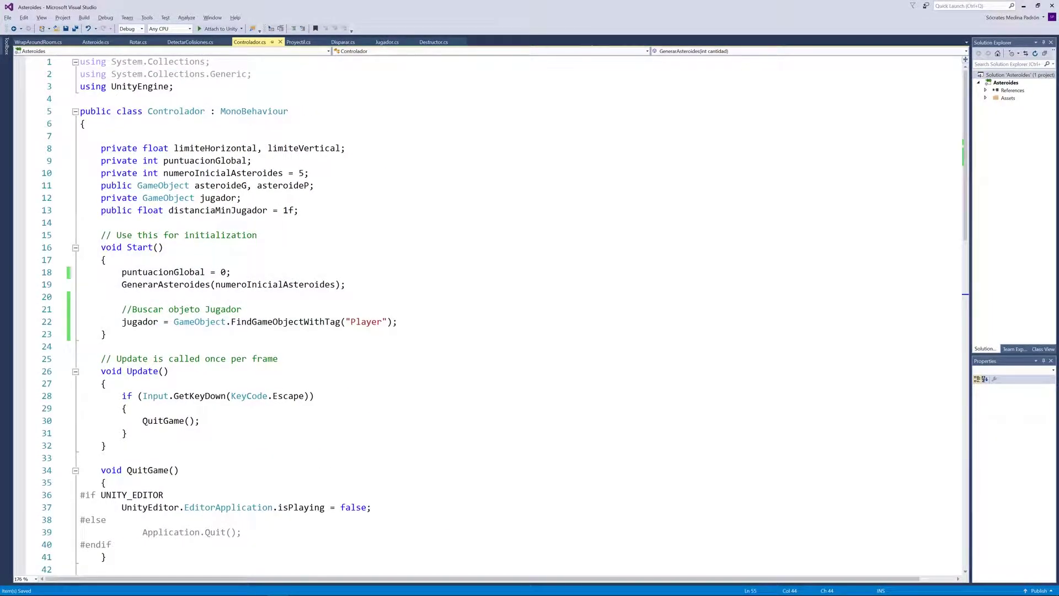
pyautogui.click(77, 284)
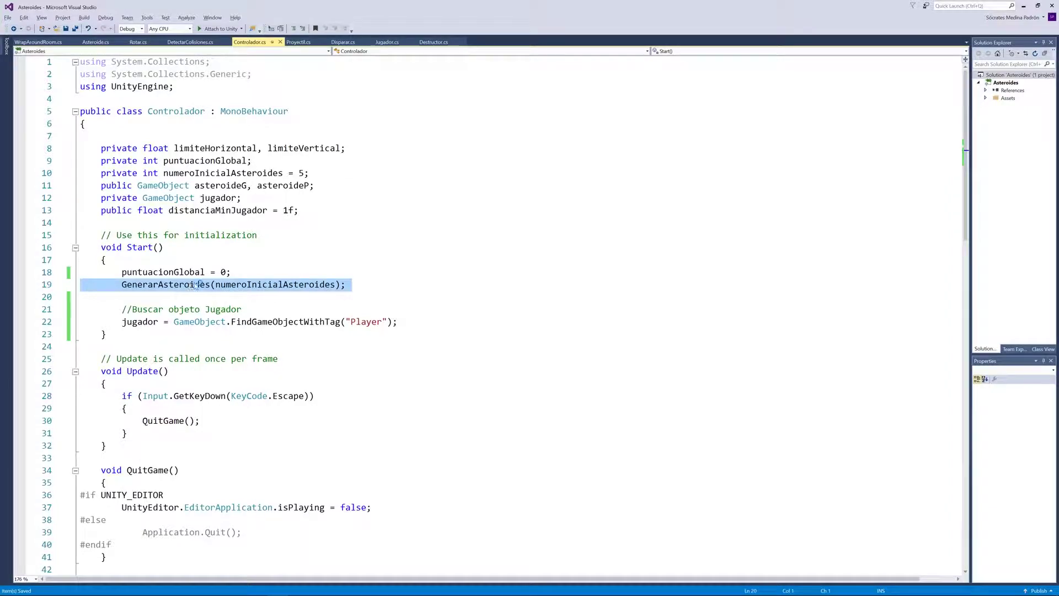
pyautogui.moveTo(77, 309); pyautogui.dragTo(77, 322)
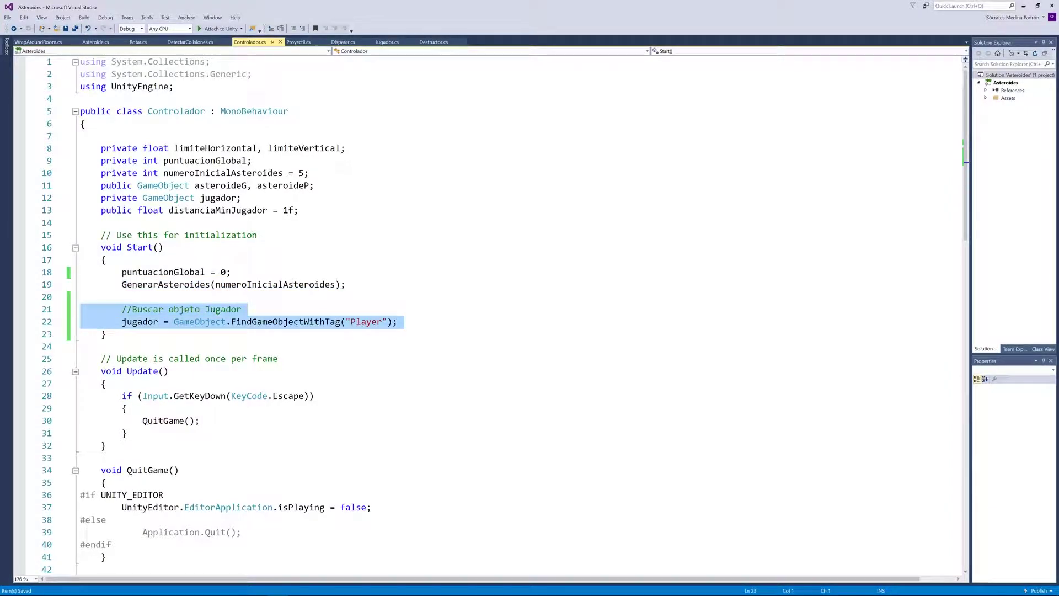
pyautogui.scroll(-4, 95, 424)
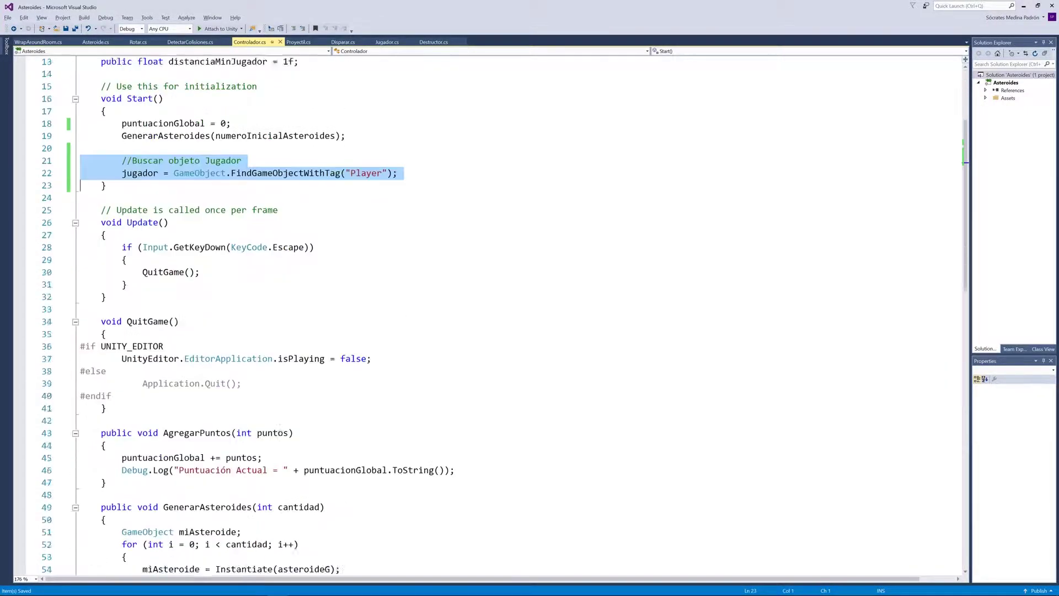
pyautogui.scroll(-10, 95, 424)
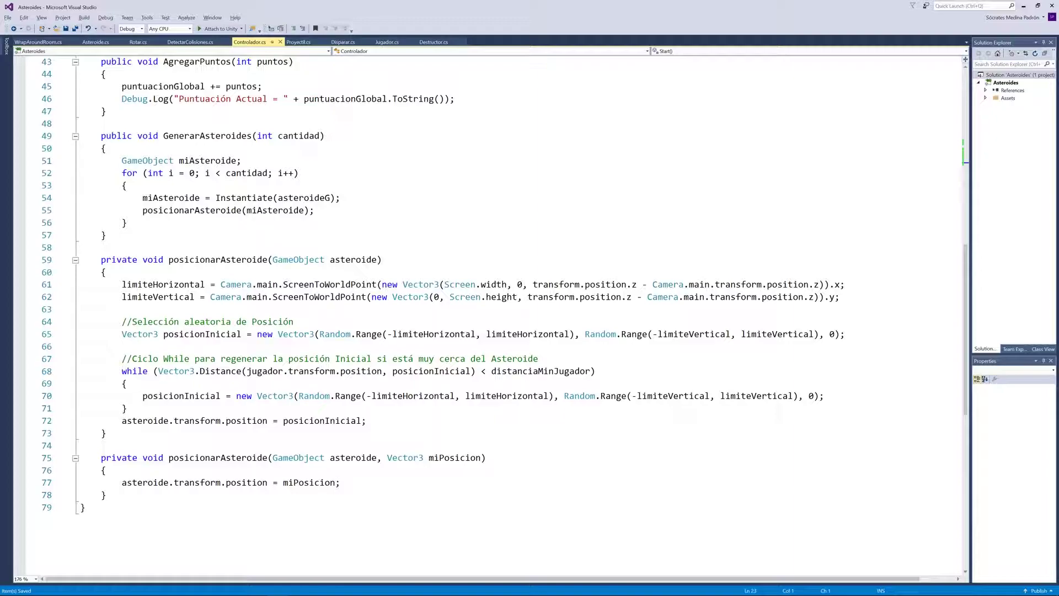
pyautogui.doubleClick(280, 372)
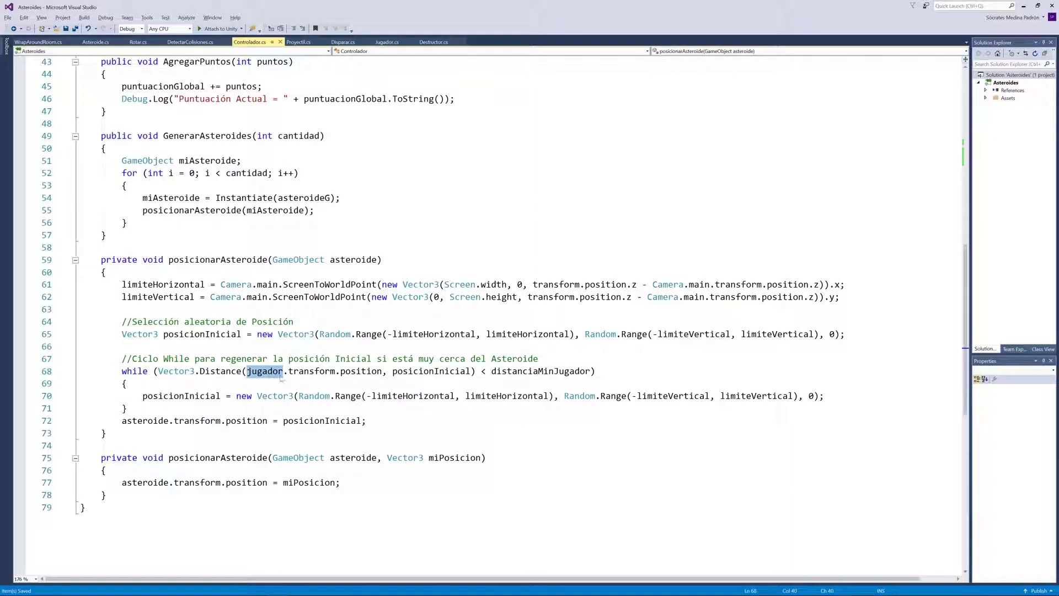
pyautogui.press('F12')
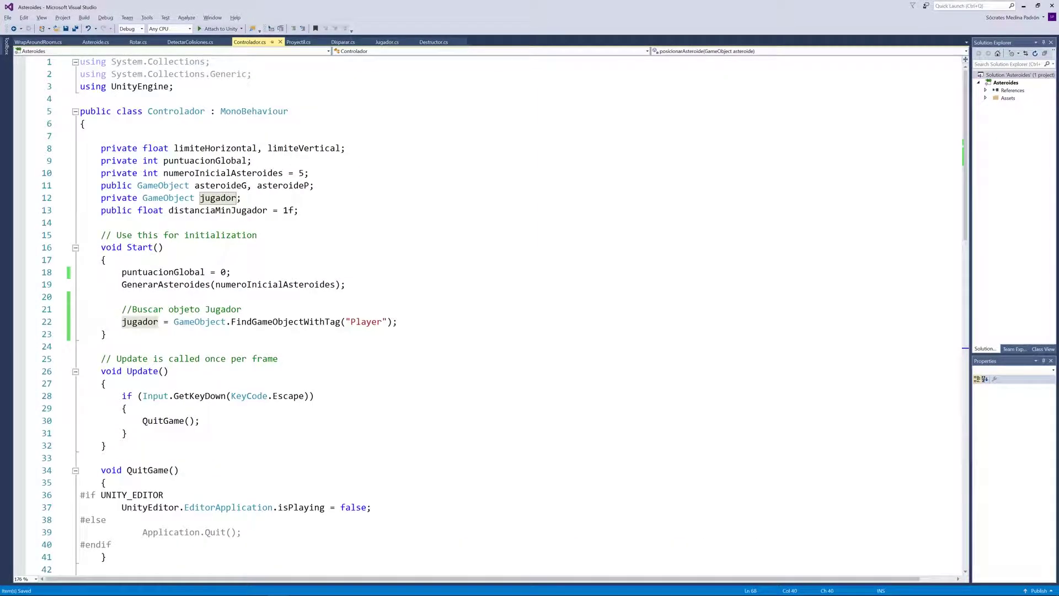
# - Move the '//Buscar objeto Jugador' and FindGameObjectWithTag lines above puntuacionGlobal = 0
pyautogui.moveTo(73, 310); pyautogui.dragTo(73, 326)
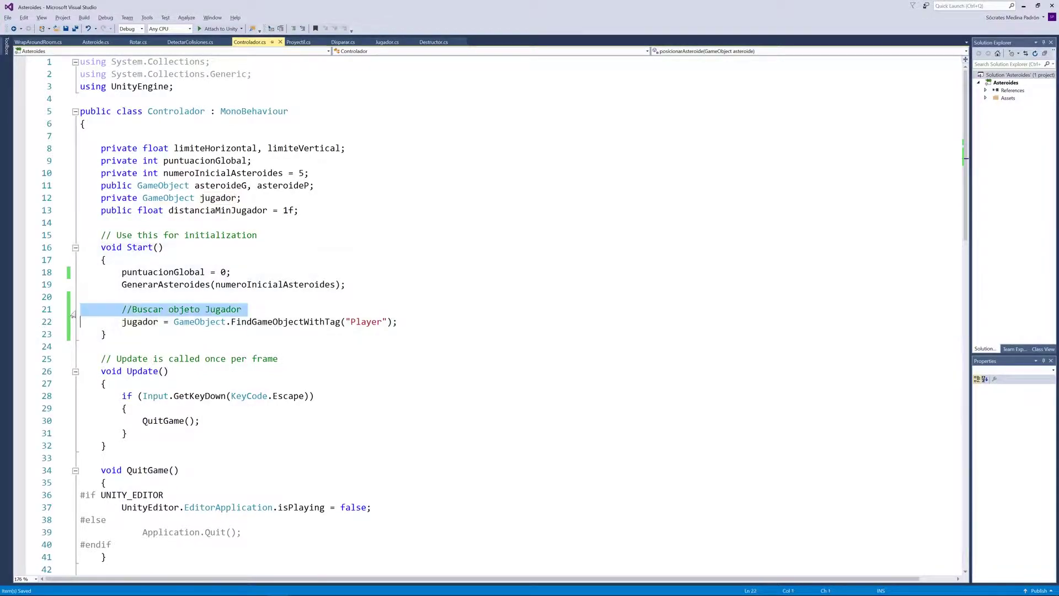
pyautogui.hotkey('ctrl', 'x')
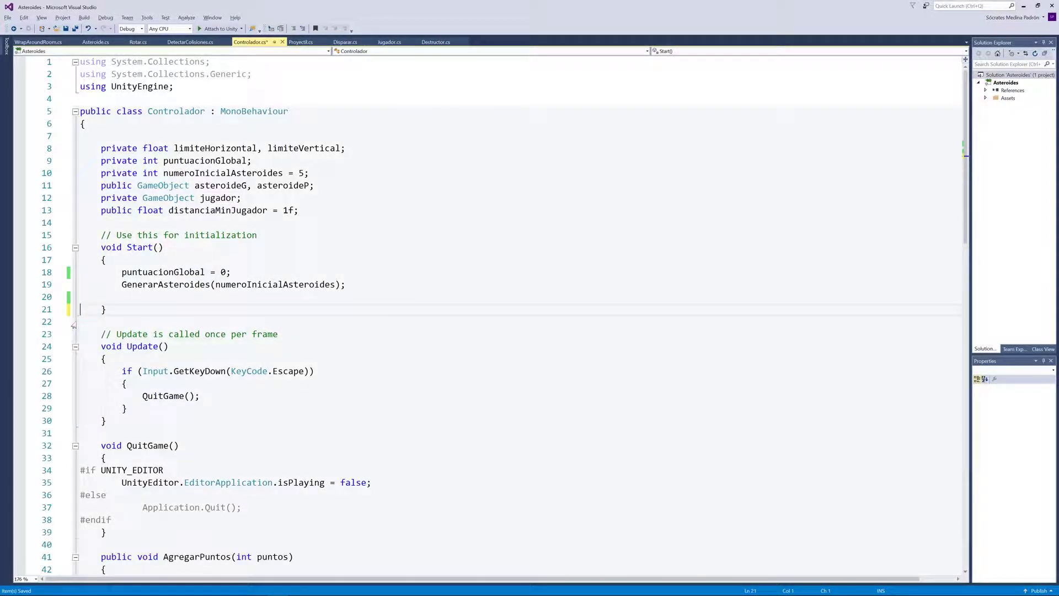
pyautogui.press('BackSpace')
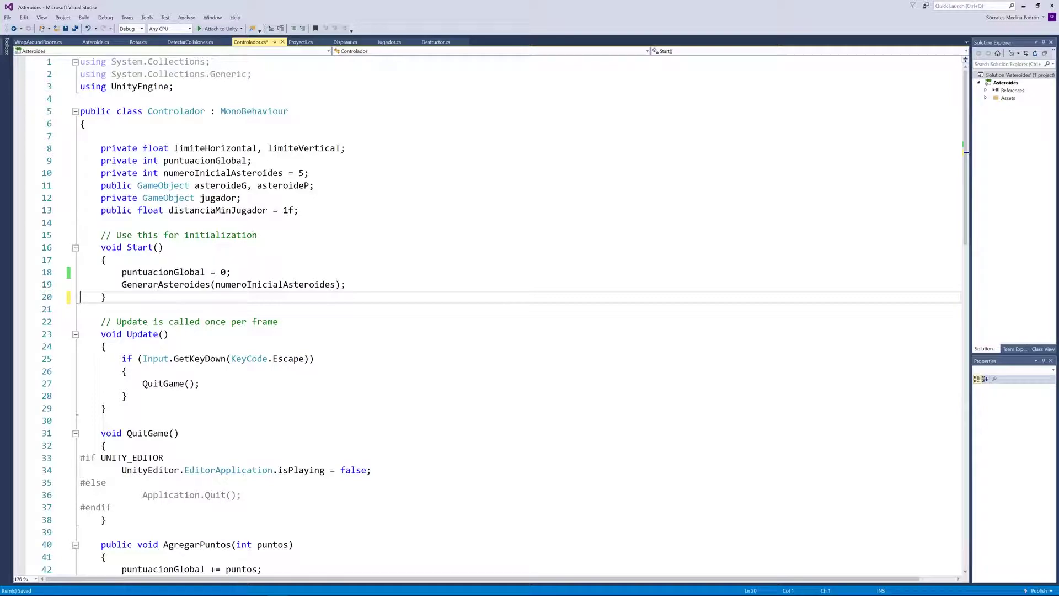
pyautogui.click(80, 271)
pyautogui.press('Return')
pyautogui.press('Up')
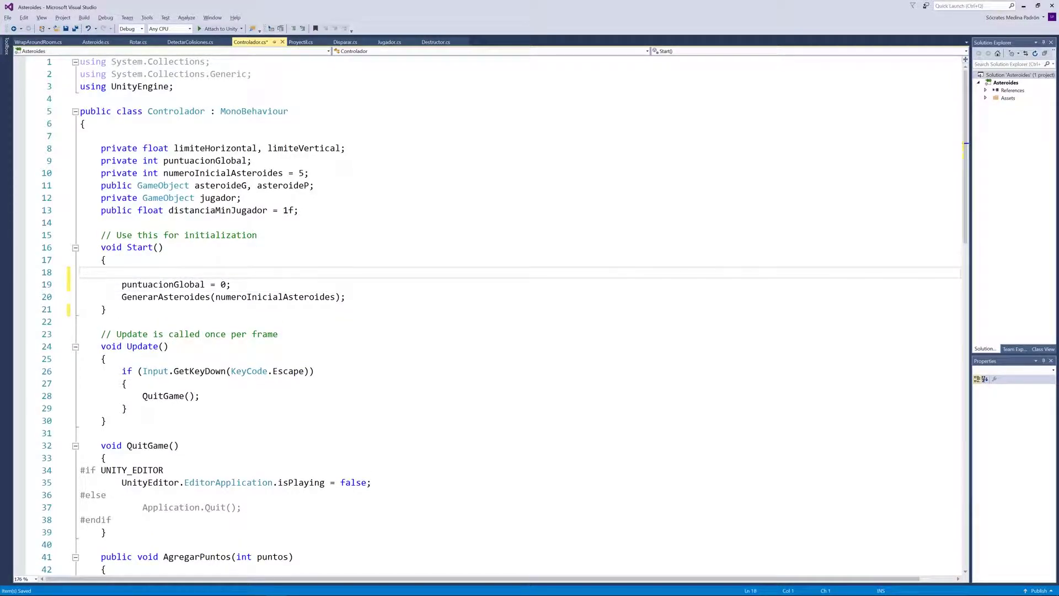
pyautogui.hotkey('ctrl', 'v')
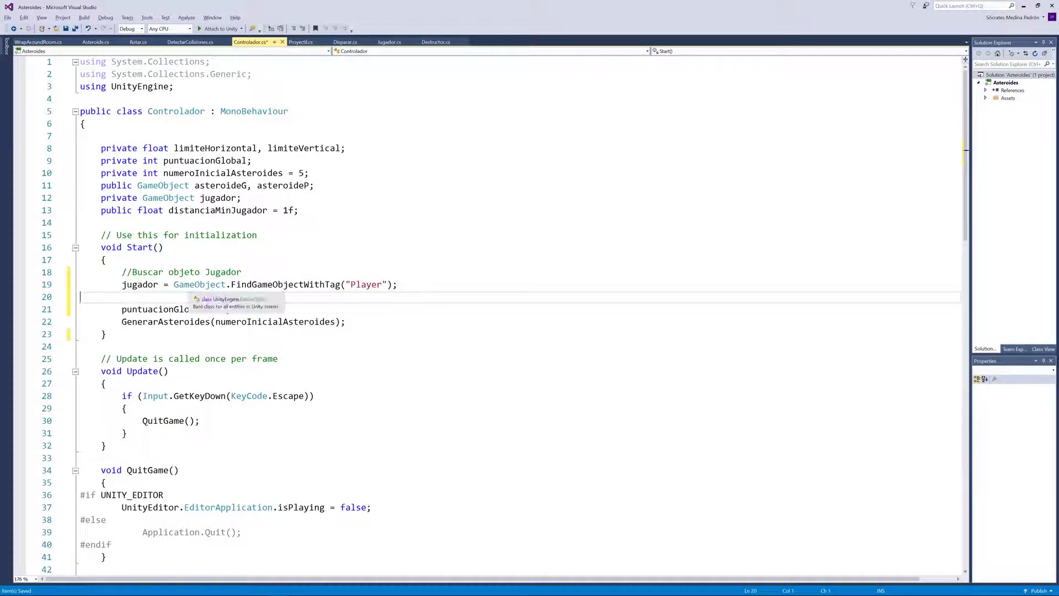
pyautogui.click(147, 285)
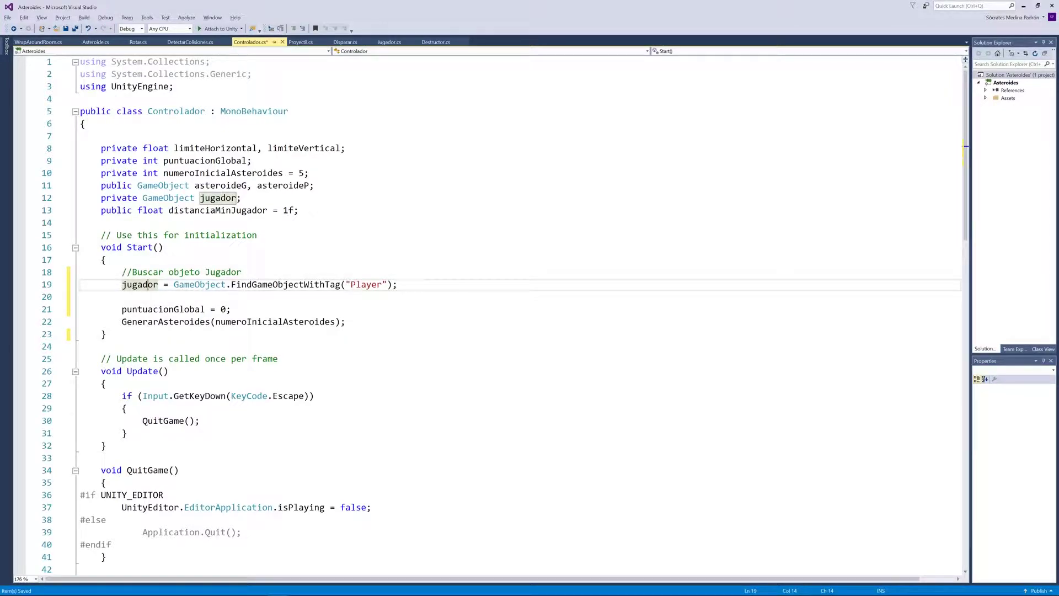
pyautogui.click(77, 284)
# - Rename both positioning methods from posicionarAsteroide to PosicionarAsteroide
pyautogui.scroll(-12, 97, 291)
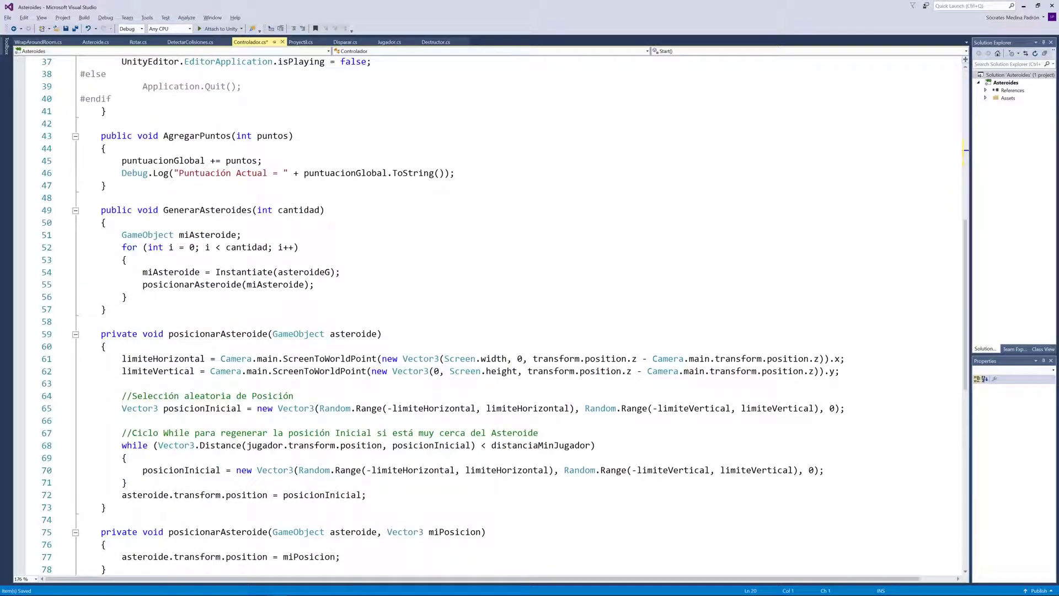
pyautogui.scroll(2, 98, 291)
pyautogui.scroll(2, 97, 291)
pyautogui.scroll(-3, 486, 314)
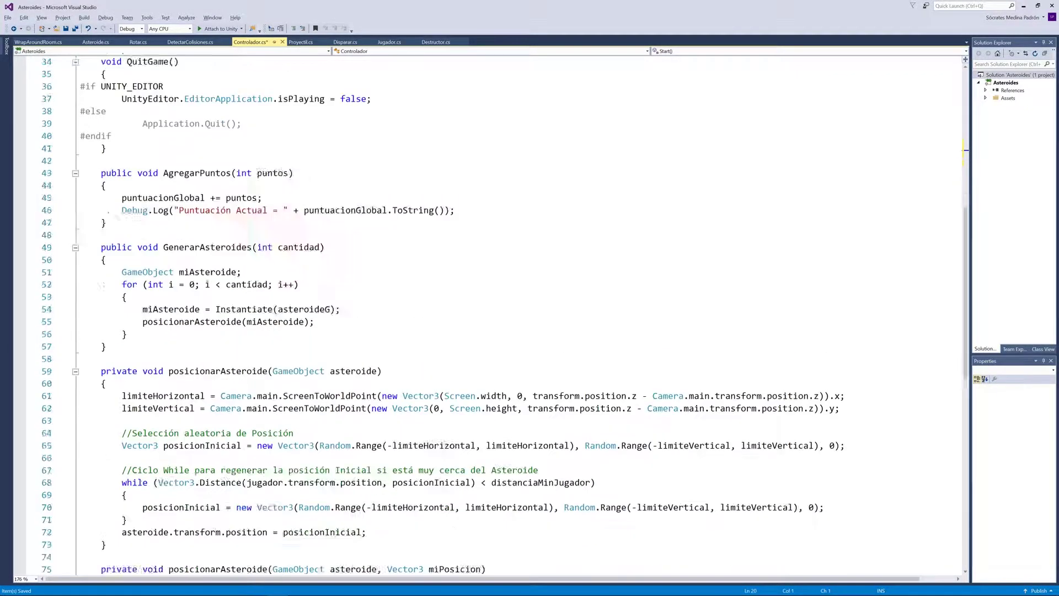
pyautogui.scroll(-5, 485, 314)
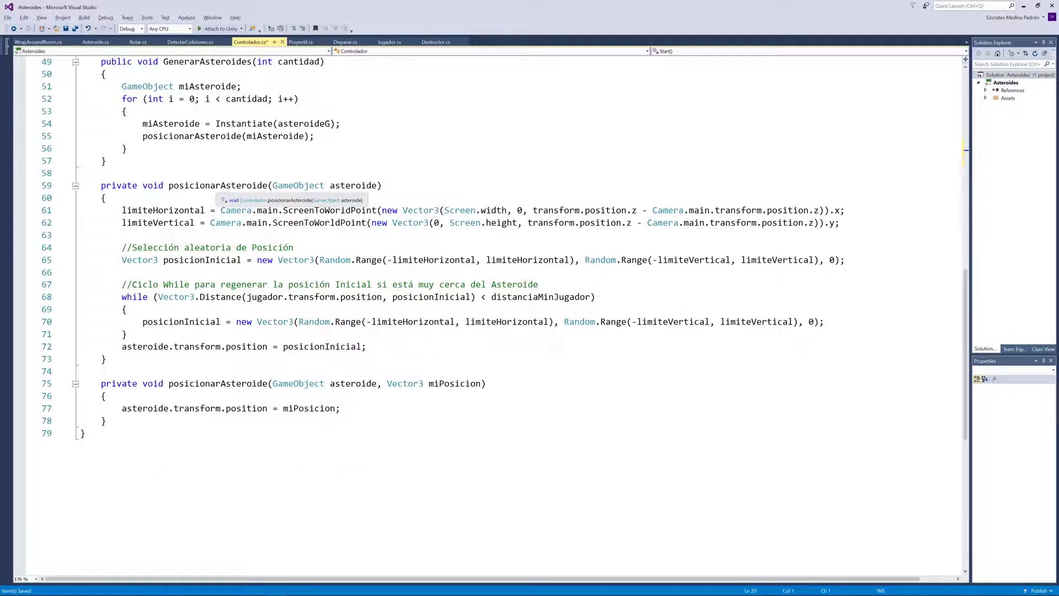
pyautogui.click(169, 185)
pyautogui.press('Delete')
pyautogui.write('P')
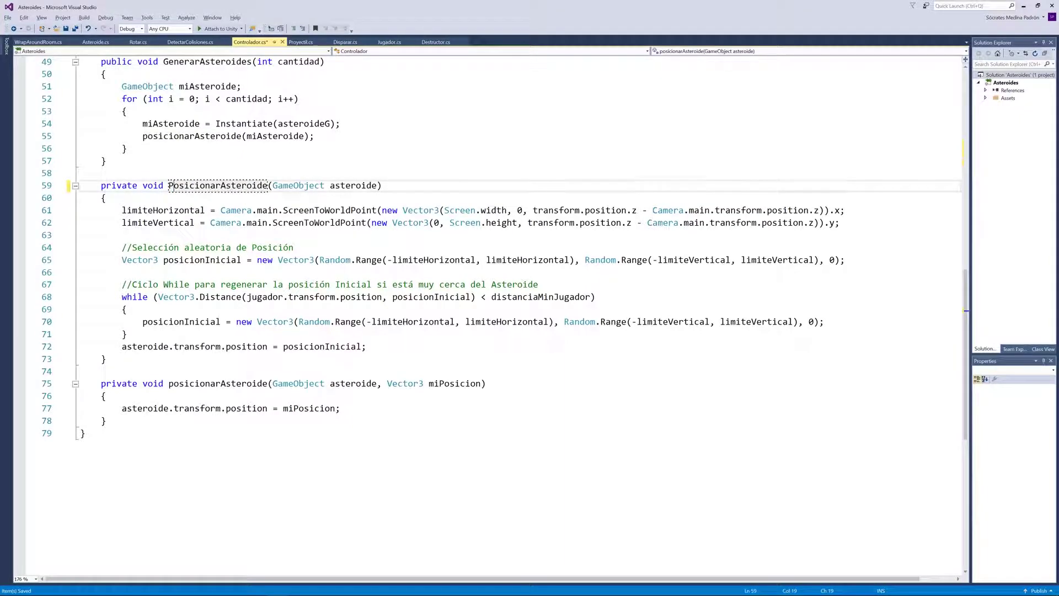
pyautogui.click(169, 383)
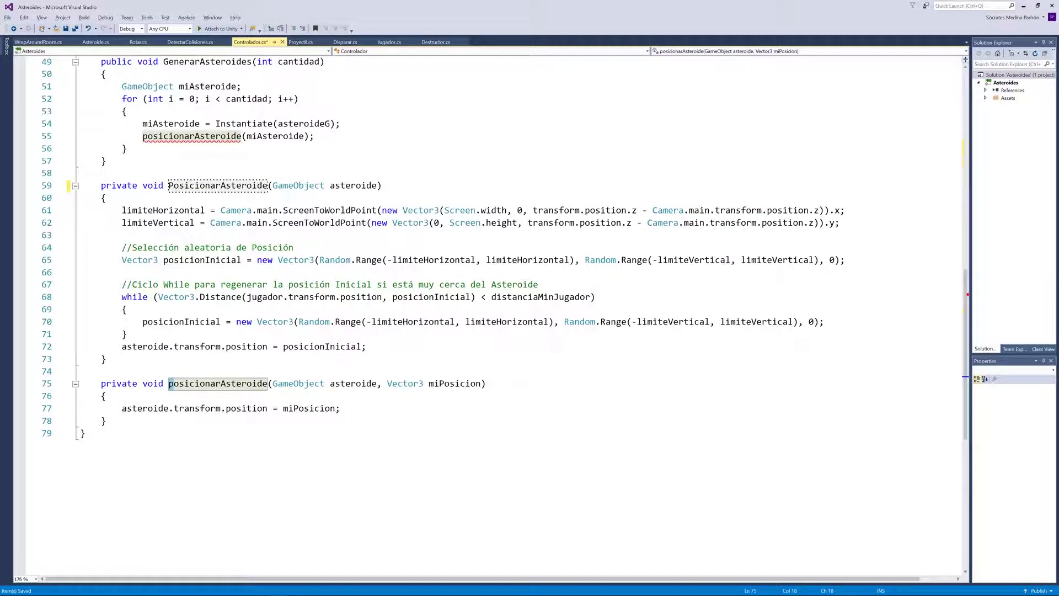
pyautogui.press('Delete')
pyautogui.write('P')
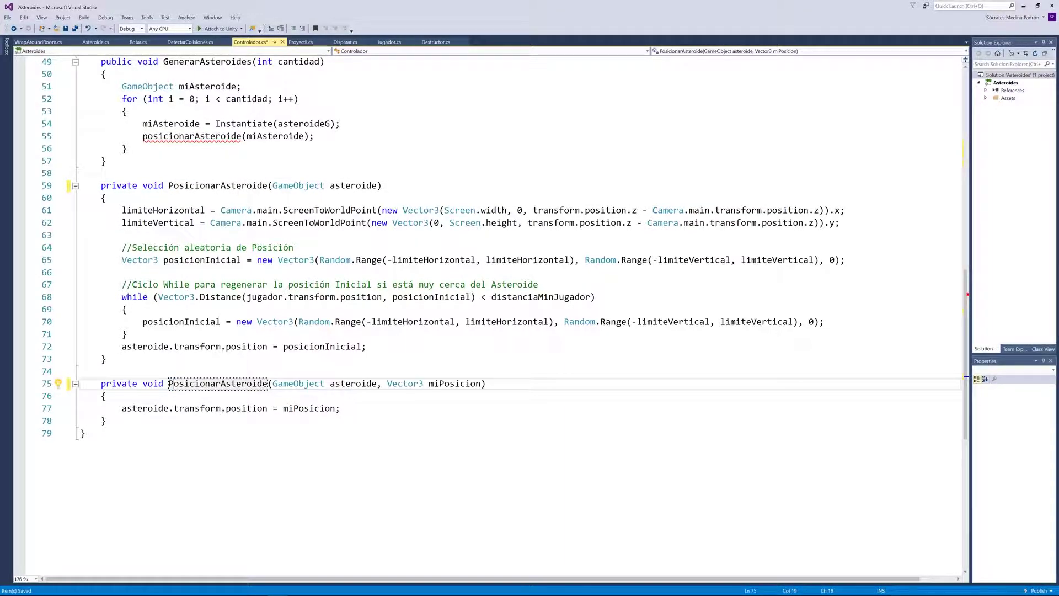
# - Change the word Asteroide to Jugador in the line 67 comment and save
pyautogui.moveTo(132, 284); pyautogui.dragTo(452, 284)
pyautogui.click(502, 284)
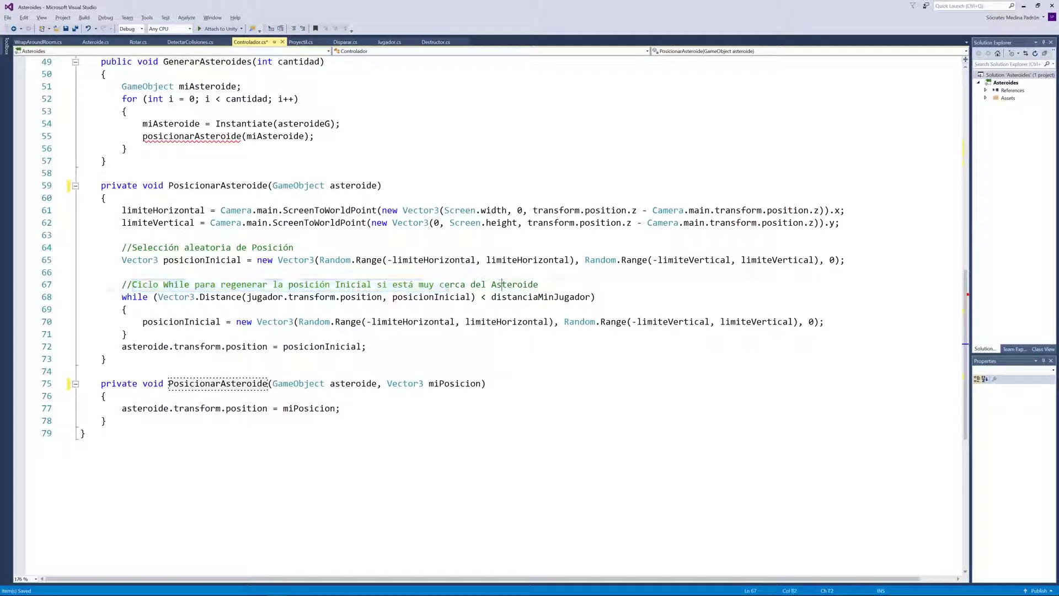
pyautogui.doubleClick(507, 284)
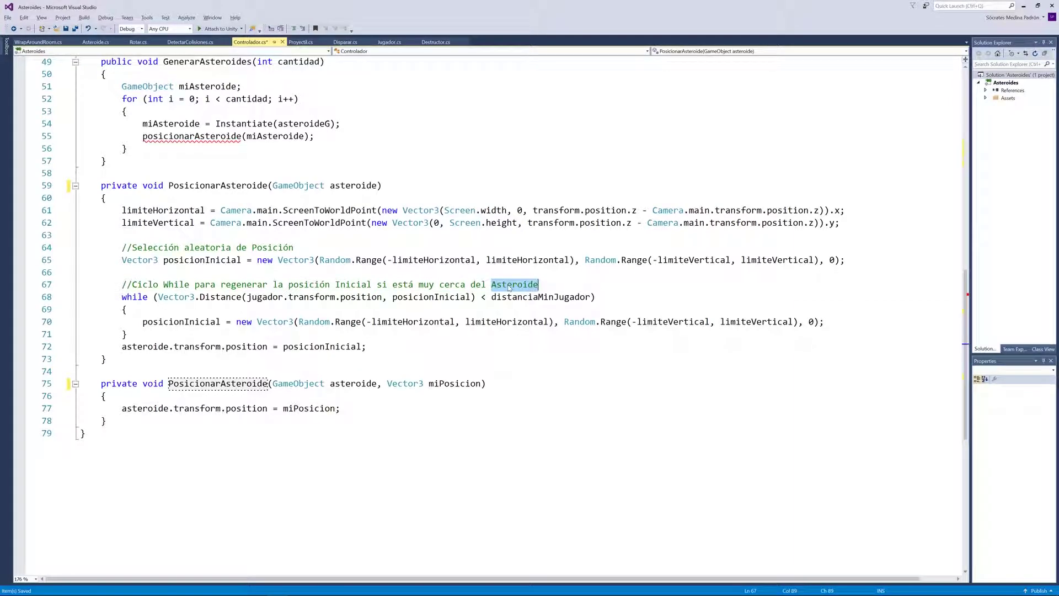
pyautogui.write('Jugador')
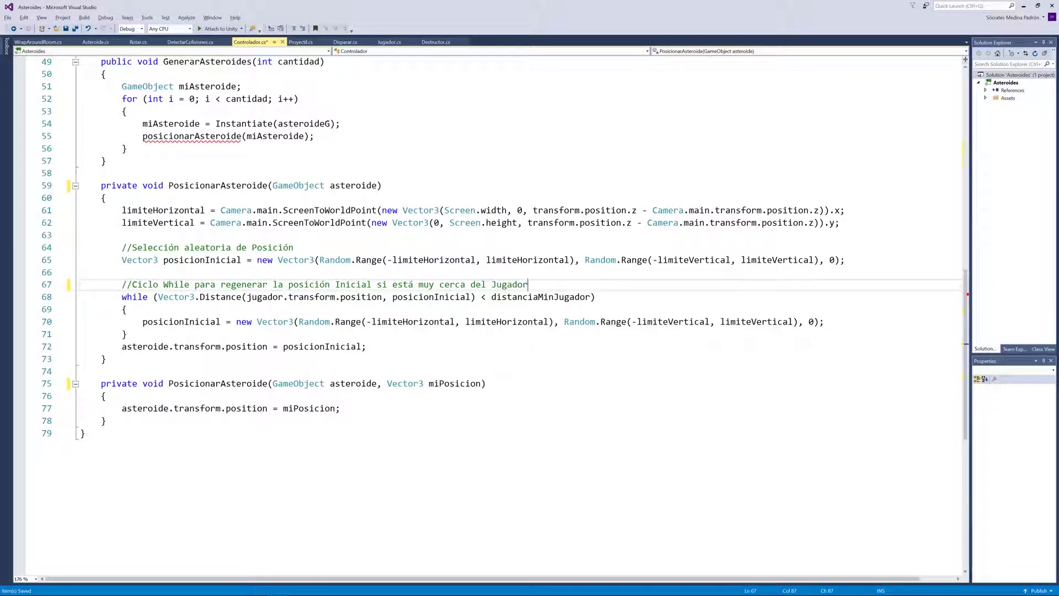
pyautogui.hotkey('ctrl', 's')
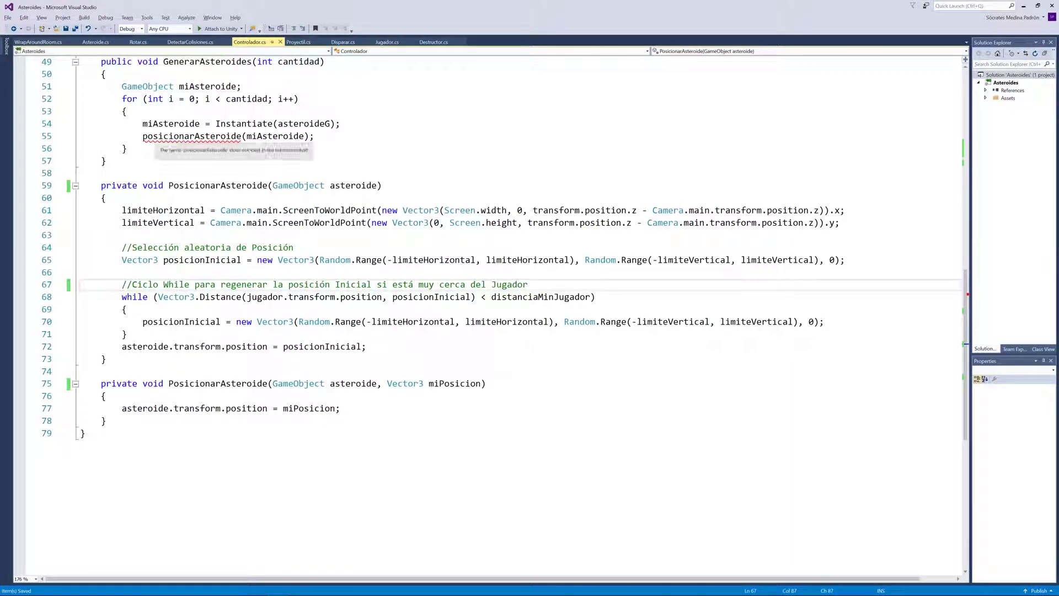
# - Fix the line 55 call to PosicionarAsteroide(miAsteroide), save, and switch to Unity
pyautogui.click(147, 136)
pyautogui.write('P')
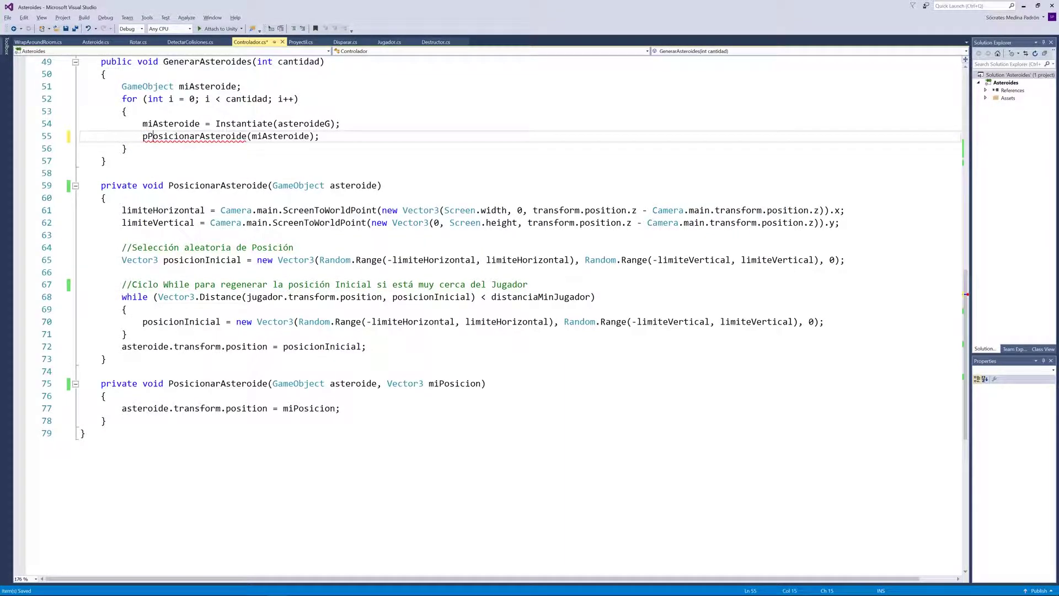
pyautogui.scroll(4, 491, 314)
pyautogui.scroll(3, 491, 315)
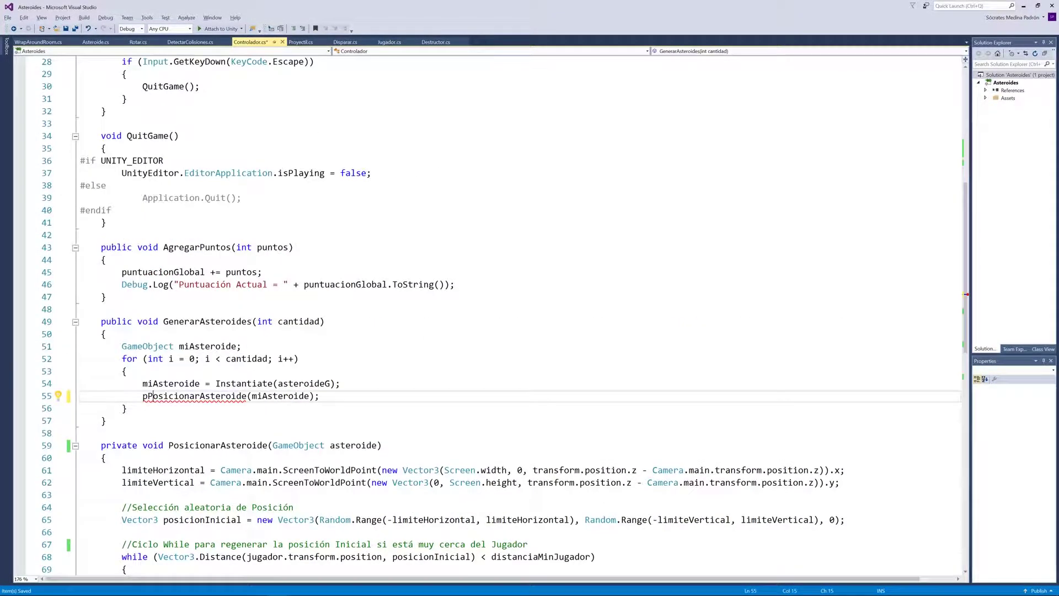
pyautogui.scroll(-1, 491, 315)
pyautogui.hotkey('ctrl', 's')
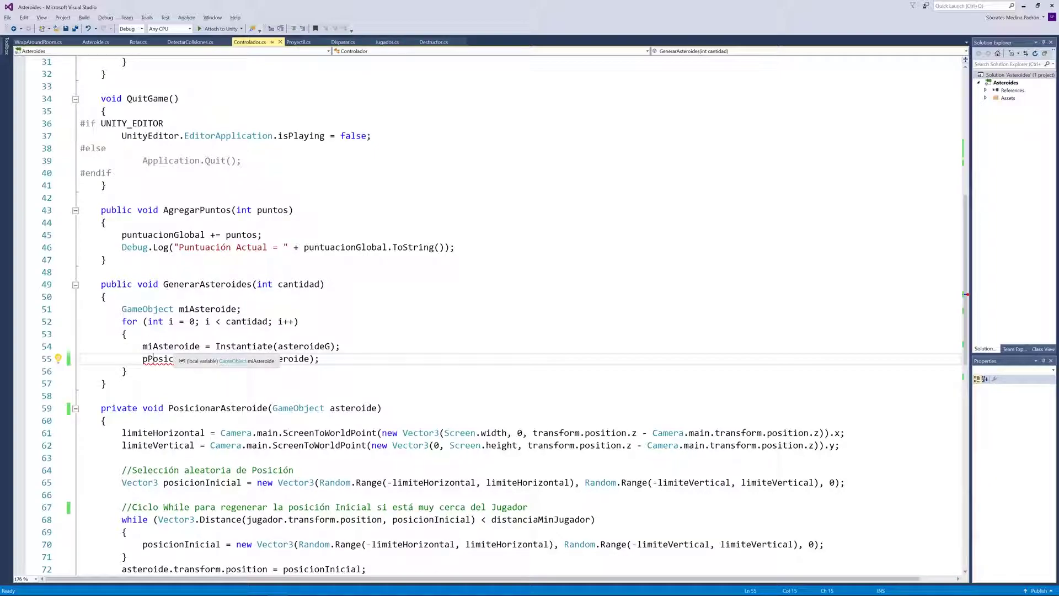
pyautogui.click(147, 359)
pyautogui.press('BackSpace')
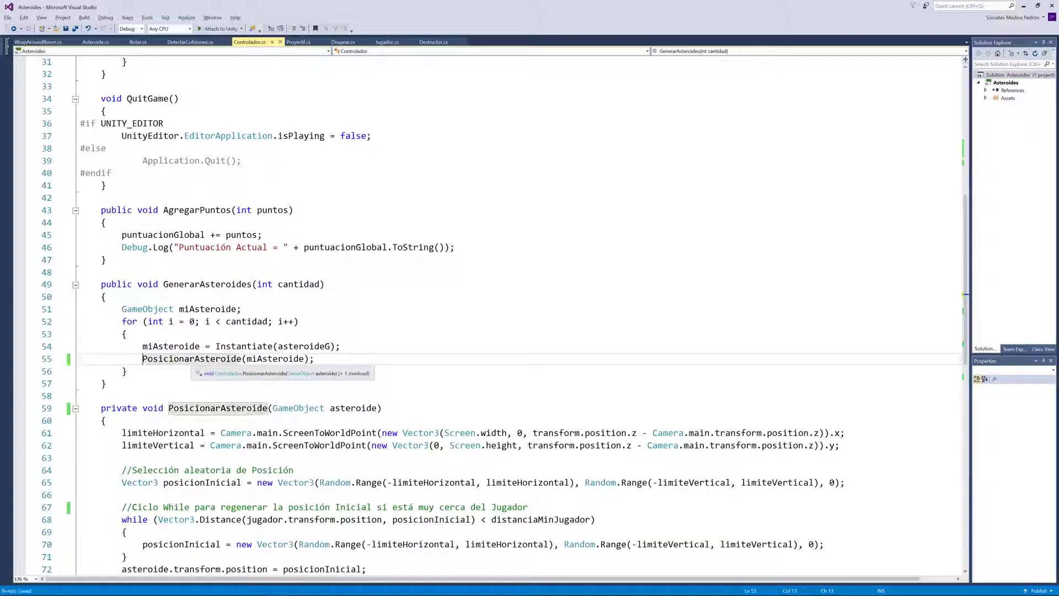
pyautogui.hotkey('ctrl', 's')
pyautogui.hotkey('alt', 'Tab')
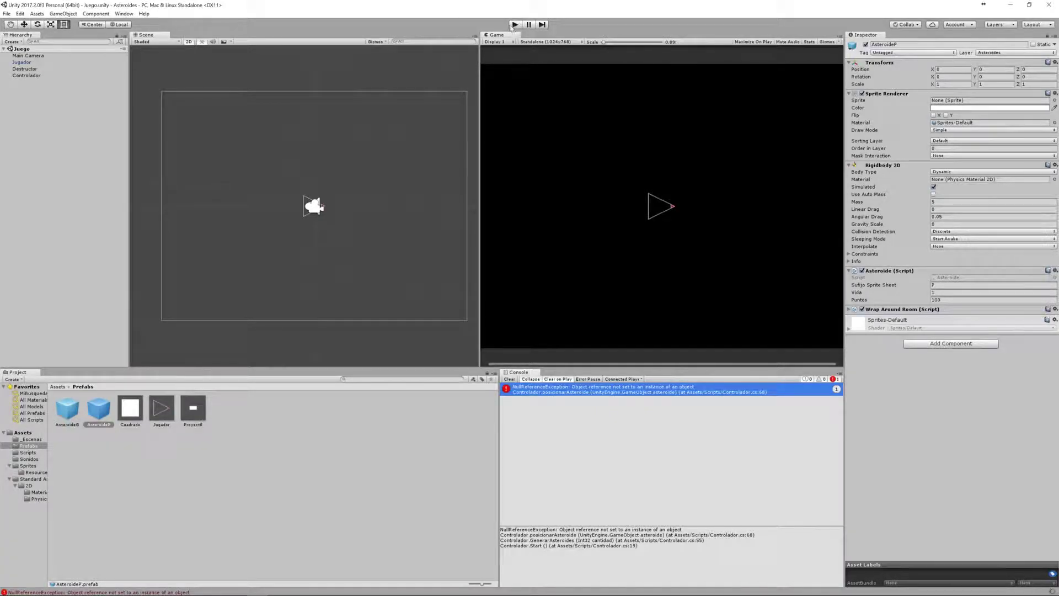
# - Play-test in Unity, shoot a large asteroid to spawn an AsteroideP clone (score 50), then stop and return to Visual Studio
pyautogui.click(514, 25)
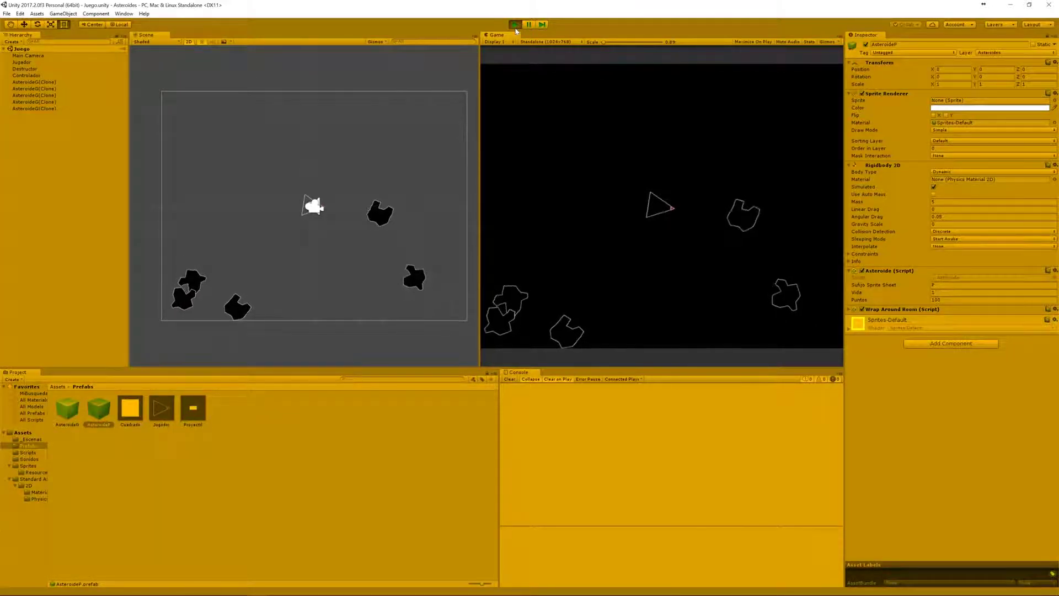
pyautogui.press('space')
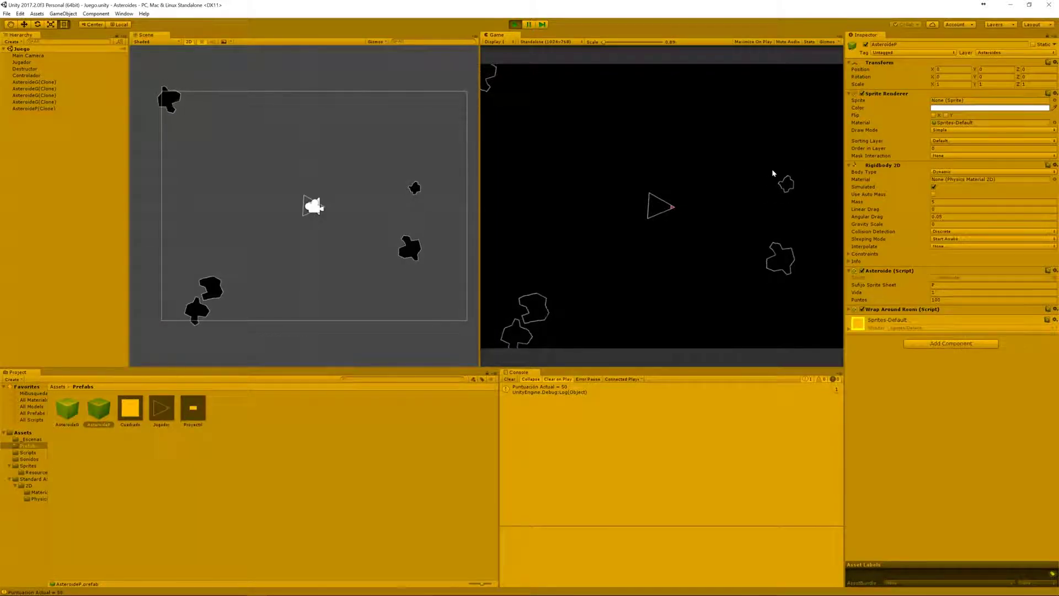
pyautogui.hotkey('ctrl', 'p')
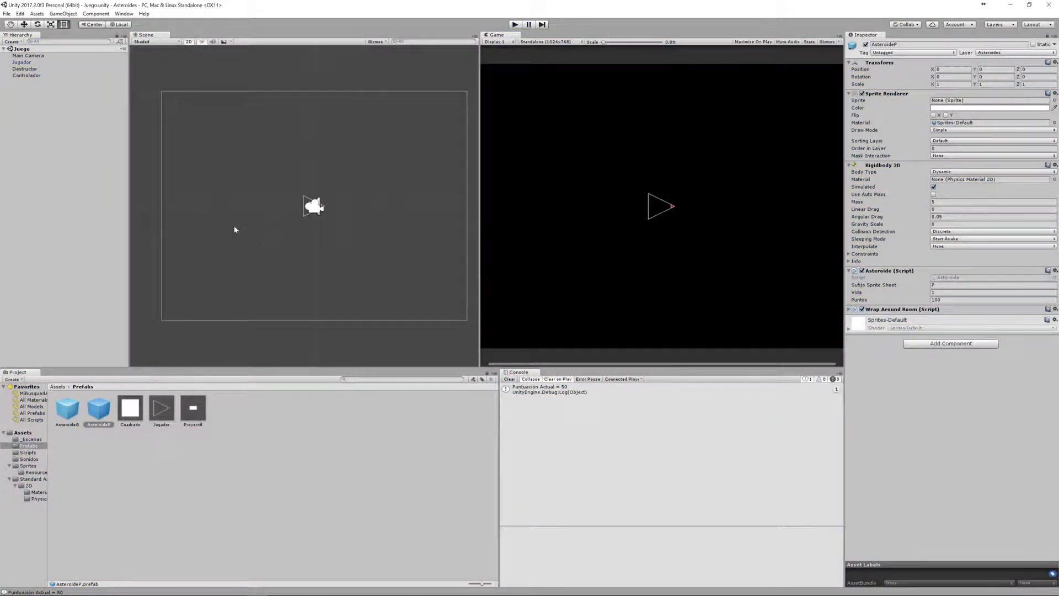
pyautogui.hotkey('alt', 'Tab')
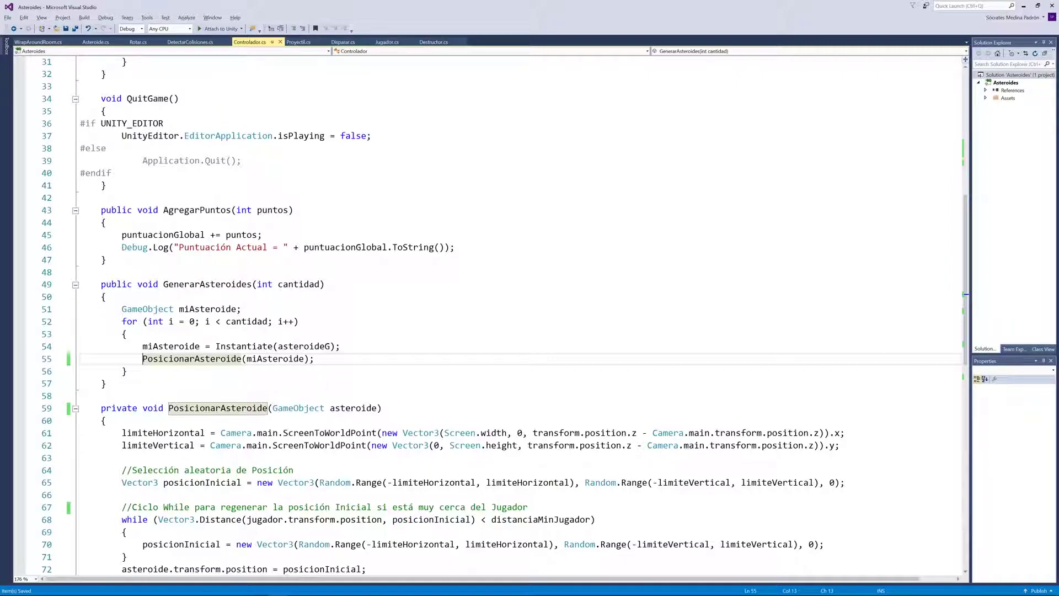
# - Review the Instantiate call on line 79 of Asteroide.cs and the large-asteroid G check above it
pyautogui.click(95, 42)
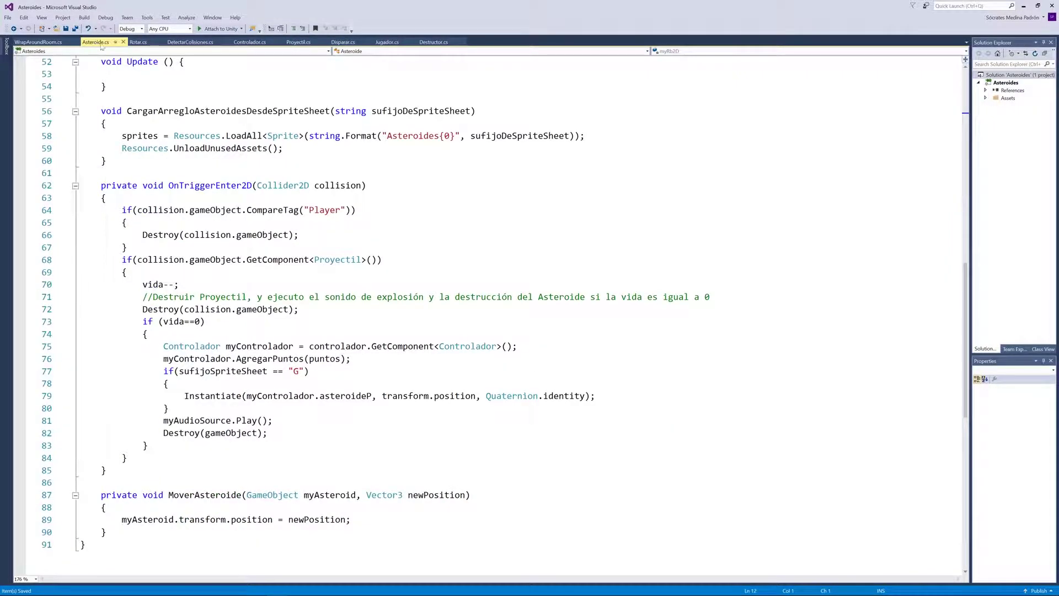
pyautogui.scroll(-1, 497, 304)
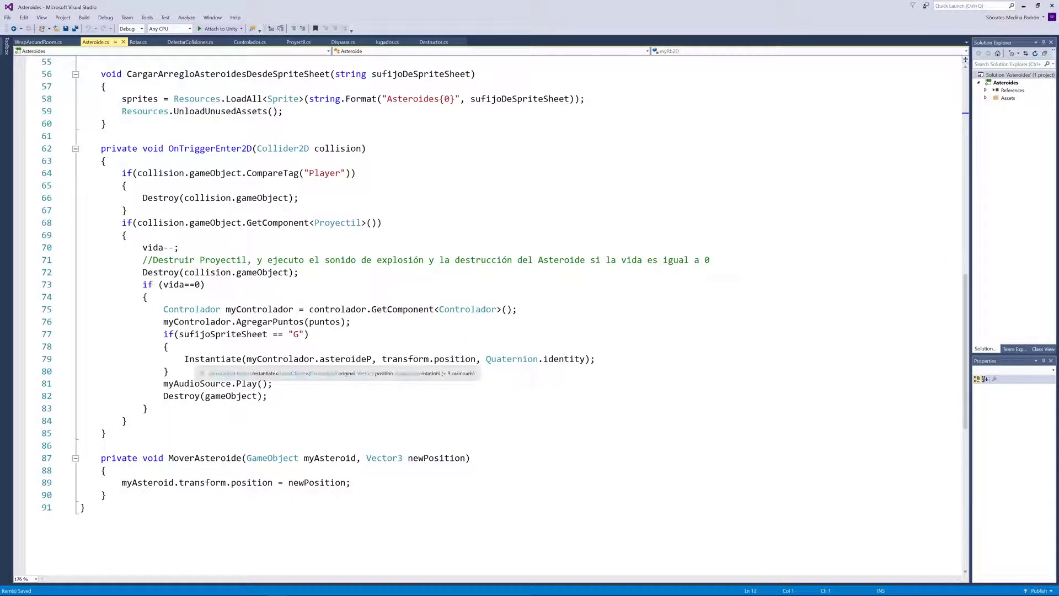
pyautogui.moveTo(185, 359); pyautogui.dragTo(596, 359)
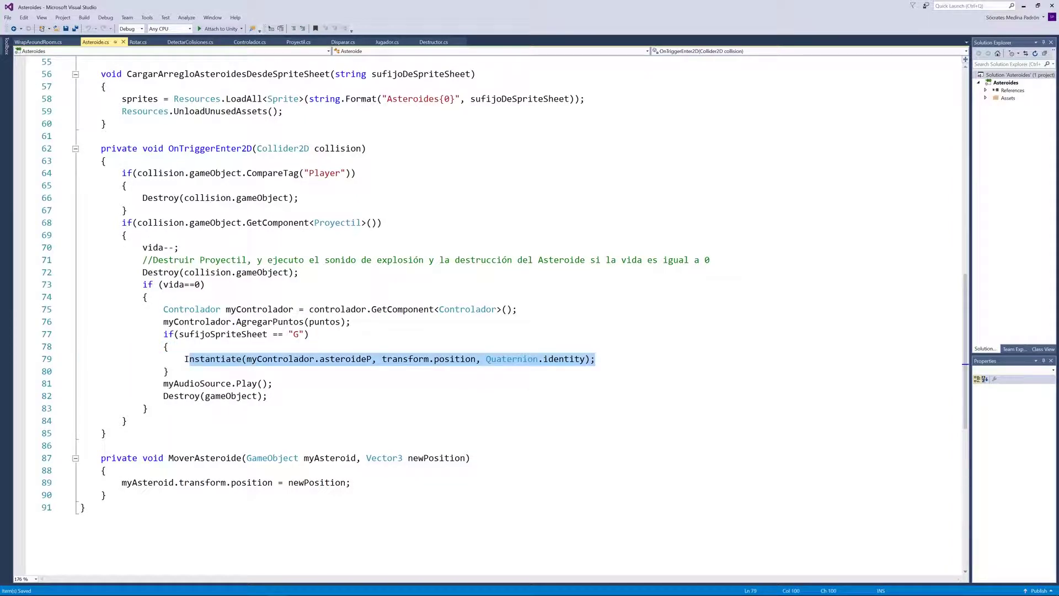
pyautogui.moveTo(434, 359); pyautogui.dragTo(382, 359)
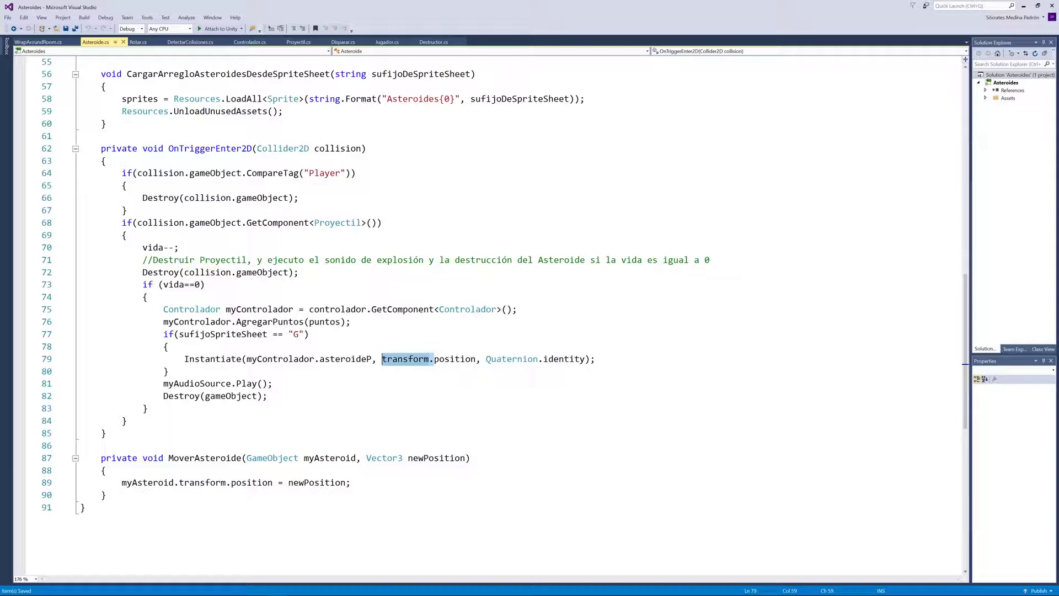
pyautogui.click(480, 359)
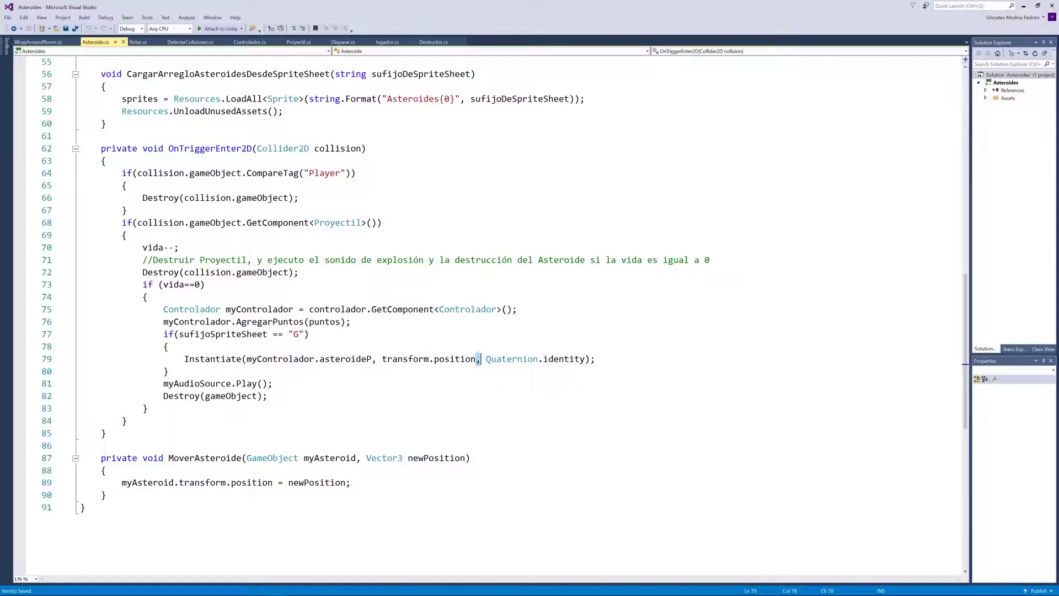
pyautogui.click(293, 334)
pyautogui.click(205, 359)
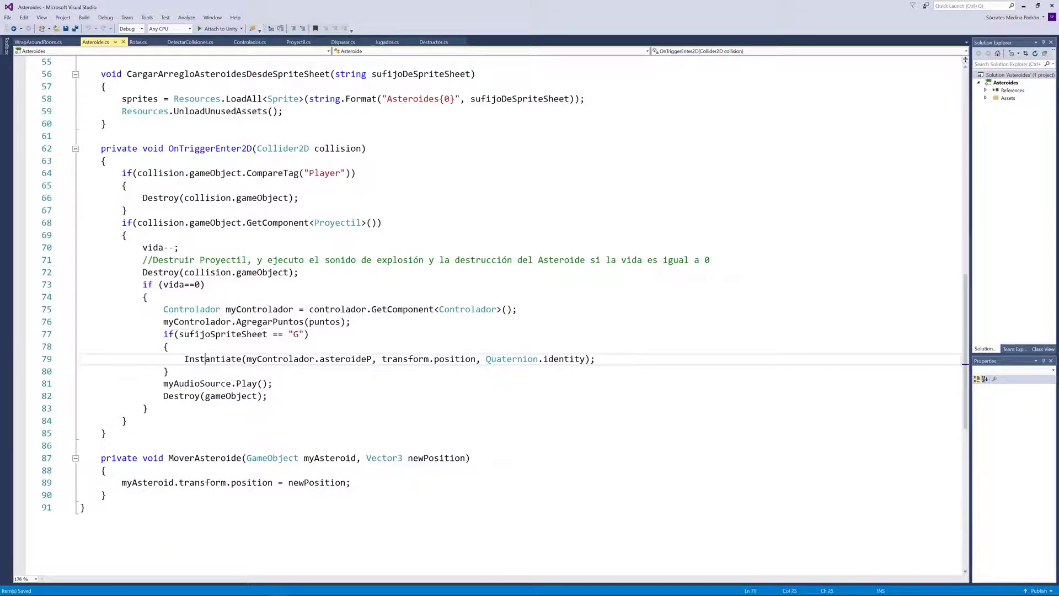
# - Make the Vector3 PosicionarAsteroide overload in Controlador.cs public and save the file
pyautogui.click(241, 43)
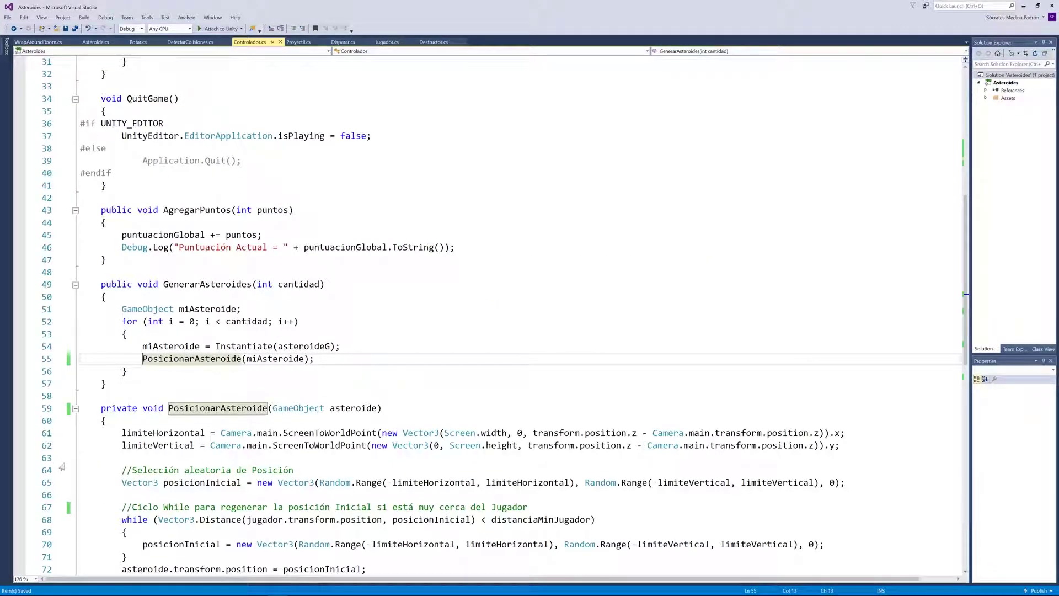
pyautogui.scroll(-4, 496, 276)
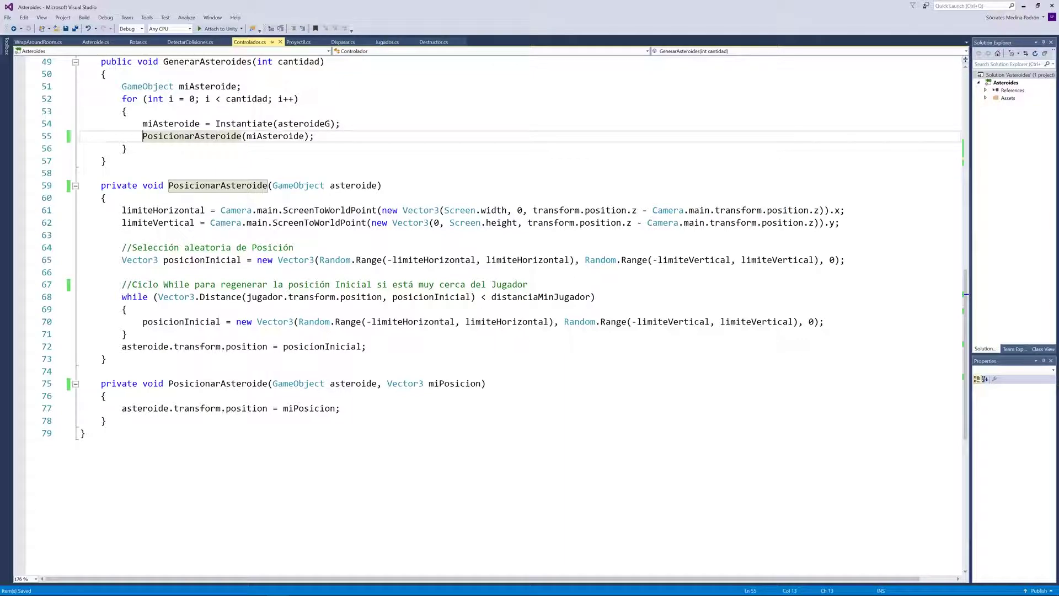
pyautogui.click(114, 383)
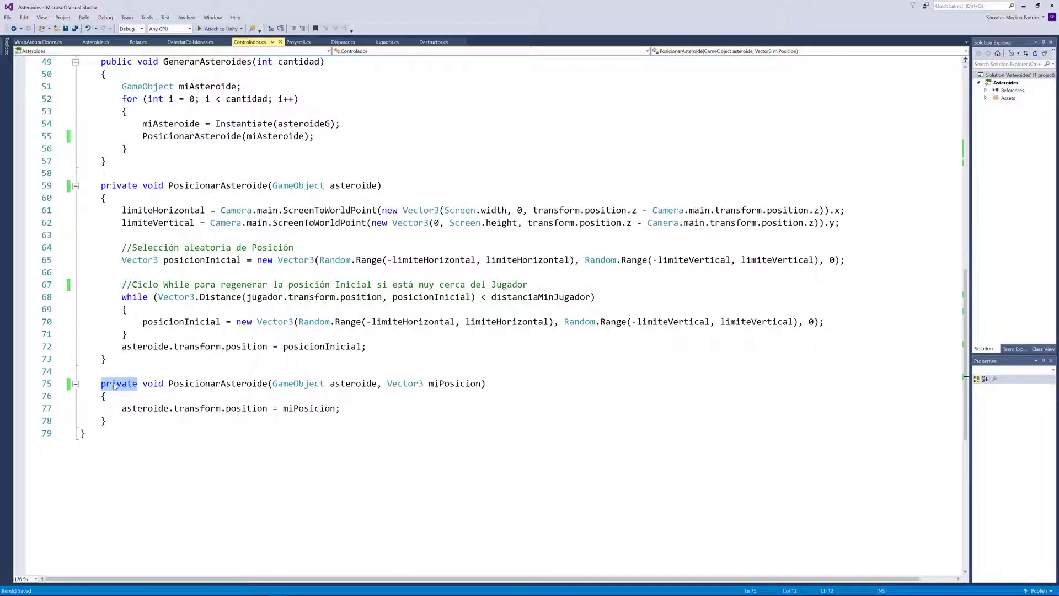
pyautogui.write('publi')
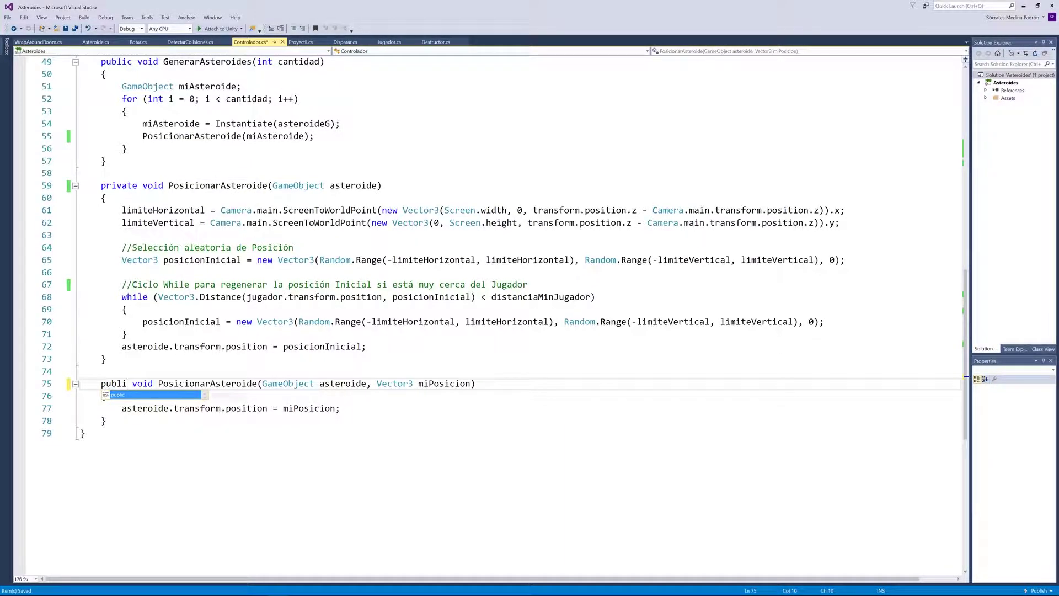
pyautogui.write('c')
pyautogui.click(106, 358)
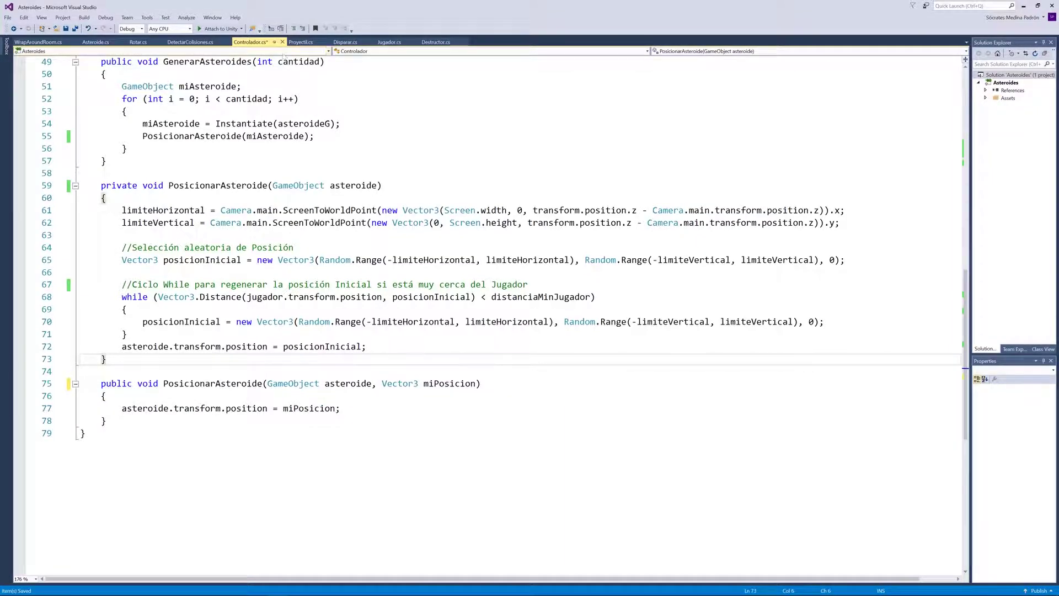
pyautogui.hotkey('ctrl', 's')
# - Declare GameObject myAsteroid in the vida==0 block and assign the Instantiate result to it
pyautogui.click(97, 42)
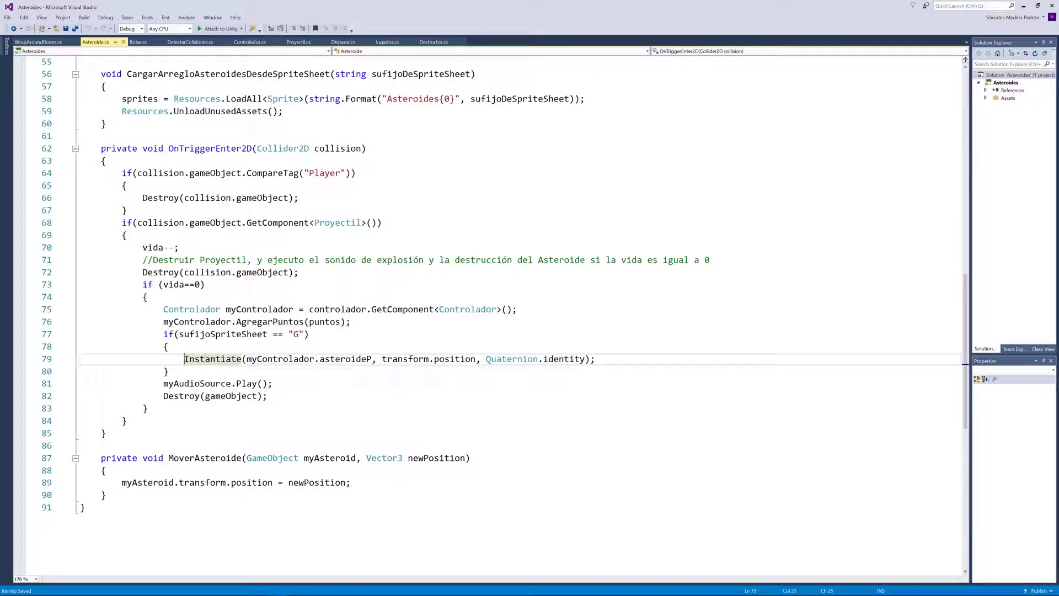
pyautogui.click(147, 297)
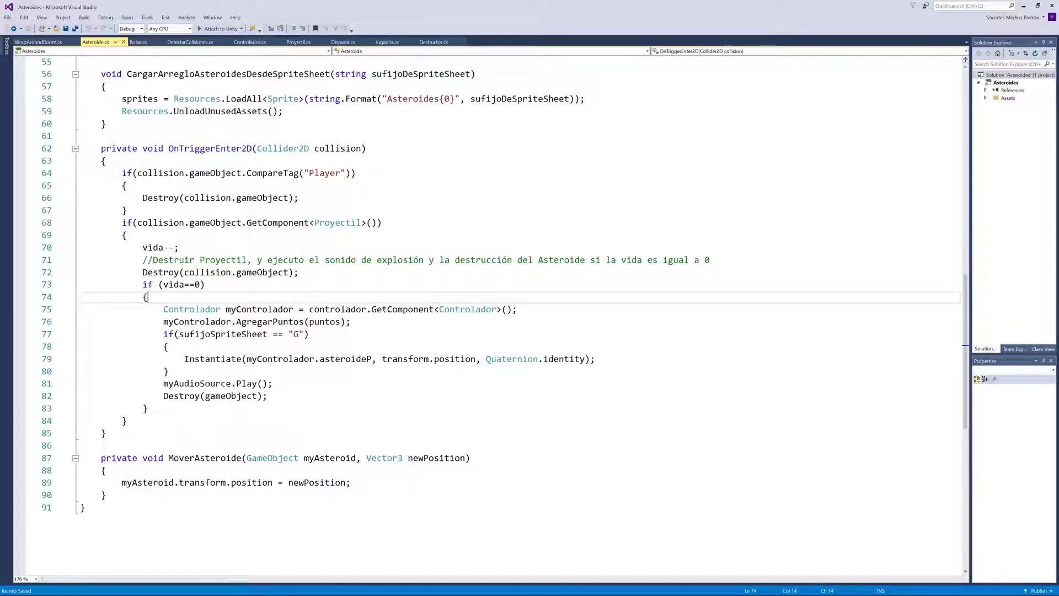
pyautogui.write('ç')
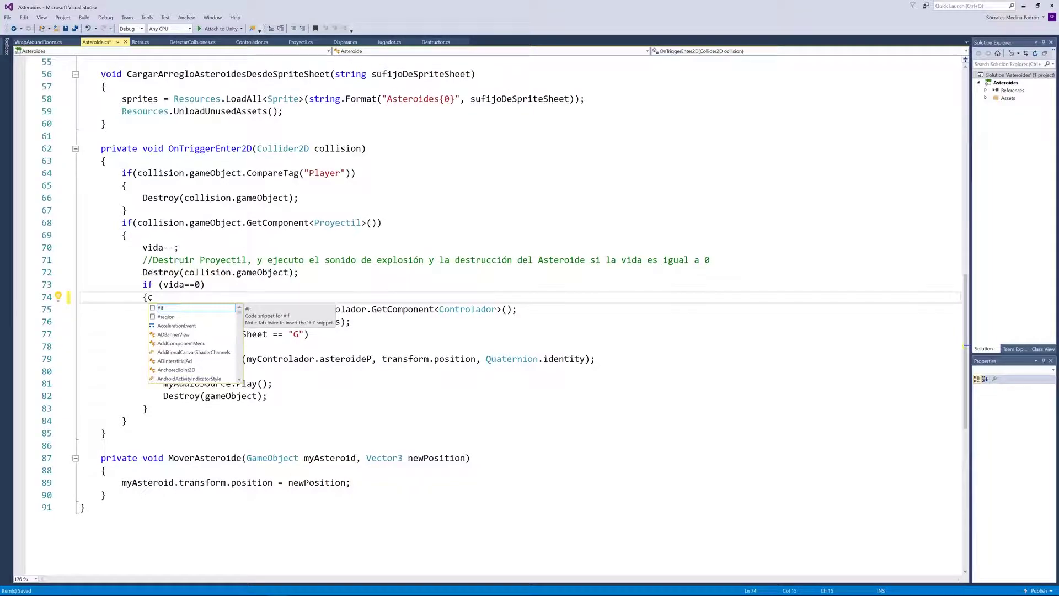
pyautogui.press('BackSpace')
pyautogui.press('Return')
pyautogui.write('g')
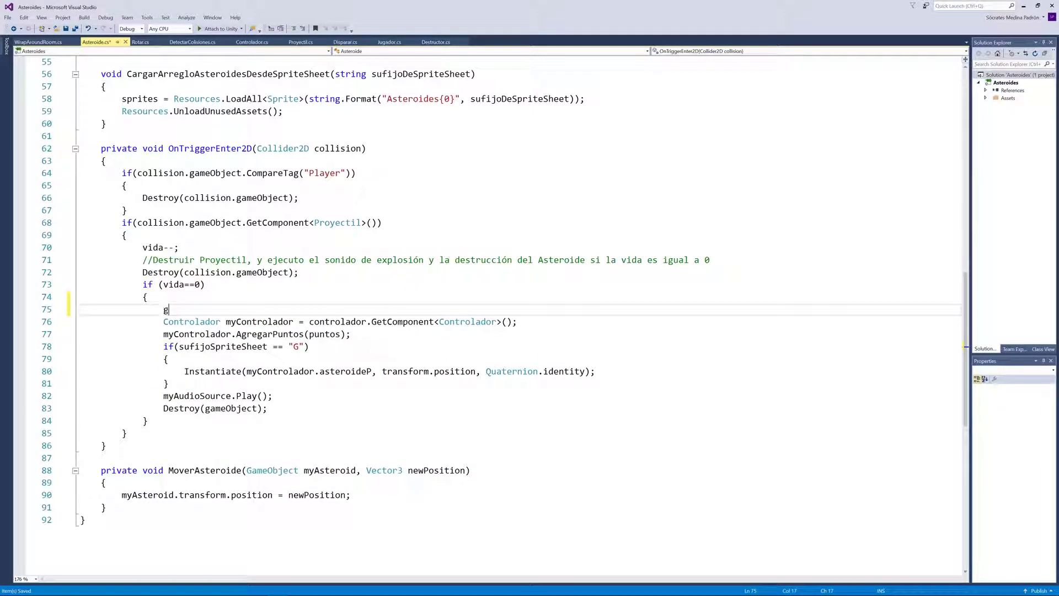
pyautogui.write('am')
pyautogui.press('Down')
pyautogui.press('space')
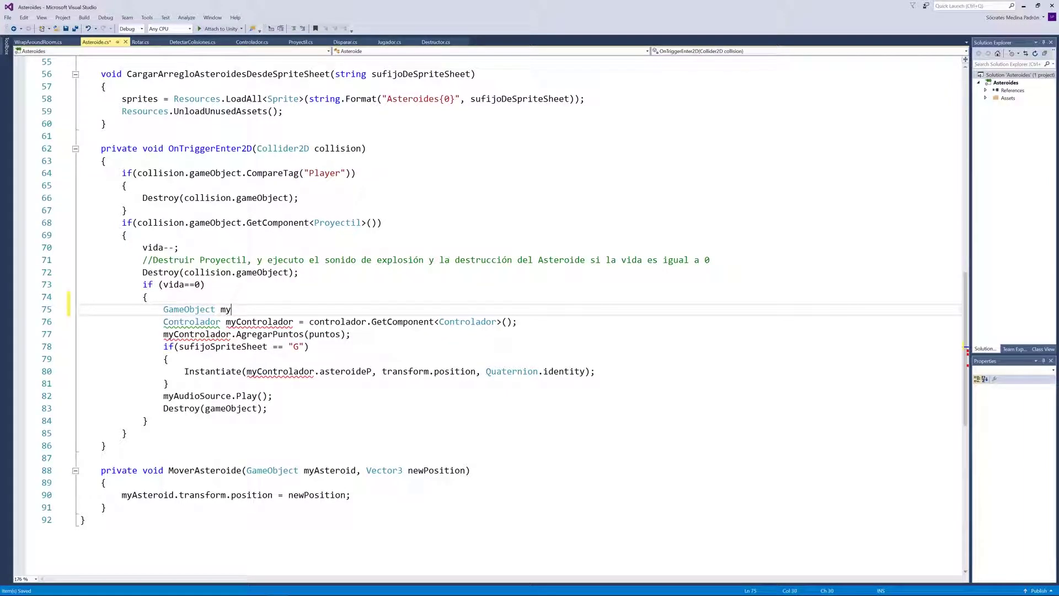
pyautogui.write('Asteroid')
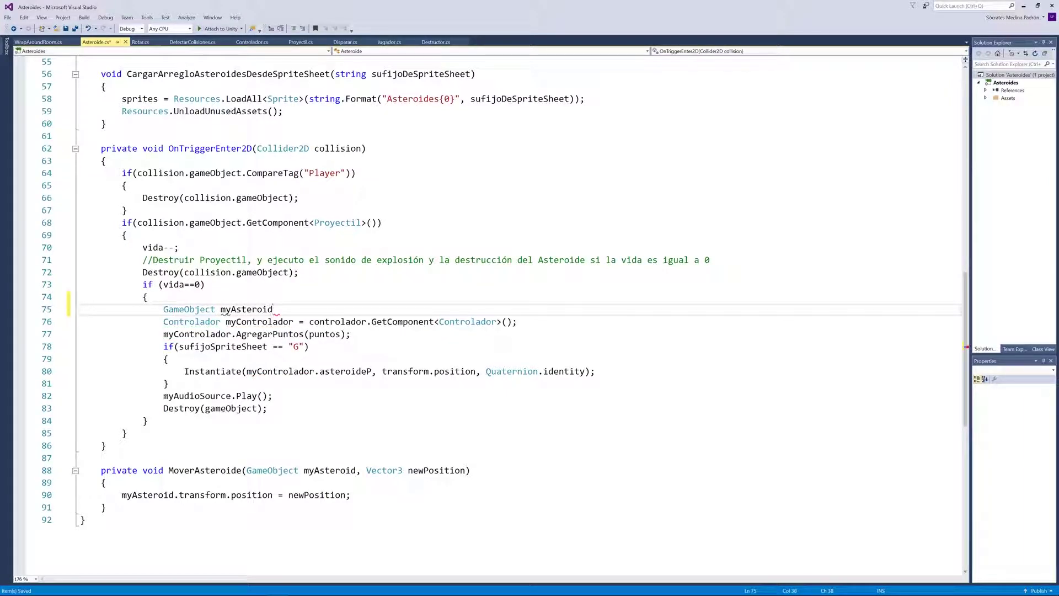
pyautogui.write(';')
pyautogui.click(184, 371)
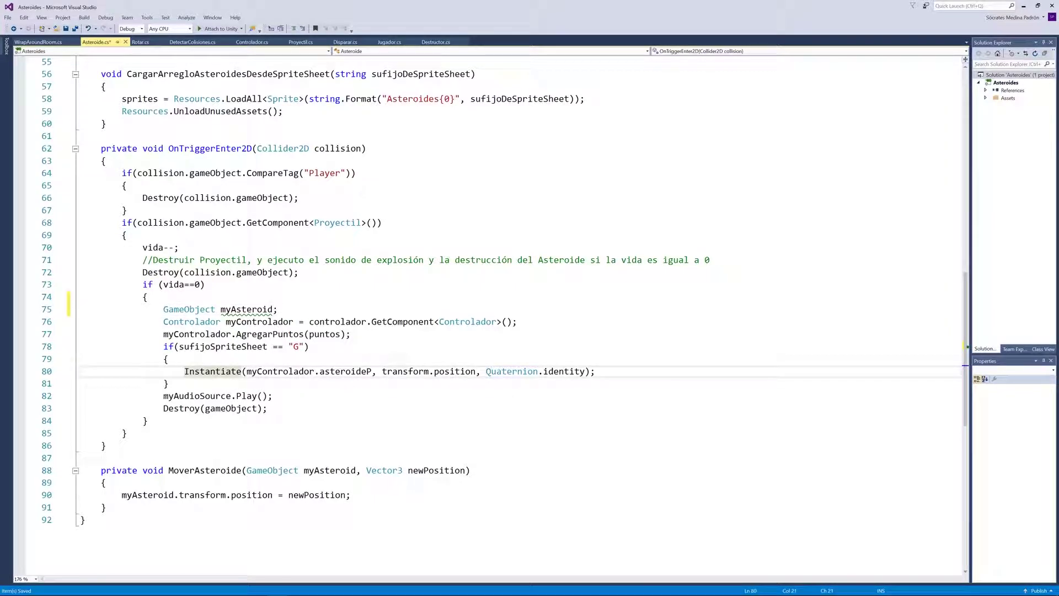
pyautogui.write('myAs')
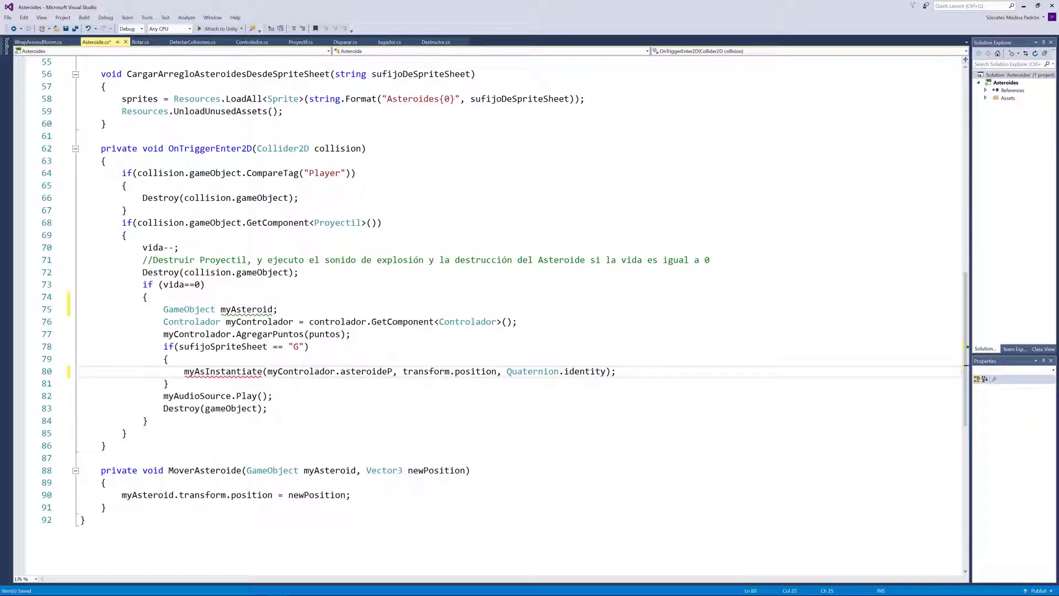
pyautogui.write('ter')
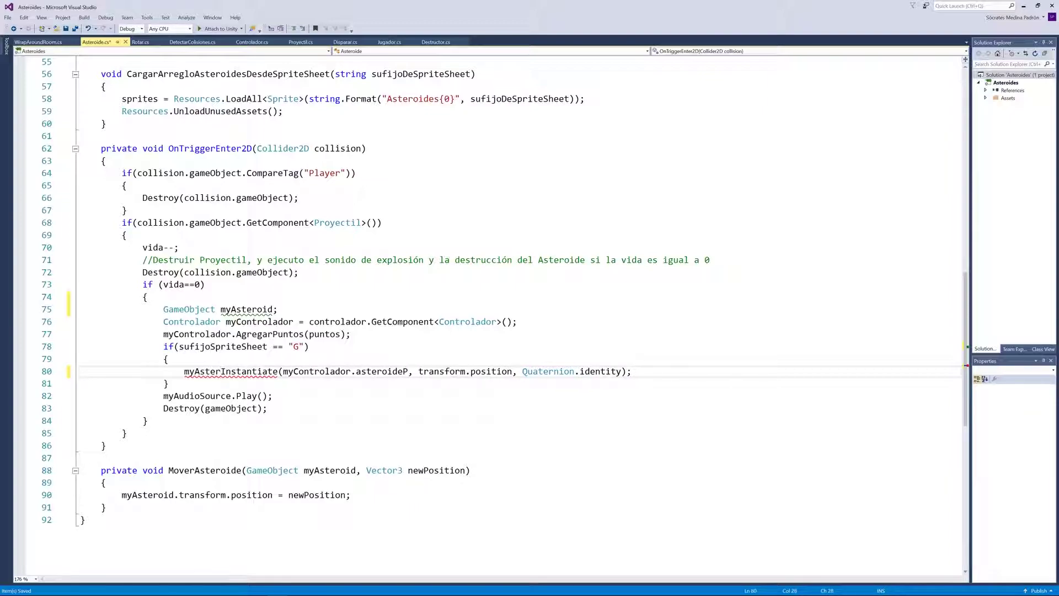
pyautogui.write('oid =')
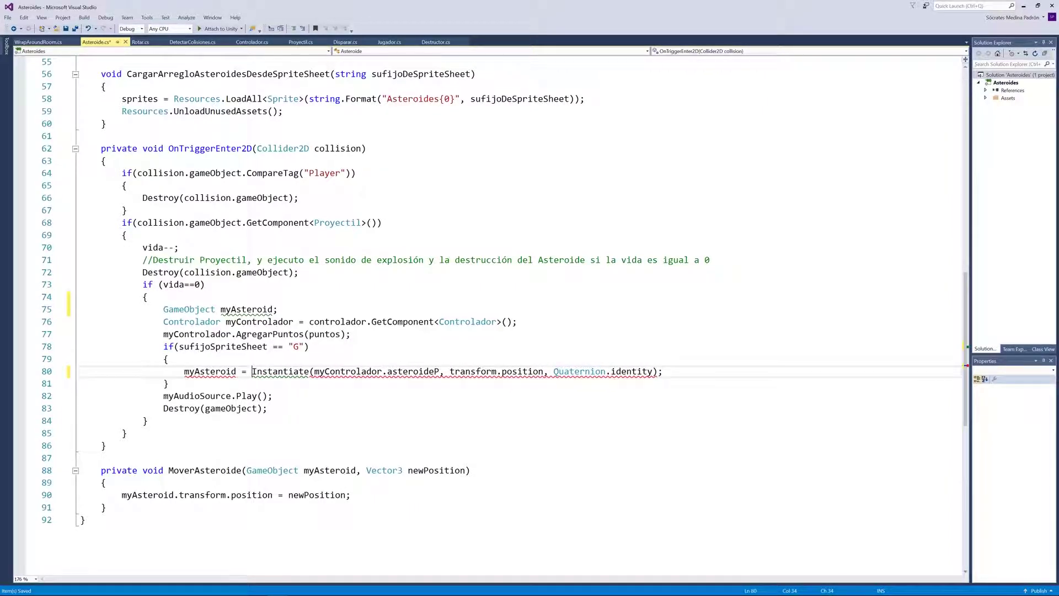
# - Add myControlador.PosicionarAsteroide(myAsteroid, transform.position); below the Instantiate line
pyautogui.click(663, 371)
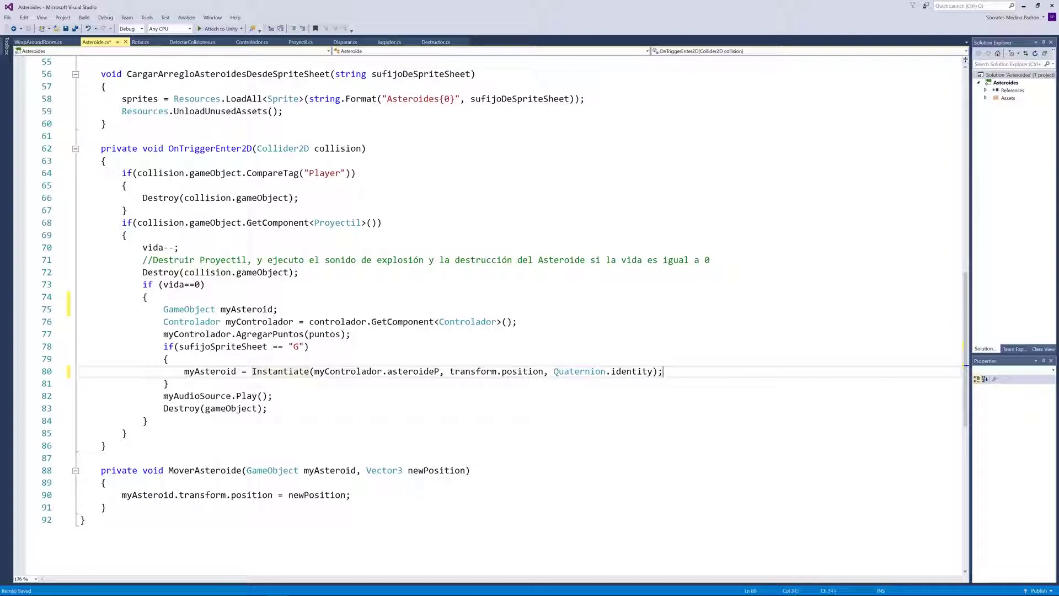
pyautogui.press('Return')
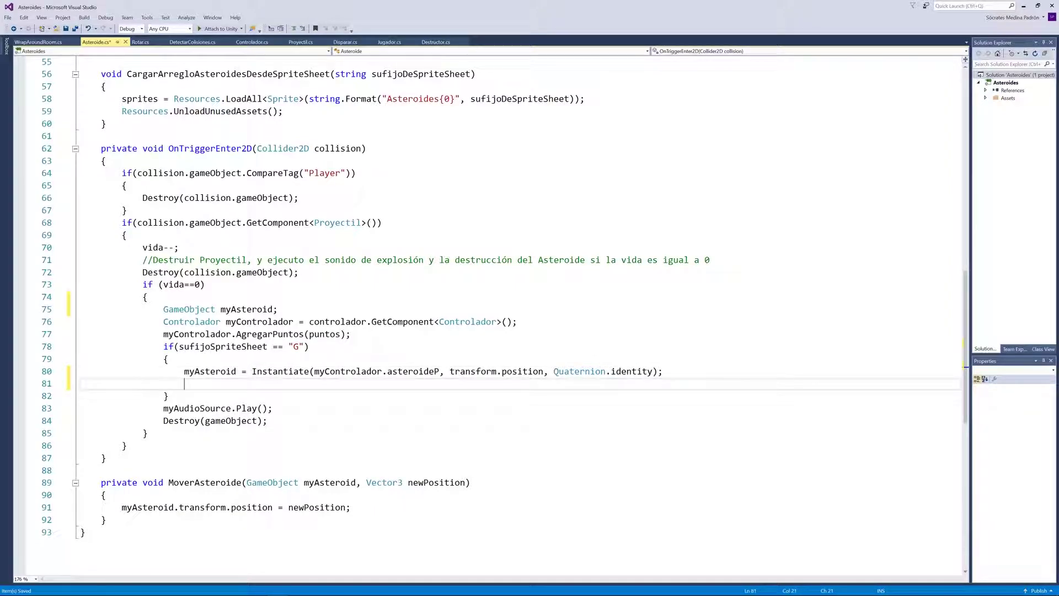
pyautogui.write('my')
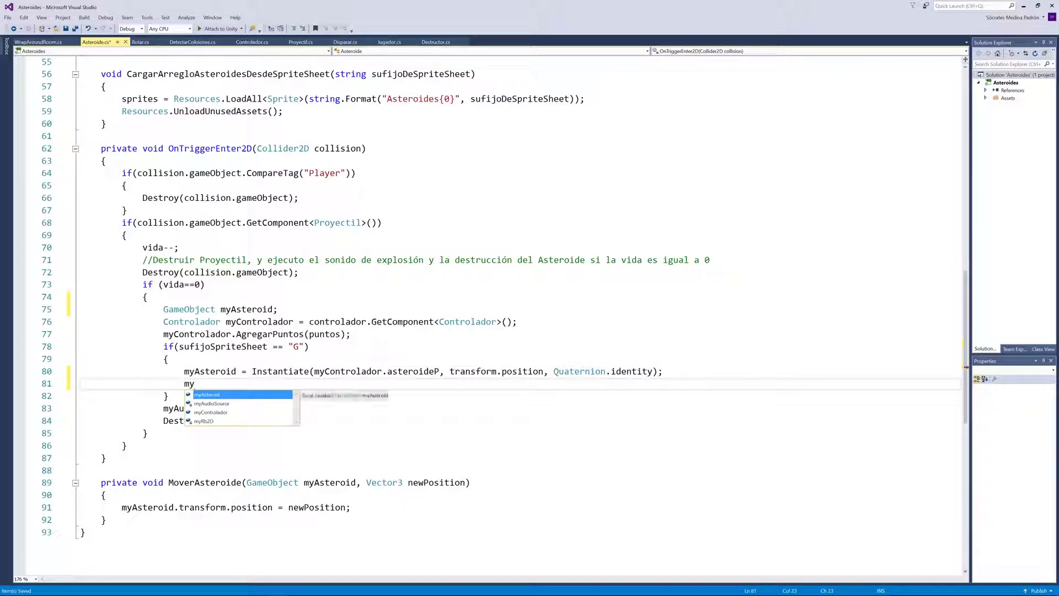
pyautogui.write('Controlador.')
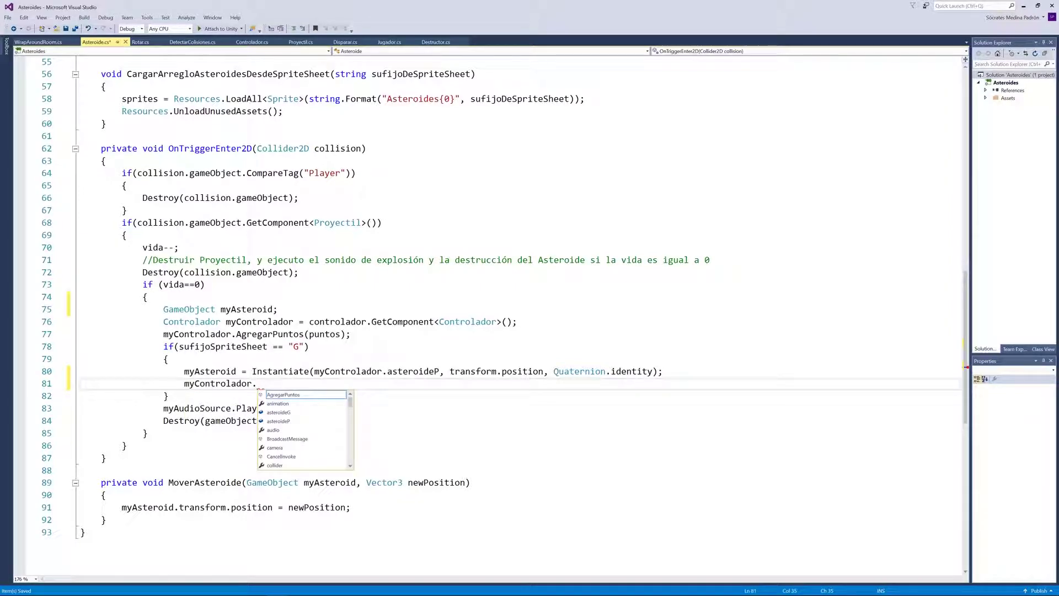
pyautogui.write('PosicionarAsteroide')
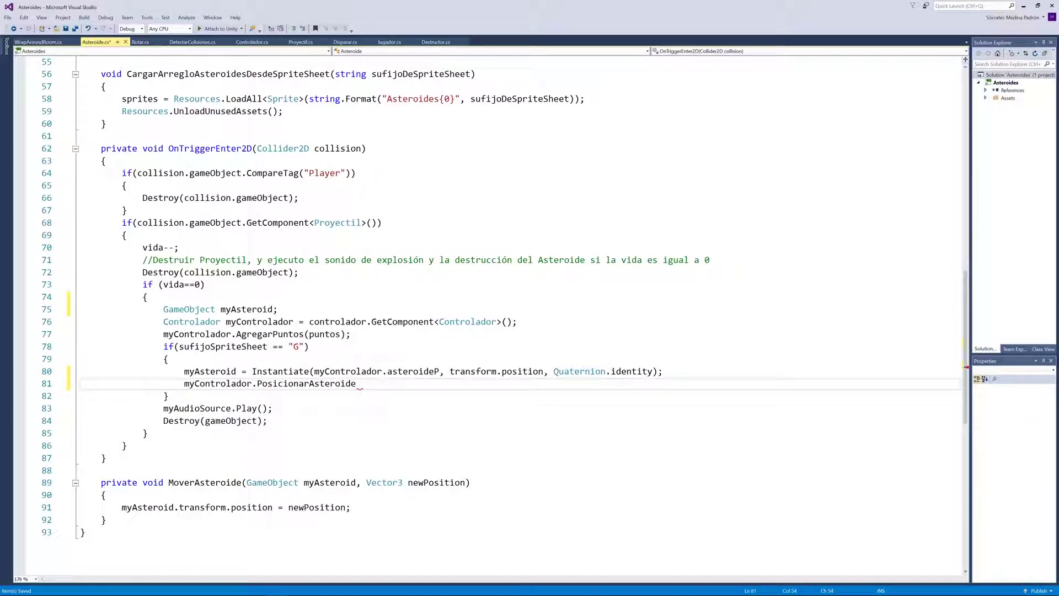
pyautogui.write('(')
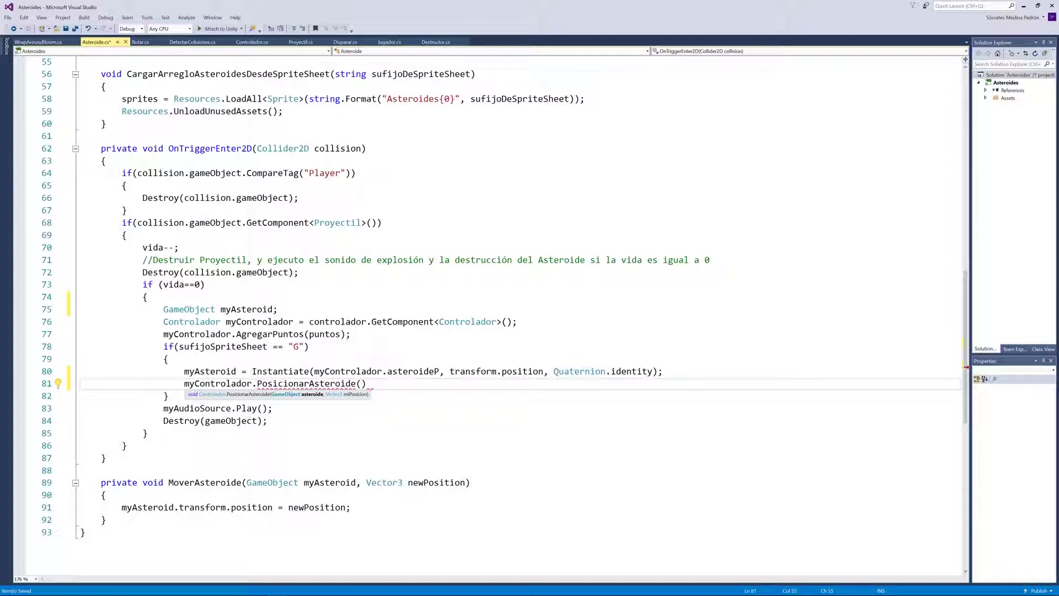
pyautogui.write('my')
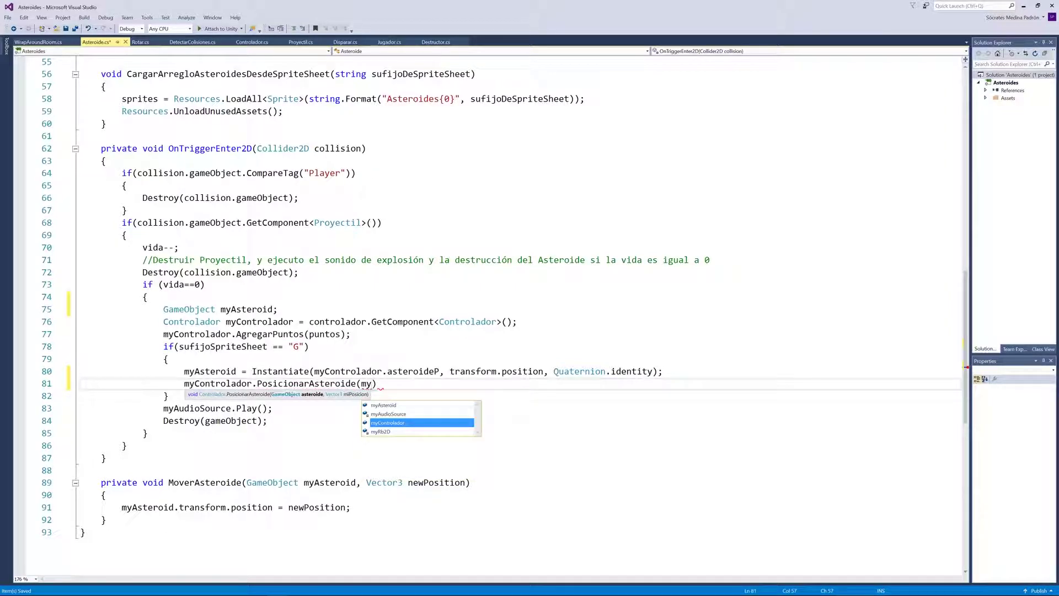
pyautogui.press('Up')
pyautogui.press('Up')
pyautogui.press('Tab')
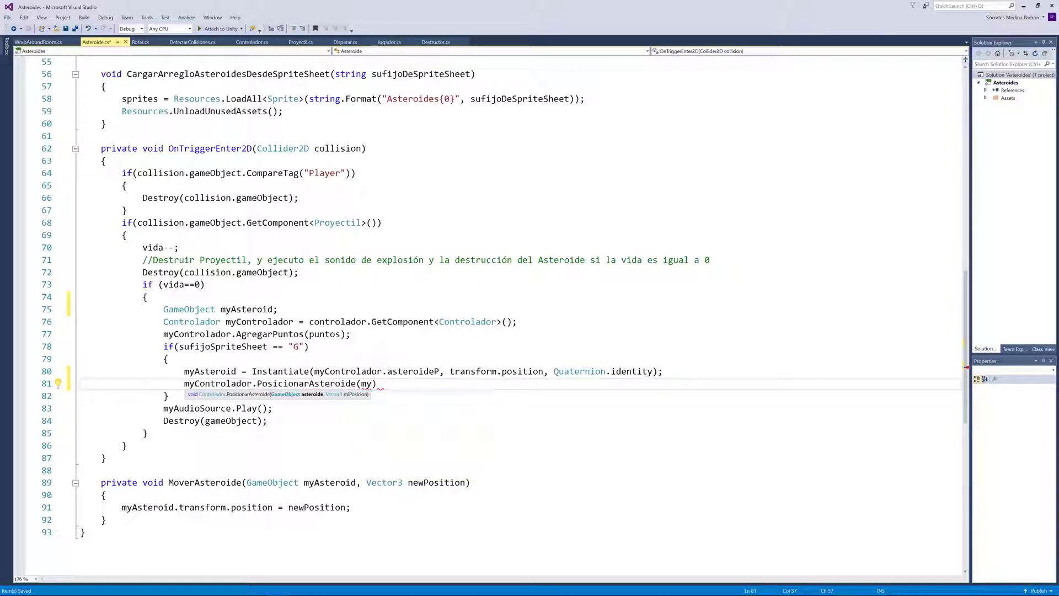
pyautogui.write('Asteroid, tr')
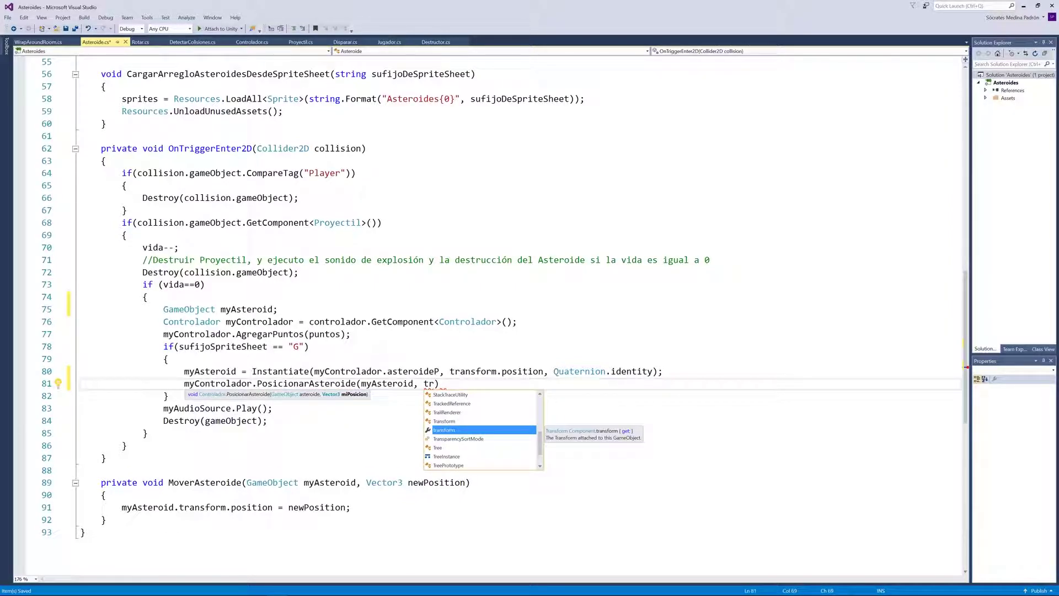
pyautogui.press('Tab')
pyautogui.write('.po')
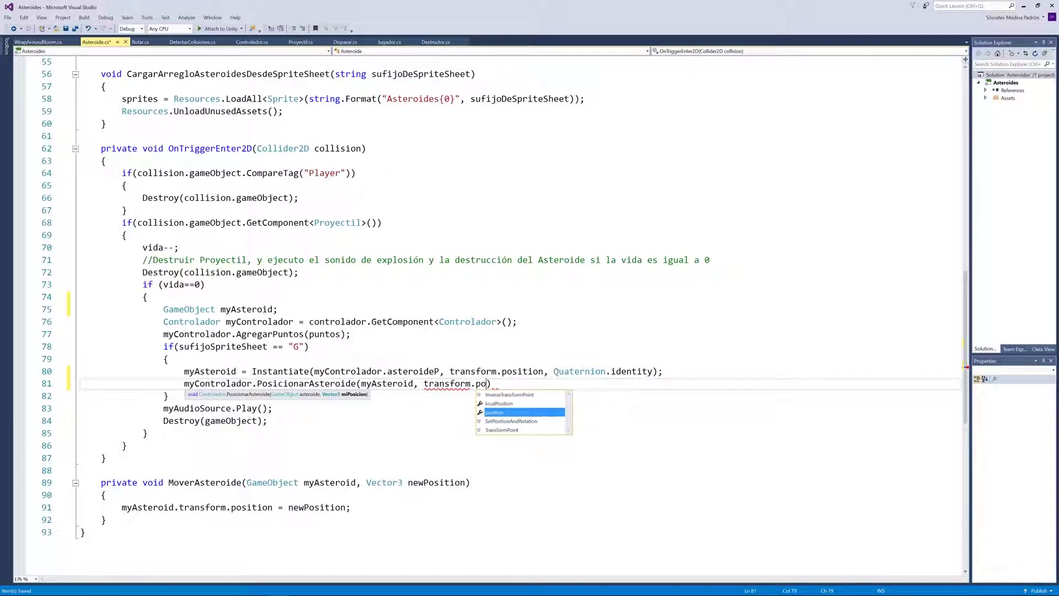
pyautogui.press('Tab')
pyautogui.write(');')
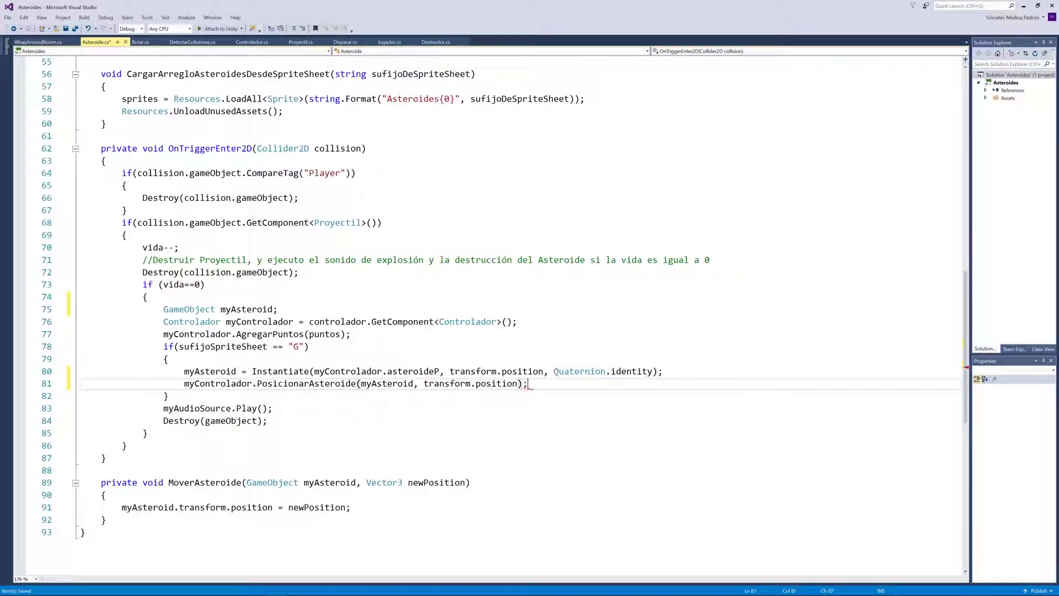
# - Remove the position and rotation arguments from Instantiate, save Asteroide.cs, and return to Unity
pyautogui.moveTo(439, 372); pyautogui.dragTo(654, 372)
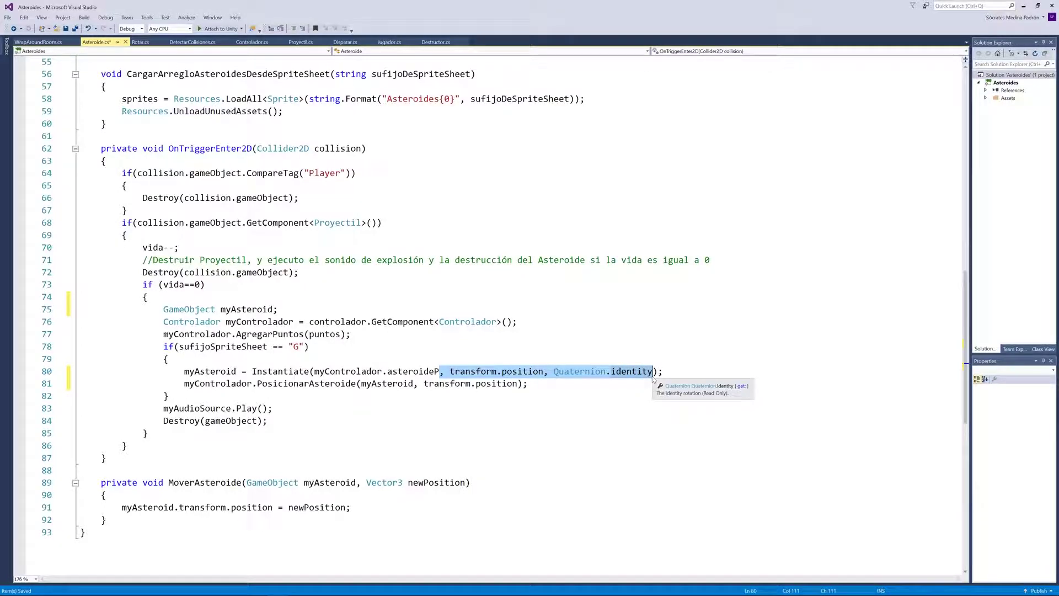
pyautogui.press('Delete')
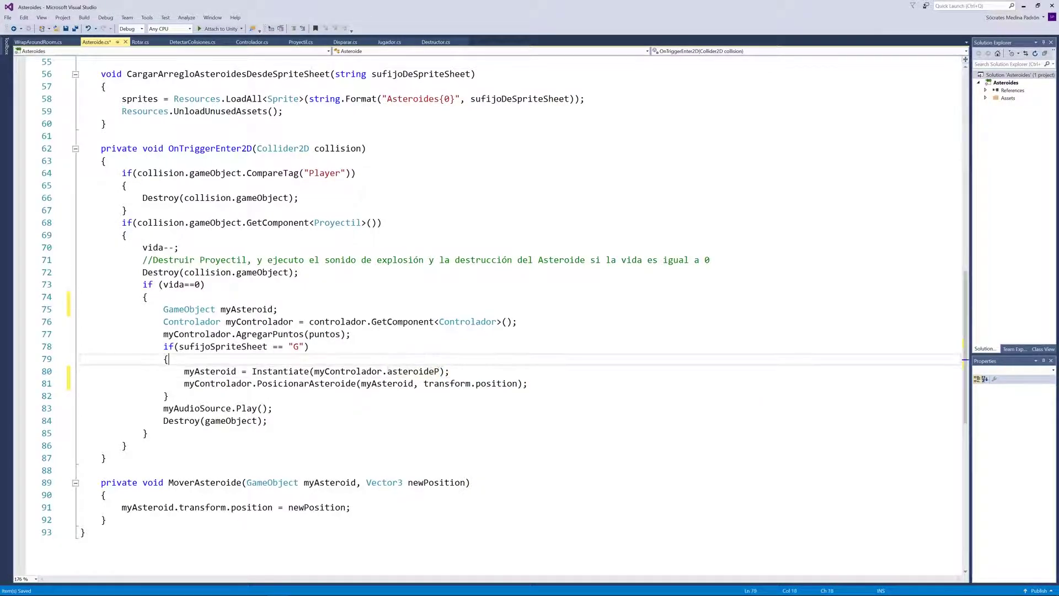
pyautogui.click(168, 359)
pyautogui.hotkey('ctrl', 's')
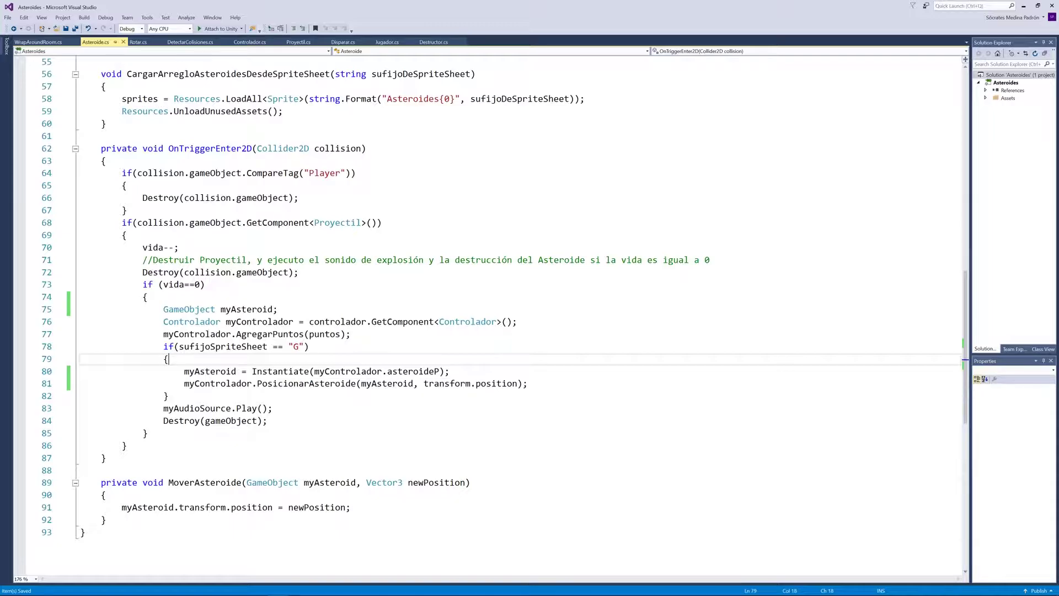
pyautogui.hotkey('alt', 'Tab')
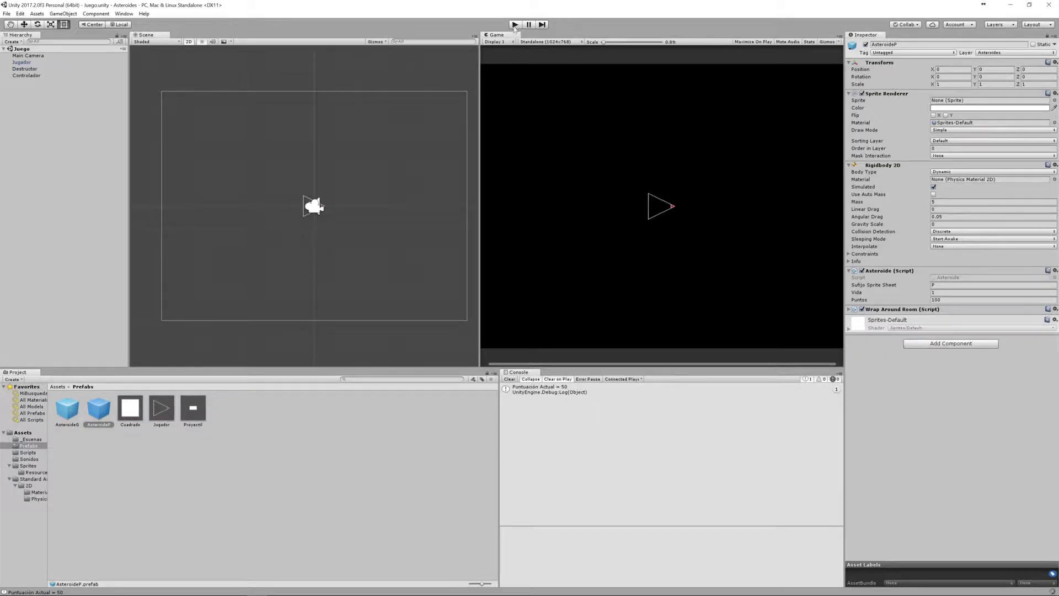
# - Play-test by turning the ship and shooting asteroids, checking score logs of 50, 150 and 200
pyautogui.click(515, 26)
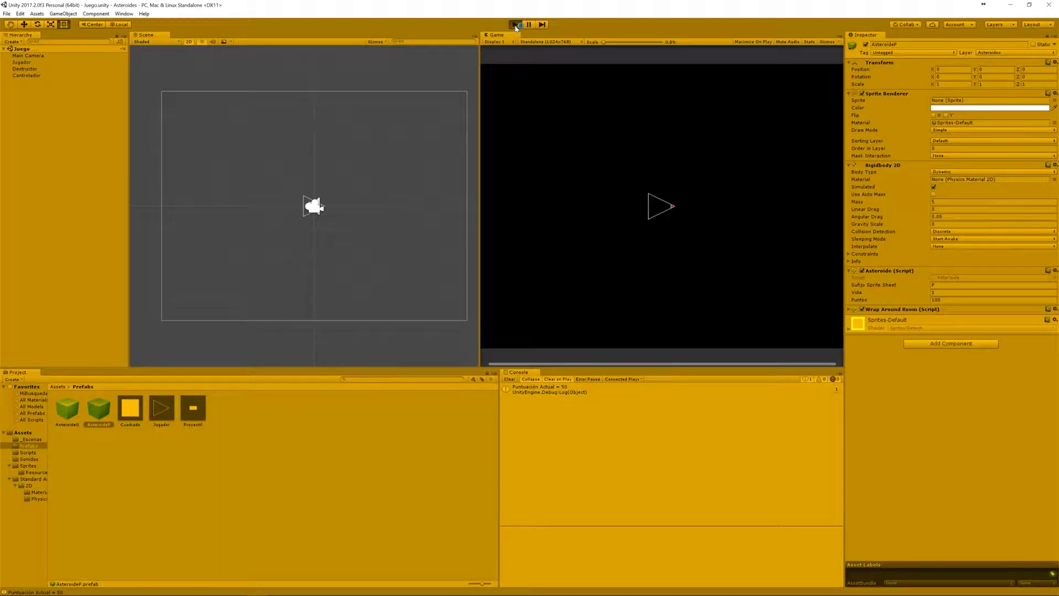
pyautogui.press('Left')
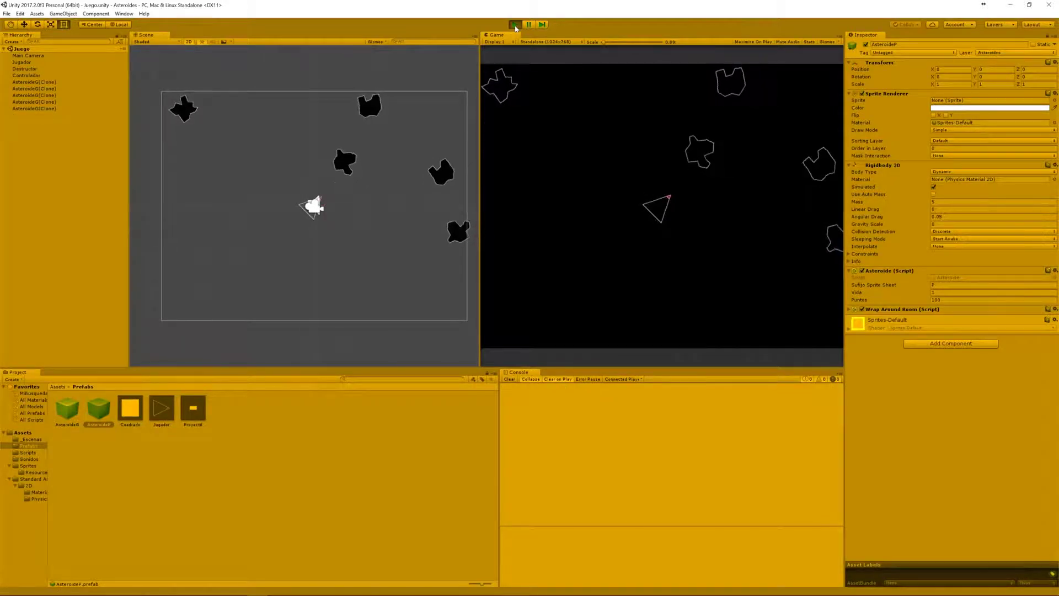
pyautogui.press('Left')
pyautogui.press('space')
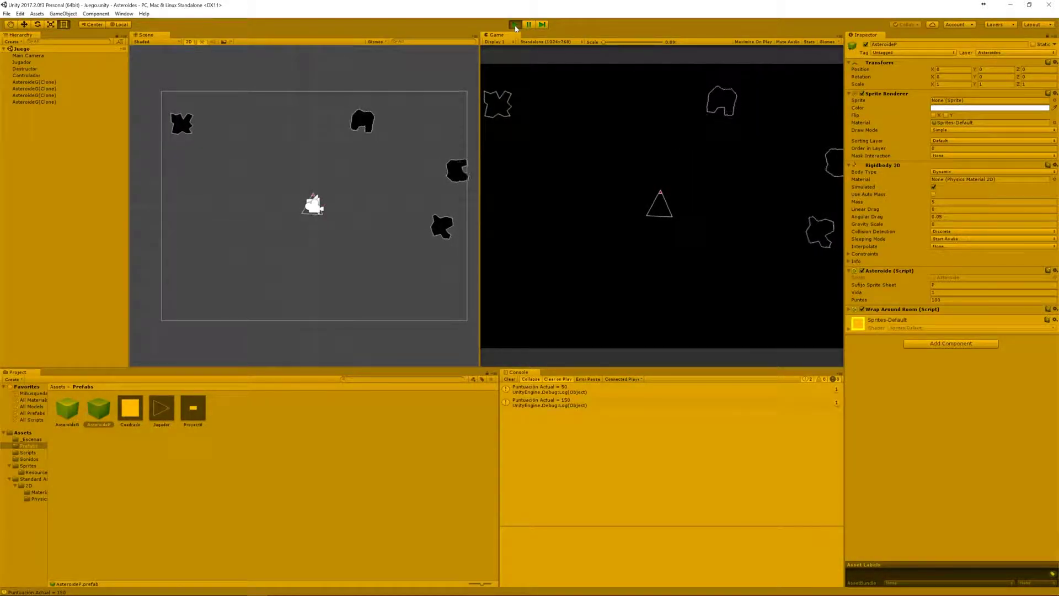
pyautogui.press('Right')
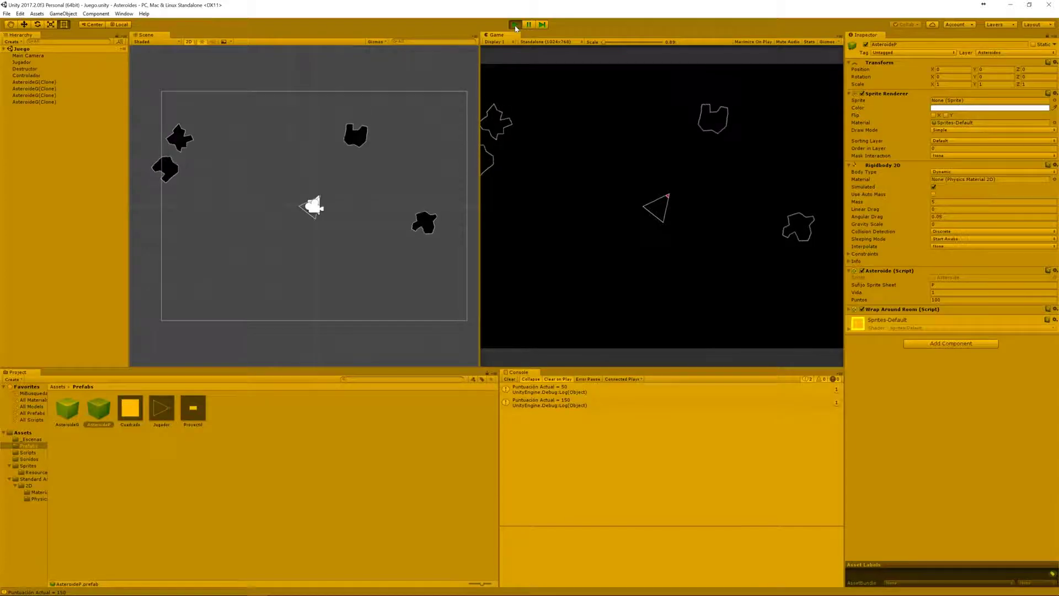
pyautogui.press('space')
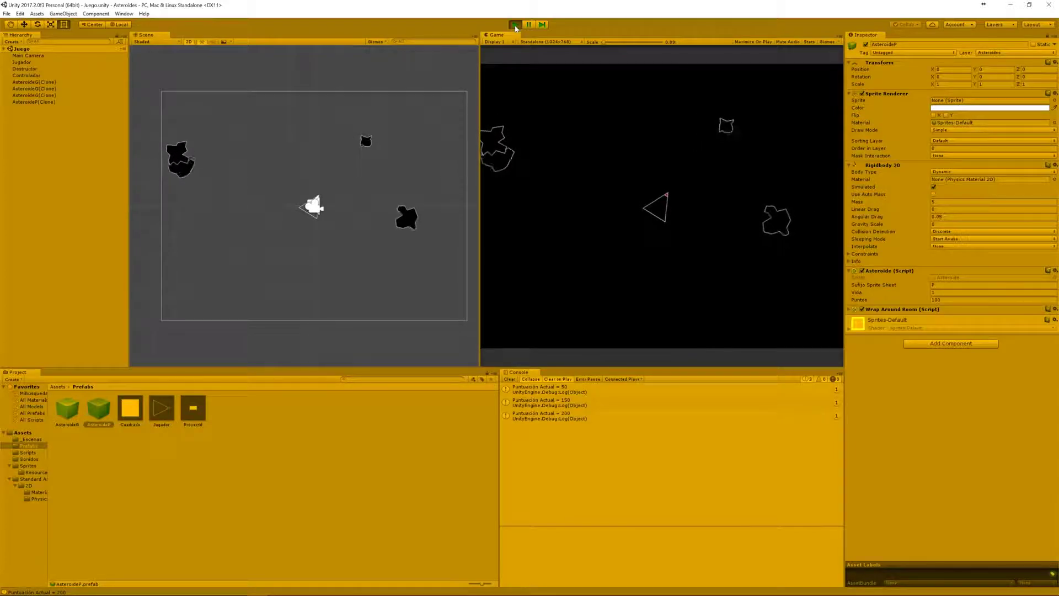
pyautogui.click(516, 26)
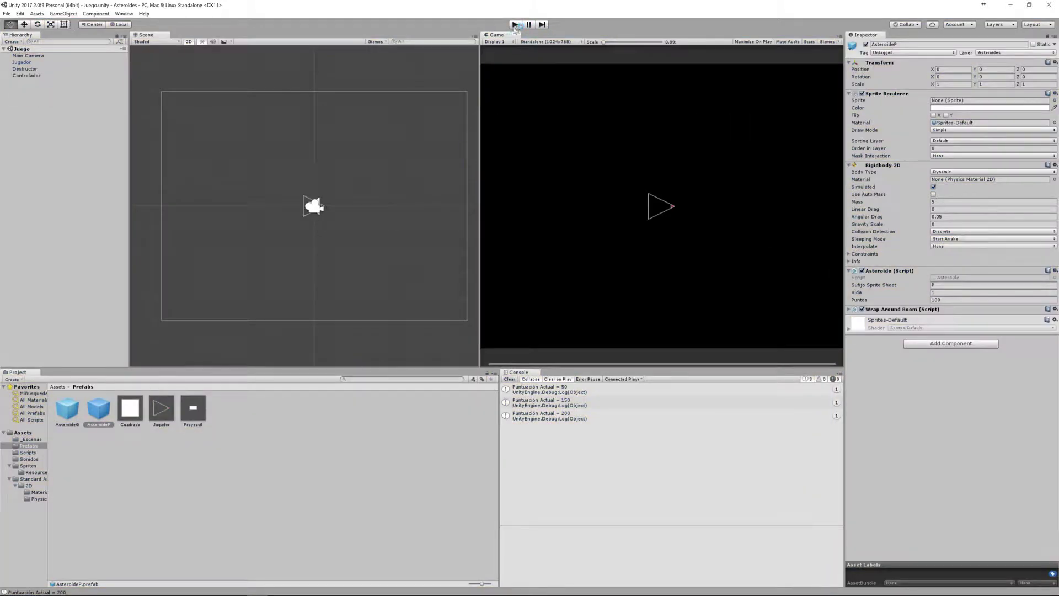
pyautogui.hotkey('alt', 'Tab')
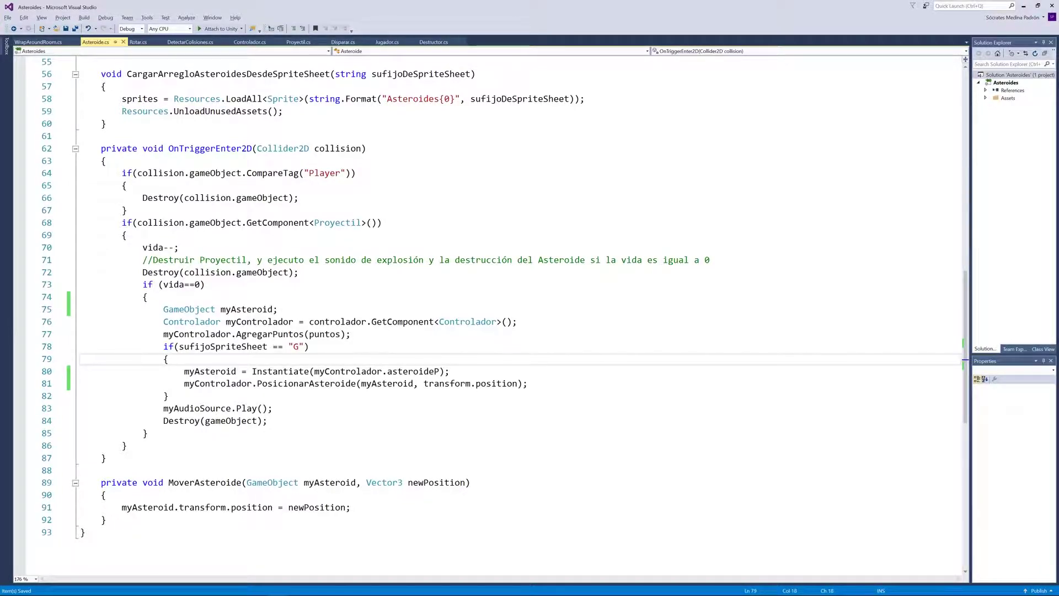
# - Write for (int i = 0; i < Random.RandomRange(1,4); i++) inside the G block
pyautogui.press('Return')
pyautogui.write('f')
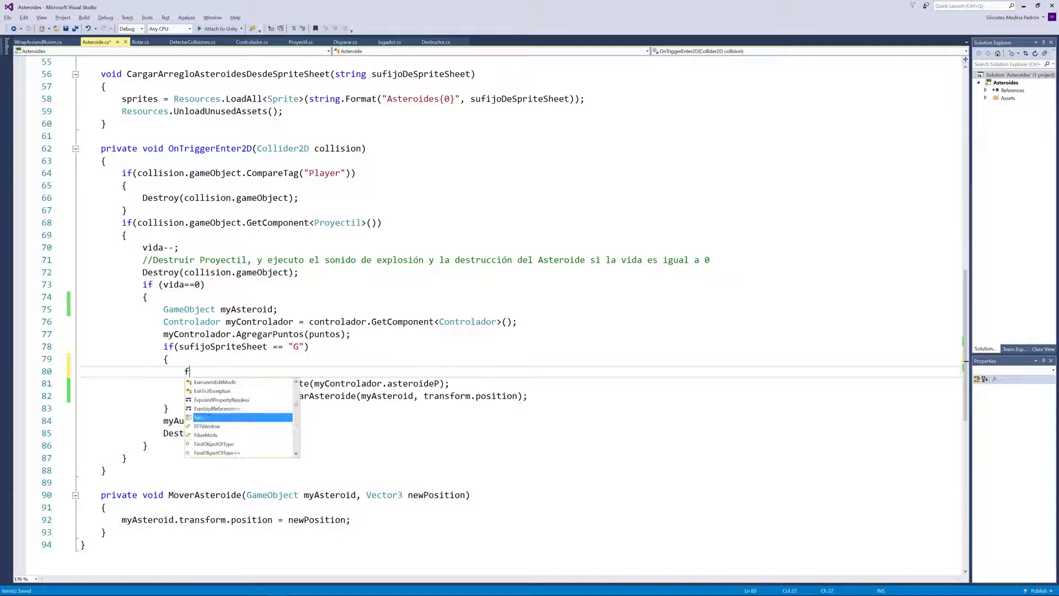
pyautogui.write('or')
pyautogui.press('Tab')
pyautogui.press('Tab')
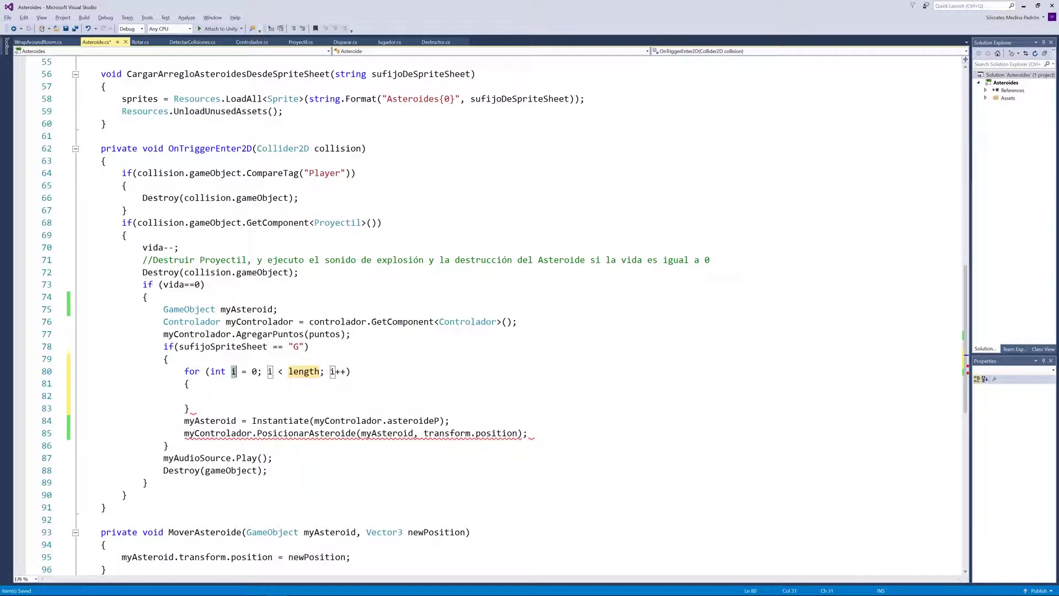
pyautogui.click(241, 371)
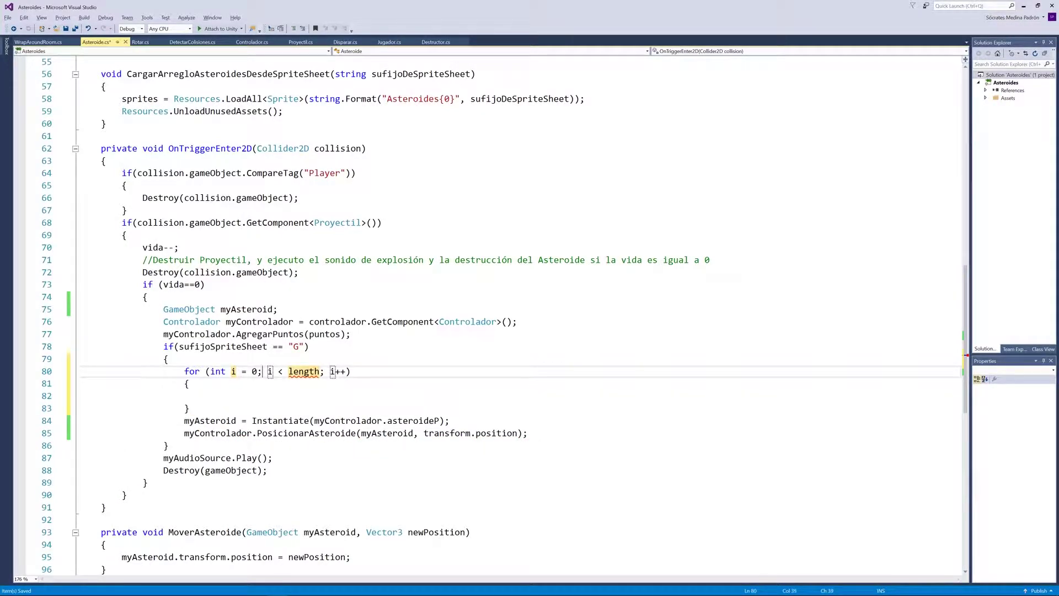
pyautogui.press('Tab')
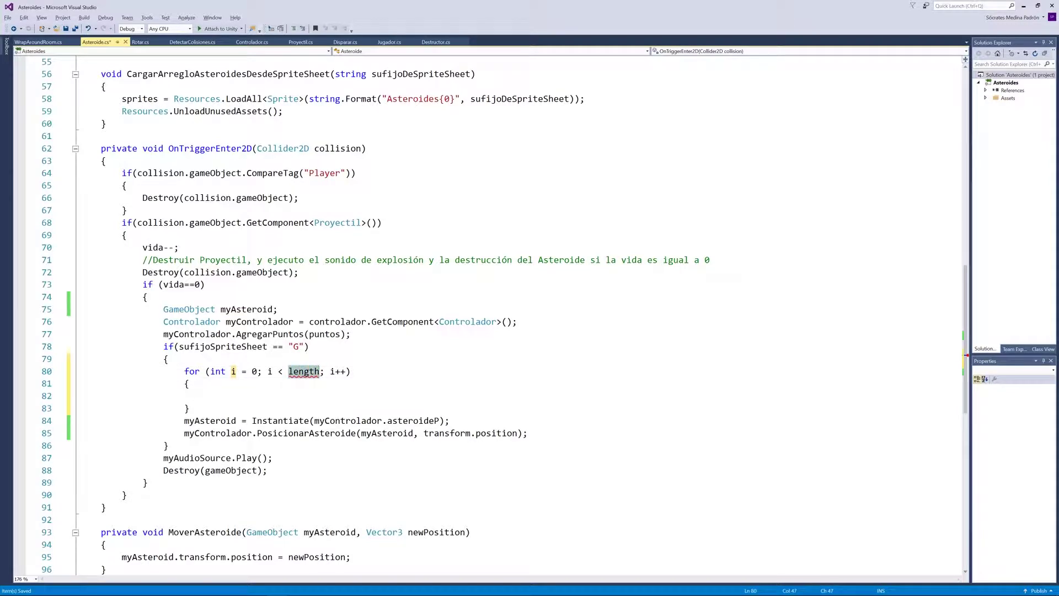
pyautogui.write('Random')
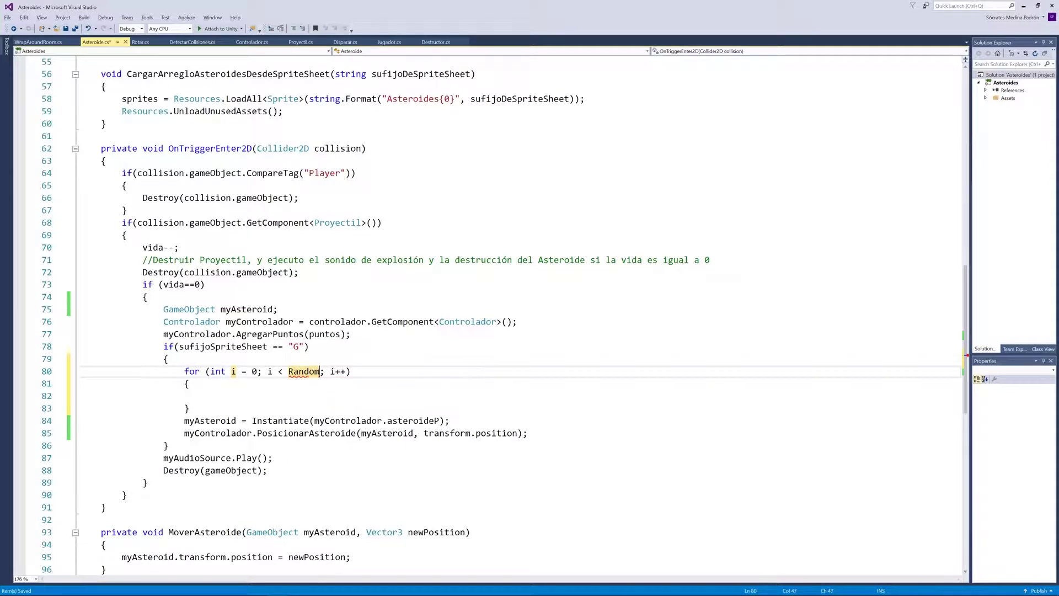
pyautogui.write('.Ra')
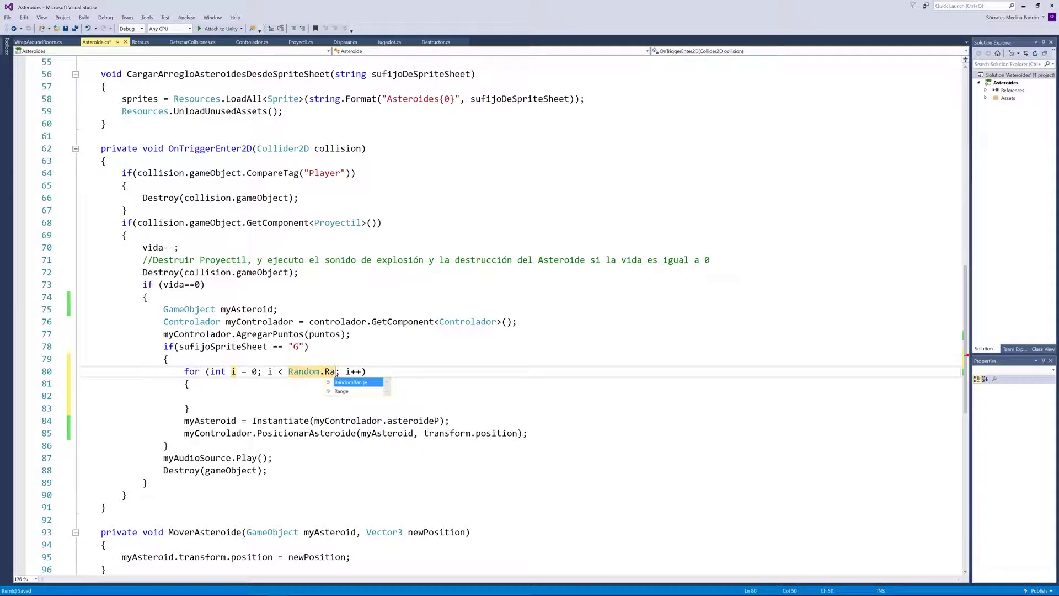
pyautogui.press('Tab')
pyautogui.write('(1')
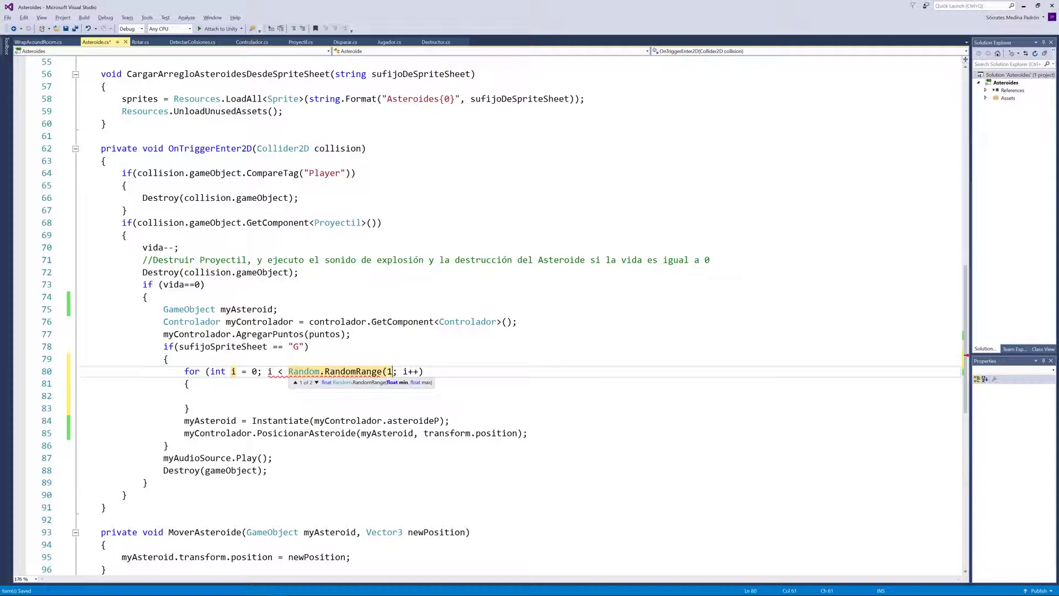
pyautogui.write(',4')
pyautogui.write(')')
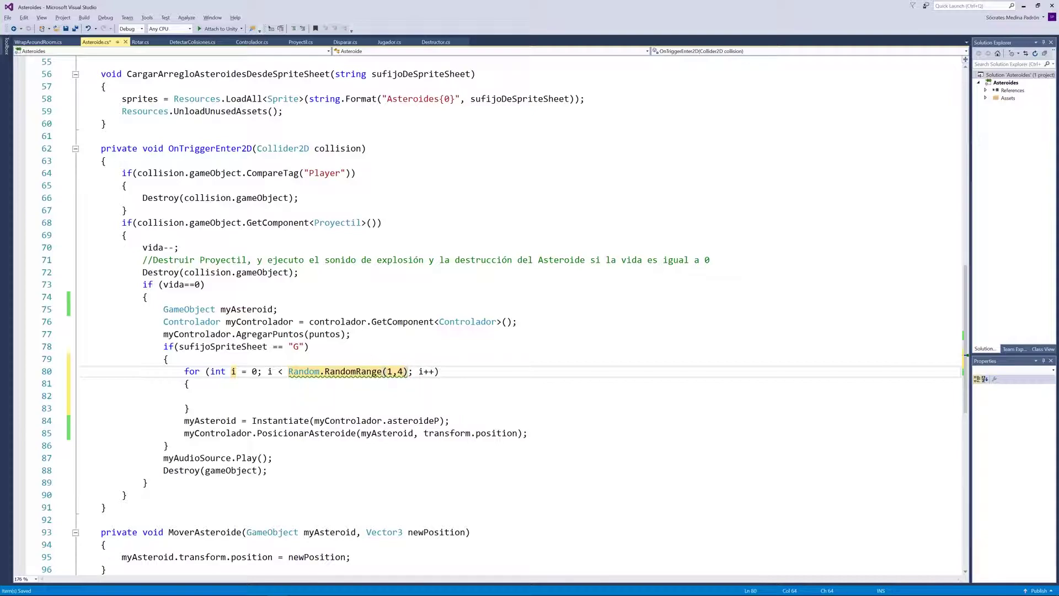
pyautogui.press('Left')
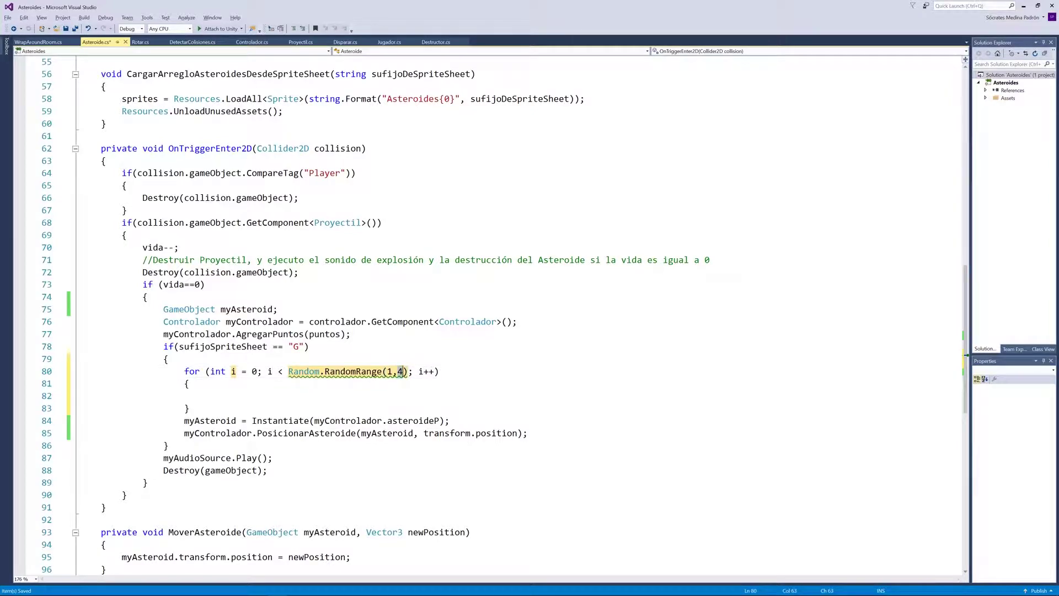
pyautogui.press('Left')
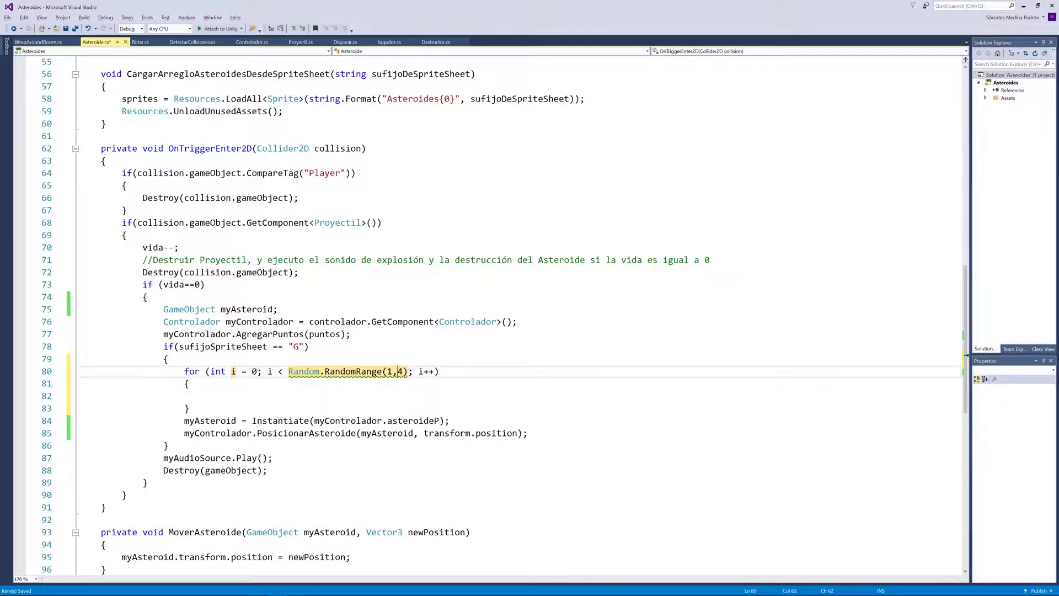
pyautogui.press('Right')
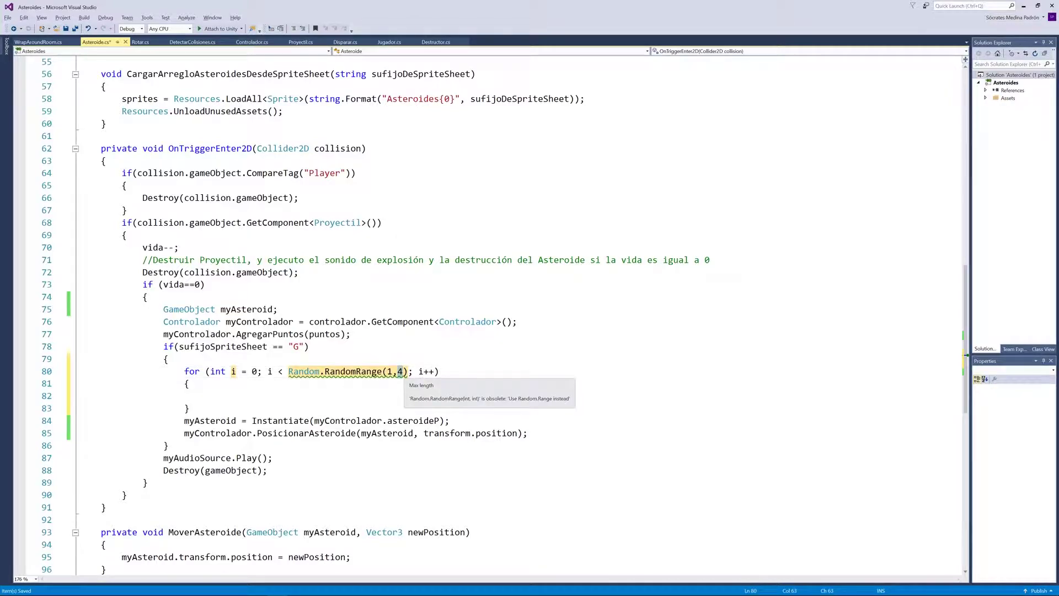
pyautogui.doubleClick(400, 372)
# - Move the Instantiate and PosicionarAsteroide lines into the for loop body
pyautogui.click(80, 395)
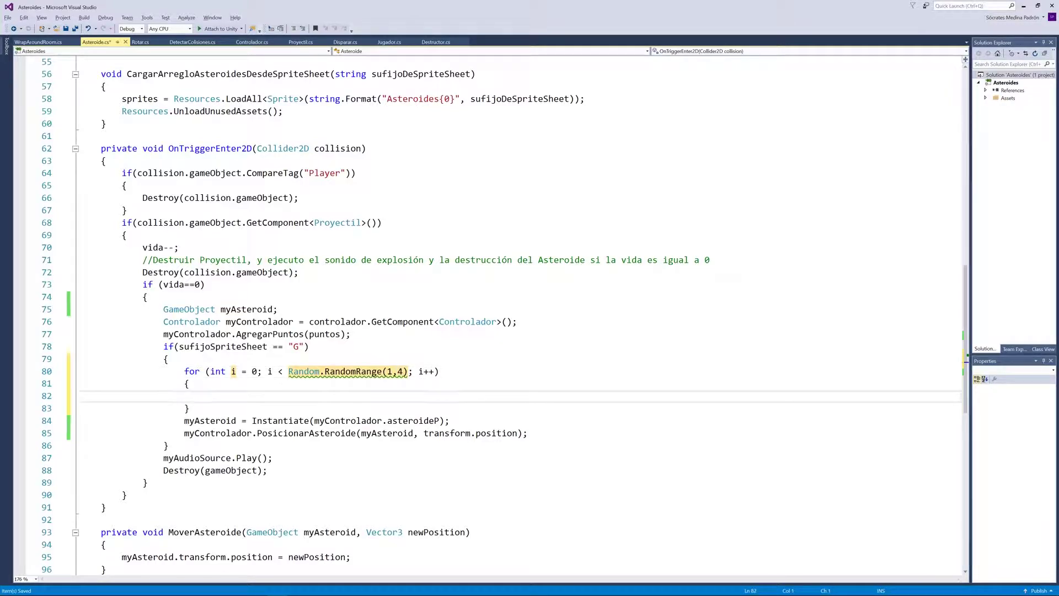
pyautogui.moveTo(70, 425); pyautogui.dragTo(71, 436)
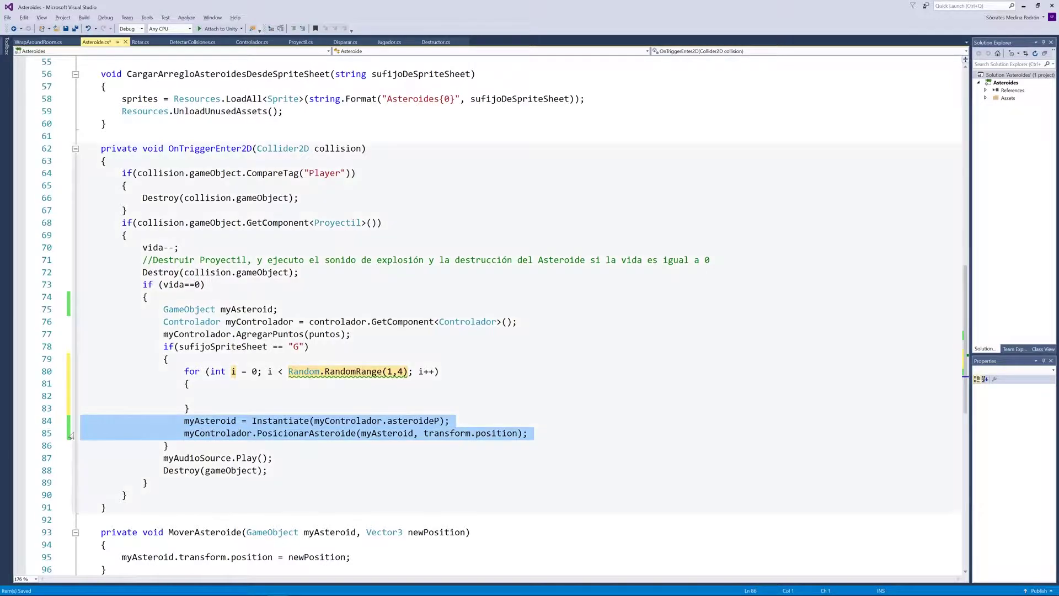
pyautogui.hotkey('ctrl', 'x')
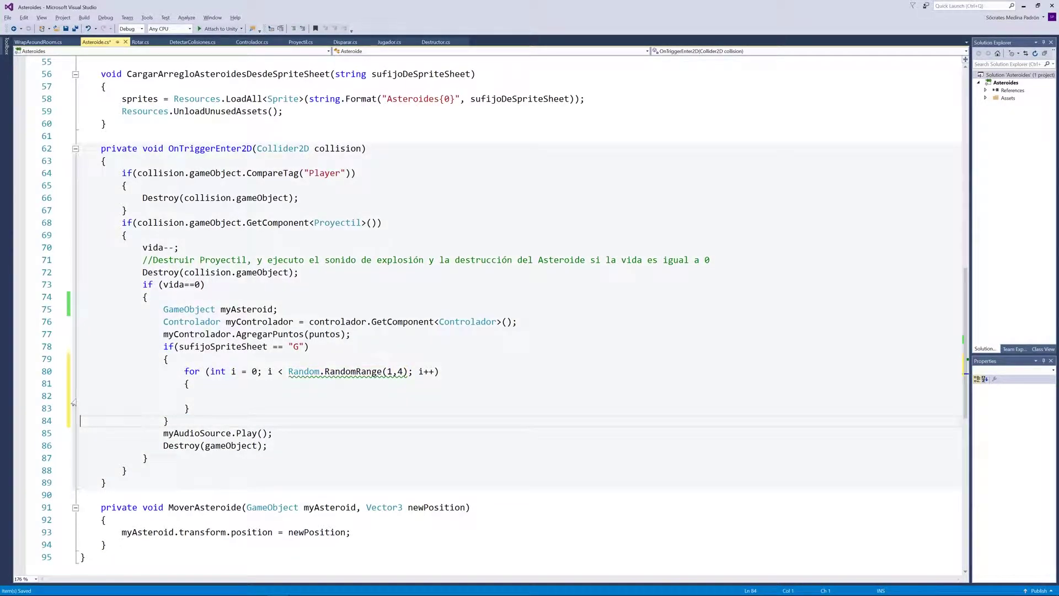
pyautogui.click(82, 397)
pyautogui.hotkey('ctrl', 'v')
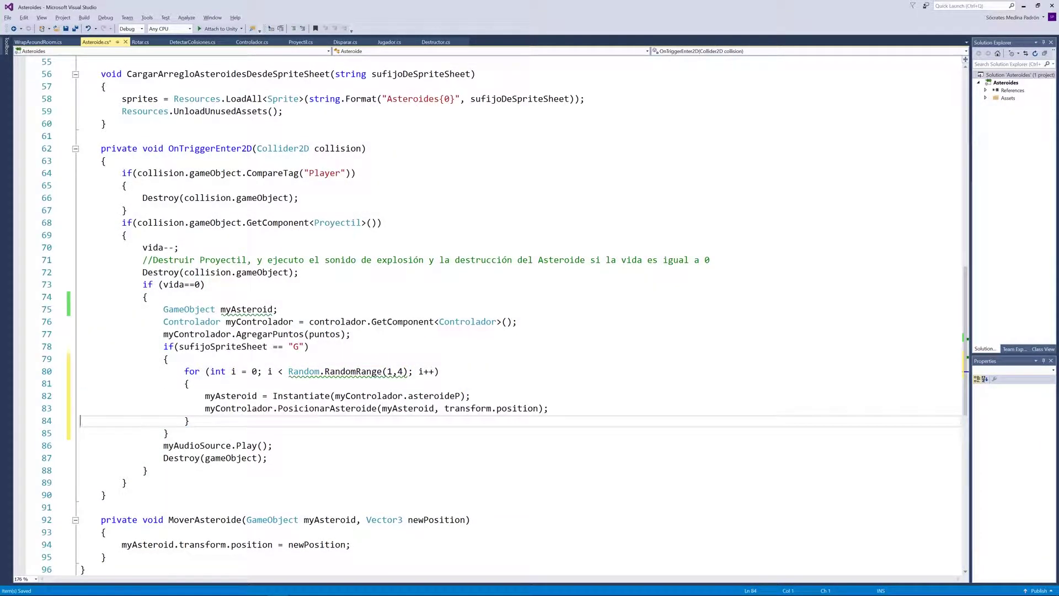
# - Change Random.RandomRange(1,4) to Random.Range(1,4), save, and review the loop before returning to Unity
pyautogui.click(343, 371)
pyautogui.moveTo(343, 371); pyautogui.dragTo(330, 371)
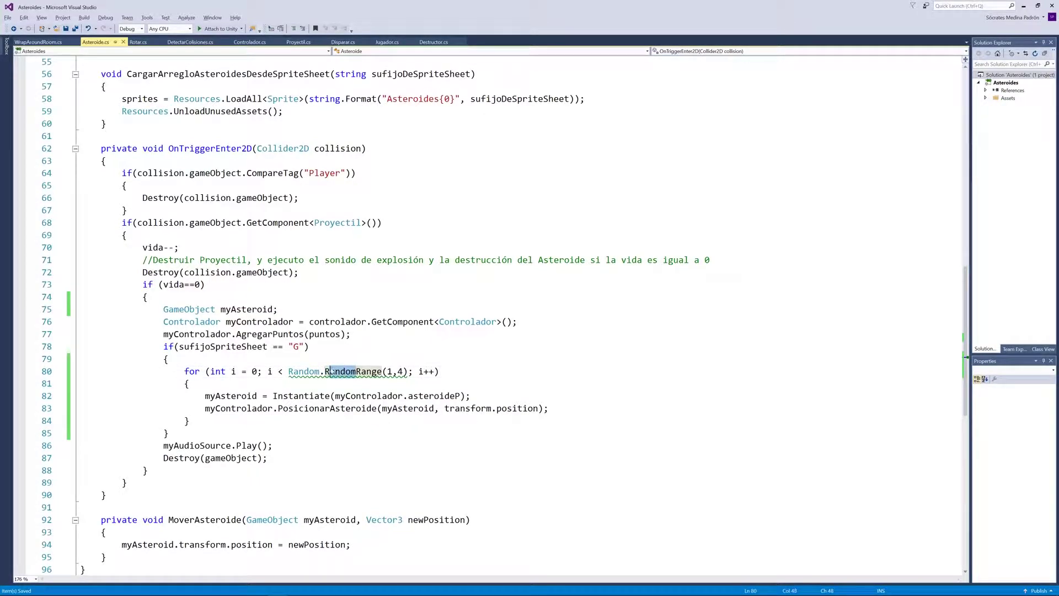
pyautogui.press('BackSpace')
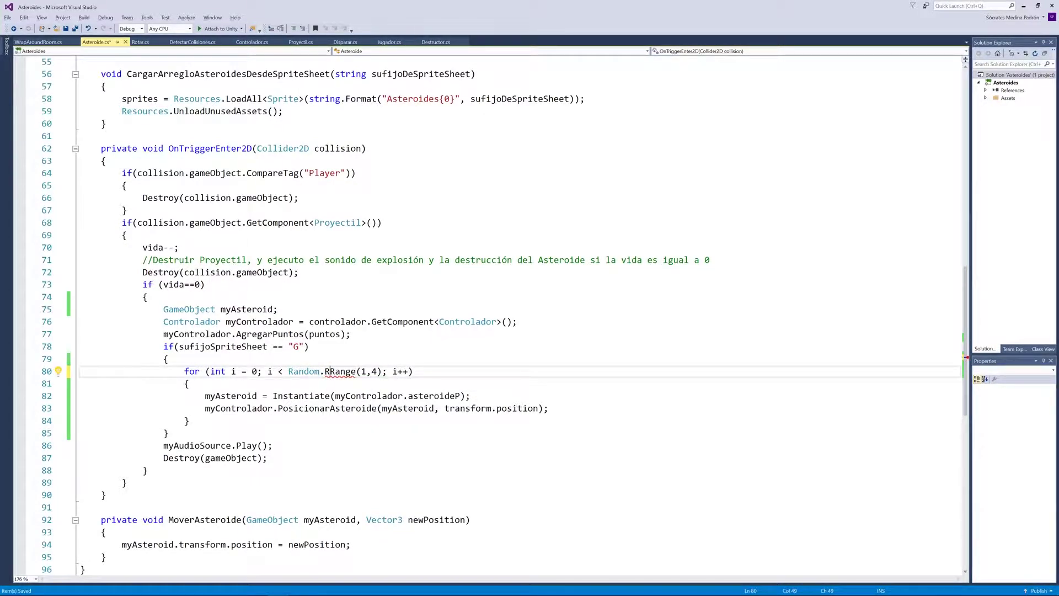
pyautogui.press('Delete')
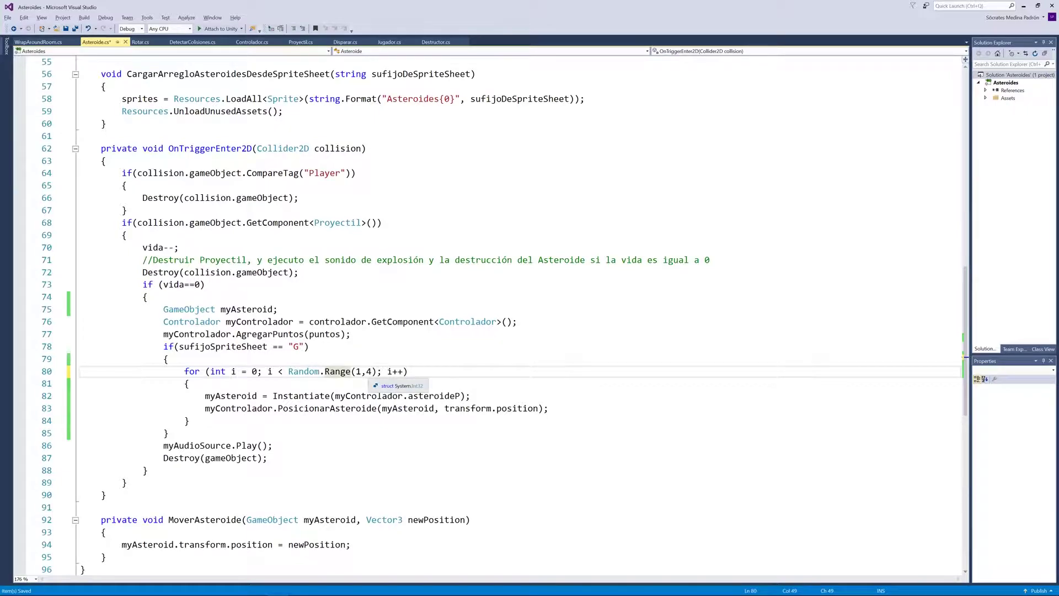
pyautogui.click(360, 370)
pyautogui.hotkey('ctrl', 's')
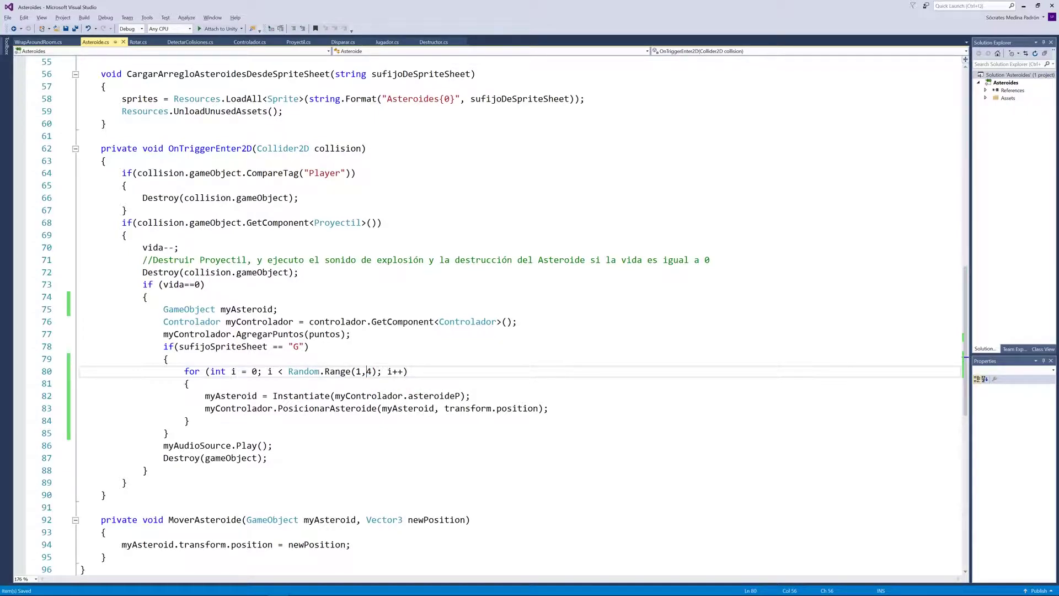
pyautogui.click(211, 371)
pyautogui.moveTo(356, 371); pyautogui.dragTo(371, 373)
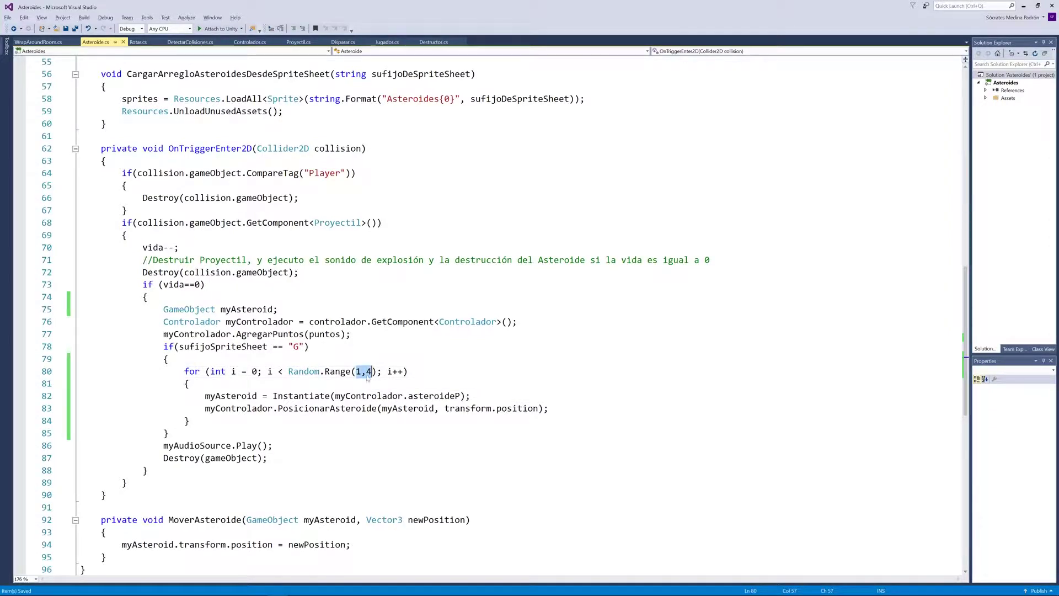
pyautogui.click(215, 395)
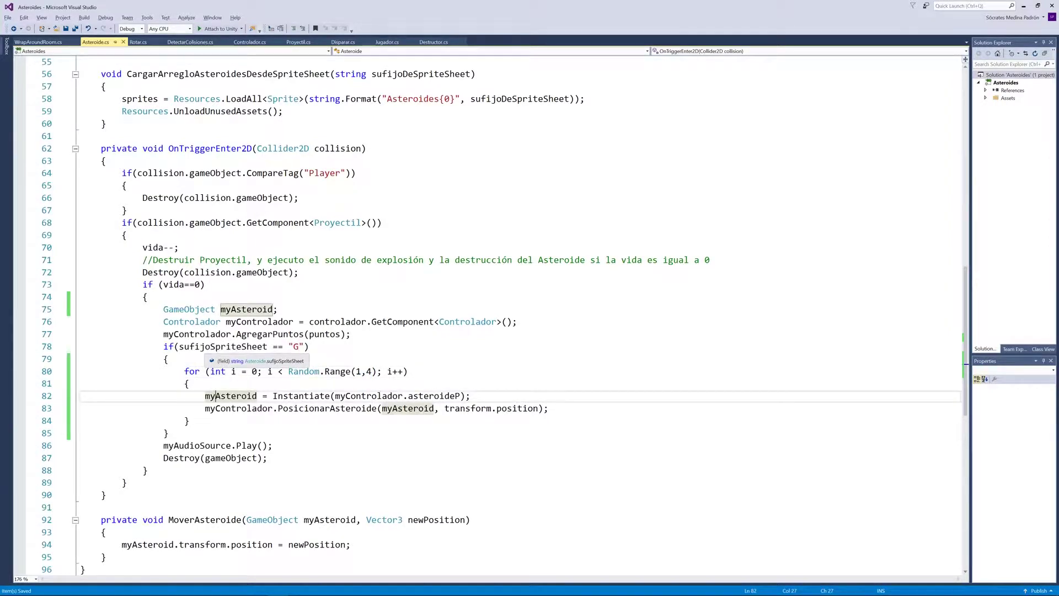
pyautogui.moveTo(184, 346); pyautogui.dragTo(304, 346)
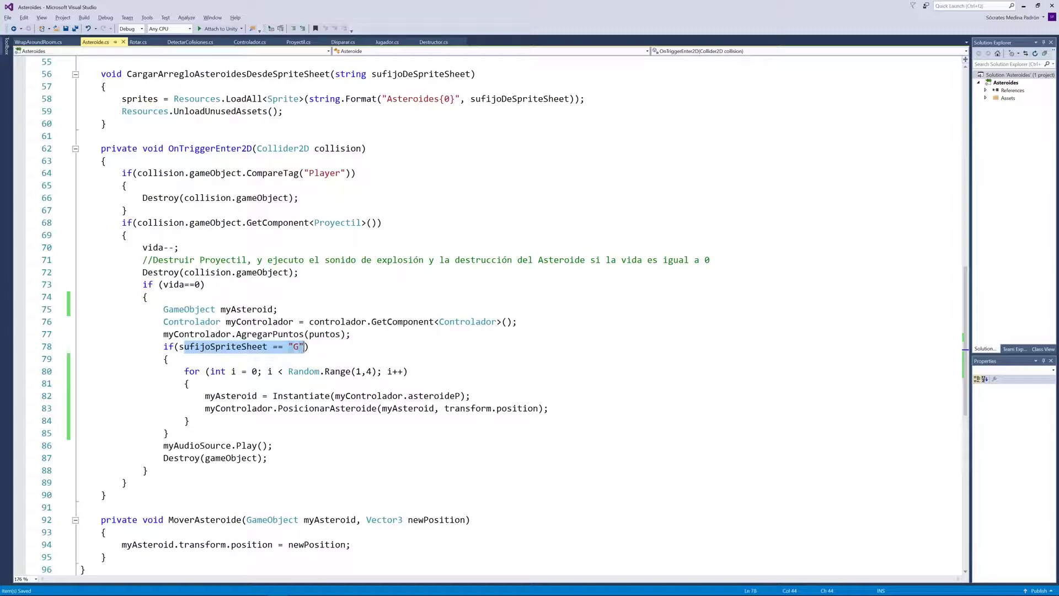
pyautogui.hotkey('alt', 'Tab')
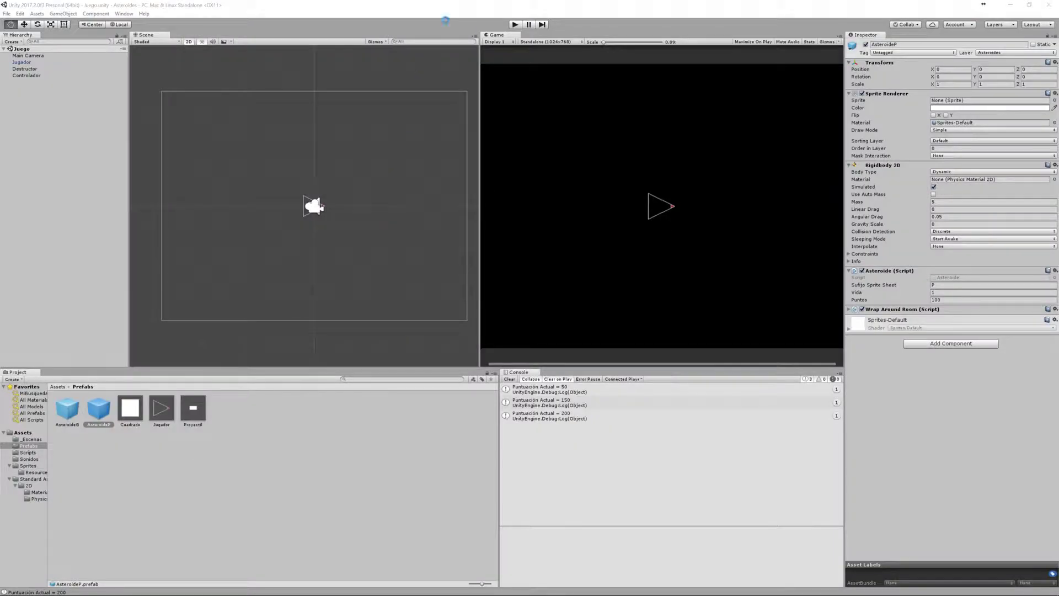
# - Run a first play test, turning the ship and firing at asteroids, then stop it
pyautogui.click(520, 26)
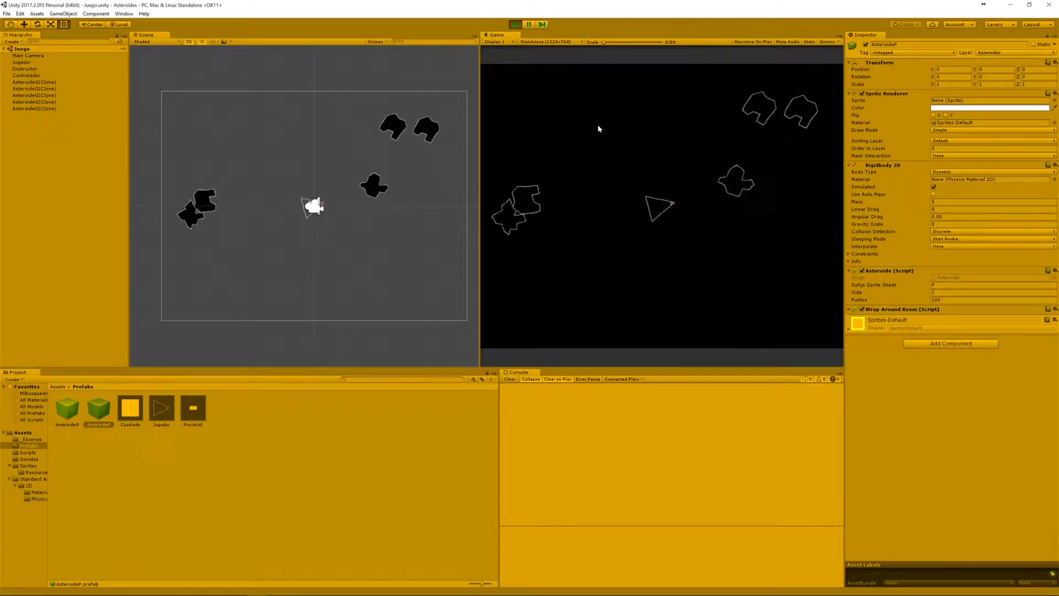
pyautogui.press('Left')
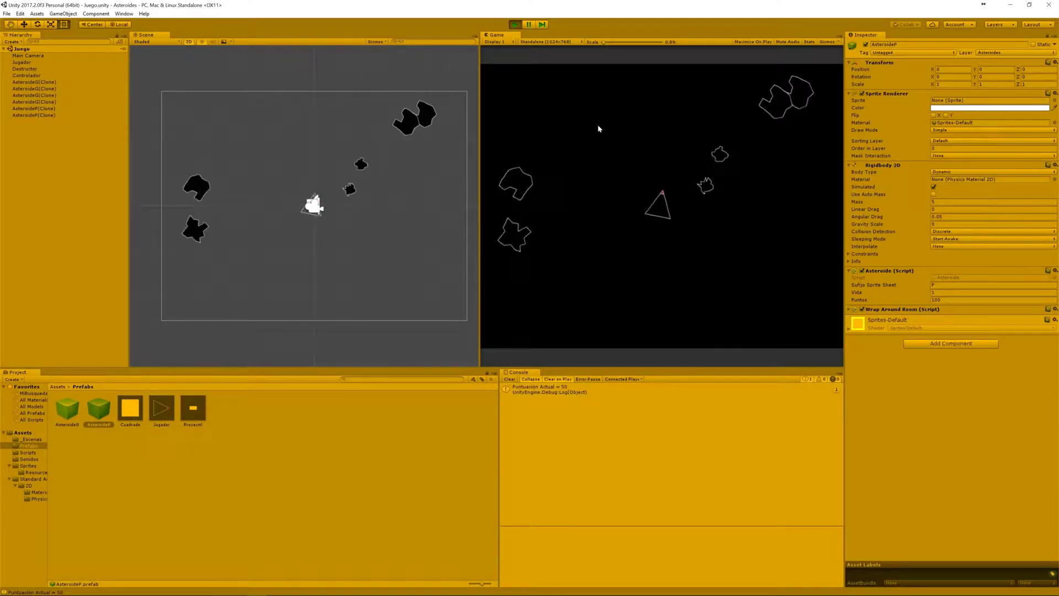
pyautogui.press('Up')
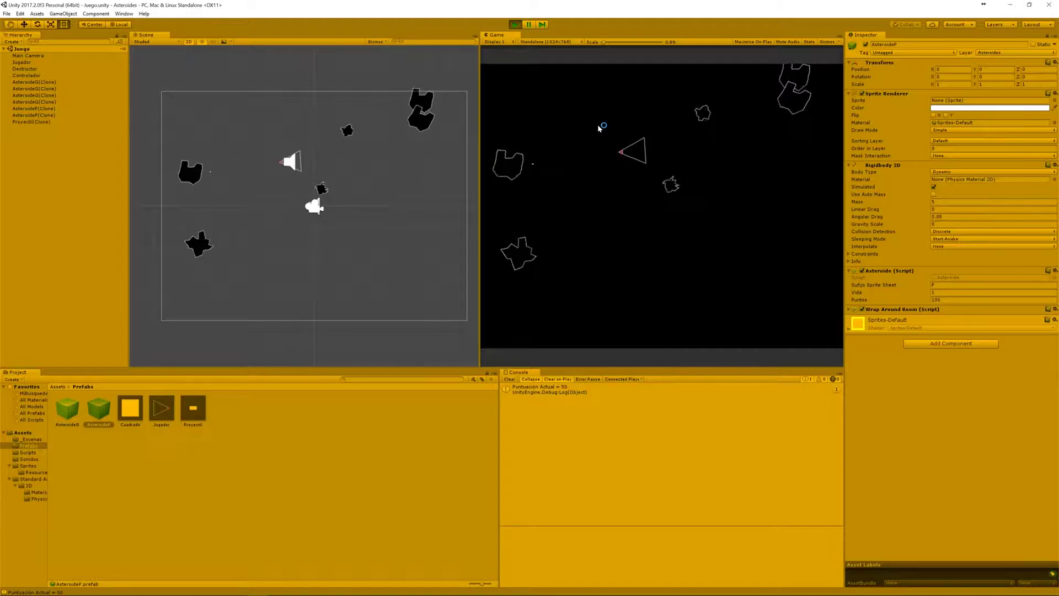
pyautogui.press('space')
pyautogui.press('Left')
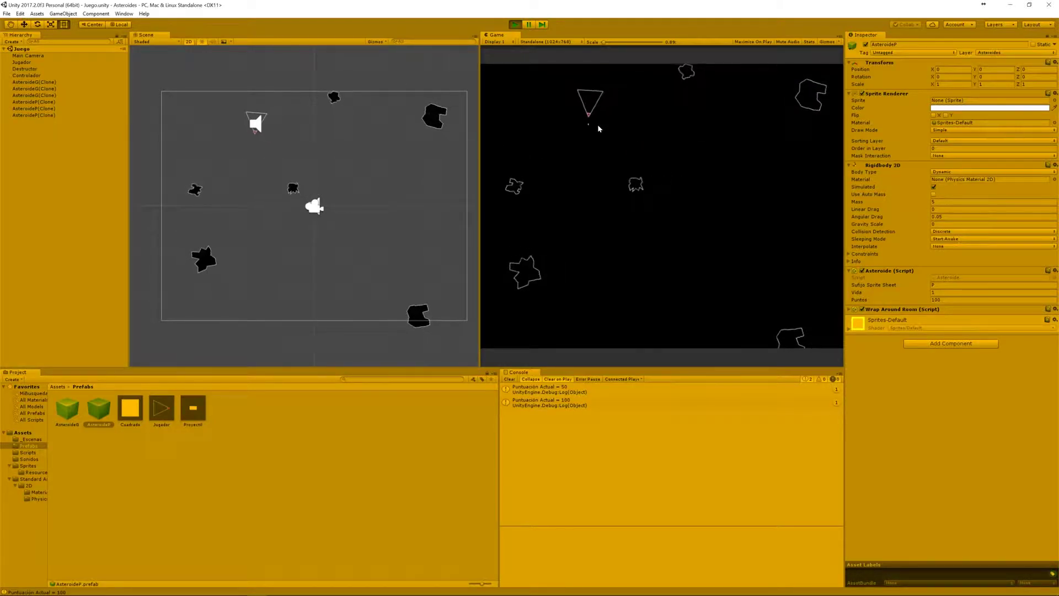
pyautogui.press('space')
pyautogui.press('space')
pyautogui.press('space')
pyautogui.press('Left')
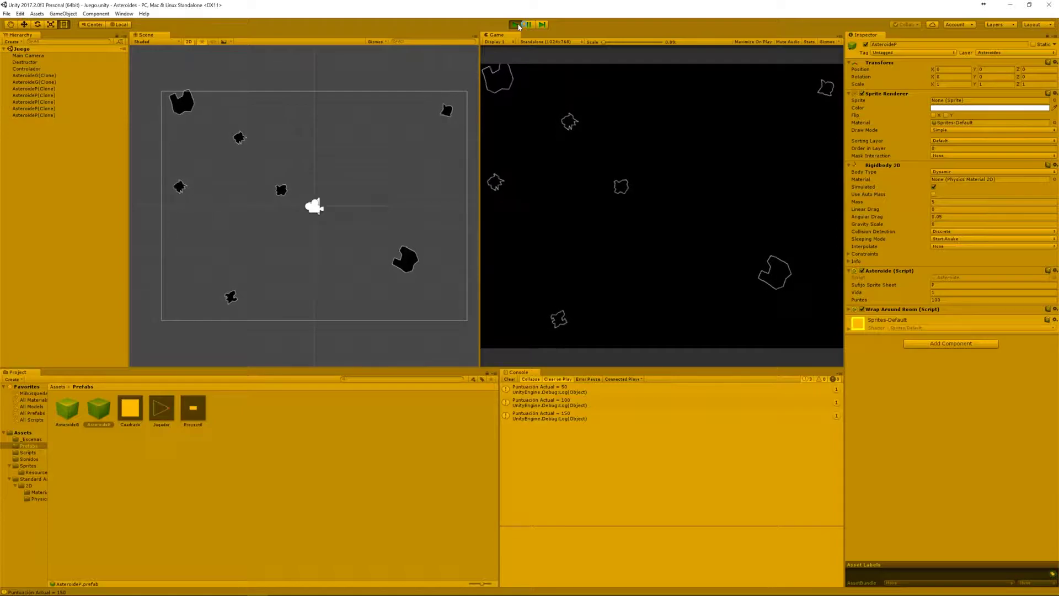
pyautogui.click(518, 24)
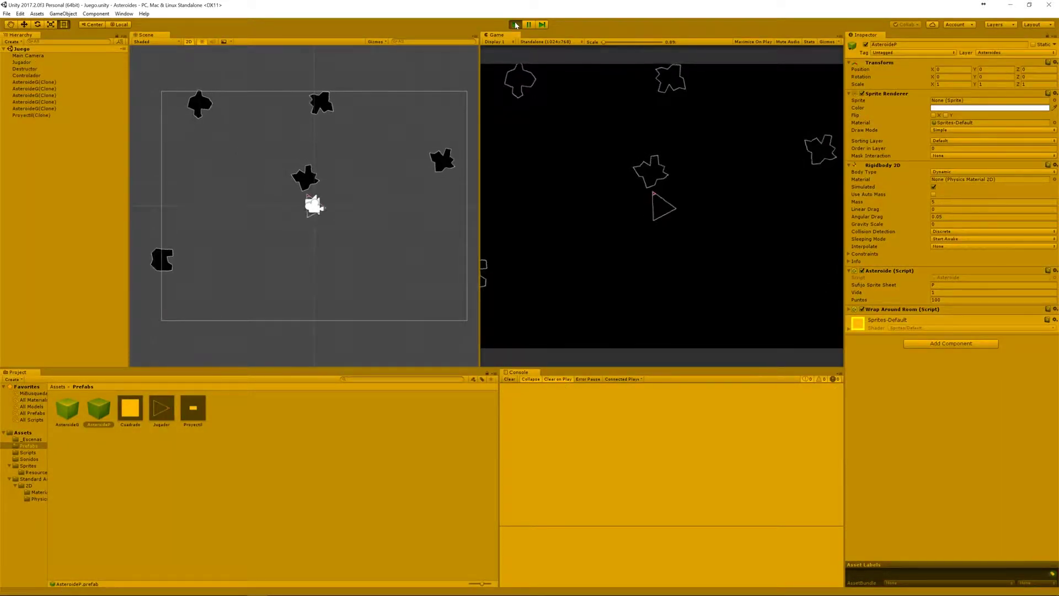
# - Shoot more large asteroids, confirming they split into small ones with scores up to 450, then stop
pyautogui.press('Left')
pyautogui.press('space')
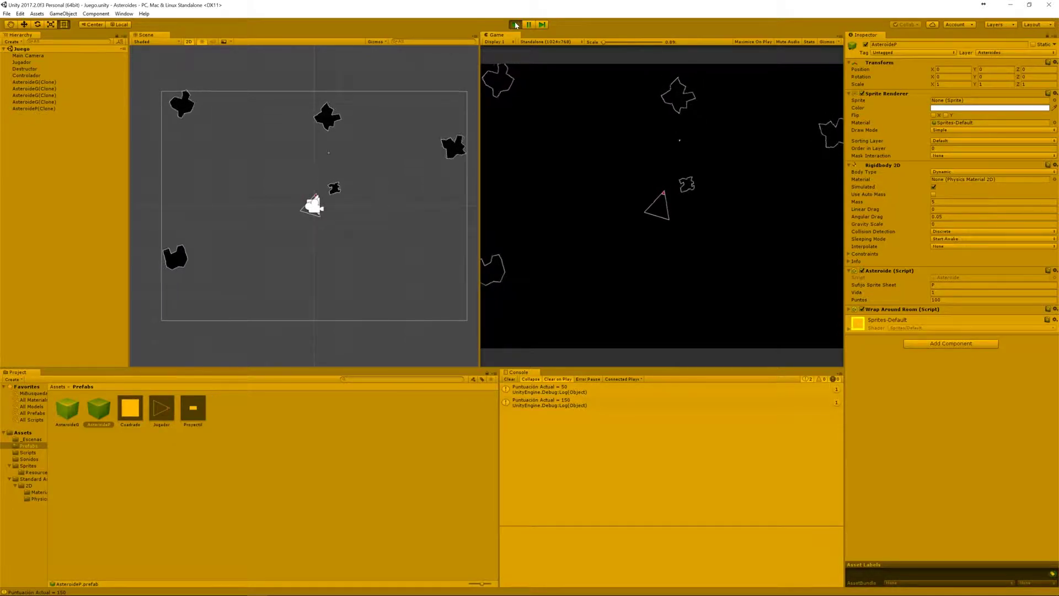
pyautogui.press('Left')
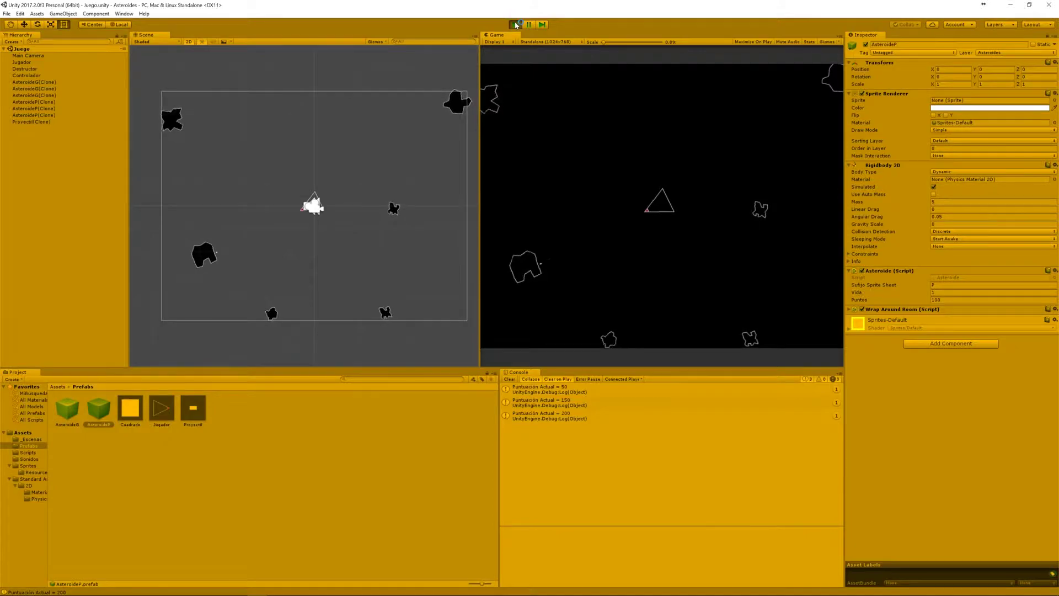
pyautogui.press('Right')
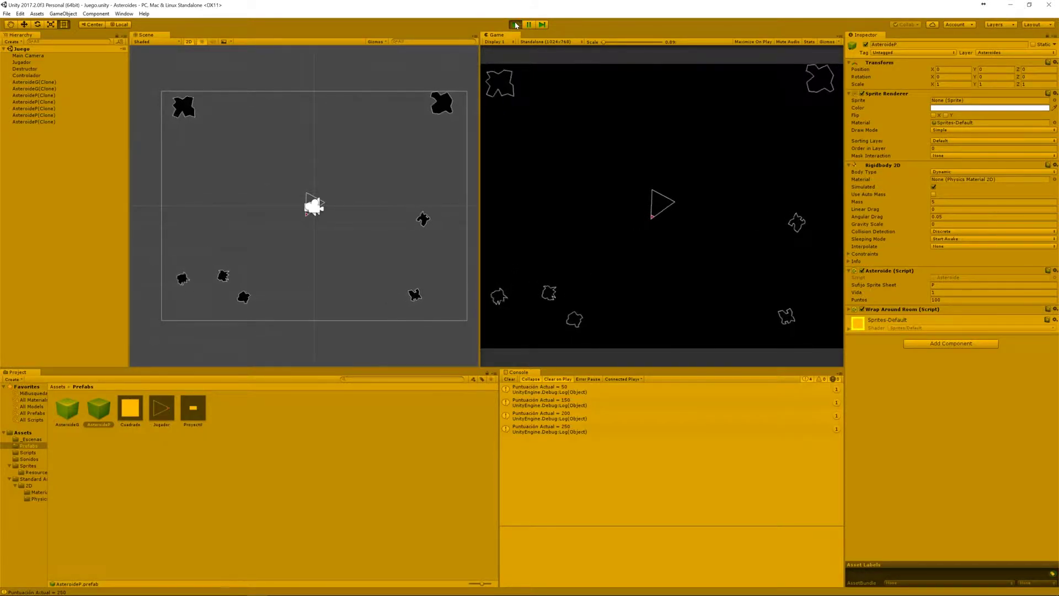
pyautogui.press('space')
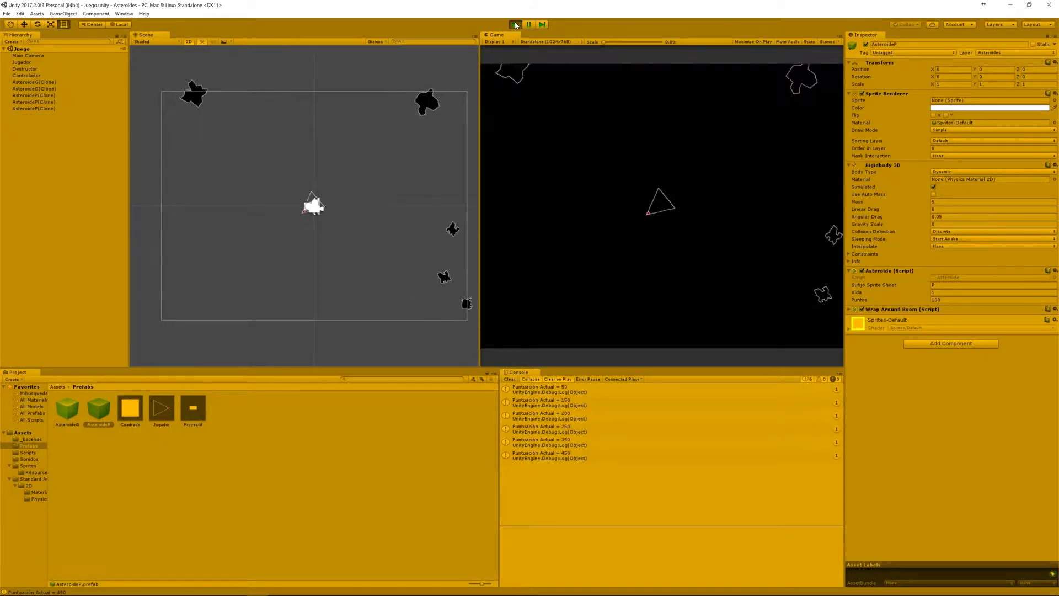
pyautogui.press('Right')
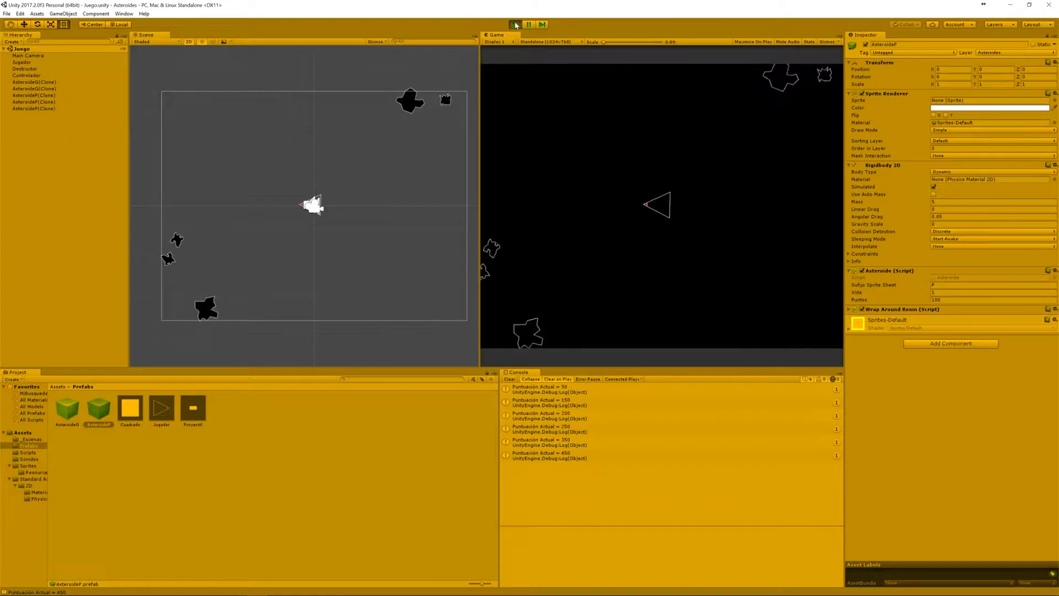
pyautogui.click(515, 25)
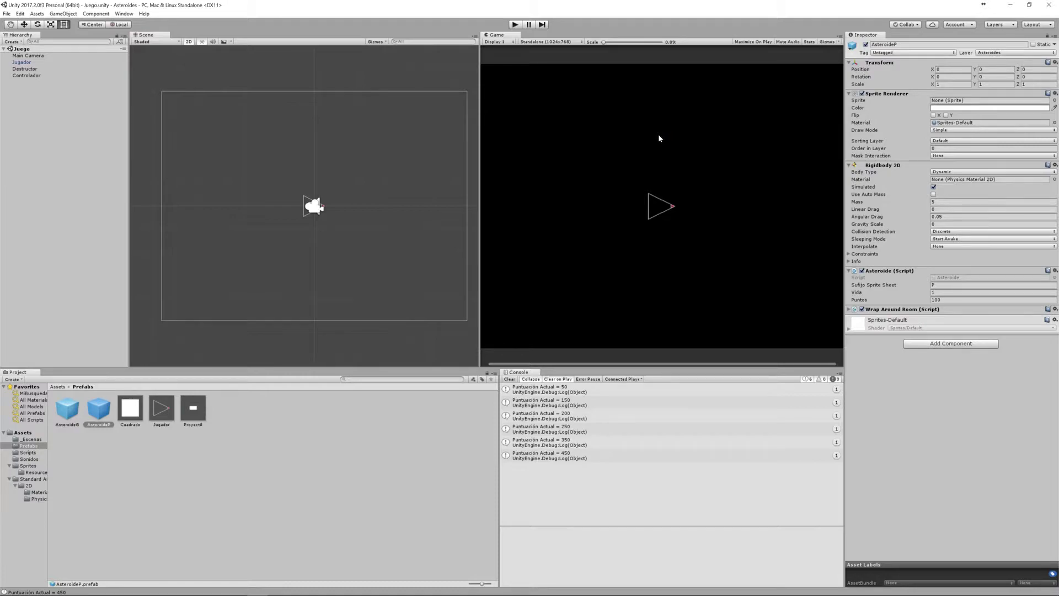
pyautogui.click(602, 131)
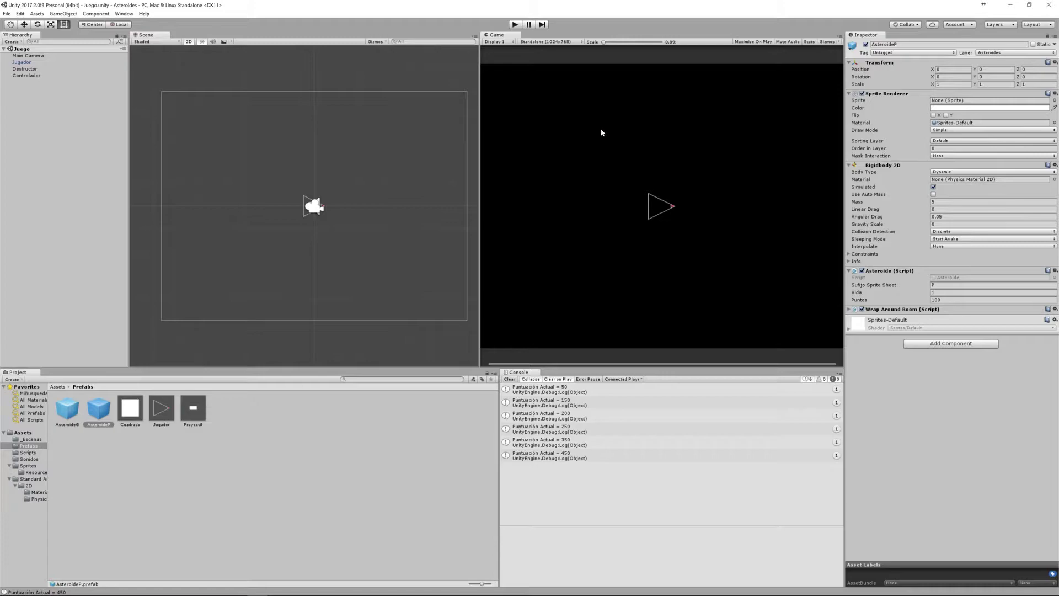